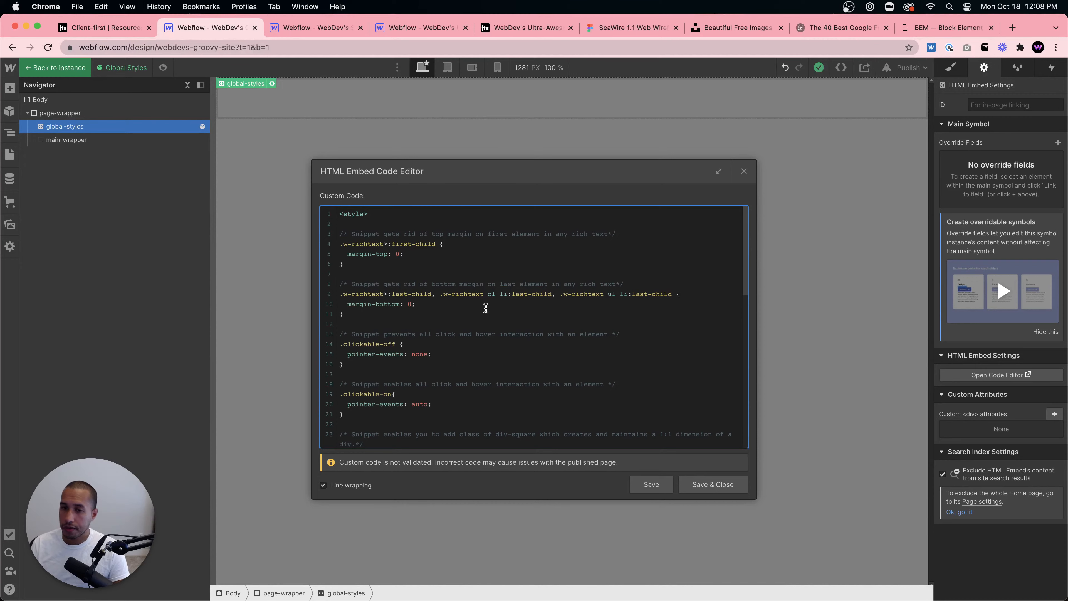
- Close the HTML embed code editor, leave the global-styles symbol and select the main-wrapper element
{"action": "left_click", "coordinate": [744, 171]}
{"action": "double_click", "coordinate": [248, 168]}
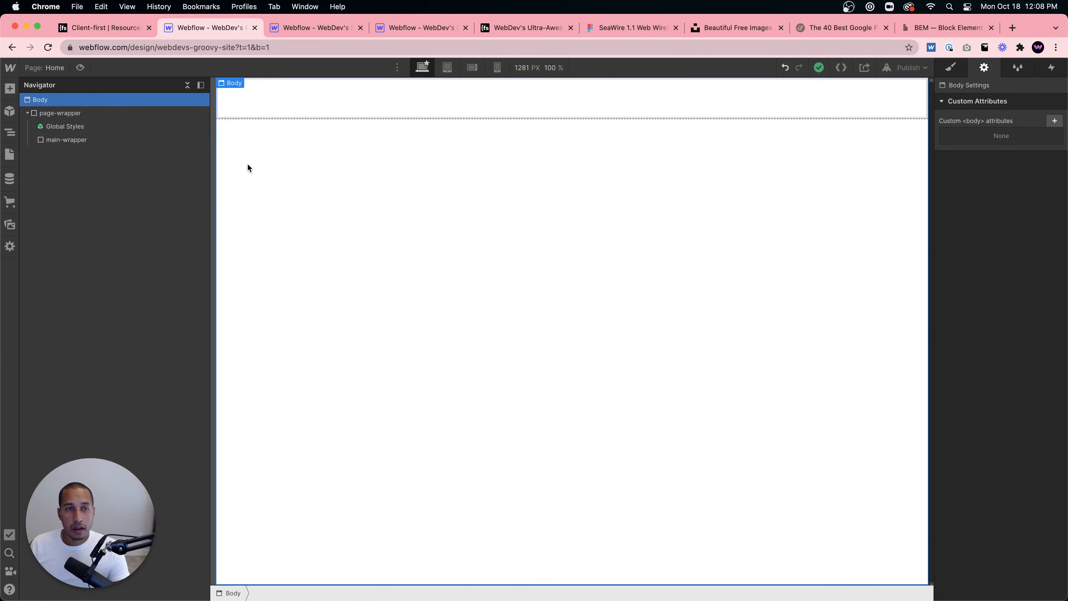
{"action": "left_click", "coordinate": [103, 140]}
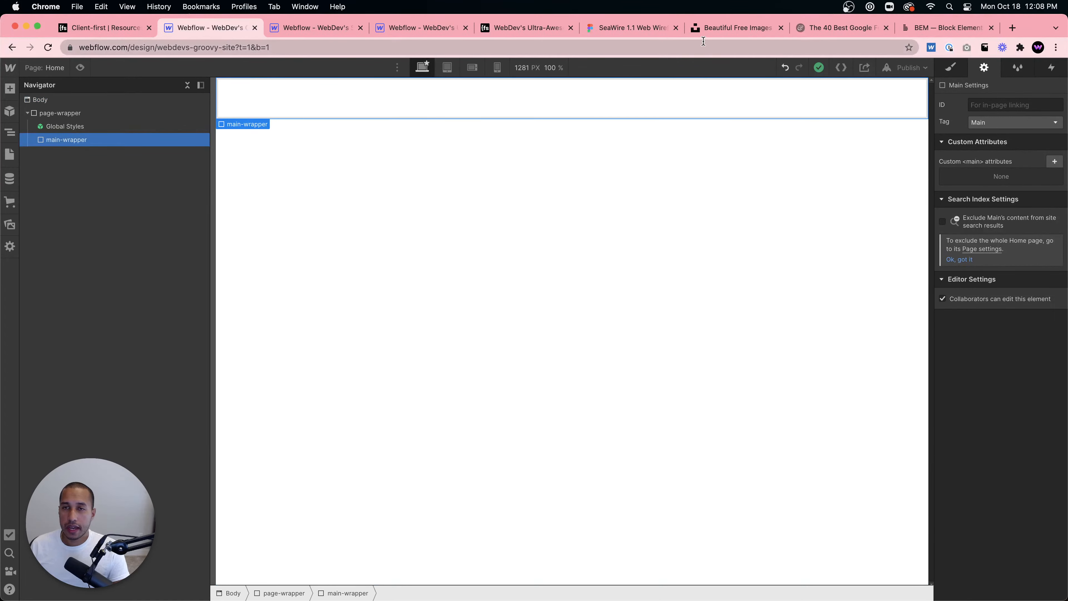
- Read the Client-first Classes documentation on core page structure and section naming
{"action": "left_click", "coordinate": [94, 31]}
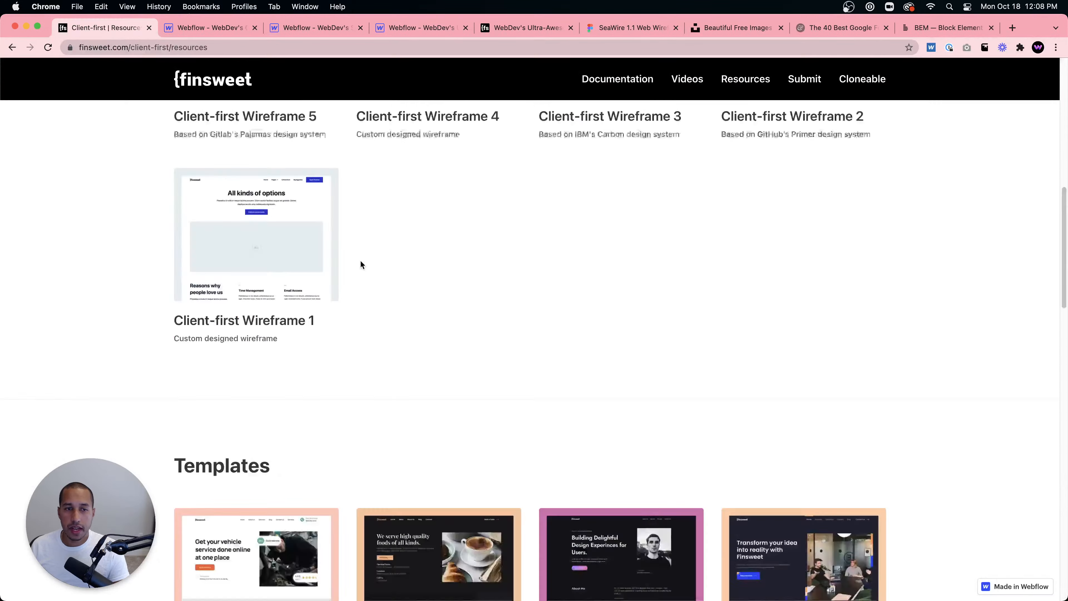
{"action": "scroll", "coordinate": [361, 264], "scroll_direction": "up", "scroll_amount": 10}
{"action": "left_click", "coordinate": [597, 81]}
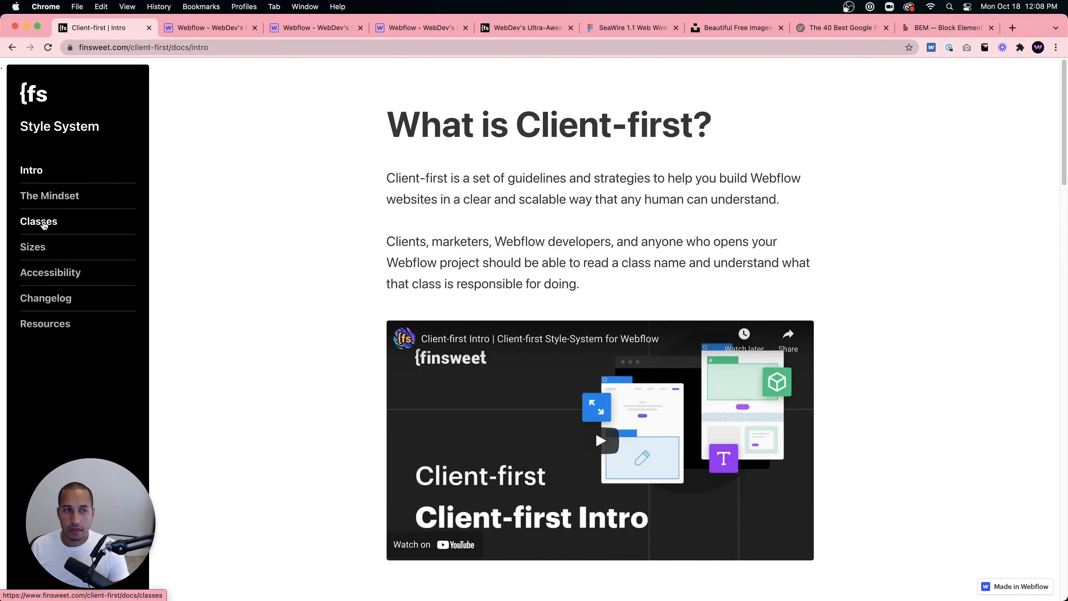
{"action": "scroll", "coordinate": [374, 253], "scroll_direction": "down", "scroll_amount": 15}
{"action": "scroll", "coordinate": [375, 255], "scroll_direction": "up", "scroll_amount": 2}
{"action": "left_click", "coordinate": [40, 225]}
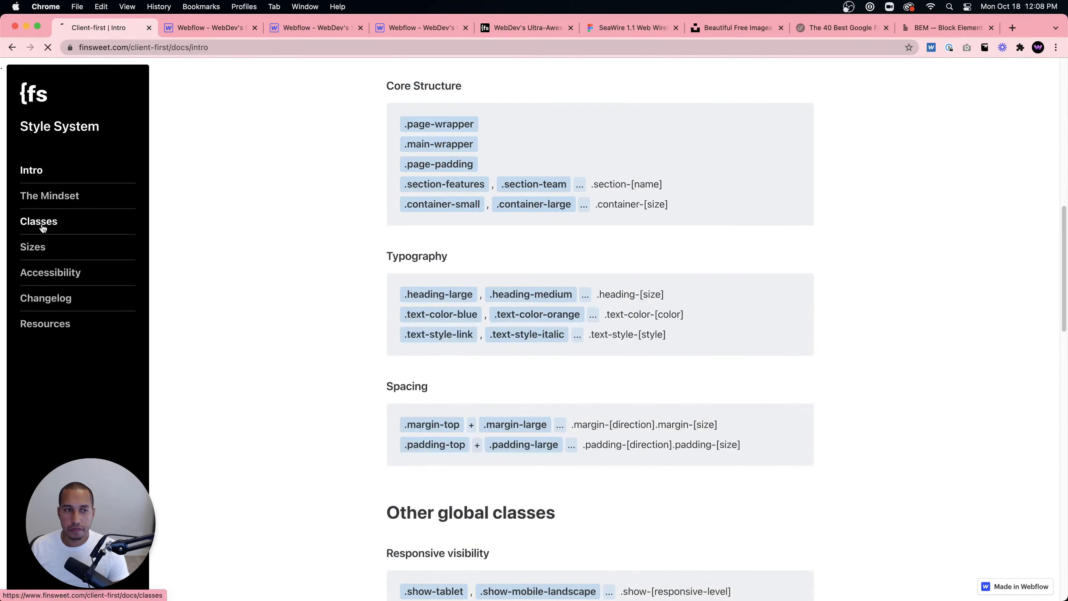
{"action": "scroll", "coordinate": [363, 256], "scroll_direction": "down", "scroll_amount": 15}
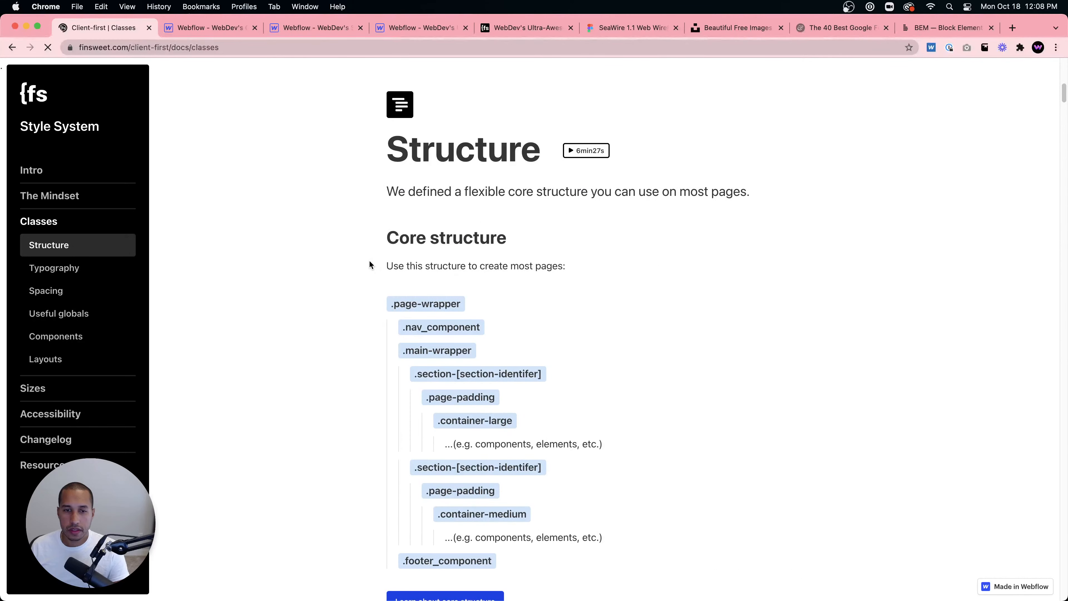
{"action": "scroll", "coordinate": [370, 264], "scroll_direction": "down", "scroll_amount": 2}
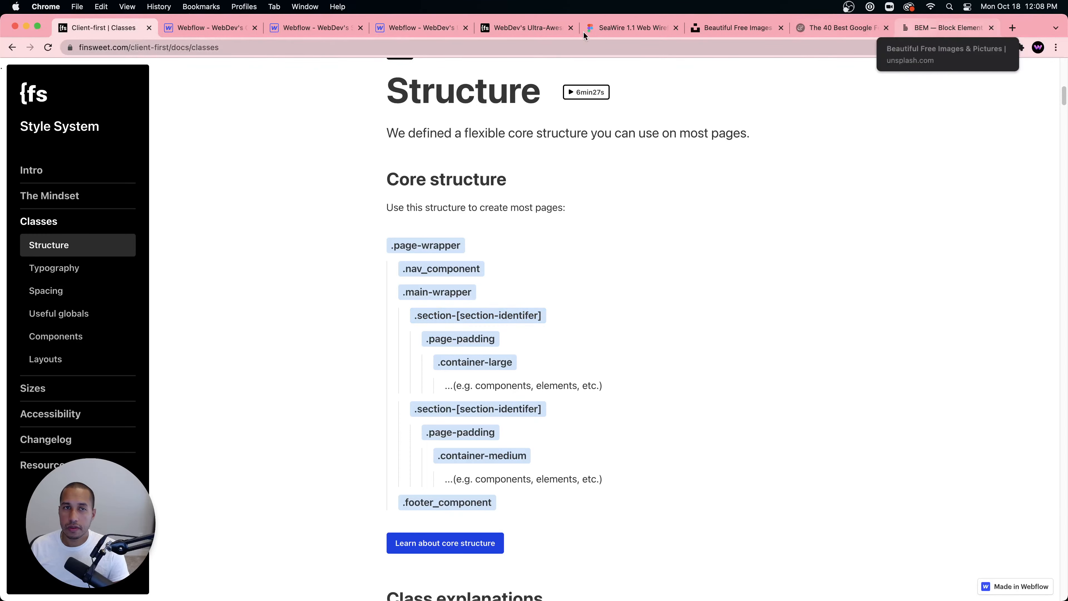
- Browse the existing classes listed in the Style Manager of the groovy-site project
{"action": "left_click", "coordinate": [387, 29]}
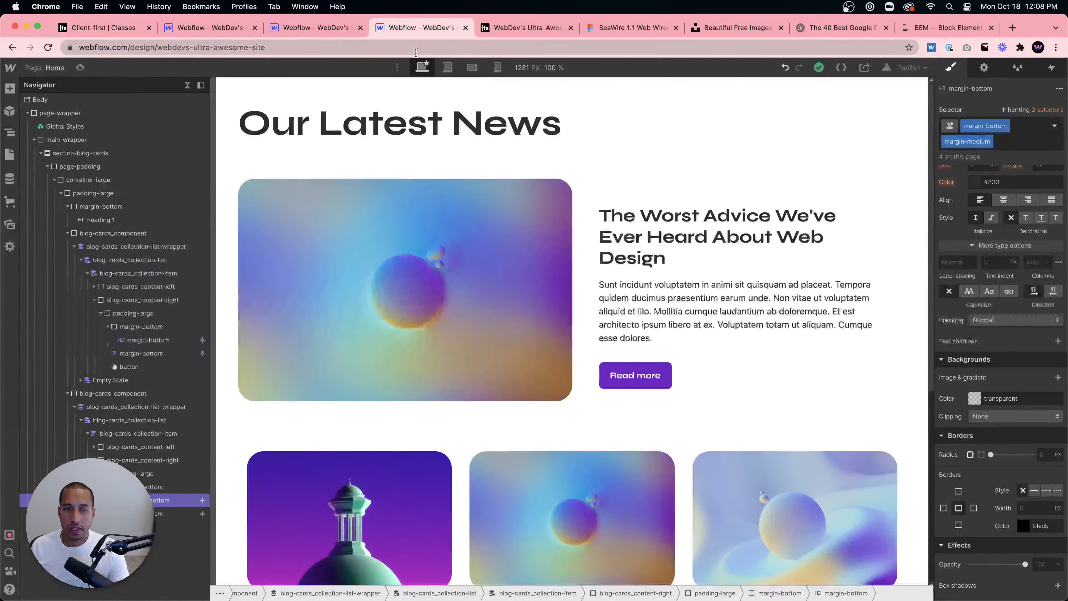
{"action": "left_click", "coordinate": [316, 28]}
{"action": "left_click", "coordinate": [224, 30]}
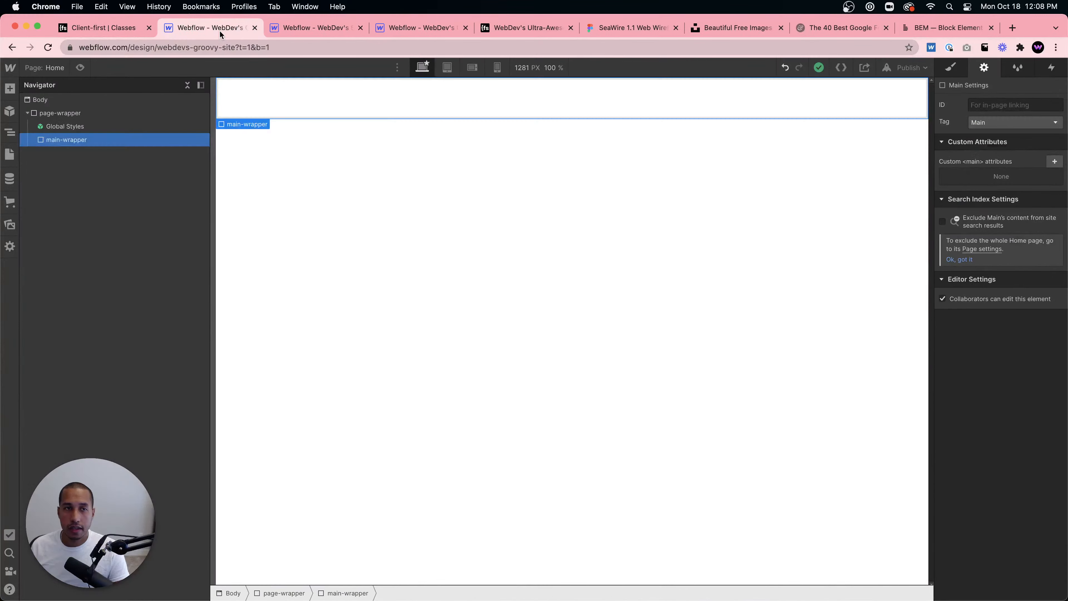
{"action": "left_click", "coordinate": [1018, 68]}
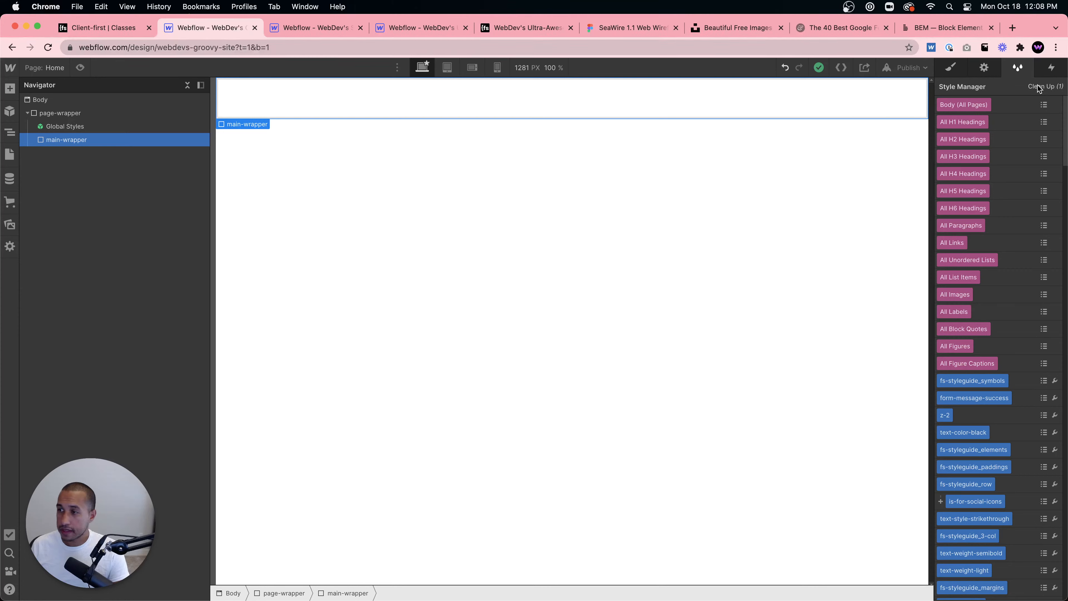
{"action": "scroll", "coordinate": [1009, 201], "scroll_direction": "down", "scroll_amount": 15}
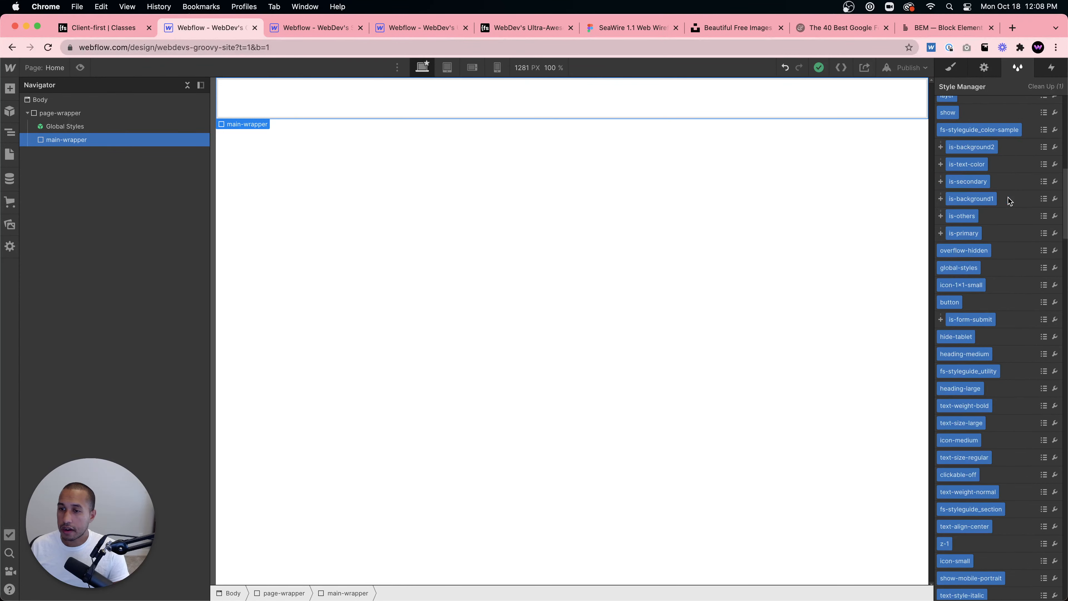
{"action": "scroll", "coordinate": [1009, 202], "scroll_direction": "down", "scroll_amount": 15}
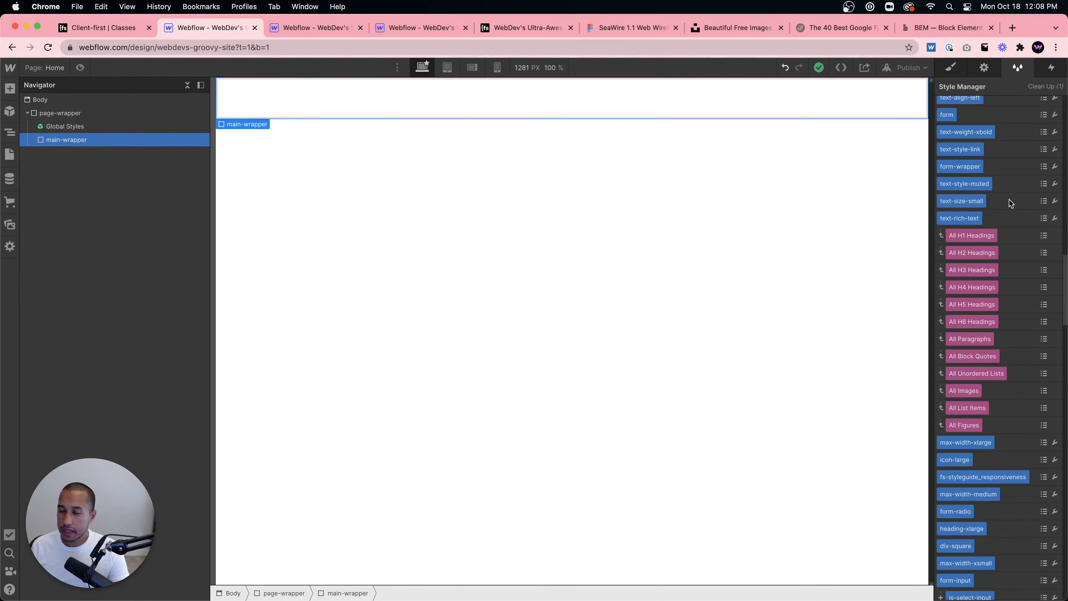
{"action": "scroll", "coordinate": [1012, 205], "scroll_direction": "down", "scroll_amount": 15}
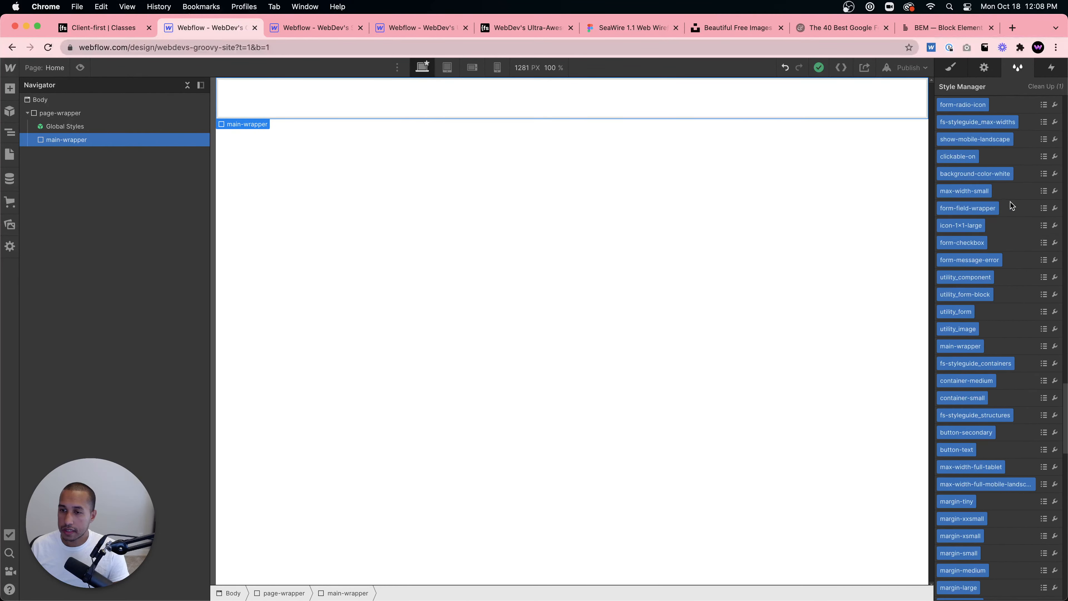
{"action": "scroll", "coordinate": [1011, 205], "scroll_direction": "up", "scroll_amount": 20}
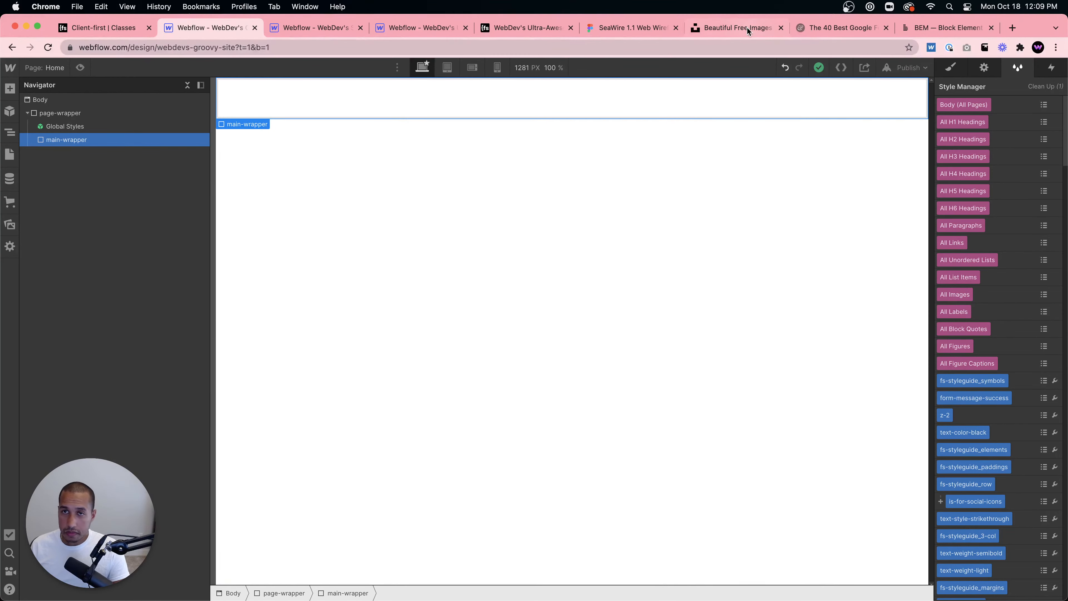
- Examine the reference tabs: the Client-first structure docs, the published blog page and the SeaWire Figma blog wireframe
{"action": "left_click", "coordinate": [123, 32]}
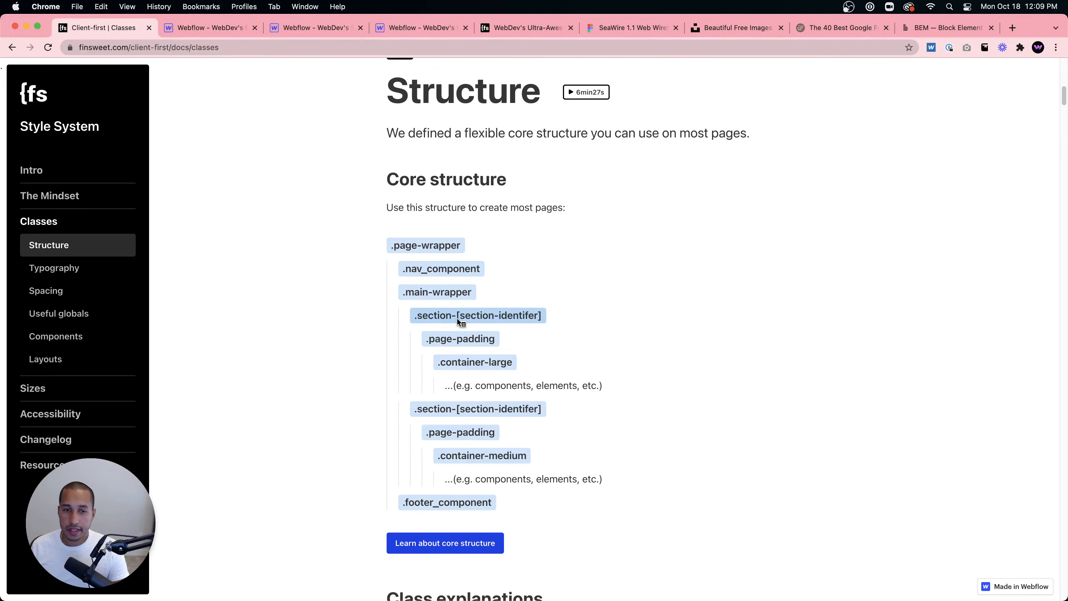
{"action": "left_click", "coordinate": [227, 29]}
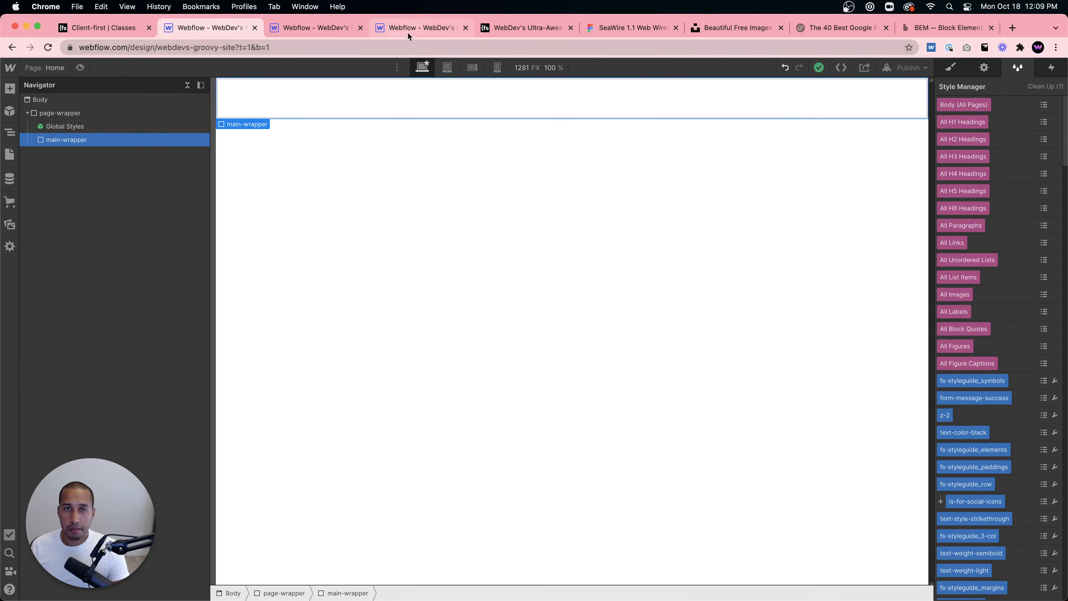
{"action": "left_click", "coordinate": [521, 30]}
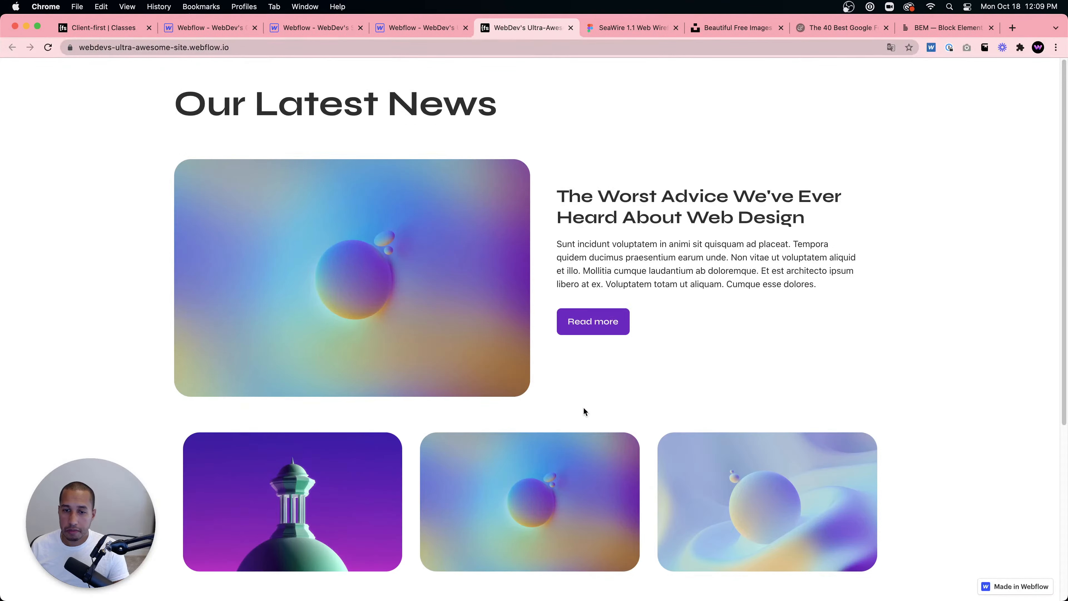
{"action": "left_click", "coordinate": [633, 28]}
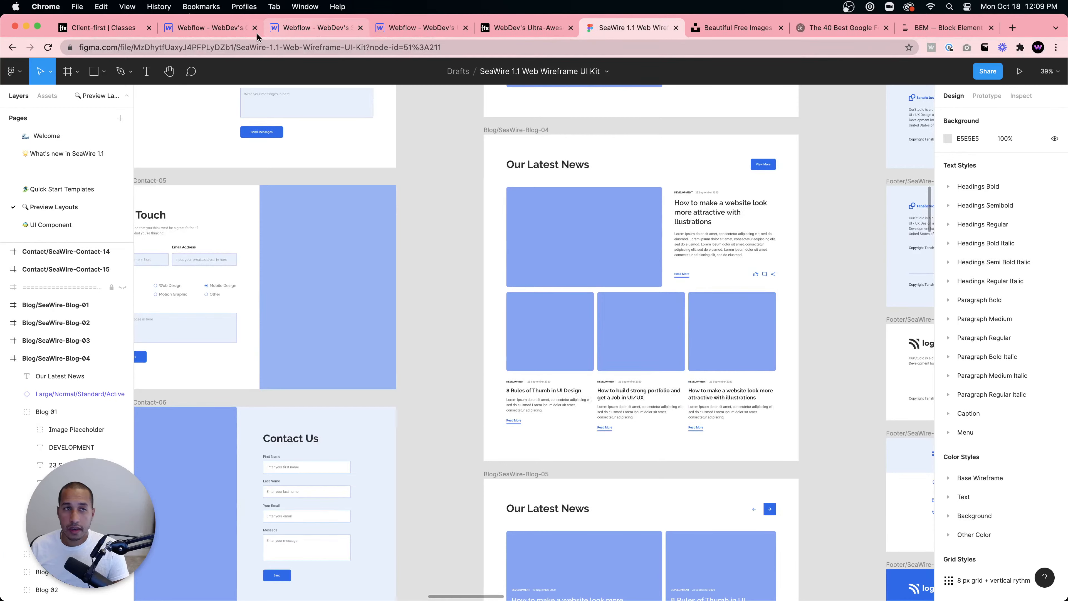
{"action": "left_click", "coordinate": [204, 30]}
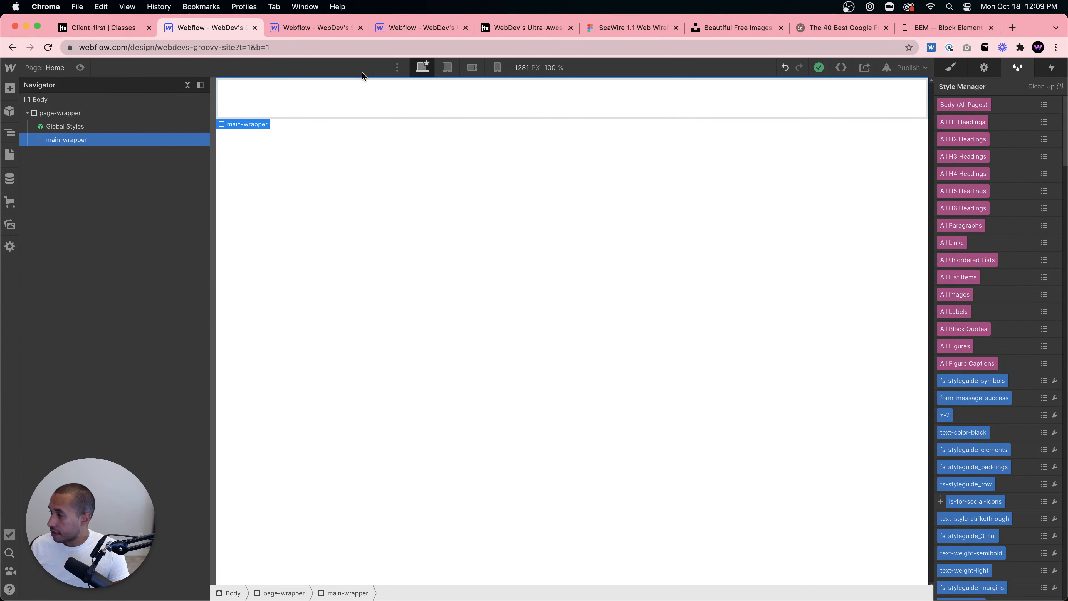
- Scroll through the published blog page to study its featured post and three-card layout
{"action": "left_click", "coordinate": [498, 32]}
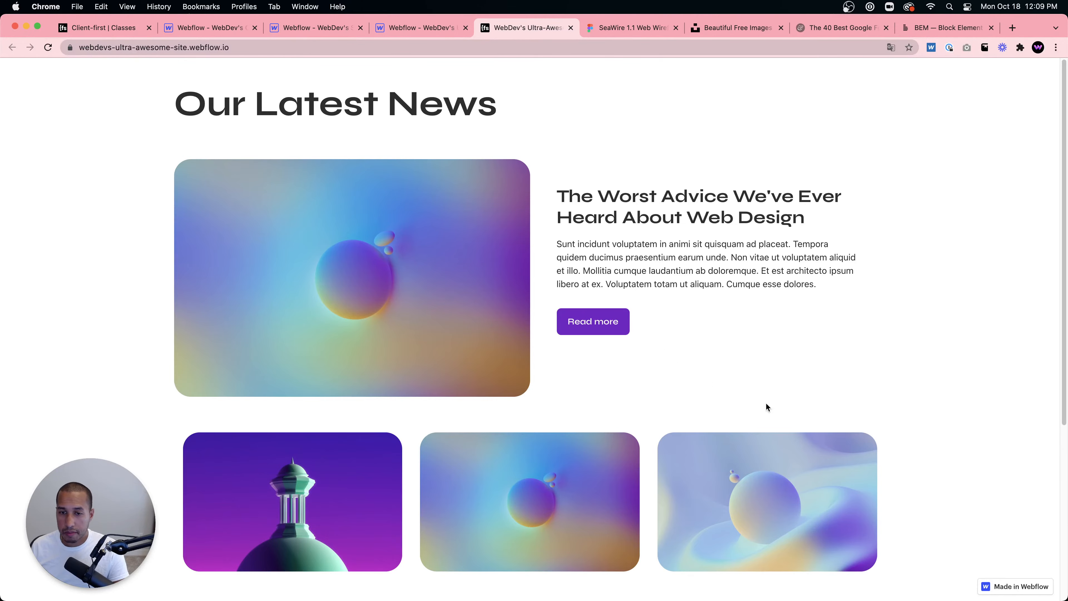
{"action": "scroll", "coordinate": [752, 348], "scroll_direction": "down", "scroll_amount": 5}
{"action": "scroll", "coordinate": [753, 348], "scroll_direction": "up", "scroll_amount": 5}
{"action": "scroll", "coordinate": [753, 349], "scroll_direction": "down", "scroll_amount": 5}
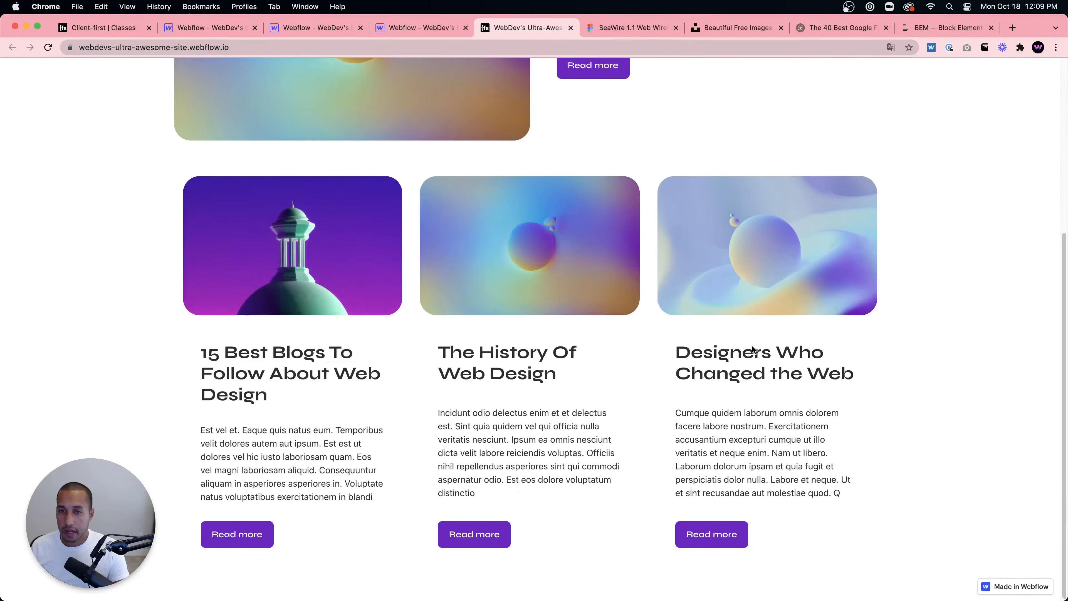
{"action": "scroll", "coordinate": [752, 349], "scroll_direction": "up", "scroll_amount": 5}
{"action": "scroll", "coordinate": [752, 349], "scroll_direction": "down", "scroll_amount": 5}
{"action": "scroll", "coordinate": [752, 349], "scroll_direction": "up", "scroll_amount": 6}
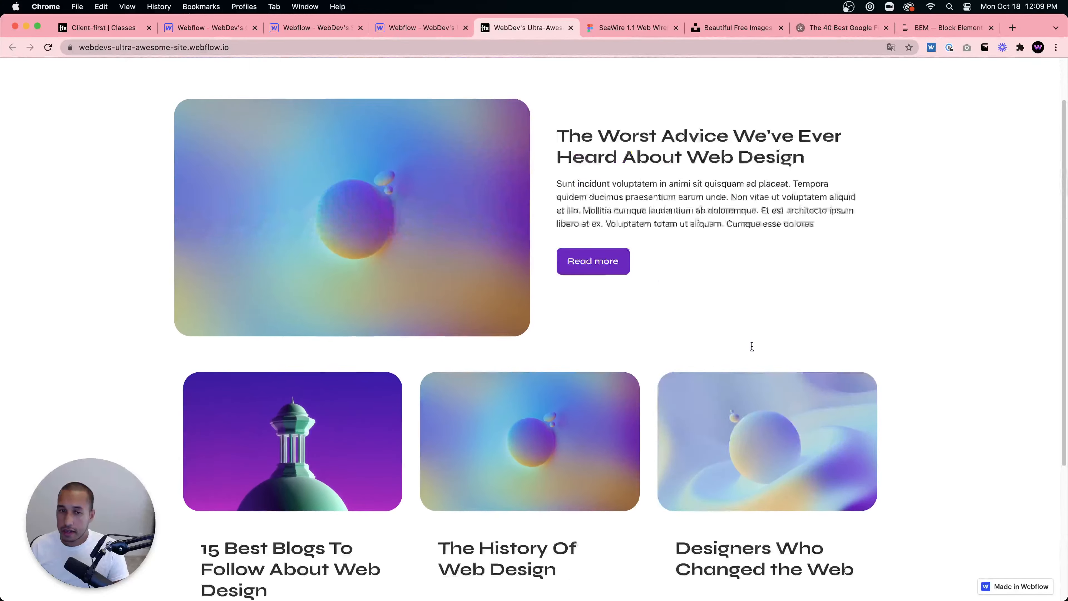
{"action": "left_click", "coordinate": [176, 28]}
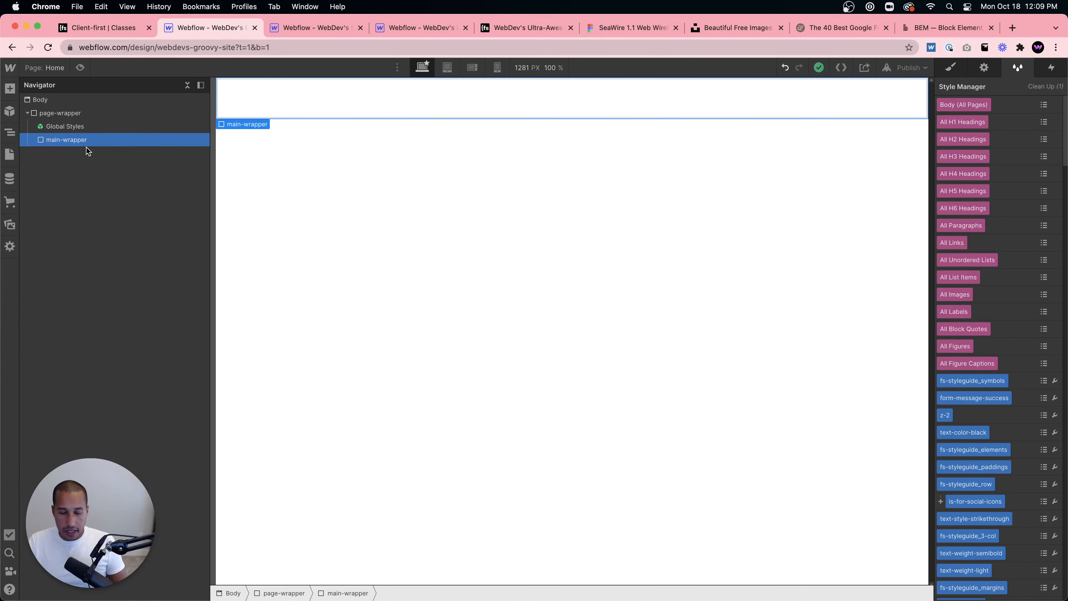
- Add a Section element inside main-wrapper using quick find and open its style settings
{"action": "key", "text": "super+e"}
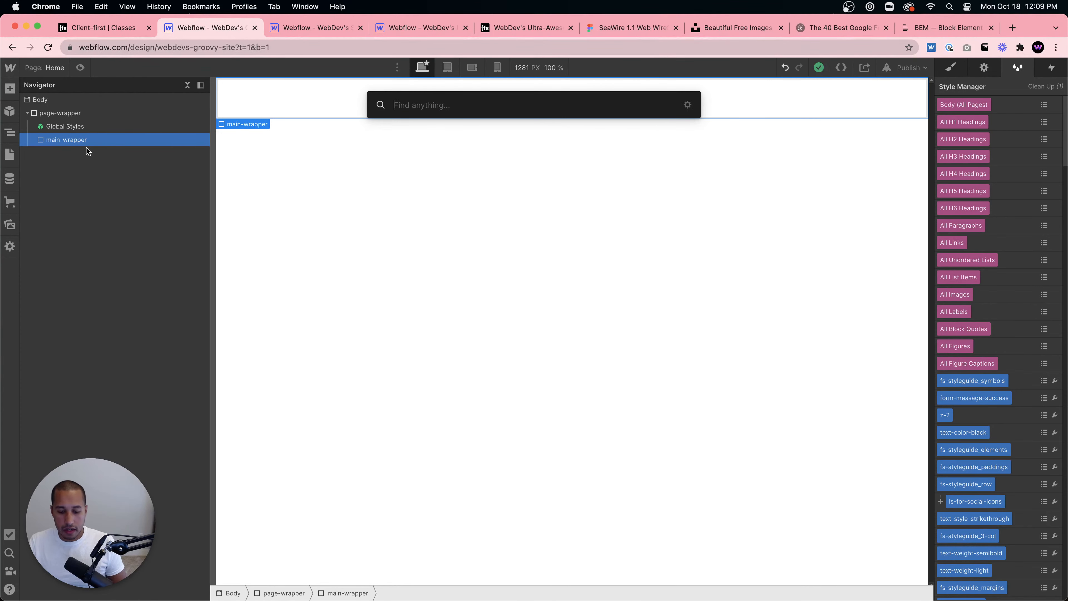
{"action": "type", "text": "section"}
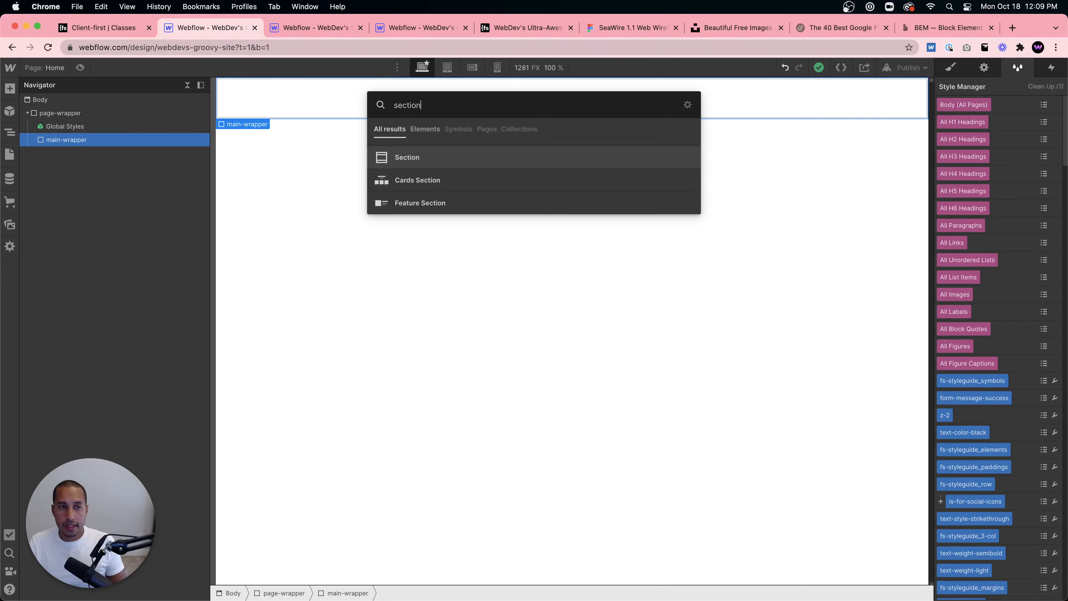
{"action": "key", "text": "Return"}
{"action": "left_click", "coordinate": [951, 68]}
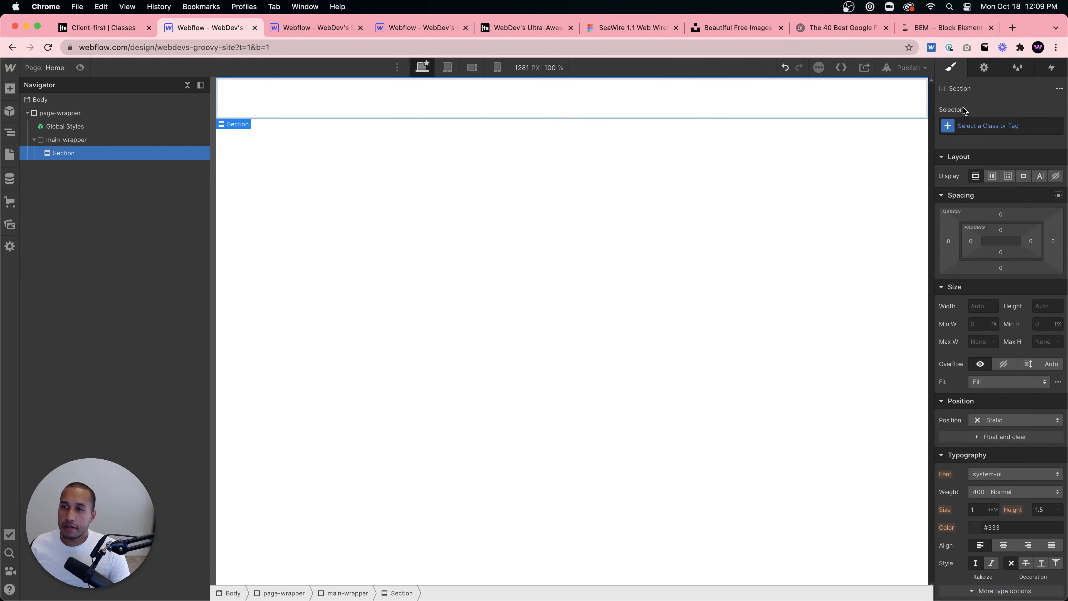
- Create and apply the class section-blog-posts to the new section, following the Client-first section naming
{"action": "left_click", "coordinate": [969, 130]}
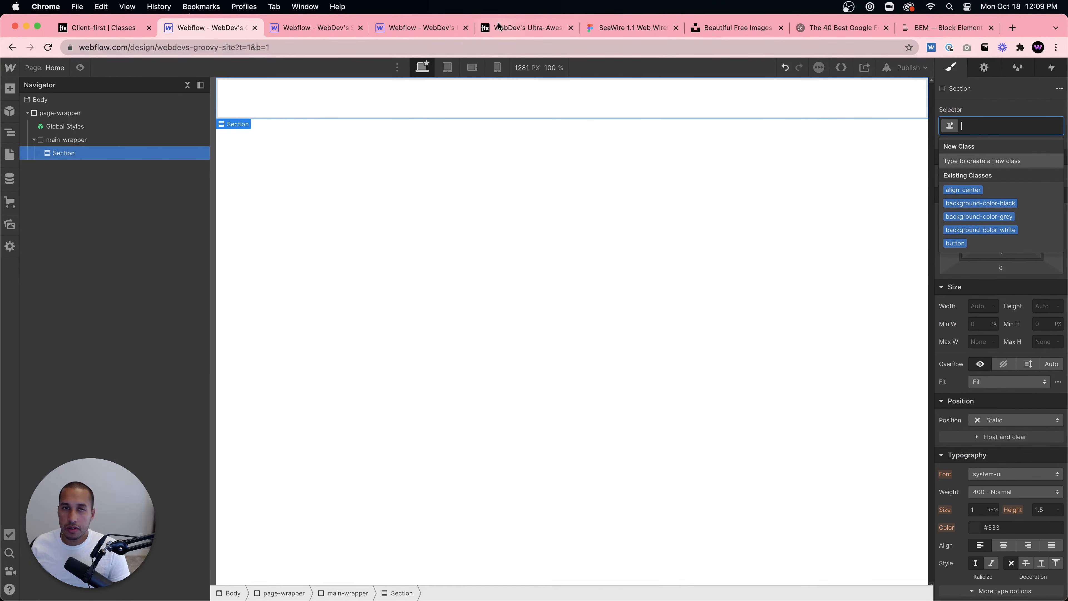
{"action": "left_click", "coordinate": [149, 28]}
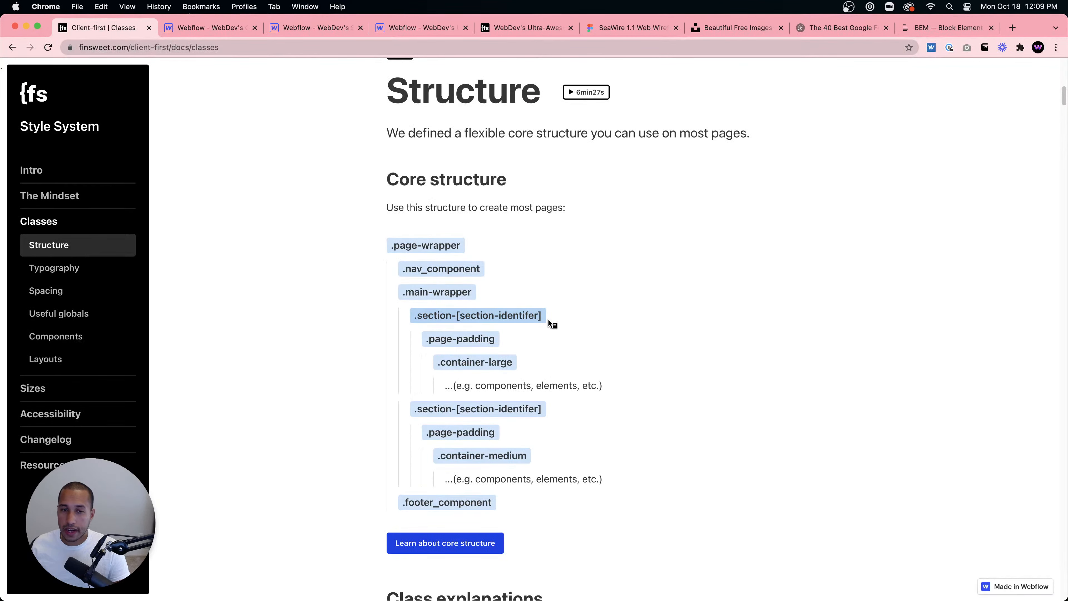
{"action": "left_click", "coordinate": [206, 27]}
{"action": "left_click", "coordinate": [1031, 124]}
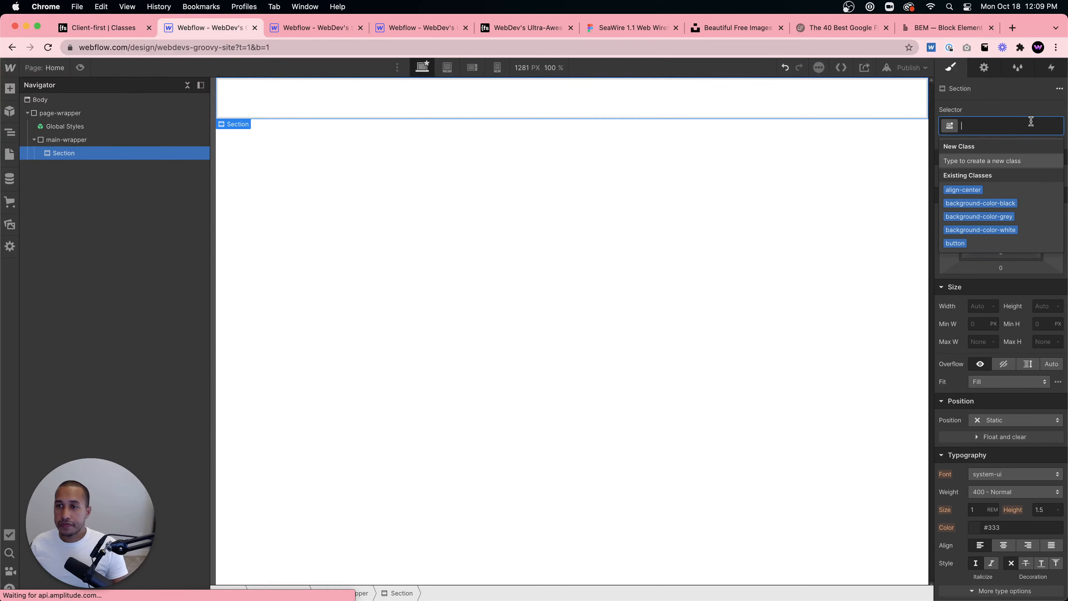
{"action": "type", "text": "section-"}
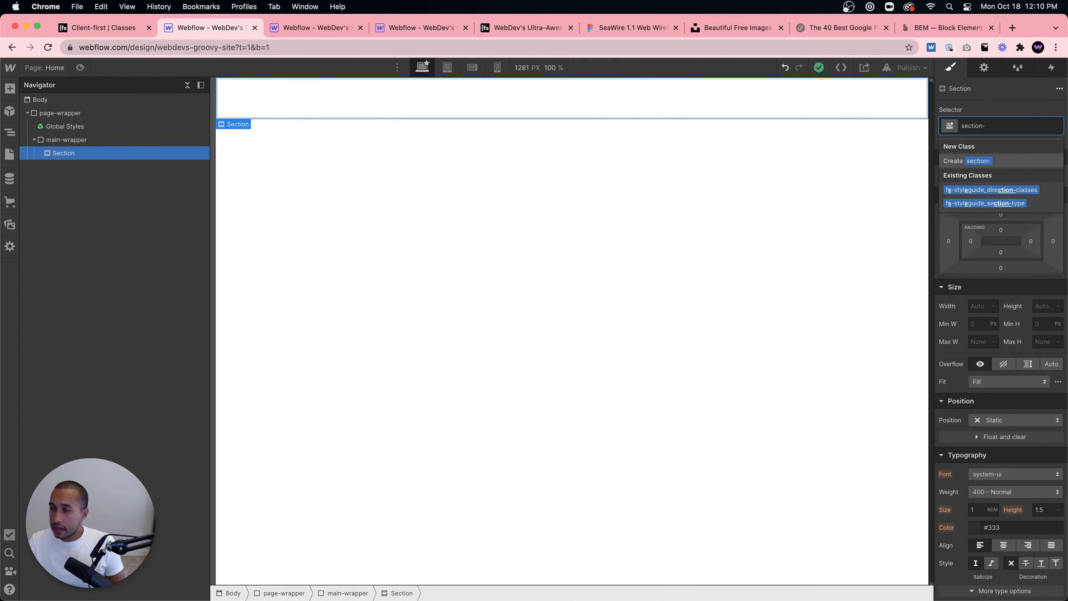
{"action": "type", "text": "blog"}
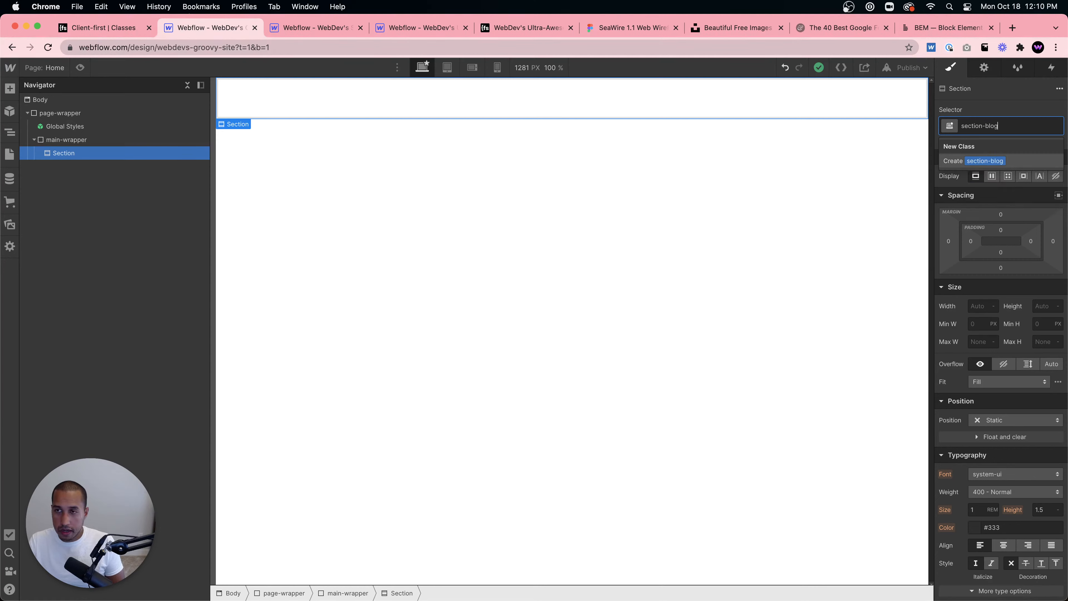
{"action": "type", "text": "-posts"}
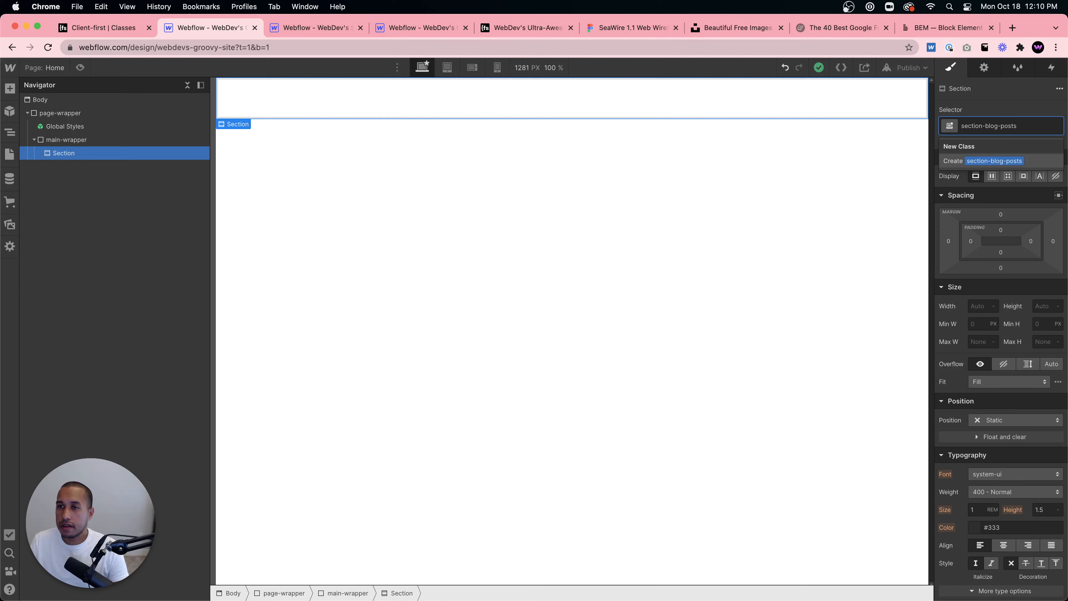
{"action": "key", "text": "Return"}
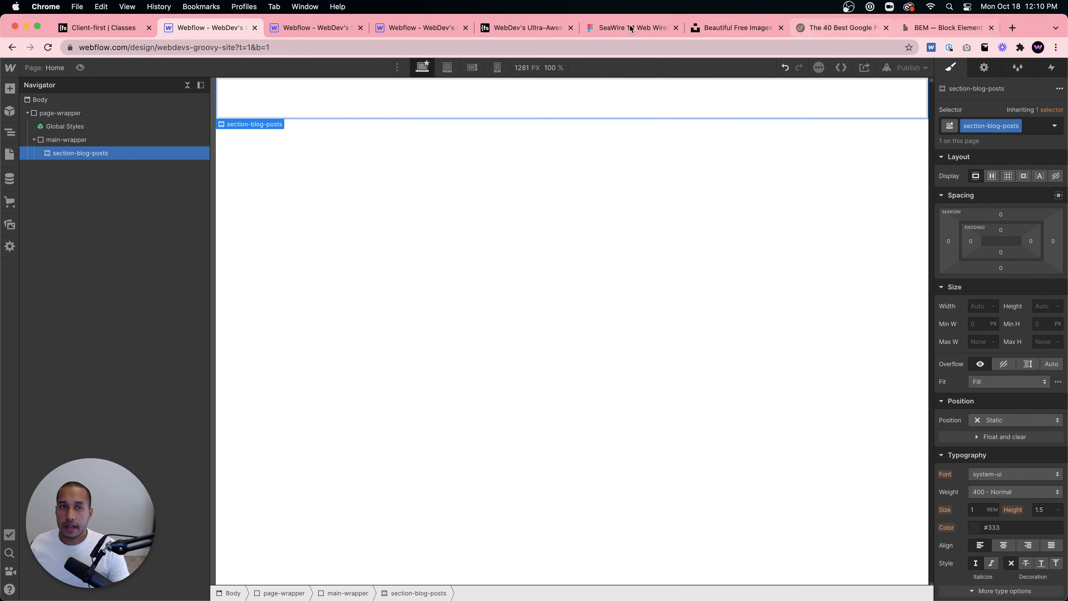
- Move the Webflow designer tab to the front of the browser tabs and return to it
{"action": "left_click_drag", "start_coordinate": [105, 31], "coordinate": [211, 29]}
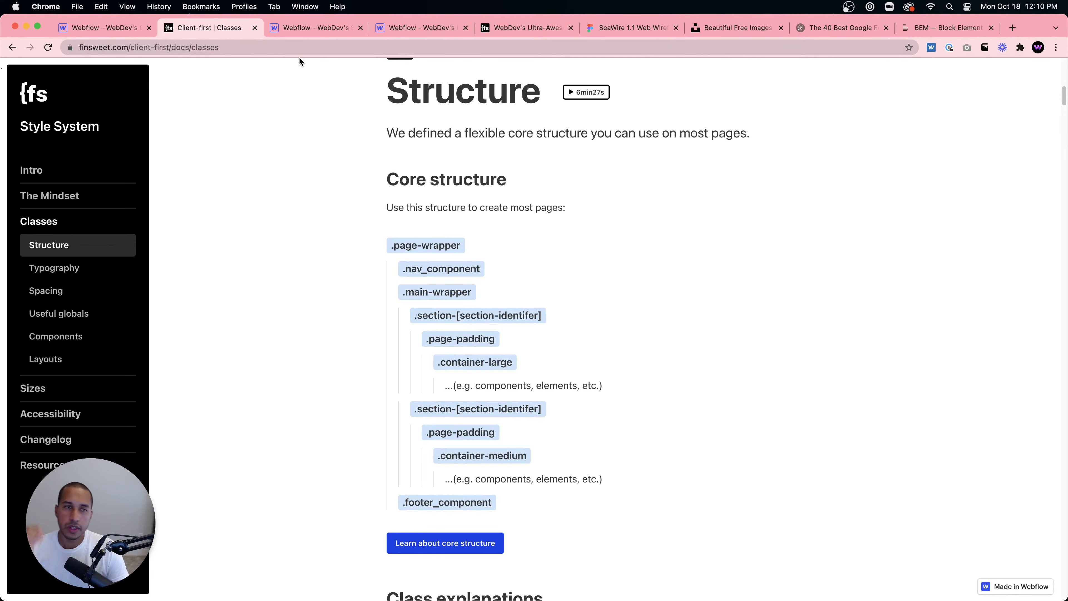
{"action": "left_click", "coordinate": [80, 29]}
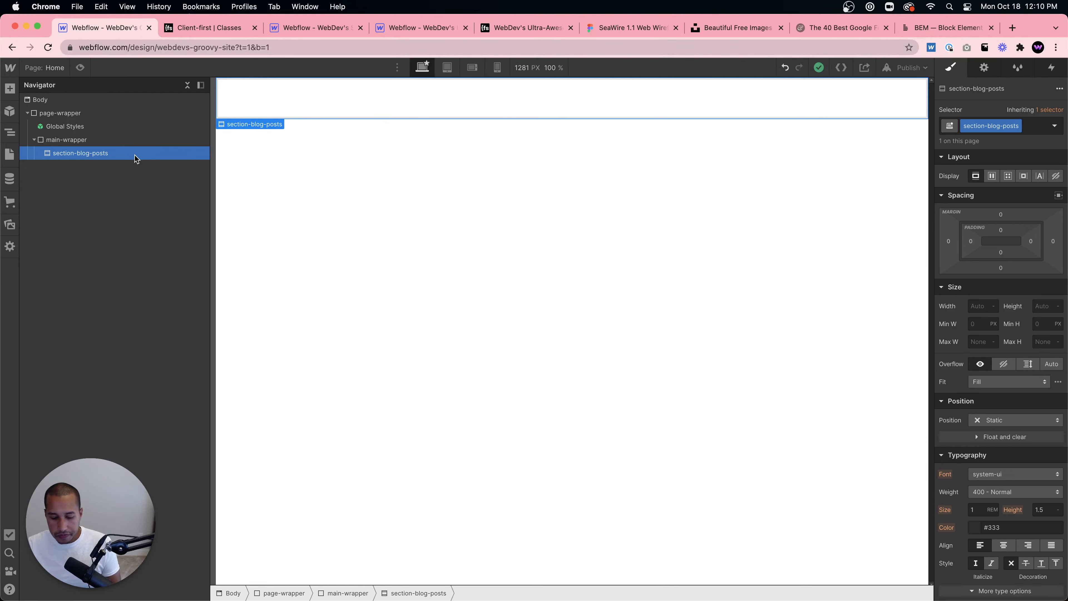
- Add a Div Block inside the section-blog-posts section using quick find
{"action": "key", "text": "super+e"}
{"action": "type", "text": "div"}
{"action": "key", "text": "Return"}
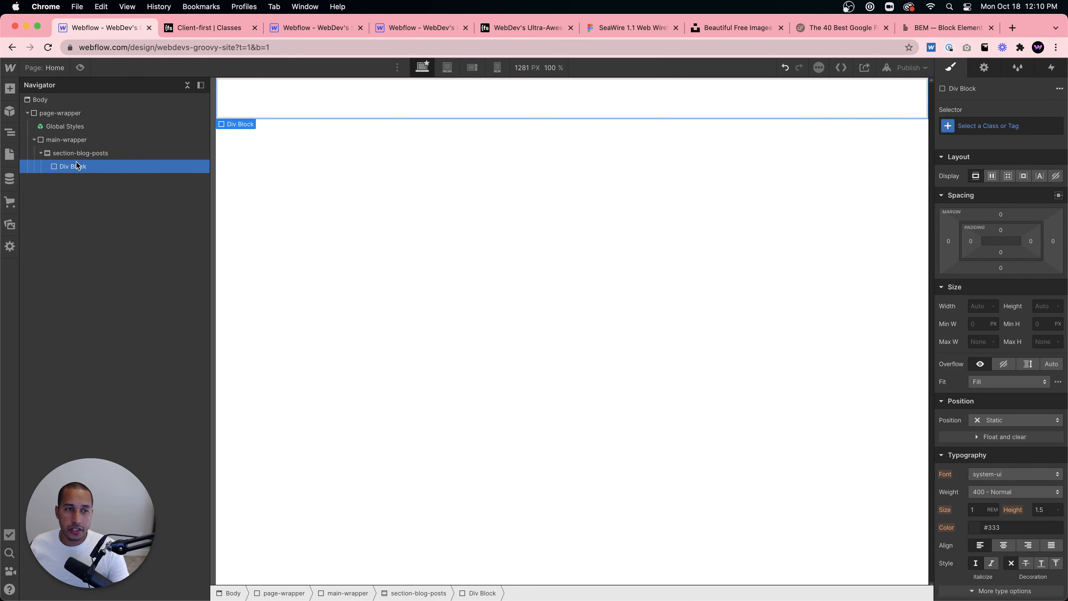
{"action": "left_click", "coordinate": [88, 155]}
{"action": "left_click", "coordinate": [865, 160]}
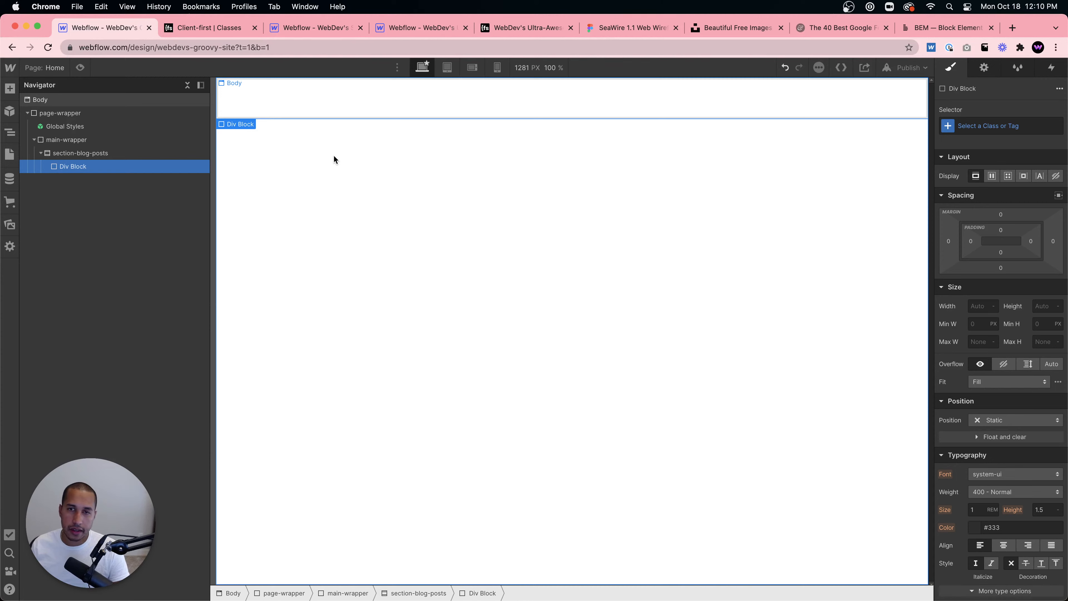
- Review the Client-first docs on core structure and padding size classes, including padding-large values
{"action": "left_click", "coordinate": [985, 131]}
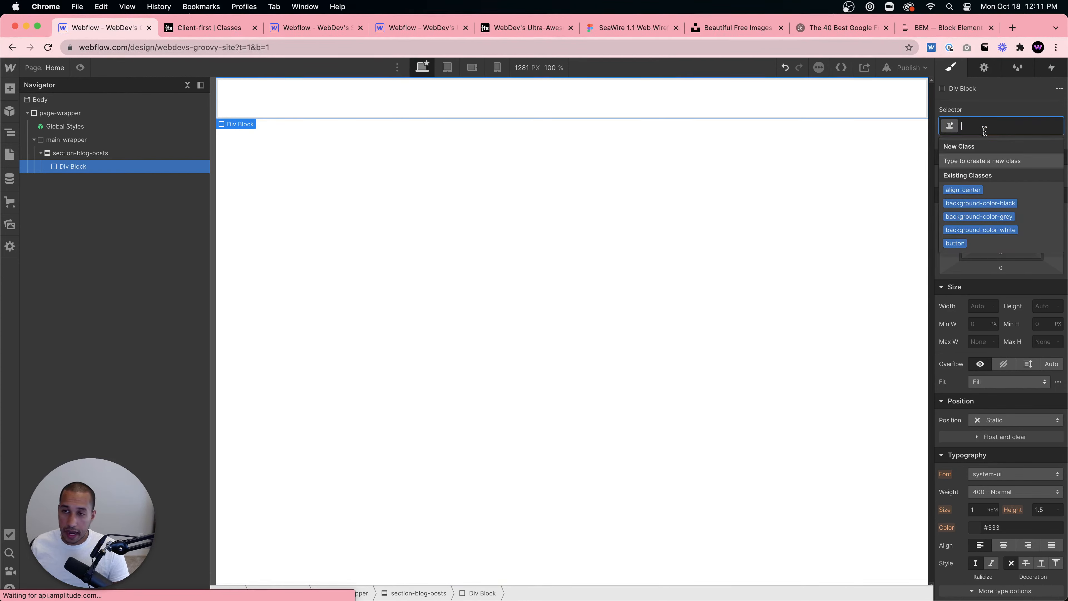
{"action": "left_click", "coordinate": [197, 30]}
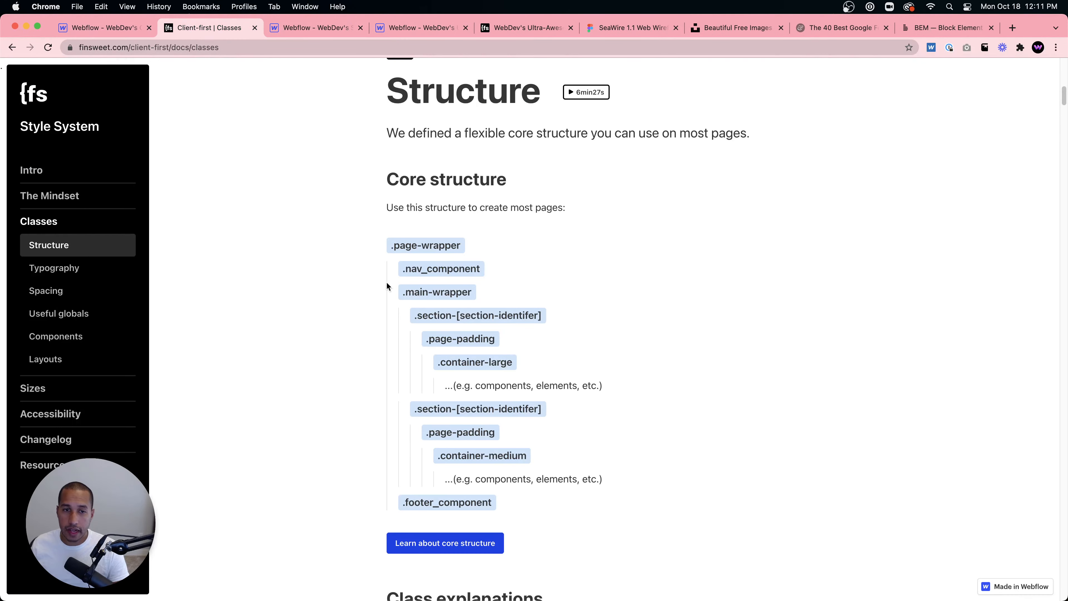
{"action": "scroll", "coordinate": [417, 311], "scroll_direction": "down", "scroll_amount": 4}
{"action": "scroll", "coordinate": [414, 340], "scroll_direction": "down", "scroll_amount": 15}
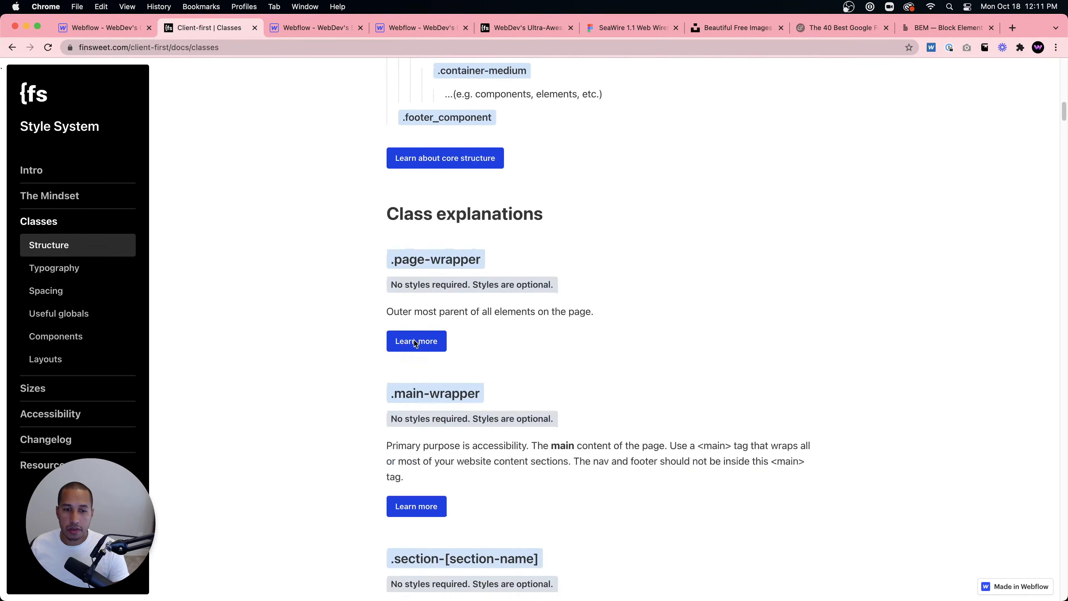
{"action": "scroll", "coordinate": [415, 339], "scroll_direction": "down", "scroll_amount": 20}
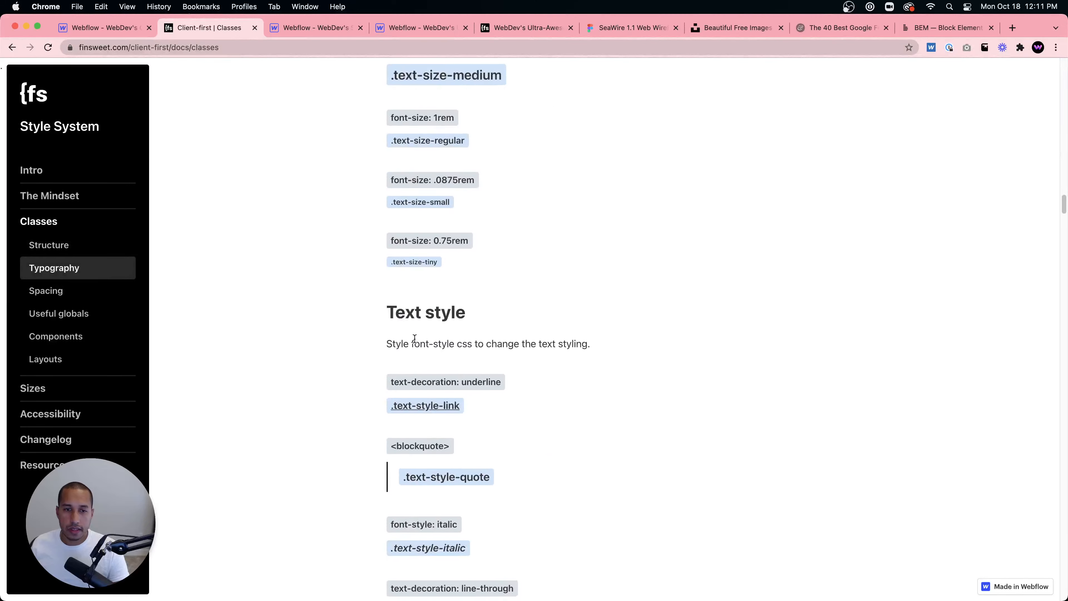
{"action": "scroll", "coordinate": [415, 339], "scroll_direction": "down", "scroll_amount": 20}
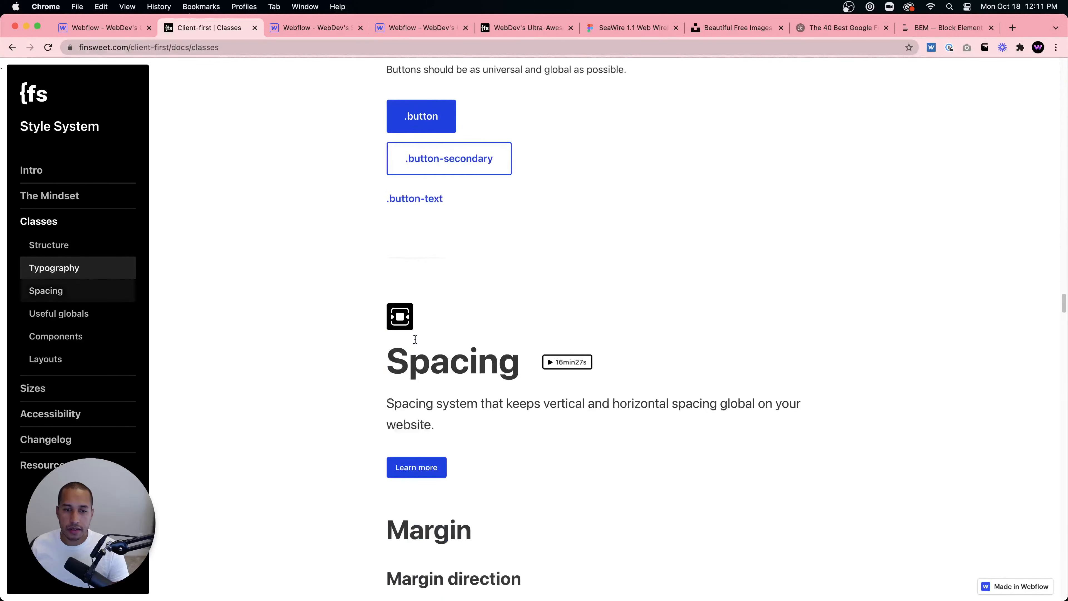
{"action": "scroll", "coordinate": [425, 397], "scroll_direction": "up", "scroll_amount": 4}
{"action": "scroll", "coordinate": [442, 381], "scroll_direction": "down", "scroll_amount": 20}
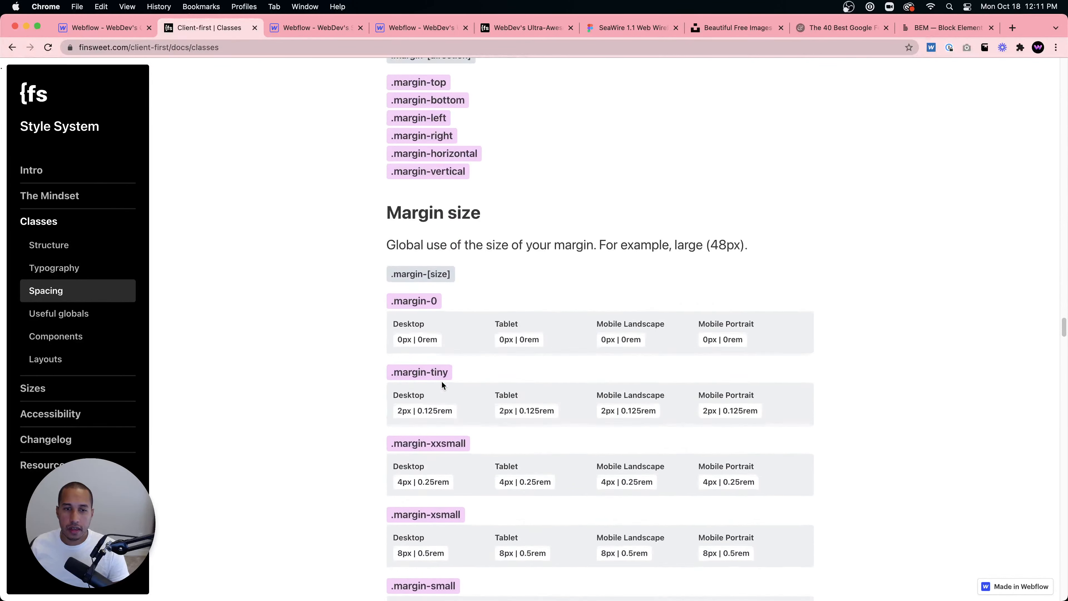
{"action": "scroll", "coordinate": [442, 380], "scroll_direction": "up", "scroll_amount": 3}
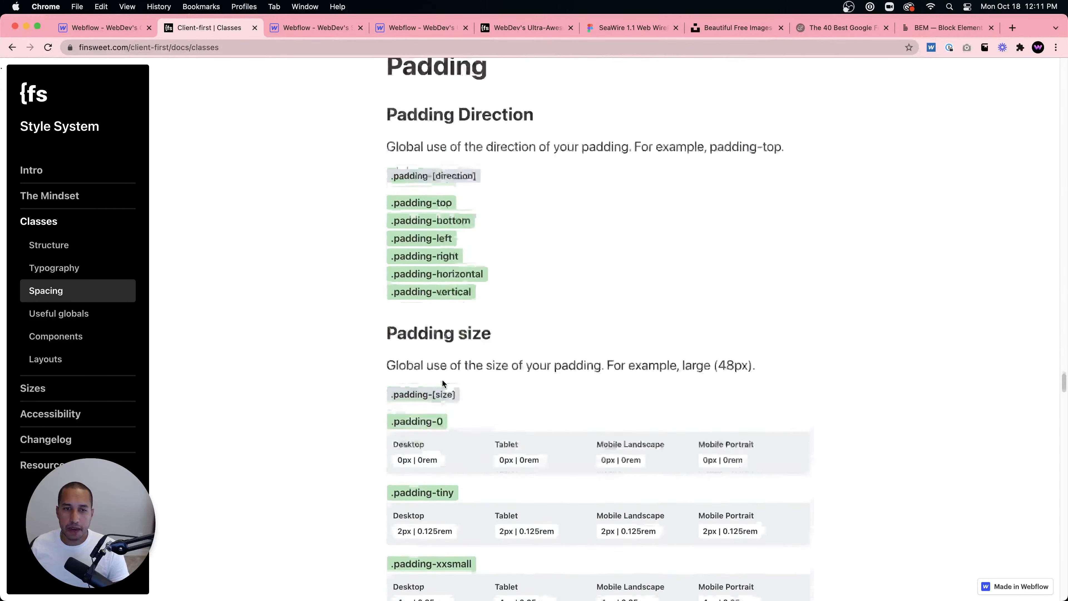
{"action": "scroll", "coordinate": [456, 392], "scroll_direction": "down", "scroll_amount": 5}
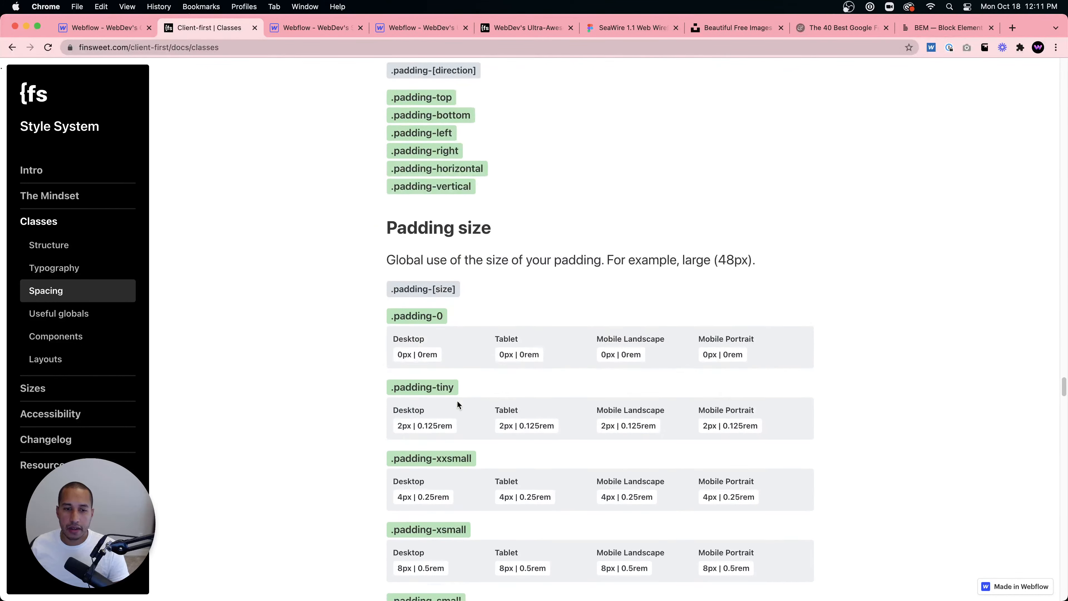
{"action": "scroll", "coordinate": [456, 402], "scroll_direction": "down", "scroll_amount": 1}
{"action": "scroll", "coordinate": [463, 334], "scroll_direction": "up", "scroll_amount": 1}
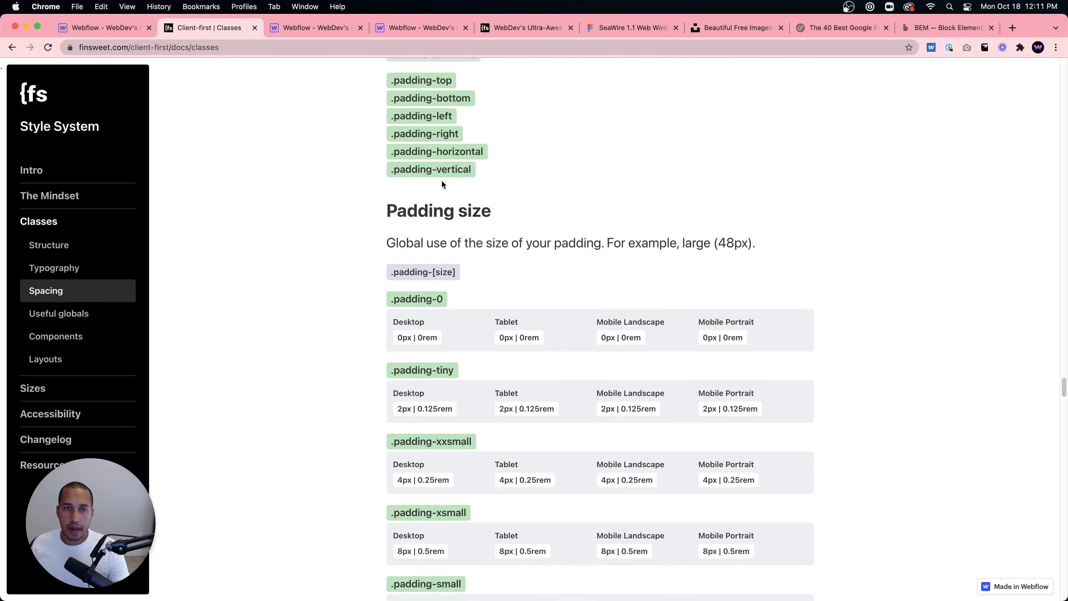
{"action": "scroll", "coordinate": [450, 337], "scroll_direction": "down", "scroll_amount": 7}
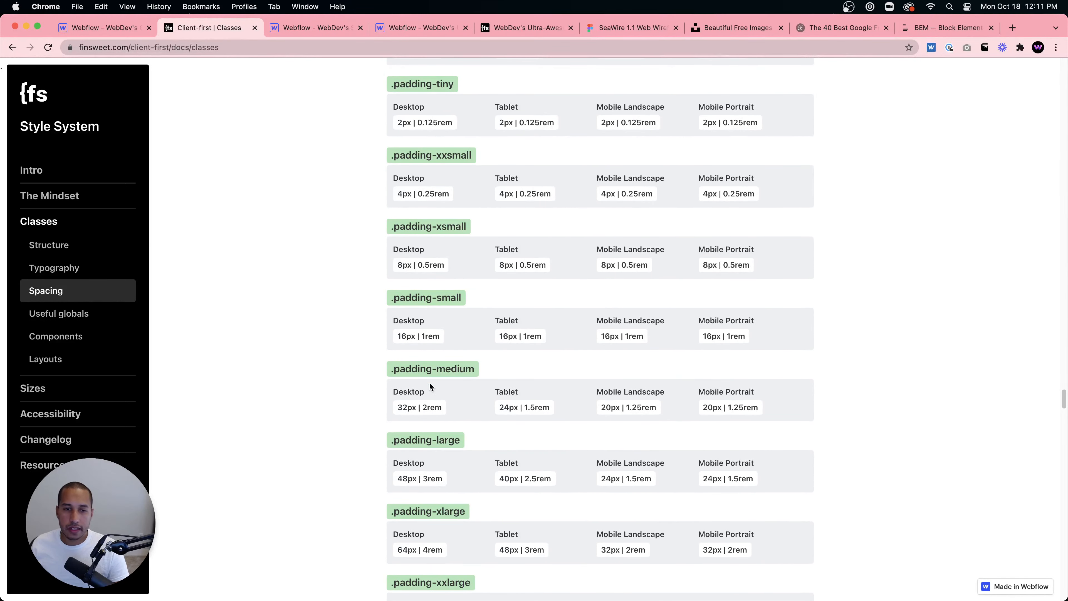
{"action": "scroll", "coordinate": [448, 389], "scroll_direction": "down", "scroll_amount": 1}
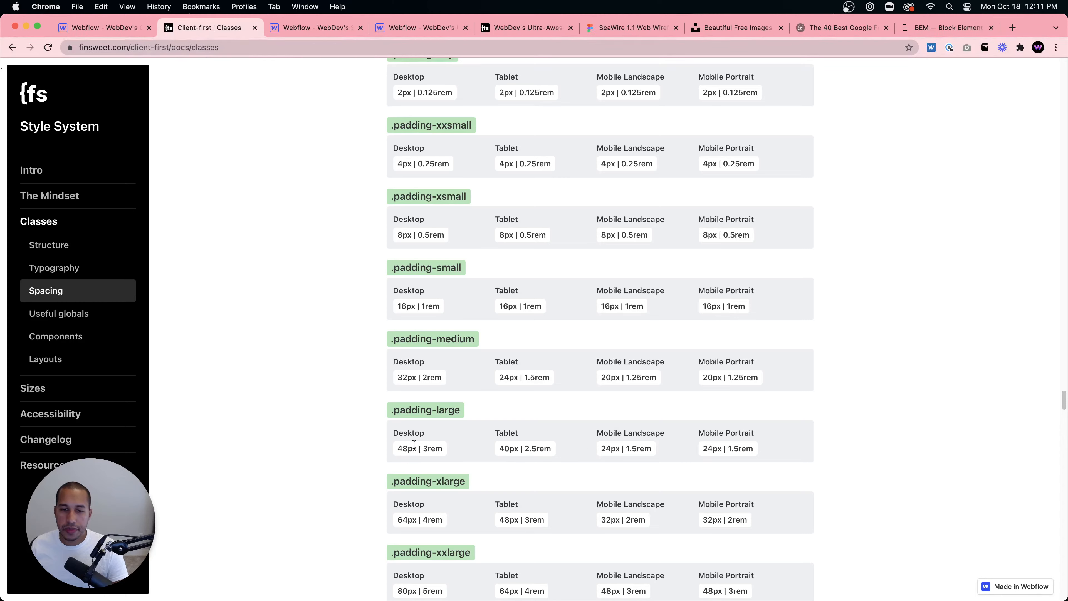
{"action": "left_click_drag", "start_coordinate": [404, 446], "coordinate": [732, 448]}
{"action": "left_click", "coordinate": [735, 448]}
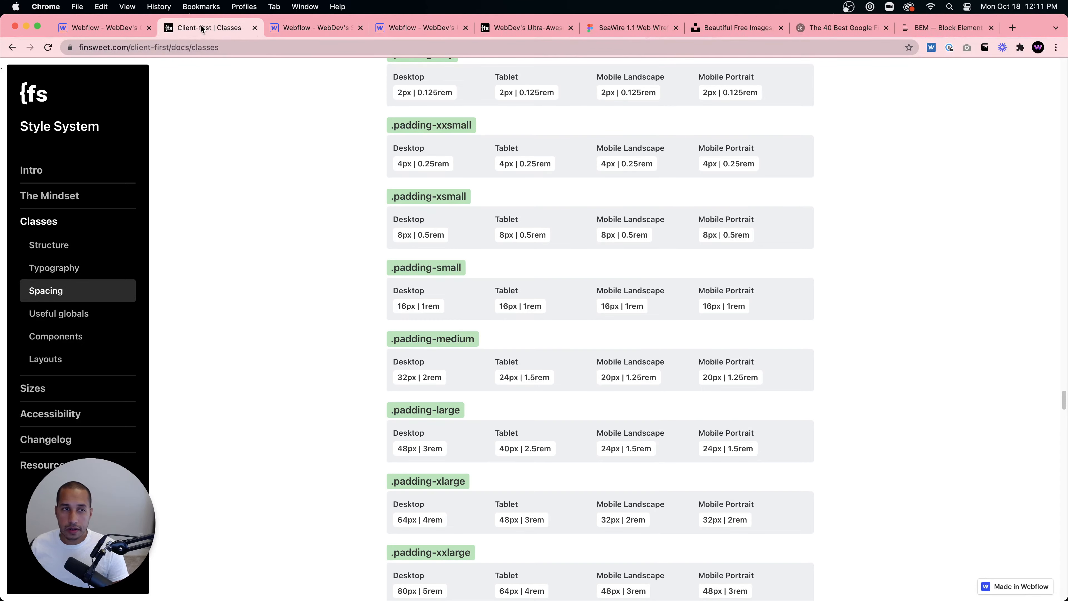
- Return to the designer and apply the existing padding-large class to the new Div Block
{"action": "left_click", "coordinate": [105, 27]}
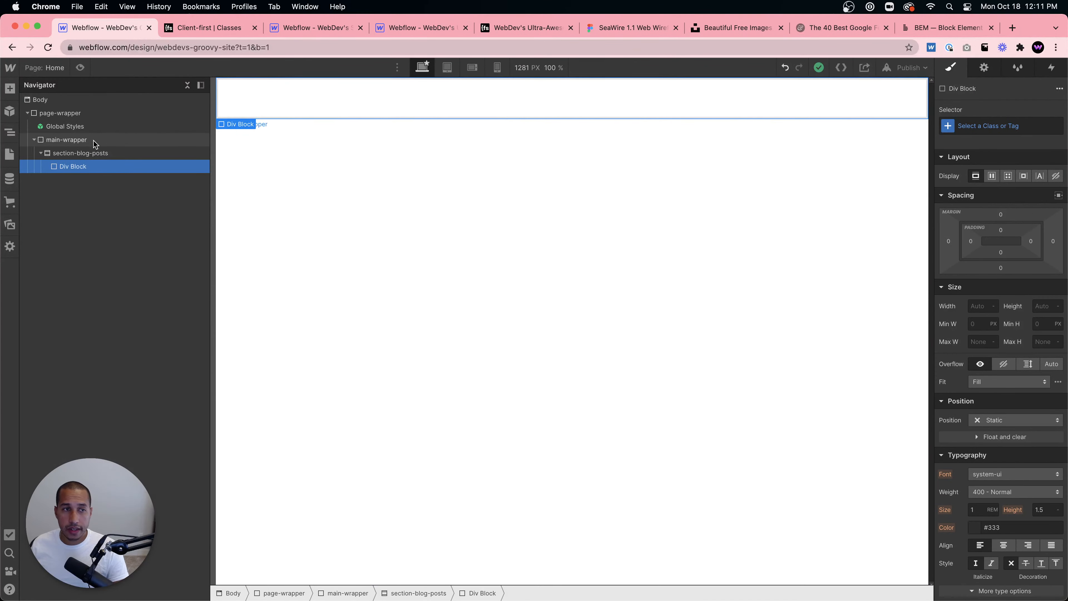
{"action": "left_click", "coordinate": [999, 126]}
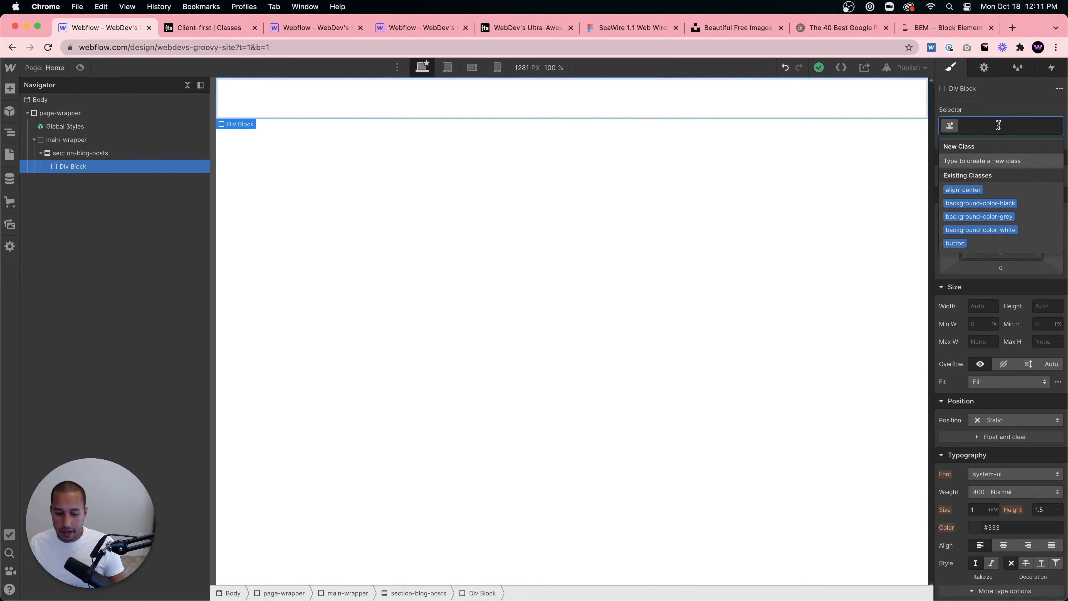
{"action": "type", "text": "padding"}
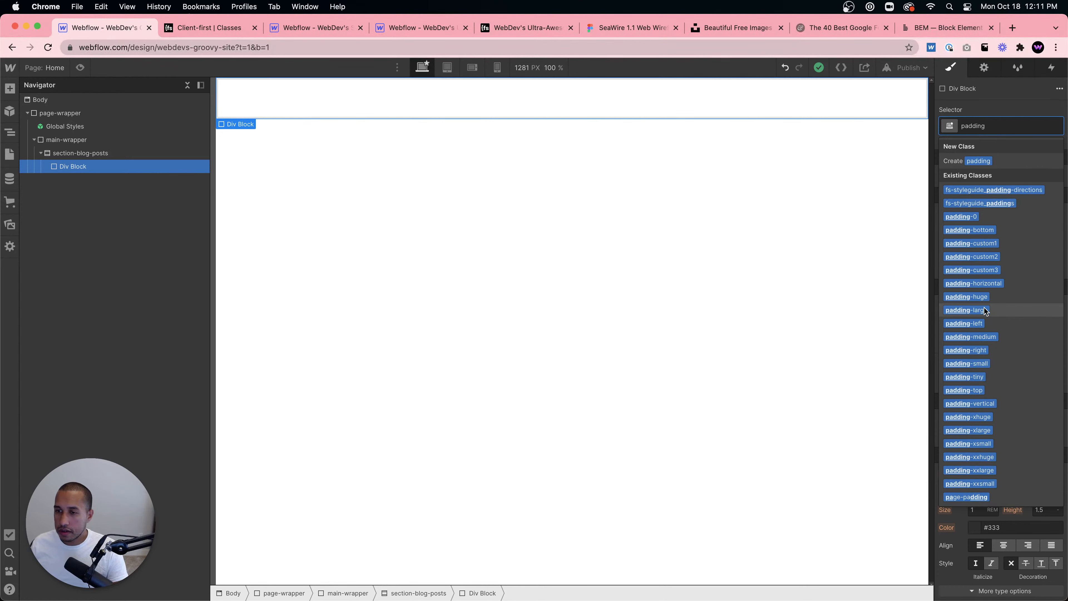
{"action": "left_click", "coordinate": [976, 310]}
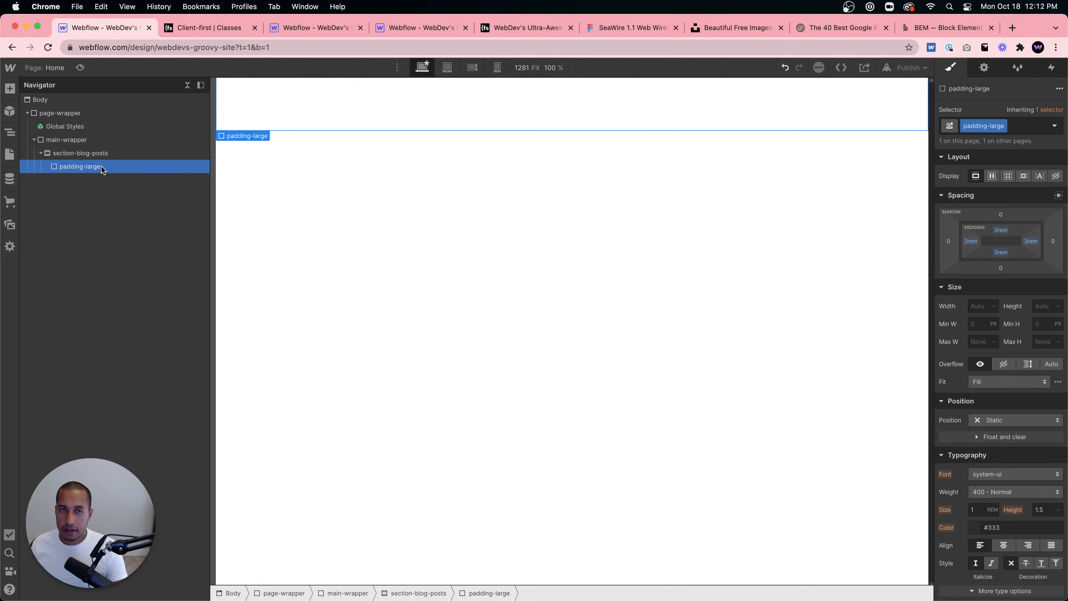
- Check the Client-first core structure order again in the docs, then return to the designer
{"action": "left_click", "coordinate": [209, 28]}
{"action": "scroll", "coordinate": [424, 253], "scroll_direction": "up", "scroll_amount": 20}
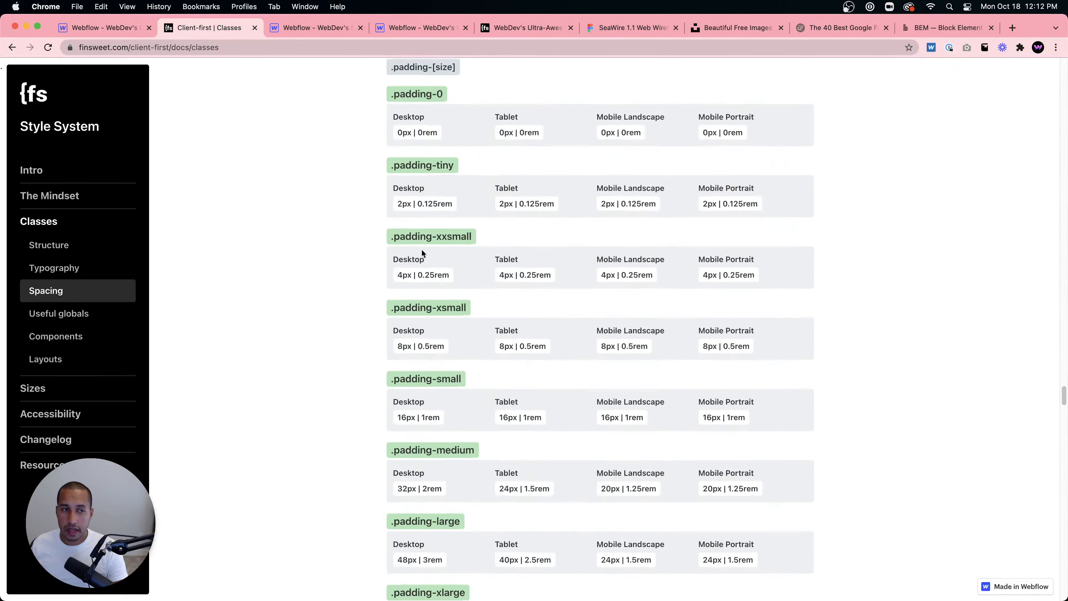
{"action": "scroll", "coordinate": [429, 258], "scroll_direction": "down", "scroll_amount": 15}
{"action": "scroll", "coordinate": [435, 271], "scroll_direction": "down", "scroll_amount": 3}
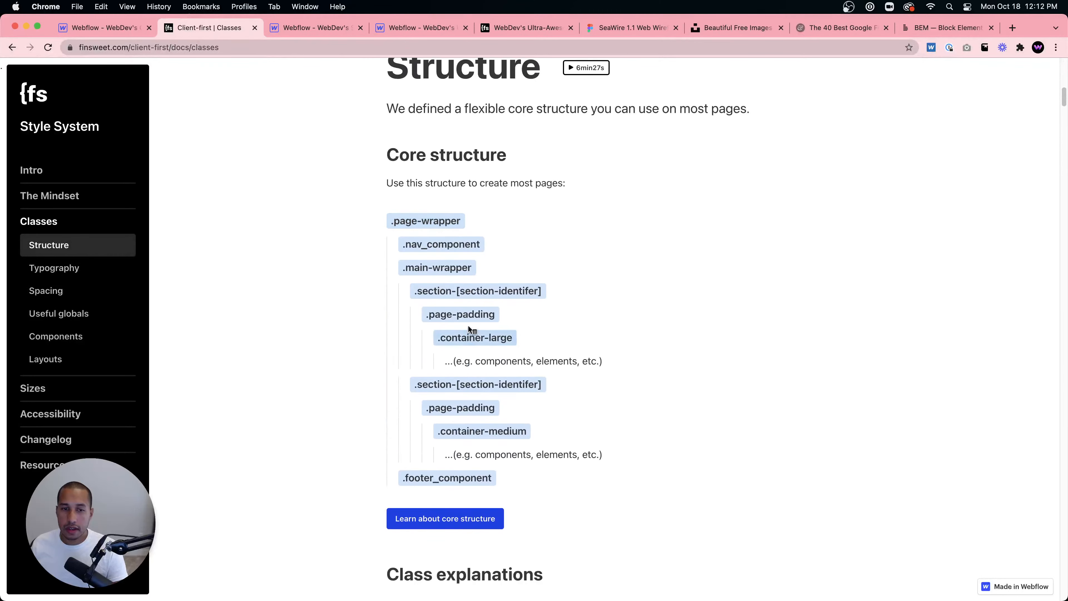
{"action": "left_click", "coordinate": [81, 29]}
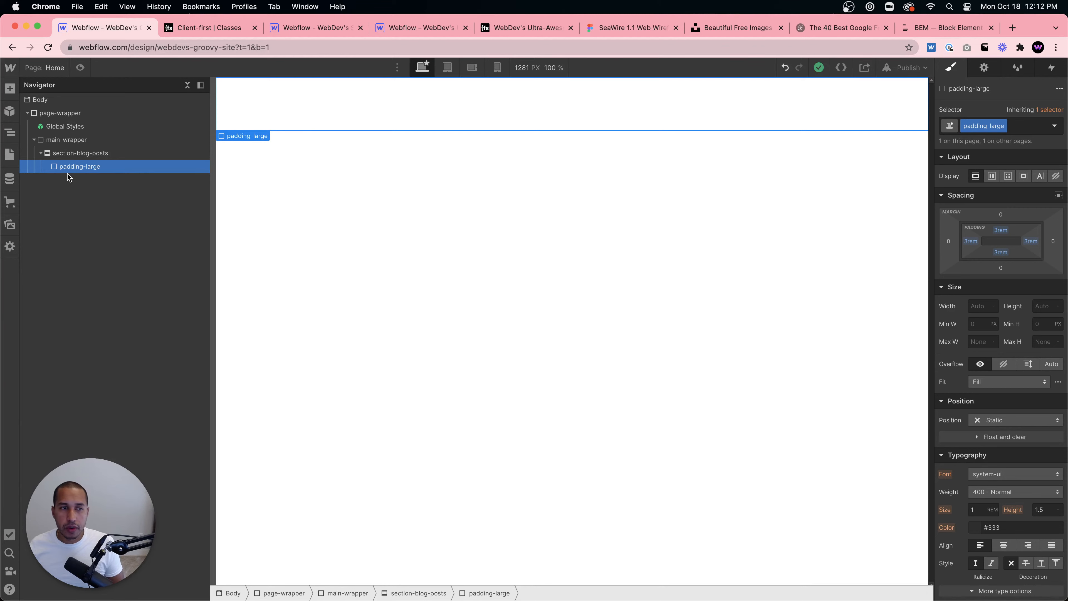
- Add another Div Block inside the padding-large block using quick find
{"action": "key", "text": "super+e"}
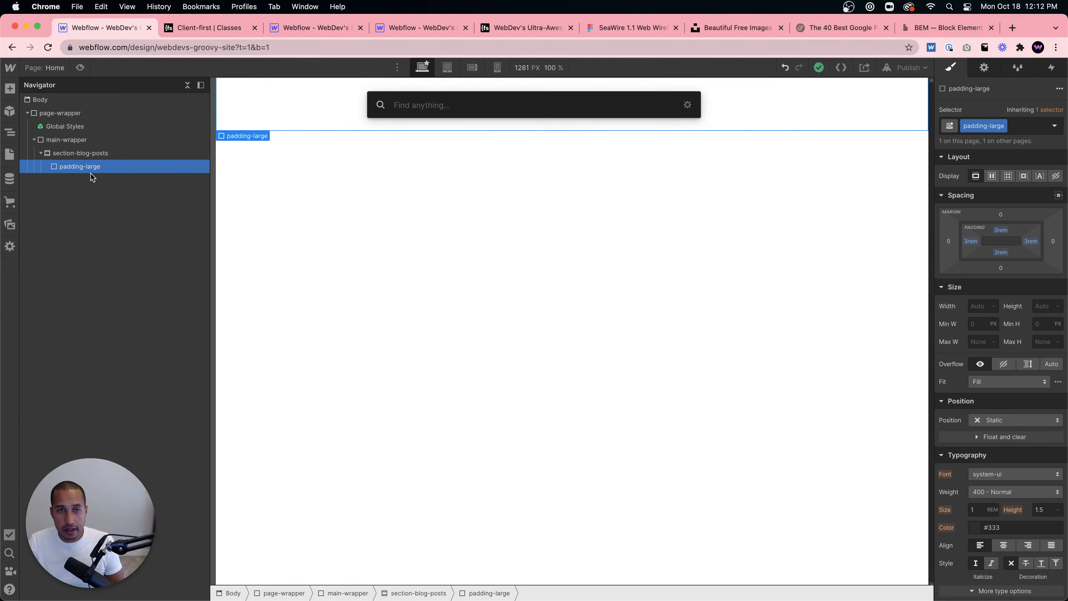
{"action": "type", "text": "c"}
{"action": "key", "text": "BackSpace"}
{"action": "type", "text": "div"}
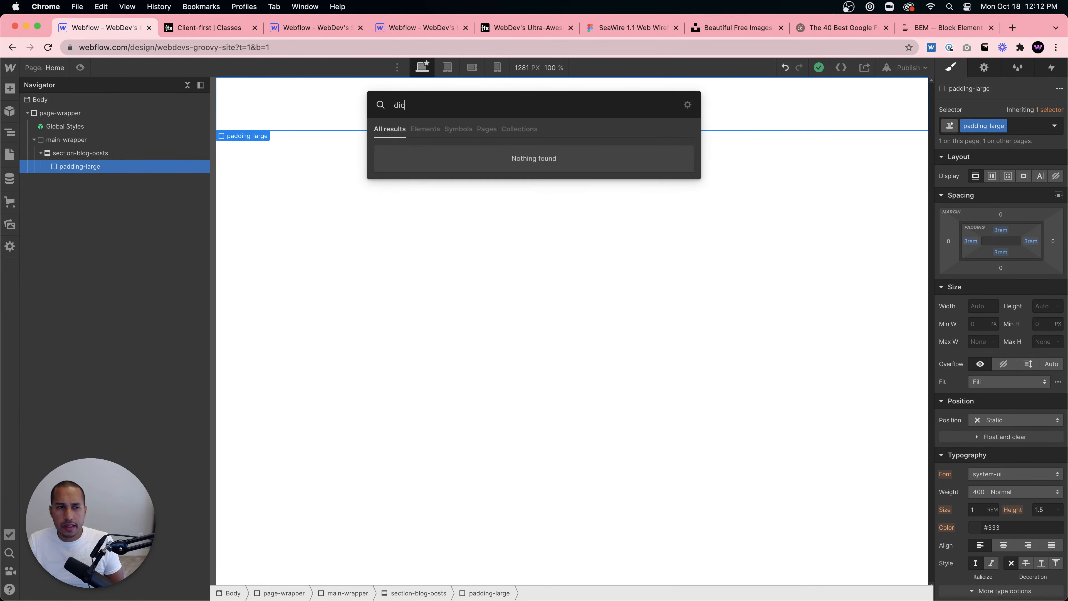
{"action": "key", "text": "Return"}
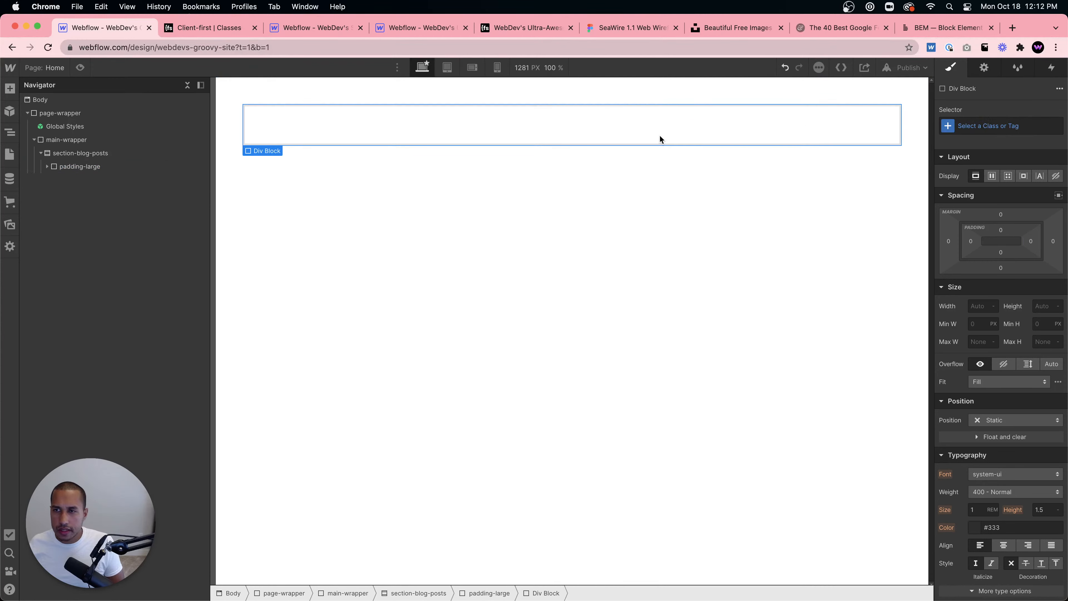
- Apply the existing container-large class to the new inner Div Block
{"action": "left_click", "coordinate": [990, 127]}
{"action": "type", "text": "contai"}
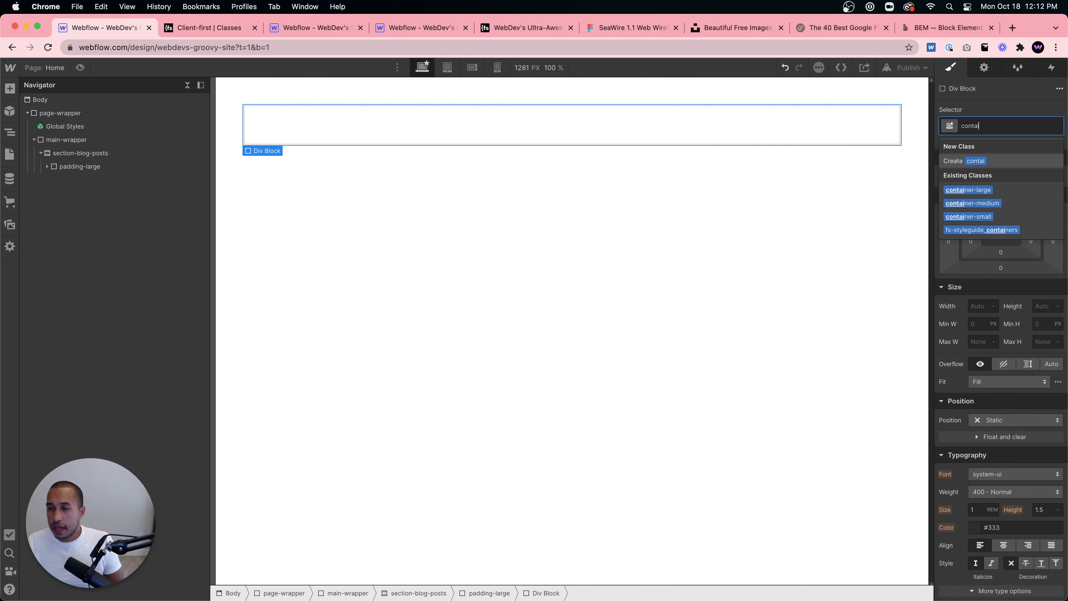
{"action": "left_click", "coordinate": [984, 187]}
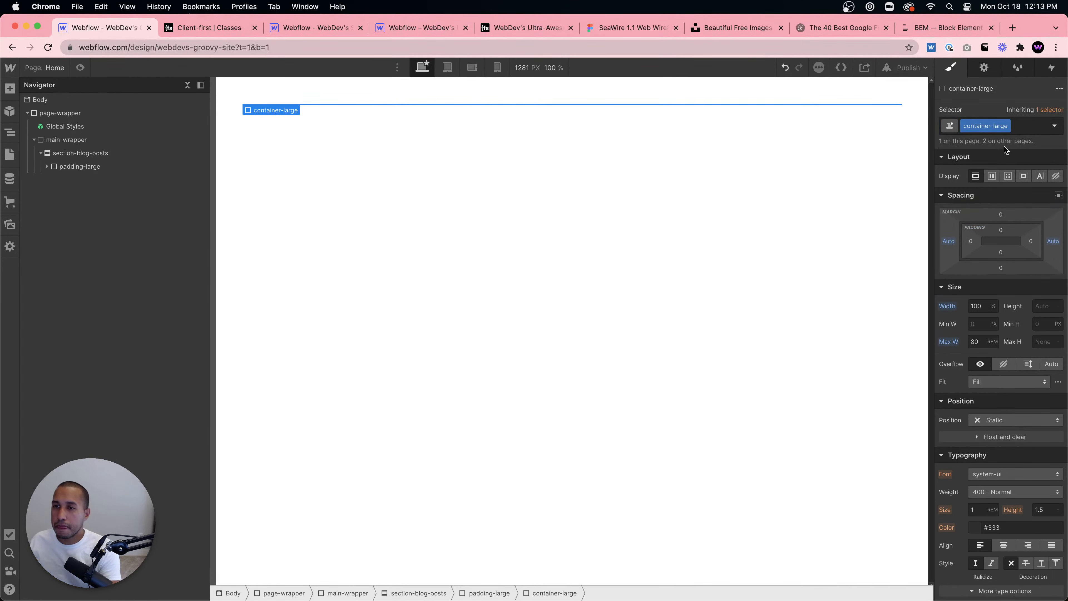
- Search the Client-first docs for container classes and examine the container size definitions
{"action": "left_click", "coordinate": [166, 30]}
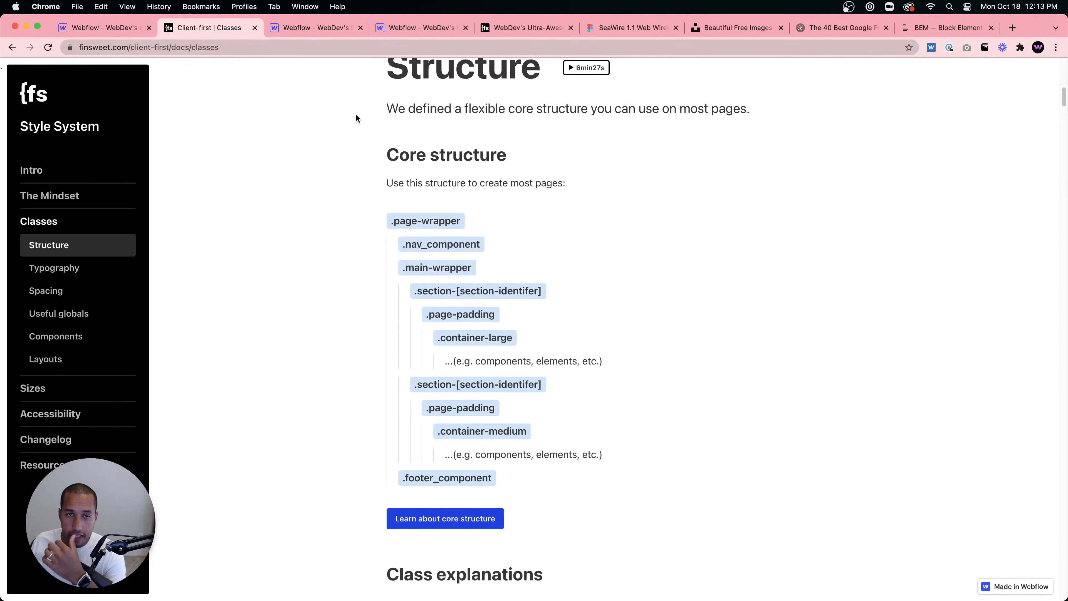
{"action": "key", "text": "super+f"}
{"action": "type", "text": "container"}
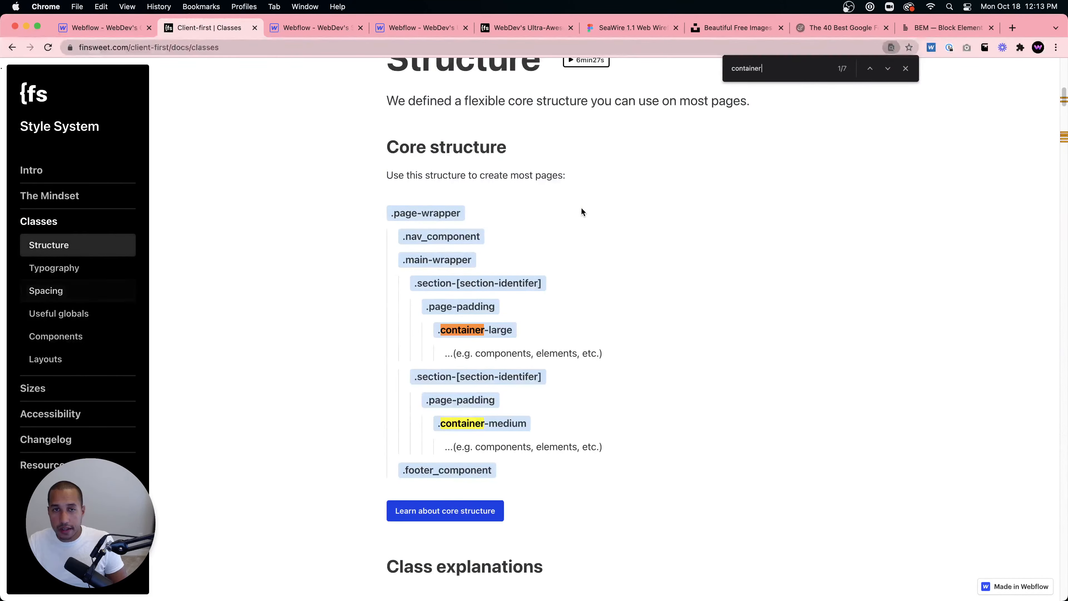
{"action": "key", "text": "Return"}
{"action": "key", "text": "Return"}
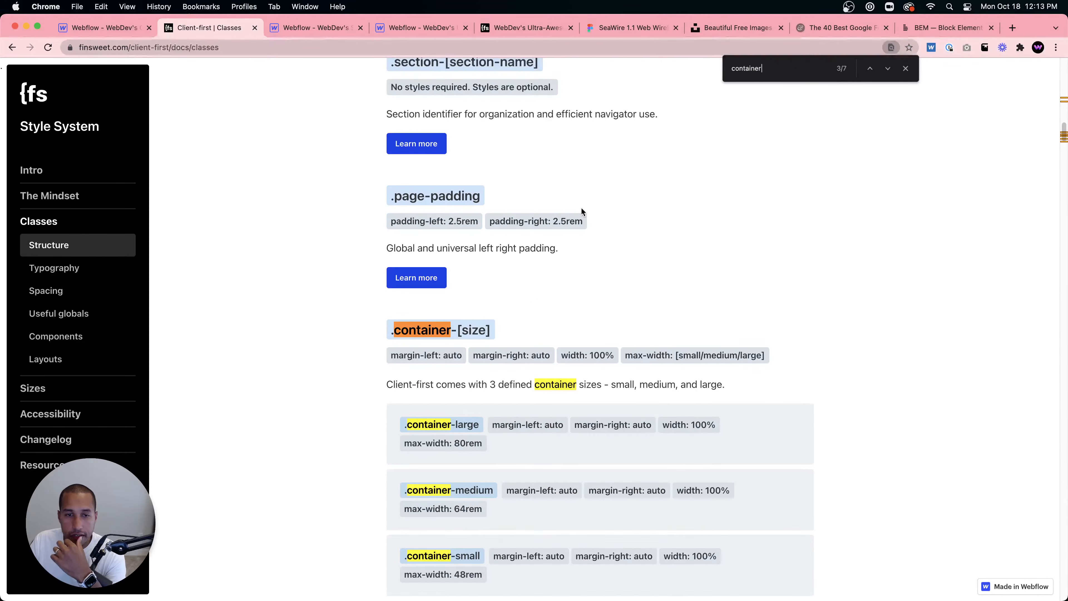
{"action": "scroll", "coordinate": [677, 262], "scroll_direction": "down", "scroll_amount": 3}
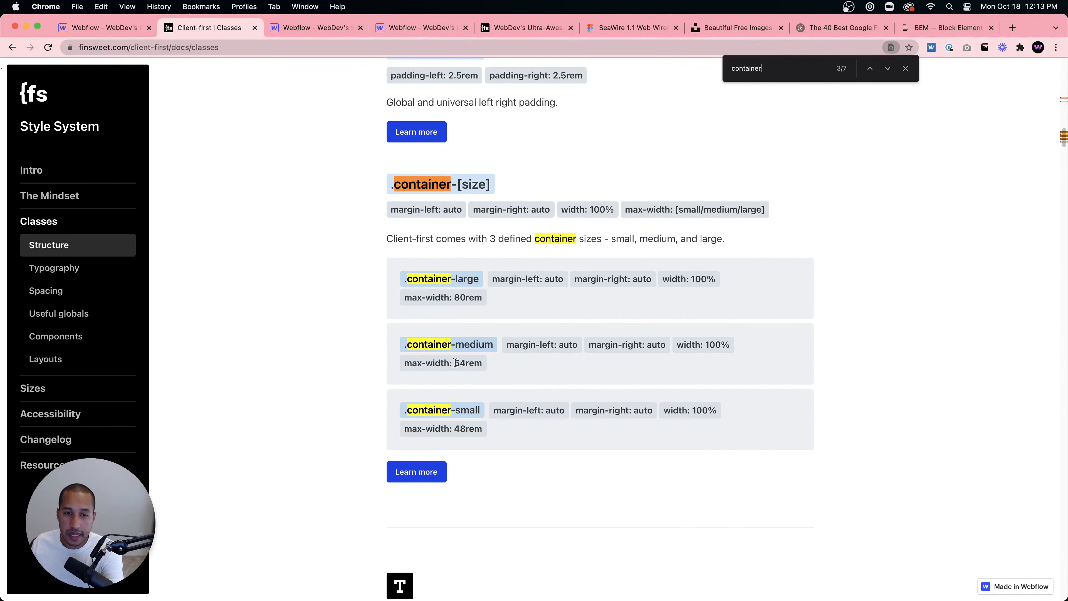
{"action": "double_click", "coordinate": [458, 429]}
{"action": "left_click", "coordinate": [494, 438]}
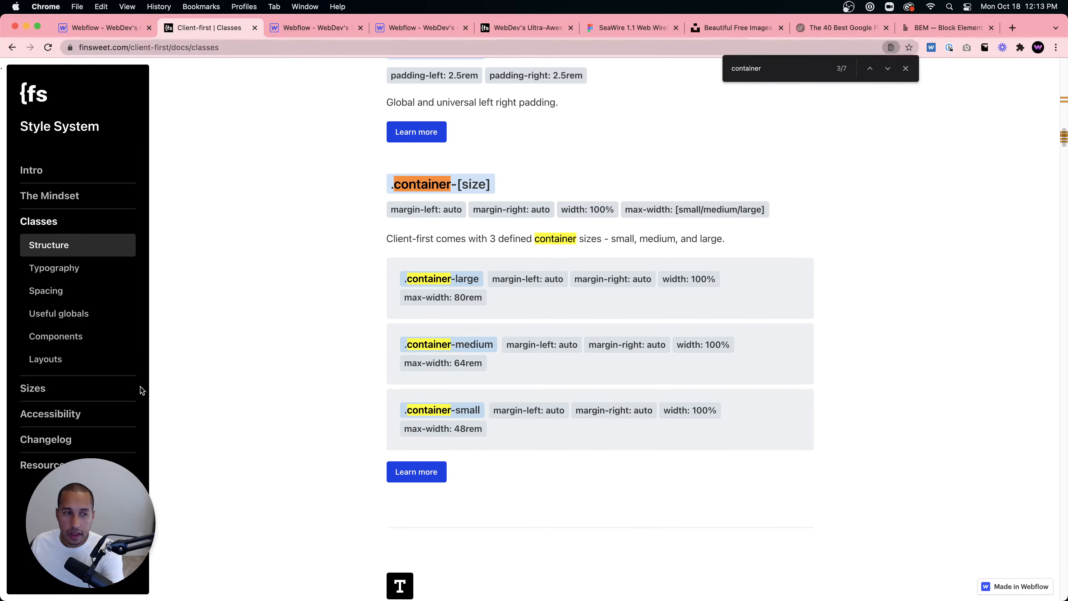
- Open the Sizes page of the Client-first docs and study the px to rem conversion chart
{"action": "left_click", "coordinate": [44, 391]}
{"action": "scroll", "coordinate": [361, 378], "scroll_direction": "down", "scroll_amount": 10}
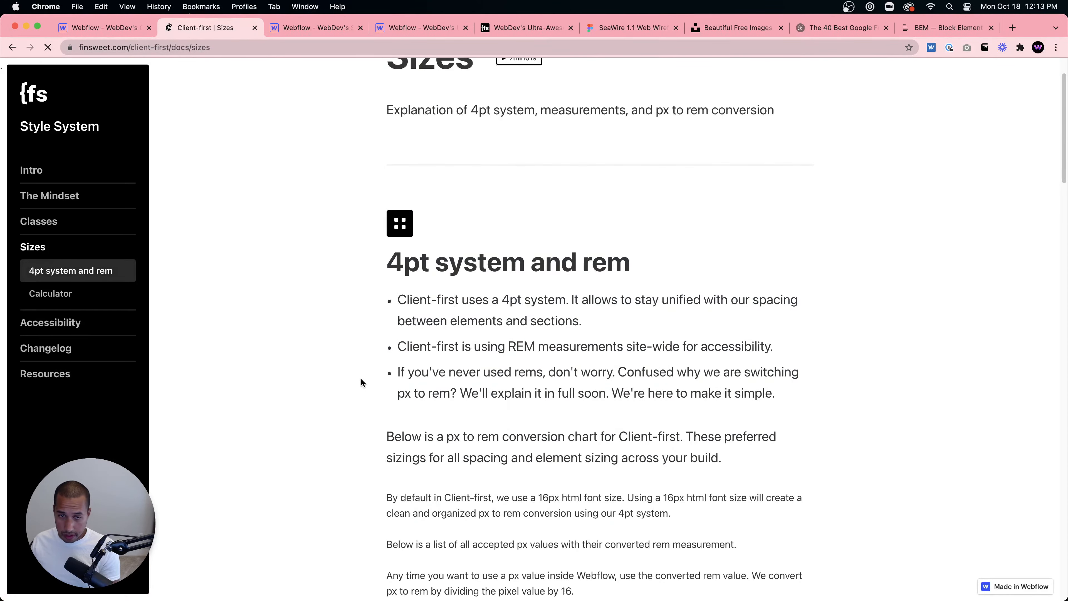
{"action": "scroll", "coordinate": [502, 371], "scroll_direction": "down", "scroll_amount": 4}
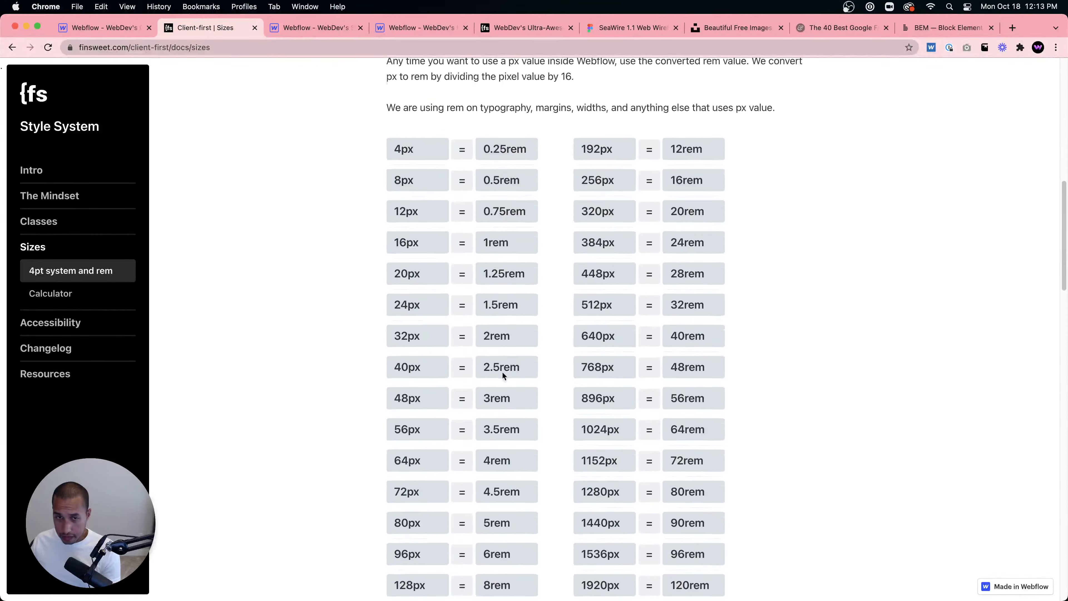
{"action": "scroll", "coordinate": [501, 344], "scroll_direction": "up", "scroll_amount": 12}
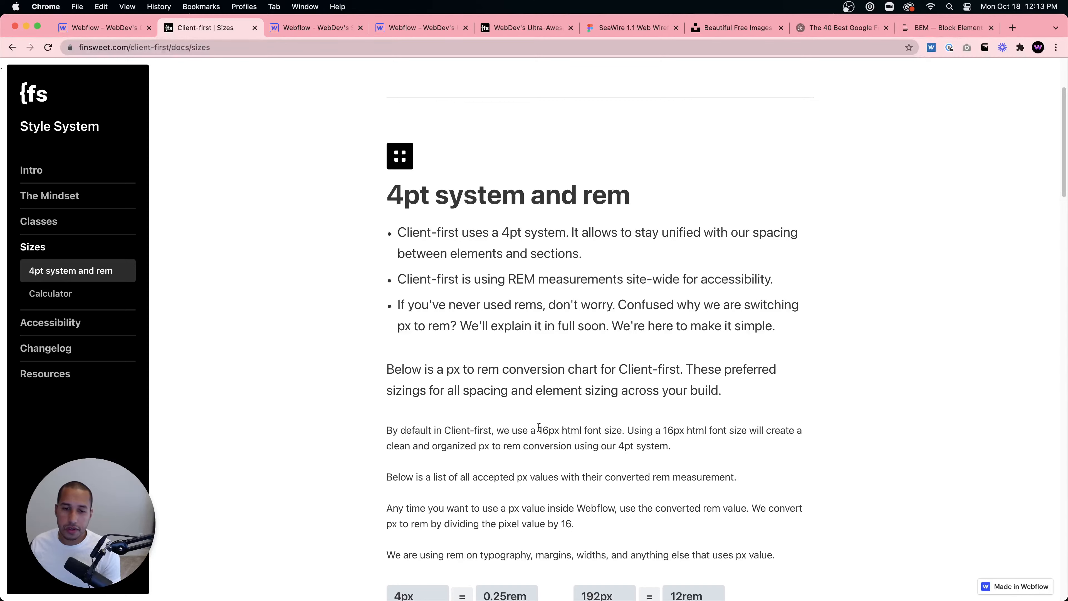
{"action": "left_click_drag", "start_coordinate": [543, 431], "coordinate": [547, 431]}
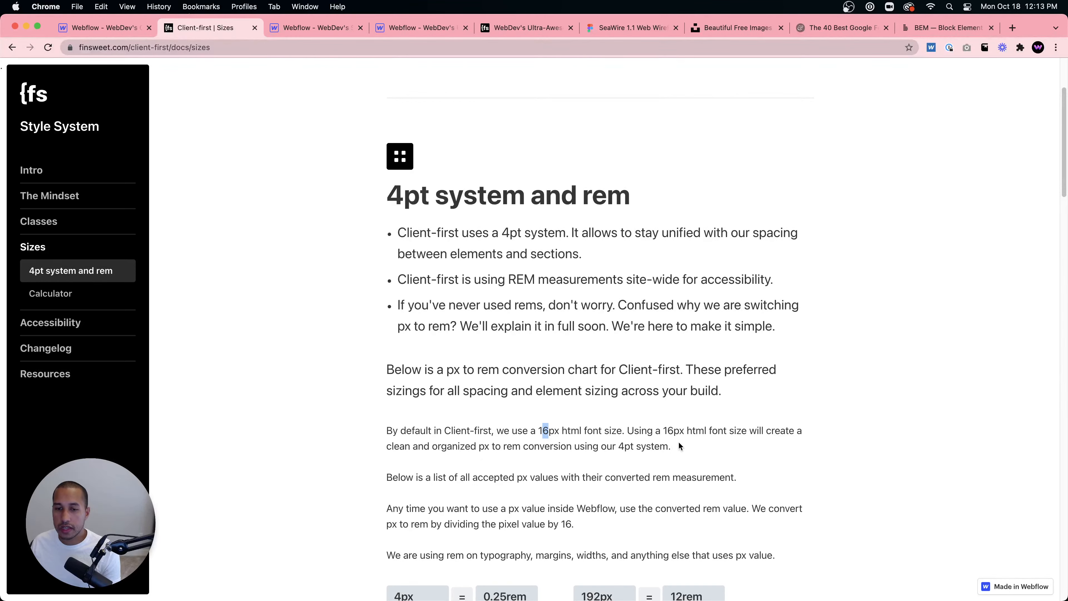
- Scroll through the px to rem conversion chart and highlight the 1280px and 1440px values
{"action": "scroll", "coordinate": [679, 441], "scroll_direction": "down", "scroll_amount": 3}
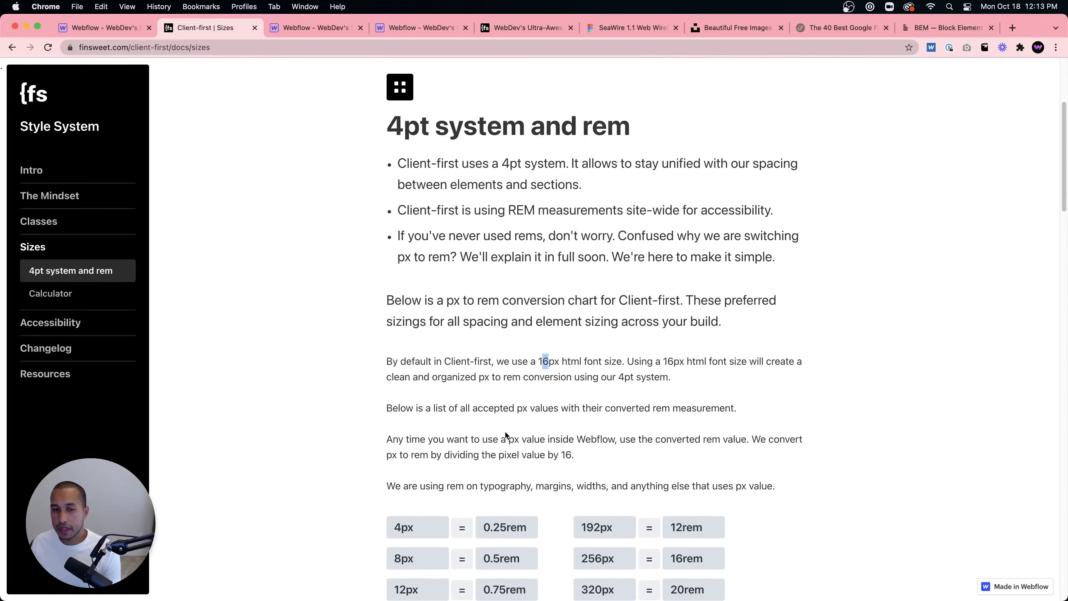
{"action": "scroll", "coordinate": [506, 431], "scroll_direction": "down", "scroll_amount": 5}
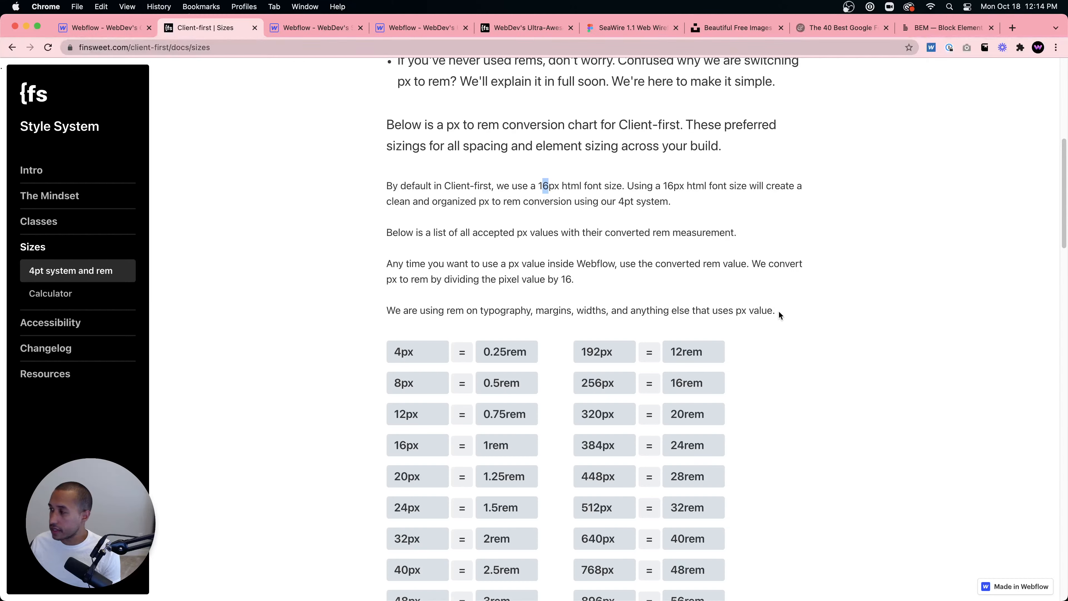
{"action": "scroll", "coordinate": [757, 311], "scroll_direction": "down", "scroll_amount": 5}
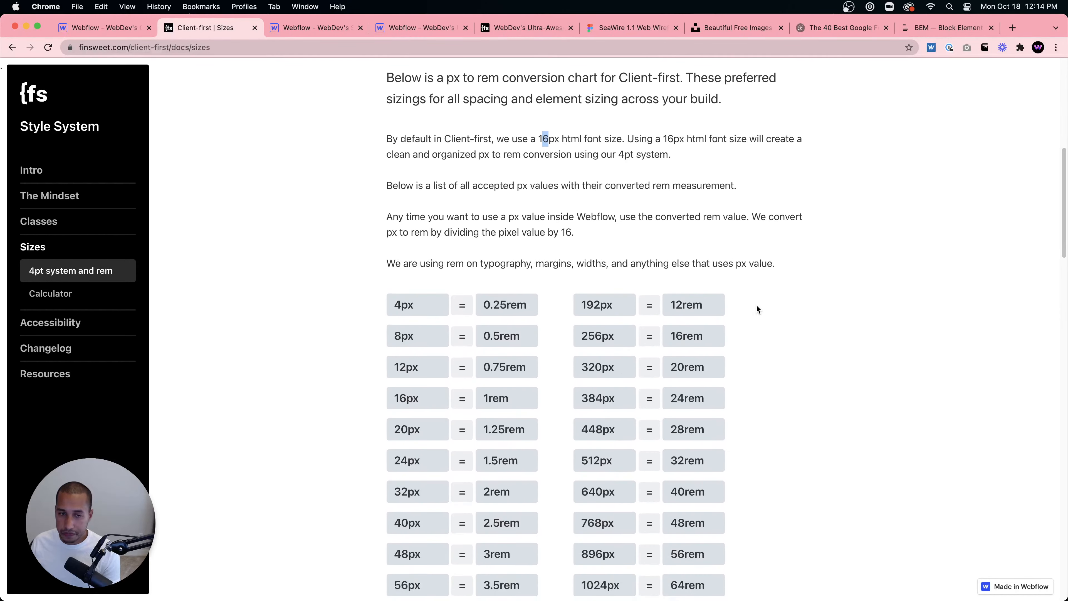
{"action": "scroll", "coordinate": [758, 312], "scroll_direction": "down", "scroll_amount": 4}
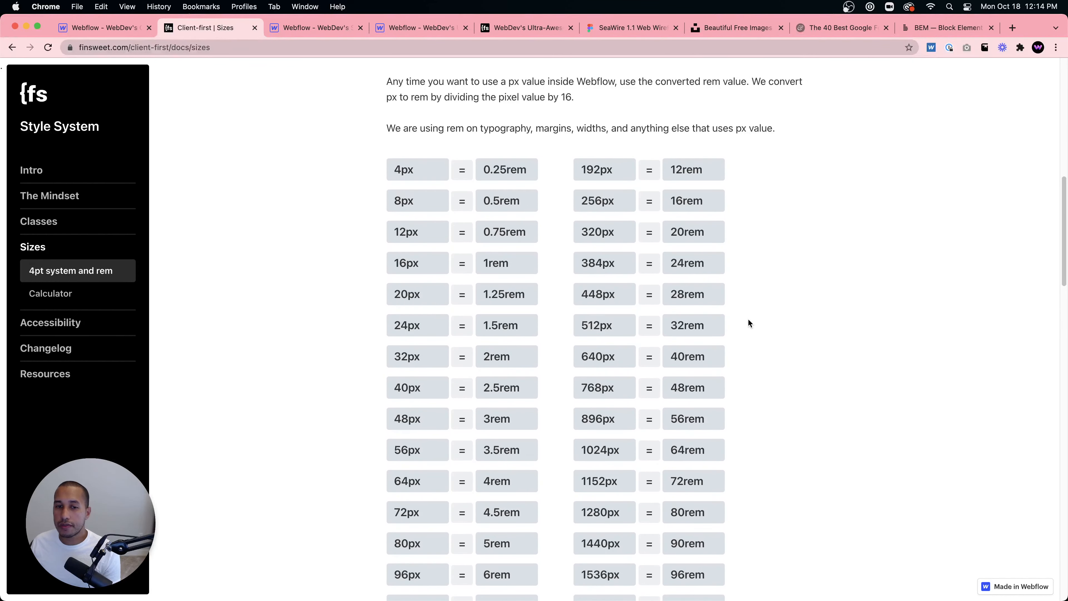
{"action": "scroll", "coordinate": [749, 320], "scroll_direction": "down", "scroll_amount": 3}
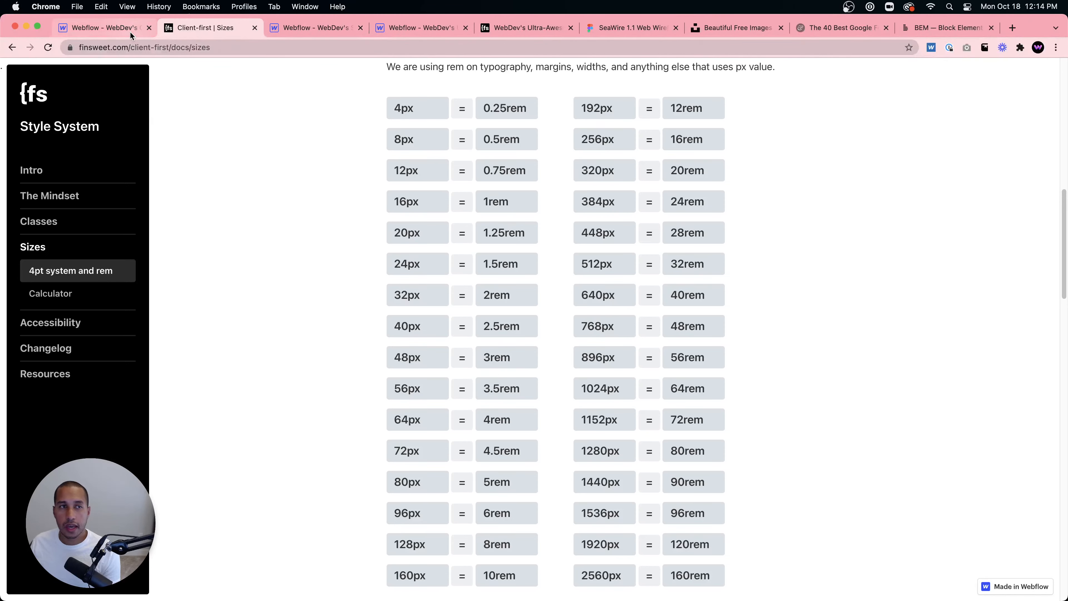
{"action": "scroll", "coordinate": [549, 406], "scroll_direction": "down", "scroll_amount": 10}
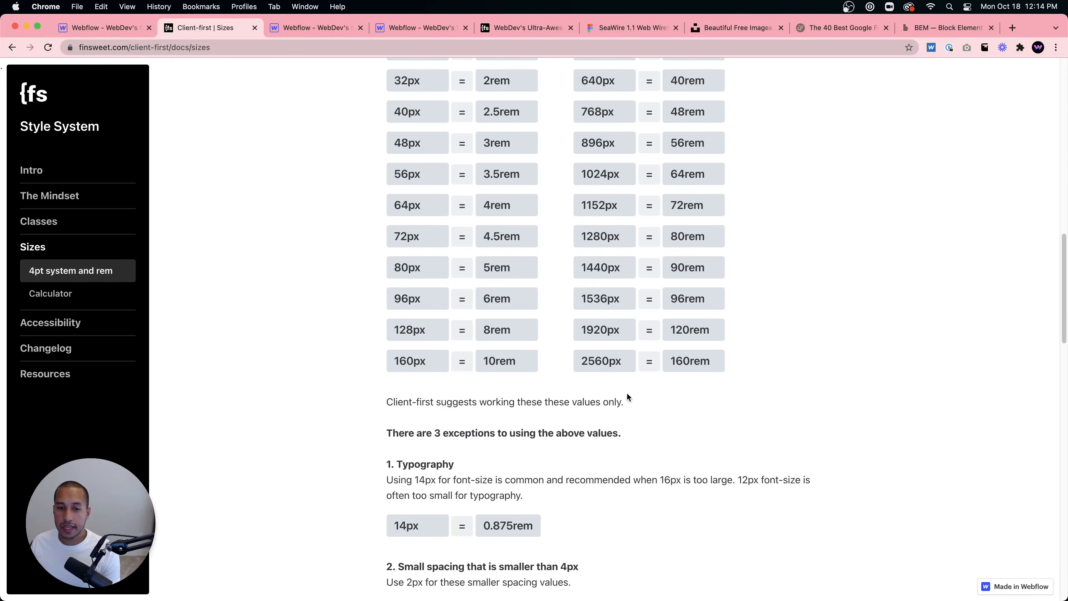
{"action": "scroll", "coordinate": [551, 374], "scroll_direction": "up", "scroll_amount": 2}
{"action": "scroll", "coordinate": [661, 359], "scroll_direction": "up", "scroll_amount": 1}
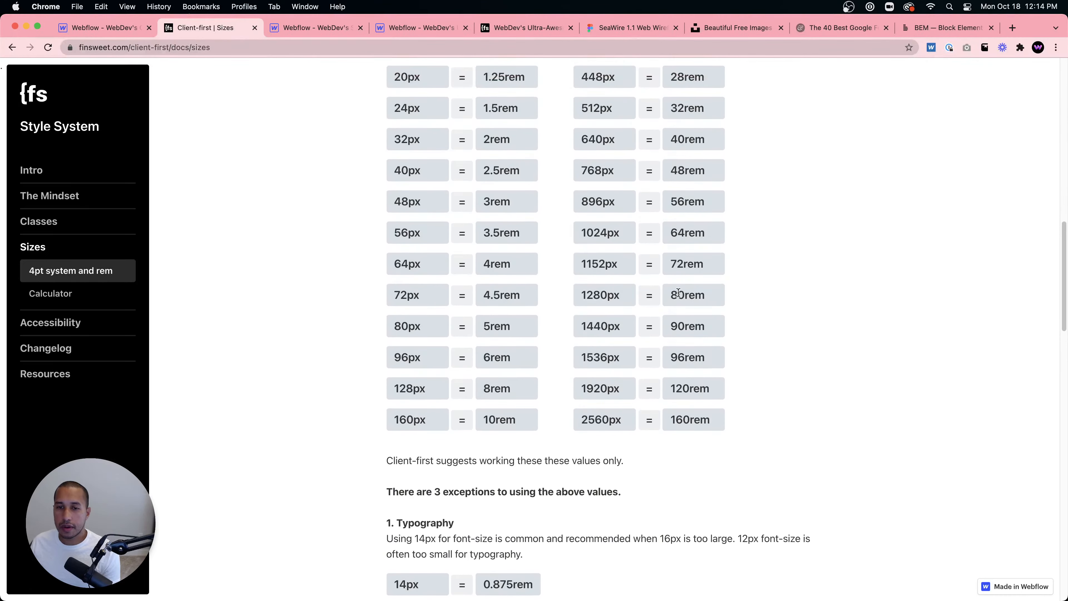
{"action": "left_click_drag", "start_coordinate": [583, 298], "coordinate": [618, 296]}
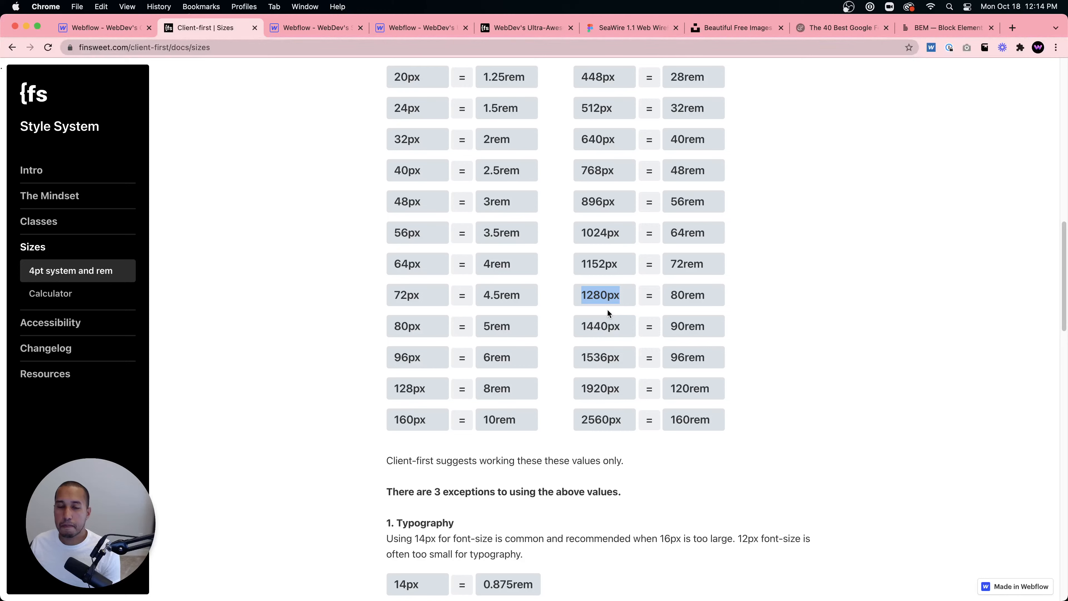
{"action": "left_click_drag", "start_coordinate": [582, 326], "coordinate": [617, 325]}
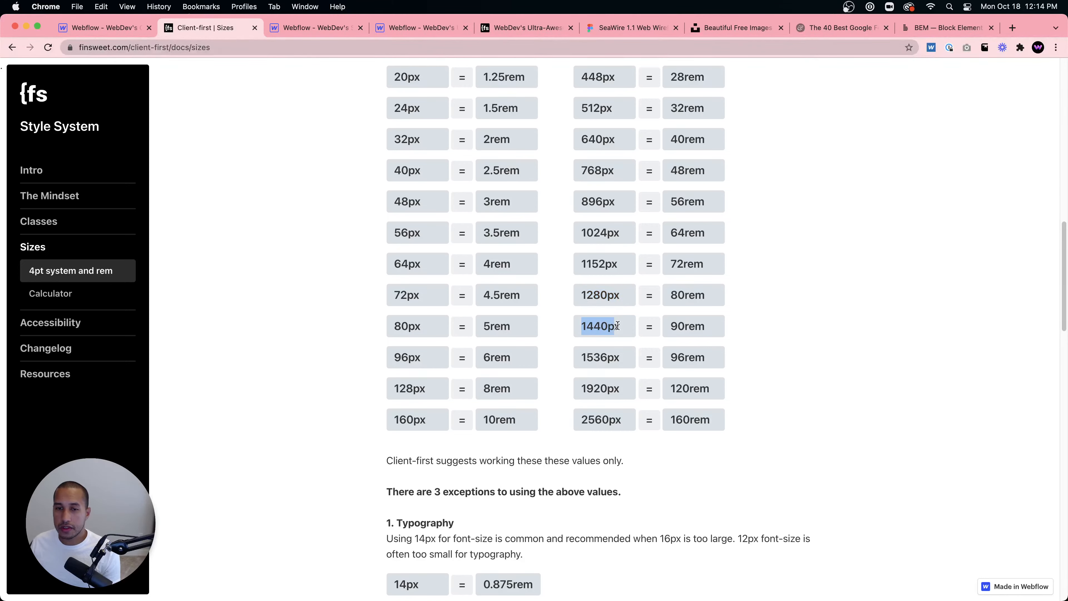
- Remove the container-large class from the inner Div Block and reapply container-large from the class search
{"action": "left_click", "coordinate": [119, 28]}
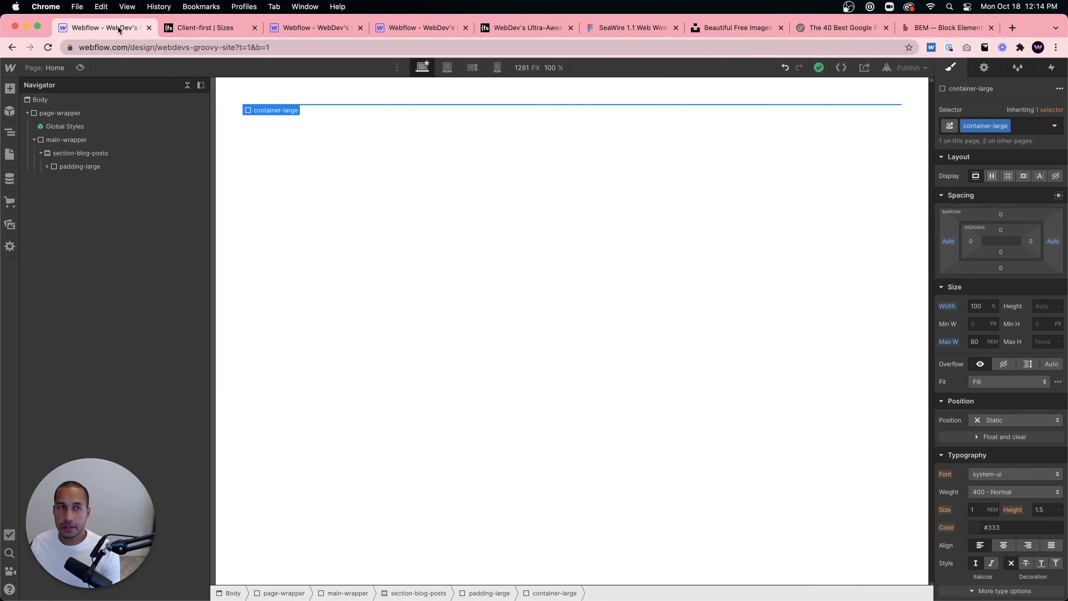
{"action": "left_click", "coordinate": [1007, 125]}
{"action": "left_click", "coordinate": [992, 166]}
{"action": "left_click", "coordinate": [994, 126]}
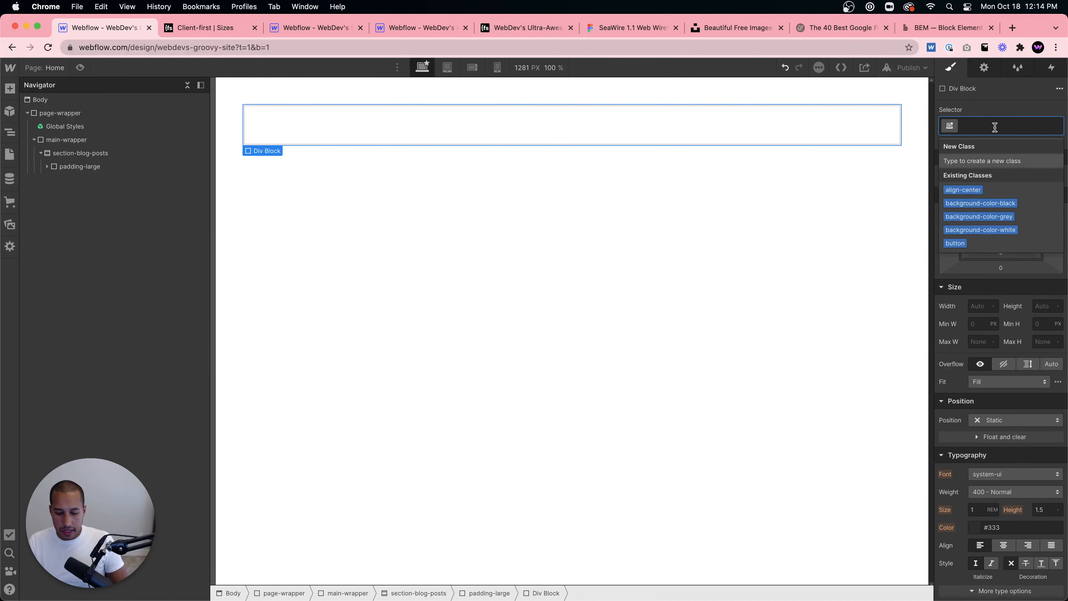
{"action": "type", "text": "container"}
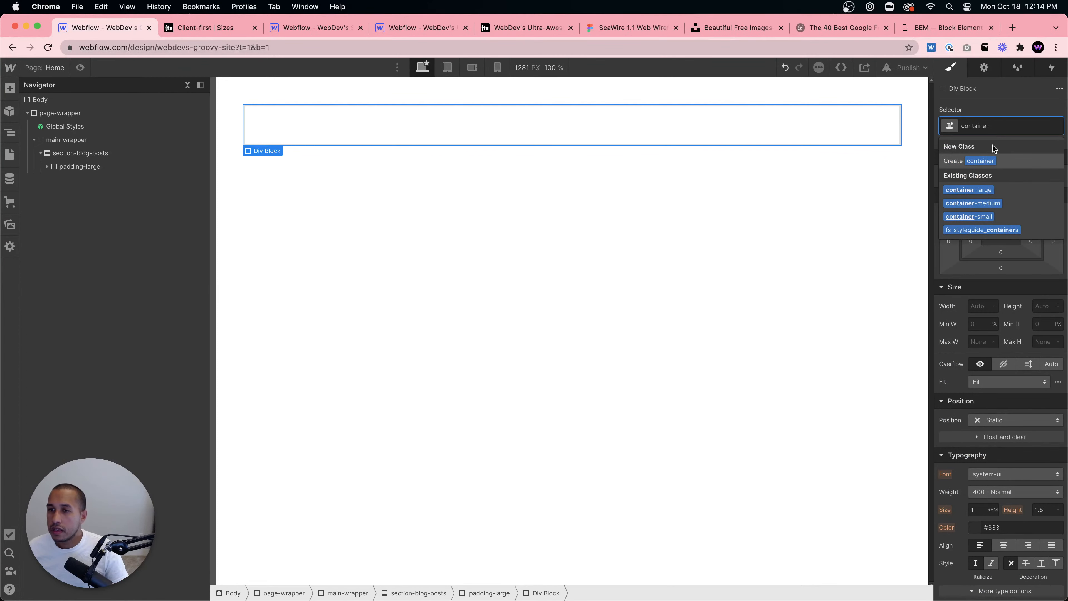
{"action": "left_click", "coordinate": [984, 189]}
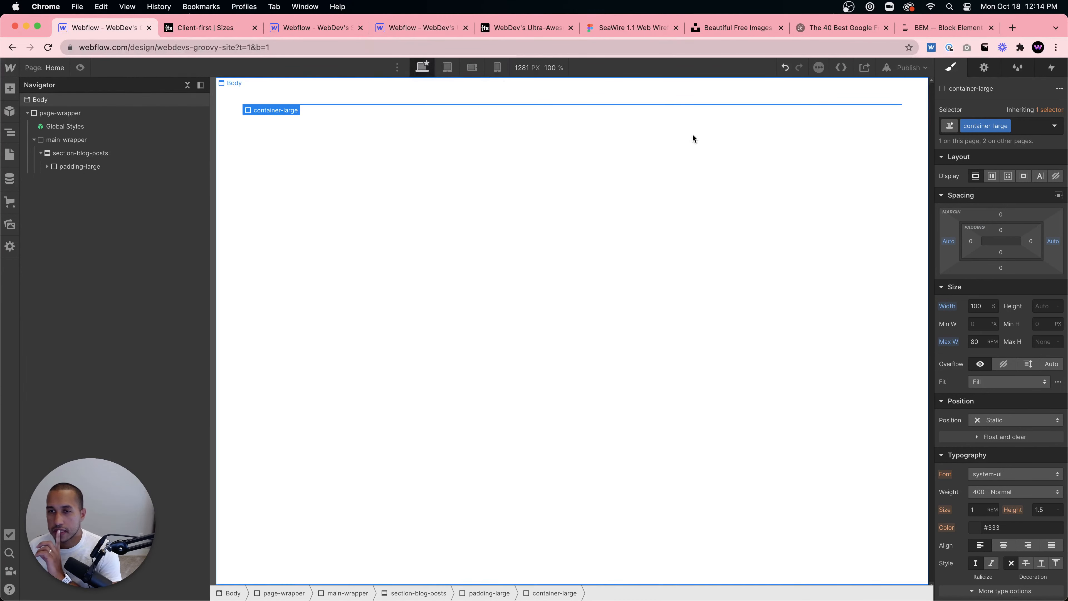
- Set the container-large maximum width to 90 rem and compare it with the 1440px row of the chart
{"action": "left_click", "coordinate": [976, 341]}
{"action": "type", "text": "90"}
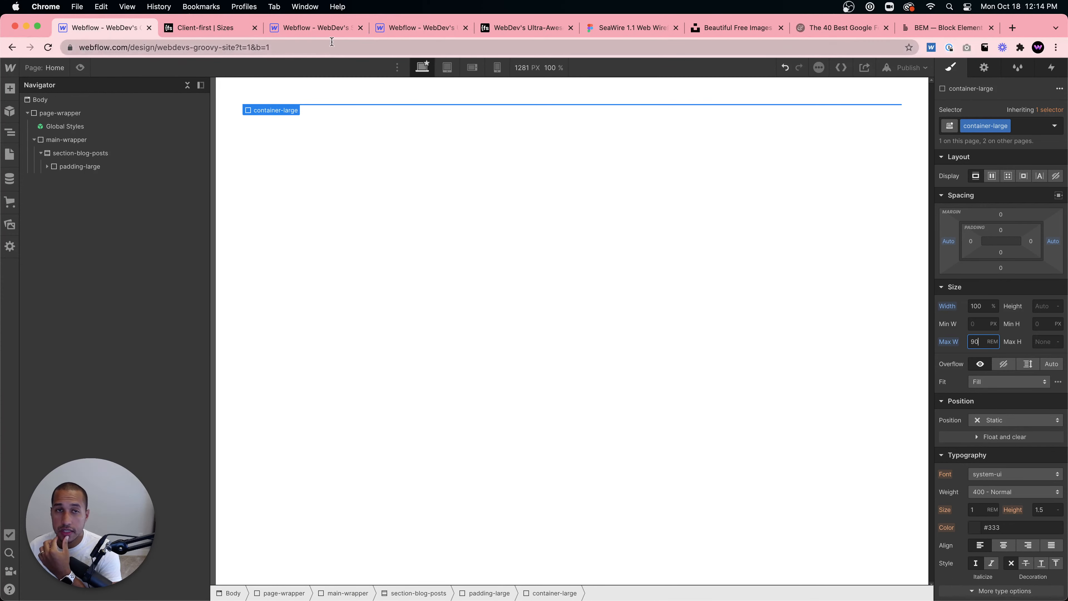
{"action": "left_click", "coordinate": [202, 31]}
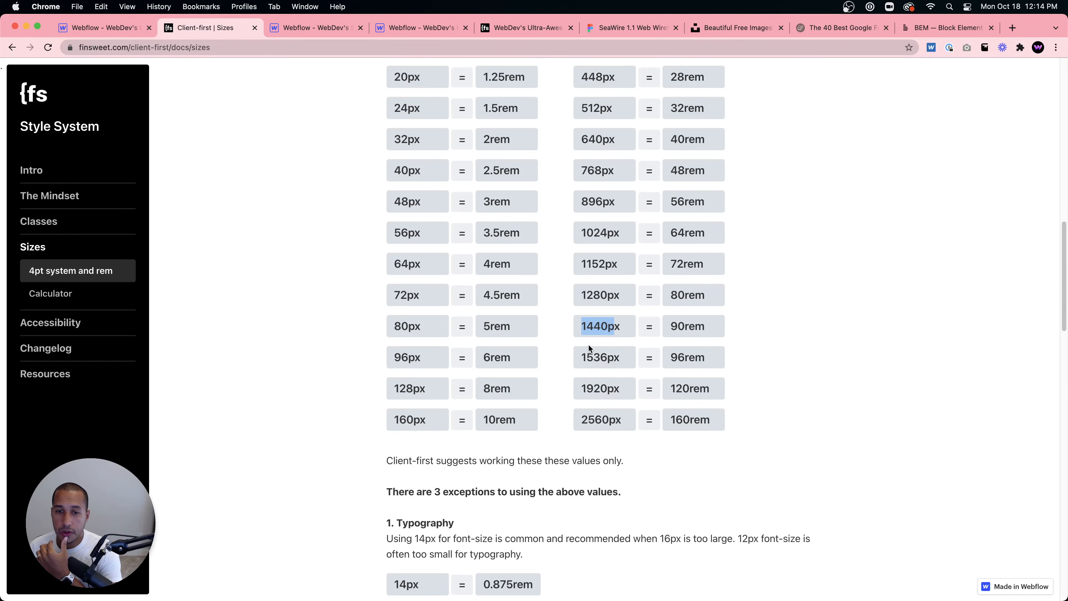
{"action": "left_click_drag", "start_coordinate": [581, 327], "coordinate": [624, 328]}
{"action": "left_click", "coordinate": [719, 331]}
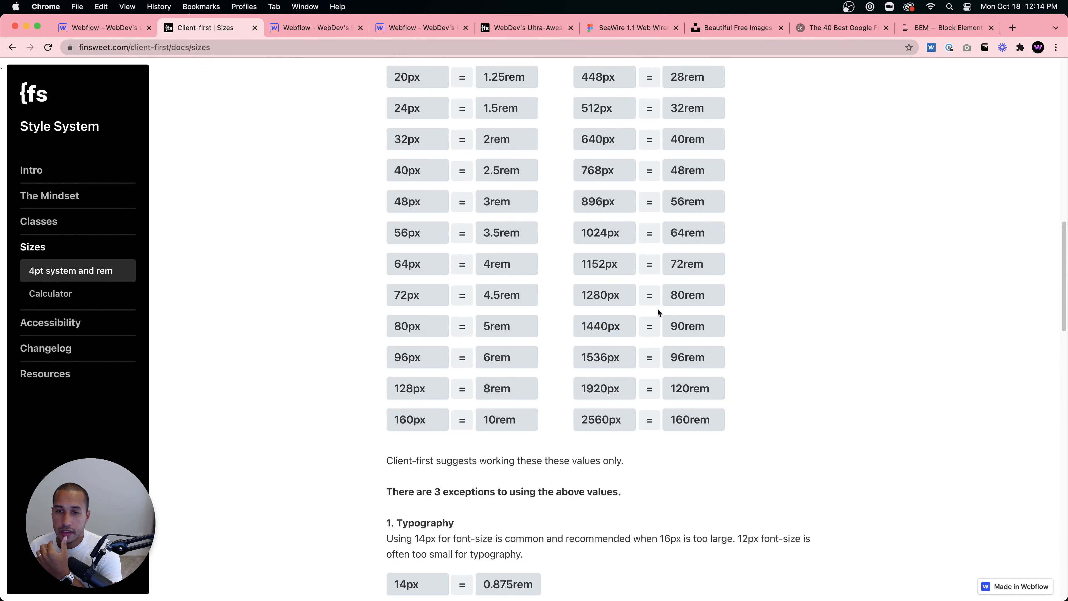
{"action": "left_click", "coordinate": [114, 35]}
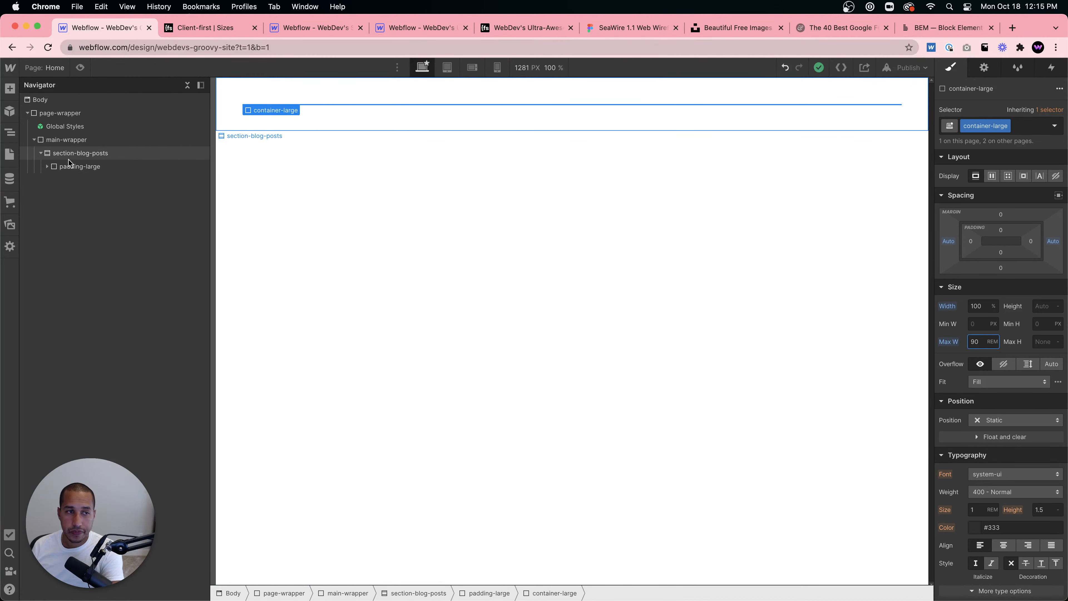
- Select the container-large block and set its maximum width to 80rem
{"action": "left_click", "coordinate": [79, 168]}
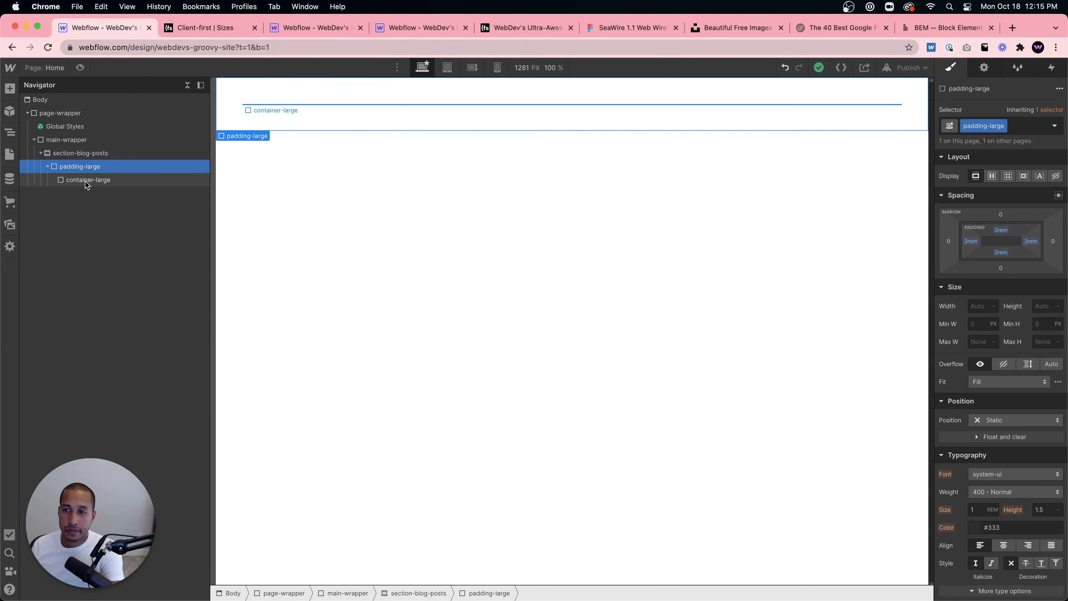
{"action": "left_click", "coordinate": [85, 181]}
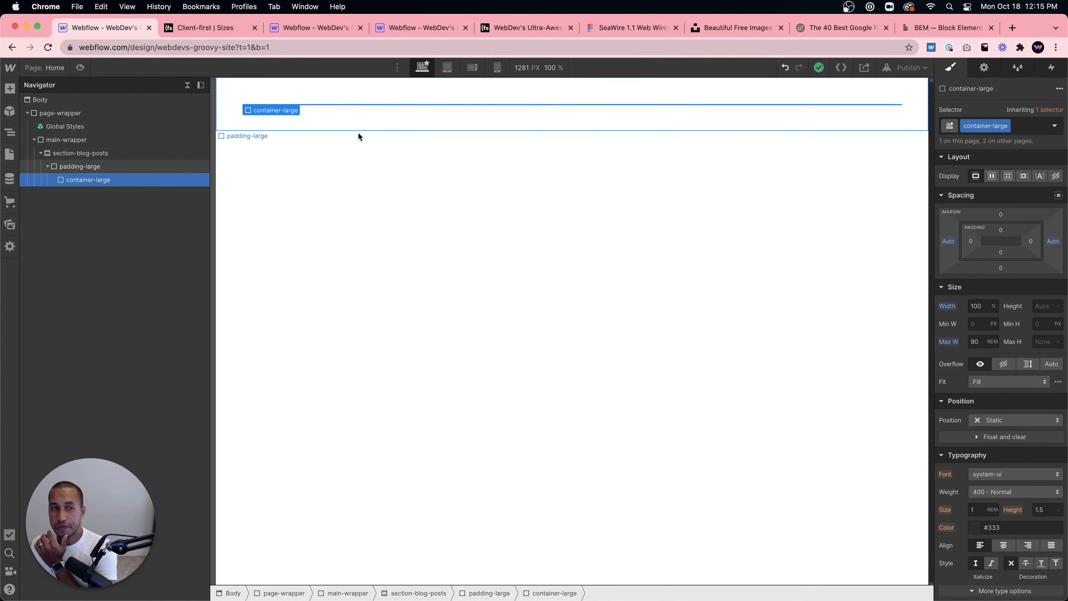
{"action": "left_click", "coordinate": [221, 28]}
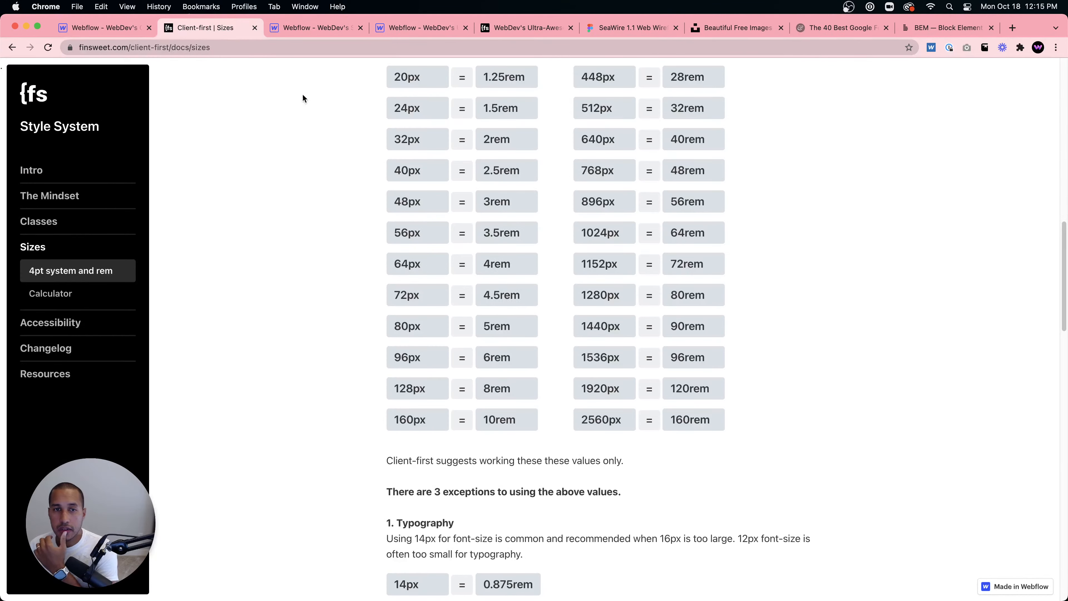
{"action": "left_click", "coordinate": [111, 28]}
{"action": "left_click", "coordinate": [984, 341]}
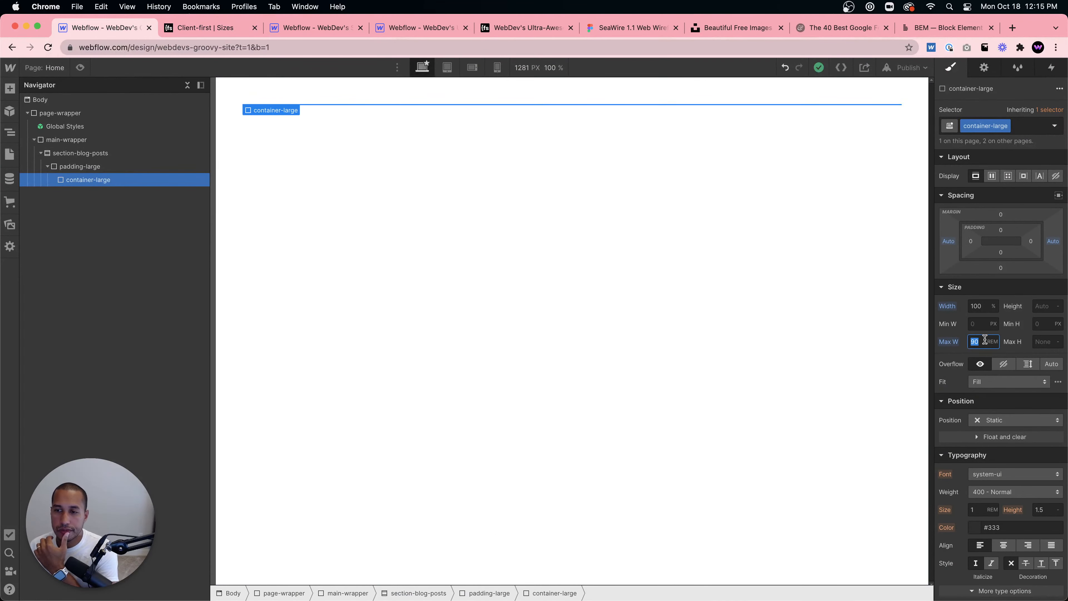
{"action": "key", "text": "BackSpace"}
{"action": "left_click", "coordinate": [970, 345]}
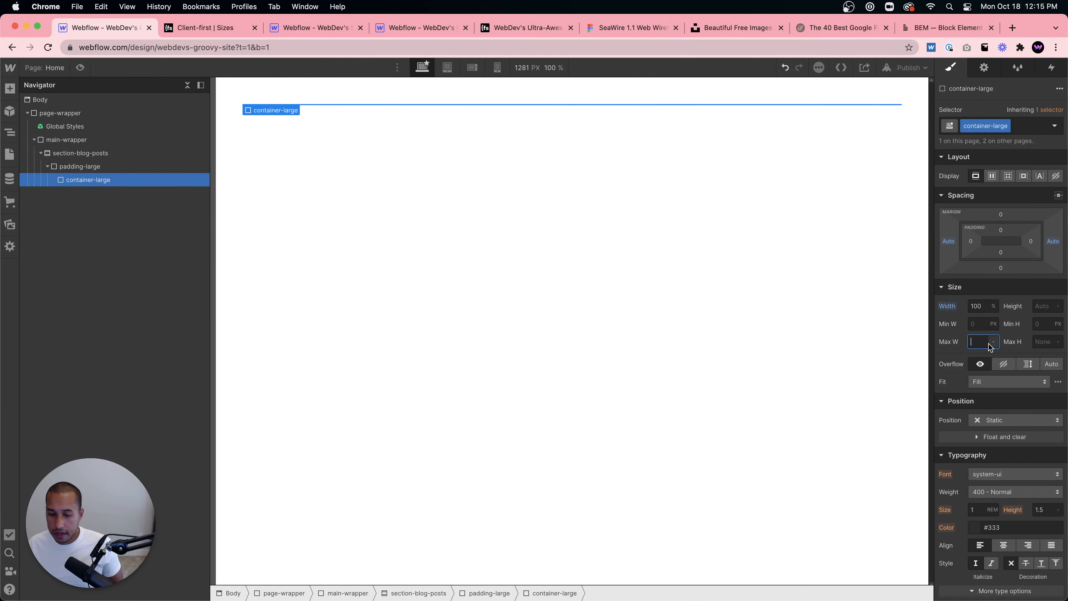
{"action": "type", "text": "80rem"}
{"action": "key", "text": "Return"}
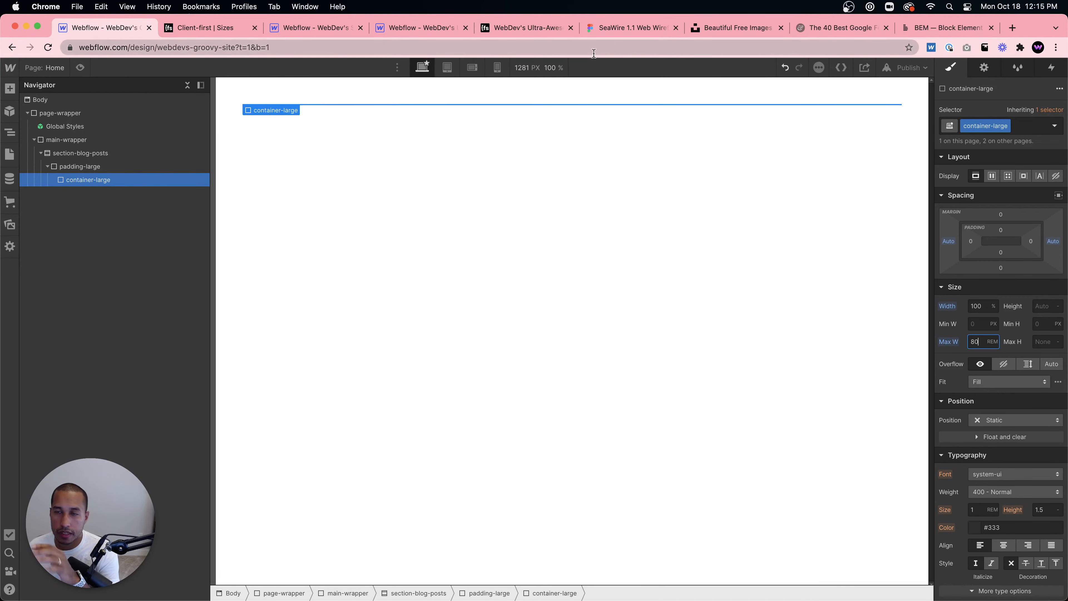
- Open the Classes page of the Client-first docs and examine the core page structure
{"action": "left_click", "coordinate": [222, 29]}
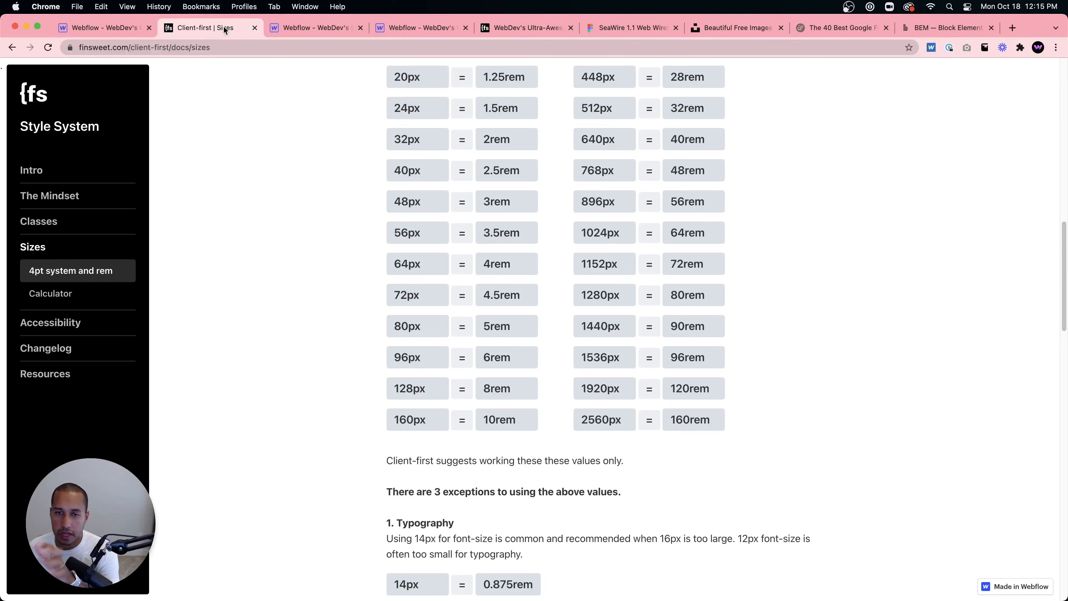
{"action": "scroll", "coordinate": [345, 175], "scroll_direction": "up", "scroll_amount": 2}
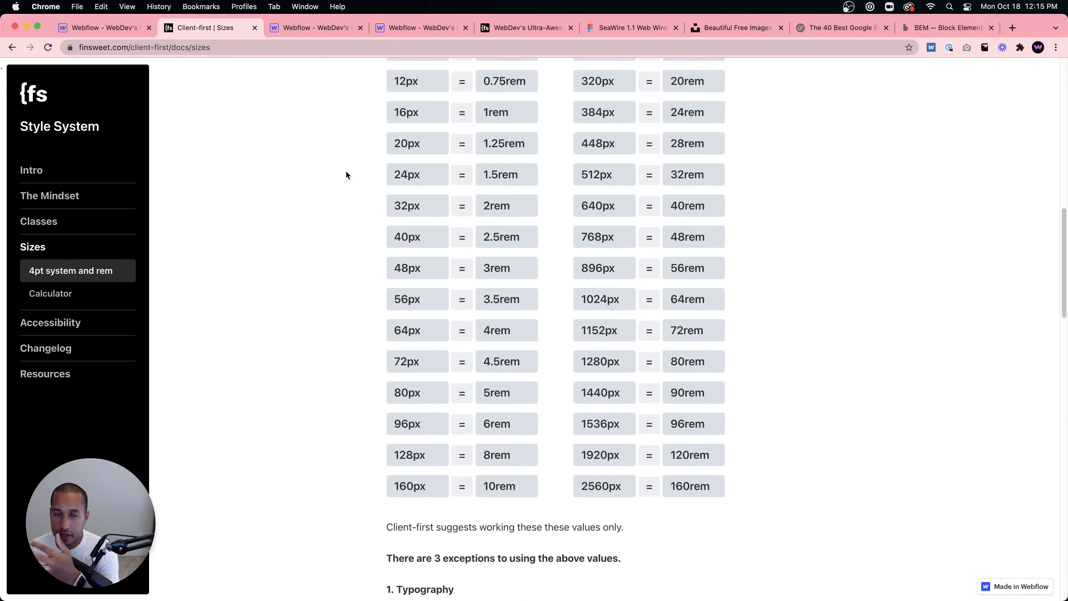
{"action": "scroll", "coordinate": [346, 175], "scroll_direction": "up", "scroll_amount": 3}
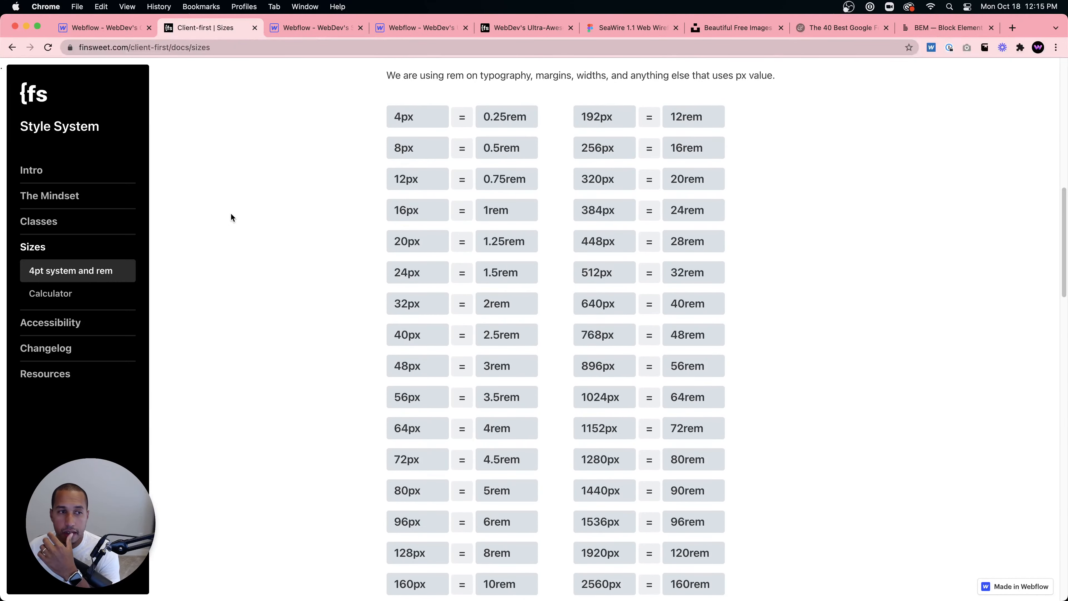
{"action": "scroll", "coordinate": [231, 217], "scroll_direction": "up", "scroll_amount": 6}
{"action": "left_click", "coordinate": [74, 201]}
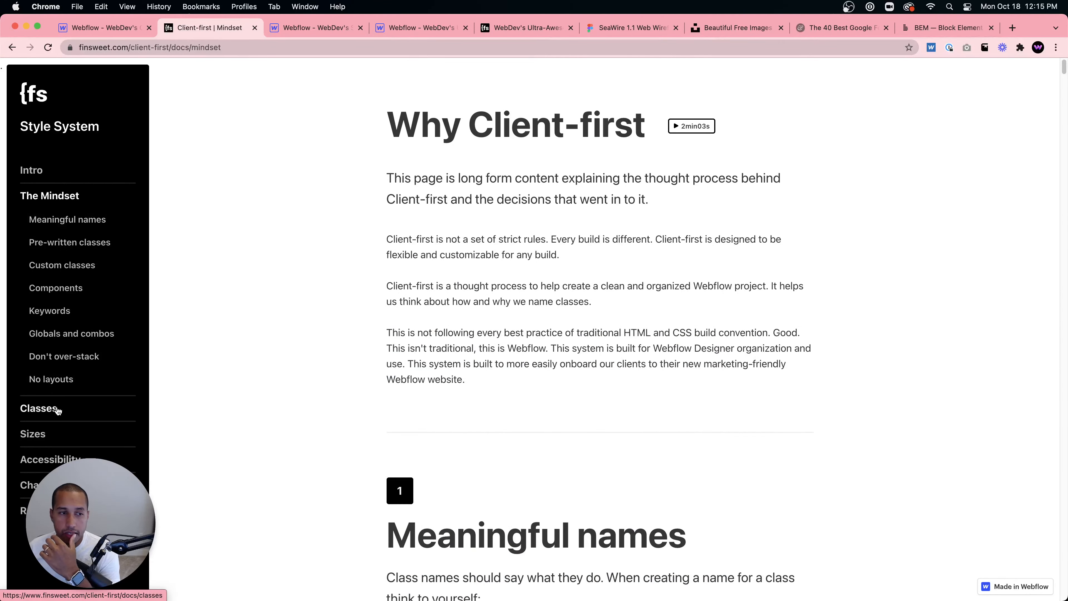
{"action": "left_click", "coordinate": [39, 408]}
{"action": "scroll", "coordinate": [375, 371], "scroll_direction": "down", "scroll_amount": 5}
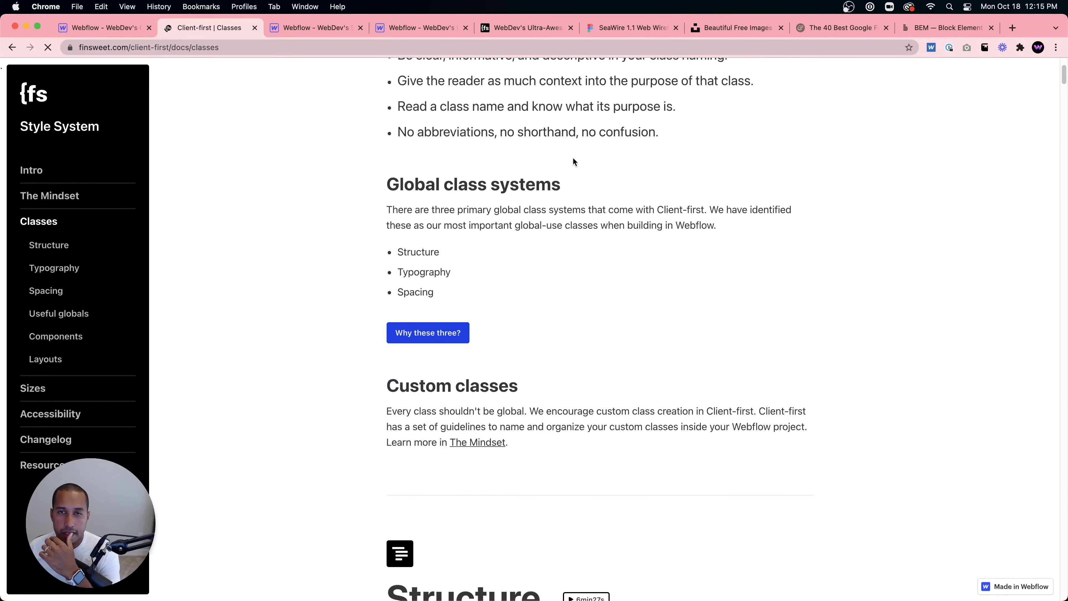
{"action": "scroll", "coordinate": [481, 249], "scroll_direction": "down", "scroll_amount": 10}
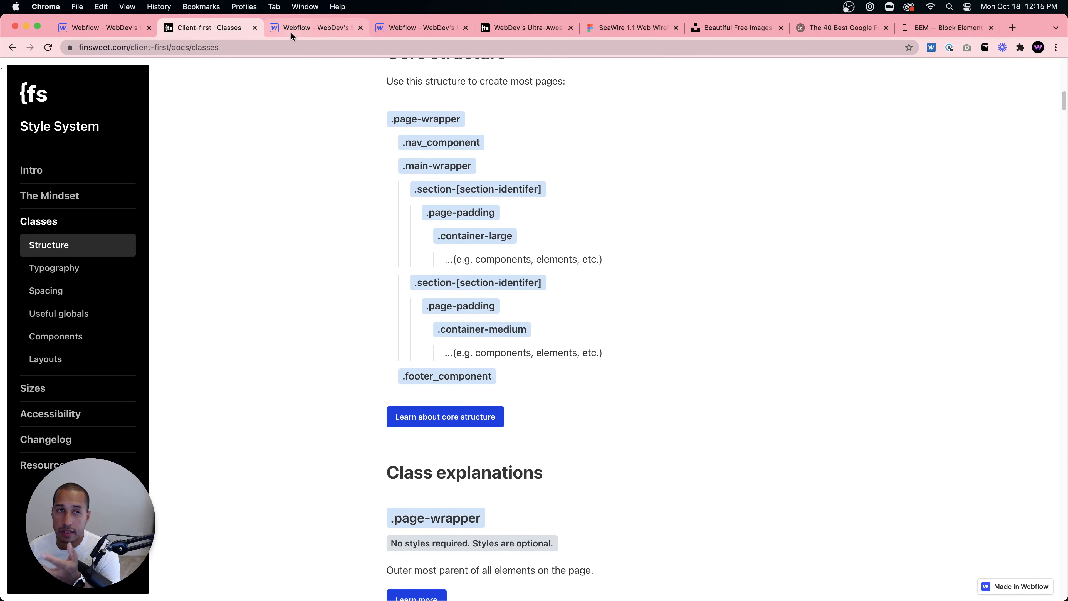
- Examine the reference project's navigator hierarchy, selecting the home-header_component element
{"action": "left_click", "coordinate": [114, 29]}
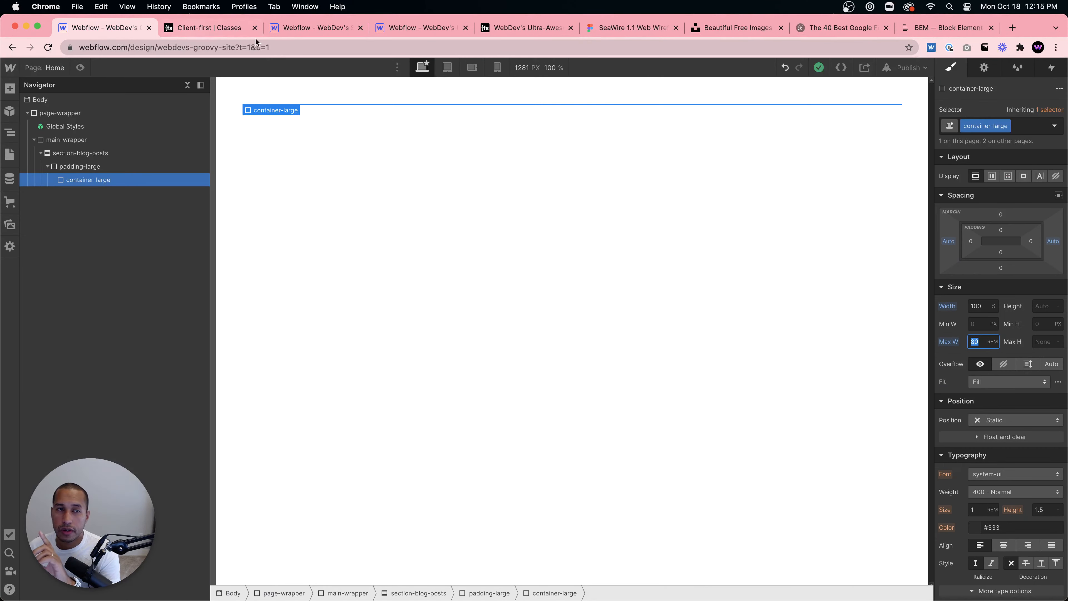
{"action": "left_click", "coordinate": [301, 27]}
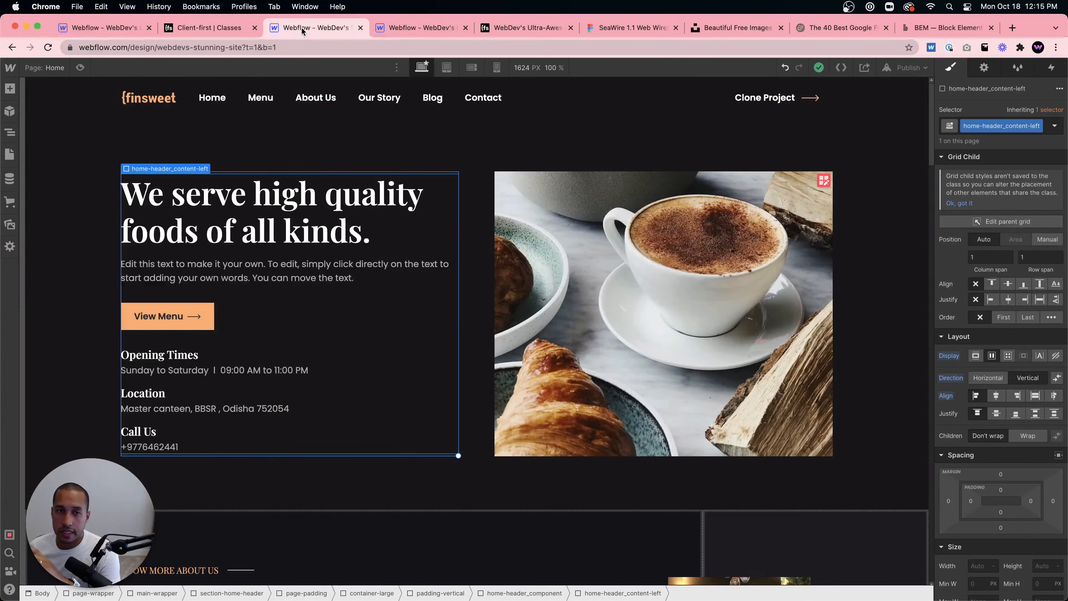
{"action": "left_click", "coordinate": [418, 27]}
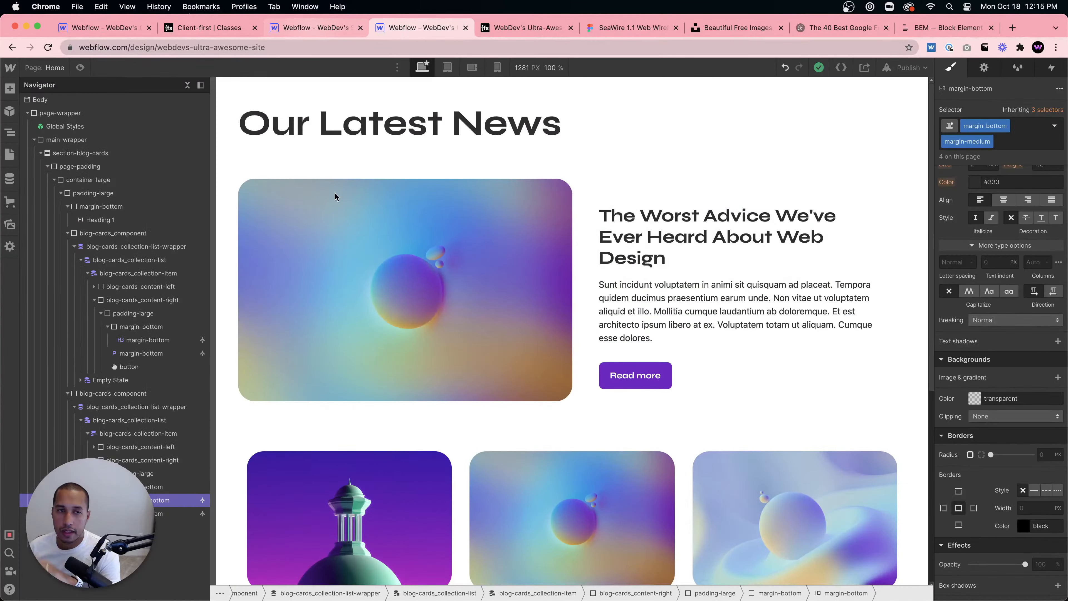
{"action": "key", "text": "ctrl+shift+Tab"}
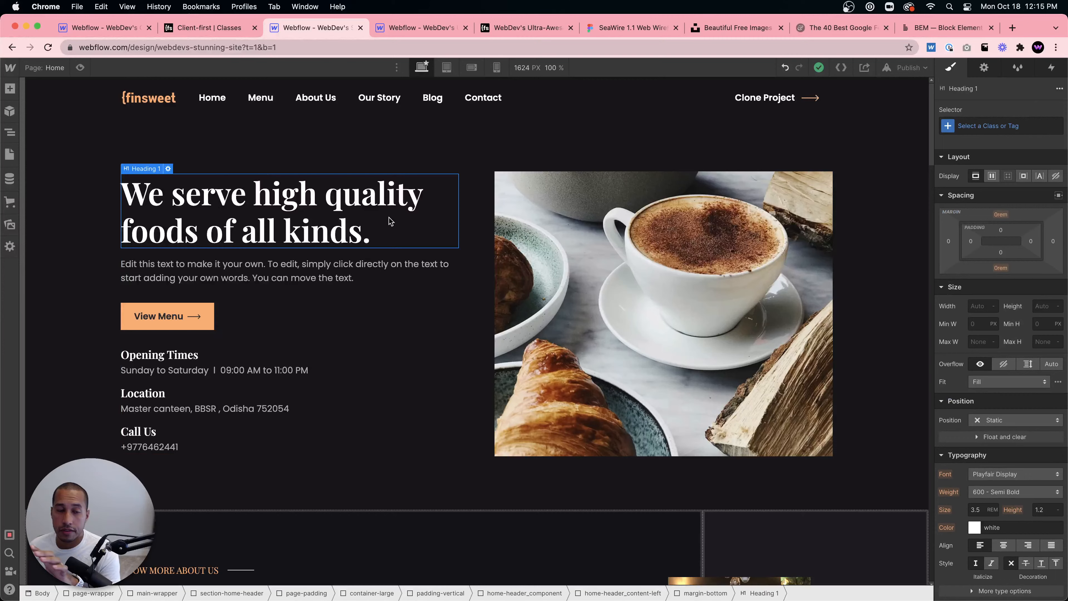
{"action": "key", "text": "z"}
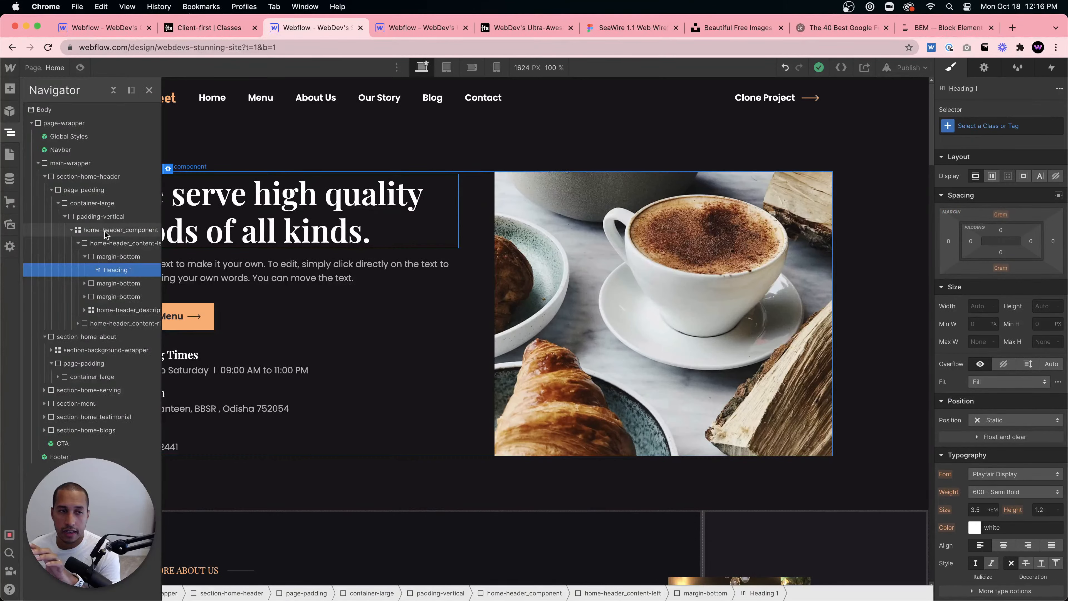
{"action": "left_click", "coordinate": [120, 231]}
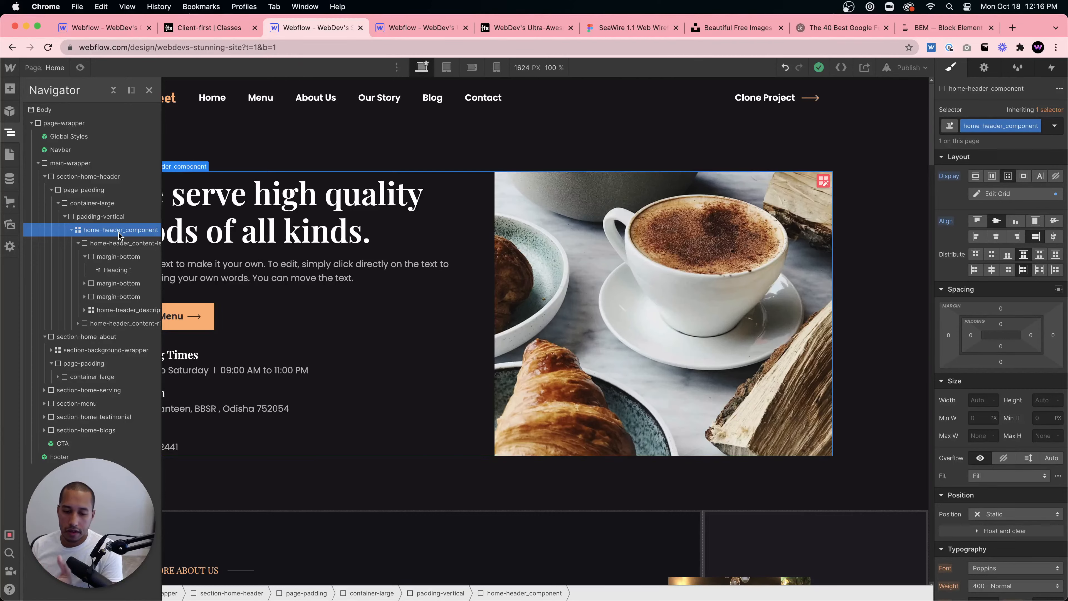
- Browse the Client-first Classes page and search it for guidance on custom classes
{"action": "left_click", "coordinate": [205, 30]}
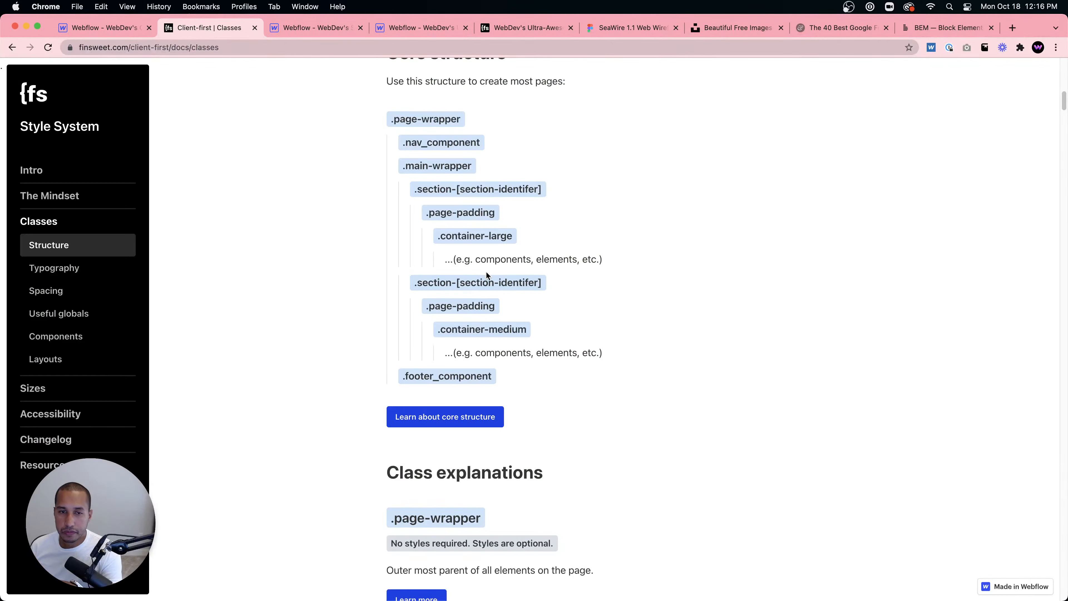
{"action": "scroll", "coordinate": [523, 316], "scroll_direction": "down", "scroll_amount": 10}
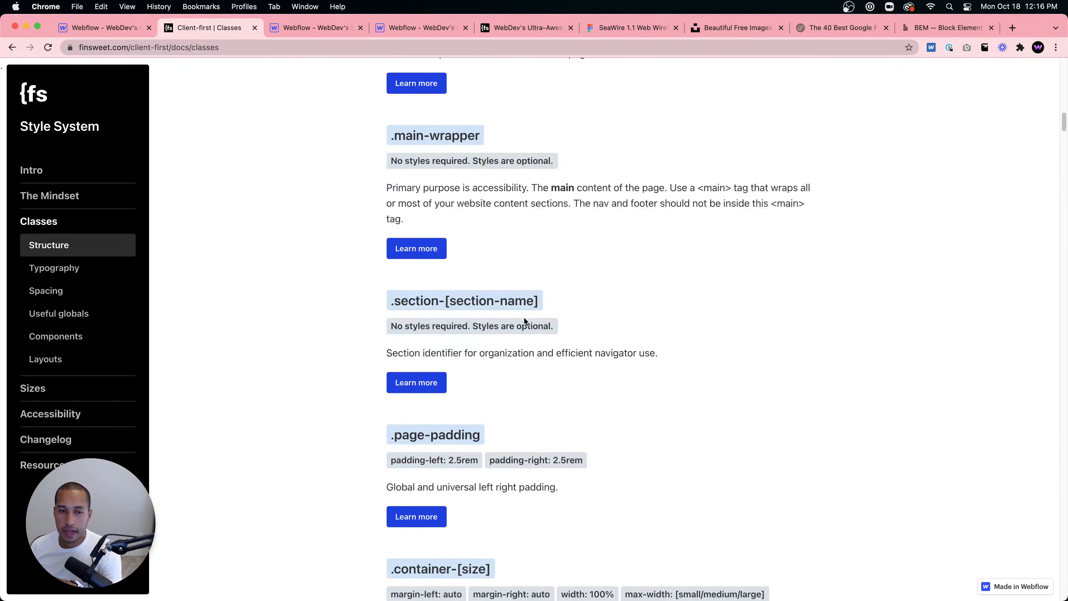
{"action": "scroll", "coordinate": [523, 316], "scroll_direction": "down", "scroll_amount": 20}
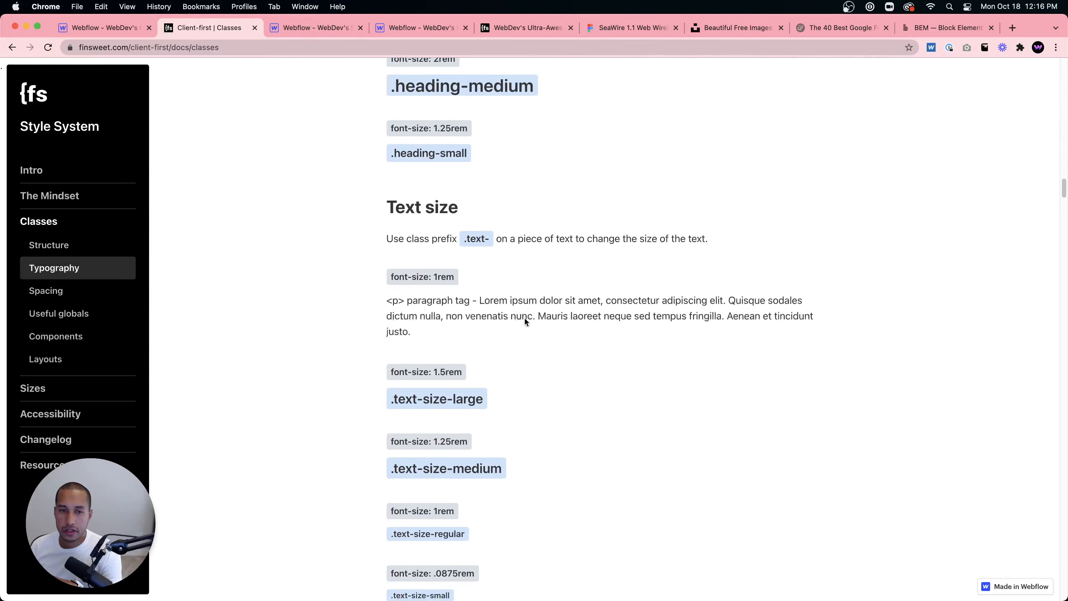
{"action": "scroll", "coordinate": [524, 319], "scroll_direction": "down", "scroll_amount": 20}
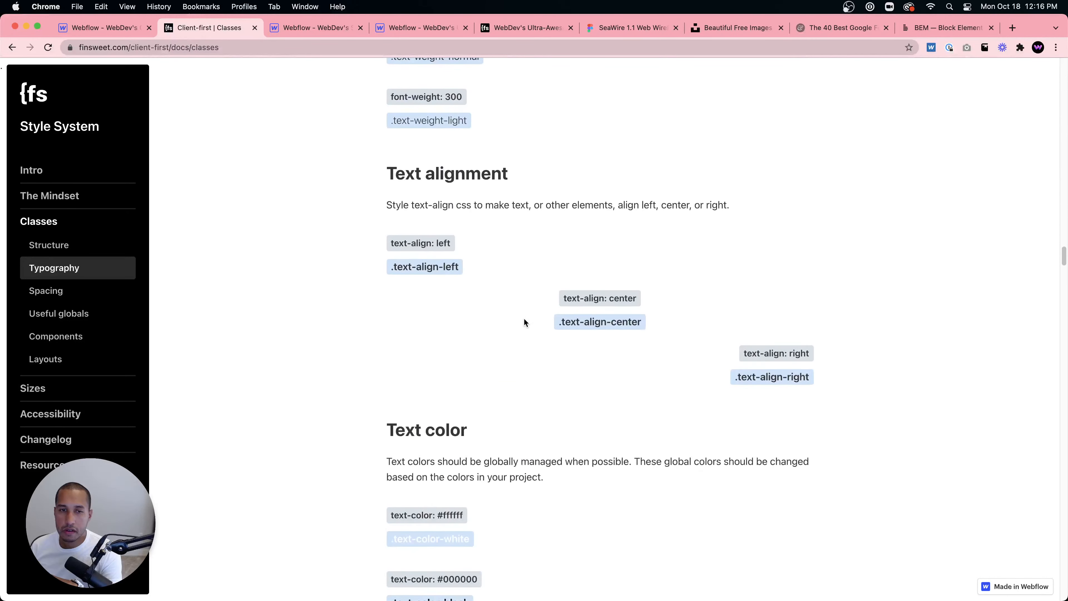
{"action": "scroll", "coordinate": [524, 323], "scroll_direction": "down", "scroll_amount": 20}
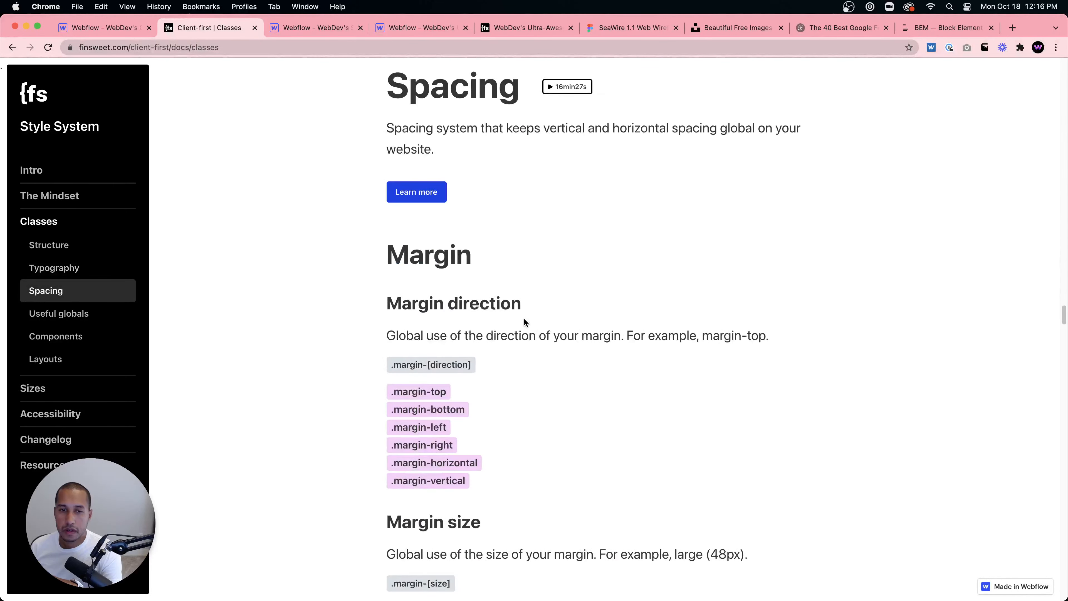
{"action": "scroll", "coordinate": [525, 323], "scroll_direction": "down", "scroll_amount": 20}
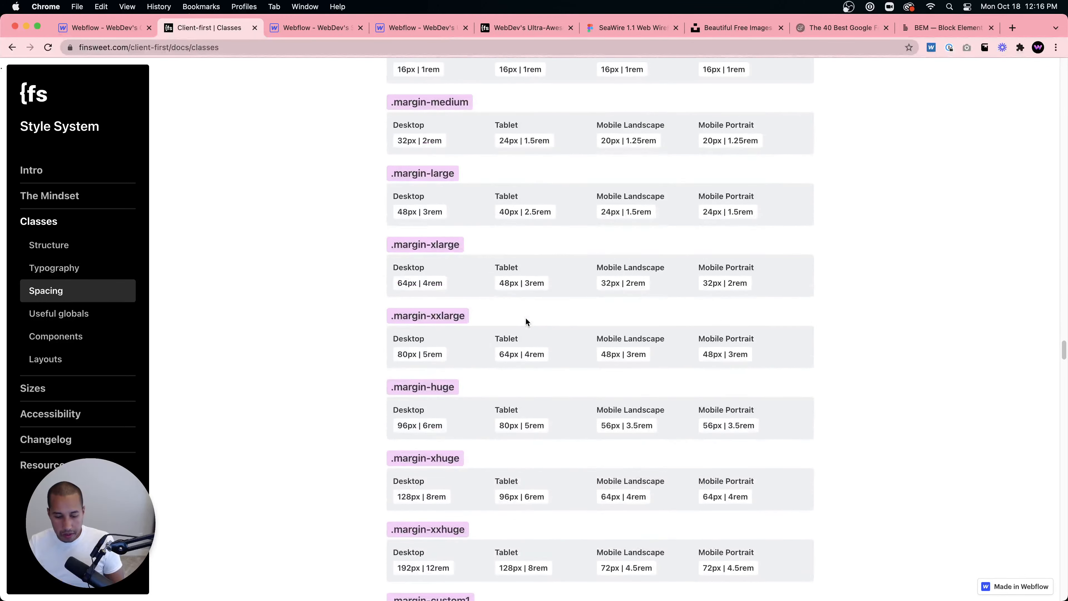
{"action": "key", "text": "super+f"}
{"action": "type", "text": "custom"}
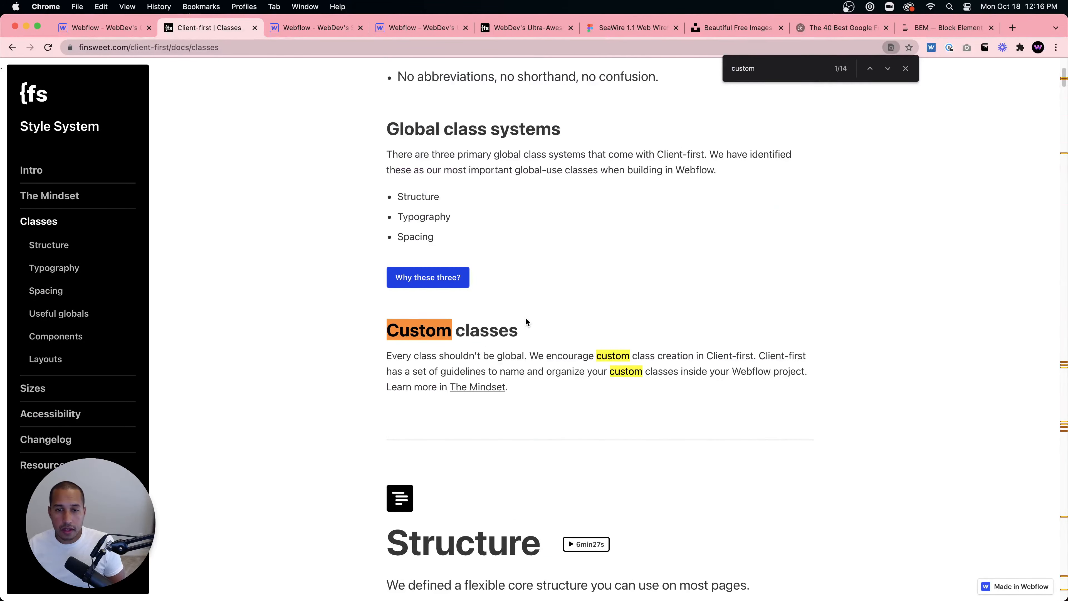
{"action": "scroll", "coordinate": [526, 321], "scroll_direction": "down", "scroll_amount": 2}
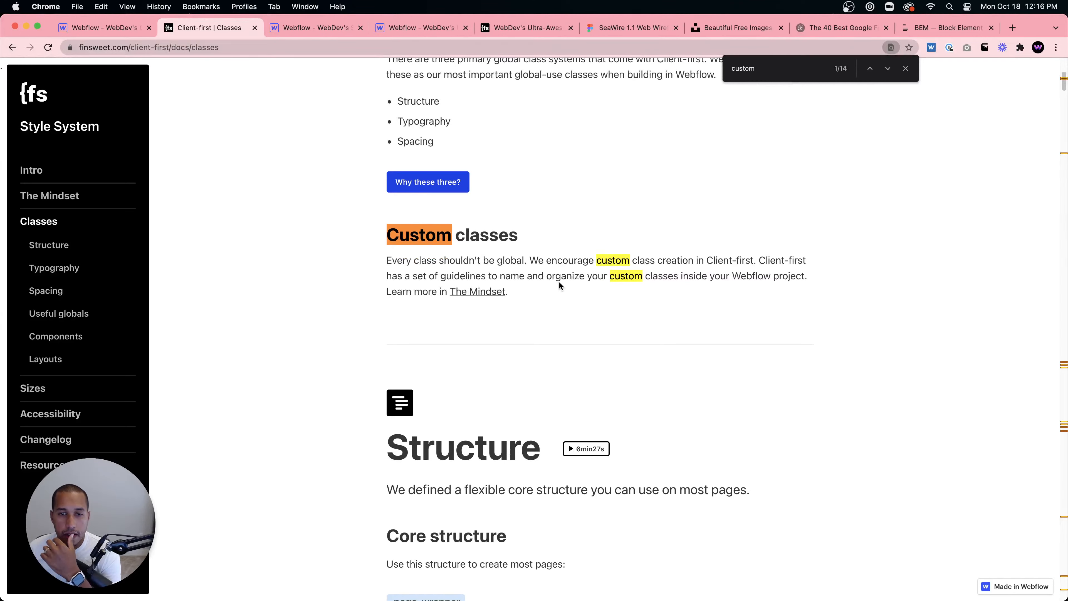
{"action": "scroll", "coordinate": [581, 282], "scroll_direction": "down", "scroll_amount": 8}
{"action": "scroll", "coordinate": [580, 286], "scroll_direction": "down", "scroll_amount": 1}
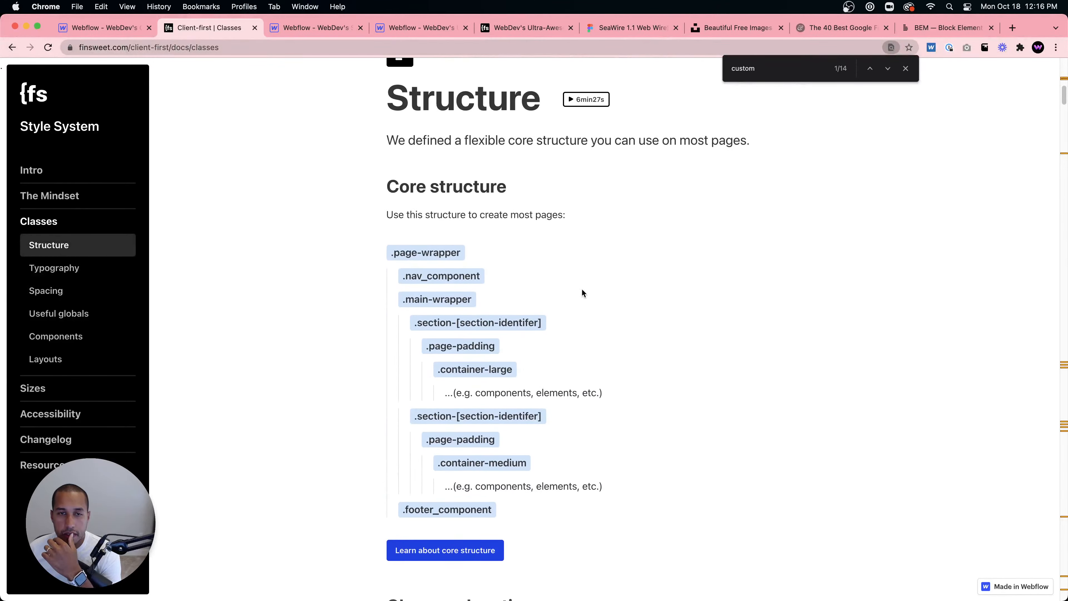
- Examine the Components section and its examples of component class naming in live projects
{"action": "left_click", "coordinate": [78, 338]}
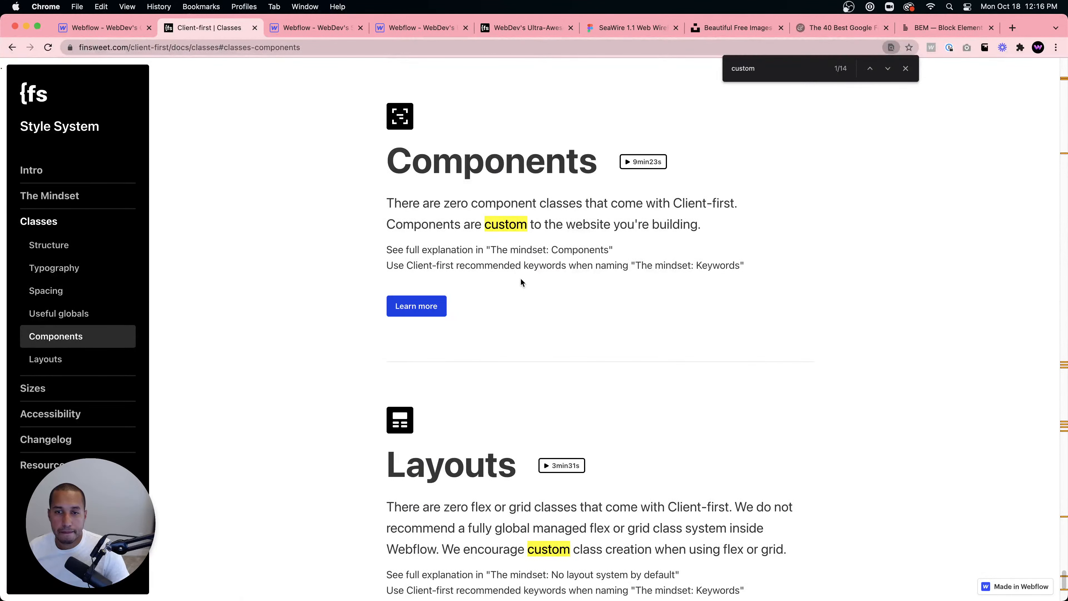
{"action": "scroll", "coordinate": [520, 277], "scroll_direction": "down", "scroll_amount": 3}
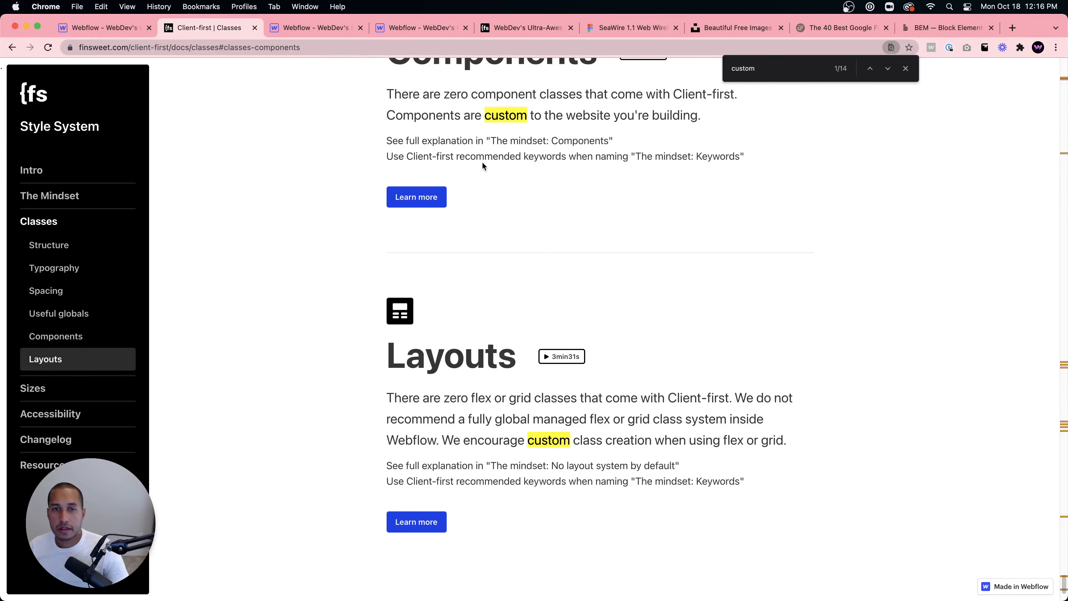
{"action": "left_click", "coordinate": [404, 197]}
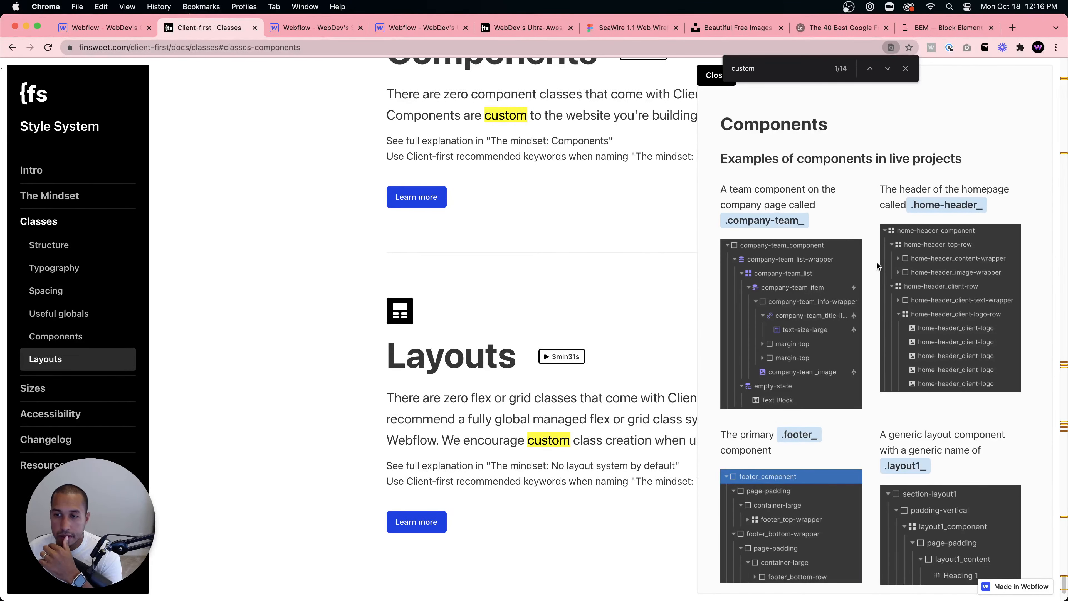
{"action": "scroll", "coordinate": [887, 267], "scroll_direction": "down", "scroll_amount": 5}
{"action": "scroll", "coordinate": [887, 266], "scroll_direction": "down", "scroll_amount": 2}
{"action": "scroll", "coordinate": [887, 266], "scroll_direction": "up", "scroll_amount": 4}
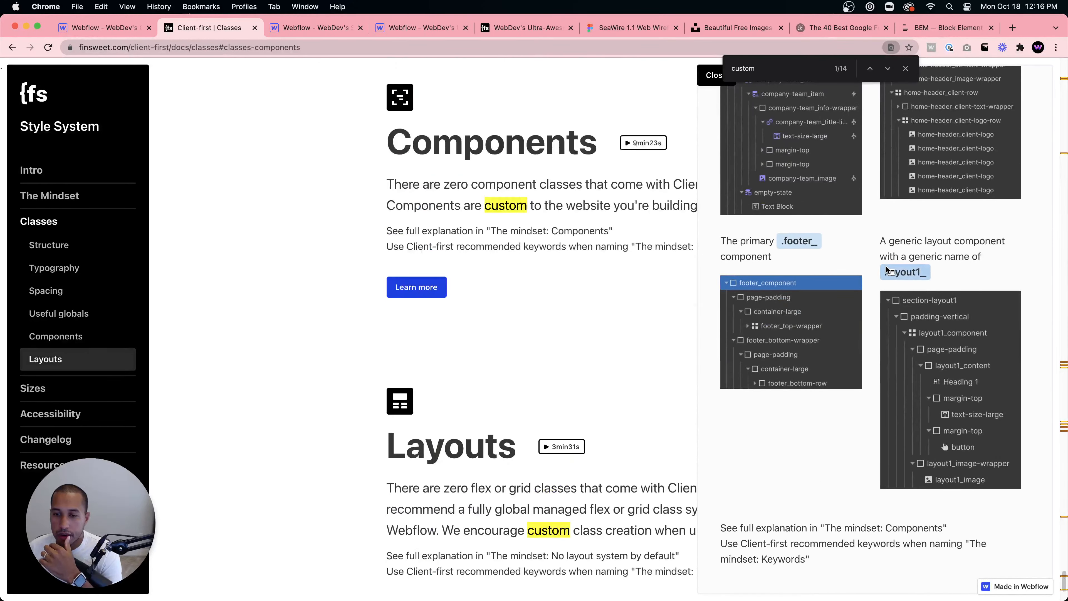
{"action": "scroll", "coordinate": [887, 269], "scroll_direction": "up", "scroll_amount": 5}
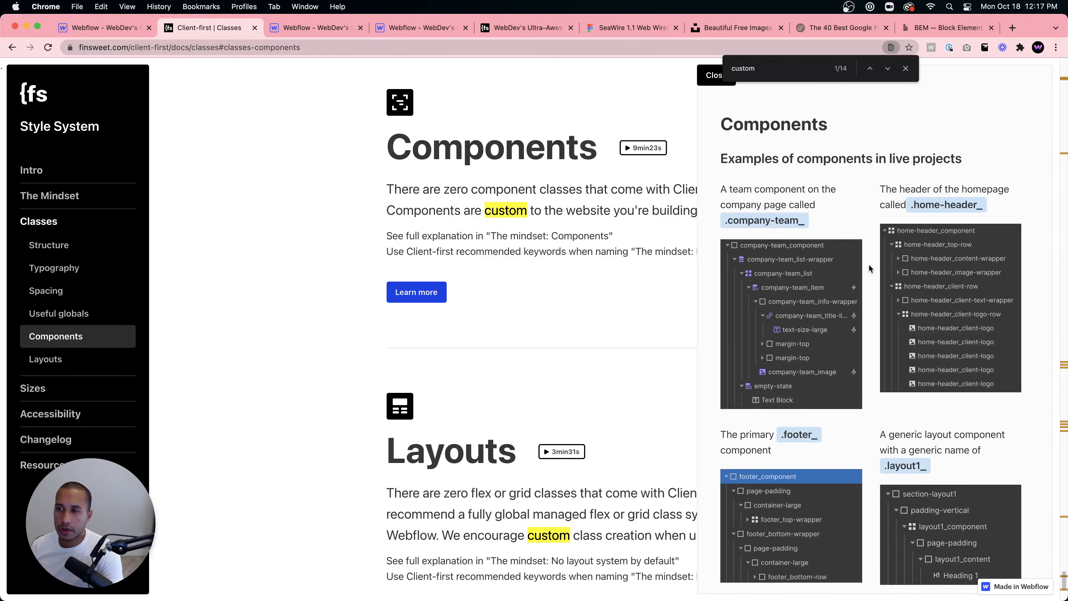
{"action": "key", "text": "Escape"}
- Select the container-large block in the blog posts section and look up collection elements in quick find
{"action": "left_click", "coordinate": [71, 27]}
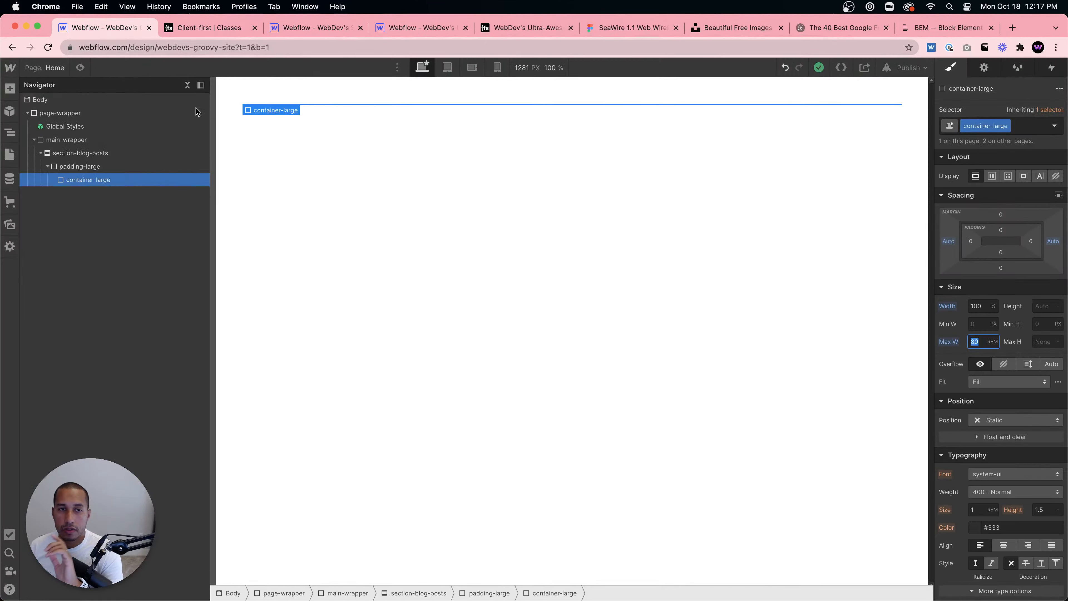
{"action": "left_click", "coordinate": [80, 166]}
{"action": "left_click", "coordinate": [84, 180]}
{"action": "key", "text": "super+e"}
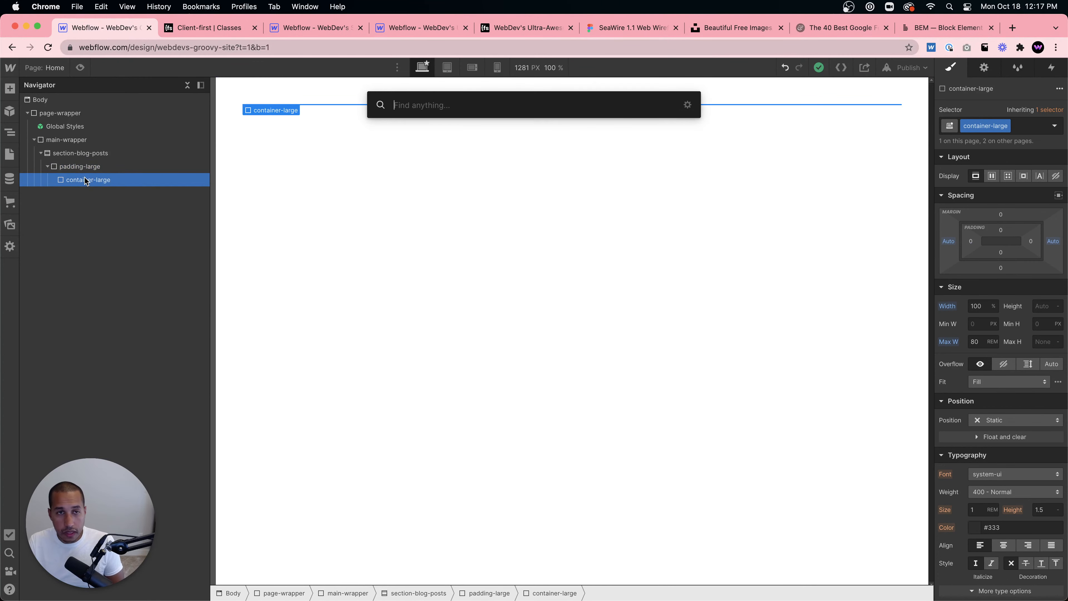
{"action": "type", "text": "collection li"}
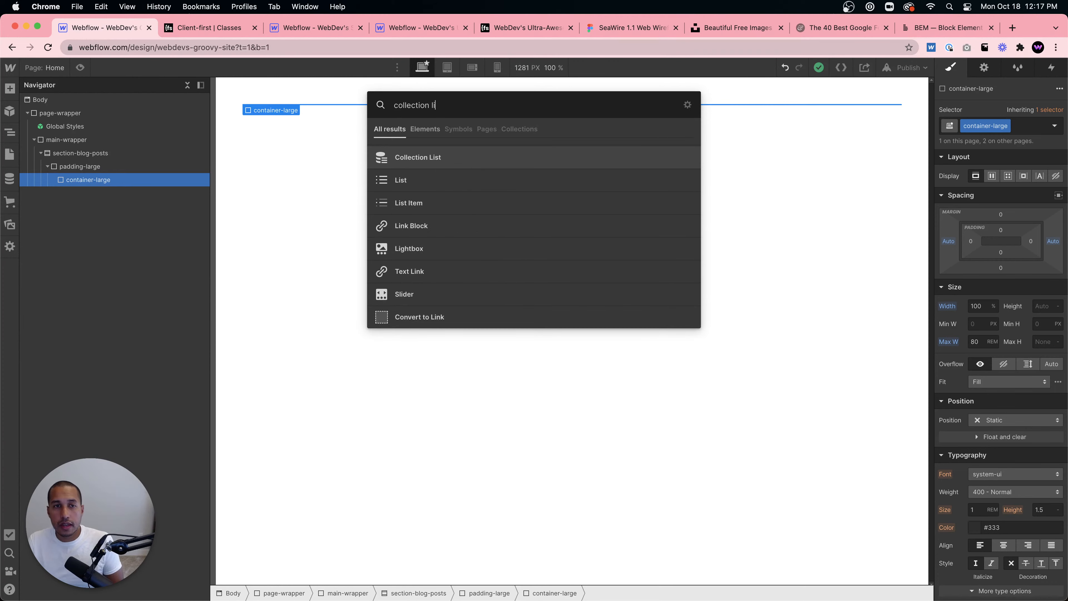
{"action": "key", "text": "super+a"}
{"action": "key", "text": "BackSpace"}
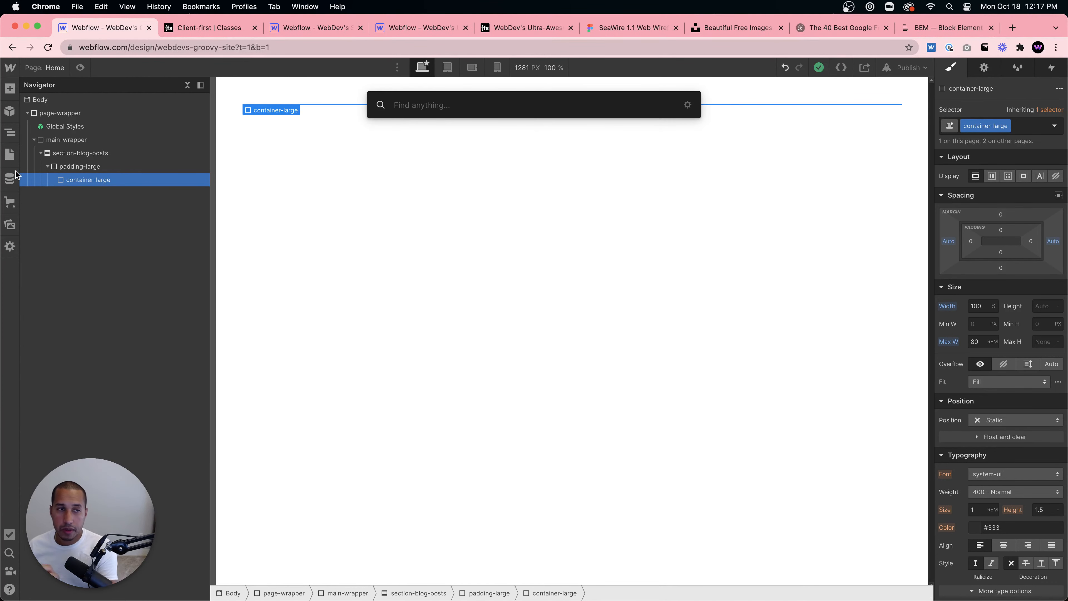
- Create a CMS collection from the Blog Posts template and add 5 sample items
{"action": "left_click", "coordinate": [10, 225]}
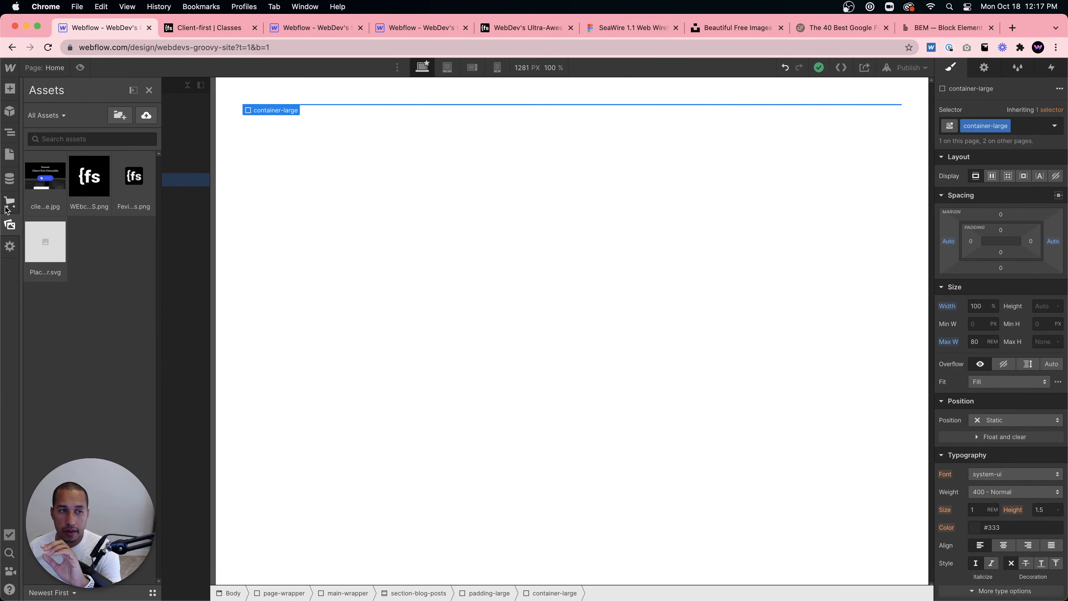
{"action": "left_click", "coordinate": [10, 178]}
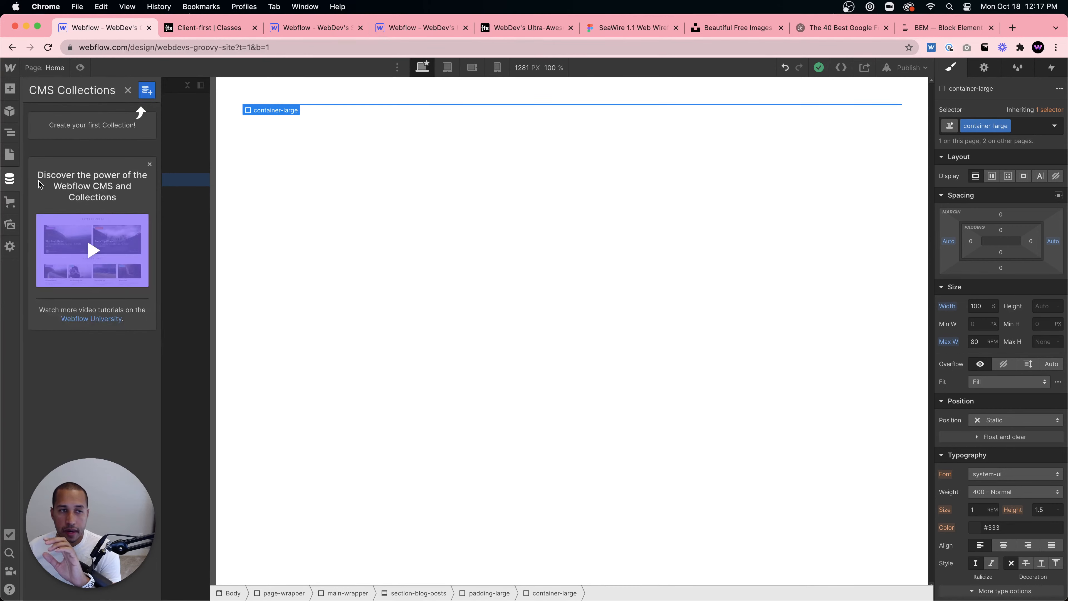
{"action": "left_click", "coordinate": [147, 96]}
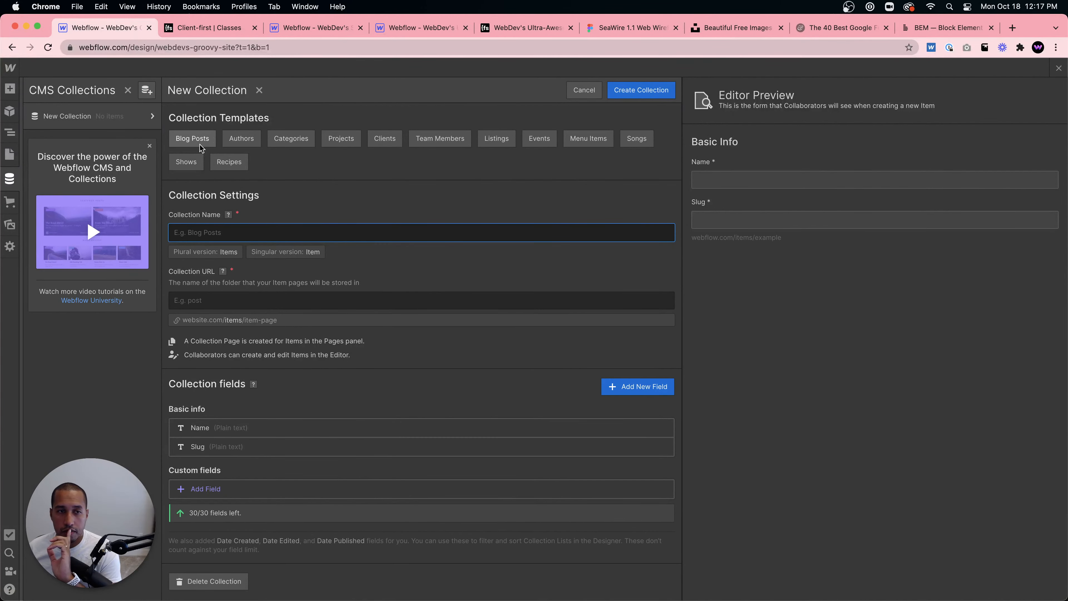
{"action": "left_click", "coordinate": [192, 139]}
{"action": "left_click", "coordinate": [642, 91]}
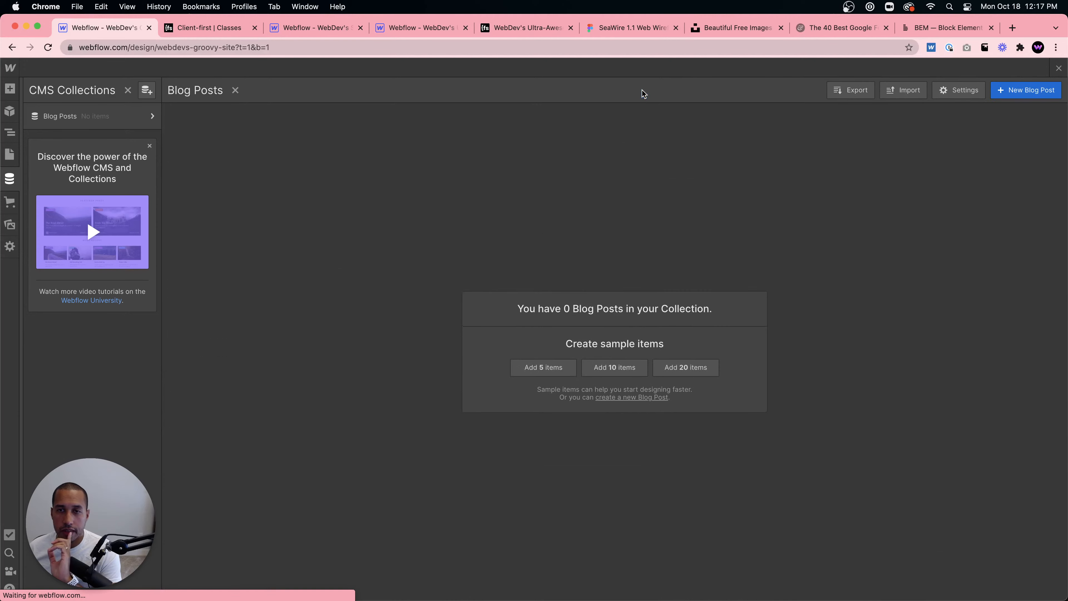
{"action": "left_click", "coordinate": [539, 368]}
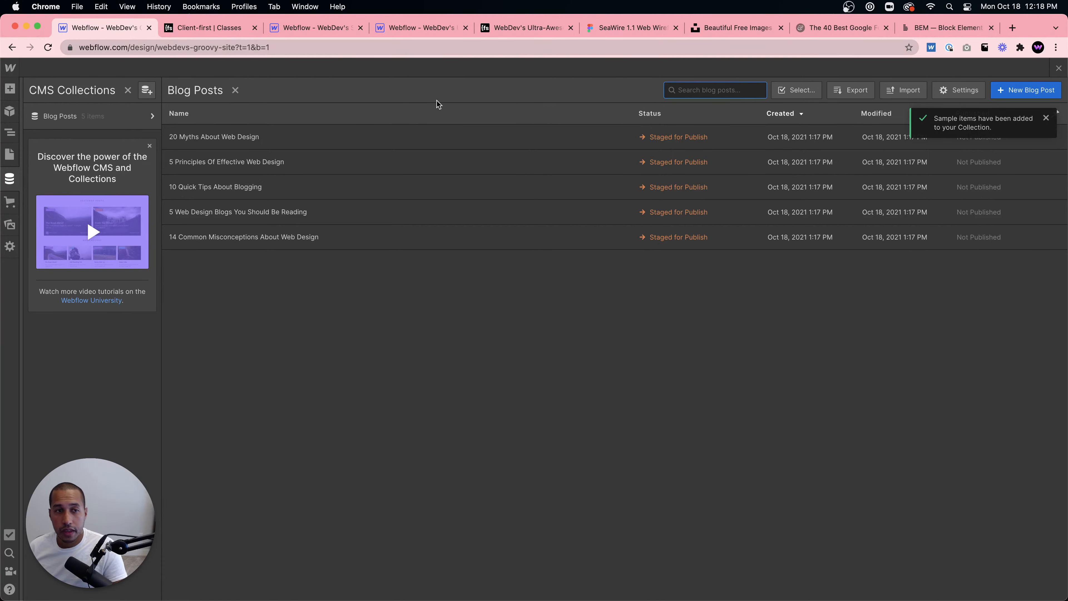
- Replace the main image of the '20 Myths About Web Design' post with a fakurian-design image and save it
{"action": "left_click", "coordinate": [454, 141]}
{"action": "scroll", "coordinate": [493, 181], "scroll_direction": "down", "scroll_amount": 3}
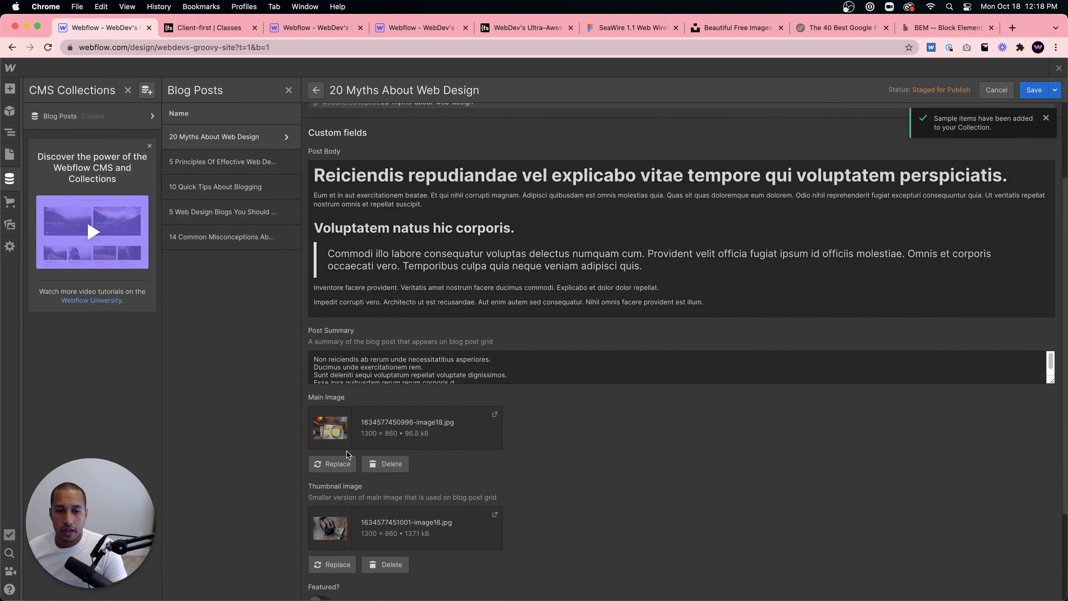
{"action": "left_click", "coordinate": [441, 407]}
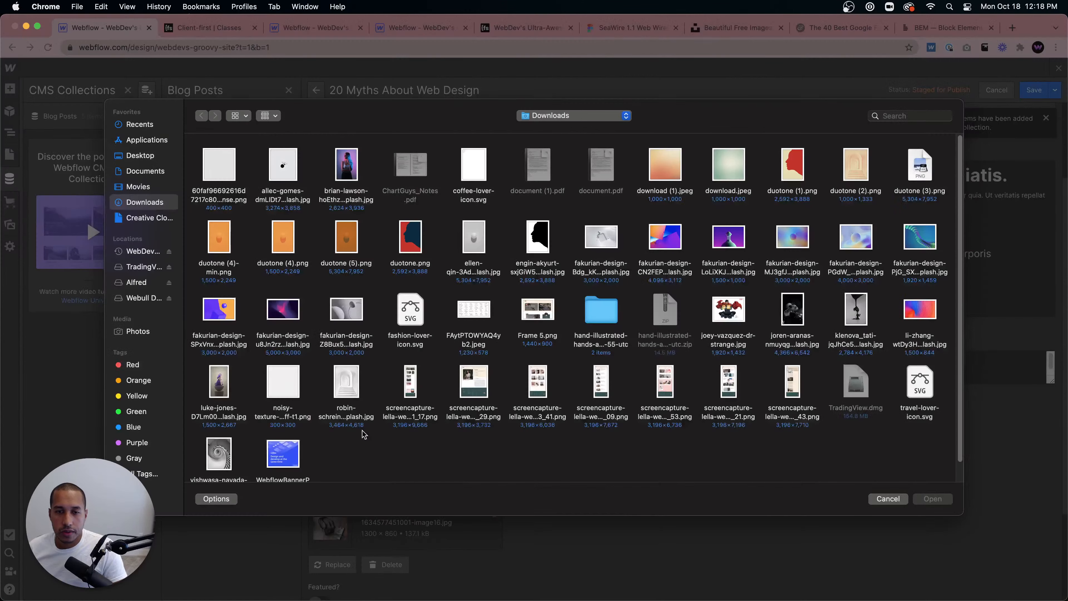
{"action": "double_click", "coordinate": [792, 240]}
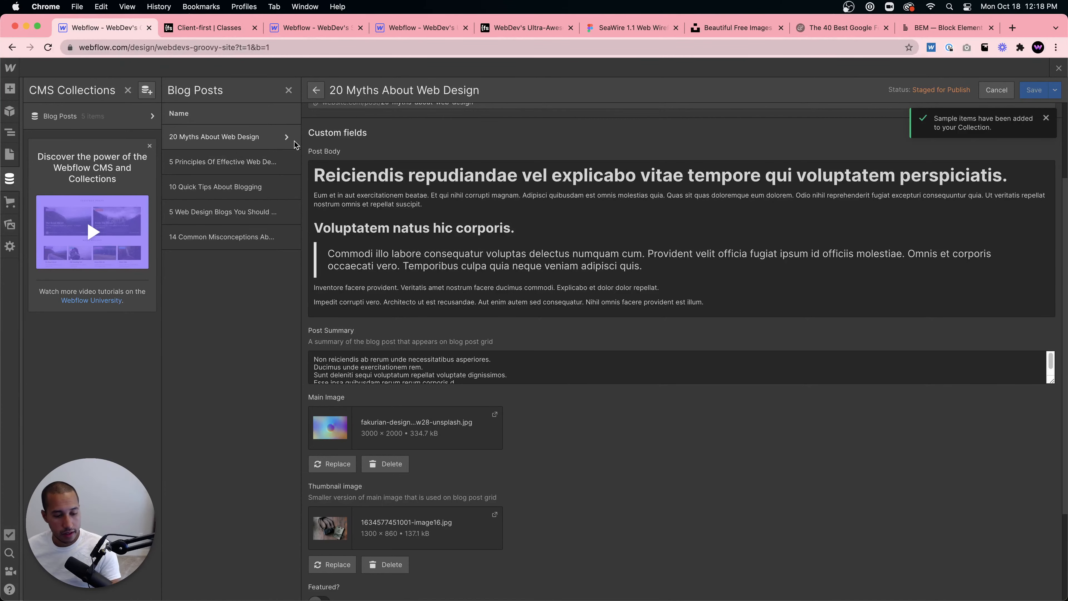
{"action": "left_click", "coordinate": [254, 166]}
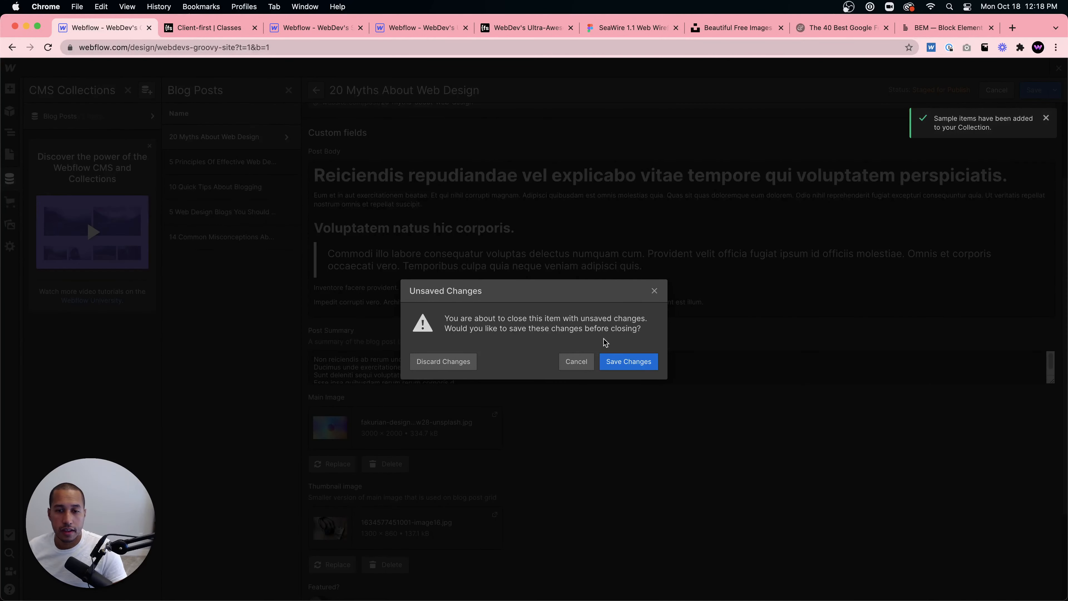
{"action": "left_click", "coordinate": [636, 367]}
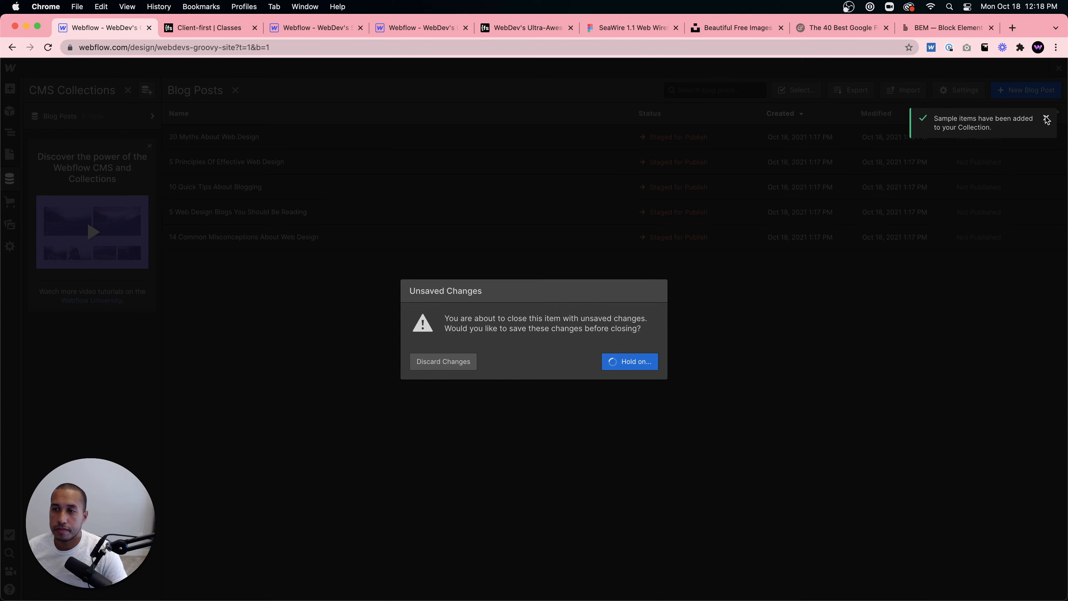
{"action": "left_click", "coordinate": [48, 47]}
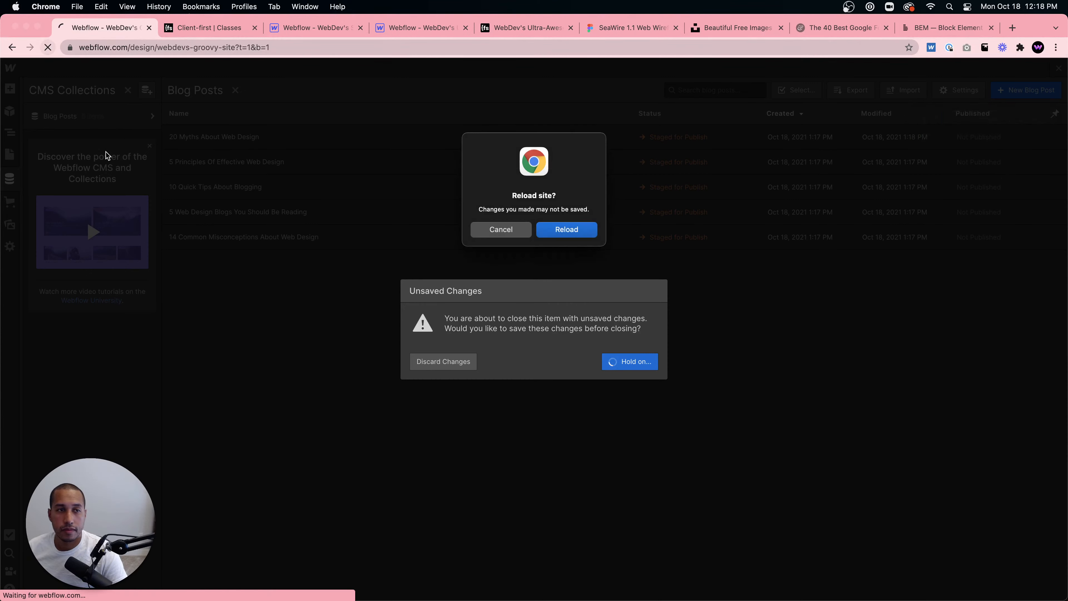
{"action": "left_click", "coordinate": [498, 232]}
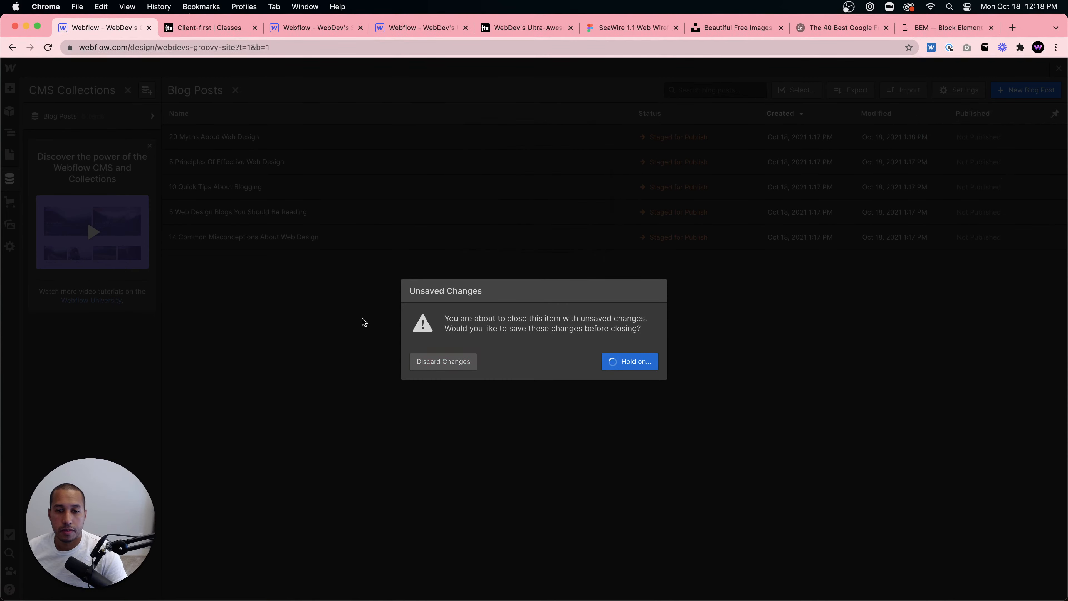
{"action": "left_click", "coordinate": [433, 361]}
- Replace the main image of the '5 Principles Of Effective Web Design' post with another fakurian-design image and save
{"action": "scroll", "coordinate": [432, 362], "scroll_direction": "down", "scroll_amount": 10}
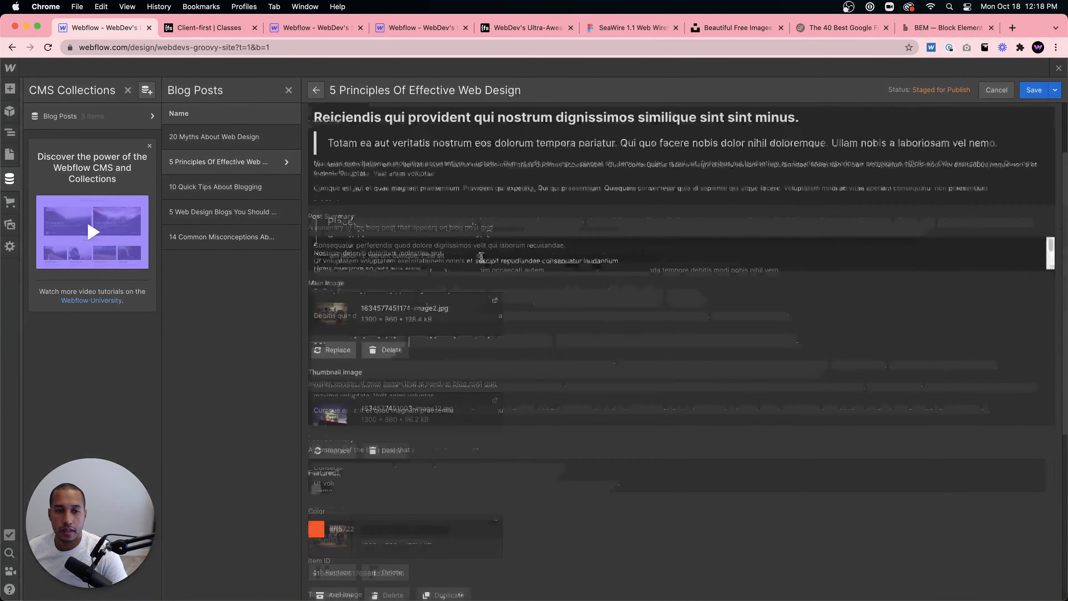
{"action": "scroll", "coordinate": [477, 258], "scroll_direction": "up", "scroll_amount": 10}
{"action": "scroll", "coordinate": [442, 339], "scroll_direction": "down", "scroll_amount": 10}
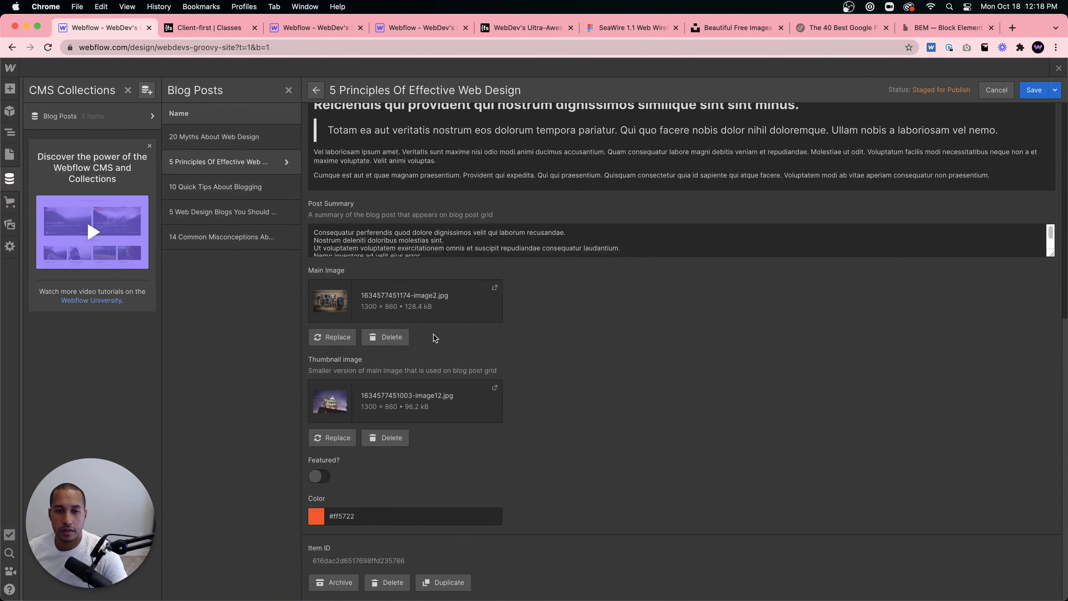
{"action": "left_click", "coordinate": [332, 337]}
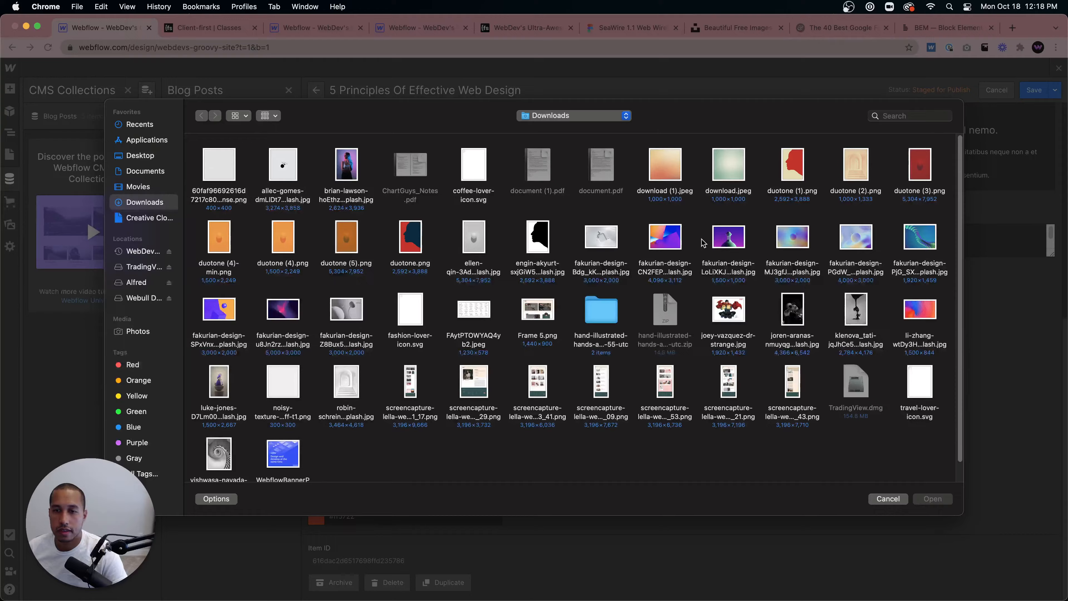
{"action": "double_click", "coordinate": [733, 240]}
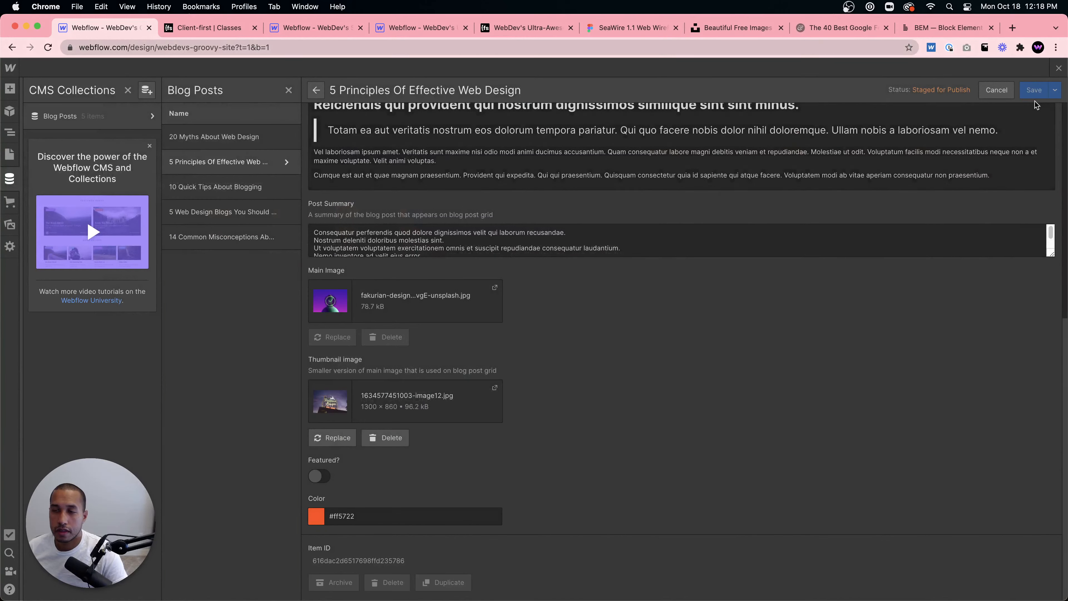
{"action": "left_click", "coordinate": [1034, 90]}
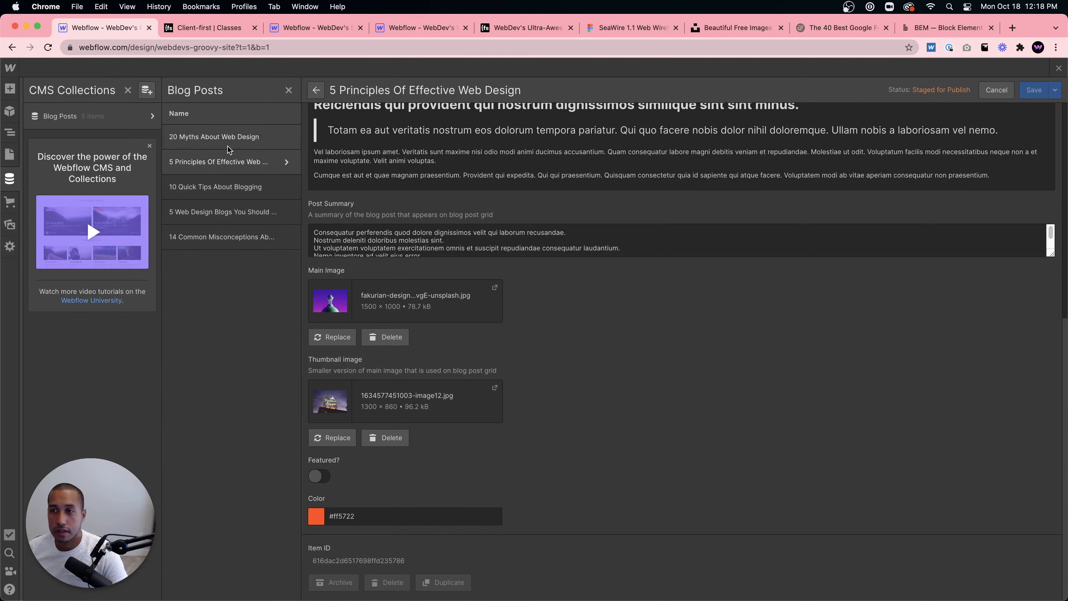
- Save the pending image changes and open the '10 Quick Tips About Blogging' post
{"action": "left_click", "coordinate": [242, 187]}
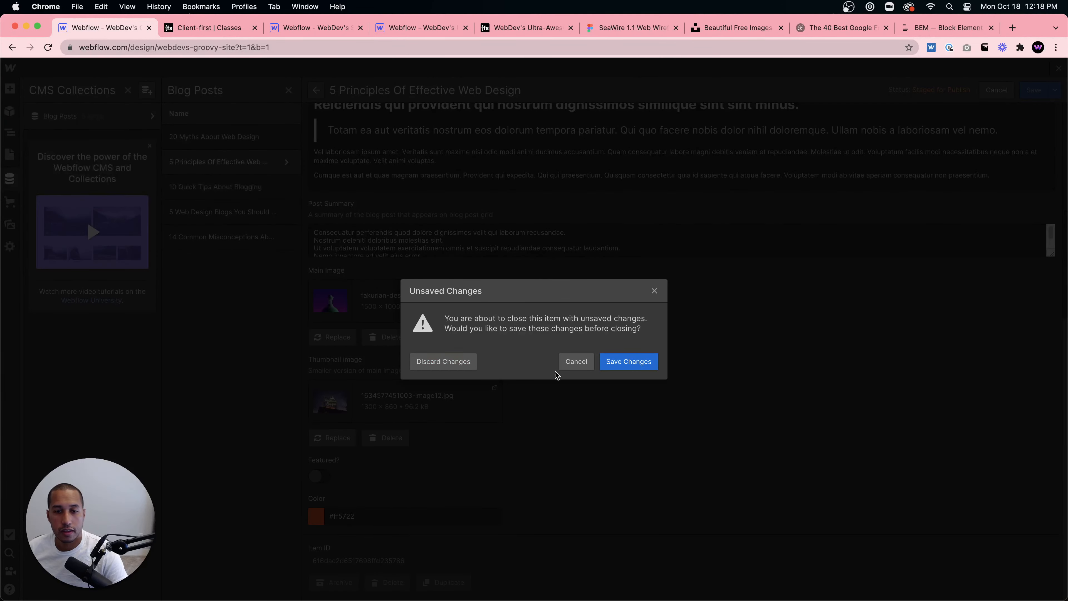
{"action": "left_click", "coordinate": [619, 368]}
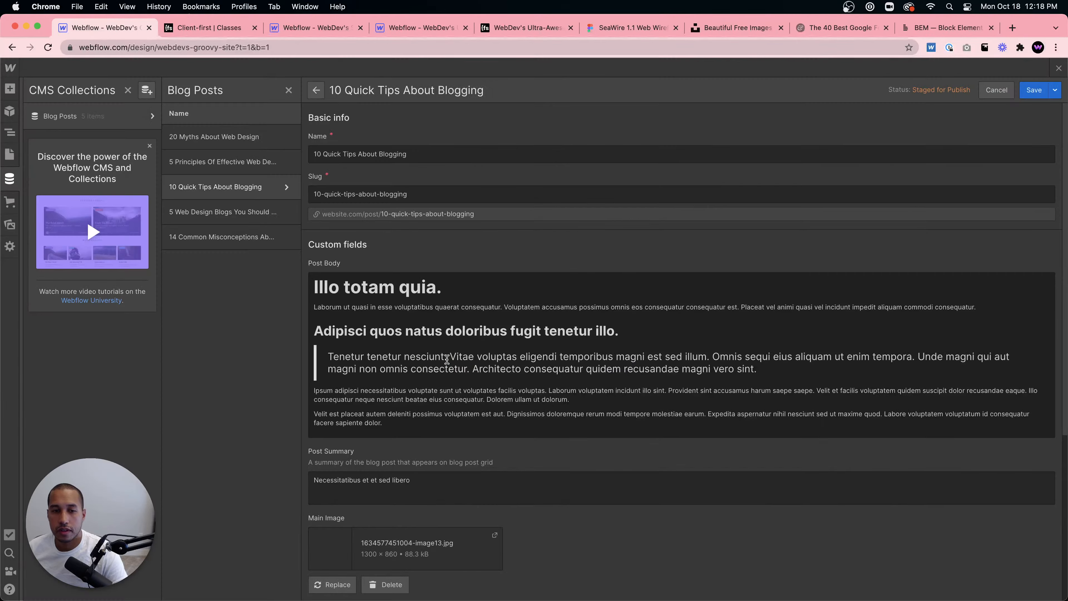
{"action": "scroll", "coordinate": [347, 272], "scroll_direction": "down", "scroll_amount": 3}
{"action": "scroll", "coordinate": [348, 271], "scroll_direction": "down", "scroll_amount": 2}
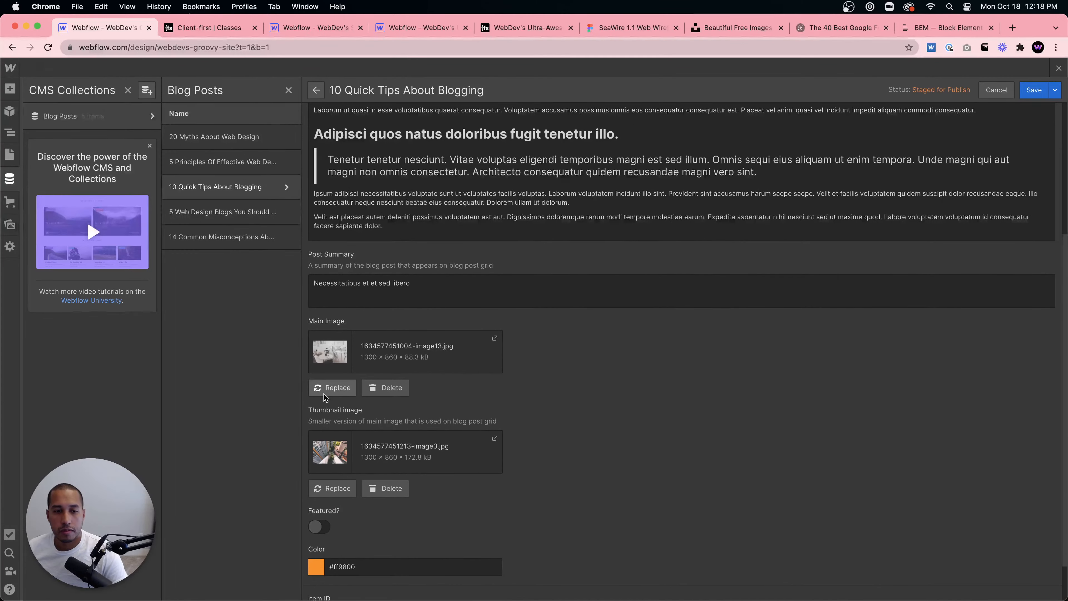
{"action": "left_click", "coordinate": [332, 388]}
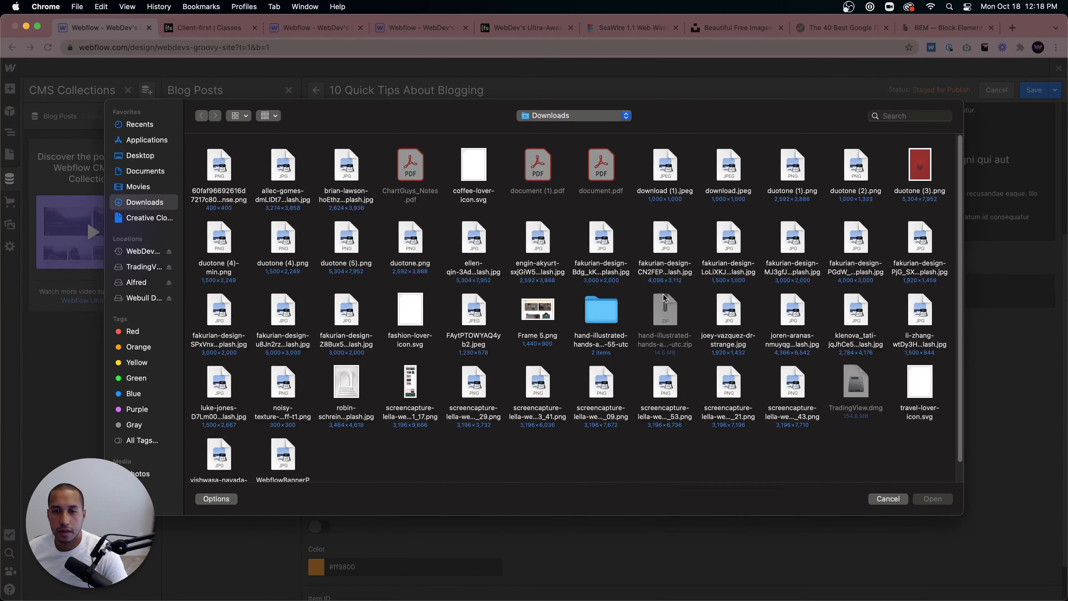
{"action": "key", "text": "Escape"}
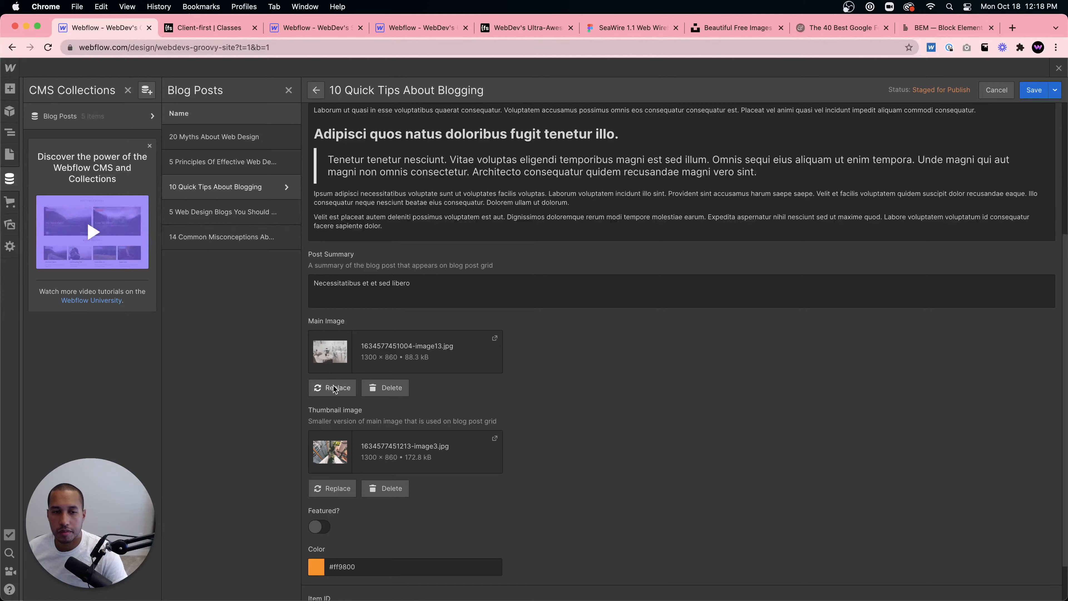
{"action": "left_click", "coordinate": [334, 388]}
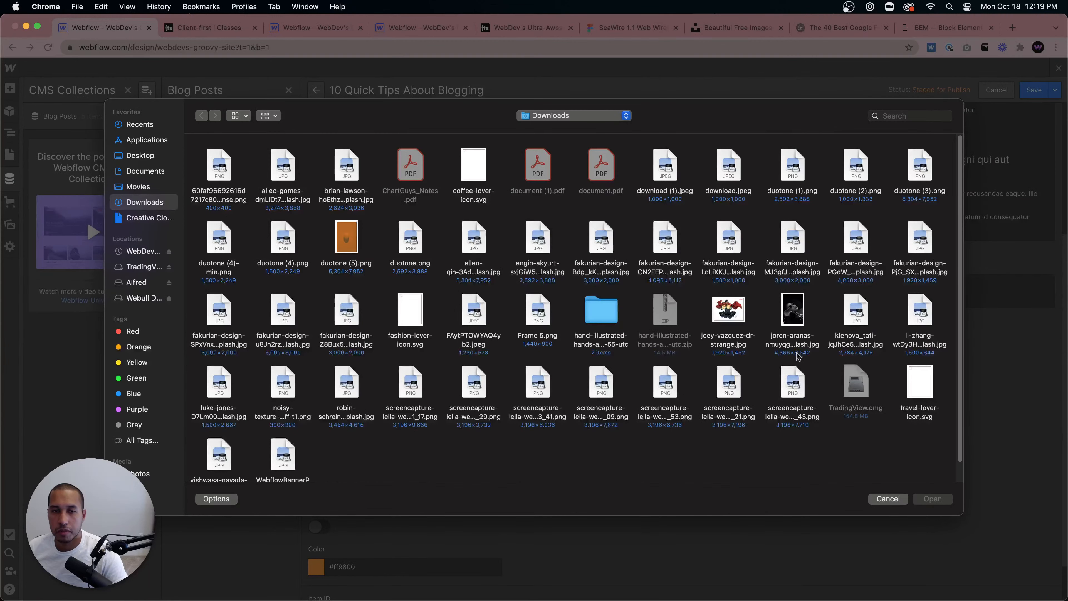
{"action": "left_click", "coordinate": [888, 500]}
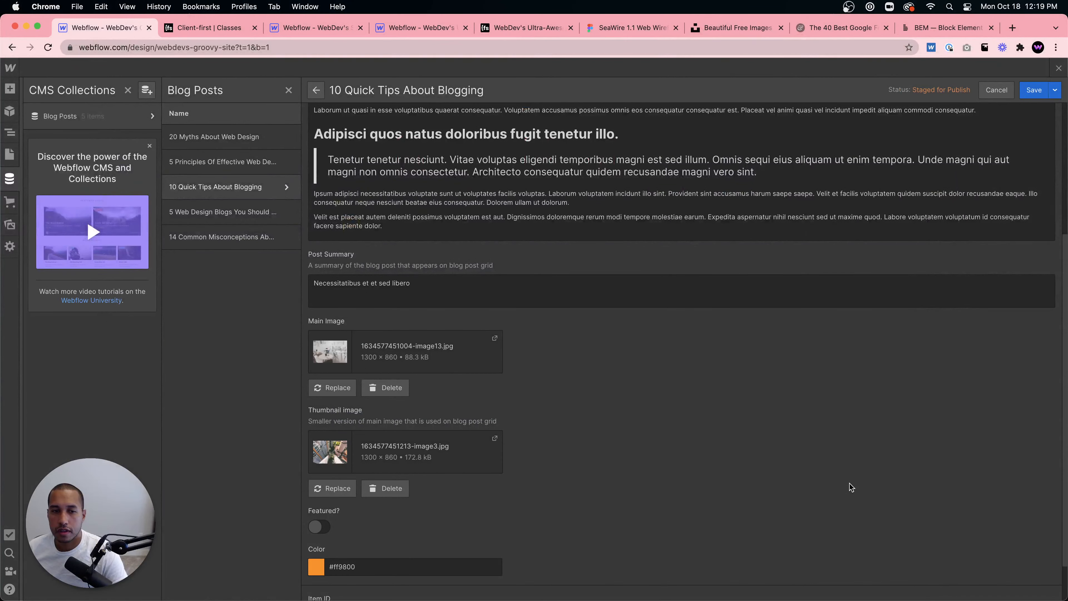
- Save the '10 Quick Tips About Blogging' post and close the CMS collection panel
{"action": "left_click", "coordinate": [1034, 90]}
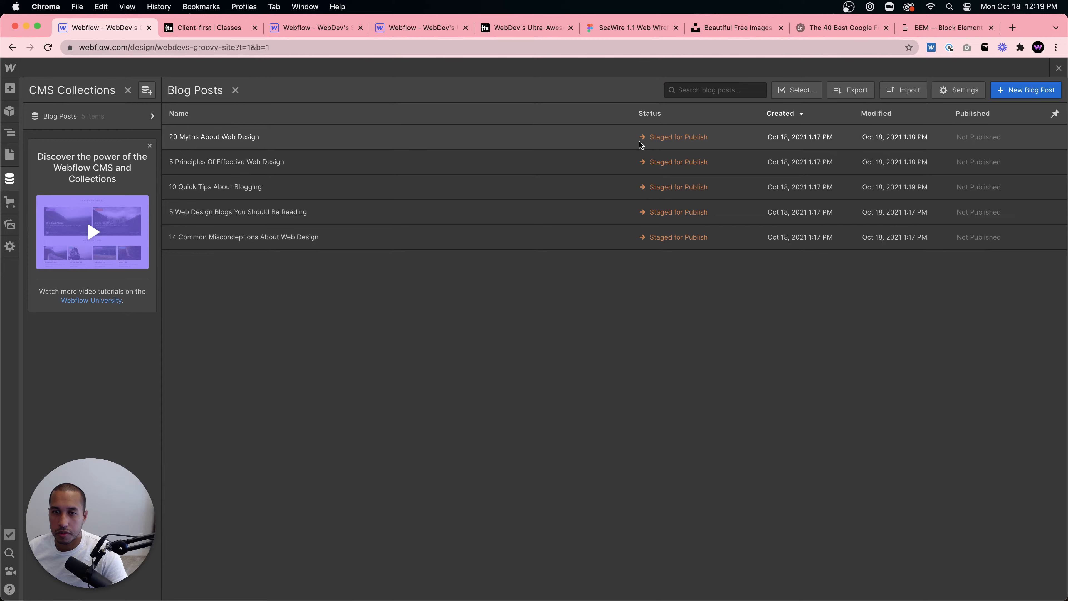
{"action": "left_click", "coordinate": [1058, 68]}
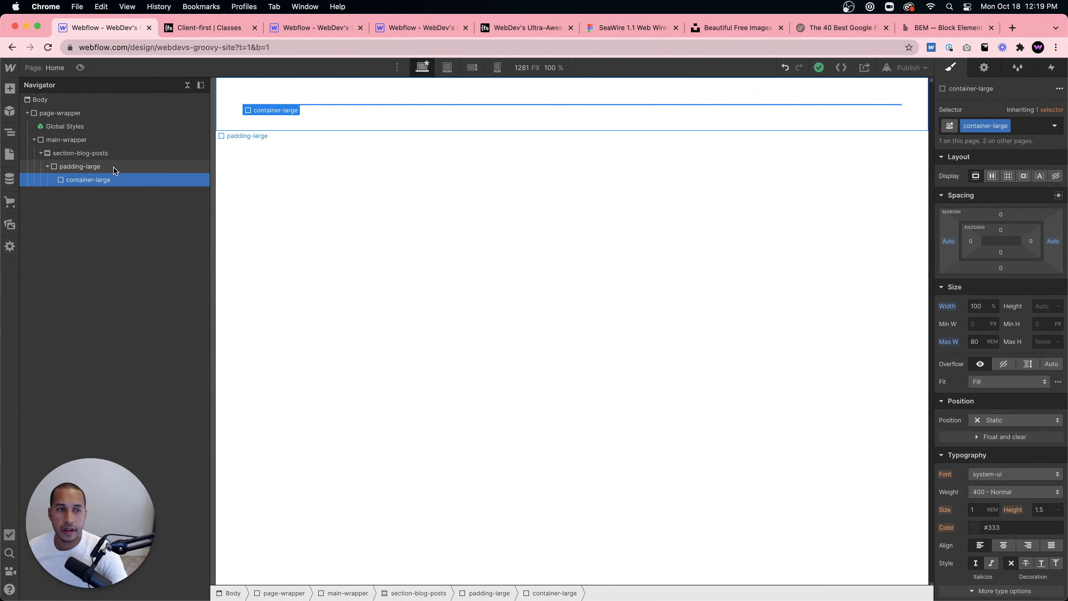
- Add a Collection List inside the container-large block of the blog posts section
{"action": "key", "text": "super+e"}
{"action": "type", "text": "col"}
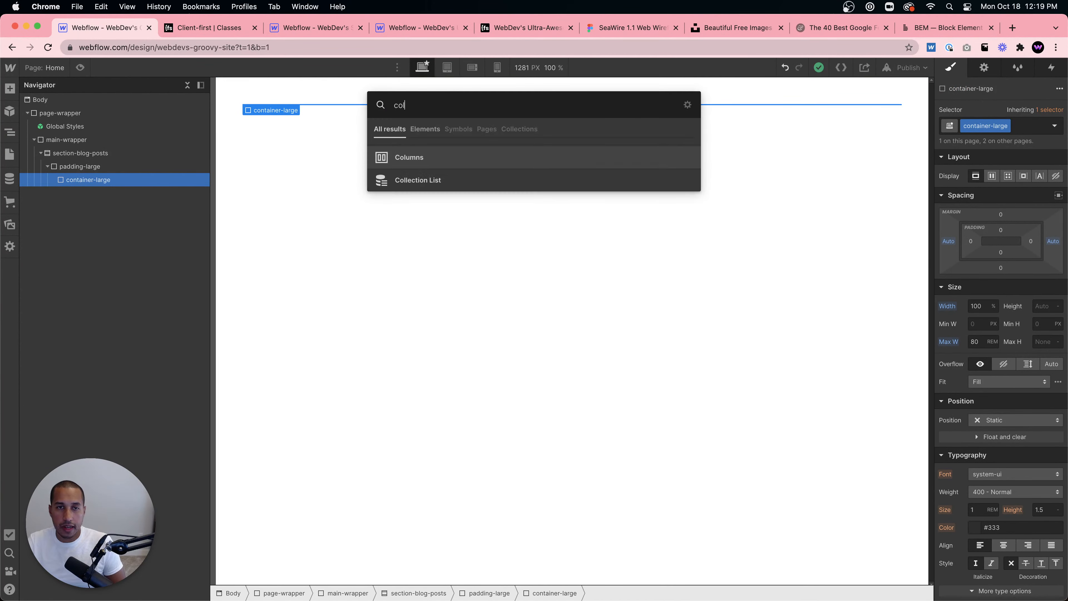
{"action": "type", "text": "lection list"}
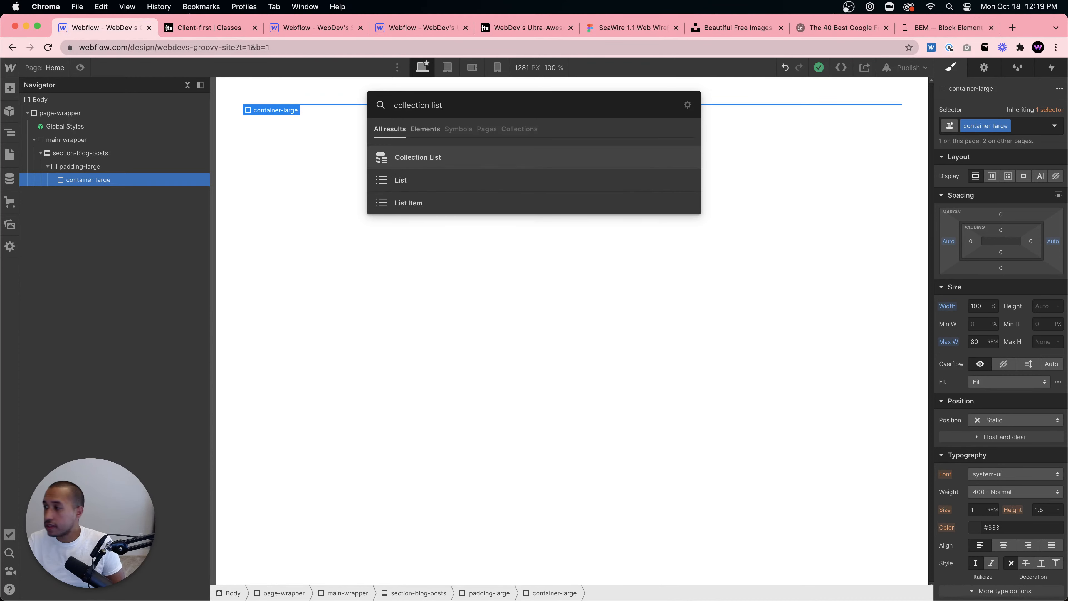
{"action": "key", "text": "Return"}
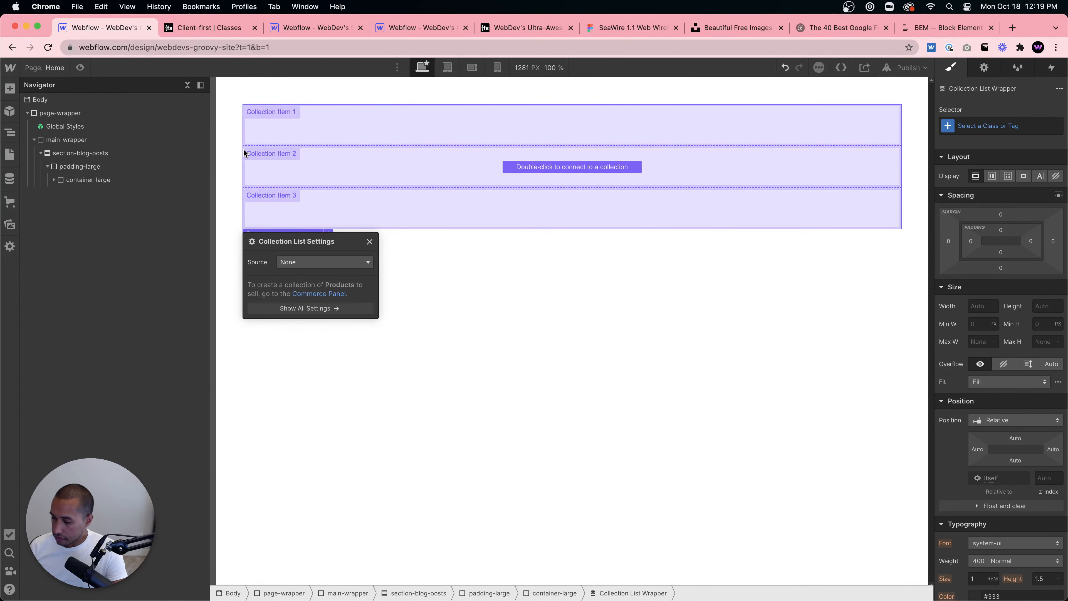
{"action": "key", "text": "Delete"}
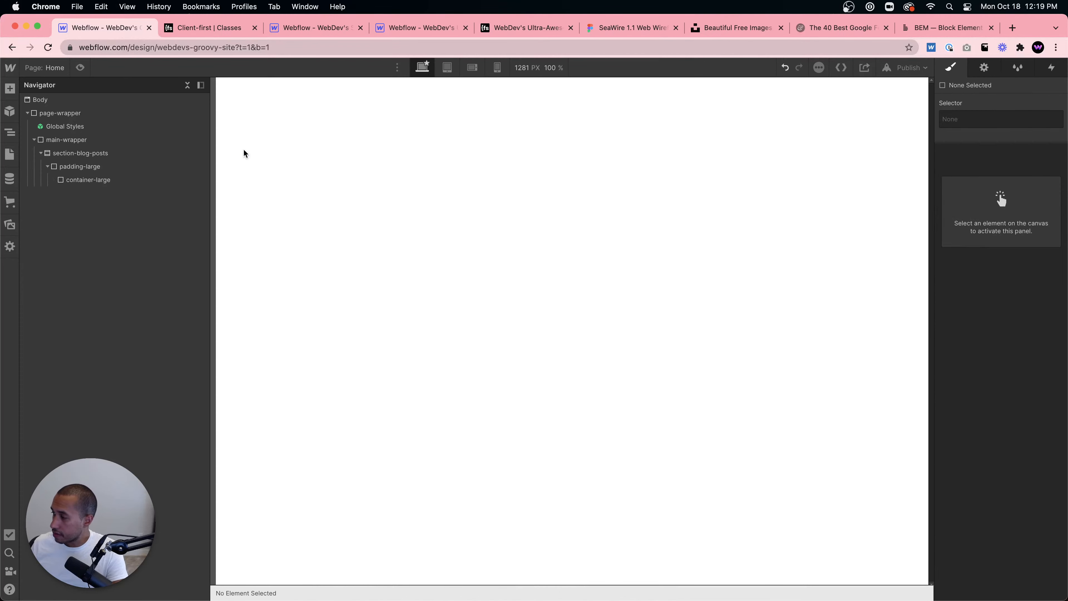
{"action": "key", "text": "super+z"}
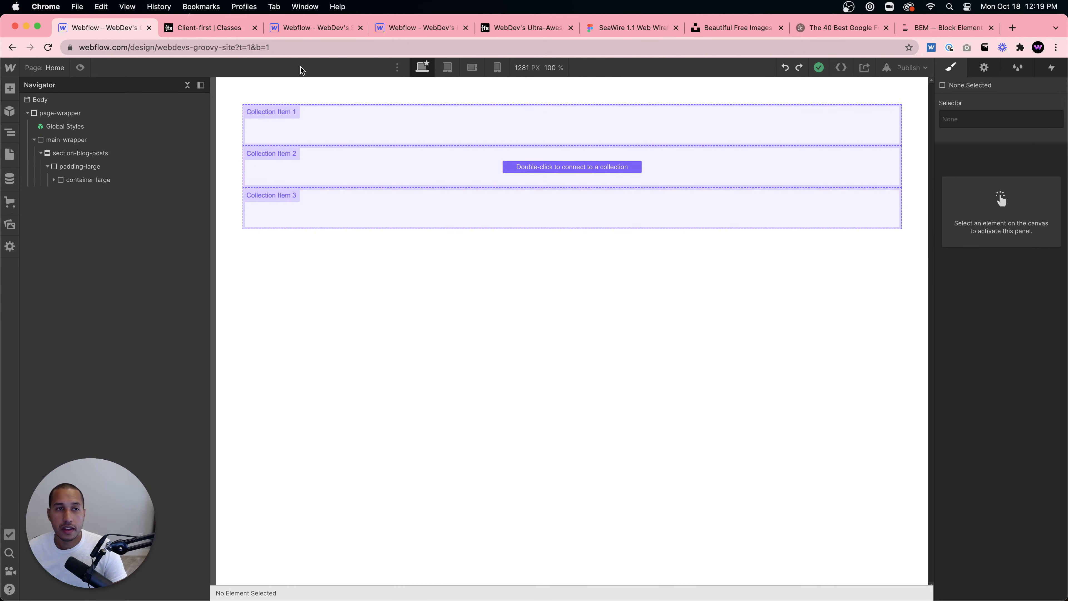
- Review the blog cards layout on the published reference site
{"action": "left_click", "coordinate": [509, 30]}
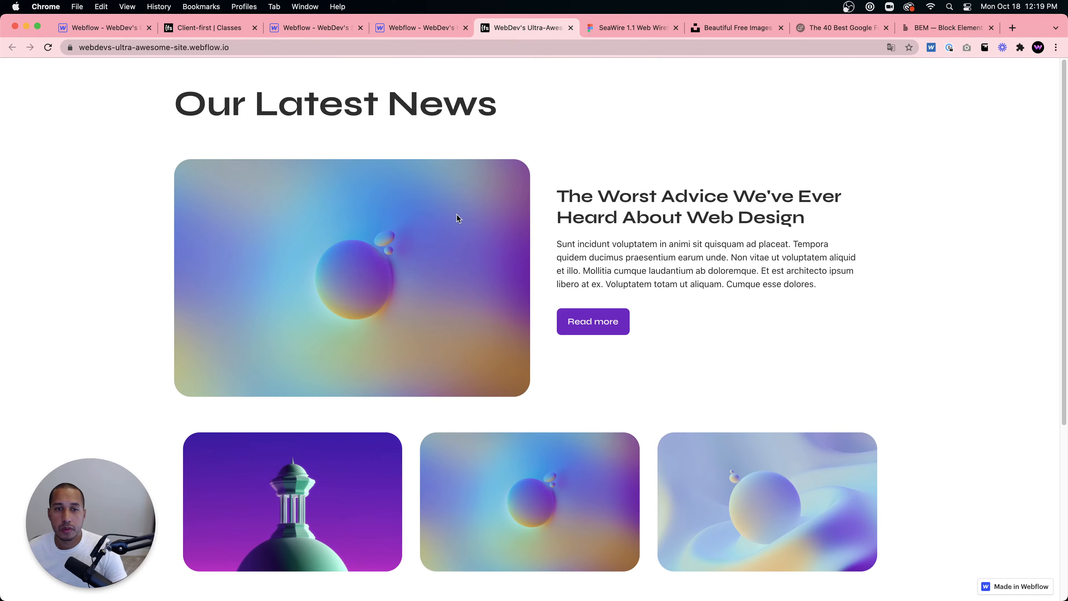
{"action": "scroll", "coordinate": [517, 254], "scroll_direction": "down", "scroll_amount": 5}
{"action": "scroll", "coordinate": [516, 253], "scroll_direction": "up", "scroll_amount": 5}
{"action": "scroll", "coordinate": [511, 247], "scroll_direction": "down", "scroll_amount": 5}
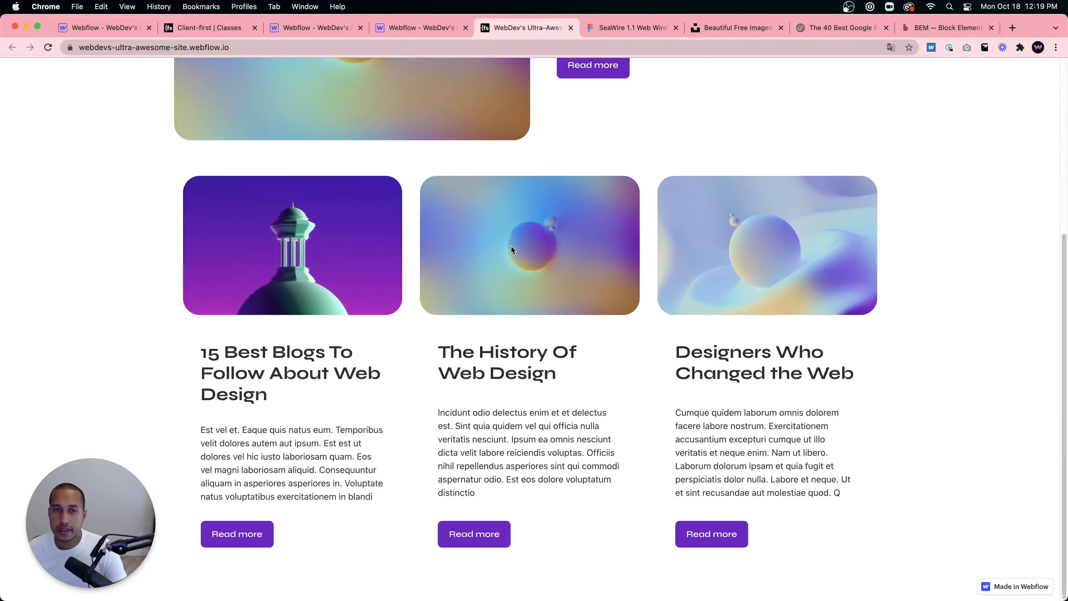
{"action": "scroll", "coordinate": [511, 246], "scroll_direction": "up", "scroll_amount": 5}
{"action": "scroll", "coordinate": [511, 246], "scroll_direction": "down", "scroll_amount": 5}
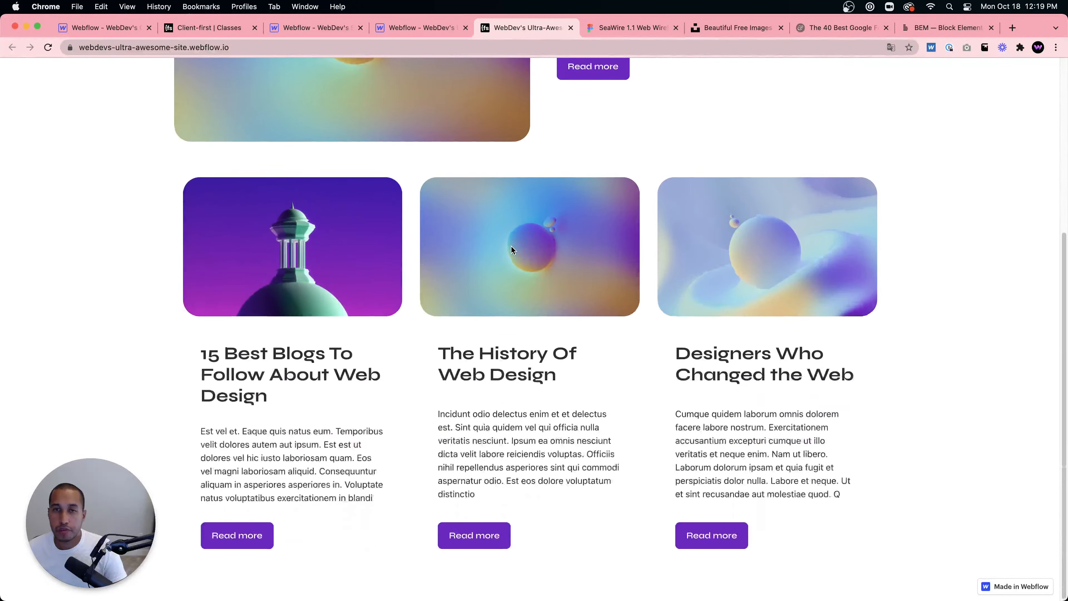
{"action": "scroll", "coordinate": [511, 246], "scroll_direction": "up", "scroll_amount": 5}
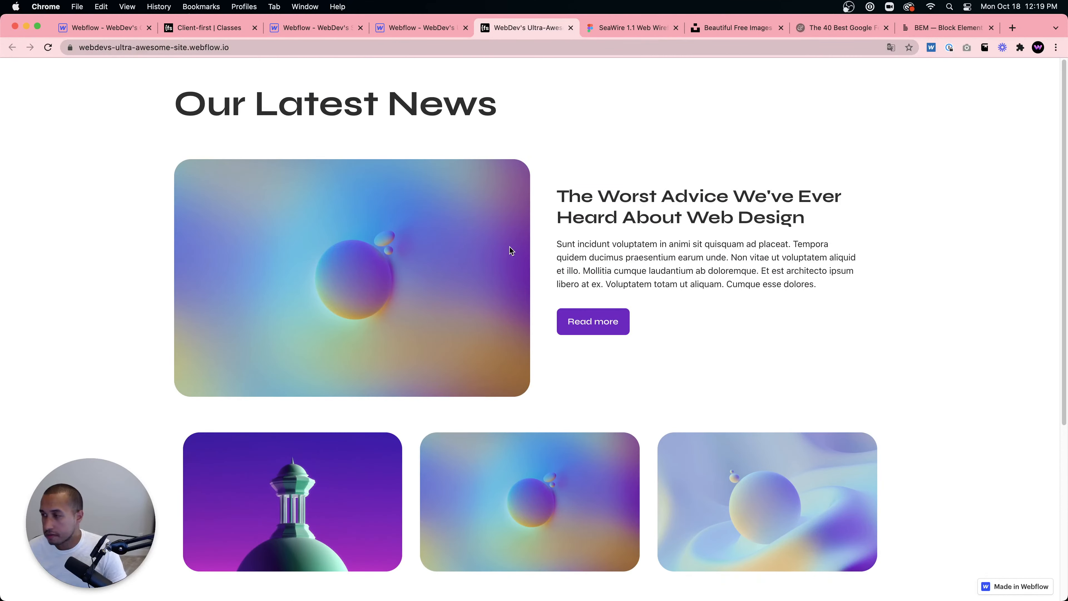
- Consult the Client-first components documentation and return to the designer
{"action": "left_click", "coordinate": [202, 28]}
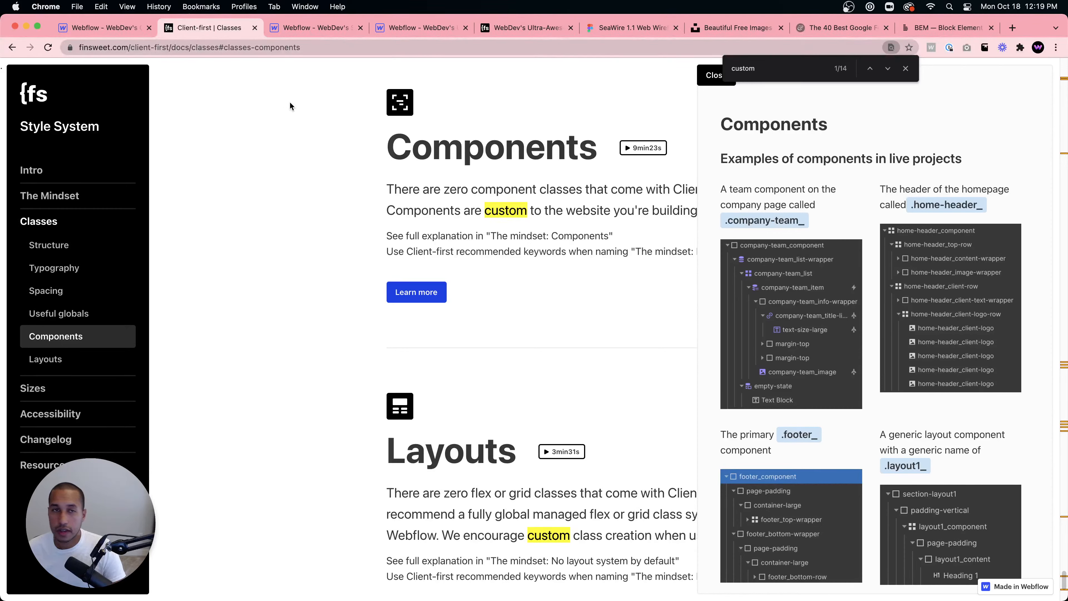
{"action": "left_click", "coordinate": [300, 28]}
{"action": "left_click", "coordinate": [235, 29]}
{"action": "left_click", "coordinate": [108, 30]}
{"action": "left_click", "coordinate": [108, 29]}
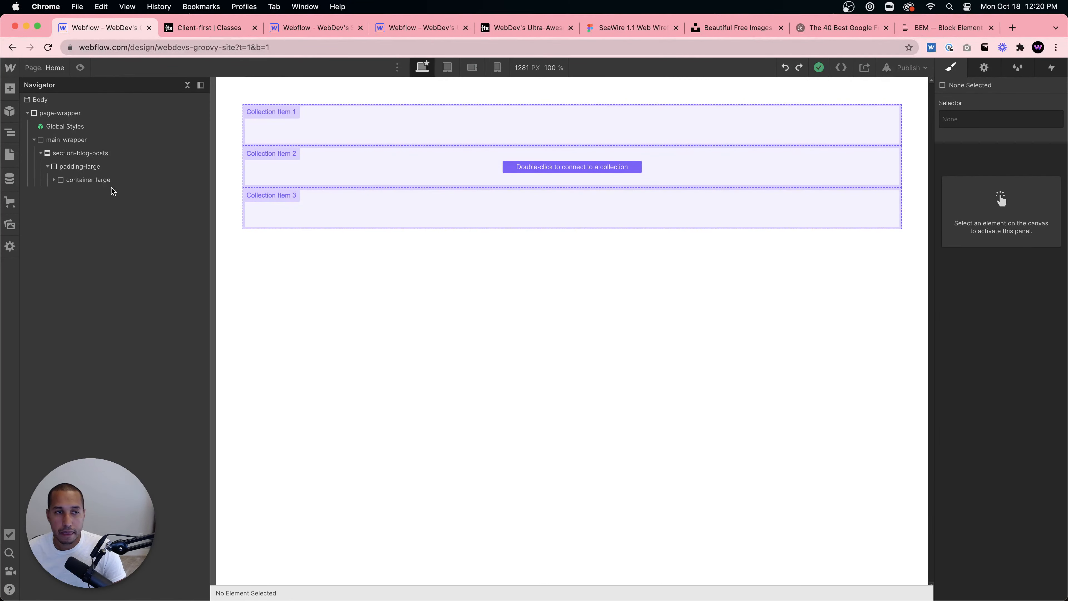
- Inspect the Collection List Wrapper's nested list, item and empty state elements in the navigator
{"action": "left_click", "coordinate": [93, 180]}
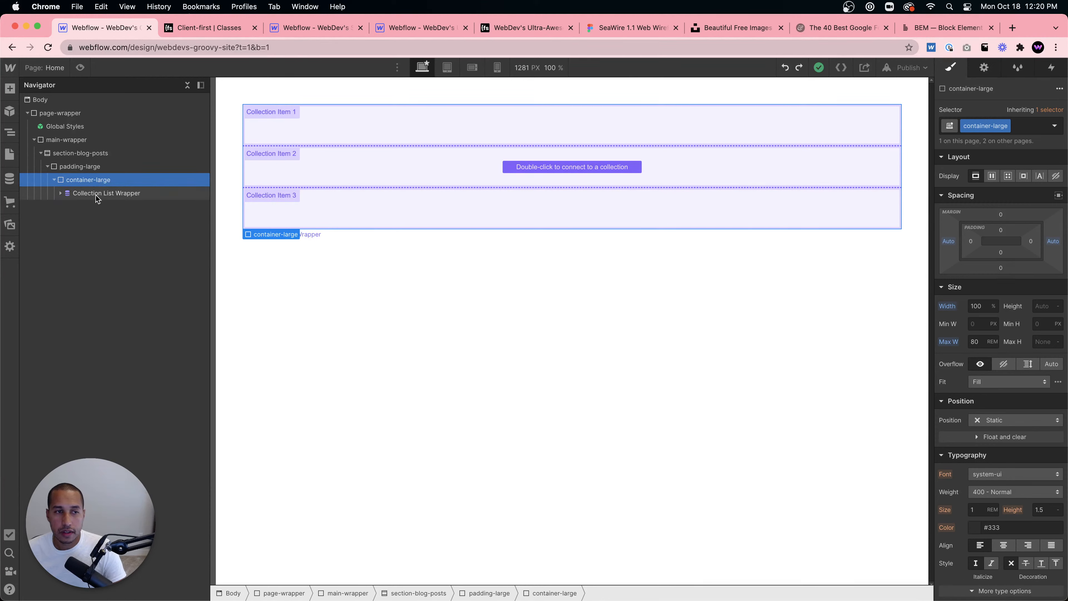
{"action": "left_click", "coordinate": [113, 194]}
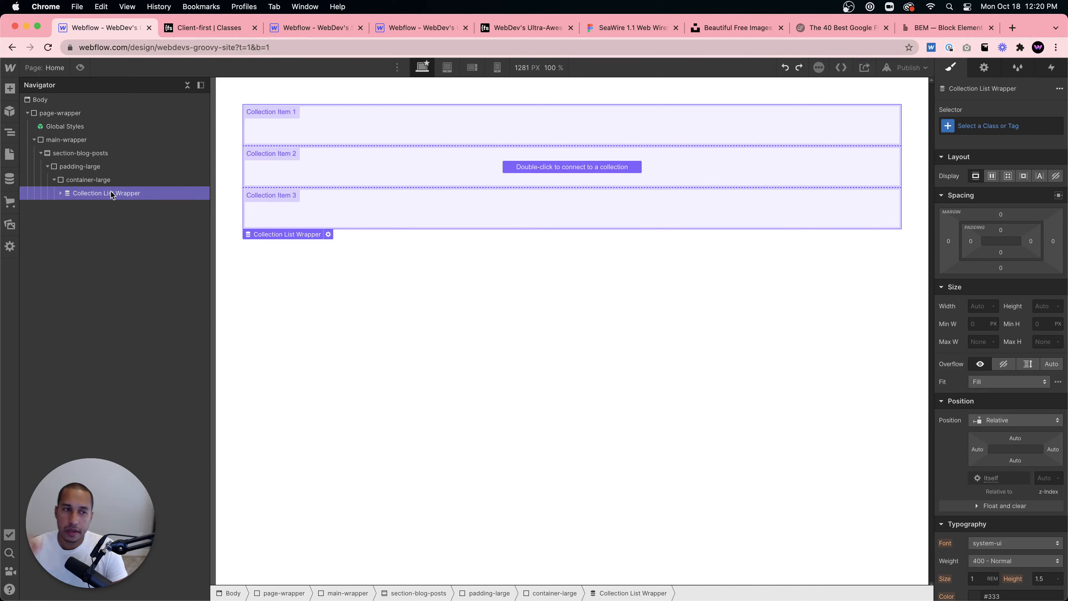
{"action": "left_click", "coordinate": [60, 193]}
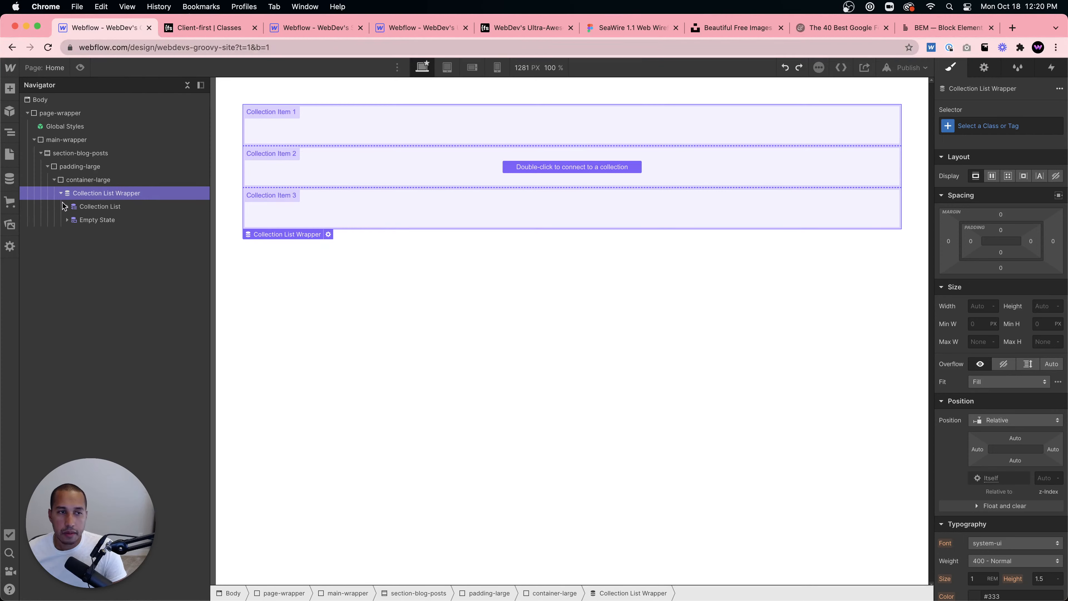
{"action": "left_click", "coordinate": [66, 206]}
{"action": "left_click", "coordinate": [79, 223]}
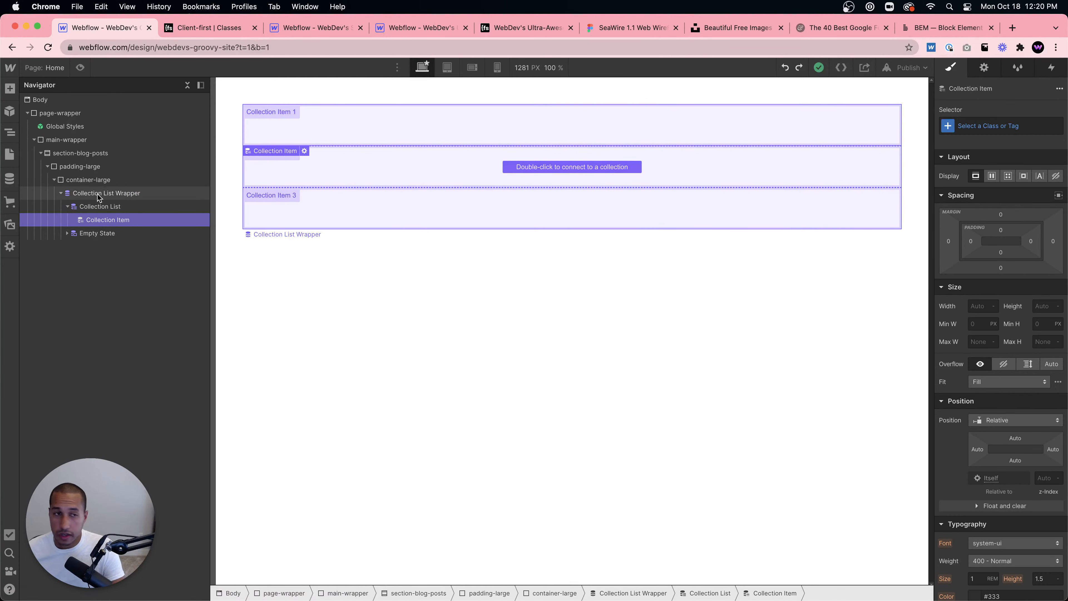
{"action": "left_click", "coordinate": [97, 206]}
{"action": "left_click", "coordinate": [113, 221]}
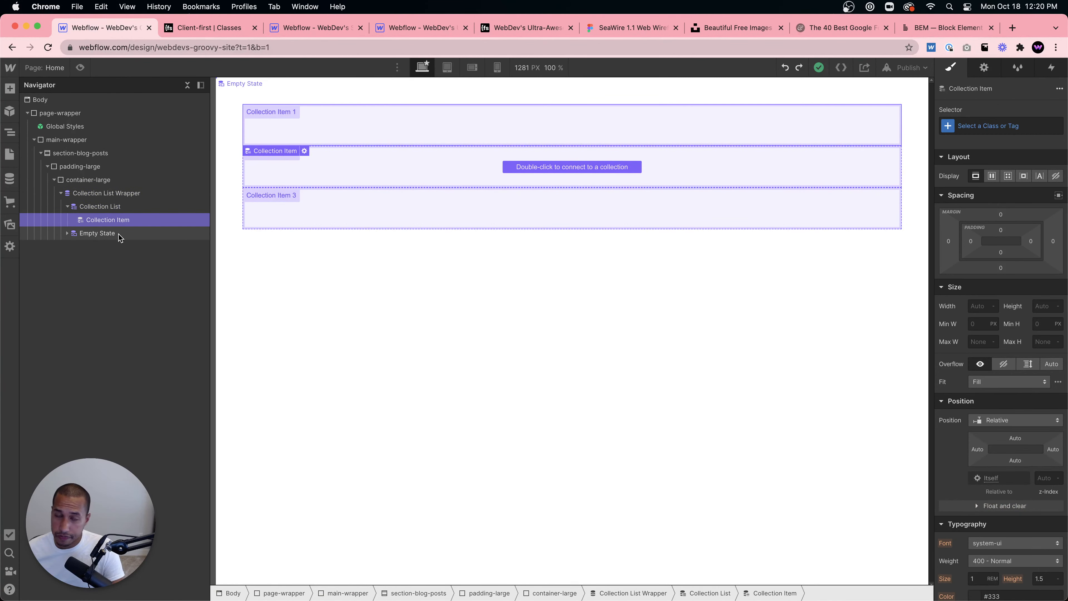
{"action": "left_click", "coordinate": [112, 192]}
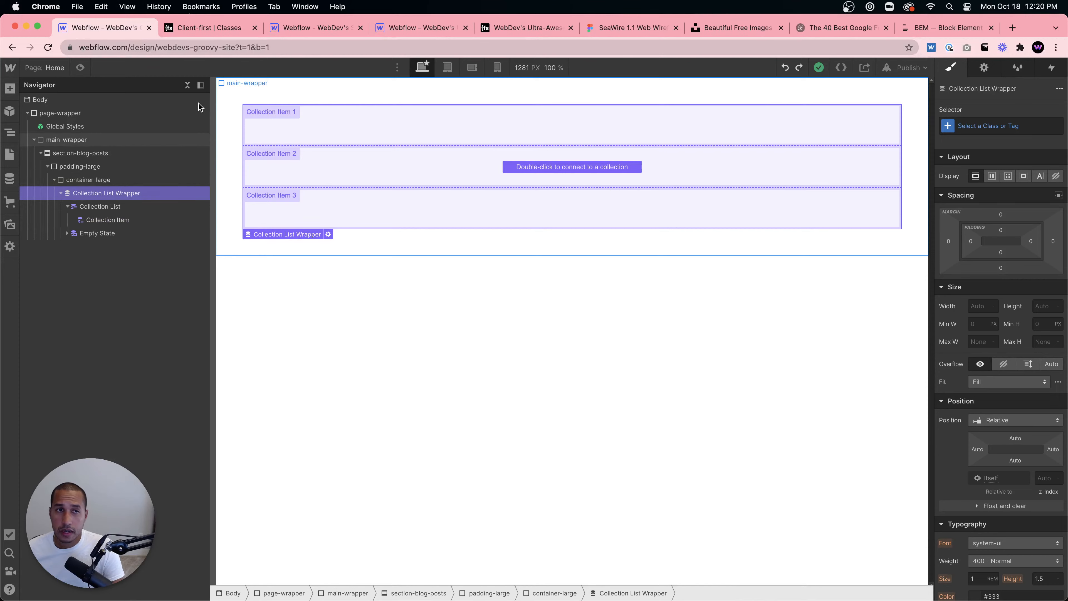
- Check the blog card class names used in the reference Webflow project, then return
{"action": "left_click", "coordinate": [306, 27]}
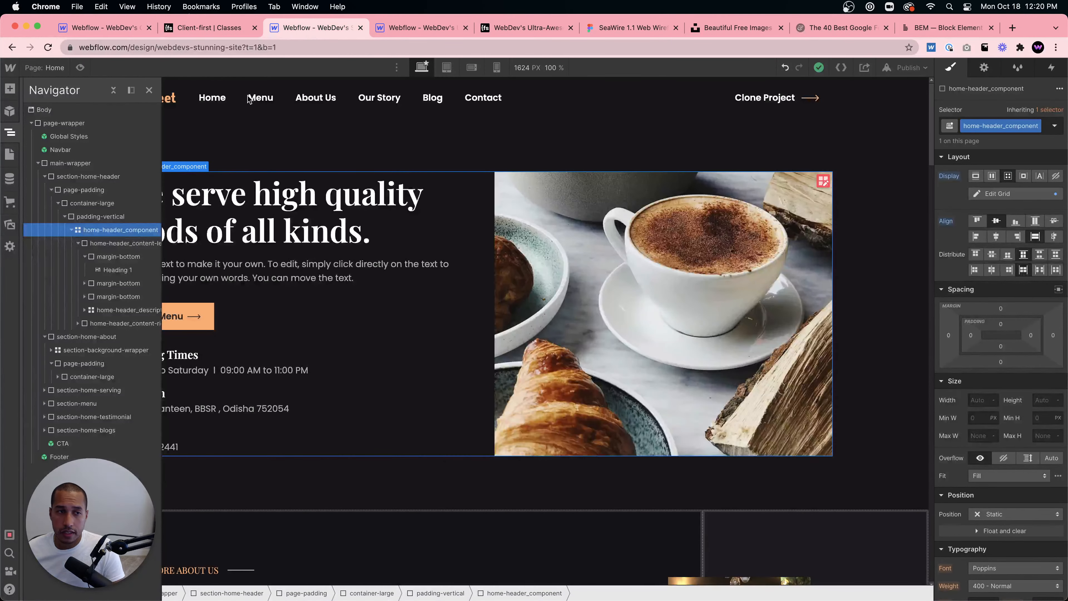
{"action": "left_click", "coordinate": [371, 32]}
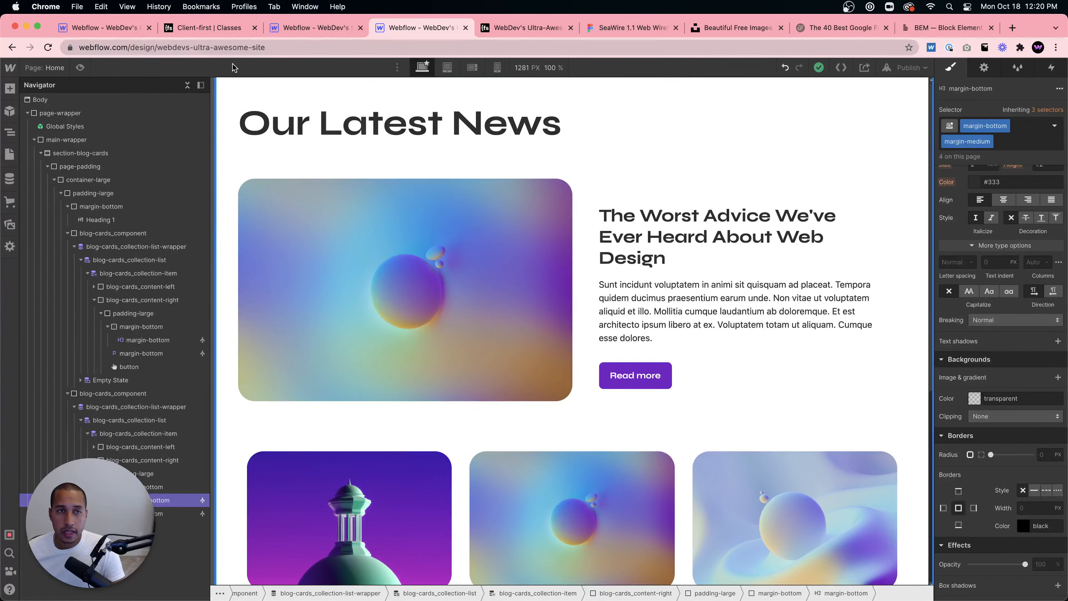
{"action": "key", "text": "ctrl+shift+Tab"}
{"action": "key", "text": "ctrl+shift+Tab"}
{"action": "key", "text": "ctrl+shift+Tab"}
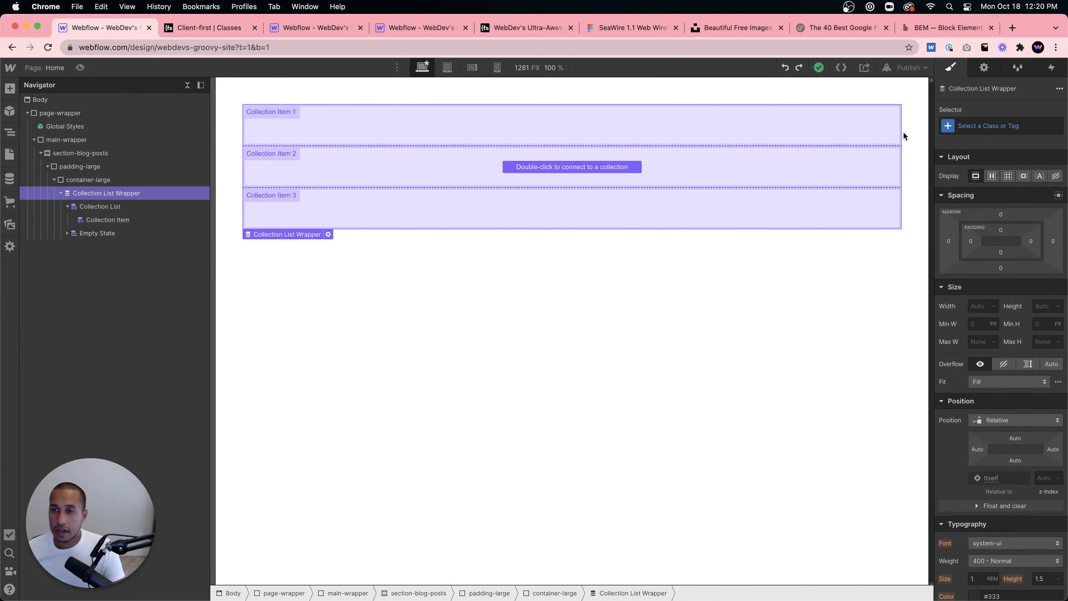
- Give the Collection List Wrapper the new class blog-cards_collection-list-wrapper
{"action": "left_click", "coordinate": [974, 128]}
{"action": "type", "text": "blog"}
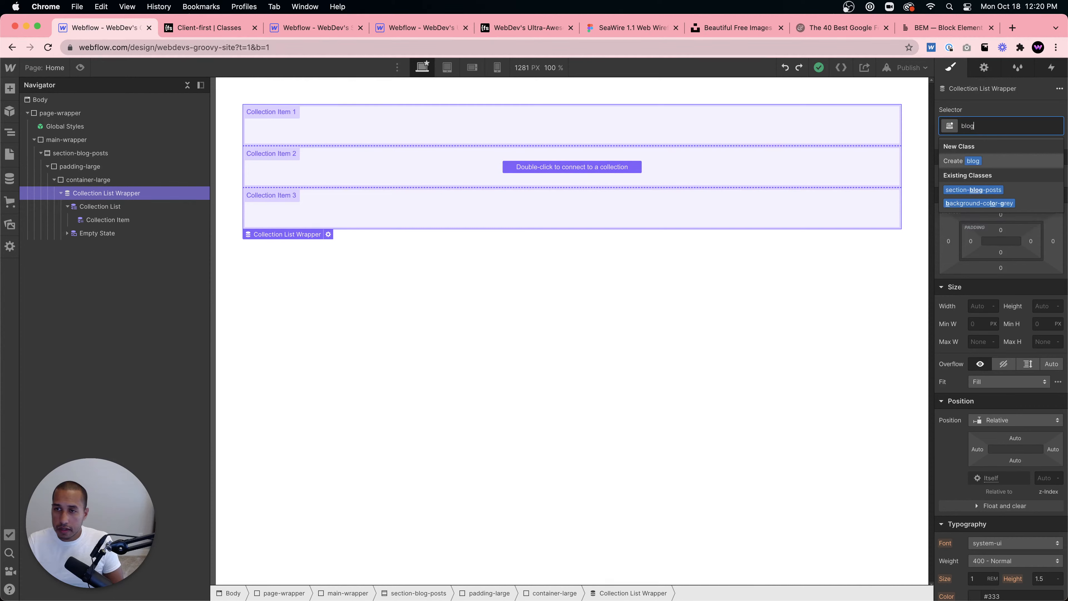
{"action": "type", "text": "-cards"}
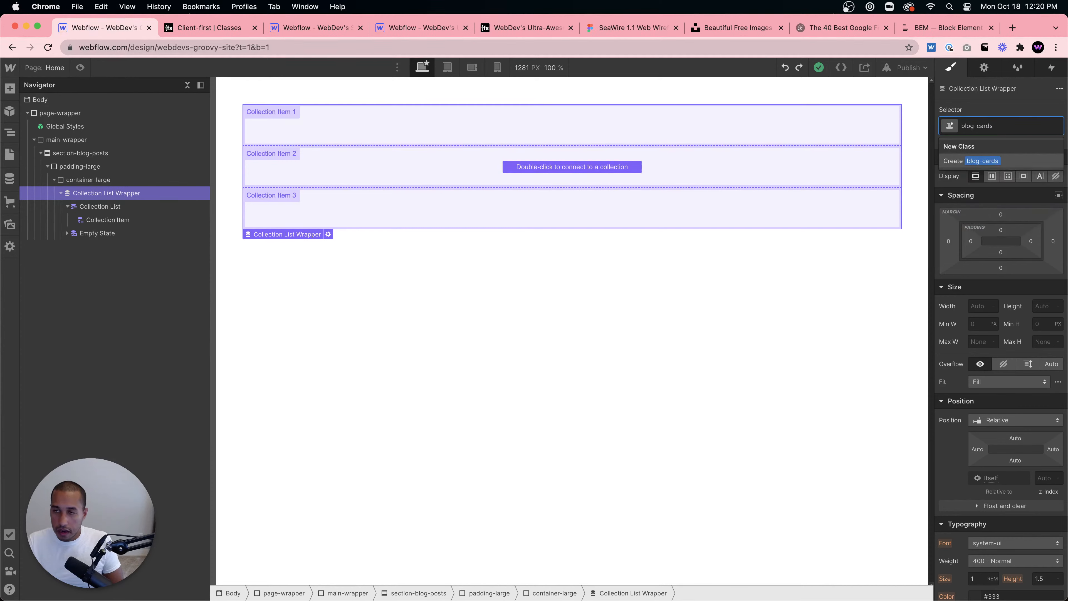
{"action": "type", "text": "_co"}
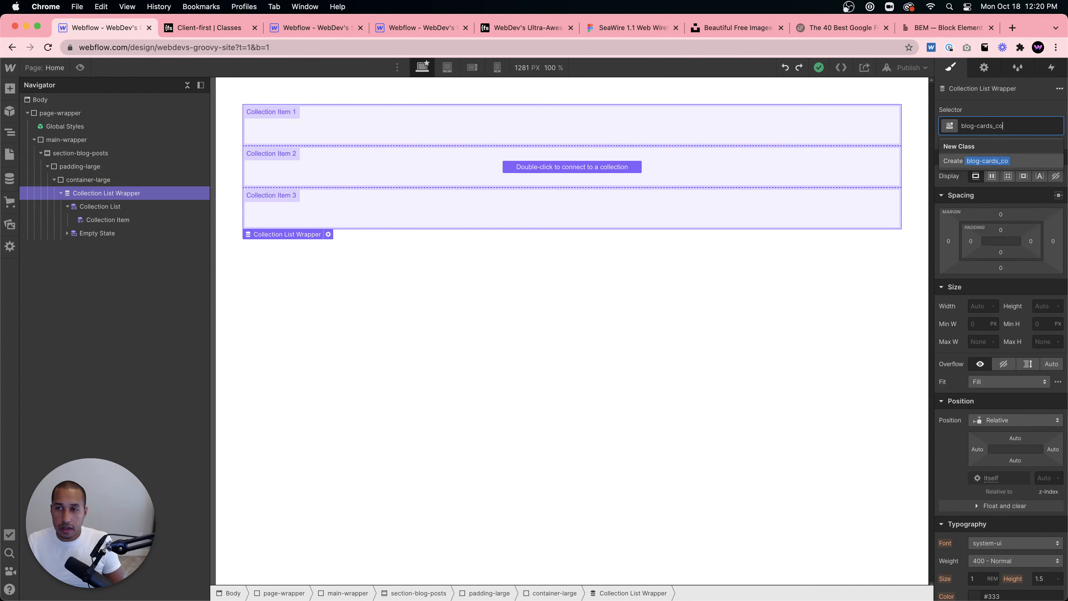
{"action": "type", "text": "llection-list"}
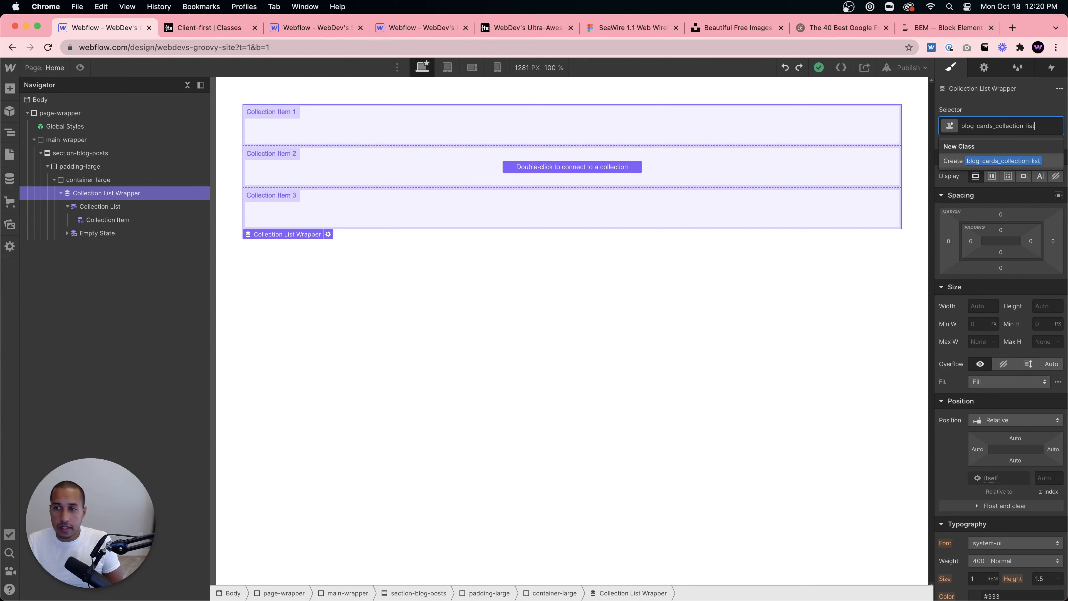
{"action": "type", "text": "-wrapper"}
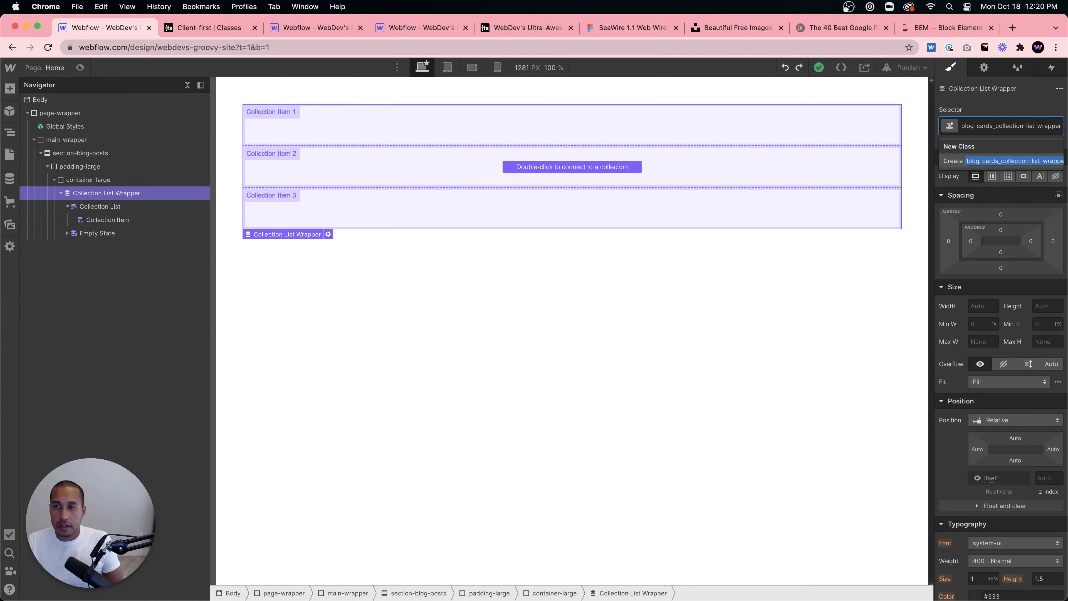
{"action": "key", "text": "Return"}
- Review the Client-first Components and Layouts documentation again, then return to the designer
{"action": "left_click", "coordinate": [209, 28]}
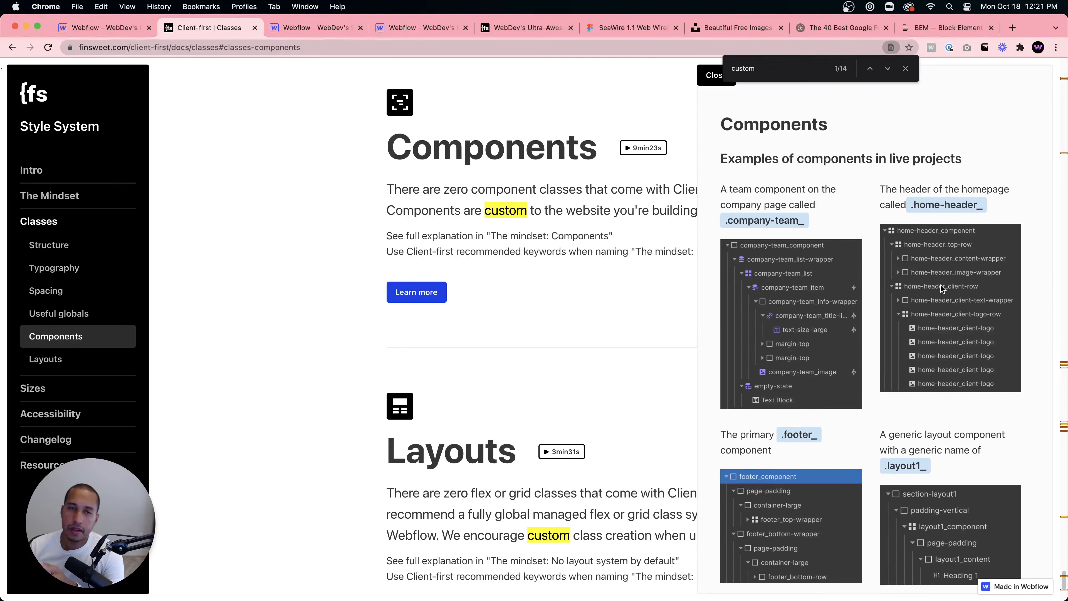
{"action": "left_click", "coordinate": [116, 35]}
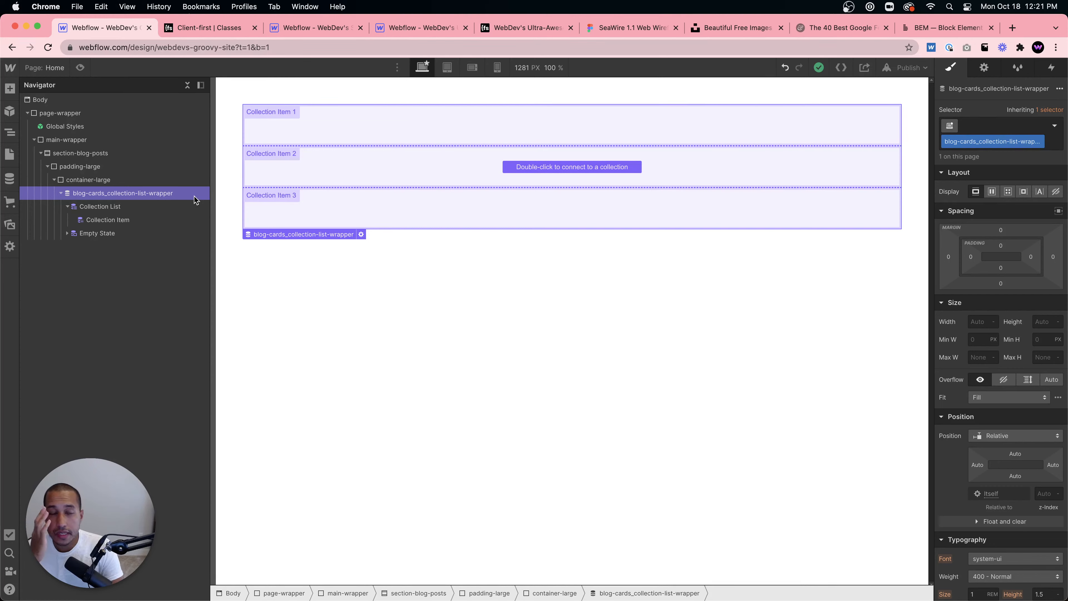
{"action": "left_click", "coordinate": [198, 27]}
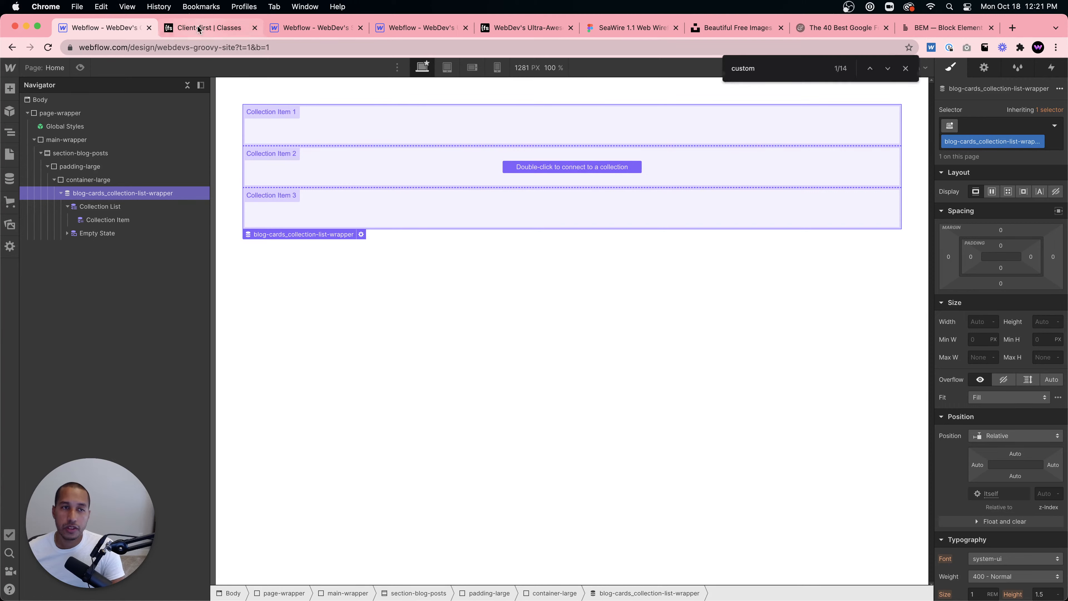
{"action": "scroll", "coordinate": [447, 216], "scroll_direction": "down", "scroll_amount": 2}
{"action": "scroll", "coordinate": [447, 220], "scroll_direction": "down", "scroll_amount": 3}
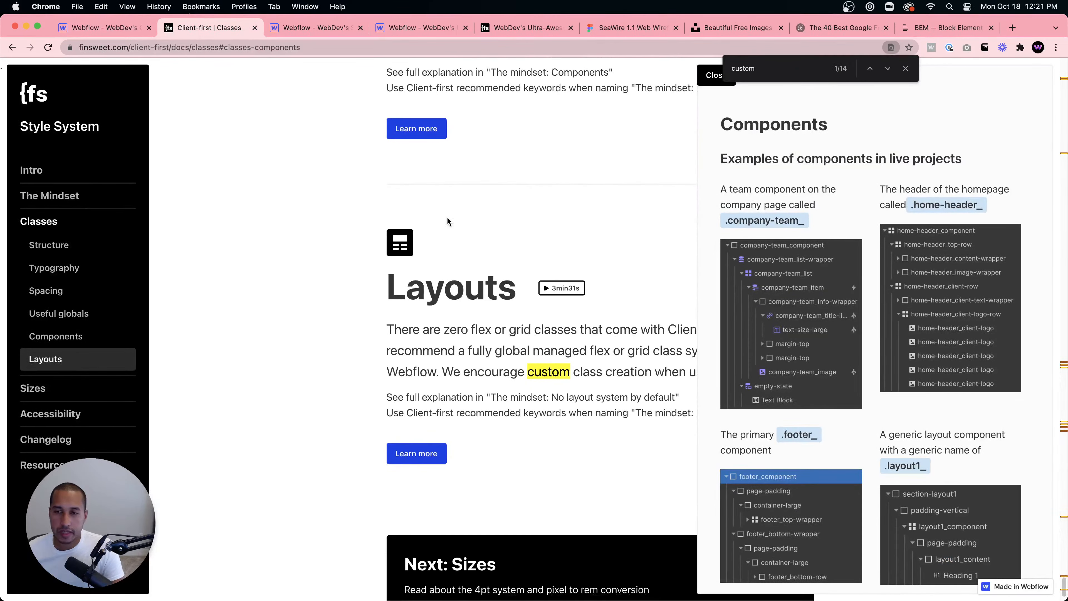
{"action": "scroll", "coordinate": [448, 221], "scroll_direction": "up", "scroll_amount": 8}
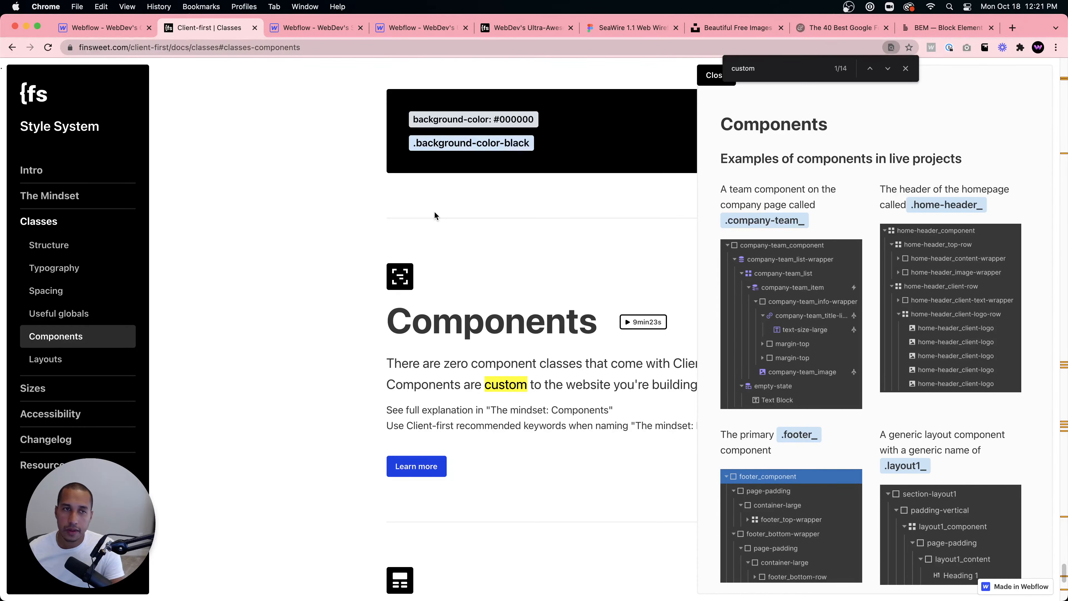
{"action": "left_click", "coordinate": [93, 31]}
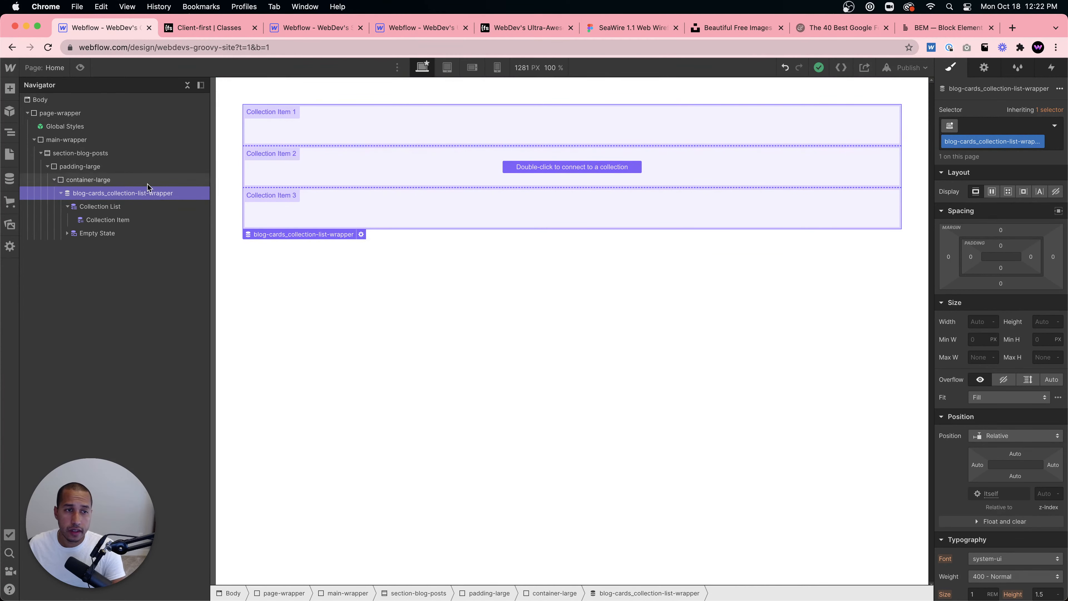
- Give the Collection List the new class blog-posts_collection-list
{"action": "left_click", "coordinate": [103, 206]}
{"action": "left_click", "coordinate": [1005, 126]}
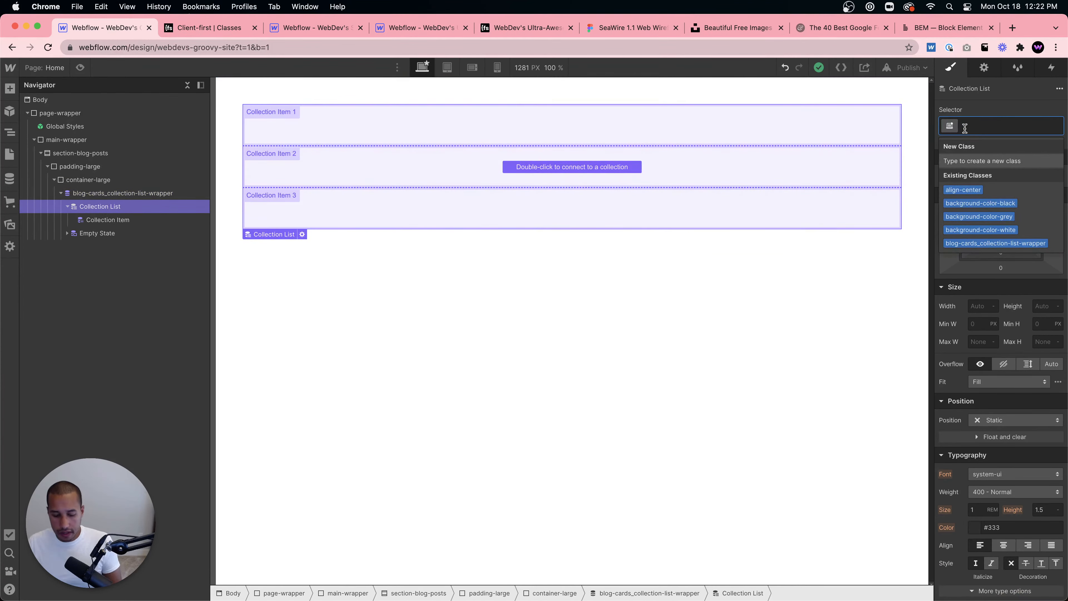
{"action": "type", "text": "blog"}
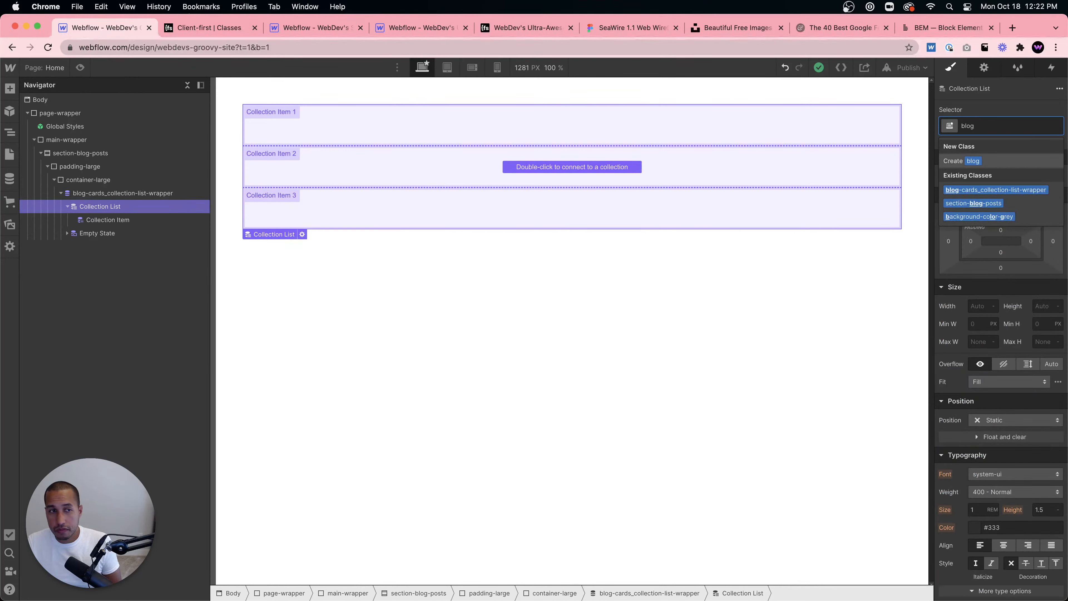
{"action": "type", "text": "-"}
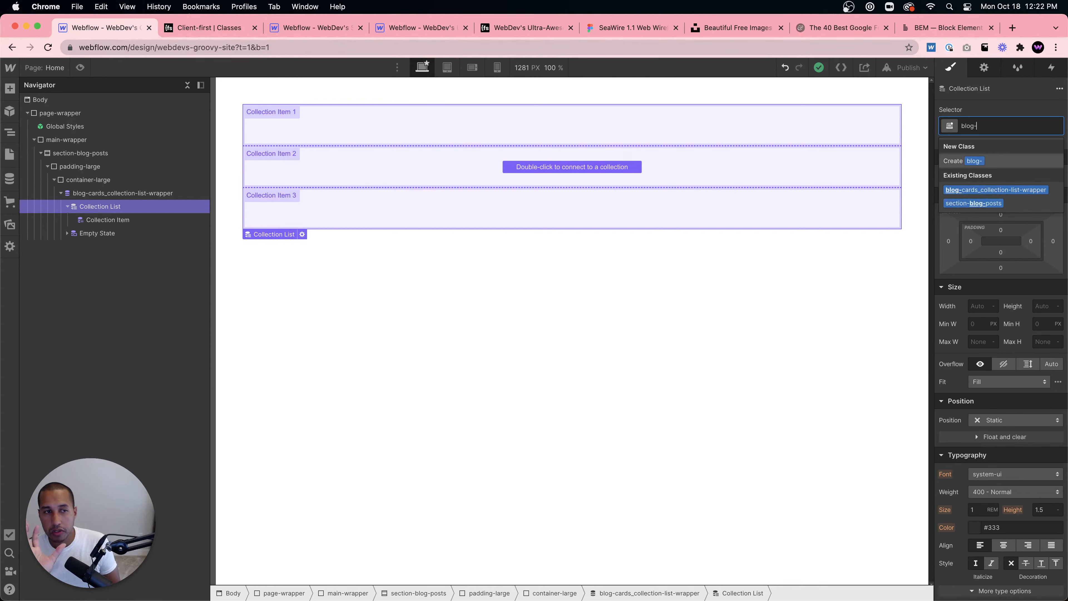
{"action": "type", "text": "post"}
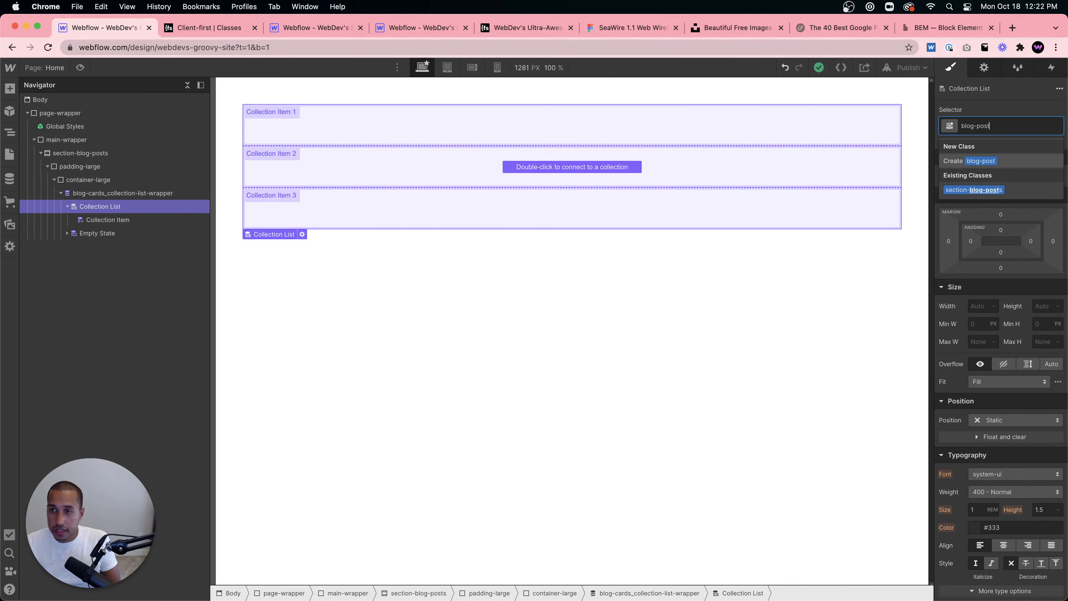
{"action": "type", "text": "s_col"}
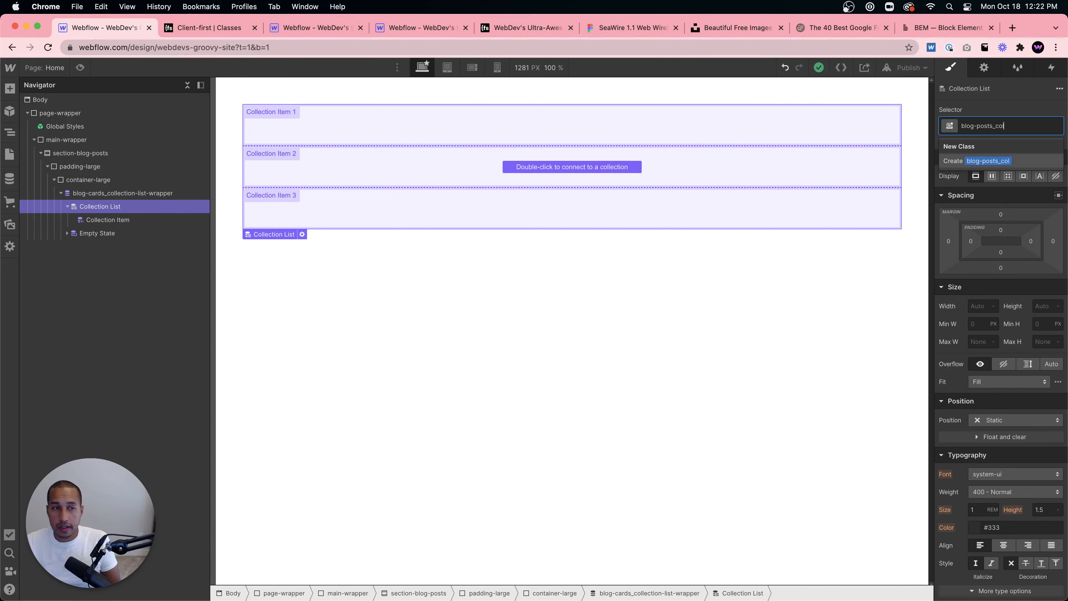
{"action": "type", "text": "lection-list"}
{"action": "key", "text": "Return"}
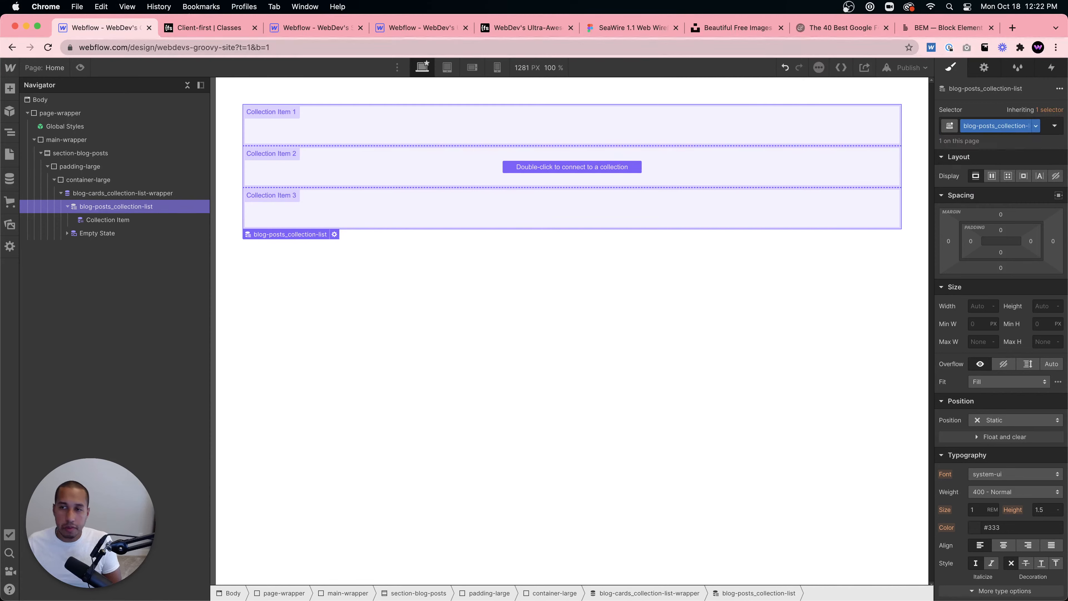
- Rename the wrapper's class to blog-posts_collection-list-wrapper
{"action": "left_click", "coordinate": [167, 193]}
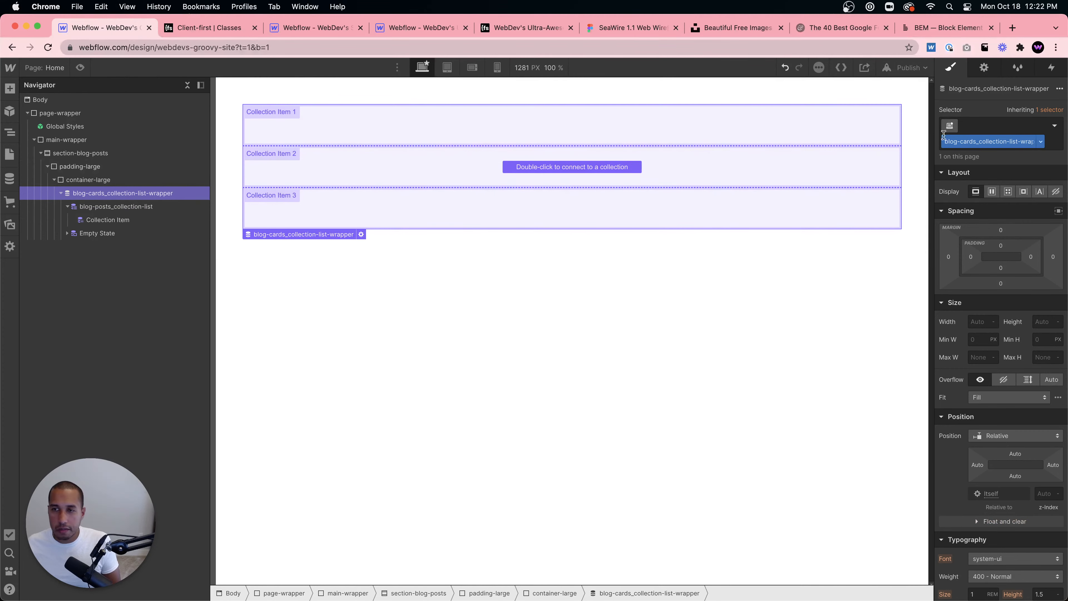
{"action": "double_click", "coordinate": [983, 142]}
{"action": "left_click", "coordinate": [976, 141]}
{"action": "double_click", "coordinate": [970, 142]}
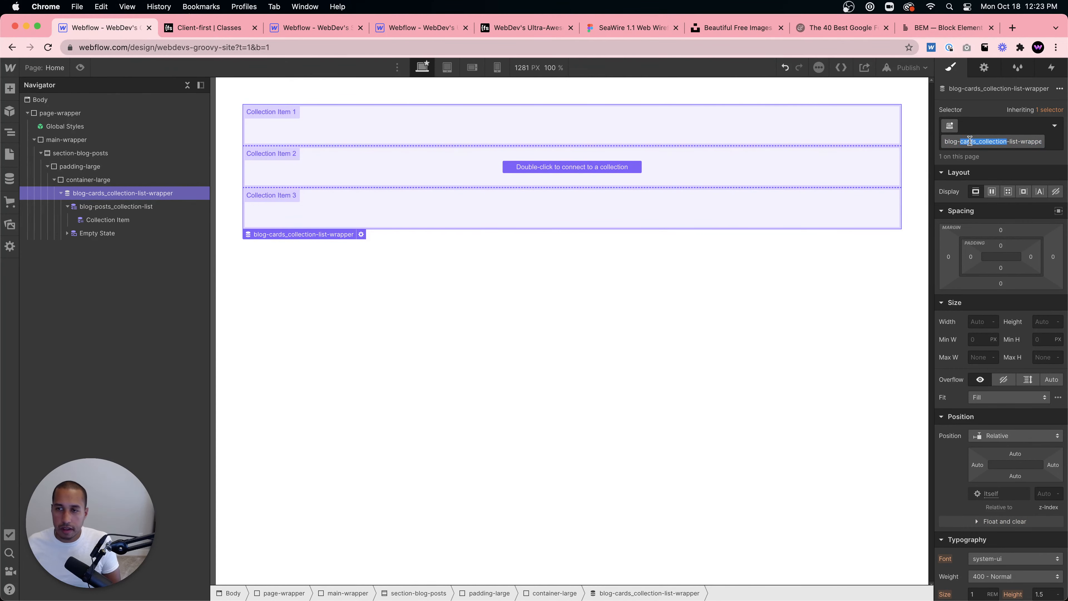
{"action": "left_click", "coordinate": [976, 142]}
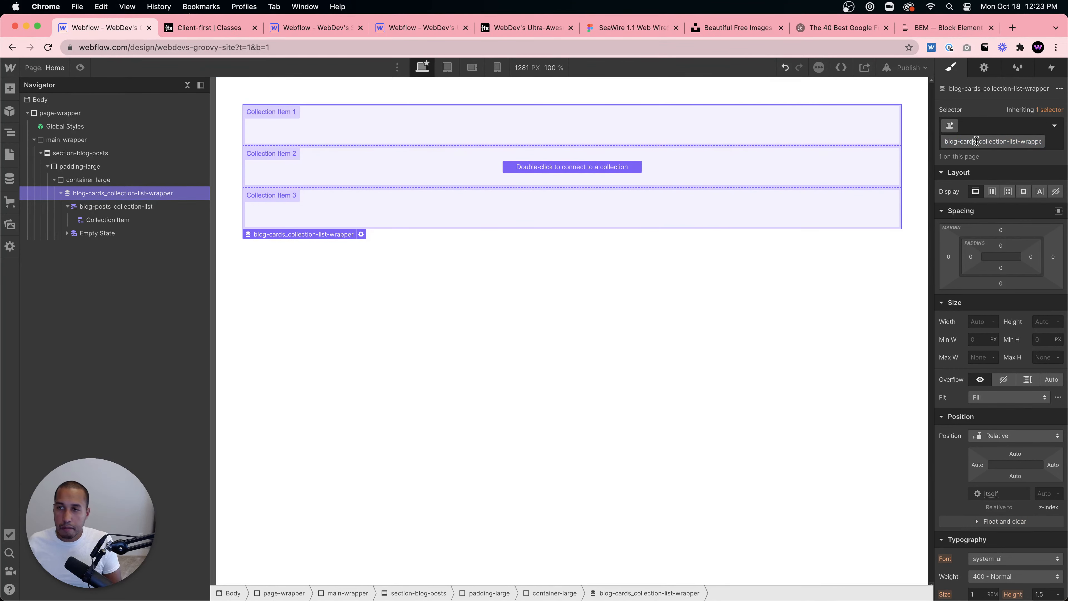
{"action": "left_click_drag", "start_coordinate": [976, 141], "coordinate": [961, 141]}
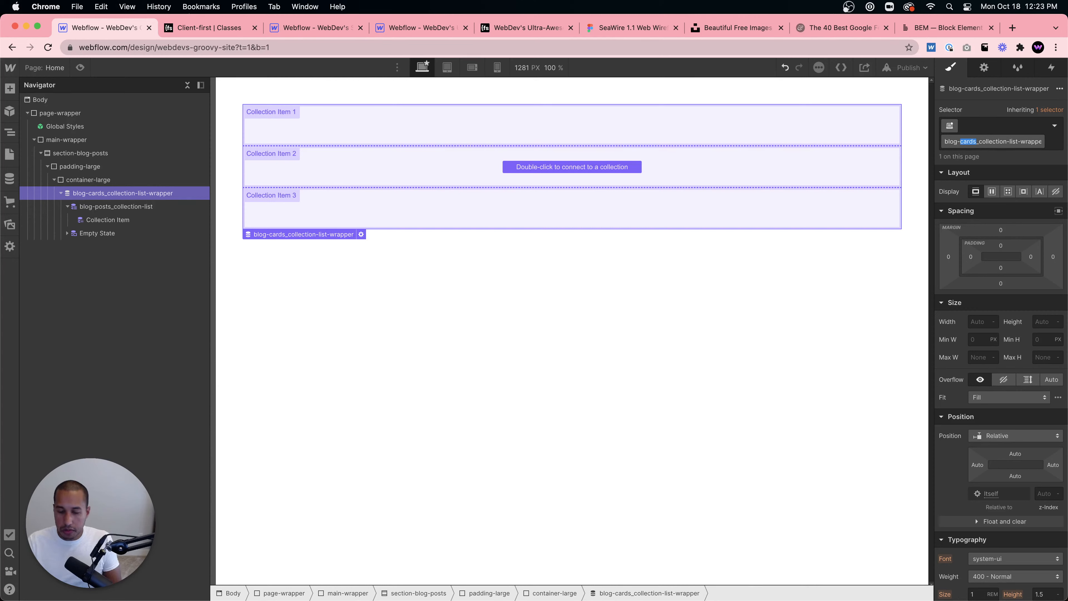
{"action": "type", "text": "posts"}
{"action": "key", "text": "Return"}
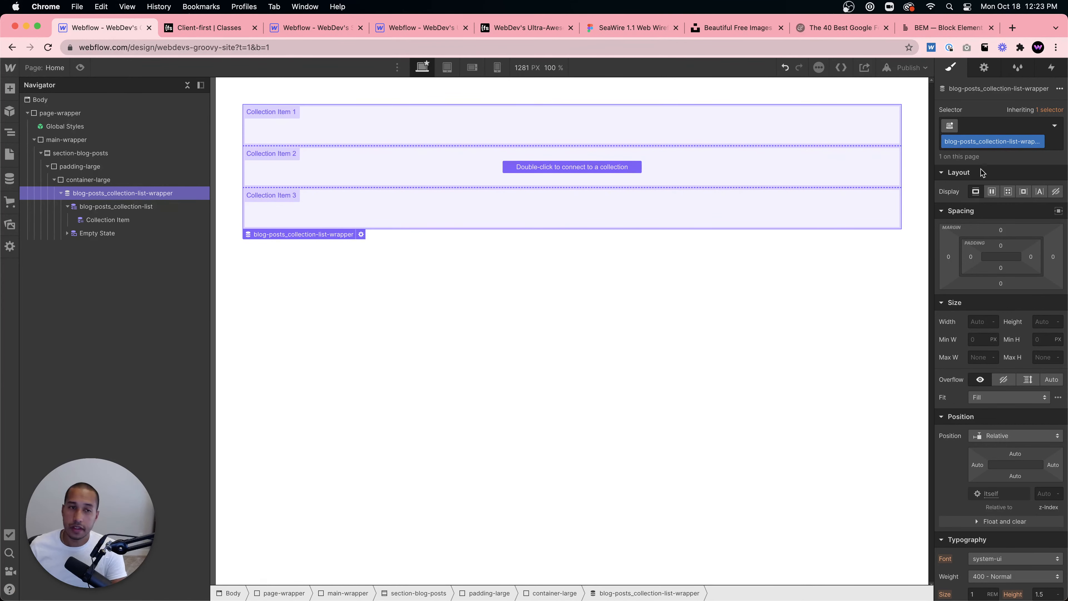
- Give the Collection Item the new class blog-posts_collection-item
{"action": "left_click", "coordinate": [142, 219]}
{"action": "left_click", "coordinate": [1013, 126]}
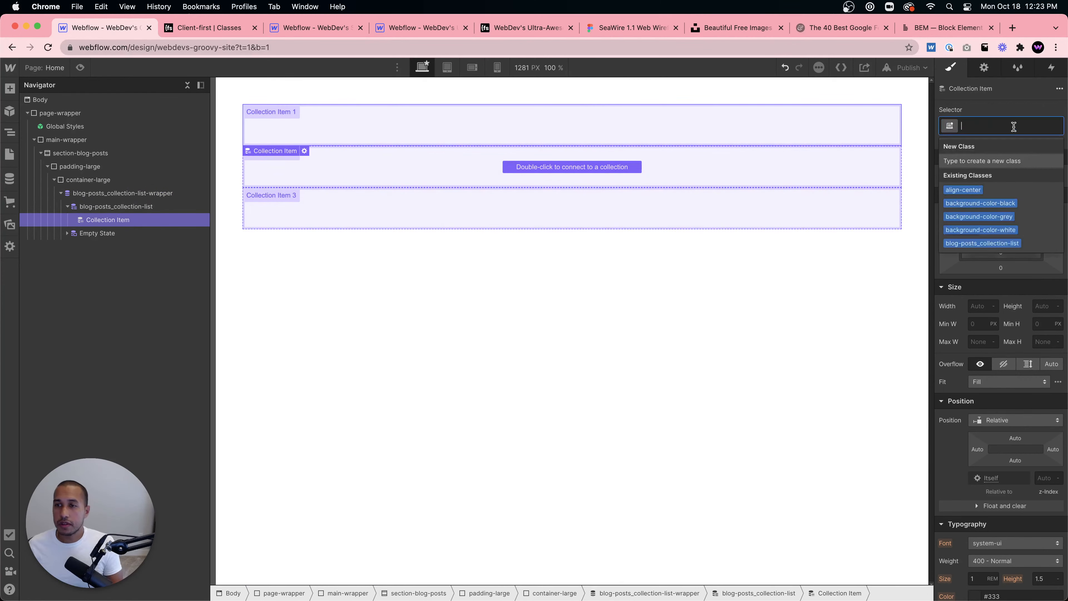
{"action": "type", "text": "blog-co"}
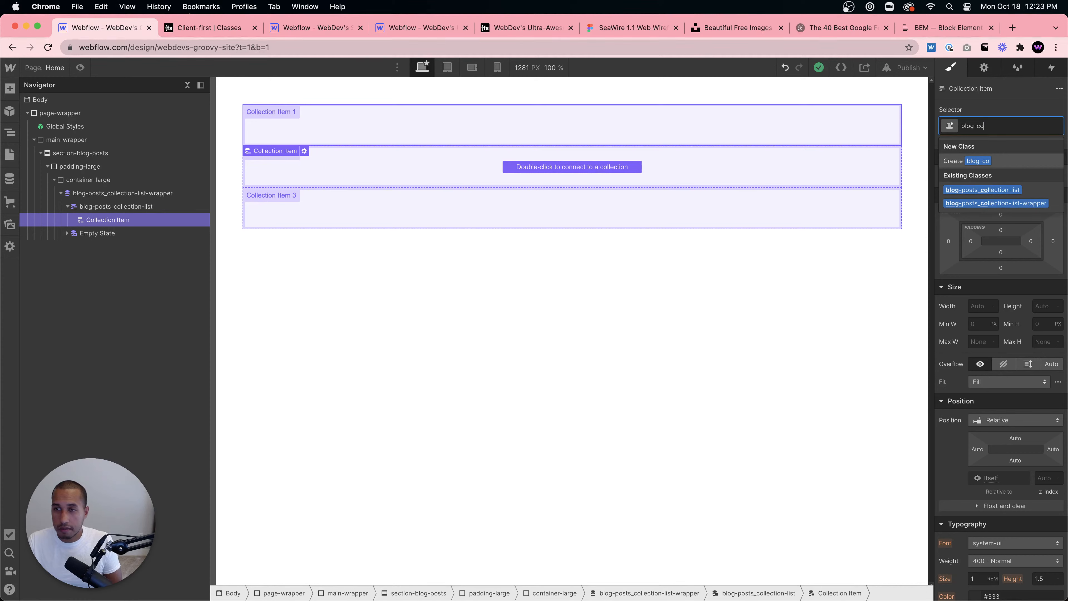
{"action": "key", "text": "BackSpace"}
{"action": "key", "text": "BackSpace"}
{"action": "type", "text": "posts_"}
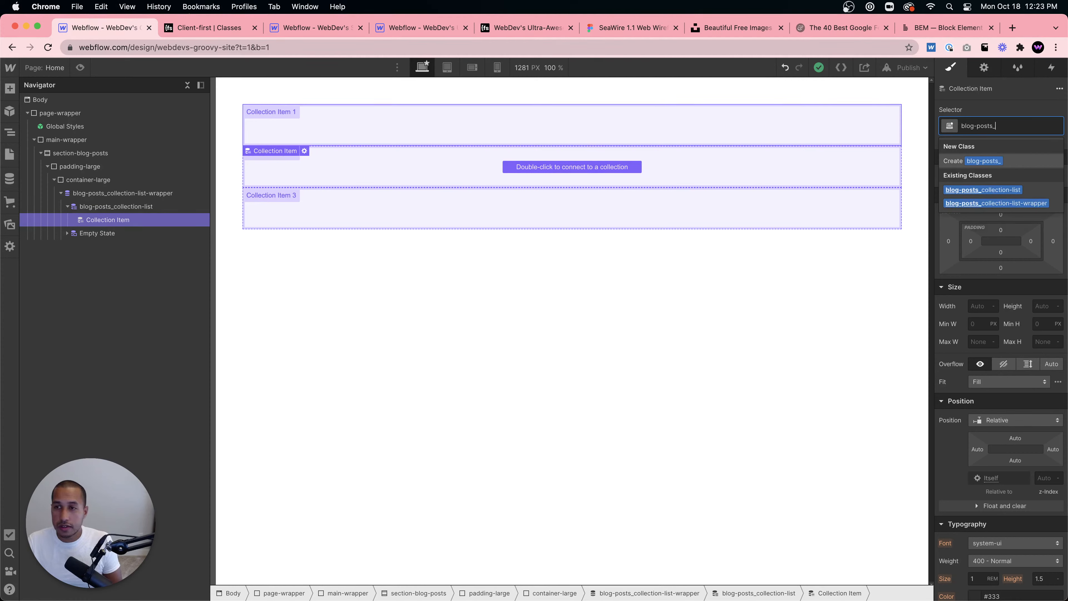
{"action": "type", "text": "collectio"}
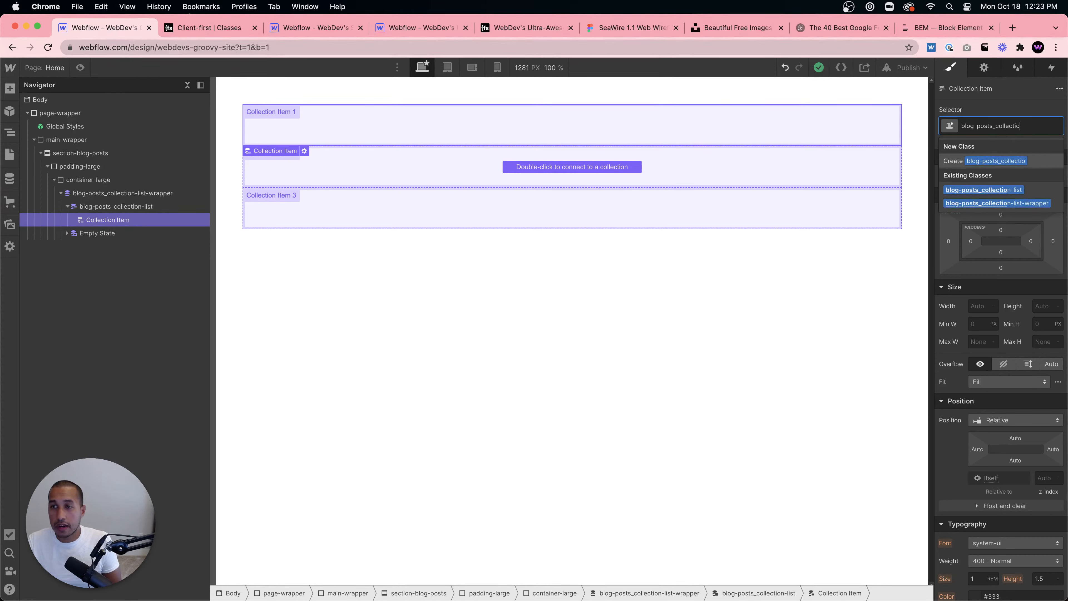
{"action": "type", "text": "n-item"}
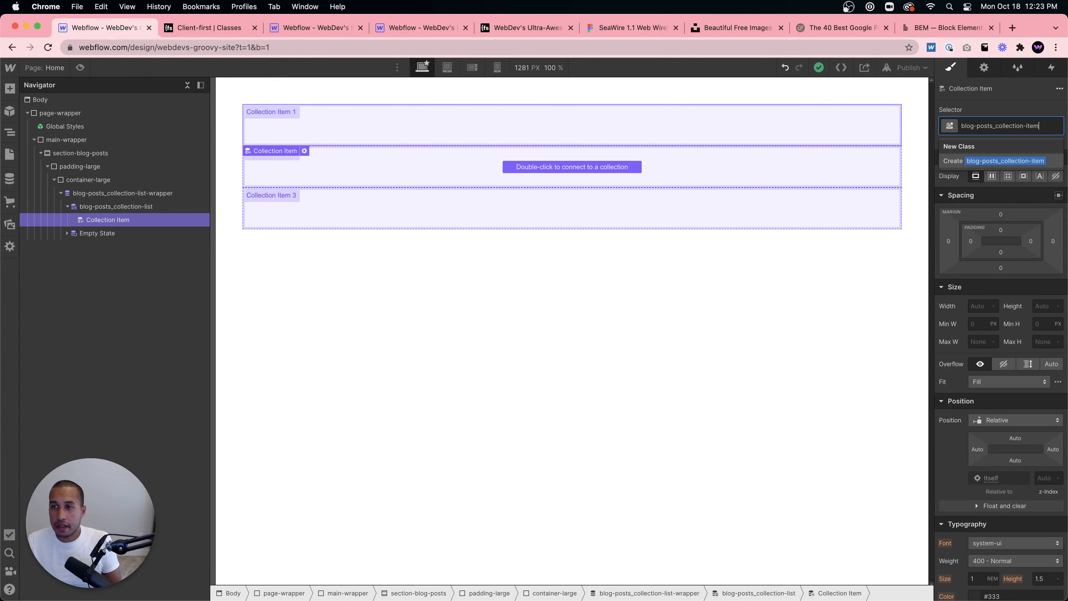
{"action": "key", "text": "Return"}
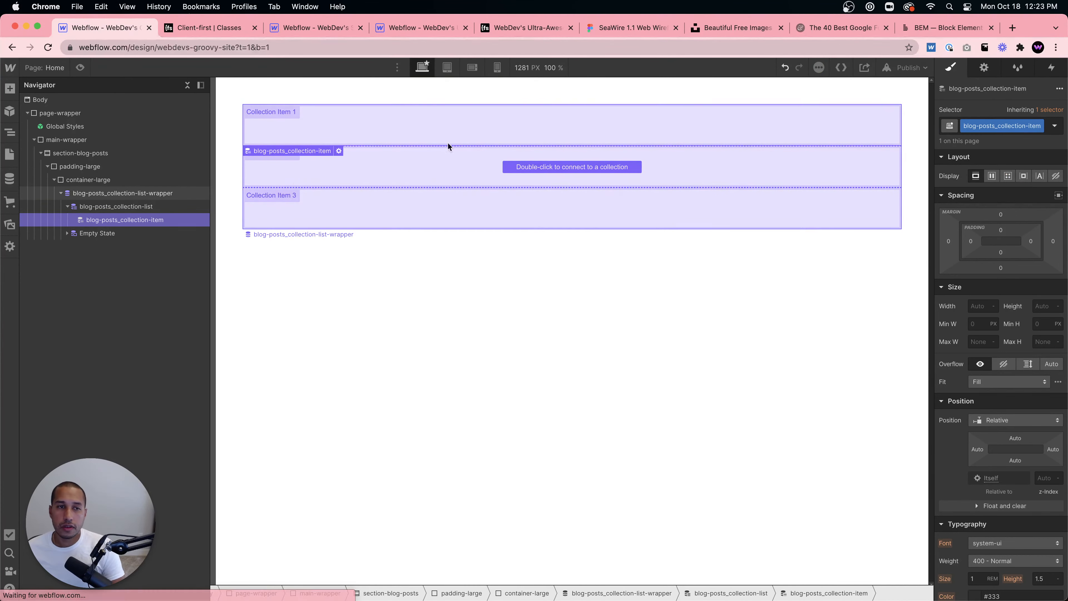
- Review the renamed wrapper, list and item elements in the navigator
{"action": "left_click", "coordinate": [135, 208]}
{"action": "left_click", "coordinate": [138, 192]}
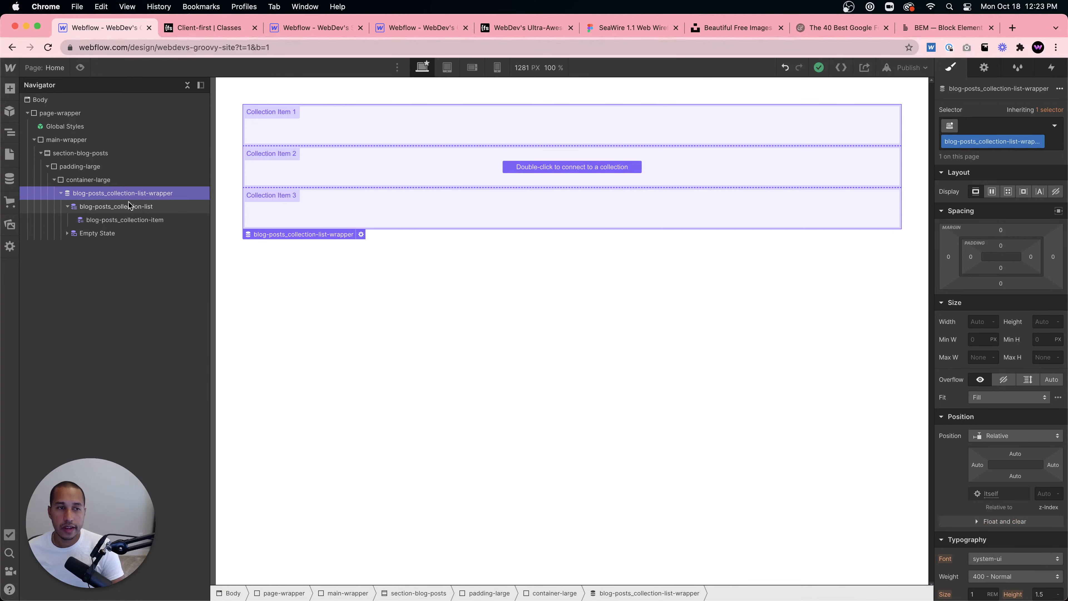
{"action": "left_click", "coordinate": [128, 204]}
{"action": "left_click", "coordinate": [122, 218]}
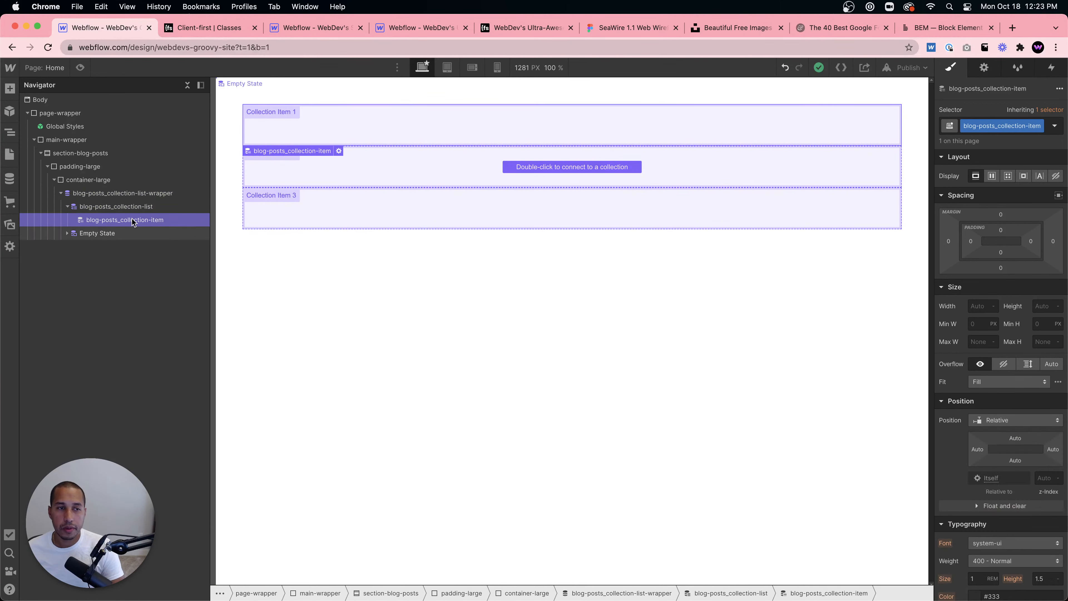
{"action": "left_click", "coordinate": [151, 196]}
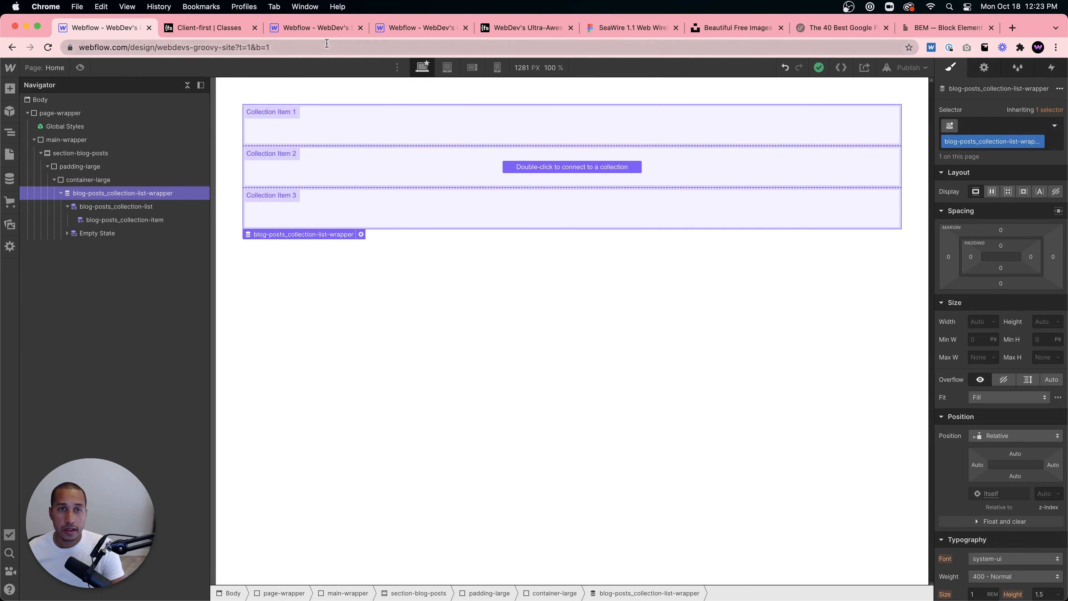
- Inspect the home-header component structure in the reference project, then return
{"action": "left_click", "coordinate": [317, 27]}
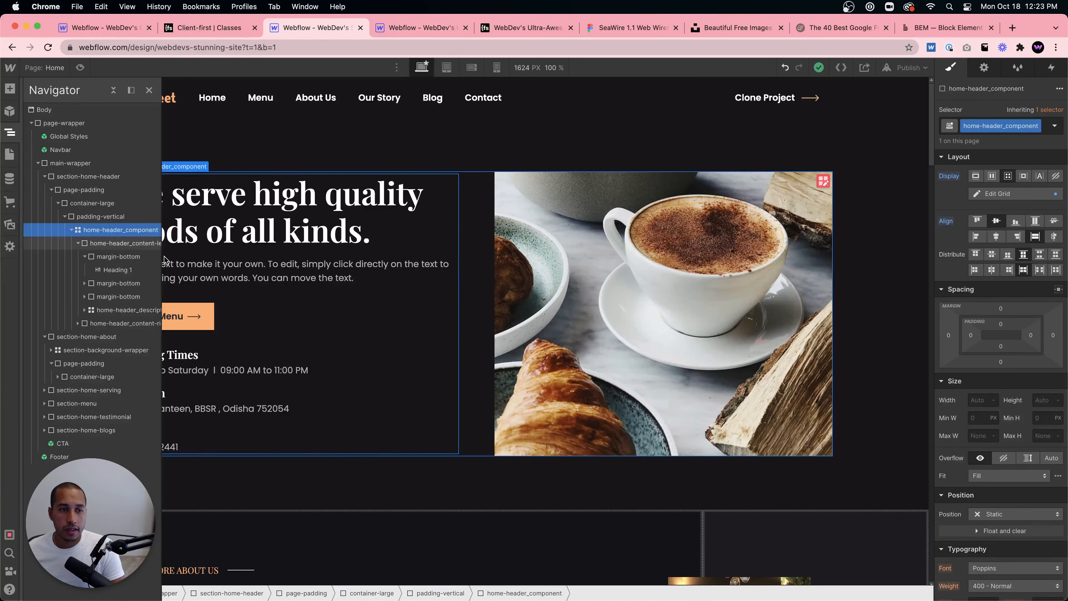
{"action": "scroll", "coordinate": [127, 231], "scroll_direction": "right", "scroll_amount": 2}
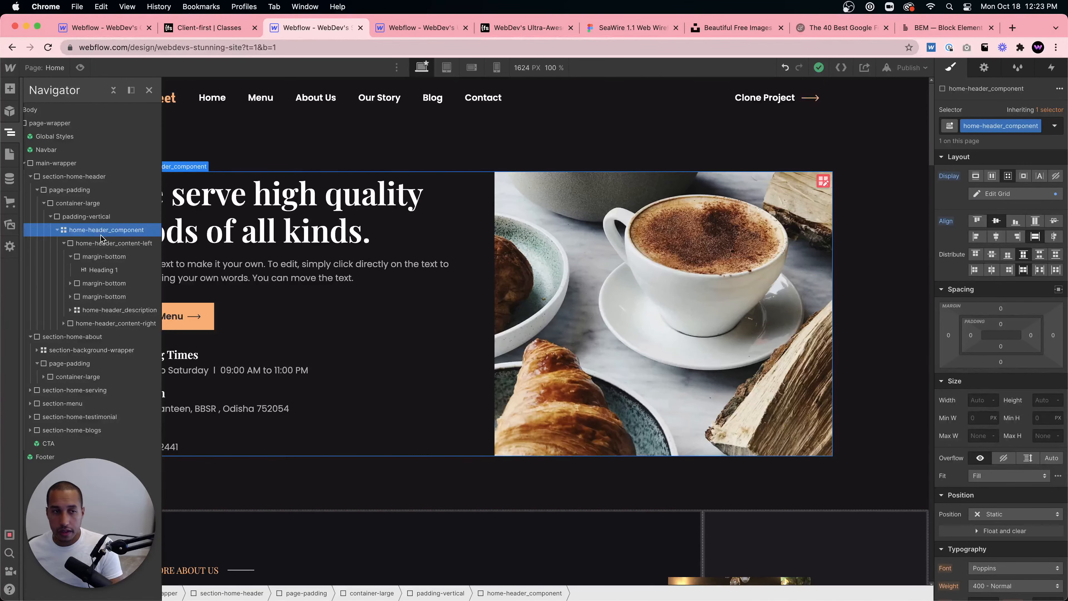
{"action": "left_click", "coordinate": [114, 248]}
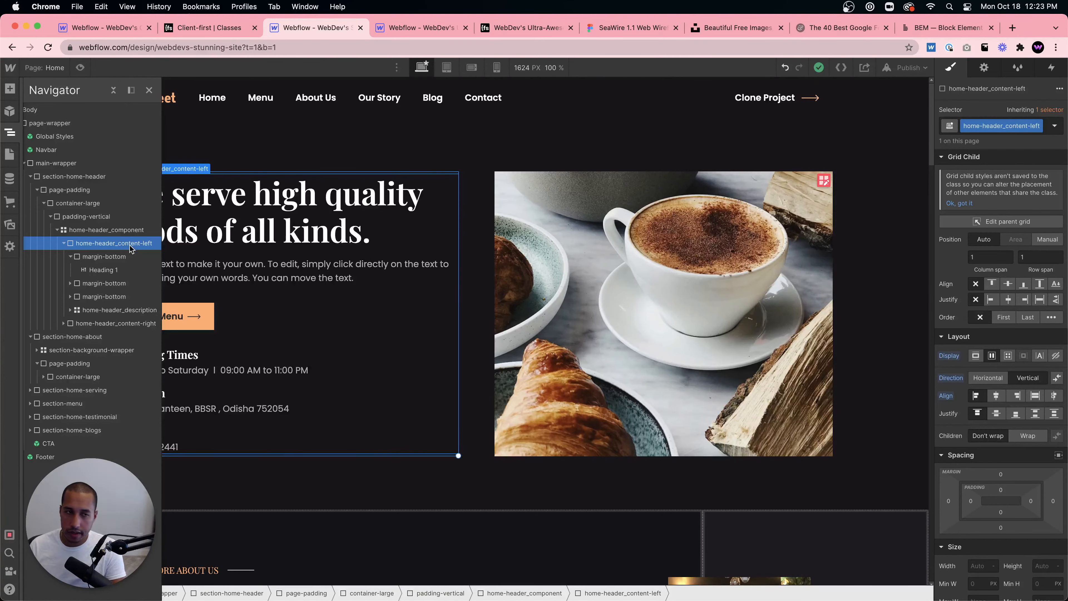
{"action": "left_click", "coordinate": [118, 27]}
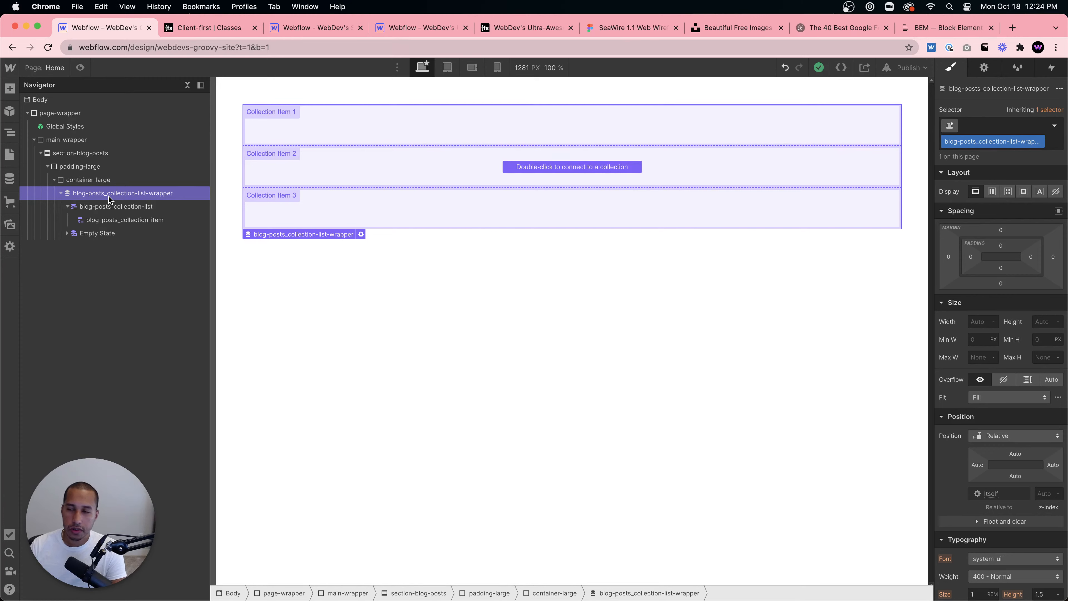
- Connect the collection list wrapper to the Blog Posts collection as its source
{"action": "left_click", "coordinate": [110, 220]}
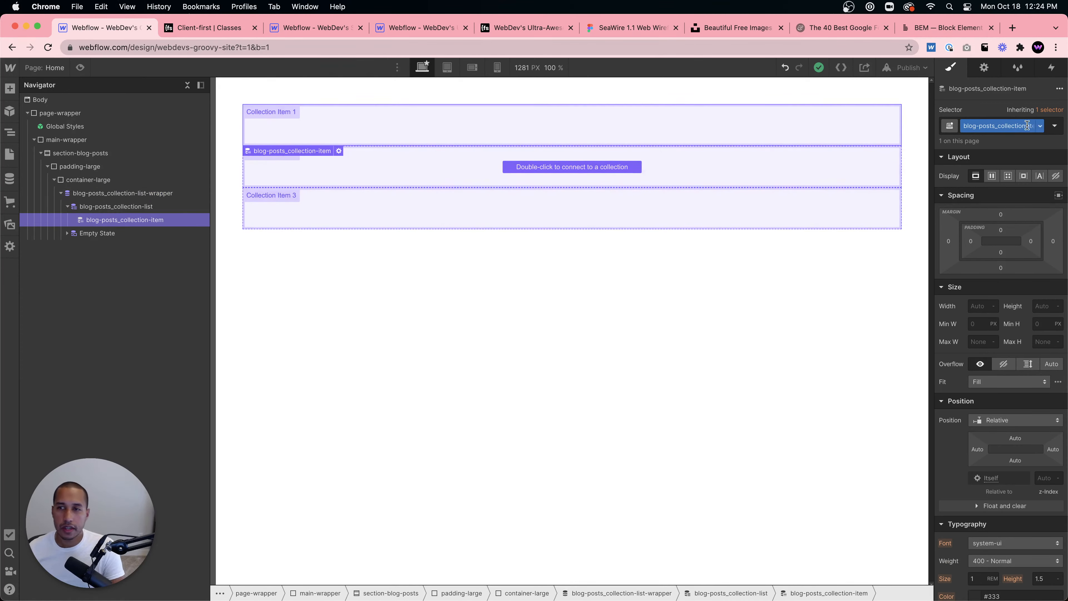
{"action": "left_click", "coordinate": [121, 206]}
{"action": "left_click", "coordinate": [985, 68]}
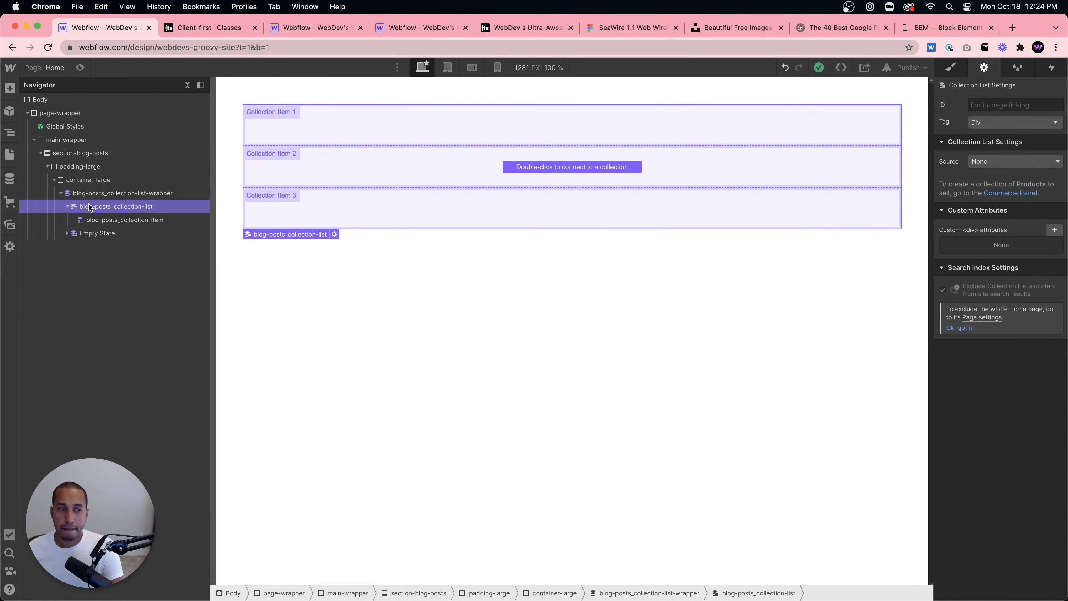
{"action": "left_click", "coordinate": [138, 192]}
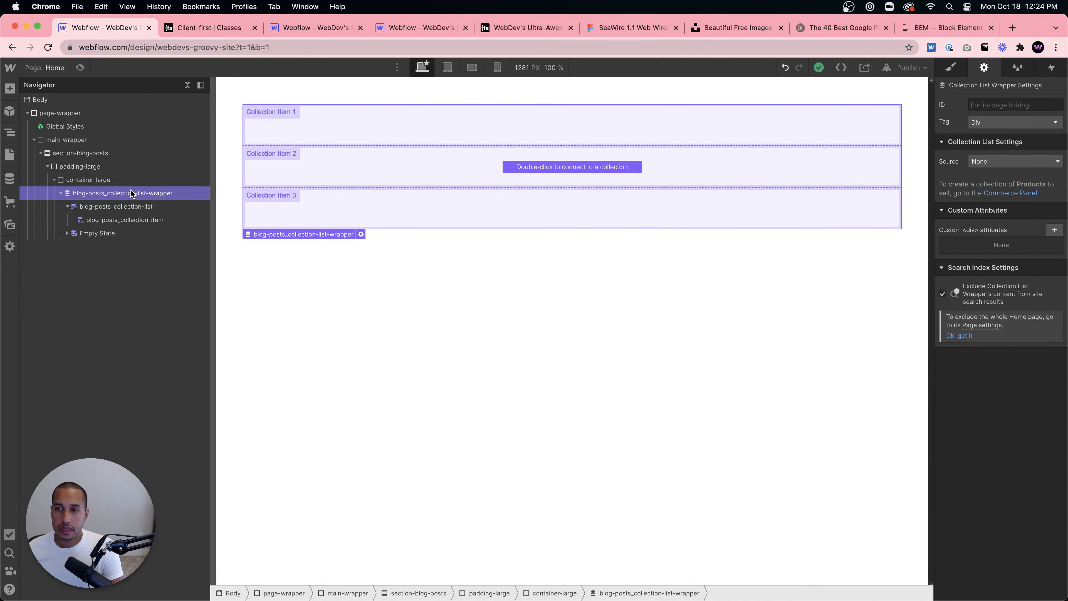
{"action": "left_click", "coordinate": [360, 234]}
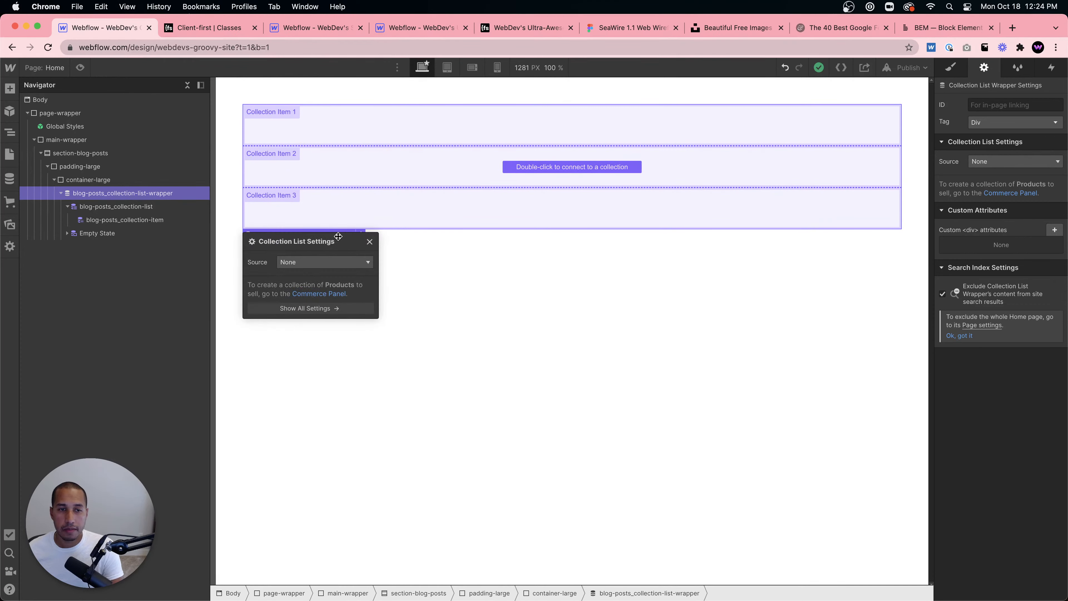
{"action": "left_click", "coordinate": [324, 263]}
{"action": "left_click", "coordinate": [297, 296]}
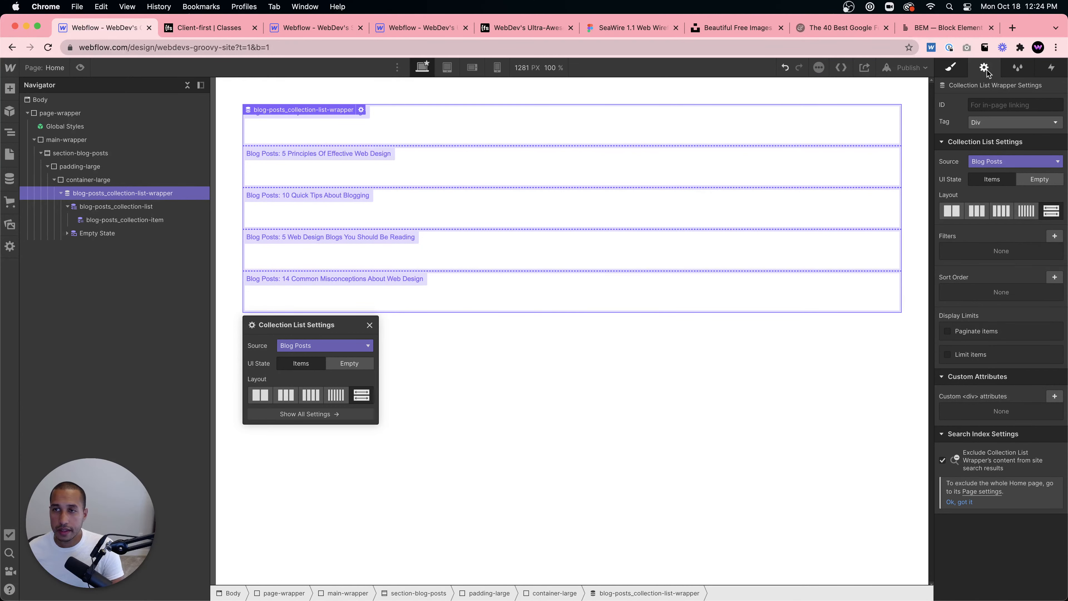
- Limit the collection list to show 1 item
{"action": "left_click", "coordinate": [950, 67]}
{"action": "left_click", "coordinate": [986, 68]}
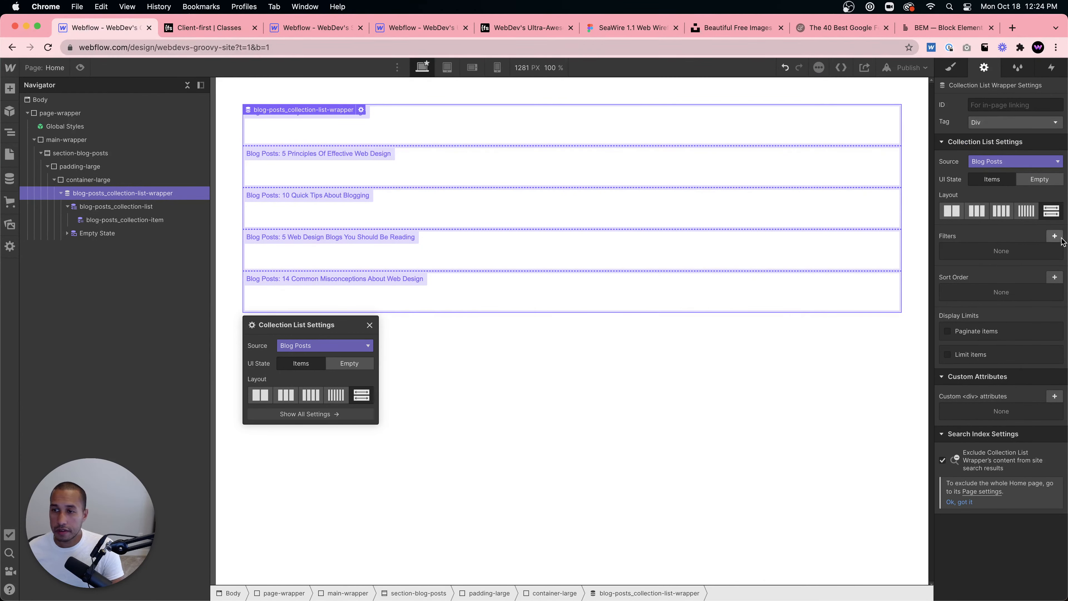
{"action": "left_click", "coordinate": [948, 355]}
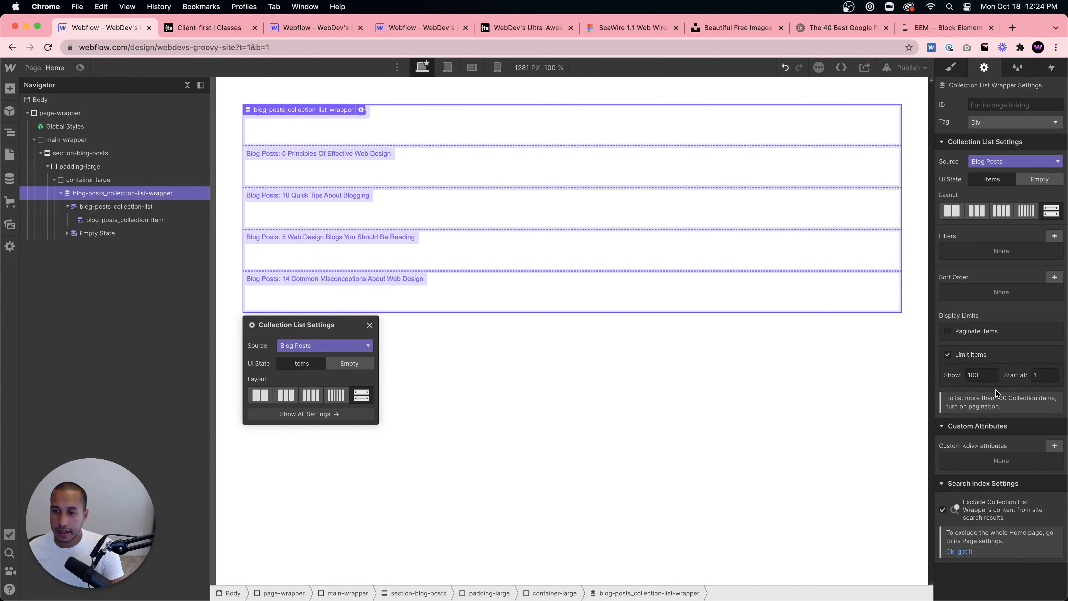
{"action": "double_click", "coordinate": [976, 376]}
{"action": "type", "text": "1"}
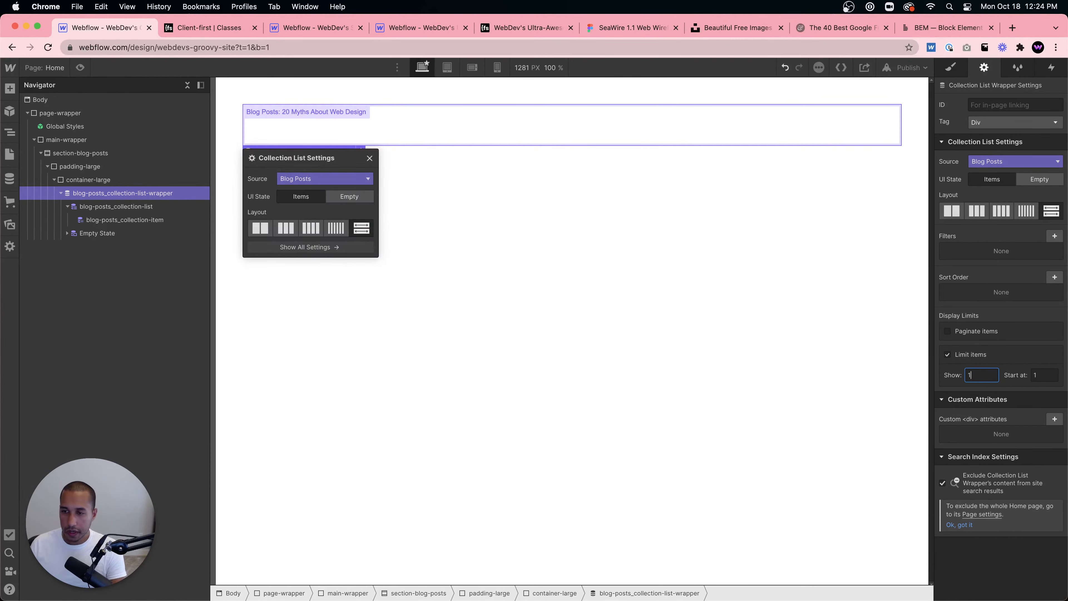
{"action": "key", "text": "Return"}
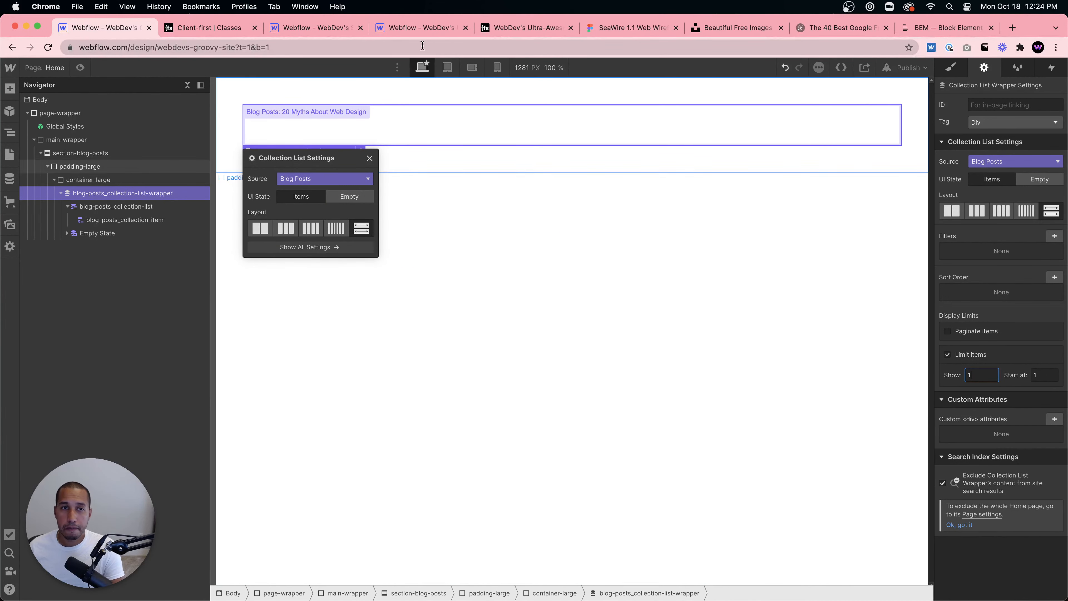
- Review the live reference site's latest news layout of featured and card blog posts
{"action": "left_click", "coordinate": [509, 27]}
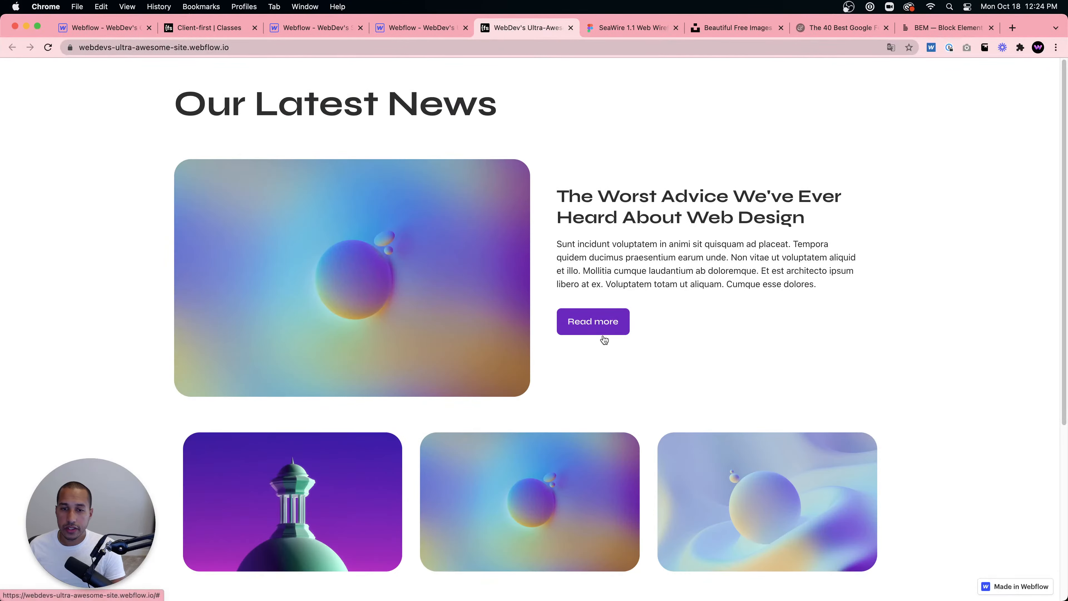
{"action": "scroll", "coordinate": [623, 343], "scroll_direction": "down", "scroll_amount": 3}
{"action": "scroll", "coordinate": [623, 344], "scroll_direction": "down", "scroll_amount": 4}
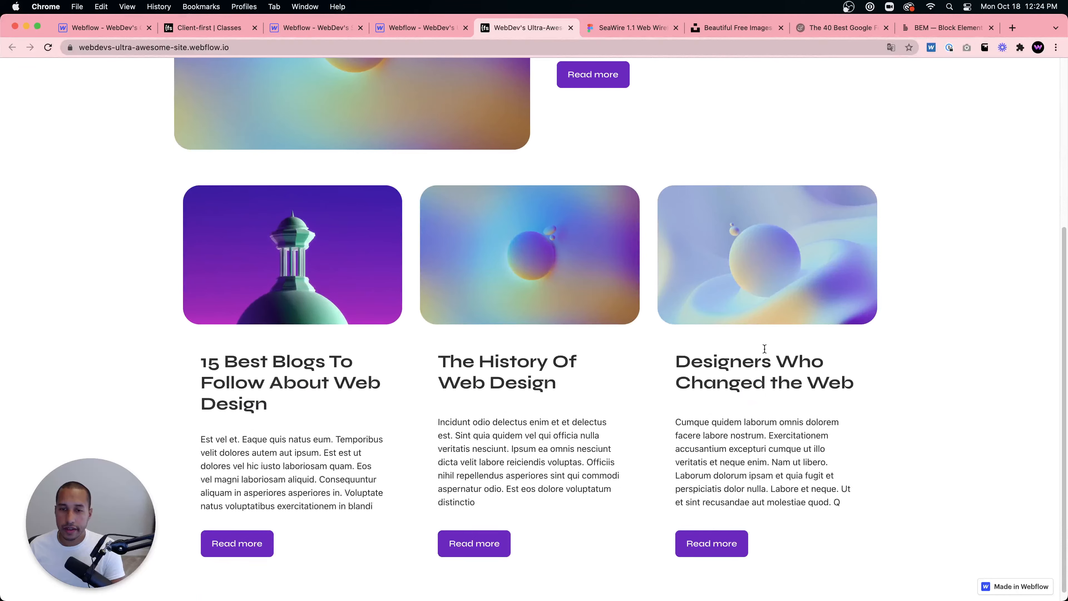
{"action": "scroll", "coordinate": [357, 282], "scroll_direction": "up", "scroll_amount": 7}
{"action": "scroll", "coordinate": [652, 339], "scroll_direction": "down", "scroll_amount": 5}
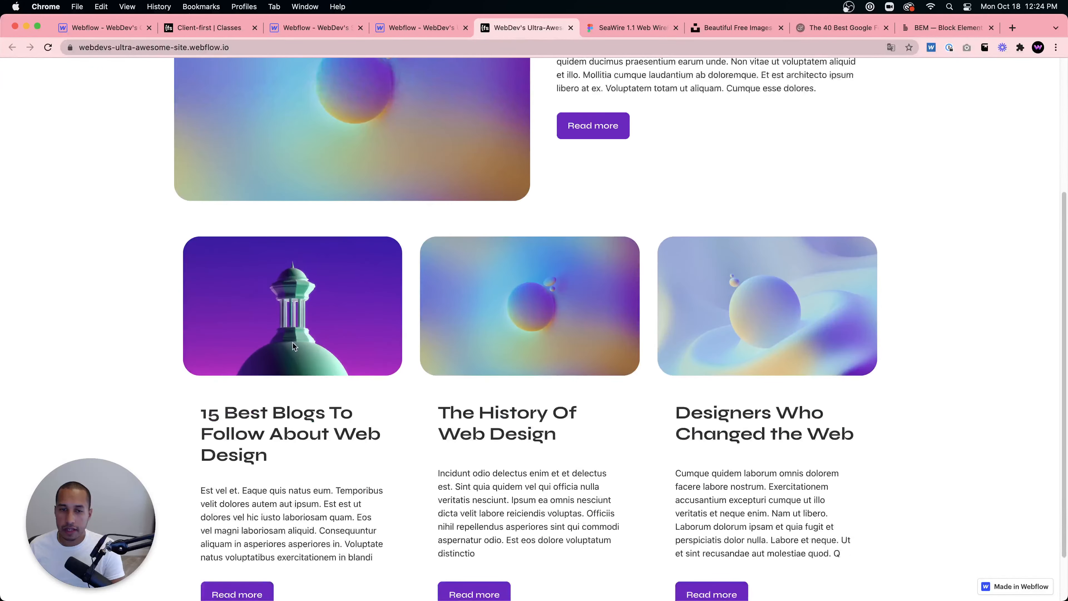
{"action": "scroll", "coordinate": [752, 364], "scroll_direction": "up", "scroll_amount": 5}
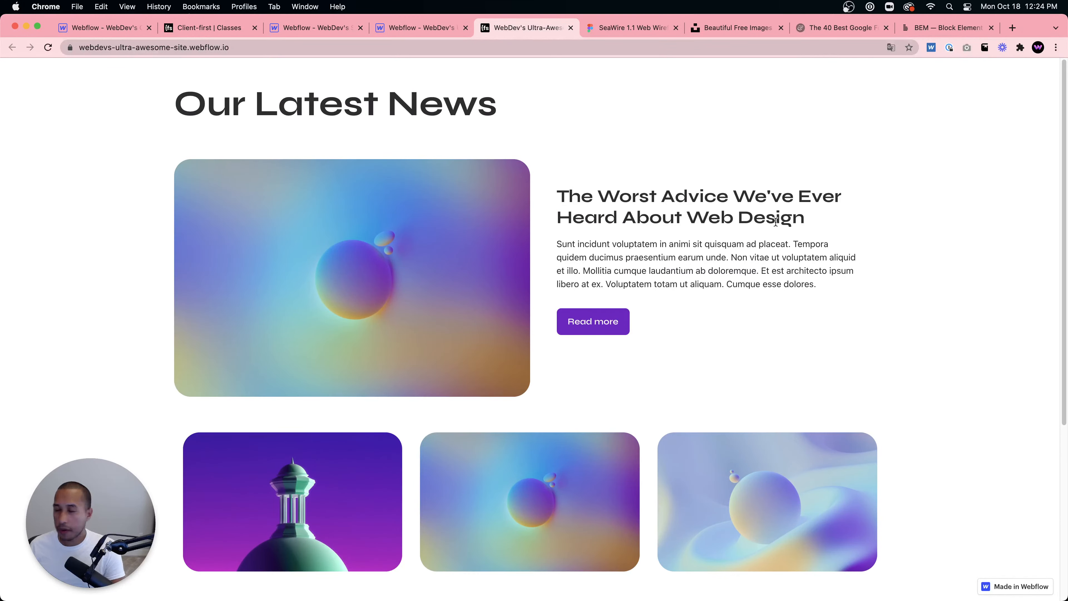
{"action": "left_click", "coordinate": [308, 29]}
{"action": "left_click", "coordinate": [105, 27]}
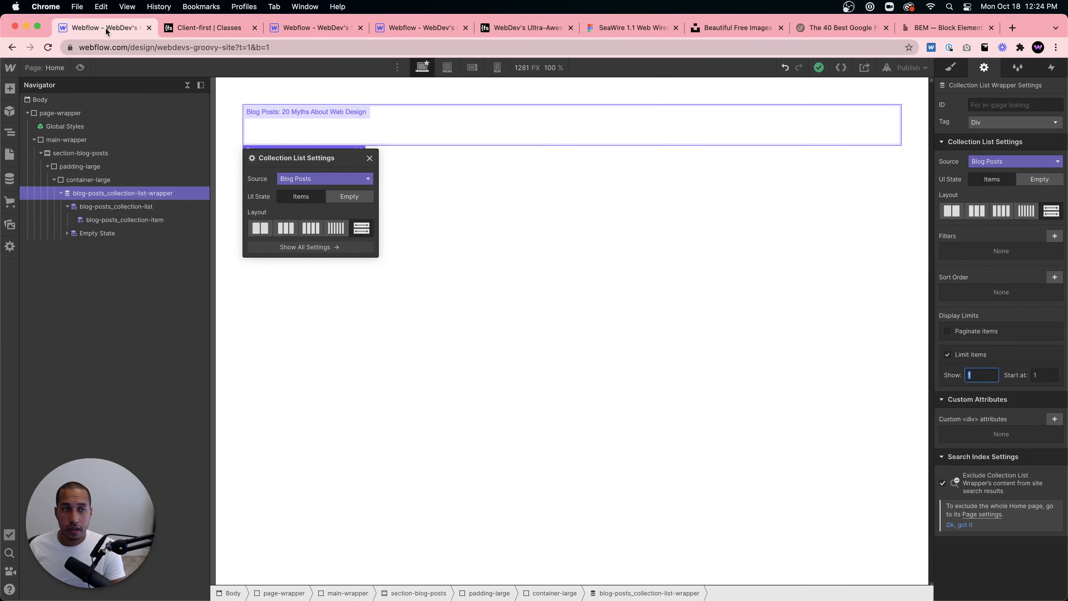
- Add a Div Block inside the collection item and give it the new class blog-posts_content-left
{"action": "left_click", "coordinate": [398, 131]}
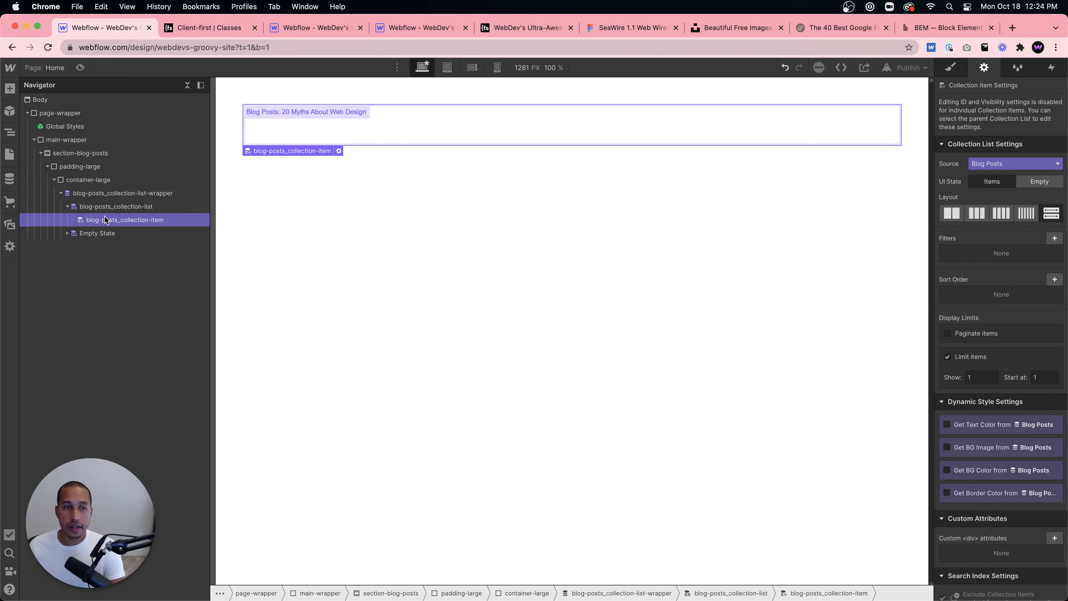
{"action": "key", "text": "super+e"}
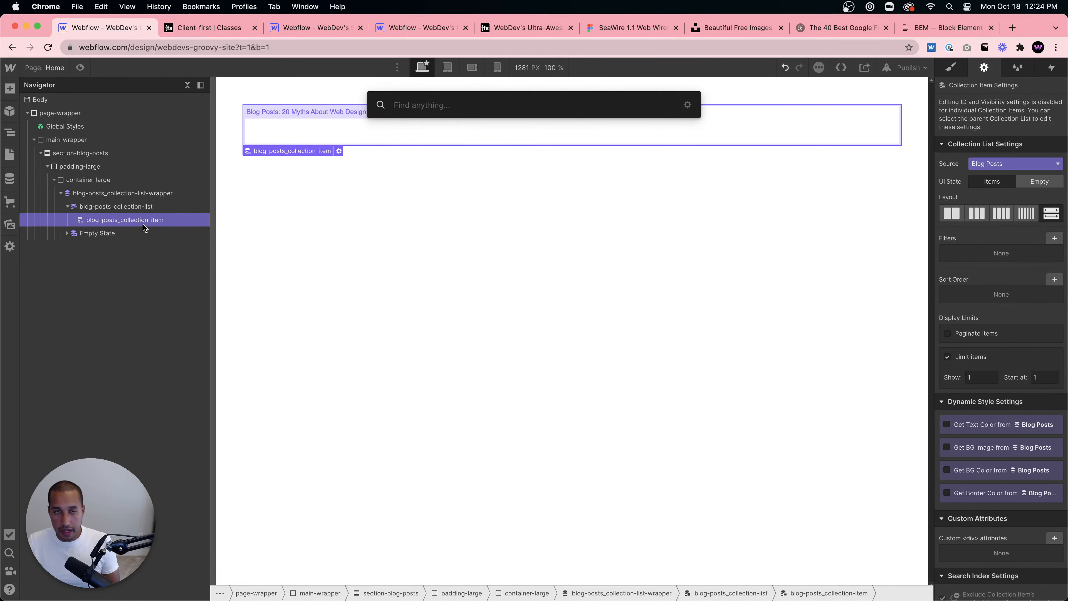
{"action": "type", "text": "div"}
{"action": "key", "text": "Return"}
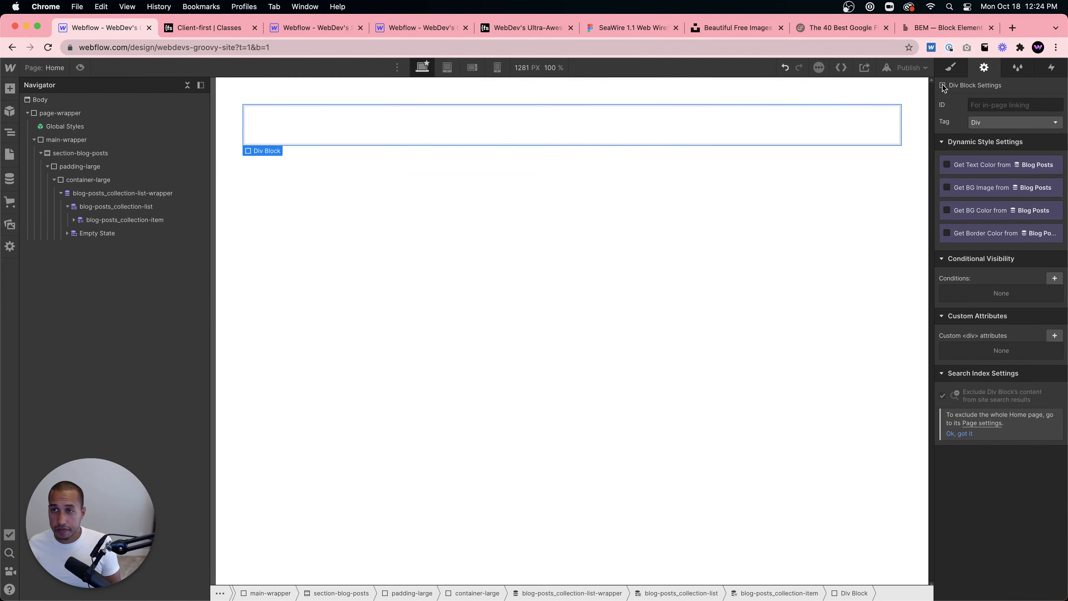
{"action": "left_click", "coordinate": [969, 126]}
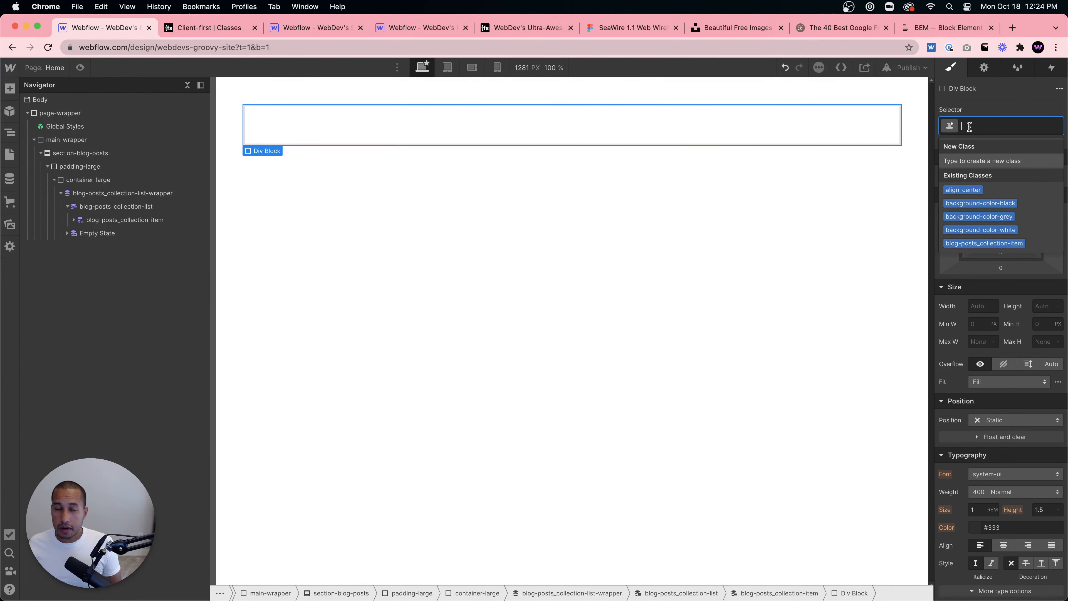
{"action": "left_click", "coordinate": [314, 28]}
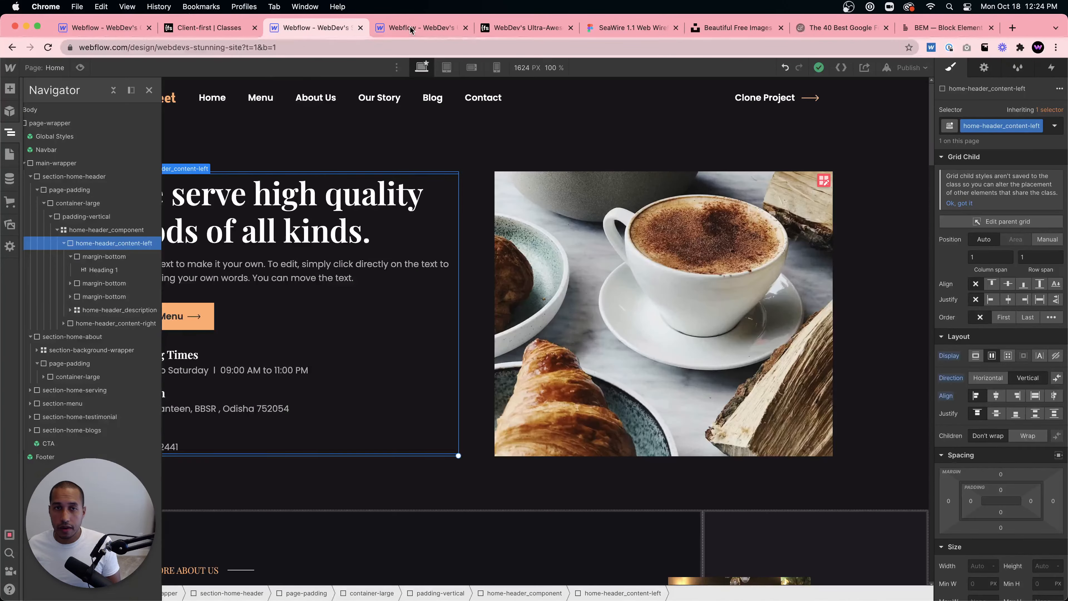
{"action": "left_click", "coordinate": [416, 27]}
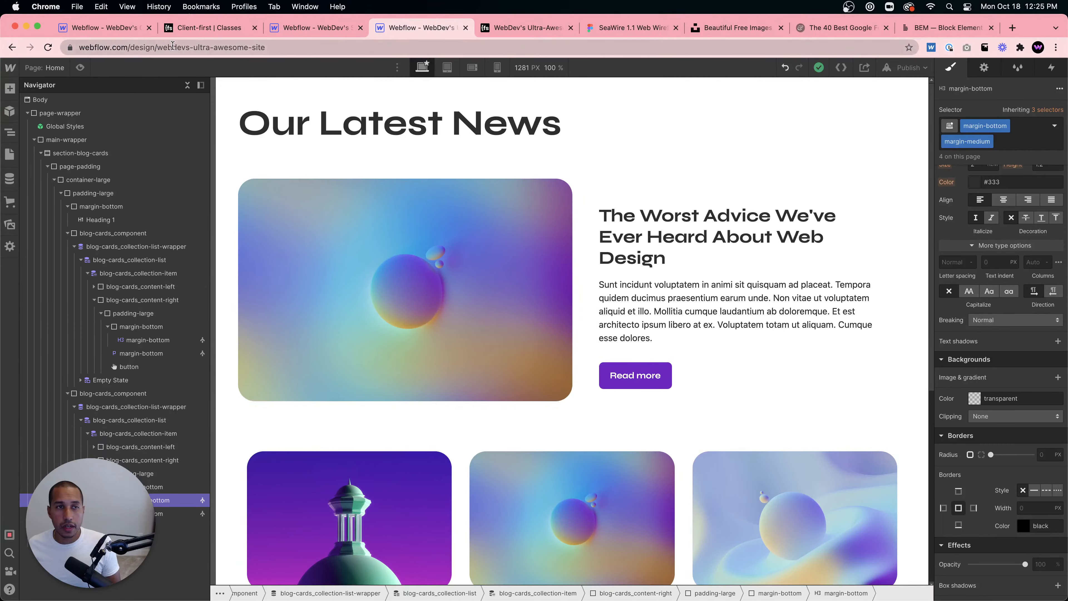
{"action": "left_click", "coordinate": [104, 31]}
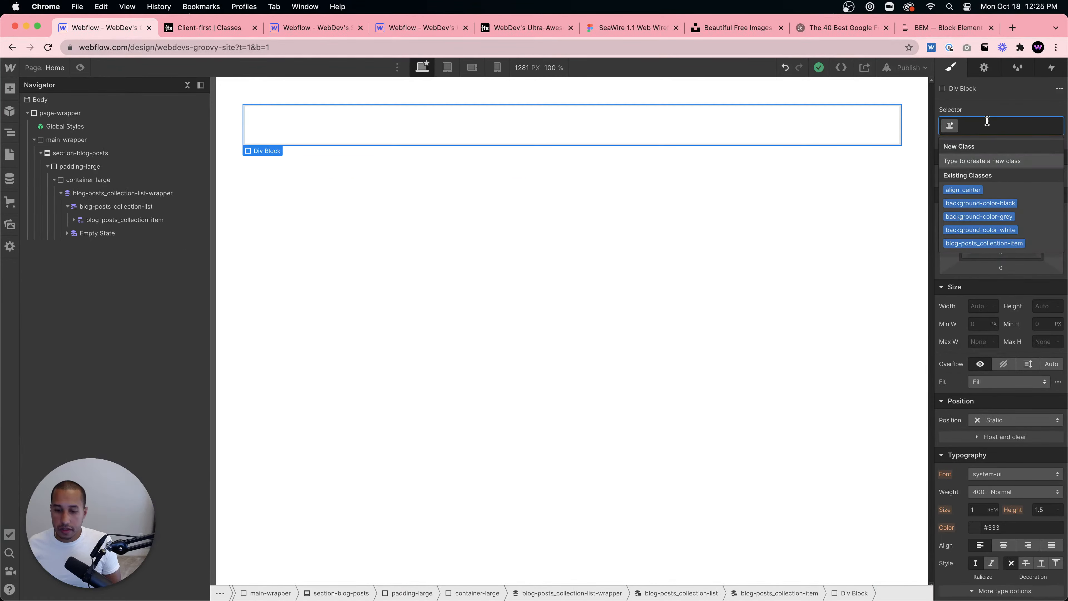
{"action": "type", "text": "blog-posts_"}
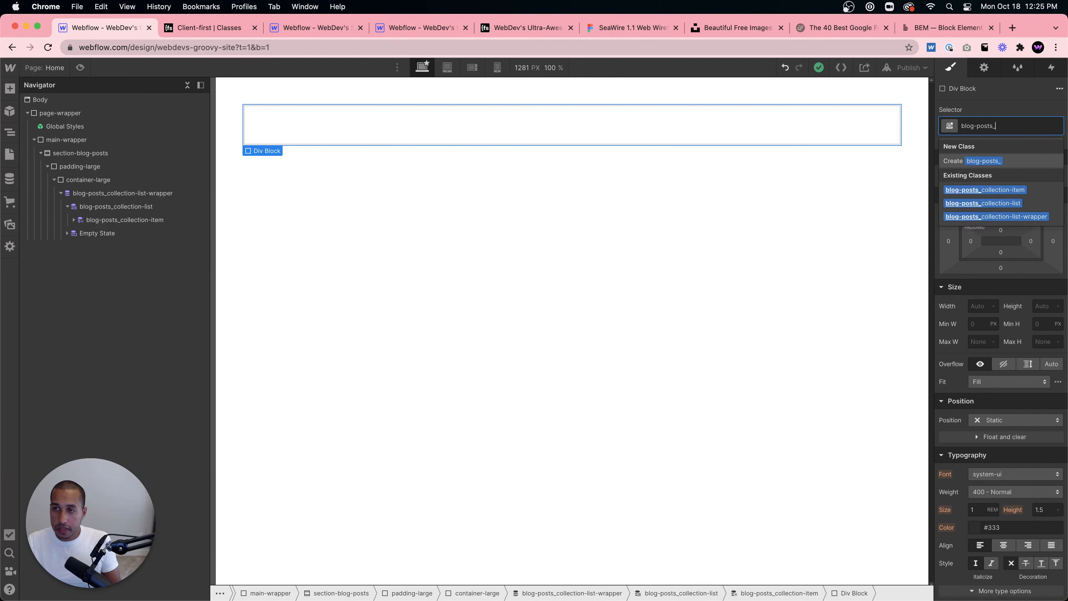
{"action": "type", "text": "content-left"}
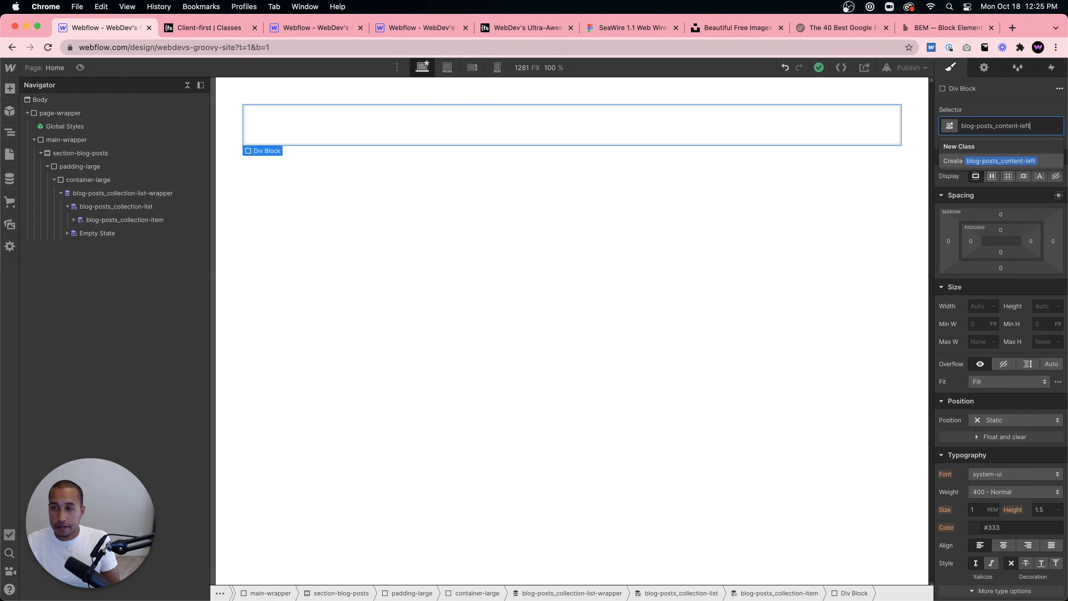
{"action": "key", "text": "Return"}
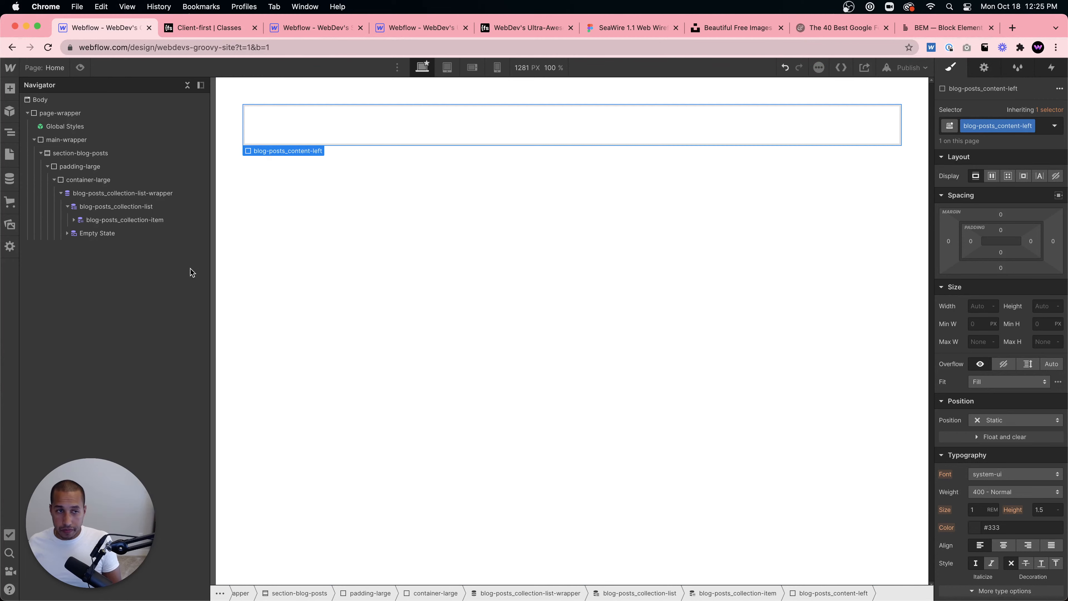
- Add a second Div Block inside the collection item with the new class blog-posts_content-right
{"action": "left_click", "coordinate": [73, 219]}
{"action": "left_click", "coordinate": [126, 221]}
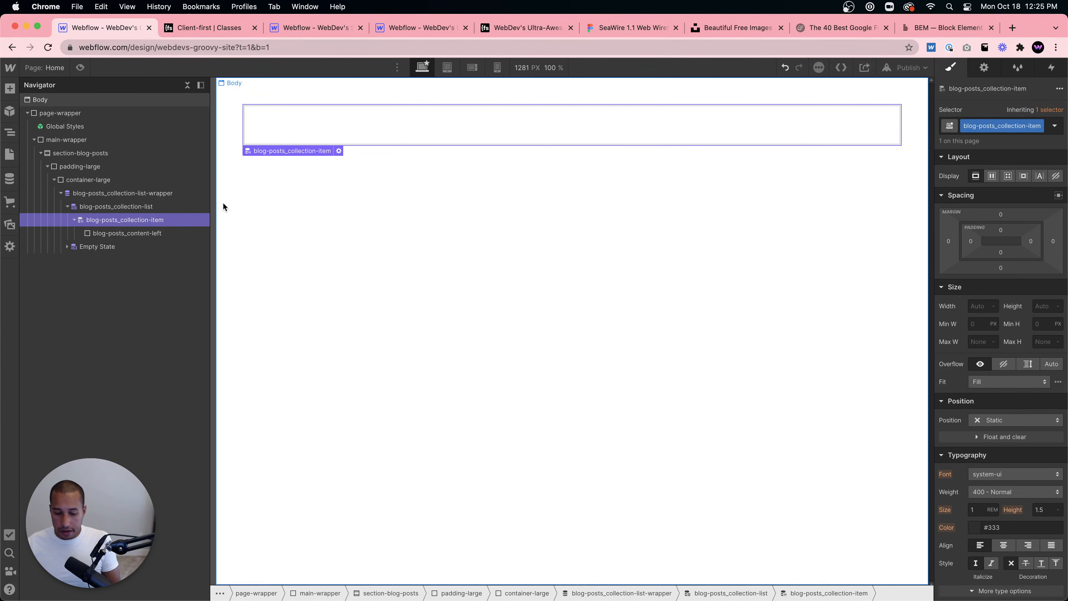
{"action": "key", "text": "super+e"}
{"action": "type", "text": "div"}
{"action": "key", "text": "Return"}
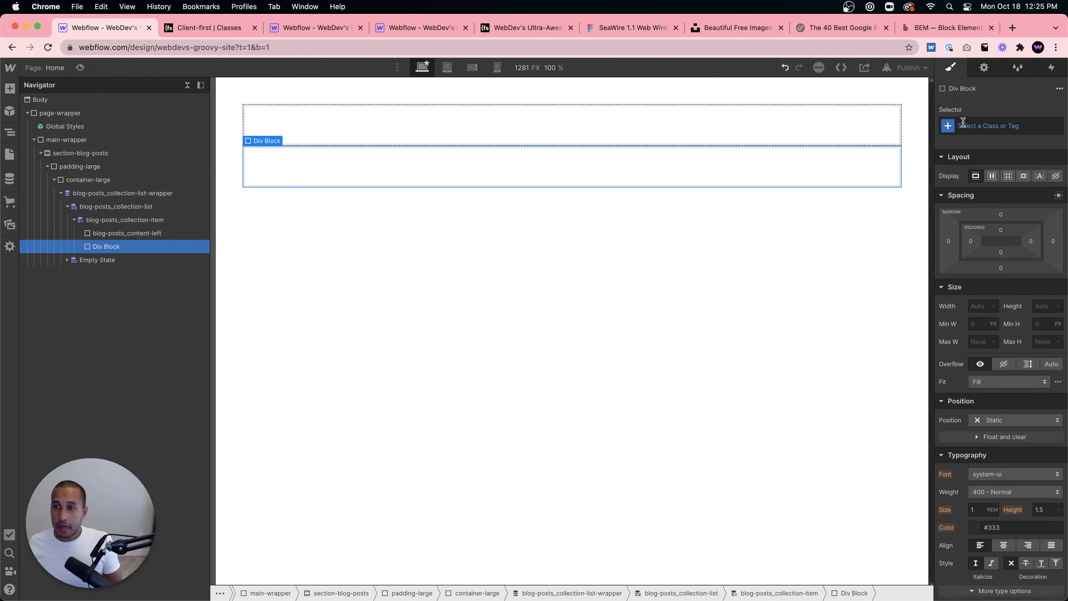
{"action": "key", "text": "super+Return"}
{"action": "type", "text": "blog-posts"}
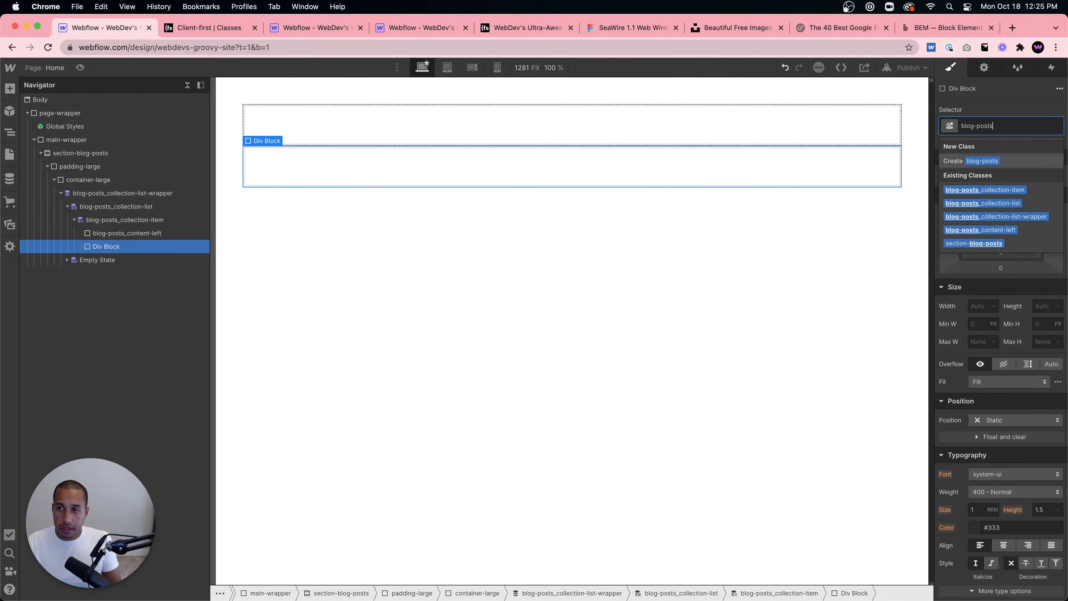
{"action": "type", "text": "_content-right"}
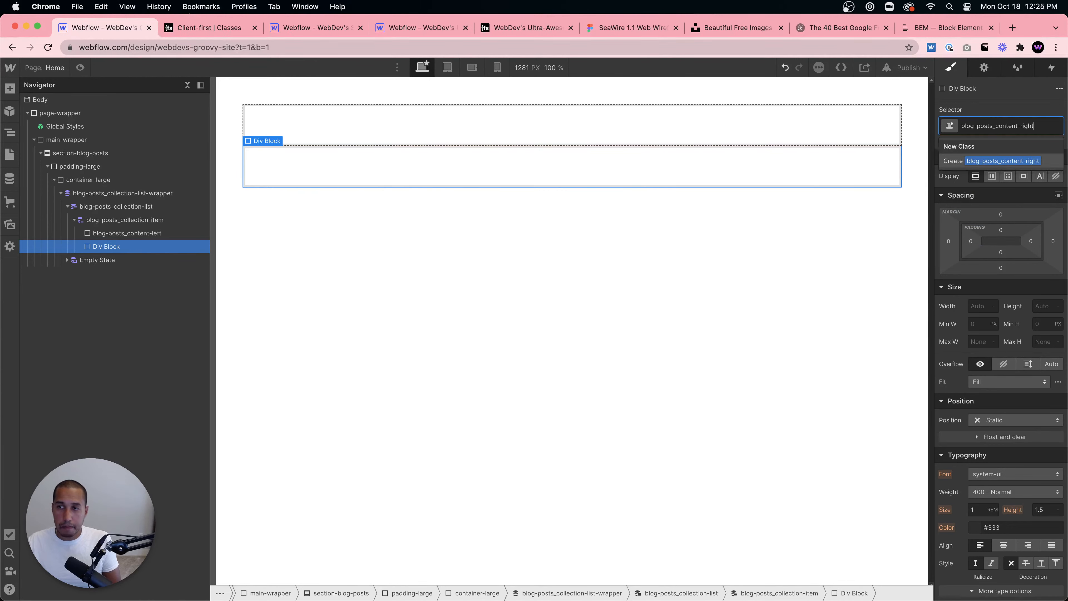
{"action": "key", "text": "Return"}
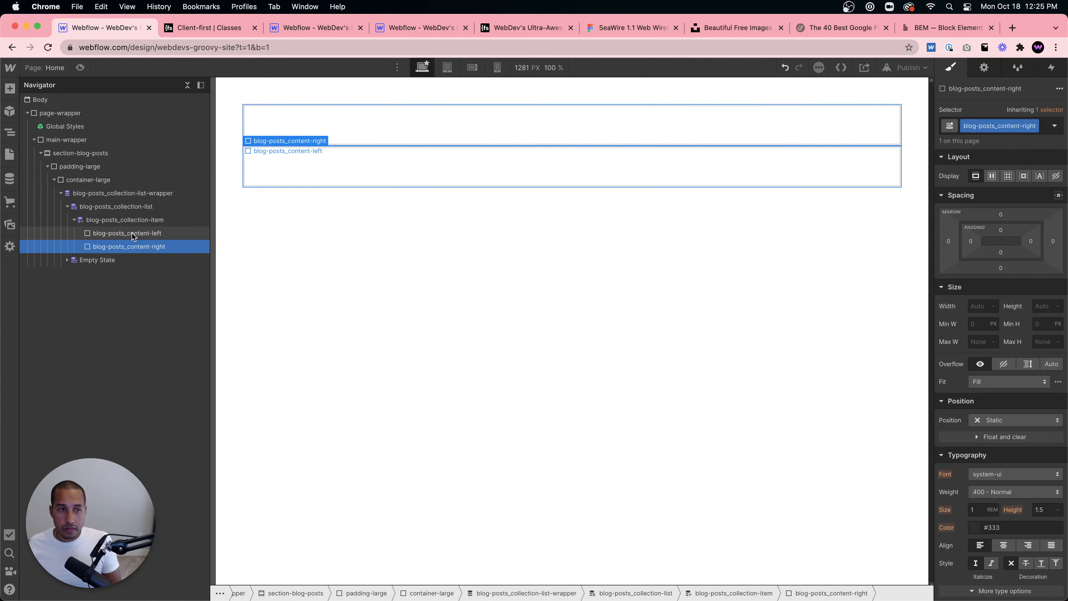
- Lay out the collection item as a horizontal flex row and set both content divs to grow
{"action": "left_click", "coordinate": [108, 221]}
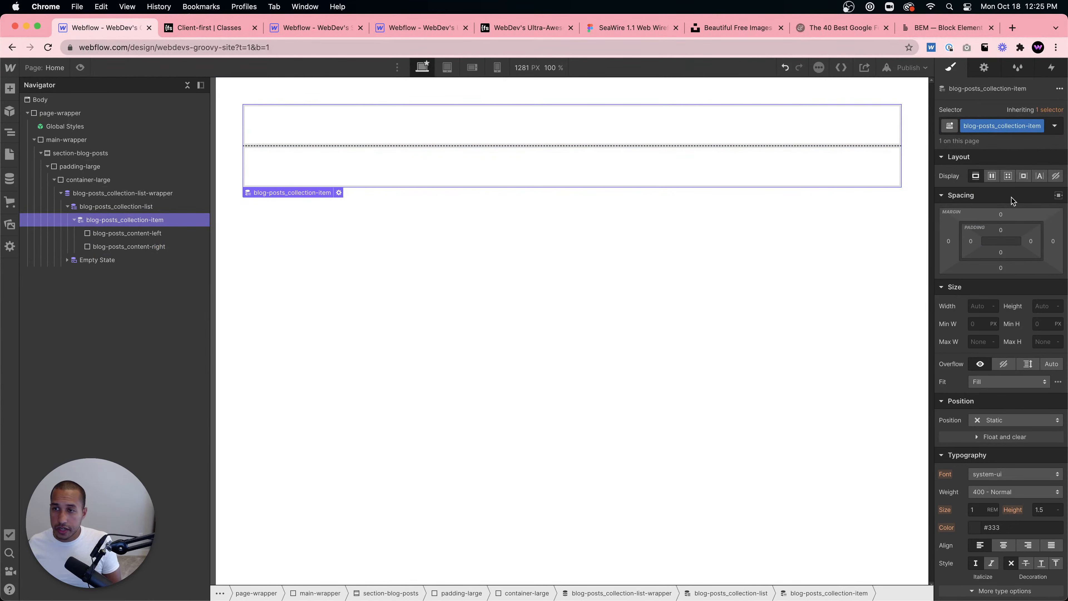
{"action": "left_click", "coordinate": [993, 179]}
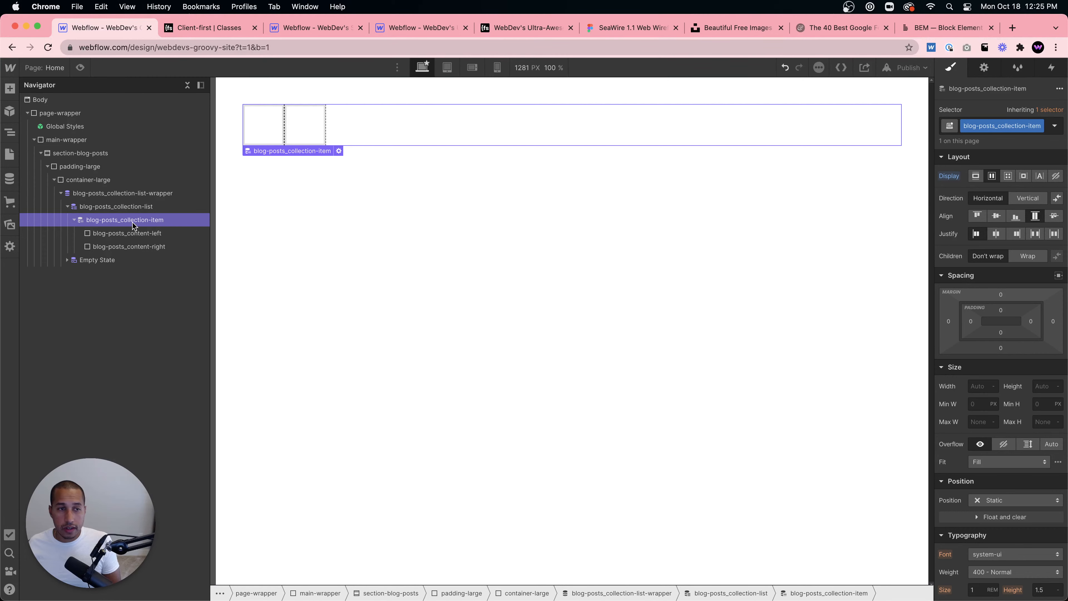
{"action": "left_click", "coordinate": [120, 233]}
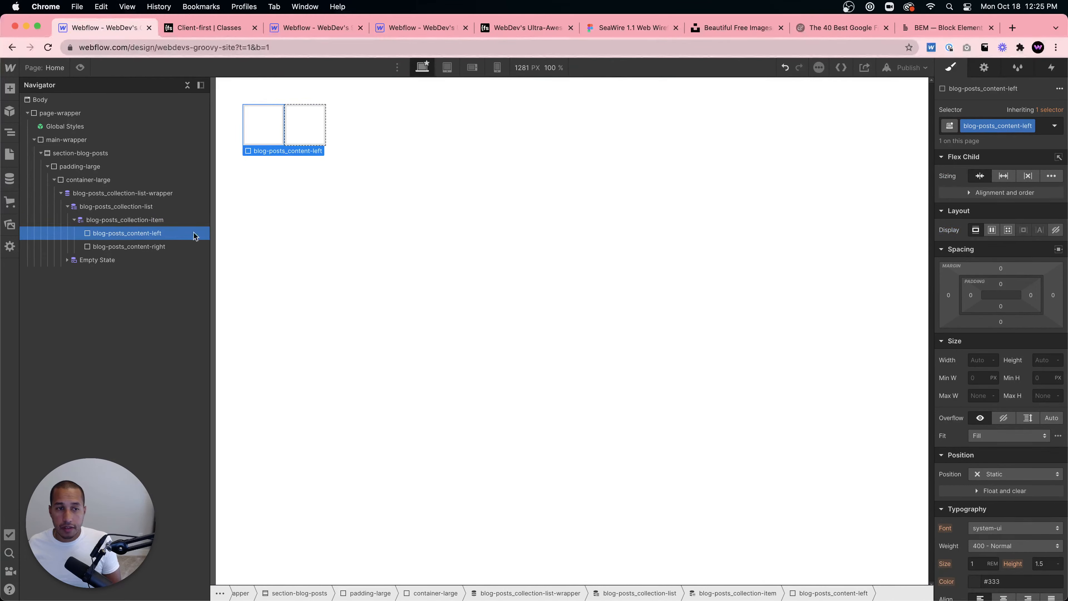
{"action": "left_click", "coordinate": [1005, 176]}
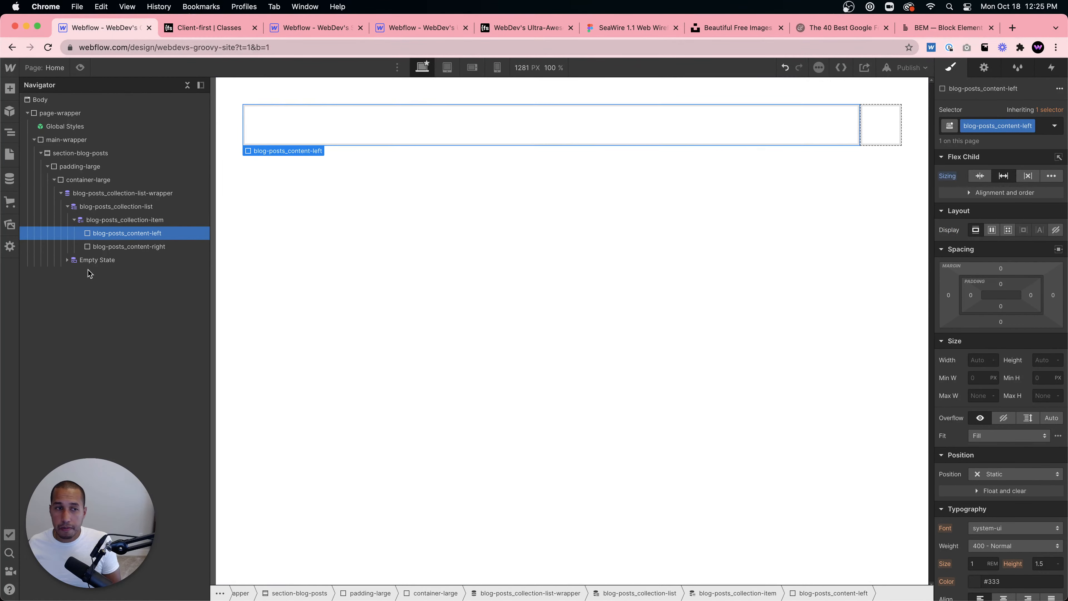
{"action": "left_click", "coordinate": [110, 246]}
{"action": "left_click", "coordinate": [1004, 175]}
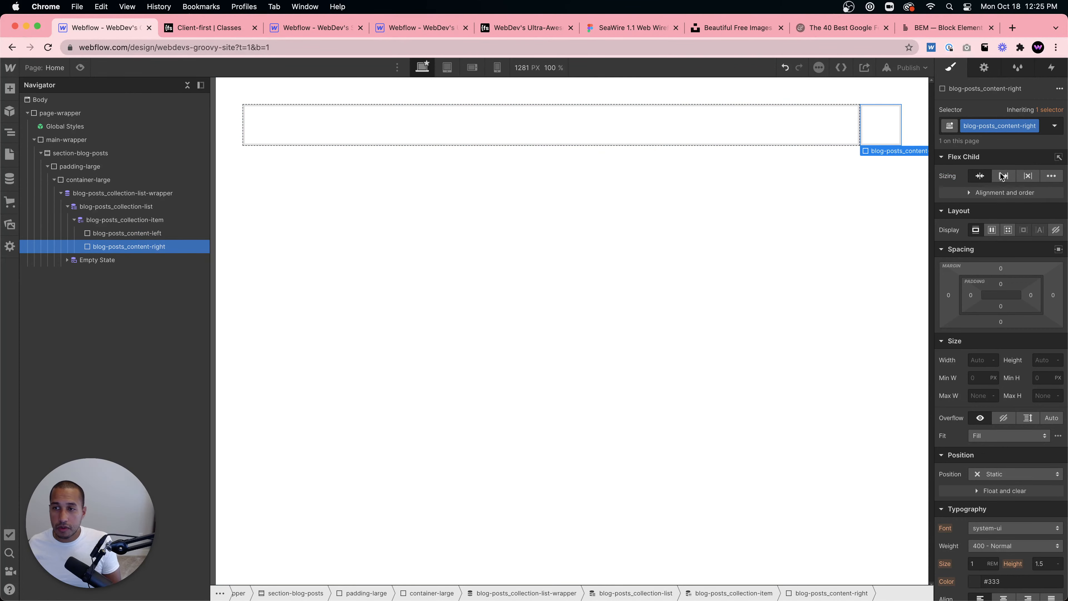
- Insert an Image element into the blog-posts_content-left div
{"action": "left_click", "coordinate": [490, 131]}
{"action": "left_click", "coordinate": [677, 123]}
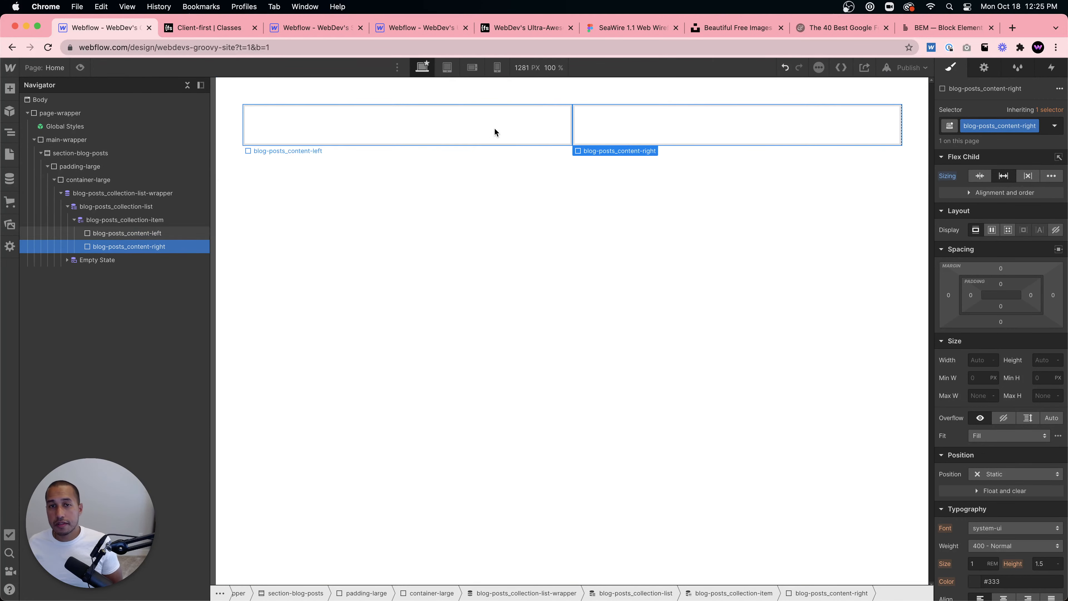
{"action": "left_click", "coordinate": [495, 129]}
{"action": "left_click", "coordinate": [699, 133]}
{"action": "left_click", "coordinate": [473, 134]}
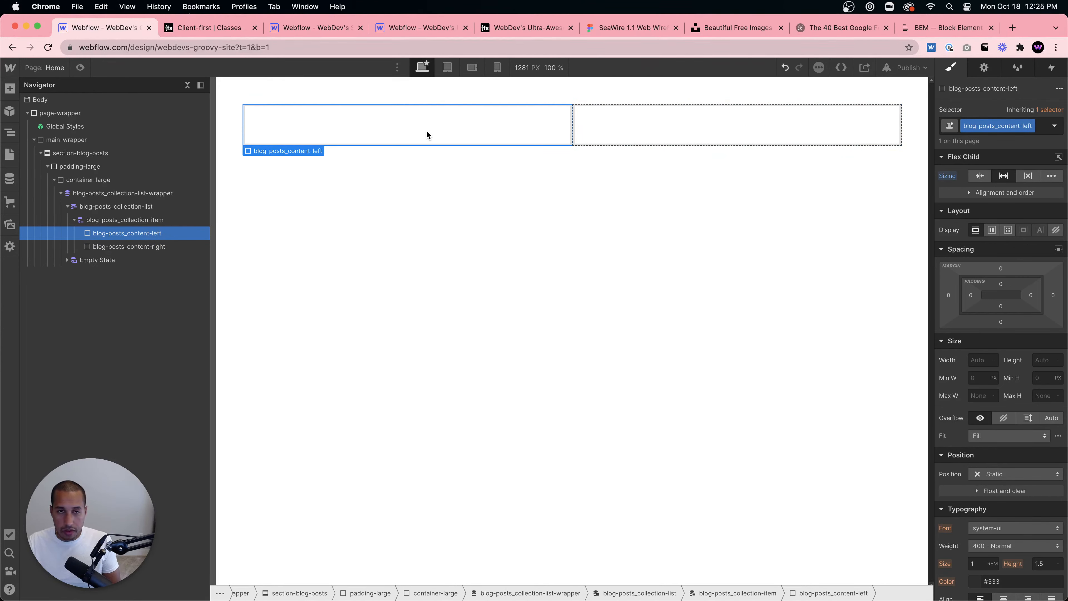
{"action": "key", "text": "super+e"}
{"action": "type", "text": "image"}
{"action": "key", "text": "Return"}
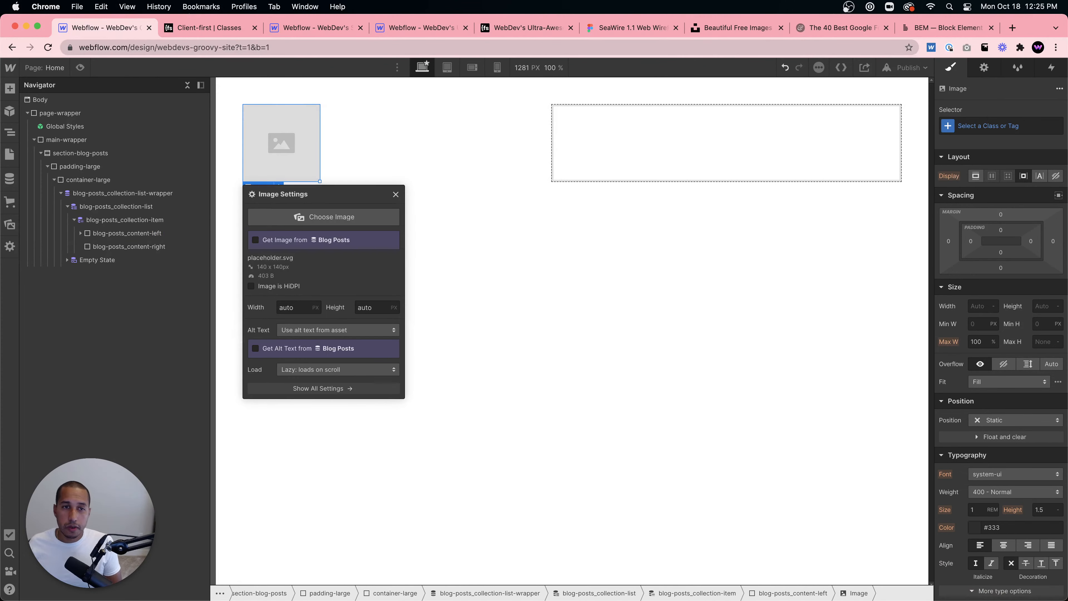
- Bind the image to the Blog Posts Main Image field
{"action": "left_click", "coordinate": [256, 239]}
{"action": "left_click", "coordinate": [311, 254]}
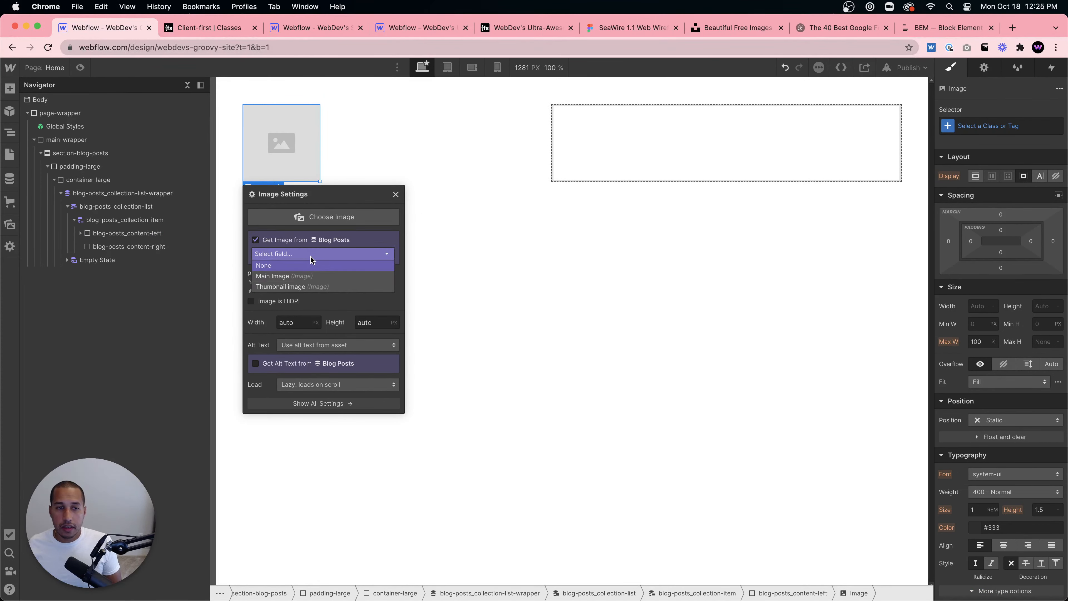
{"action": "left_click", "coordinate": [301, 277]}
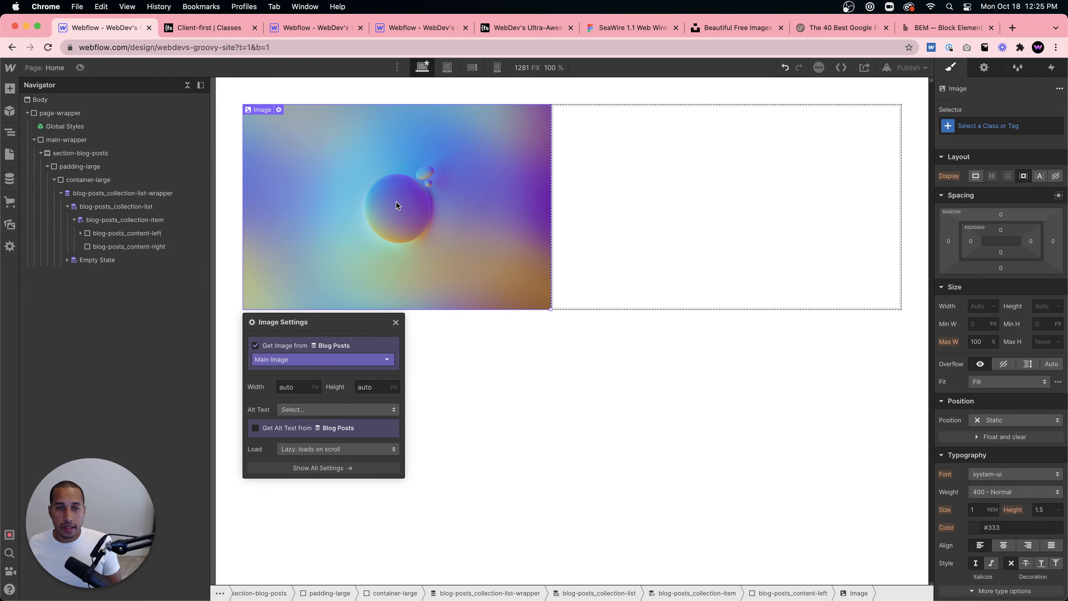
{"action": "left_click", "coordinate": [396, 202]}
{"action": "left_click", "coordinate": [585, 219]}
{"action": "left_click", "coordinate": [427, 197]}
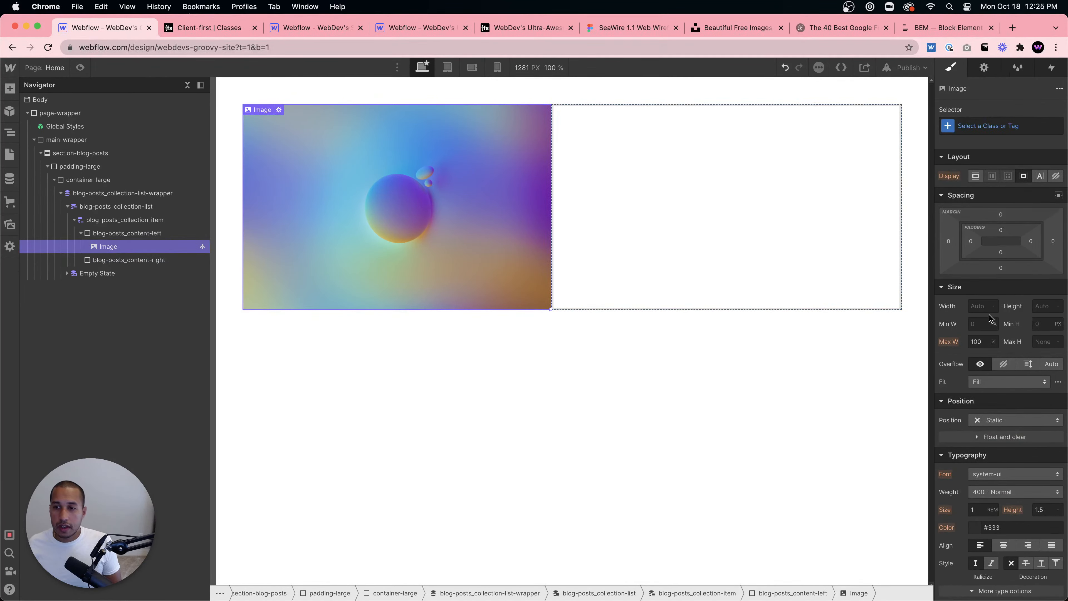
- Set the image's width to 100% and give it the new class blog-posts_image
{"action": "left_click", "coordinate": [984, 307]}
{"action": "key", "text": "Return"}
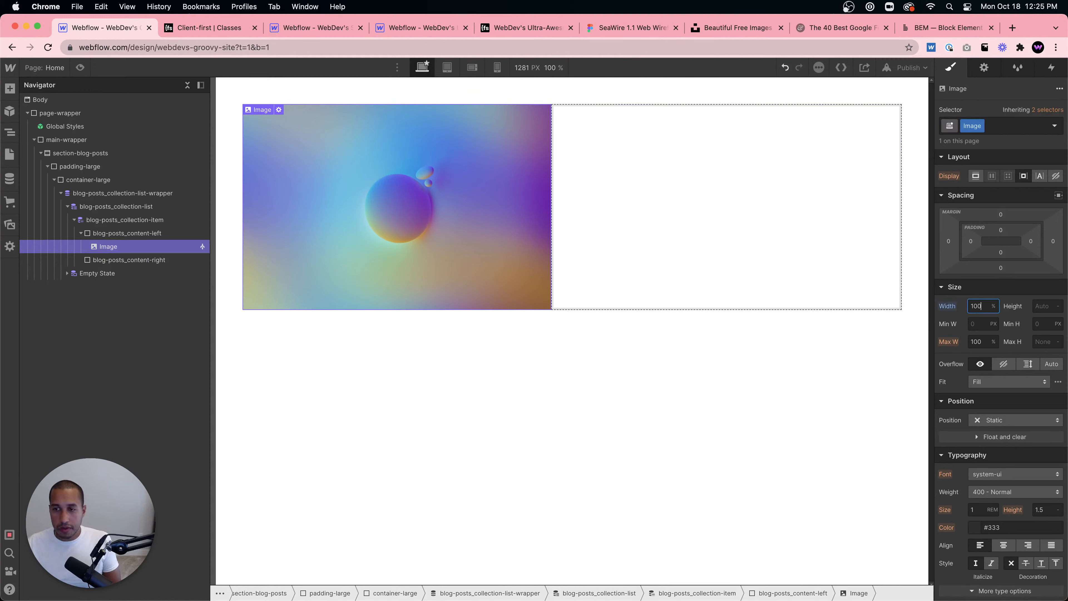
{"action": "double_click", "coordinate": [970, 126]}
{"action": "type", "text": "bl"}
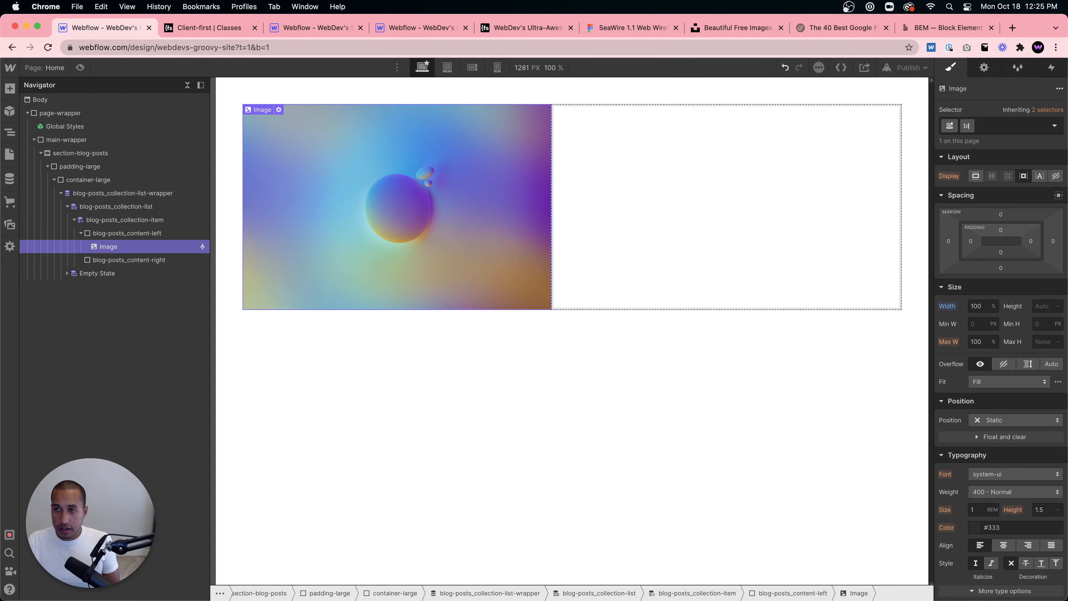
{"action": "type", "text": "og-posts_"}
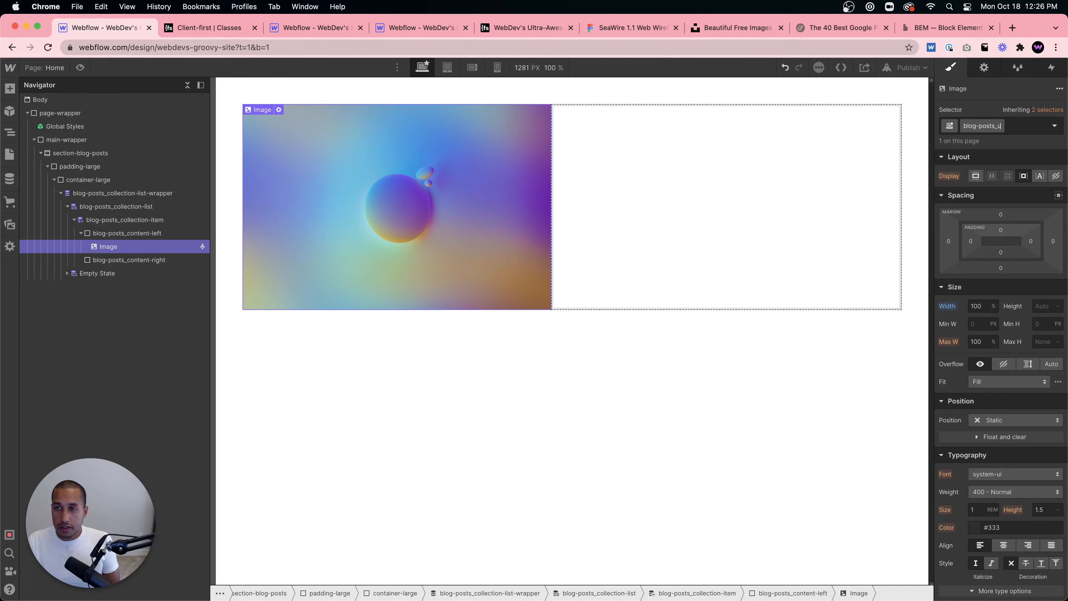
{"action": "type", "text": "image"}
{"action": "key", "text": "Return"}
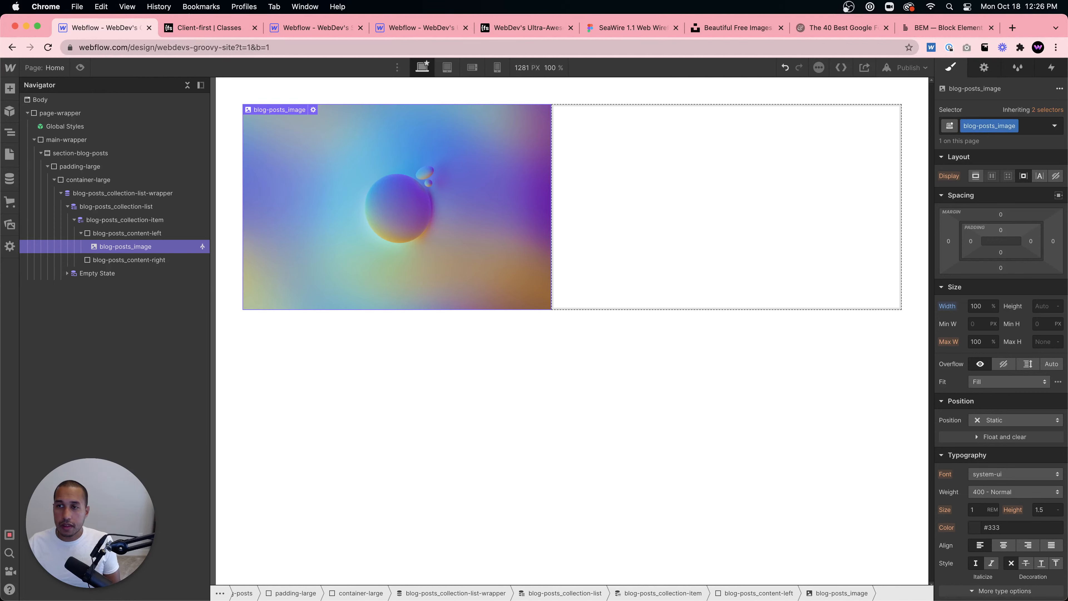
- Review the Client-first structure documentation and the reference live site's featured blog post layout
{"action": "left_click", "coordinate": [618, 178]}
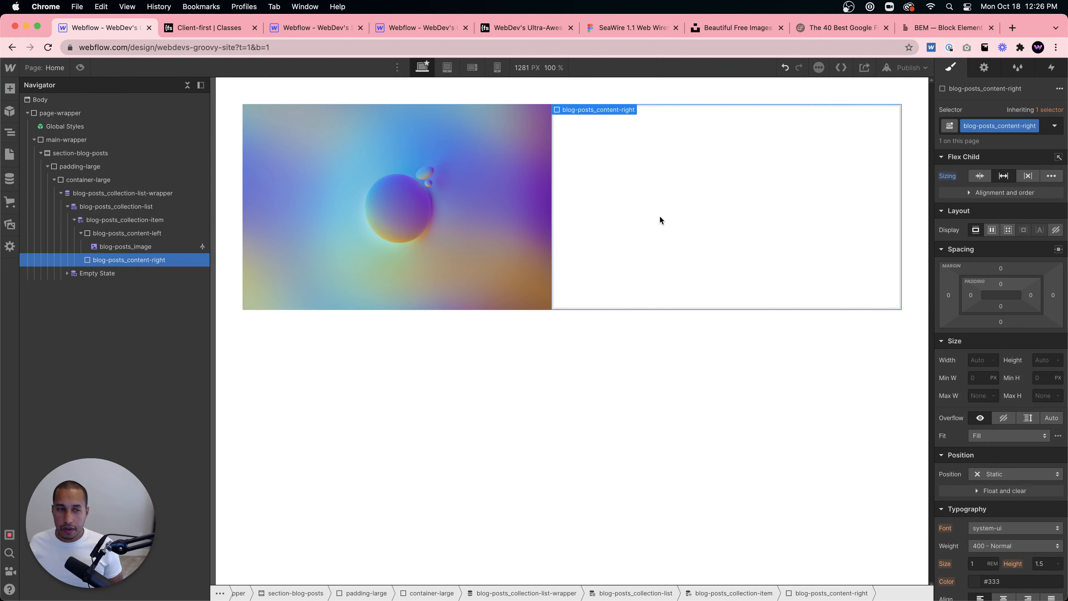
{"action": "left_click", "coordinate": [207, 29]}
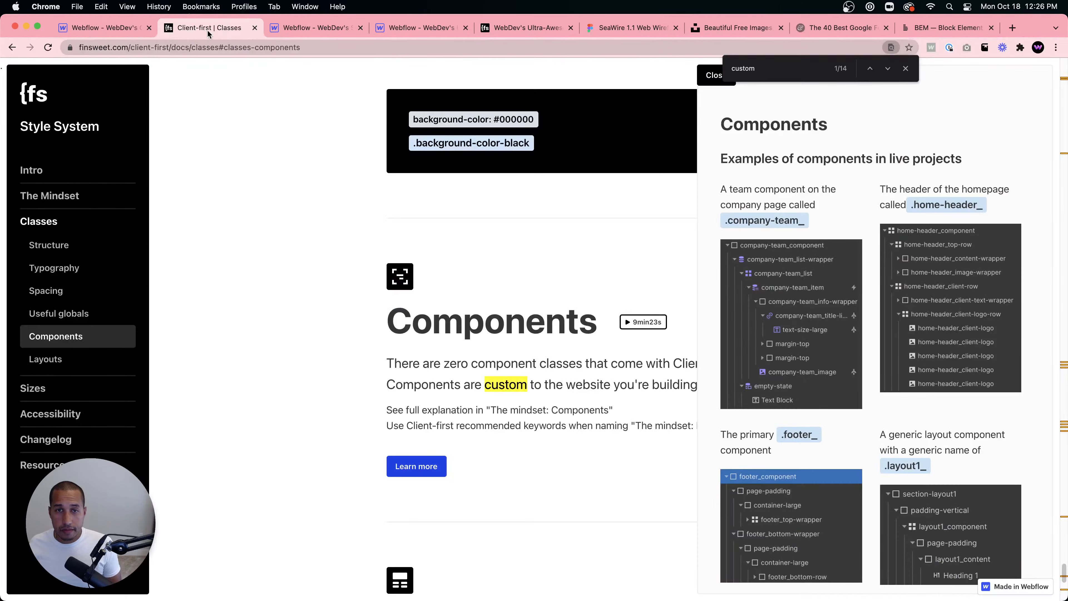
{"action": "scroll", "coordinate": [373, 204], "scroll_direction": "up", "scroll_amount": 20}
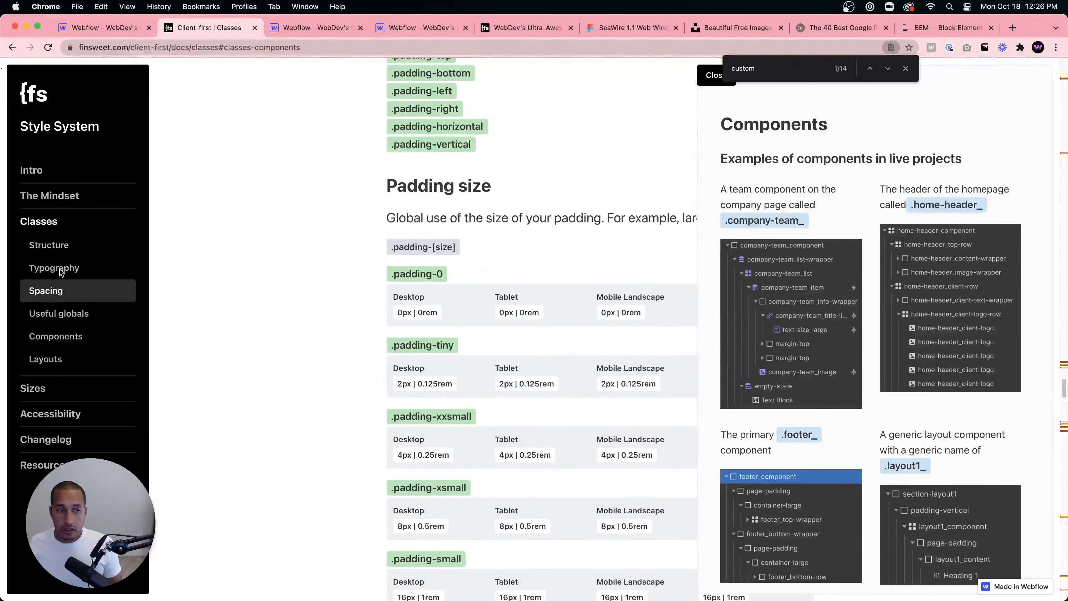
{"action": "left_click", "coordinate": [63, 246]}
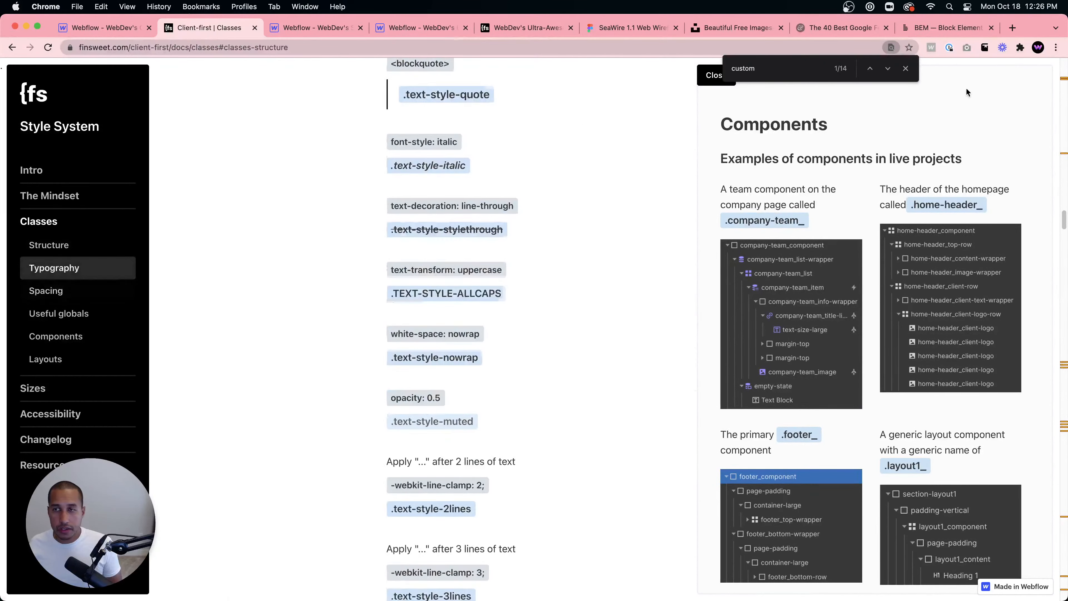
{"action": "scroll", "coordinate": [579, 386], "scroll_direction": "down", "scroll_amount": 2}
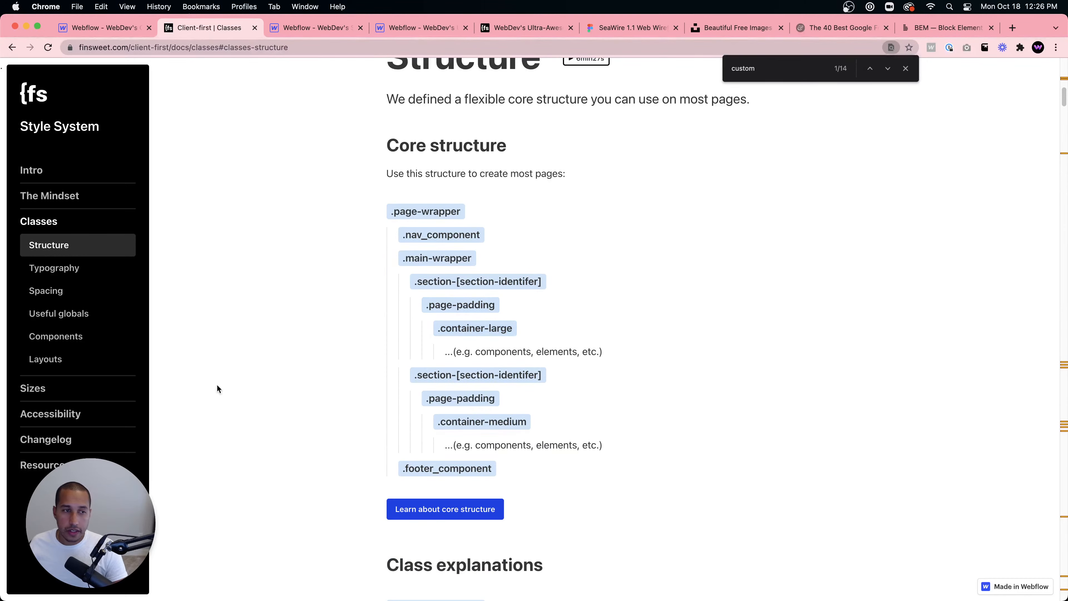
{"action": "left_click", "coordinate": [126, 28]}
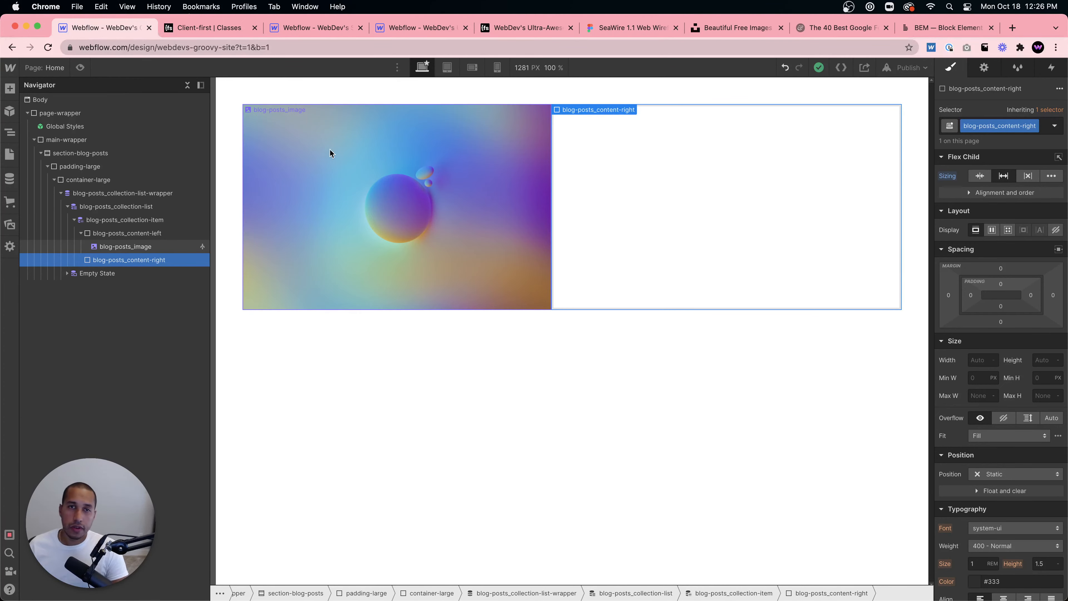
{"action": "left_click", "coordinate": [225, 26]}
{"action": "left_click", "coordinate": [505, 28]}
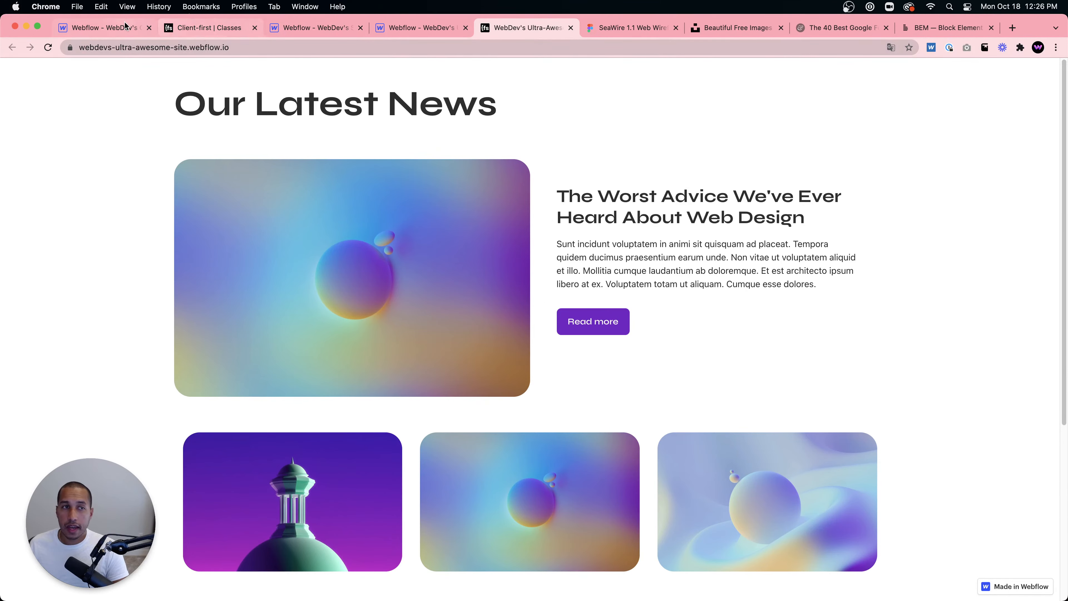
{"action": "left_click", "coordinate": [110, 28]}
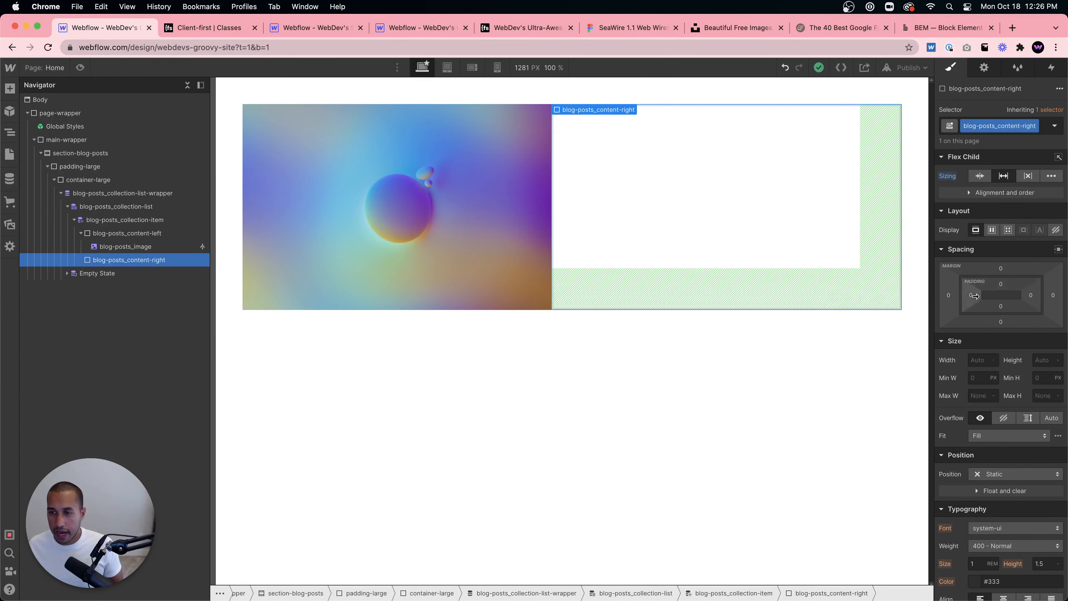
- Add a Div Block inside the blog-posts_content-right div
{"action": "mouse_move", "coordinate": [1001, 306]}
{"action": "left_mouse_down"}
{"action": "mouse_move", "coordinate": [1011, 298]}
{"action": "mouse_move", "coordinate": [990, 301]}
{"action": "left_mouse_up"}
{"action": "key", "text": "super+z"}
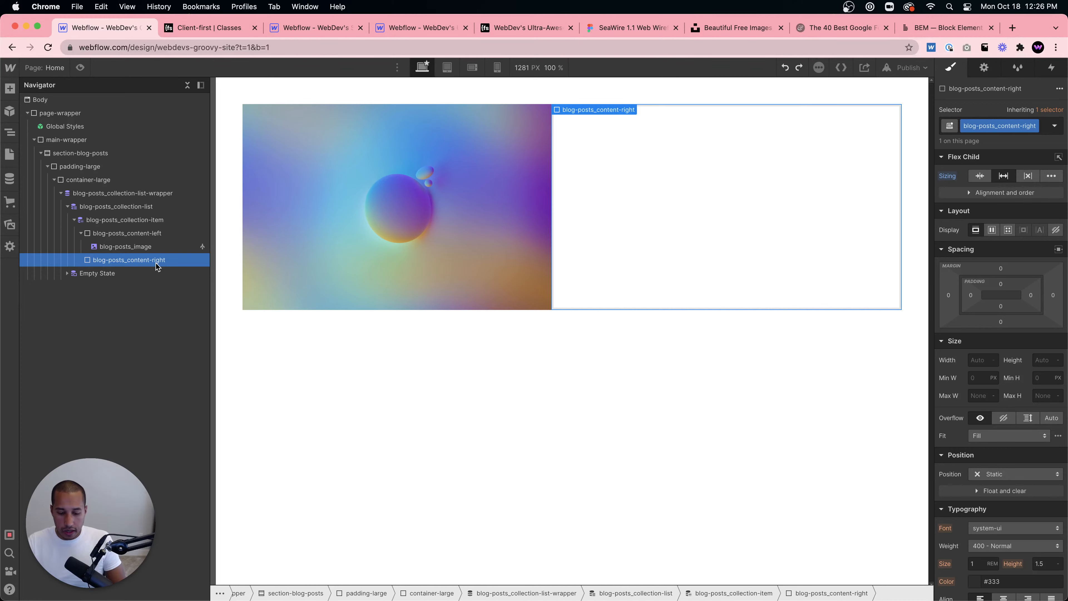
{"action": "key", "text": "super+e"}
{"action": "type", "text": "div"}
{"action": "key", "text": "Return"}
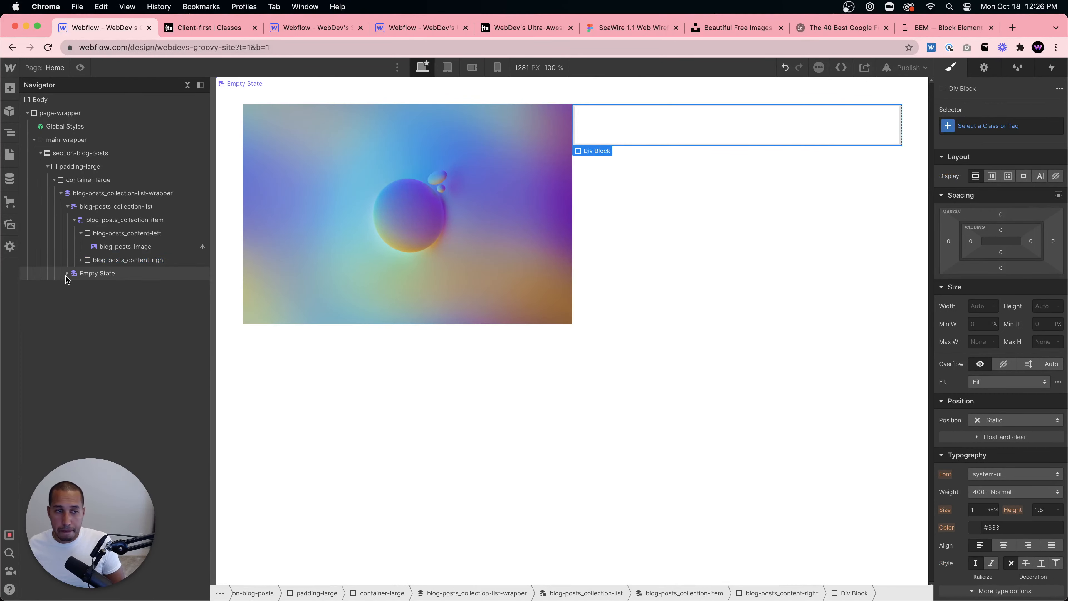
- Apply the existing padding-large class to the new Div Block
{"action": "left_click", "coordinate": [92, 260]}
{"action": "left_click", "coordinate": [107, 273]}
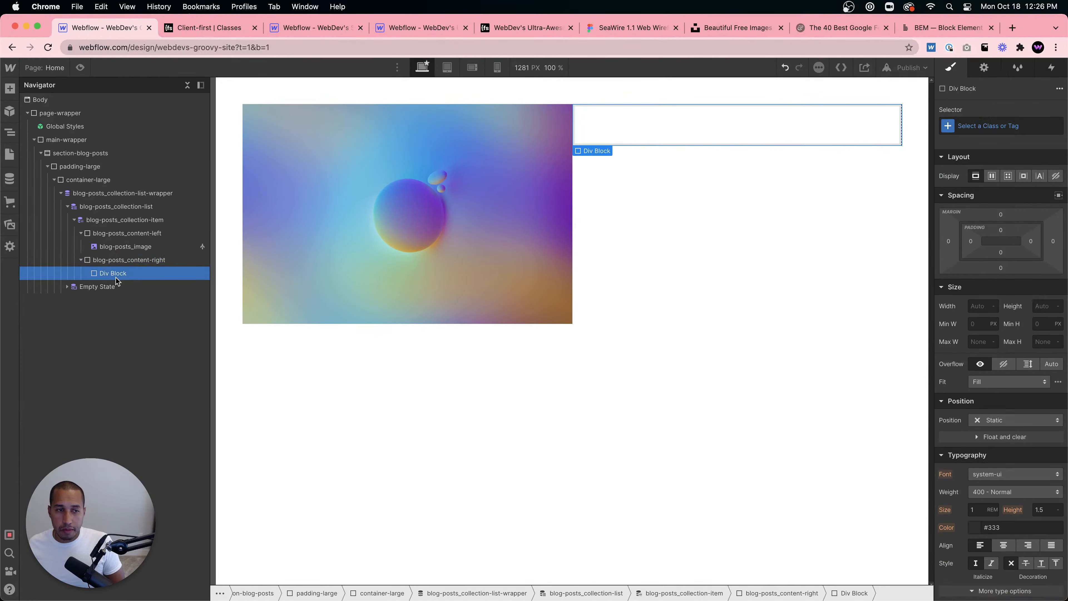
{"action": "left_click", "coordinate": [1040, 127]}
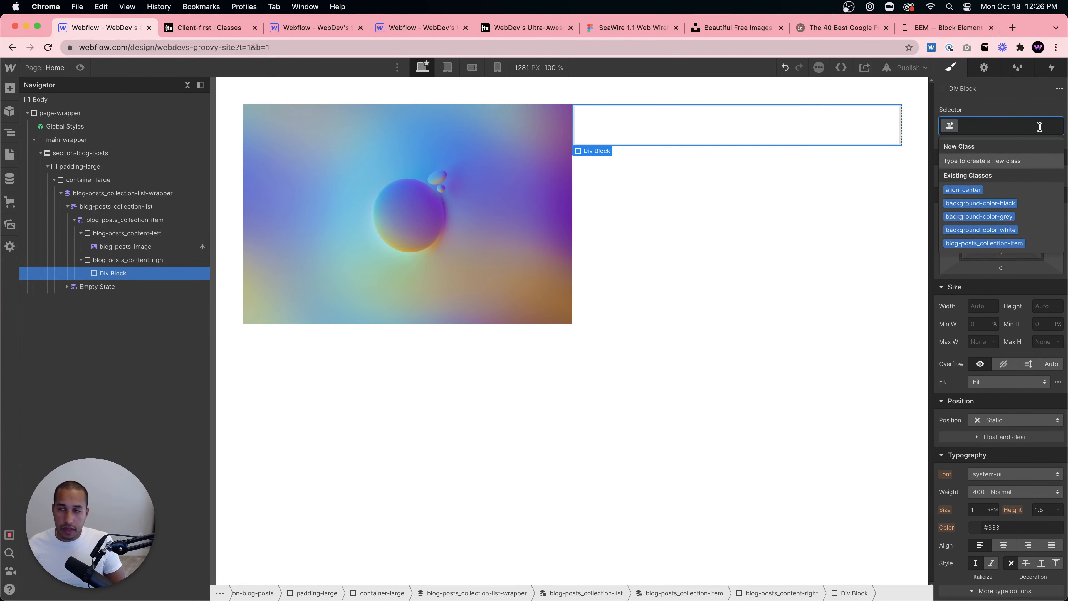
{"action": "type", "text": "padding"}
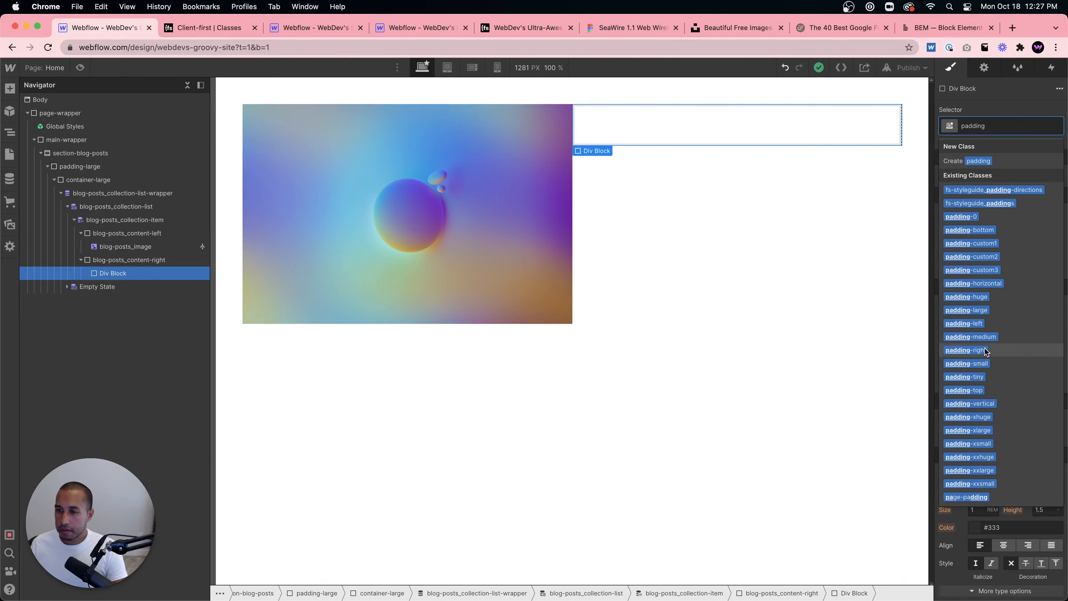
{"action": "left_click", "coordinate": [977, 309]}
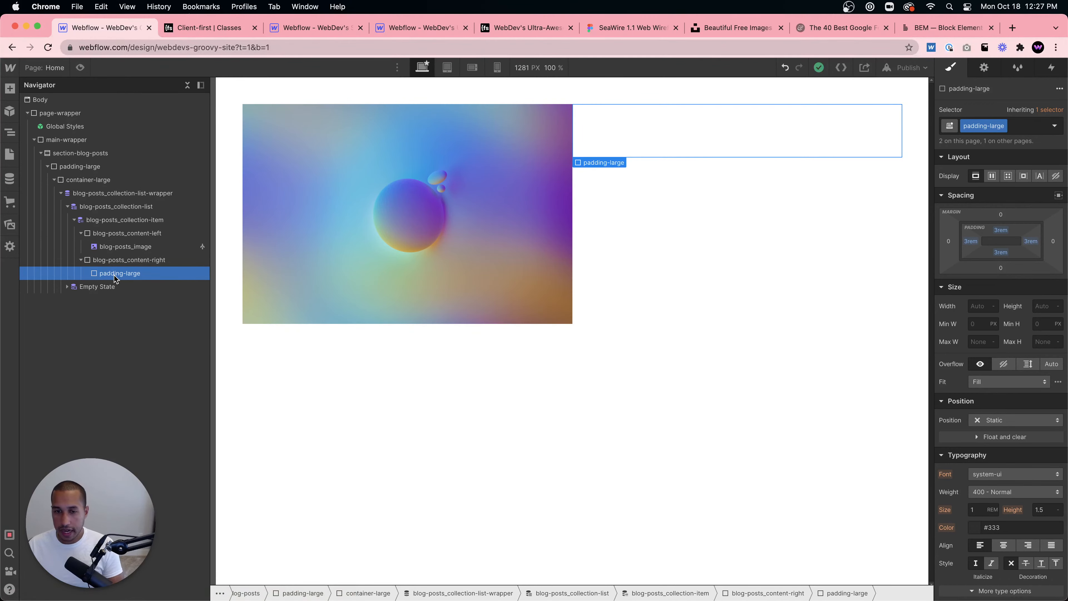
- Insert a Heading inside the padding-large div and make it an H3
{"action": "key", "text": "super+e"}
{"action": "type", "text": "heading"}
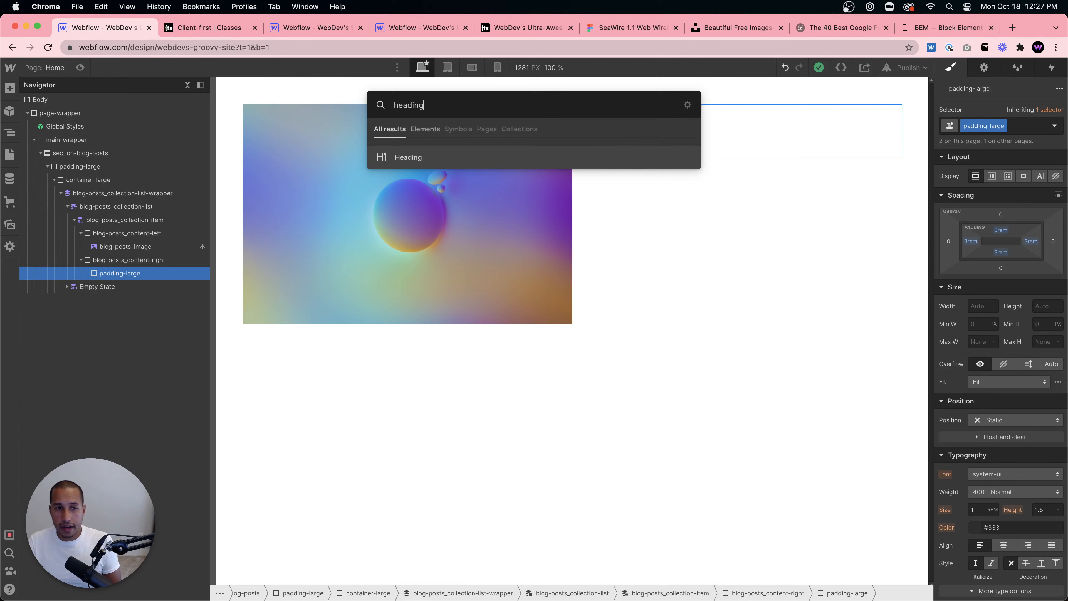
{"action": "key", "text": "Return"}
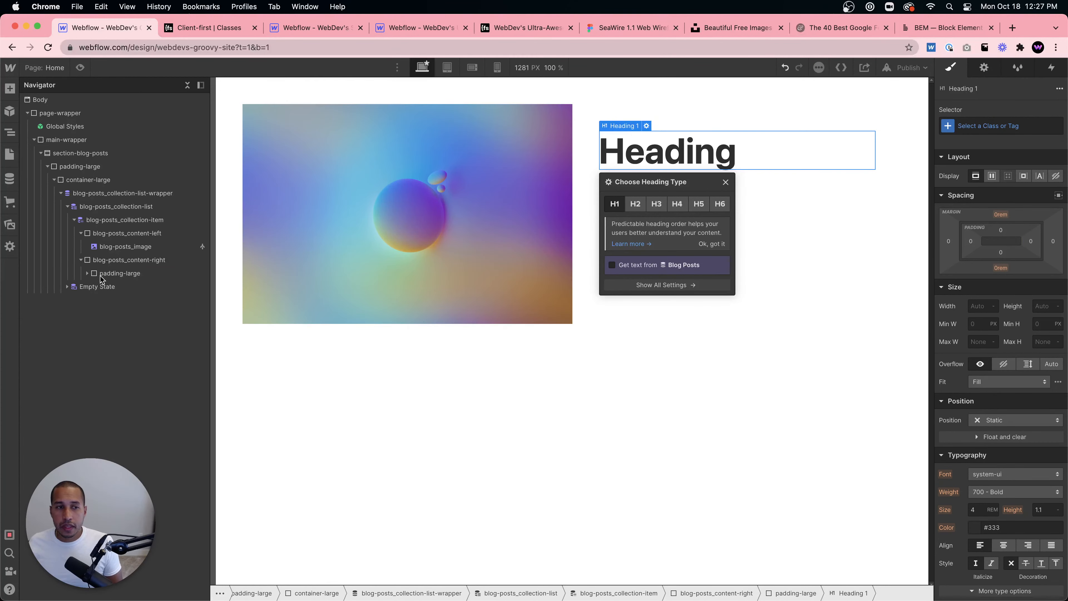
{"action": "left_click", "coordinate": [660, 206]}
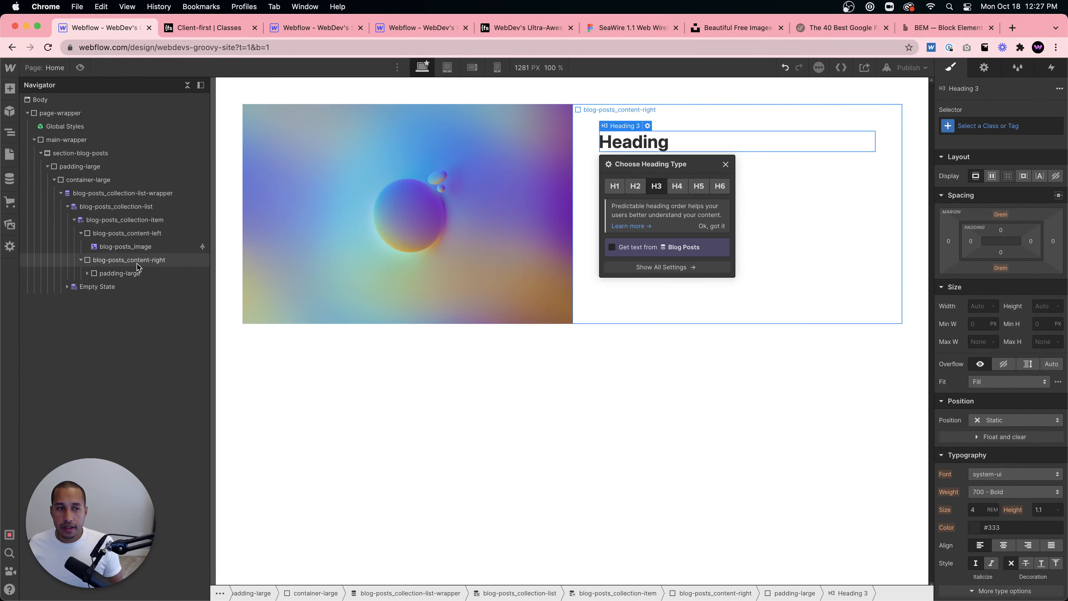
{"action": "left_click", "coordinate": [87, 274]}
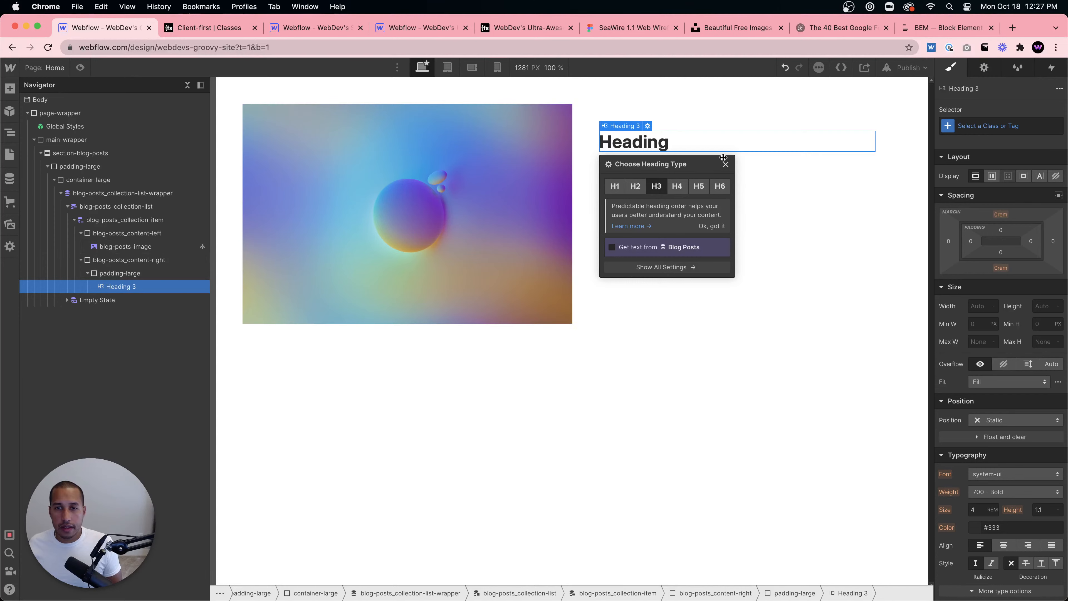
{"action": "left_click", "coordinate": [766, 157]}
- Connect the heading's text to the Blog Posts Name field
{"action": "left_click", "coordinate": [699, 140]}
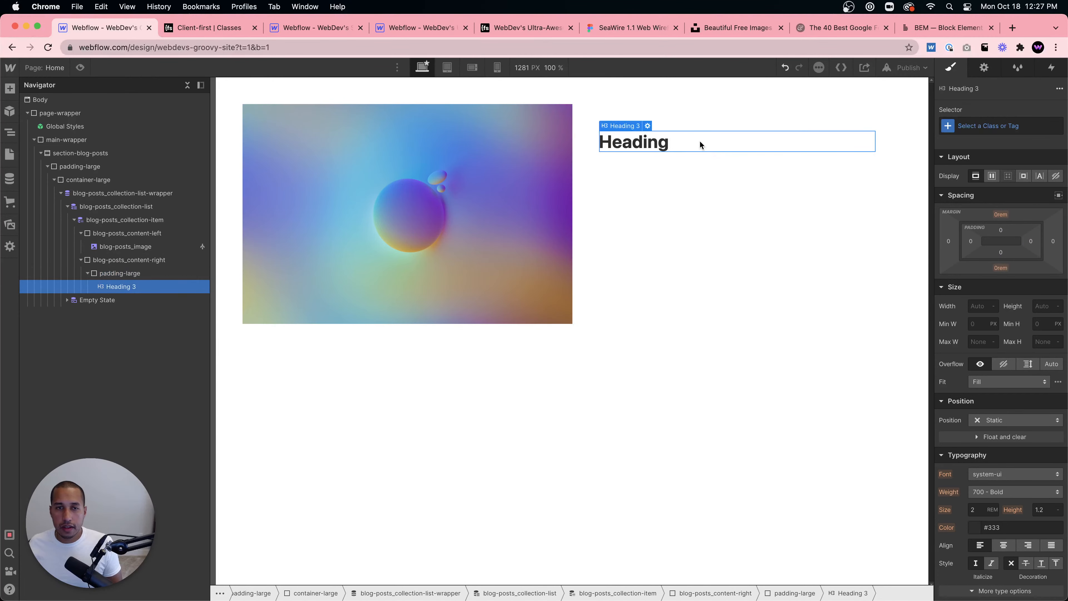
{"action": "left_click", "coordinate": [648, 126]}
{"action": "left_click", "coordinate": [612, 248]}
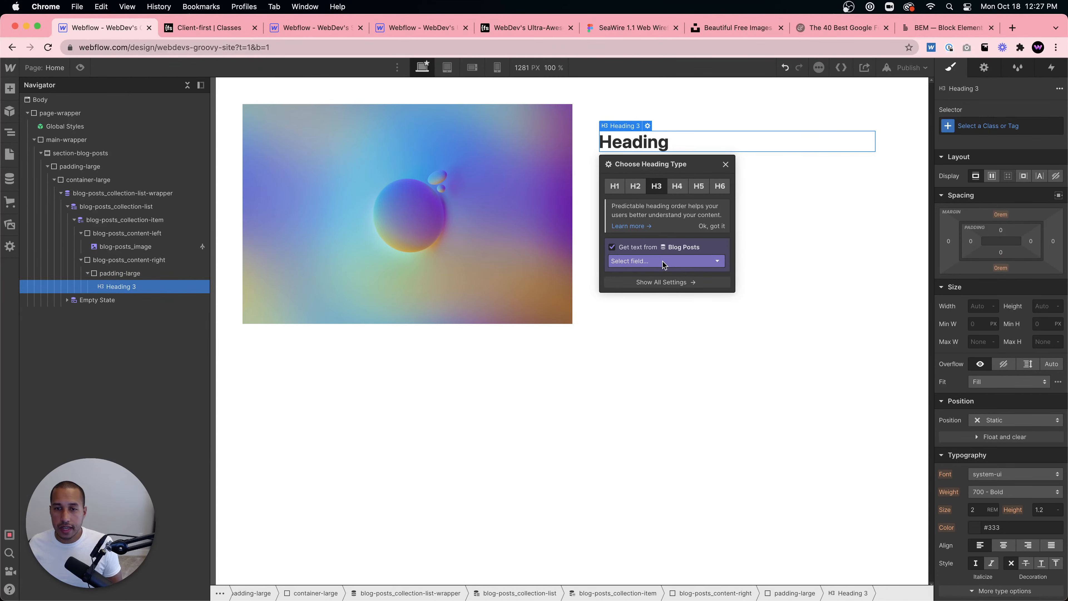
{"action": "left_click", "coordinate": [665, 261]}
{"action": "left_click", "coordinate": [648, 283]}
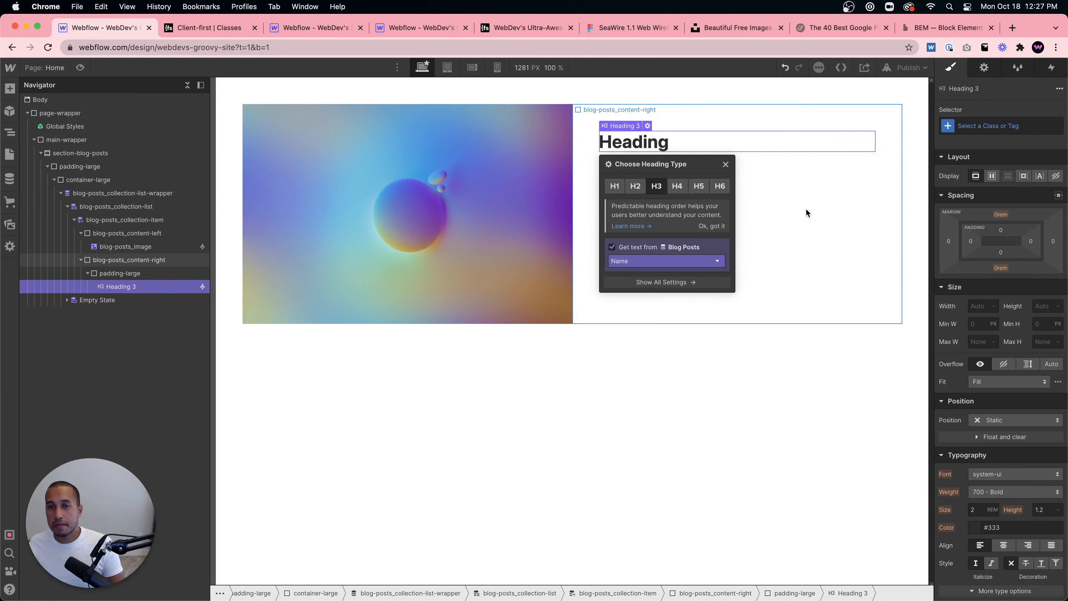
{"action": "left_click", "coordinate": [703, 153]}
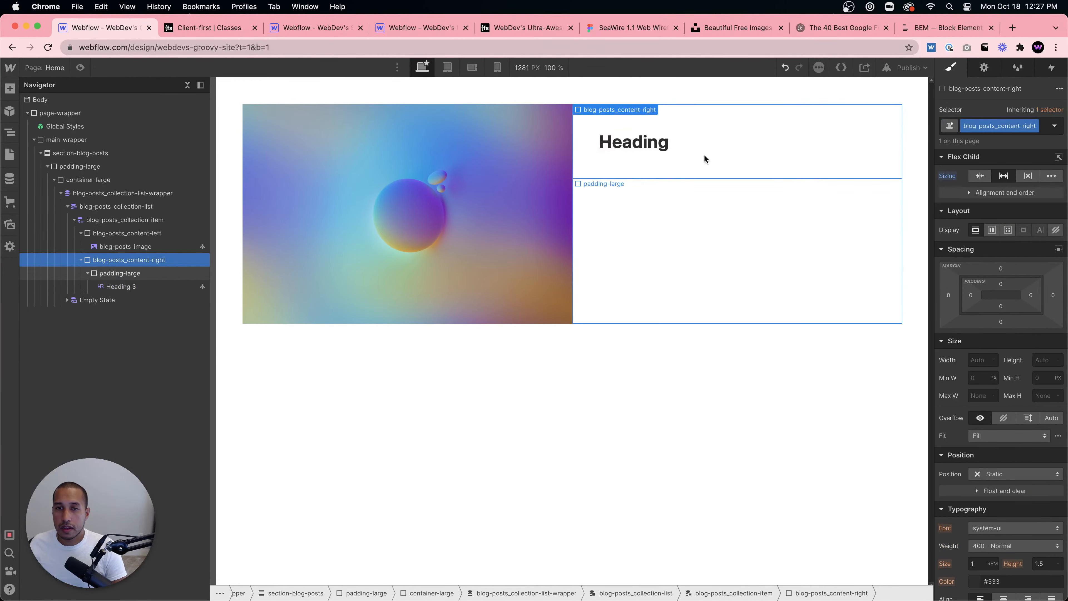
- Reconnect the heading's text to the Blog Posts Name field and reopen its settings to check the binding
{"action": "left_click", "coordinate": [622, 143]}
{"action": "left_click", "coordinate": [648, 126]}
{"action": "left_click", "coordinate": [615, 248]}
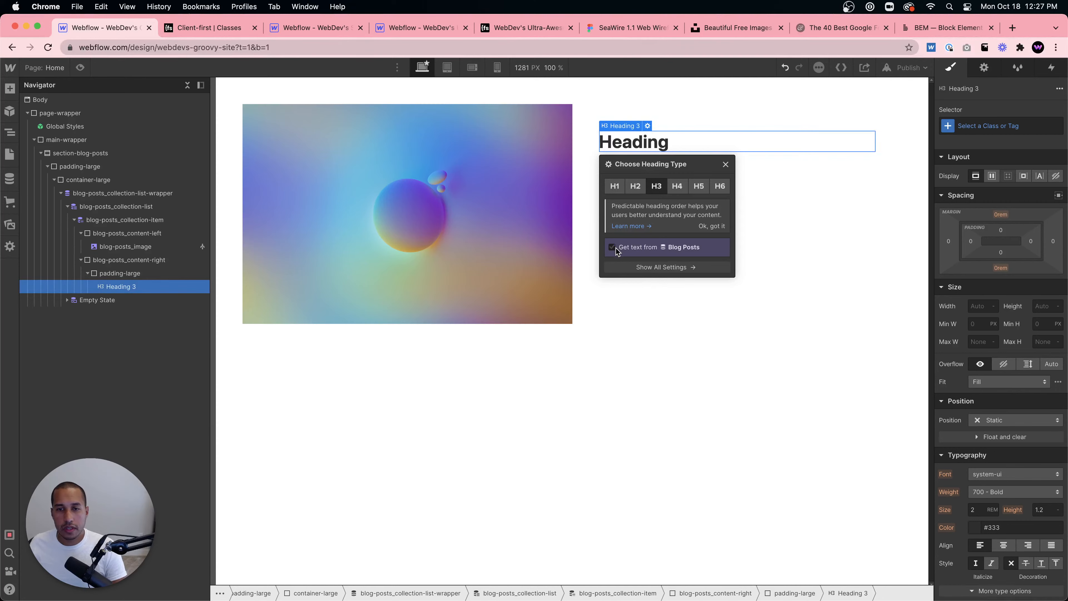
{"action": "left_click", "coordinate": [614, 247]}
{"action": "left_click", "coordinate": [624, 260]}
{"action": "left_click", "coordinate": [637, 281]}
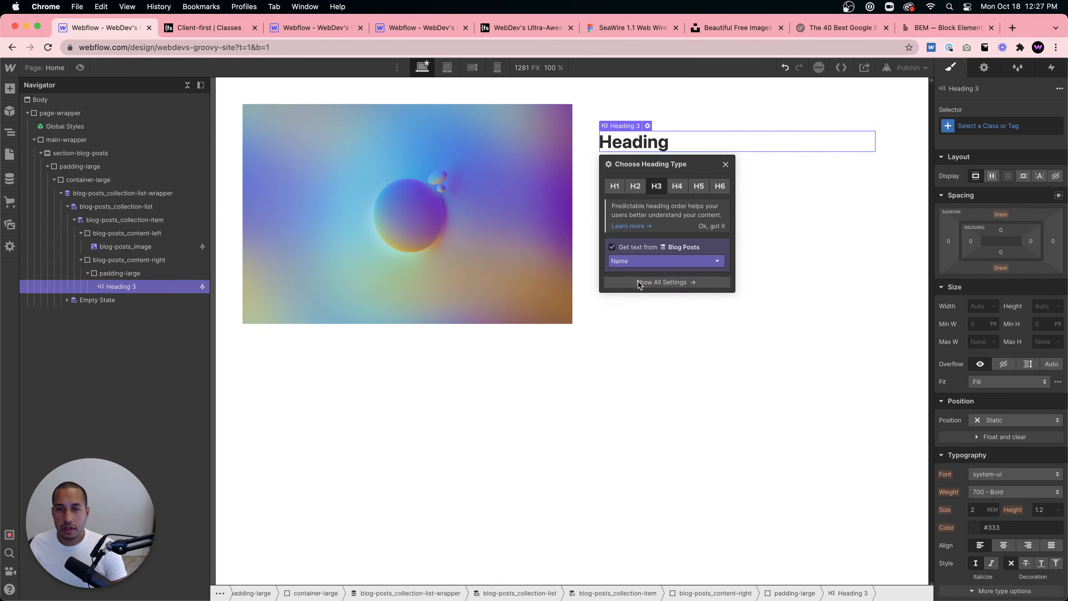
{"action": "left_click", "coordinate": [735, 221]}
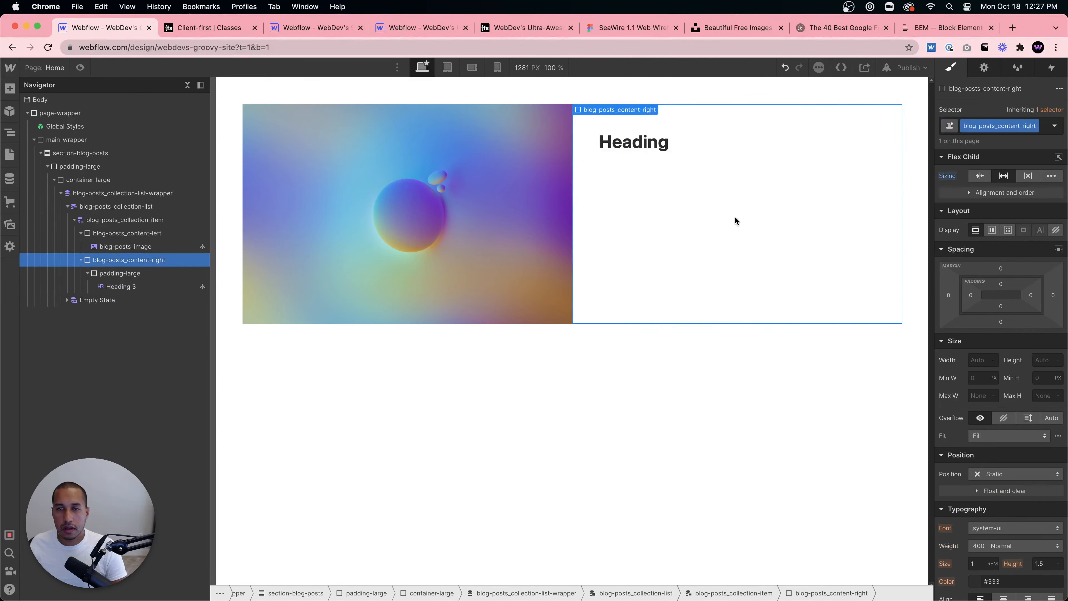
{"action": "left_click", "coordinate": [689, 160]}
{"action": "left_click", "coordinate": [685, 135]}
{"action": "left_click", "coordinate": [649, 126]}
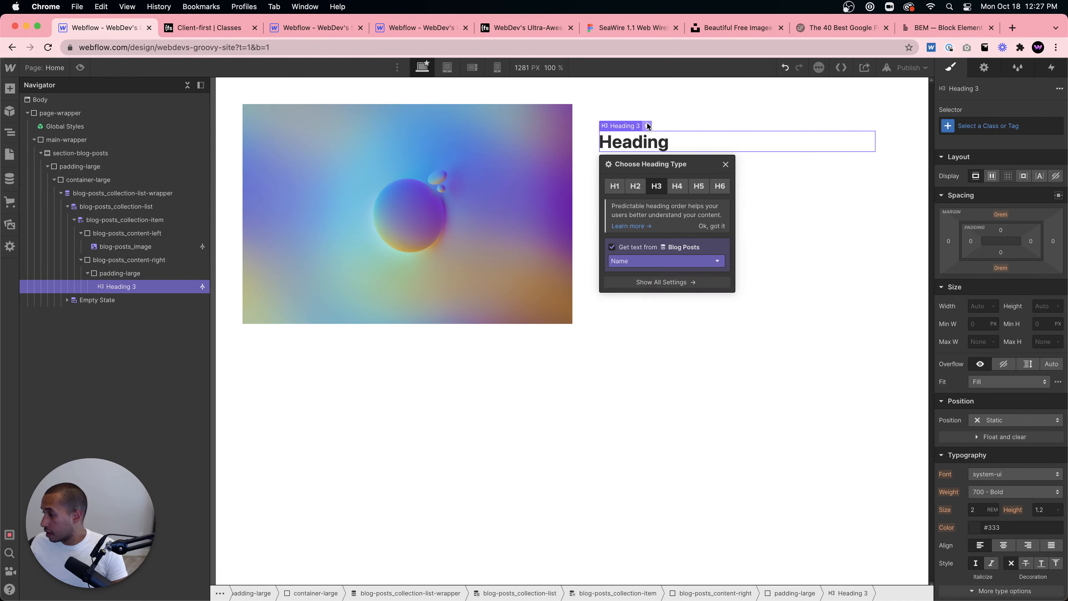
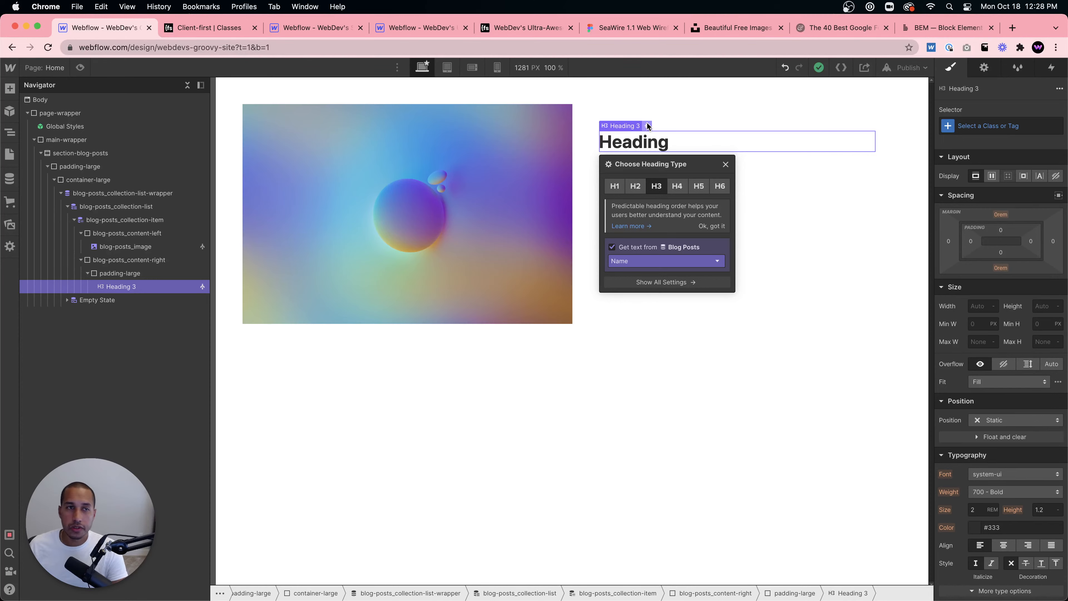
- Browse the Finsweet Client-first site resources and open the Client-first Cloneable project page
{"action": "left_click", "coordinate": [586, 161]}
{"action": "left_click", "coordinate": [219, 28]}
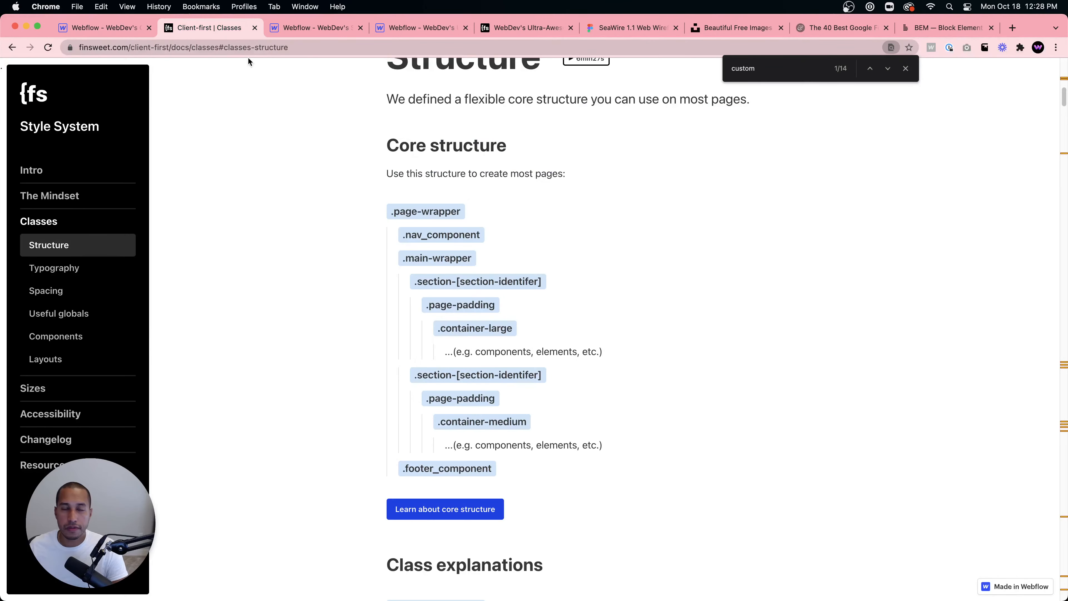
{"action": "left_click", "coordinate": [12, 47]}
{"action": "left_click", "coordinate": [30, 47]}
{"action": "left_click", "coordinate": [120, 50]}
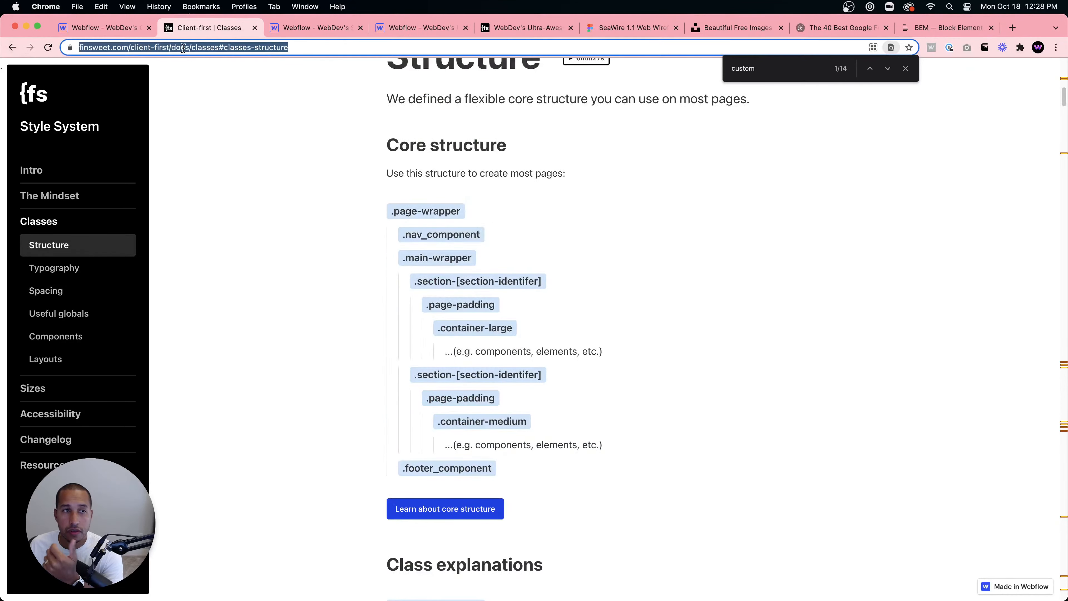
{"action": "left_click", "coordinate": [195, 47]}
{"action": "left_click_drag", "start_coordinate": [215, 47], "coordinate": [336, 47]}
{"action": "key", "text": "BackSpace"}
{"action": "key", "text": "Return"}
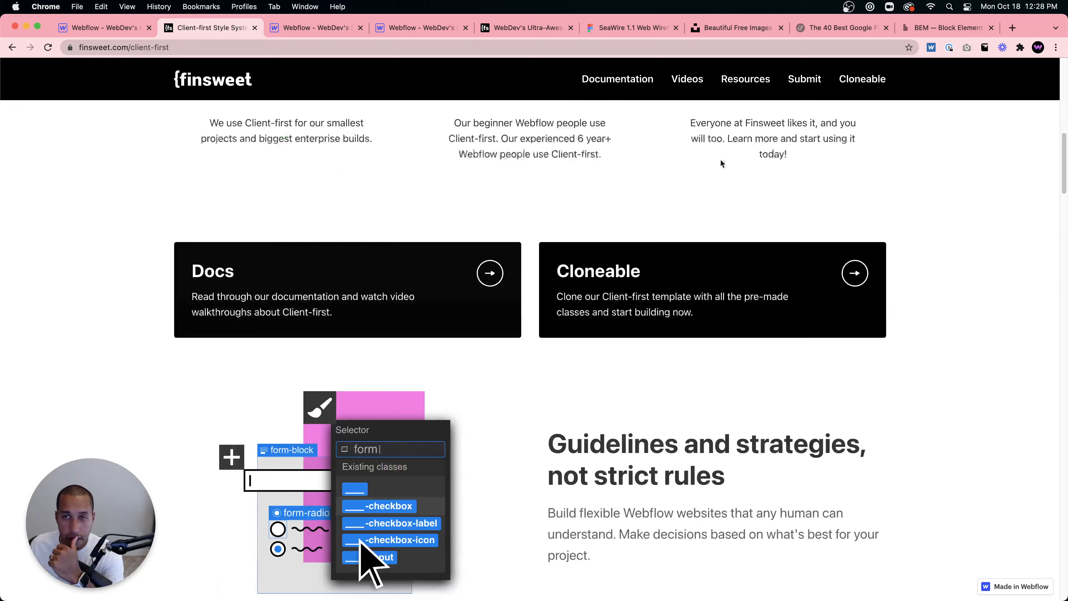
{"action": "left_click", "coordinate": [745, 78]}
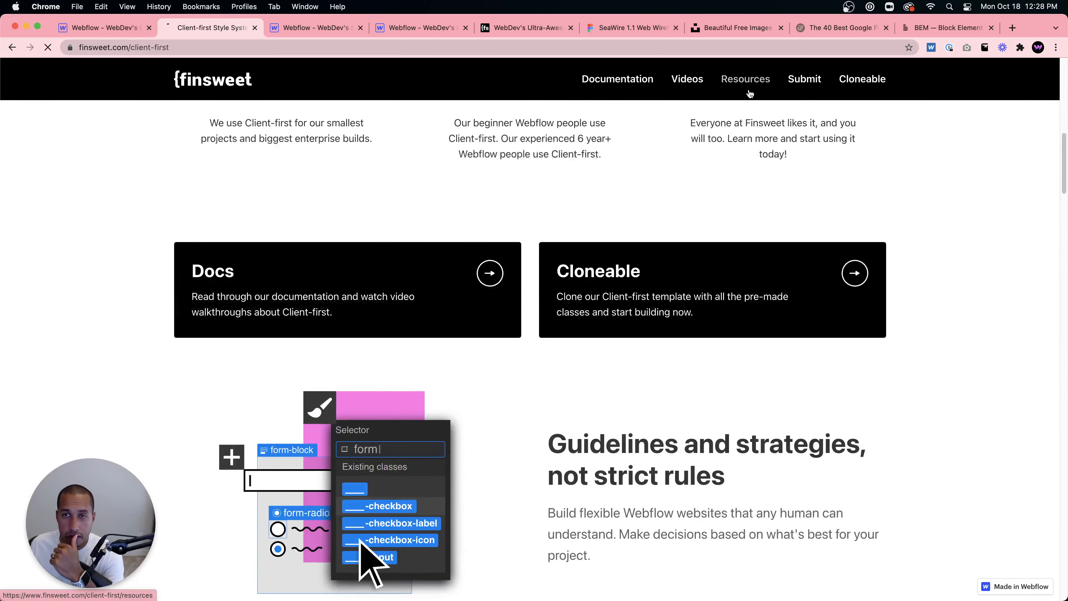
{"action": "scroll", "coordinate": [601, 366], "scroll_direction": "down", "scroll_amount": 15}
{"action": "scroll", "coordinate": [600, 378], "scroll_direction": "down", "scroll_amount": 5}
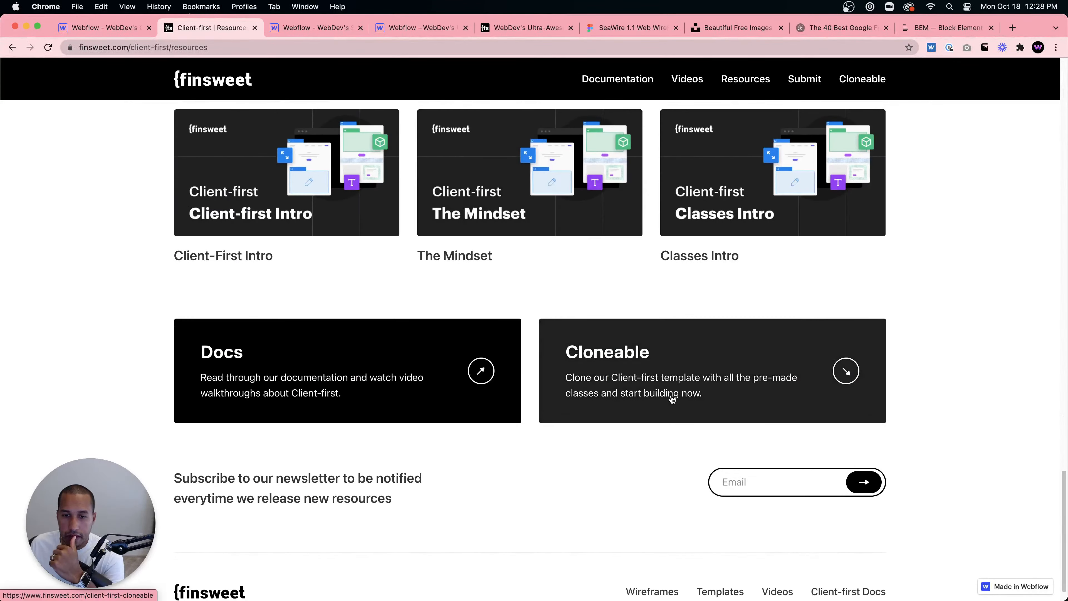
{"action": "left_click", "coordinate": [709, 353]}
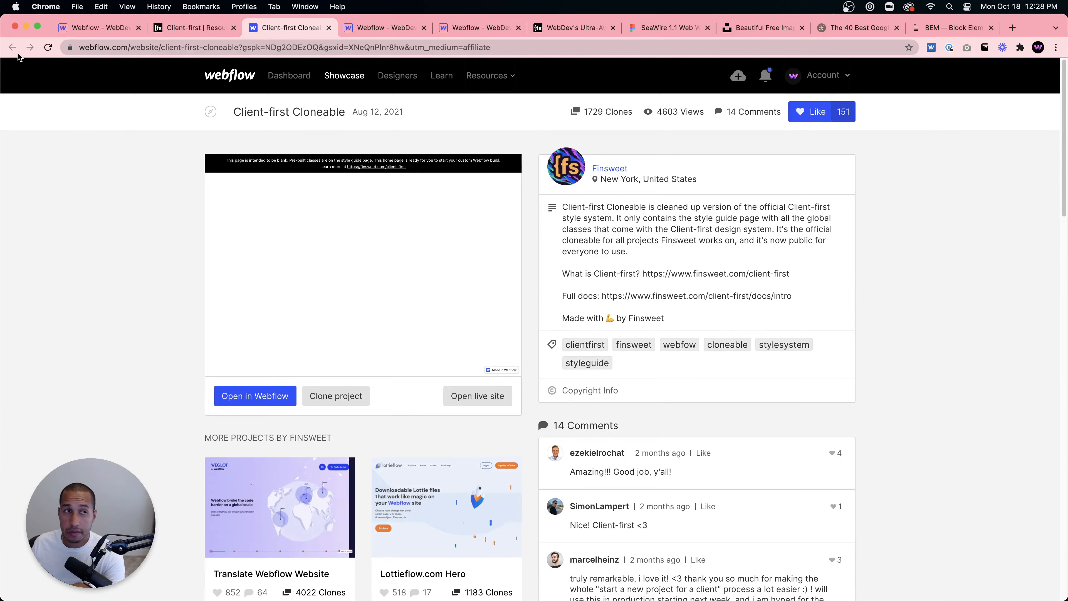
- Browse the Client-first resources templates and open the Classes documentation page
{"action": "left_click", "coordinate": [193, 28]}
{"action": "scroll", "coordinate": [441, 288], "scroll_direction": "up", "scroll_amount": 15}
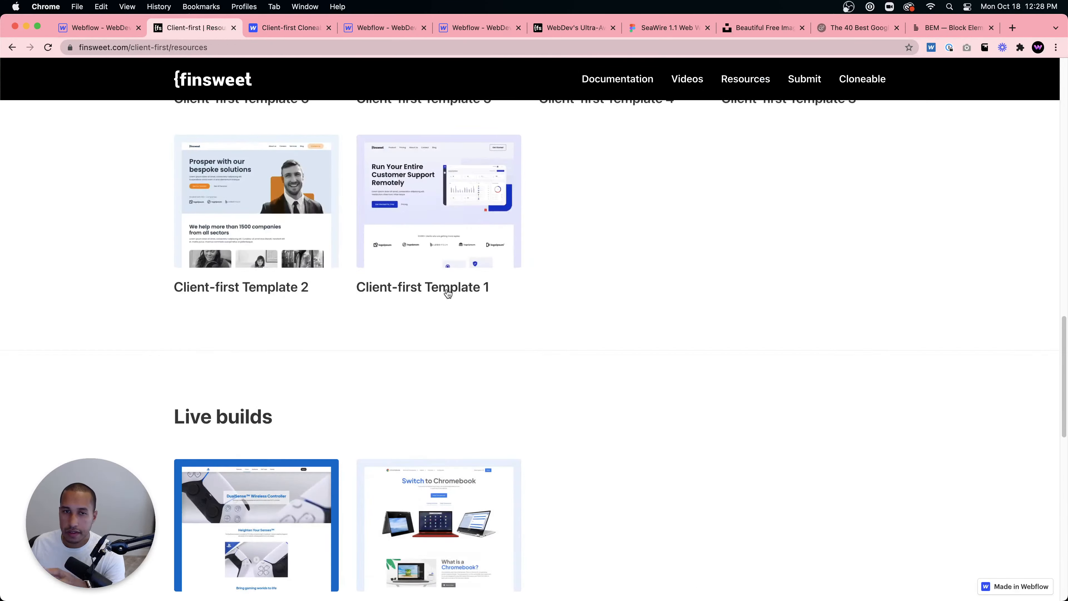
{"action": "scroll", "coordinate": [476, 368], "scroll_direction": "down", "scroll_amount": 5}
{"action": "scroll", "coordinate": [603, 363], "scroll_direction": "up", "scroll_amount": 15}
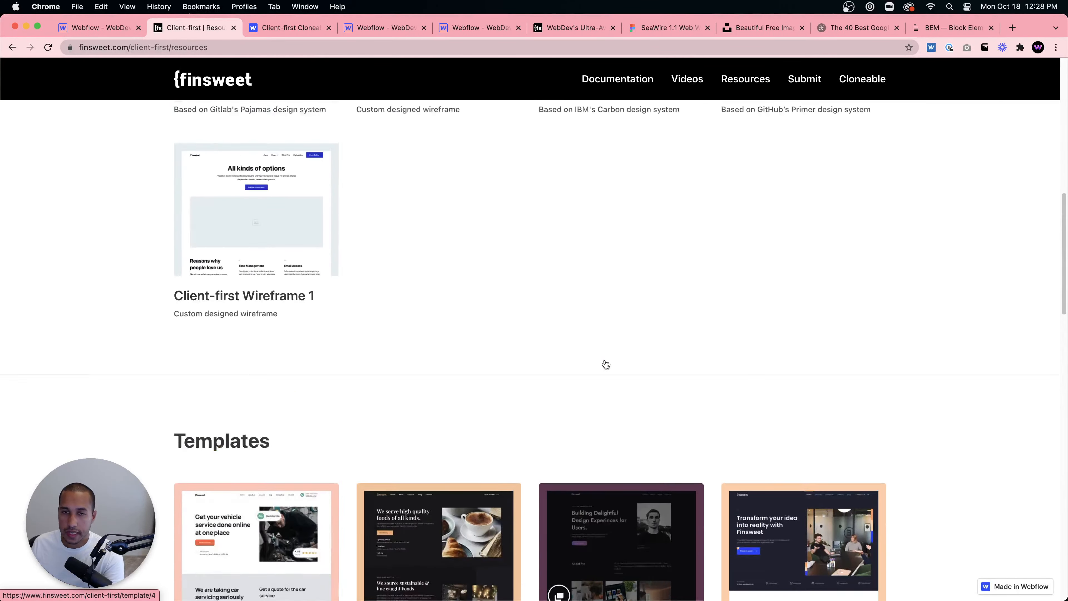
{"action": "scroll", "coordinate": [594, 371], "scroll_direction": "down", "scroll_amount": 6}
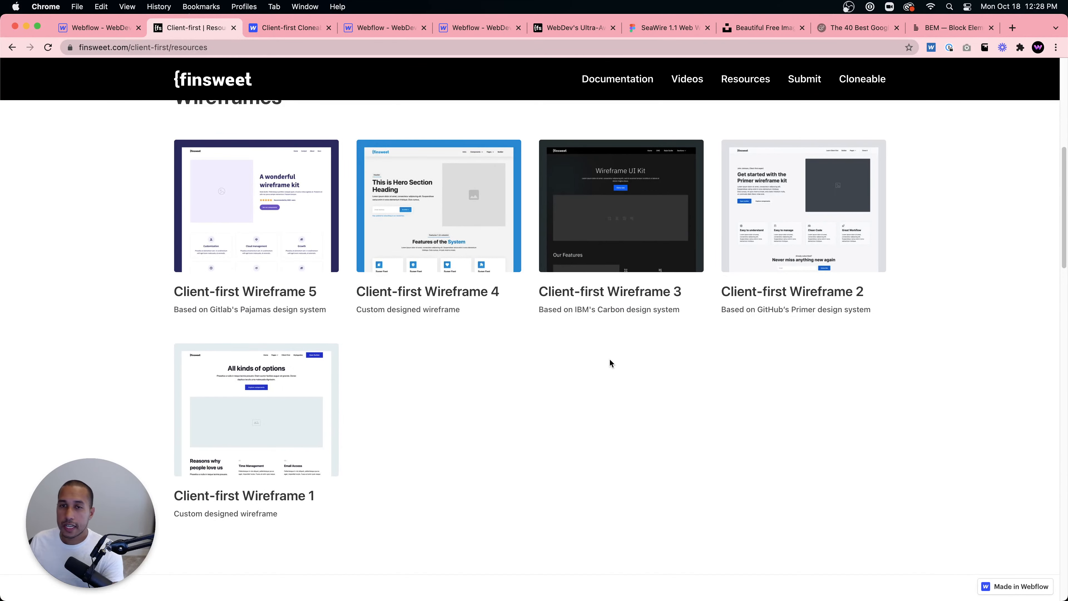
{"action": "scroll", "coordinate": [608, 363], "scroll_direction": "down", "scroll_amount": 15}
{"action": "left_click", "coordinate": [640, 83]}
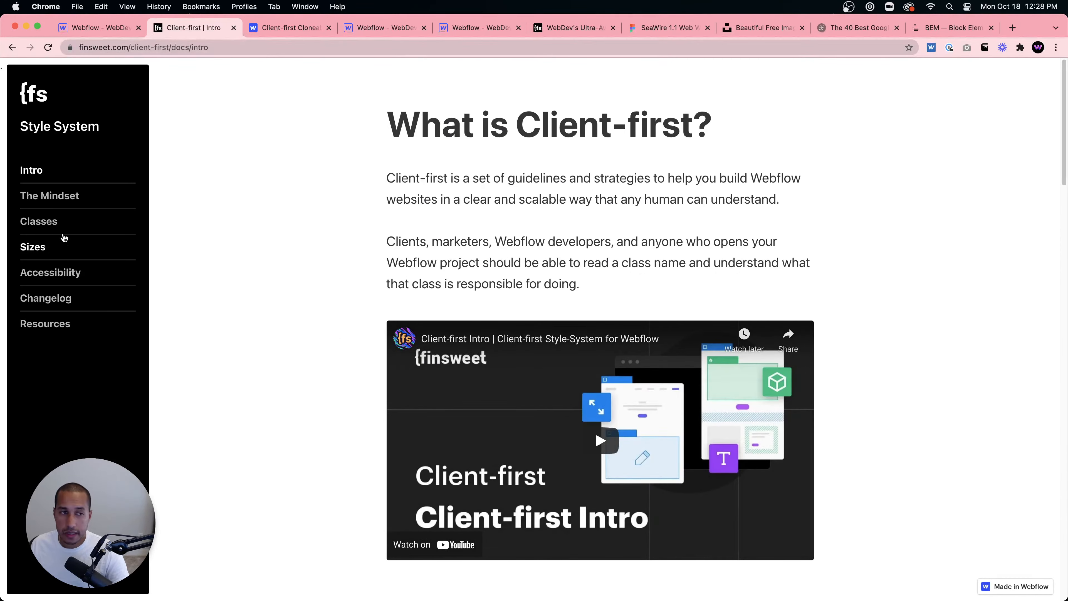
{"action": "left_click", "coordinate": [56, 222]}
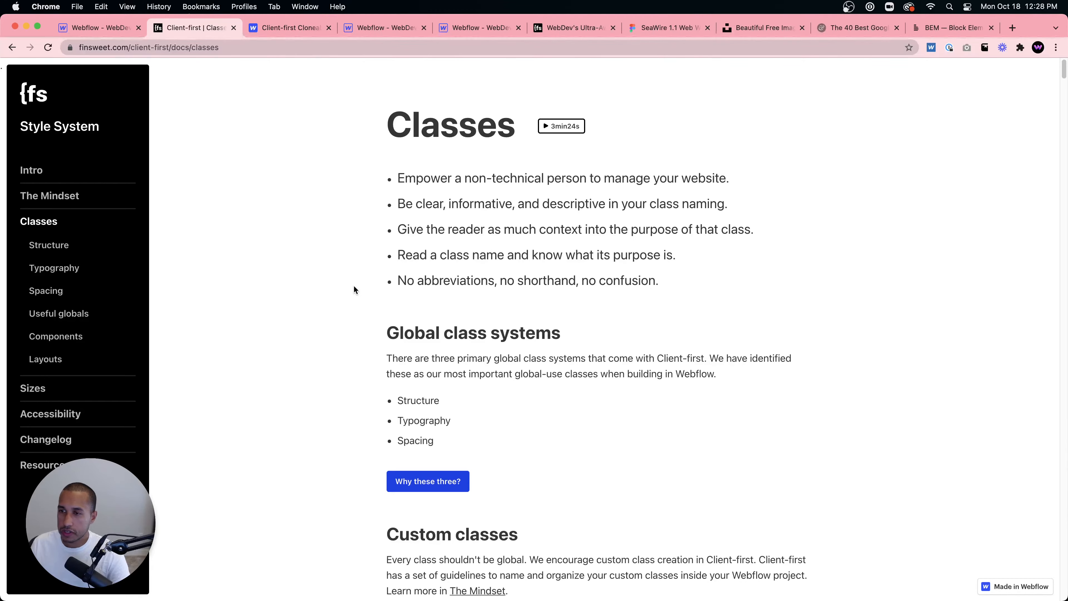
- Review the existing classes listed in the project's Style Manager
{"action": "left_click", "coordinate": [108, 33]}
{"action": "left_click", "coordinate": [1018, 67]}
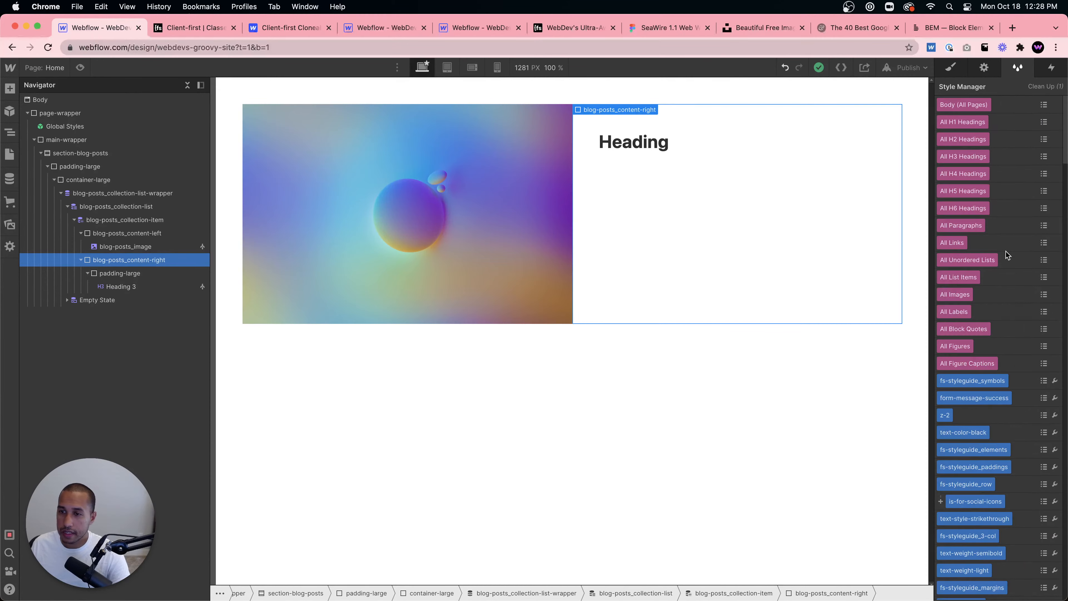
{"action": "scroll", "coordinate": [1000, 325], "scroll_direction": "down", "scroll_amount": 5}
{"action": "scroll", "coordinate": [998, 322], "scroll_direction": "down", "scroll_amount": 10}
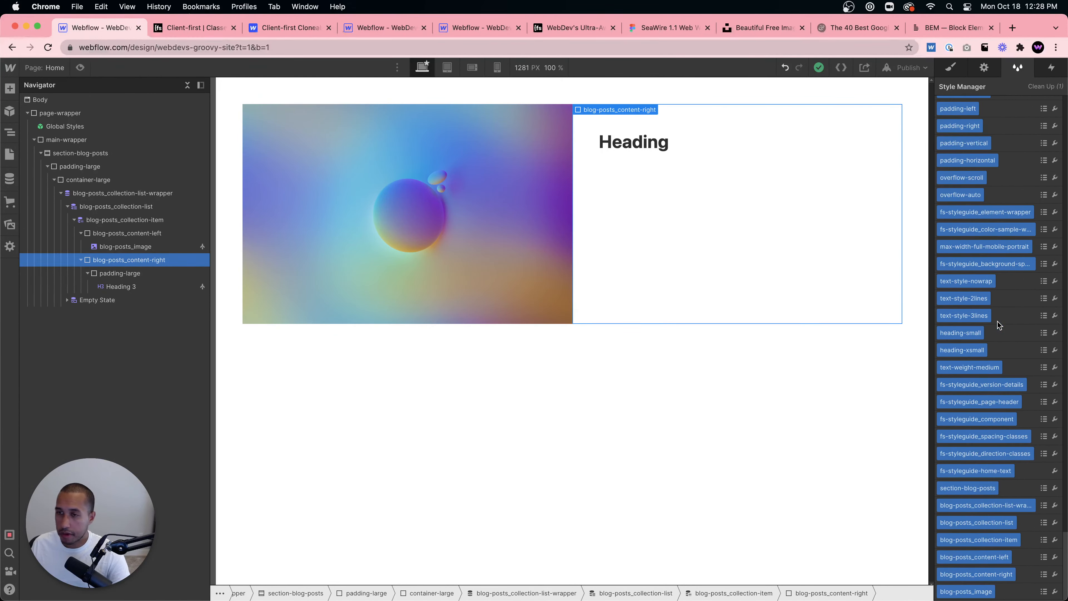
{"action": "scroll", "coordinate": [1000, 325], "scroll_direction": "up", "scroll_amount": 15}
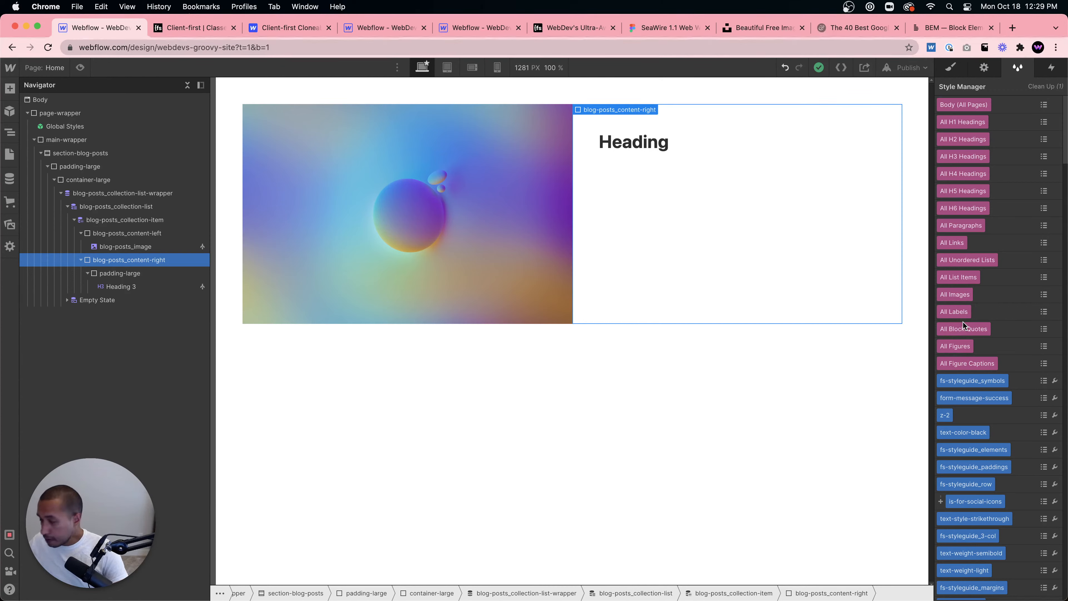
- Switch the heading's text binding to the Blog Posts Post Summary field
{"action": "left_click", "coordinate": [614, 148]}
{"action": "left_click", "coordinate": [634, 134]}
{"action": "left_click", "coordinate": [120, 285]}
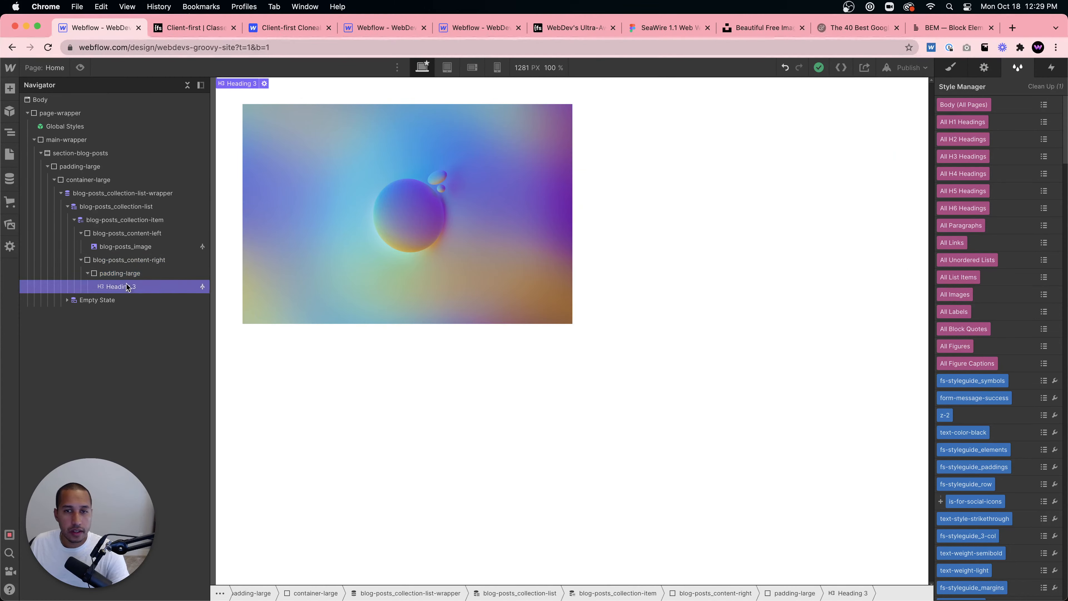
{"action": "left_click", "coordinate": [258, 80]}
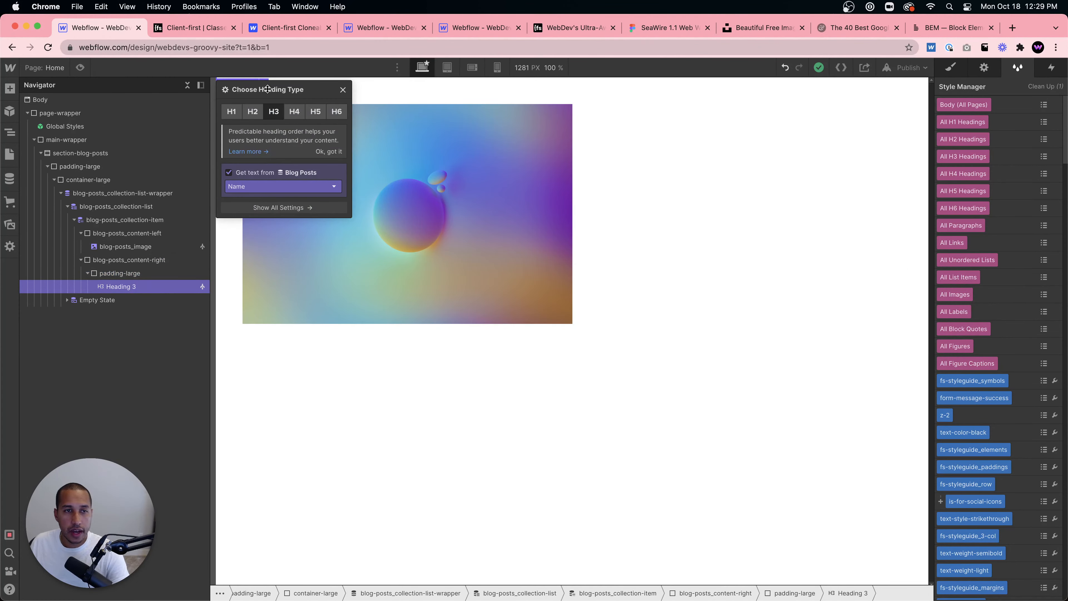
{"action": "left_click", "coordinate": [241, 185]}
{"action": "left_click", "coordinate": [239, 209]}
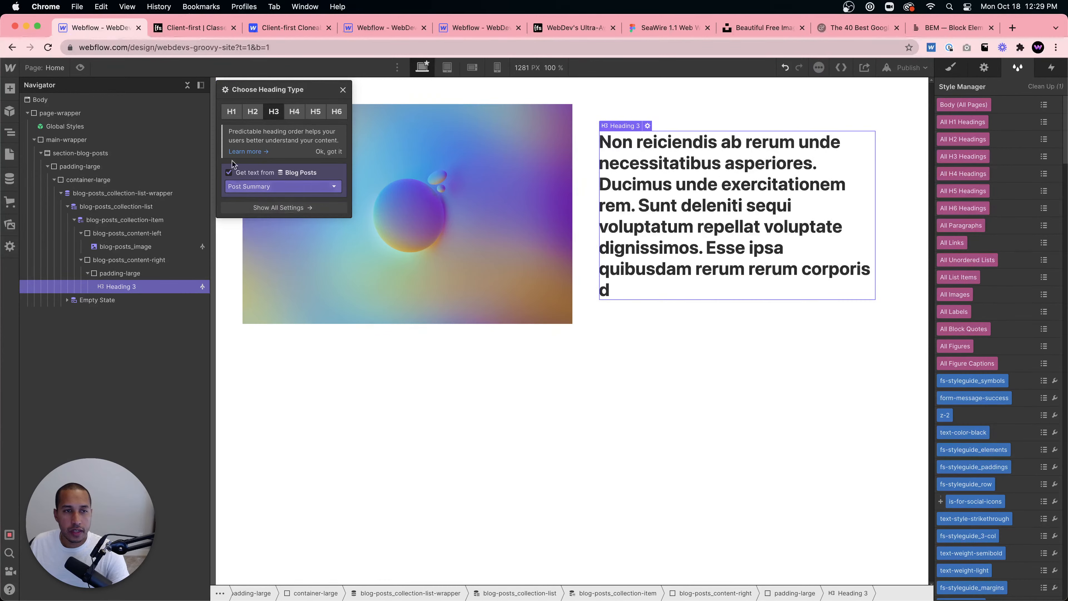
- Bind the heading's text back to the Blog Posts Name field
{"action": "left_click", "coordinate": [248, 191]}
{"action": "left_click", "coordinate": [249, 207]}
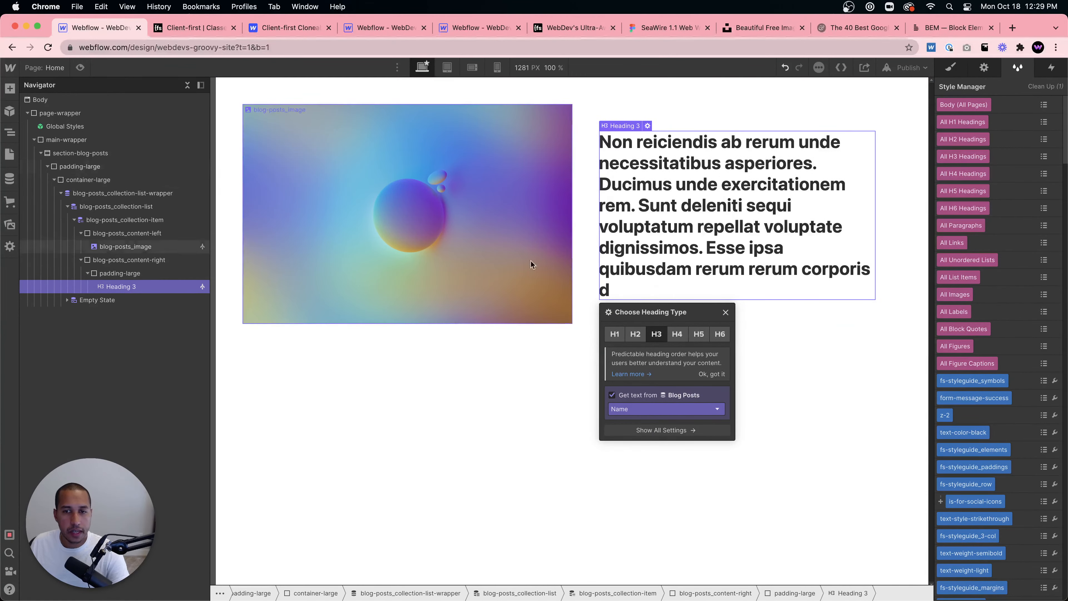
{"action": "left_click", "coordinate": [781, 177]}
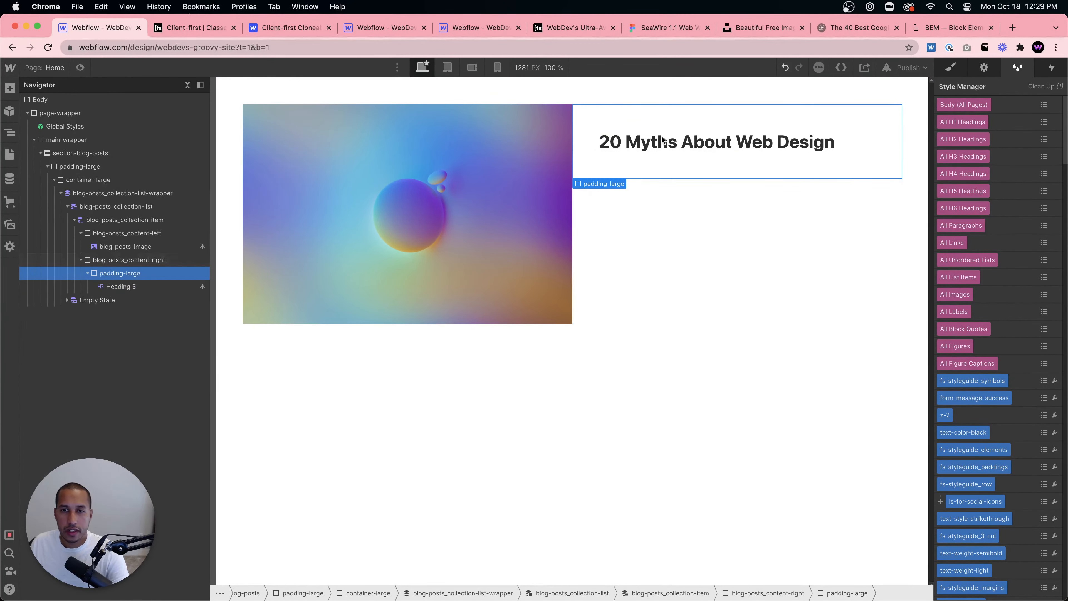
- Add a Paragraph inside the padding-large div and bind its text to the Post Summary field
{"action": "left_click", "coordinate": [952, 68]}
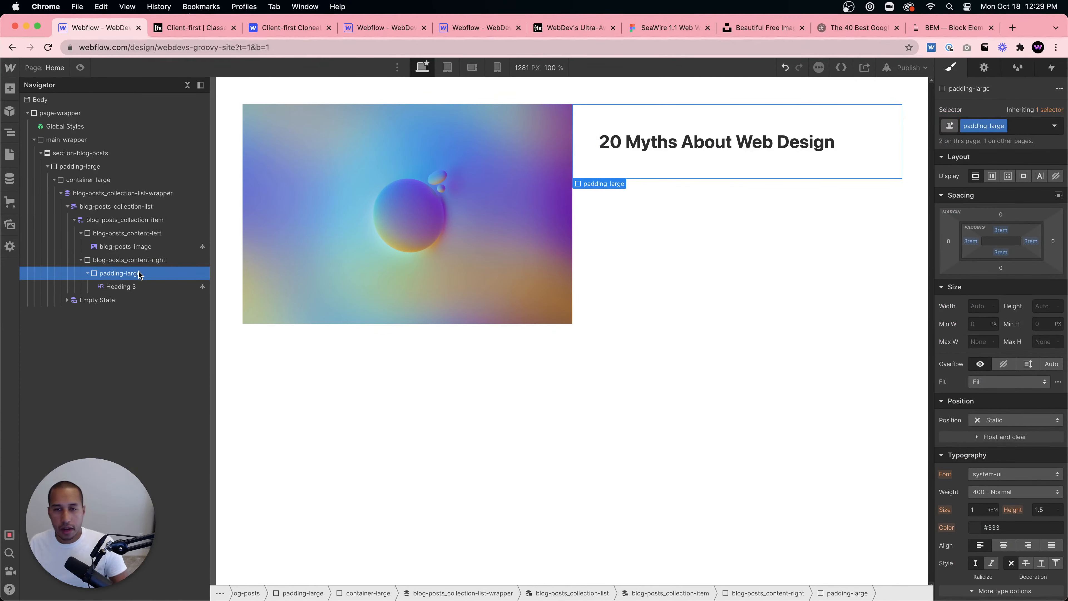
{"action": "key", "text": "super+e"}
{"action": "type", "text": "paragraph"}
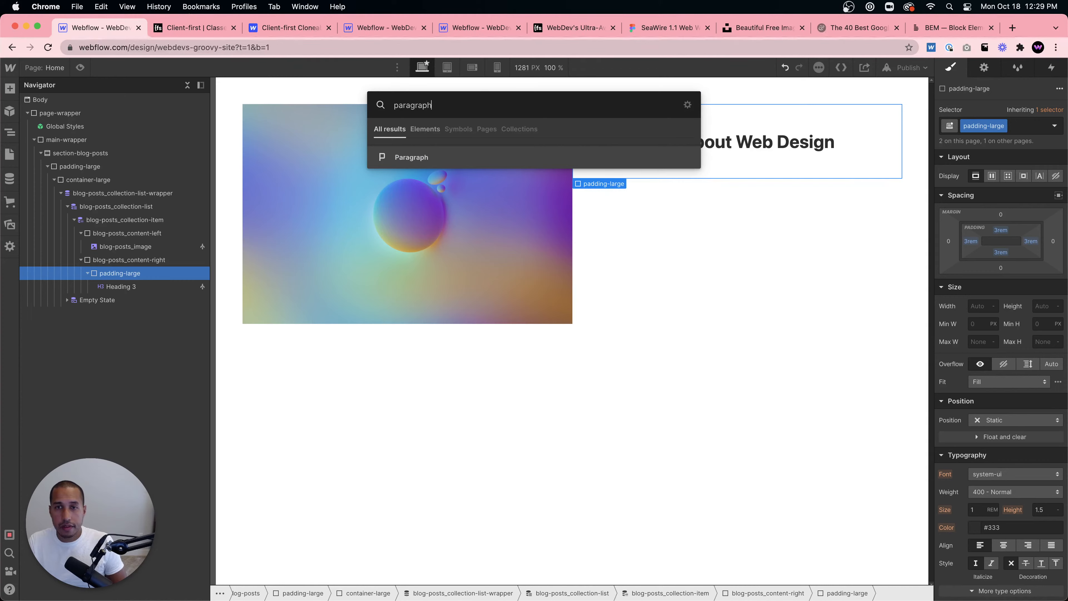
{"action": "key", "text": "Return"}
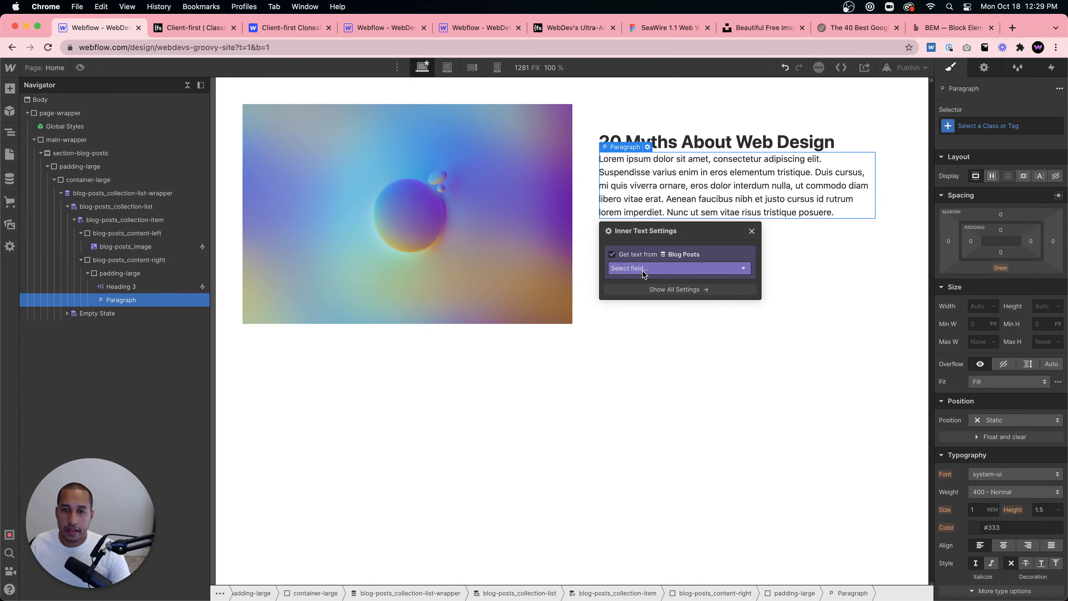
{"action": "left_click", "coordinate": [644, 274]}
{"action": "left_click", "coordinate": [636, 299]}
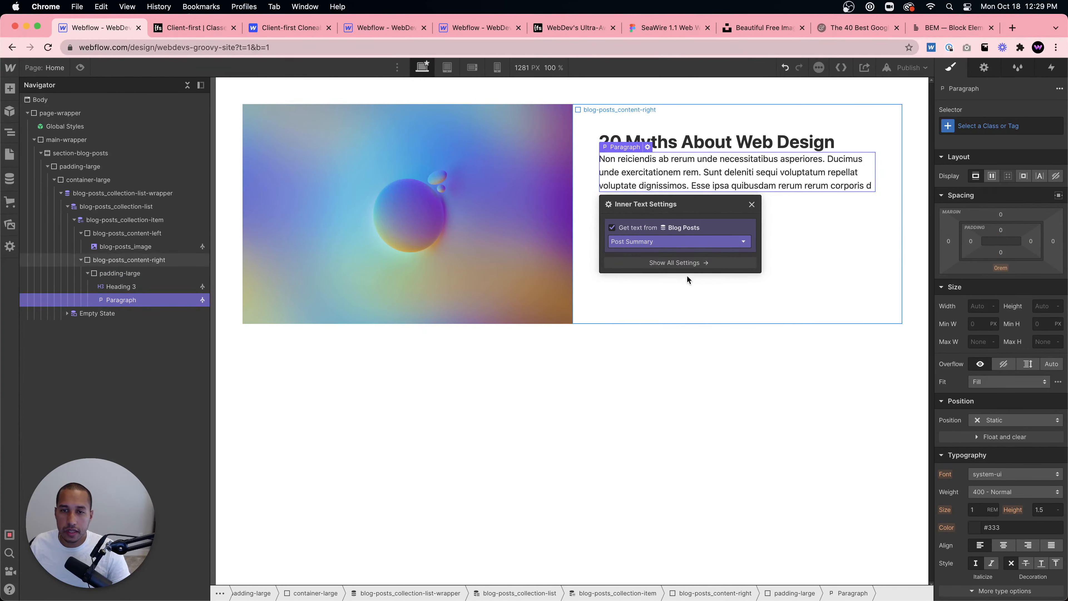
- Add a Button inside the padding-large div below the paragraph
{"action": "left_click", "coordinate": [842, 213]}
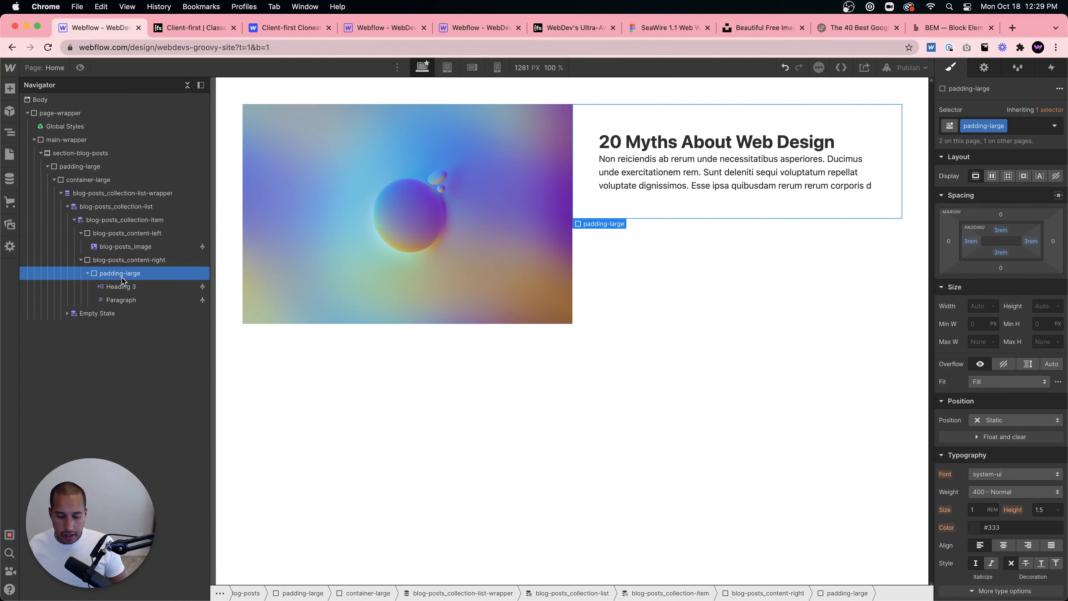
{"action": "key", "text": "super+e"}
{"action": "type", "text": "button"}
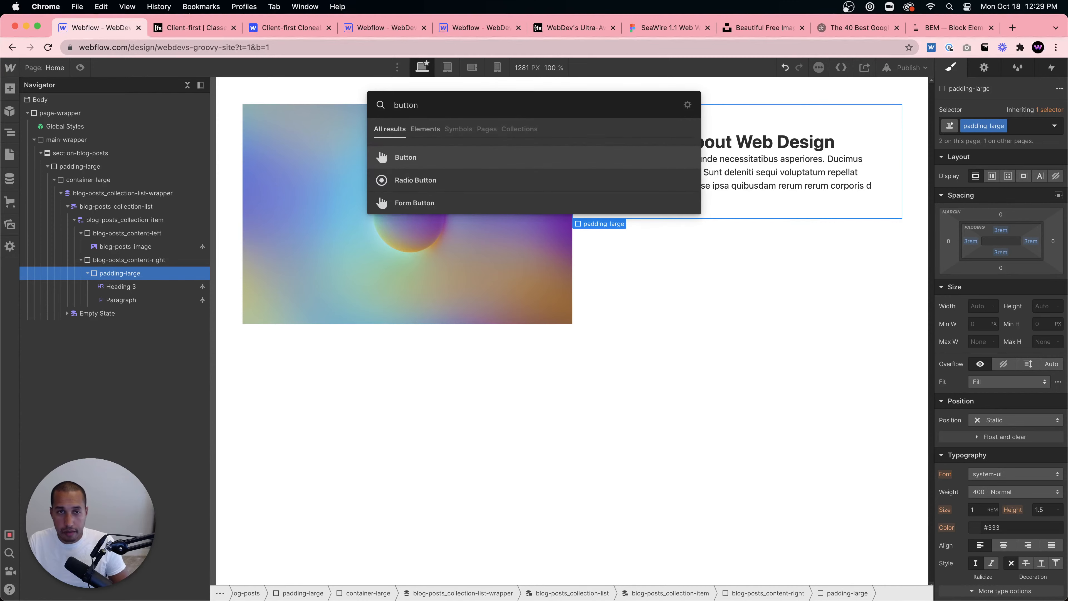
{"action": "key", "text": "Return"}
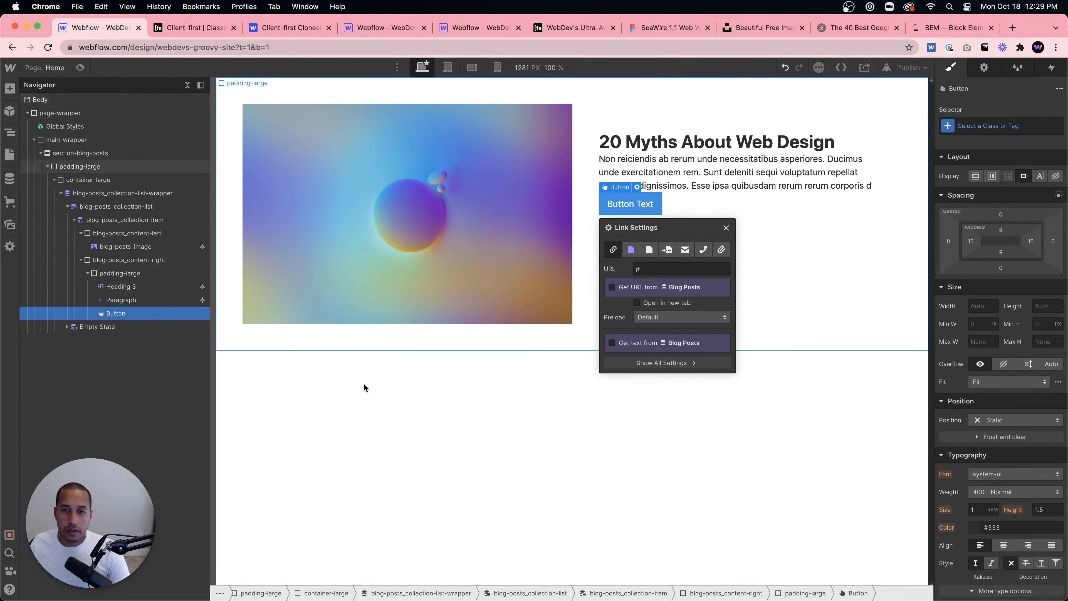
{"action": "left_click", "coordinate": [366, 385]}
- Compare the structure of the blog section in other Webflow projects for reference
{"action": "left_click", "coordinate": [144, 274]}
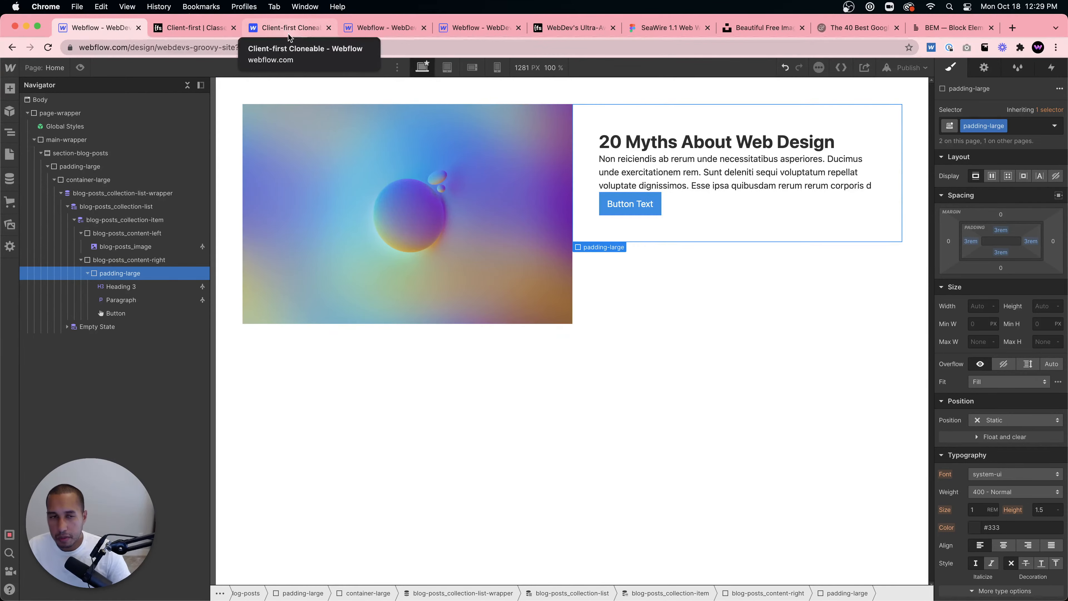
{"action": "left_click", "coordinate": [472, 28]}
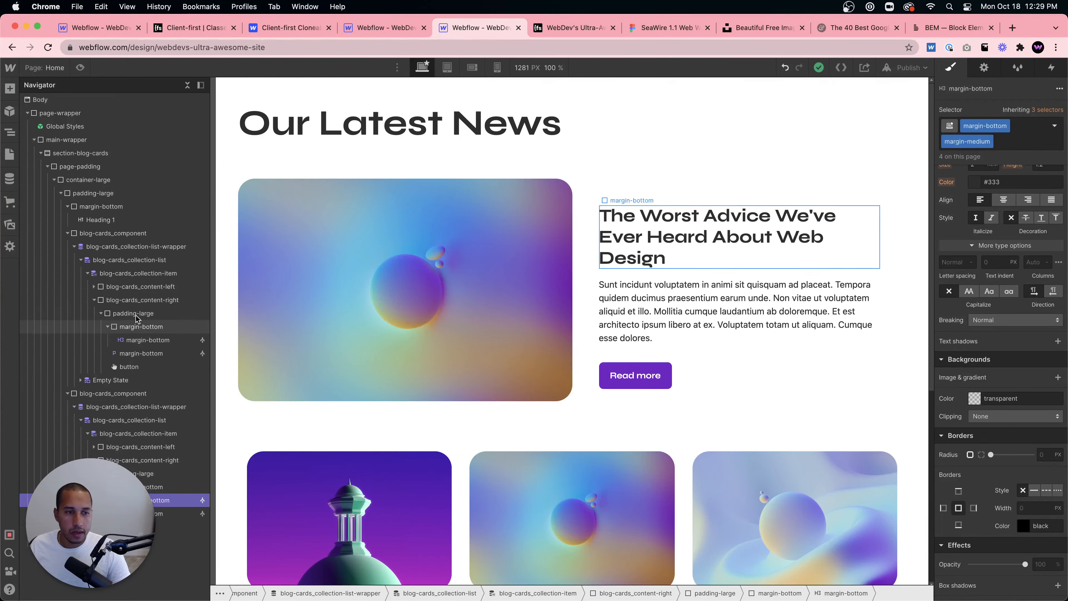
{"action": "left_click", "coordinate": [148, 340]}
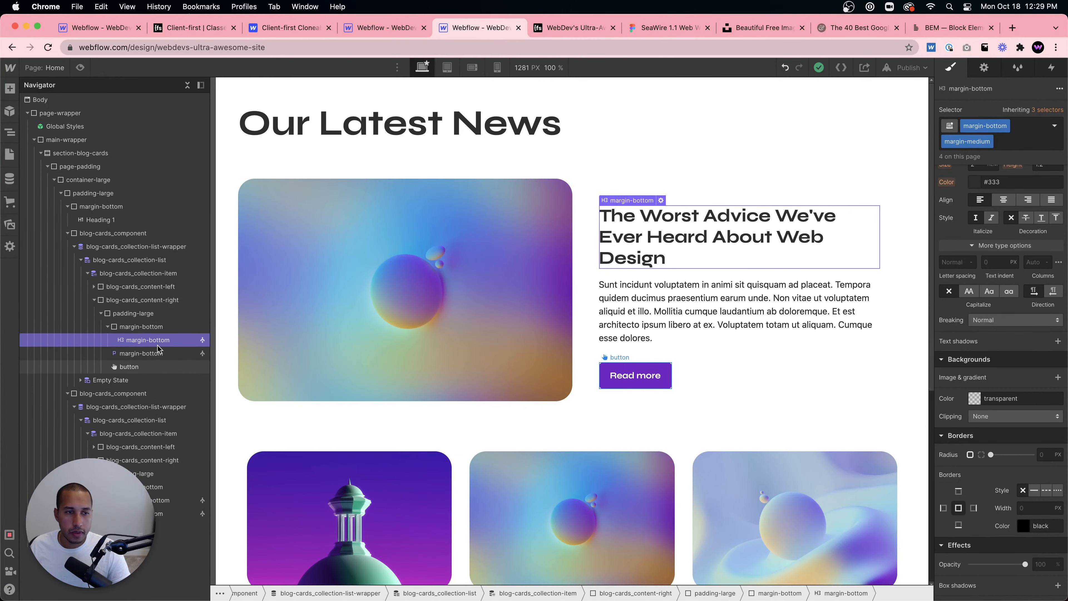
{"action": "left_click", "coordinate": [383, 28]}
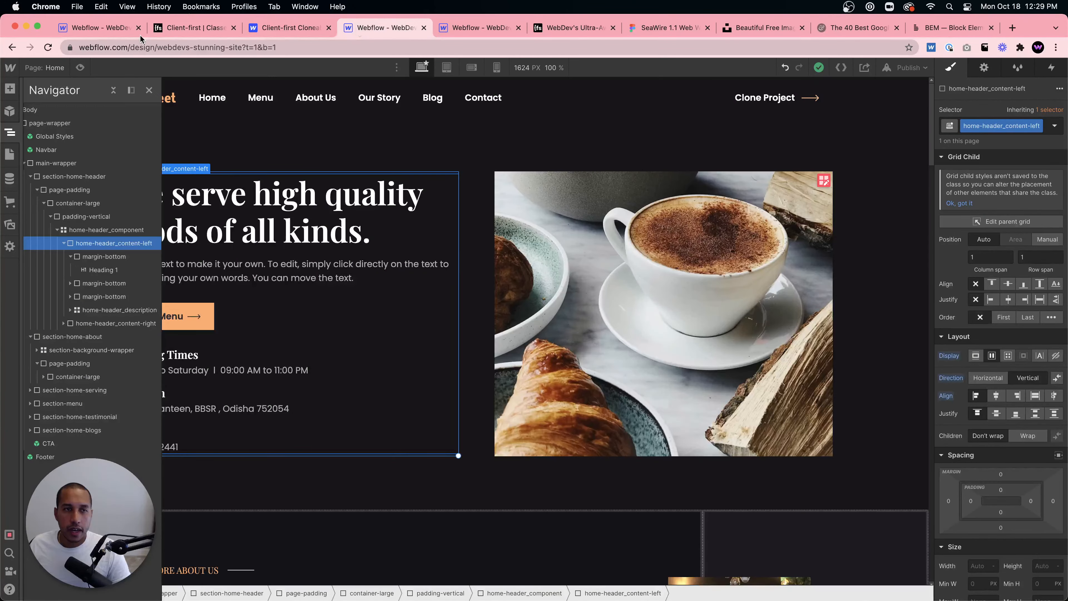
{"action": "left_click", "coordinate": [116, 33]}
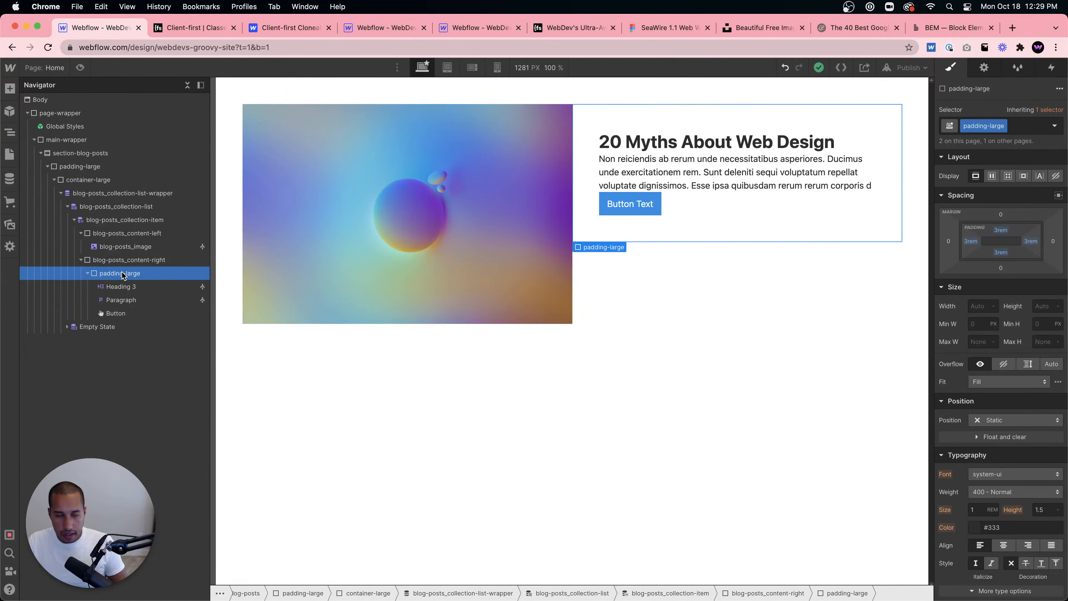
- Insert a Div Block in the padding-large div and nest the heading inside it
{"action": "key", "text": "super+e"}
{"action": "left_click", "coordinate": [665, 149]}
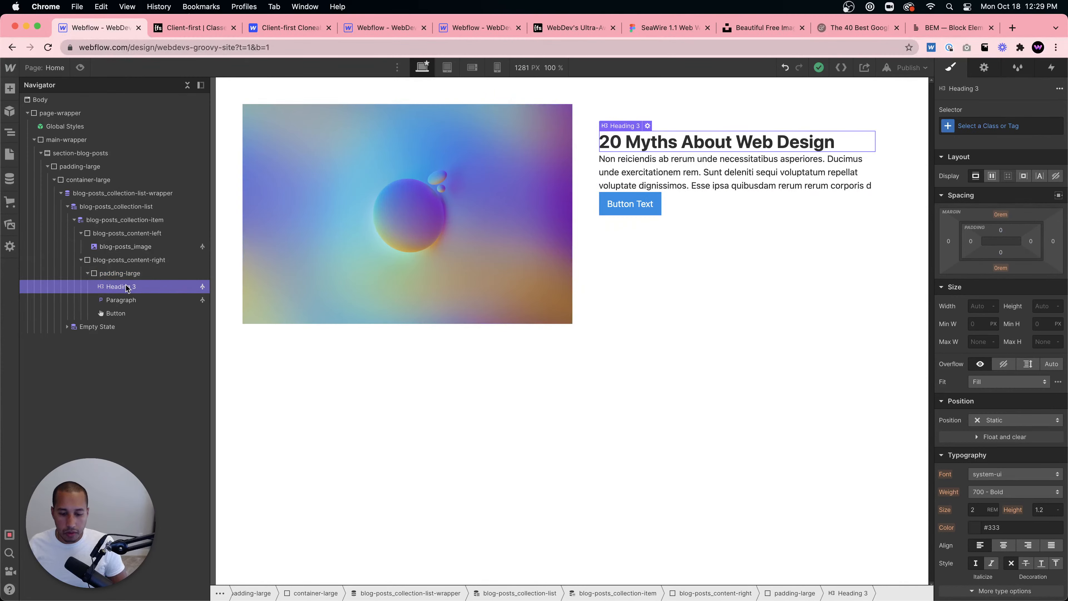
{"action": "key", "text": "super+e"}
{"action": "type", "text": "div"}
{"action": "key", "text": "Return"}
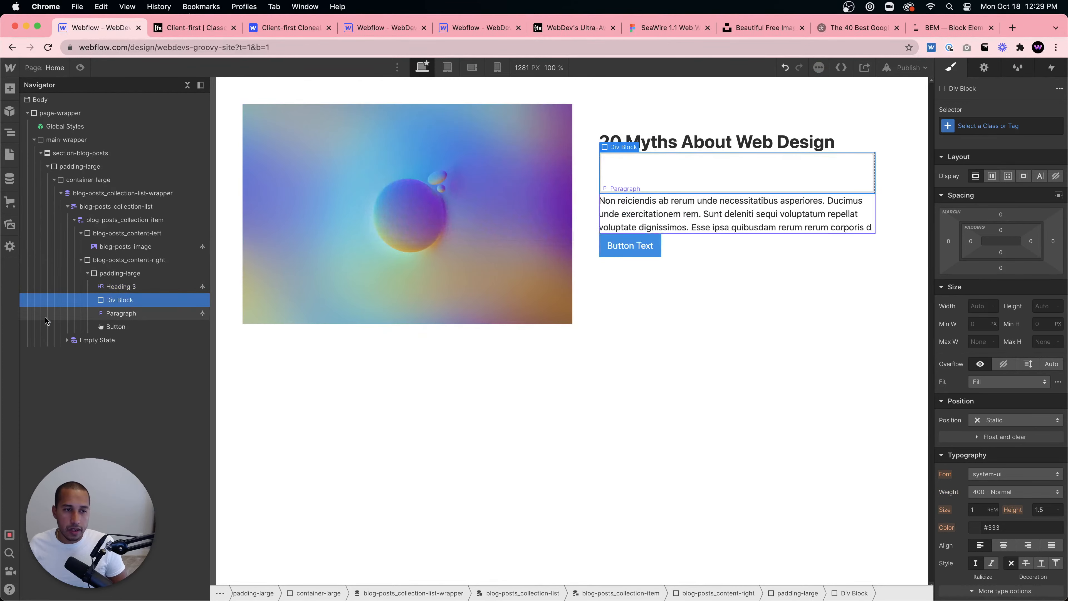
{"action": "left_click_drag", "start_coordinate": [103, 287], "coordinate": [128, 287]}
{"action": "left_click", "coordinate": [128, 287]}
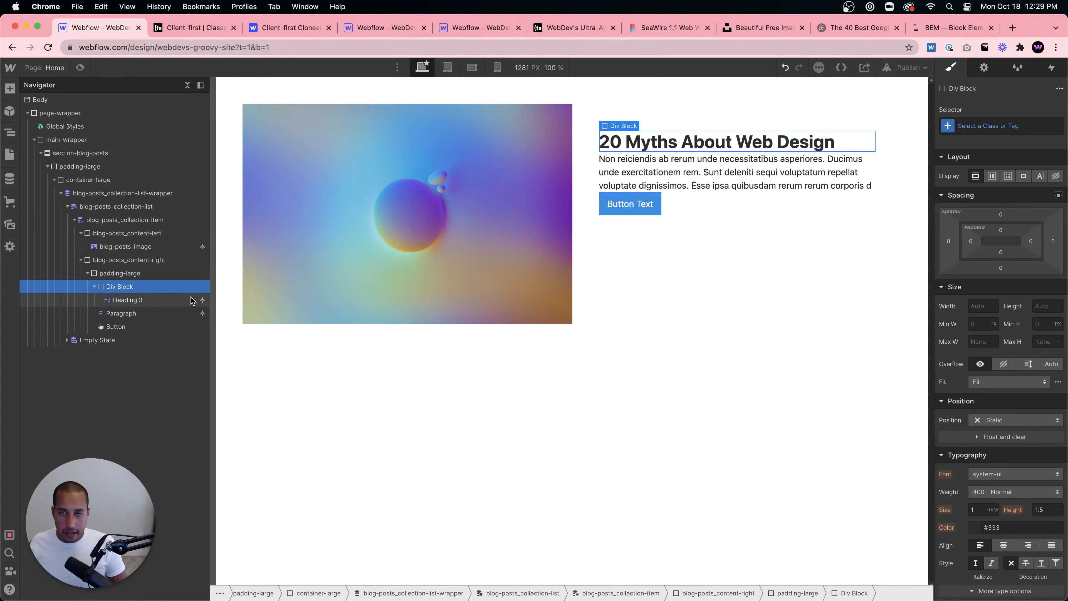
- Apply the margin-medium class with a margin-bottom combo class to the div wrapping the heading
{"action": "left_click", "coordinate": [987, 122]}
{"action": "type", "text": "mar"}
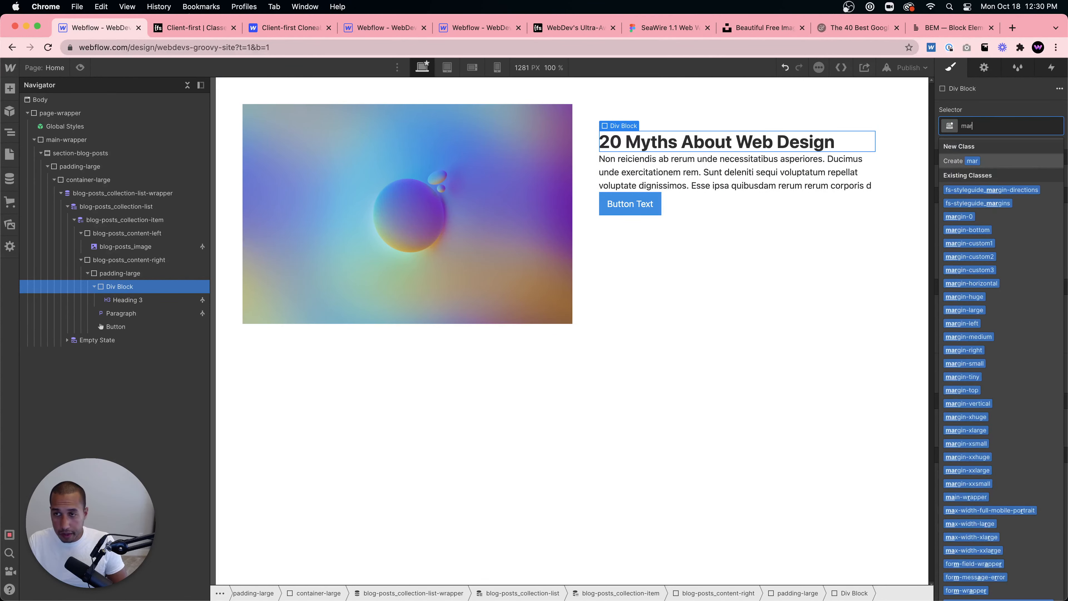
{"action": "type", "text": "ig"}
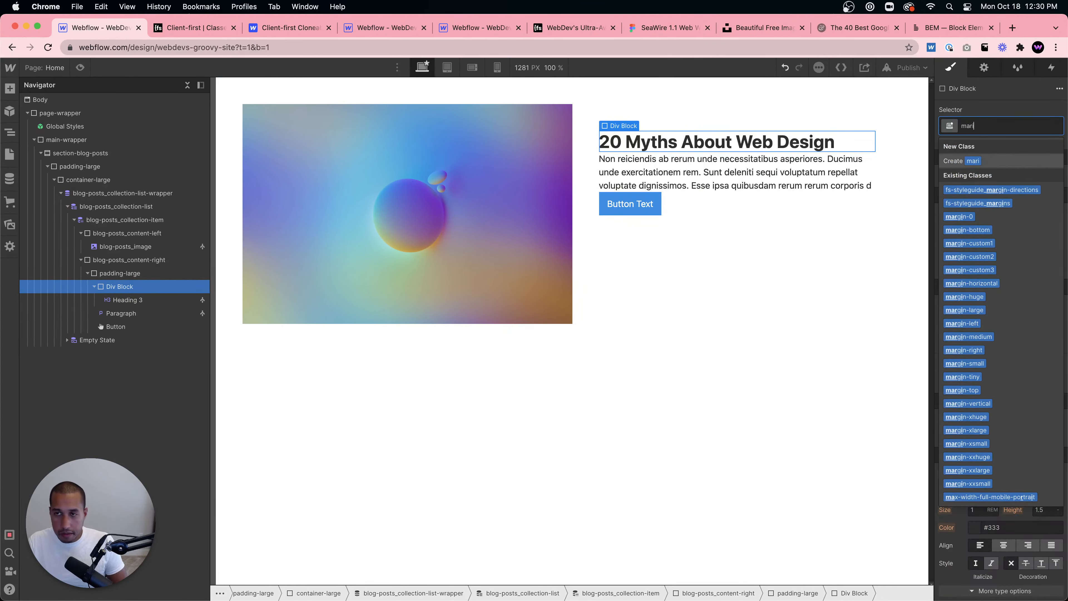
{"action": "key", "text": "BackSpace"}
{"action": "key", "text": "BackSpace"}
{"action": "type", "text": "gin-"}
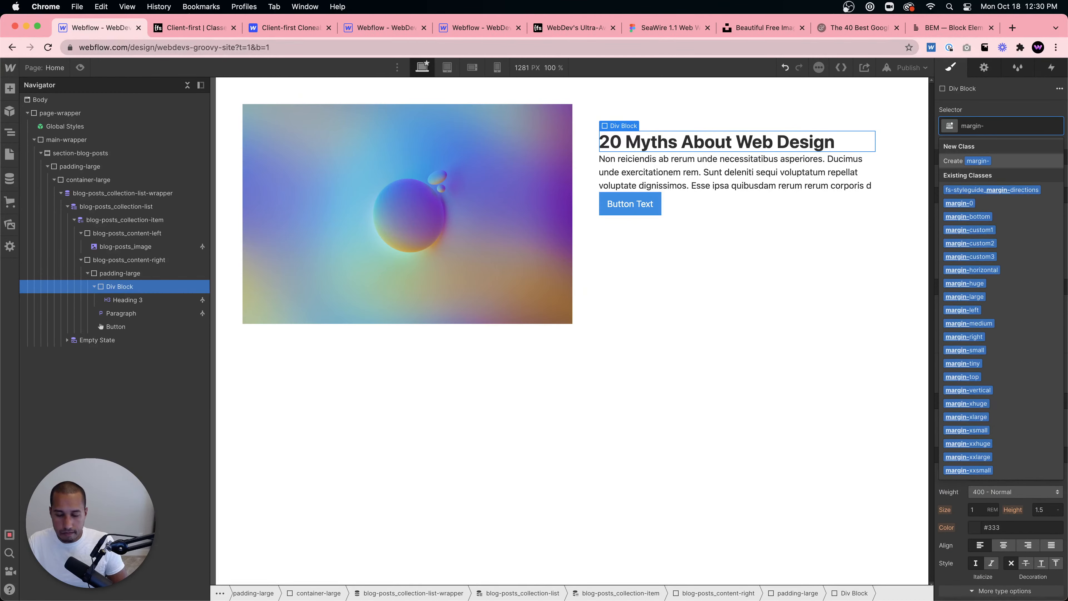
{"action": "left_click", "coordinate": [1000, 323]}
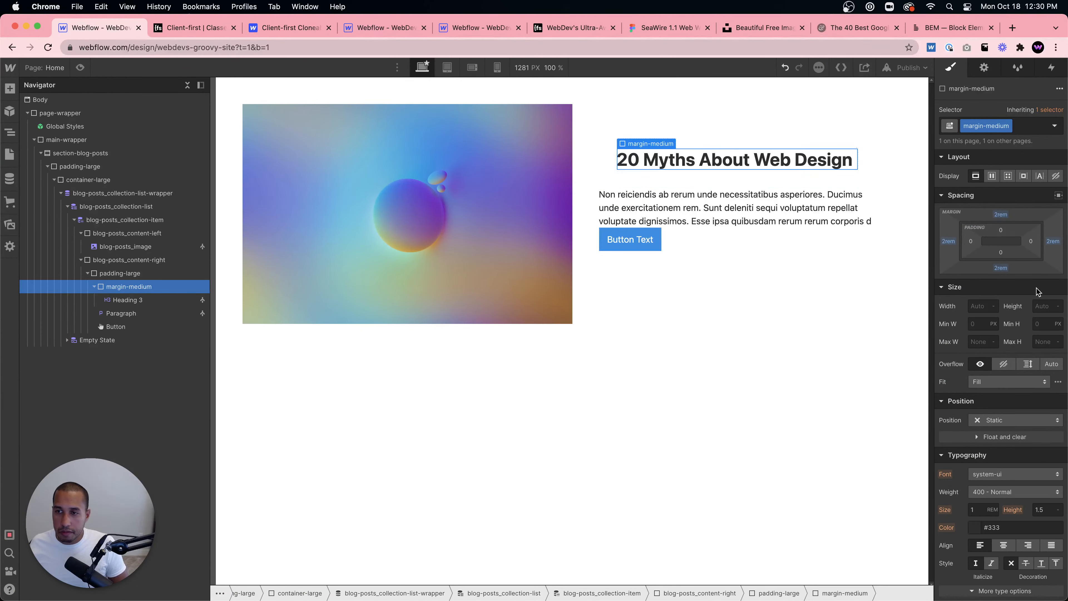
{"action": "left_click", "coordinate": [1023, 126]}
{"action": "type", "text": "margin-bottom"}
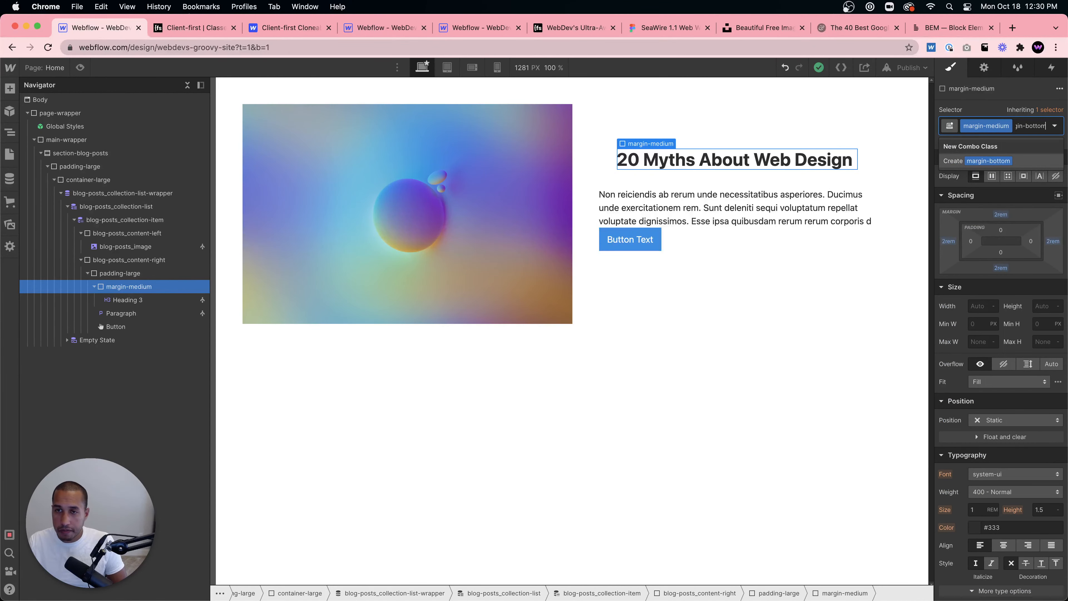
{"action": "key", "text": "Return"}
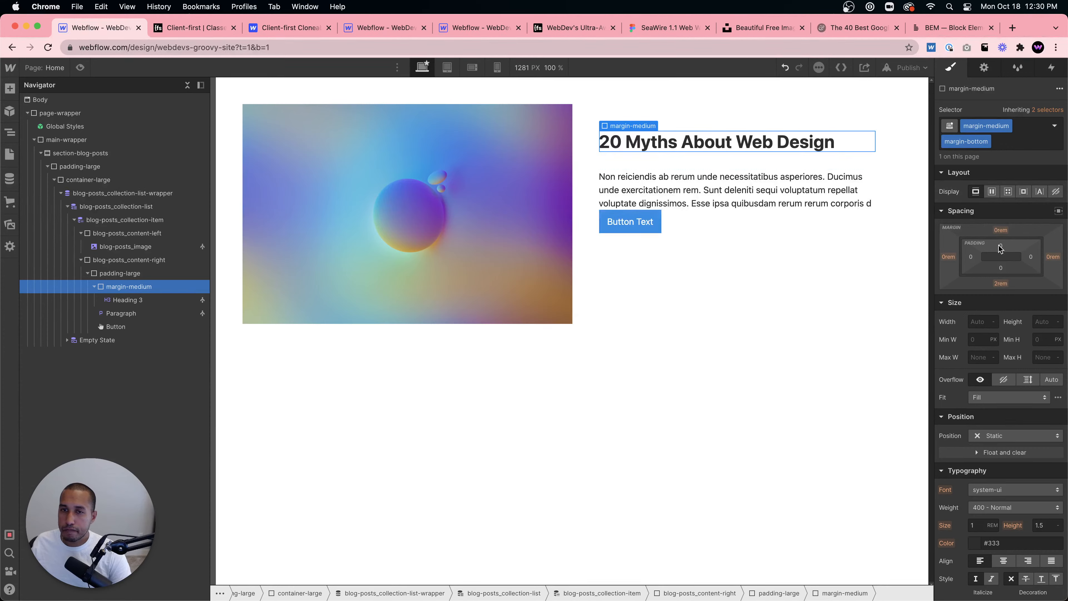
- Remove the margin-bottom combo class and the margin-medium class from the heading's div
{"action": "left_click", "coordinate": [782, 236]}
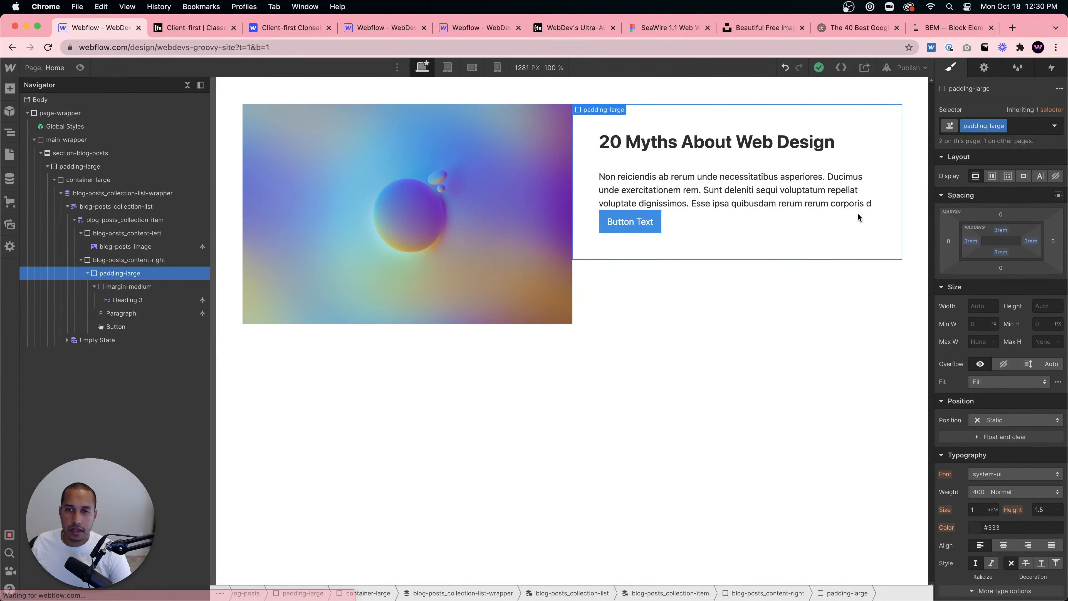
{"action": "left_click", "coordinate": [764, 145]}
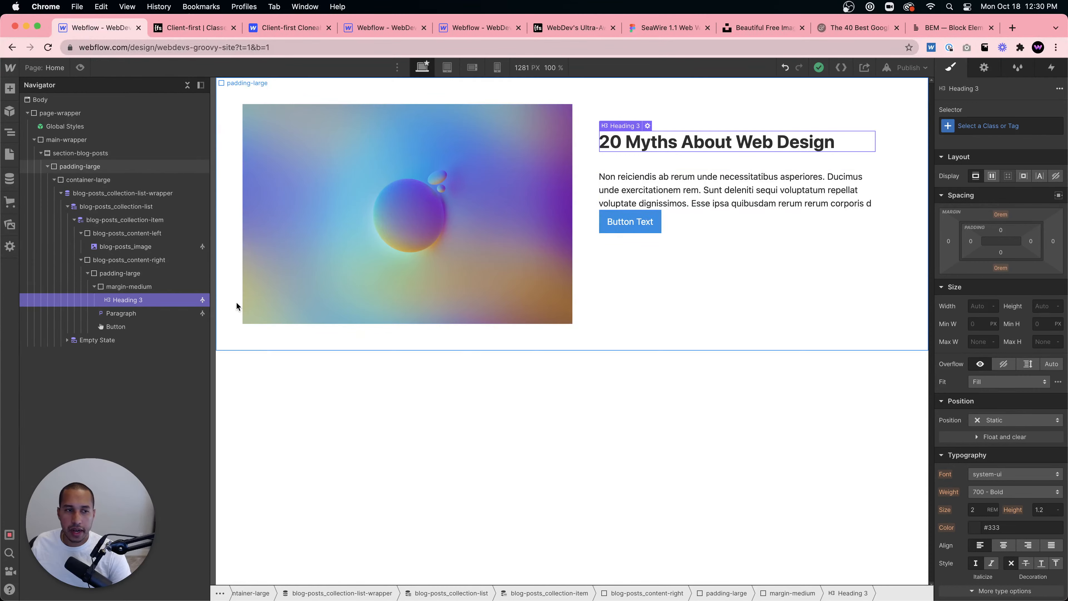
{"action": "left_click", "coordinate": [185, 287]}
{"action": "left_click", "coordinate": [986, 142]}
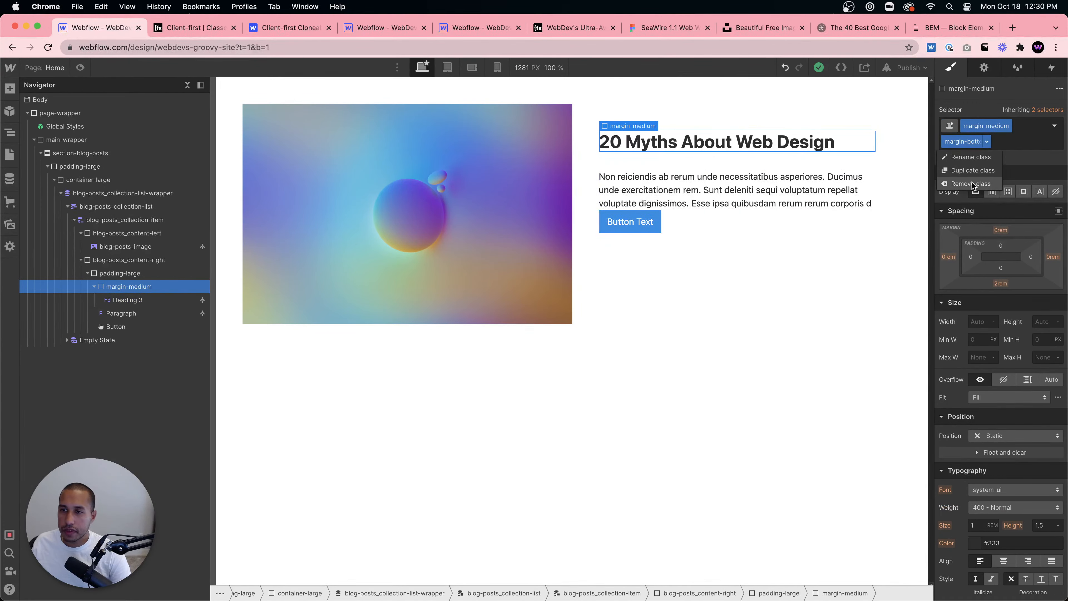
{"action": "left_click", "coordinate": [974, 185]}
{"action": "left_click", "coordinate": [1008, 126]}
{"action": "left_click", "coordinate": [991, 168]}
- Give the heading's div the margin-small class with a margin-bottom combo class
{"action": "left_click", "coordinate": [999, 130]}
{"action": "type", "text": "marig"}
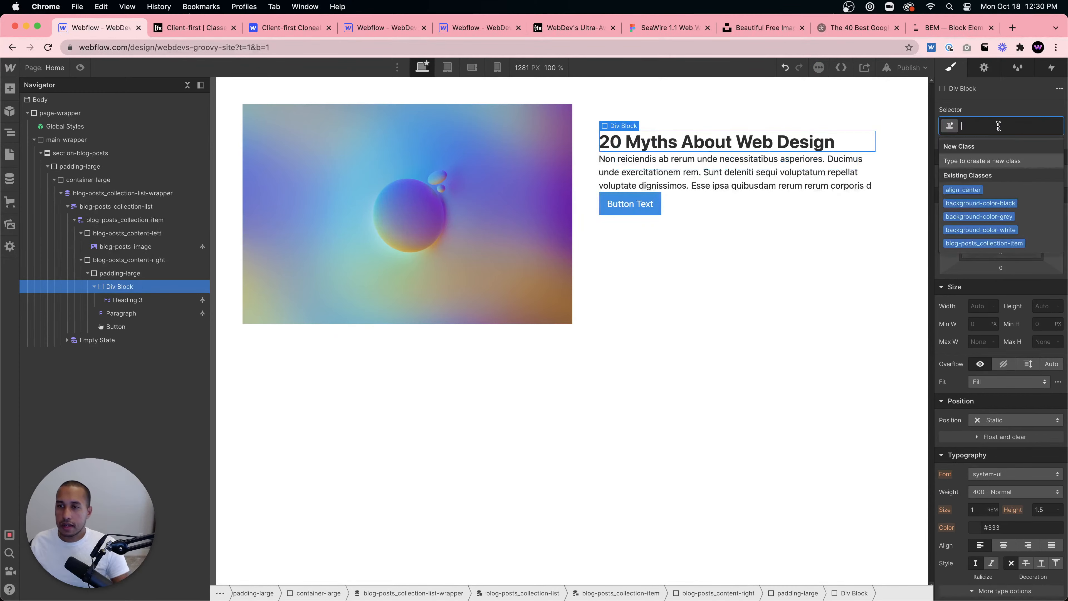
{"action": "key", "text": "BackSpace"}
{"action": "key", "text": "BackSpace"}
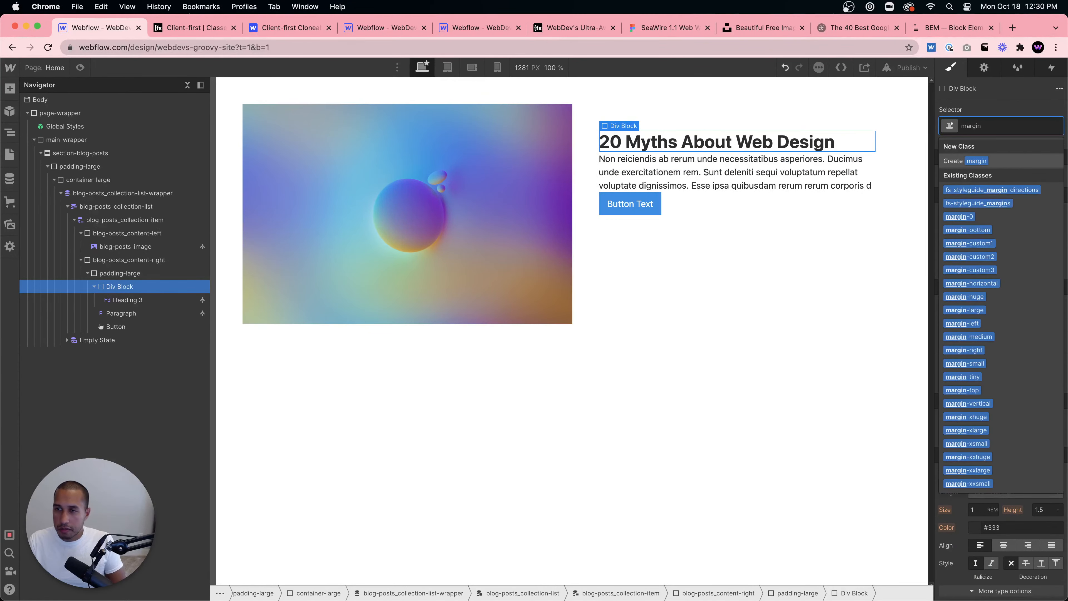
{"action": "type", "text": "gin-small"}
{"action": "key", "text": "Return"}
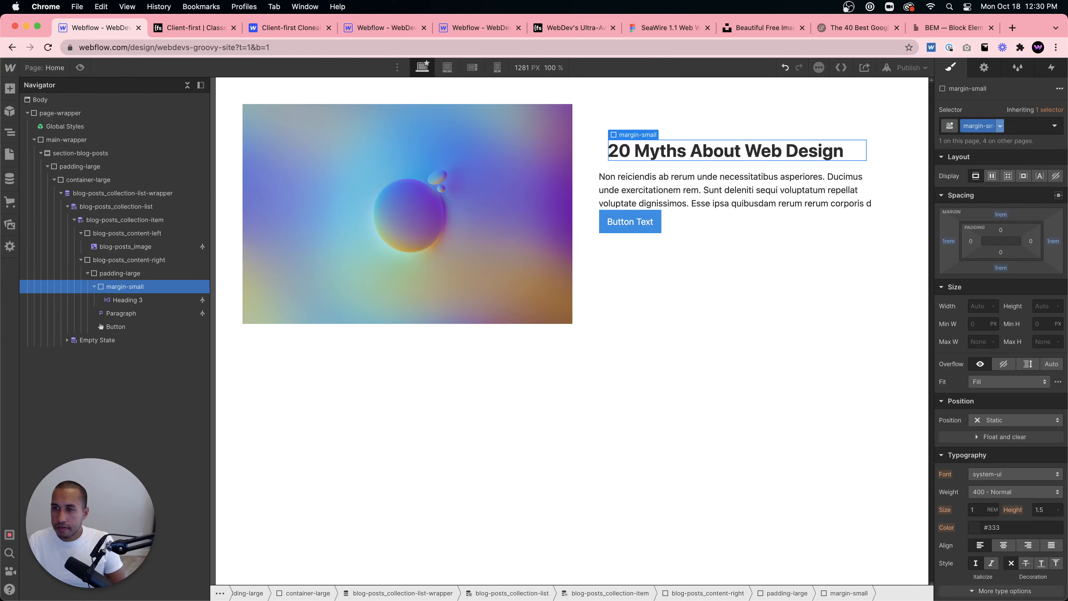
{"action": "left_click", "coordinate": [1017, 119]}
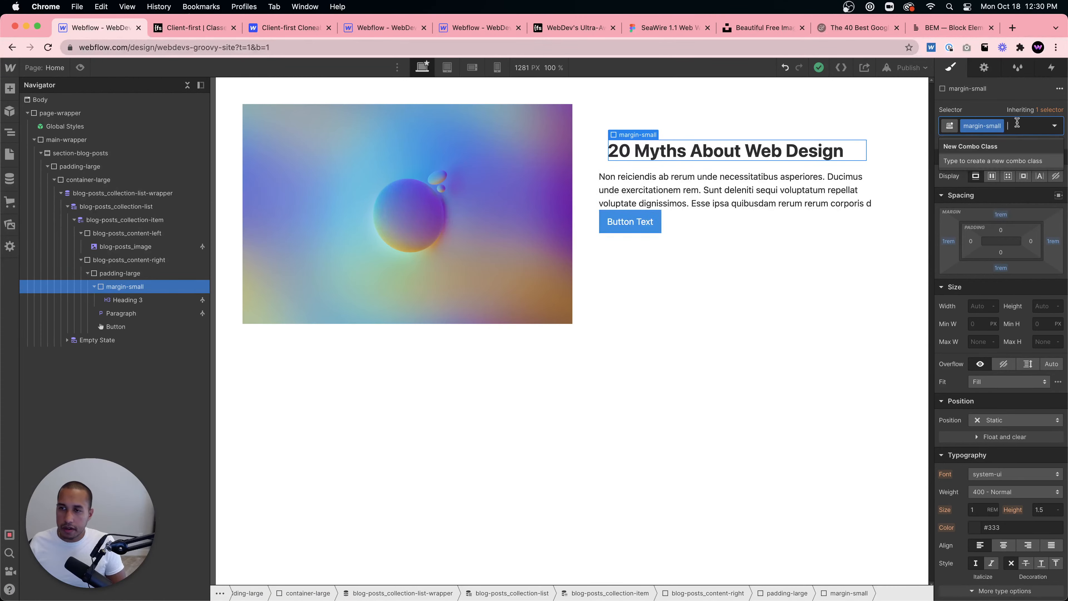
{"action": "type", "text": "margin-bott"}
{"action": "key", "text": "Return"}
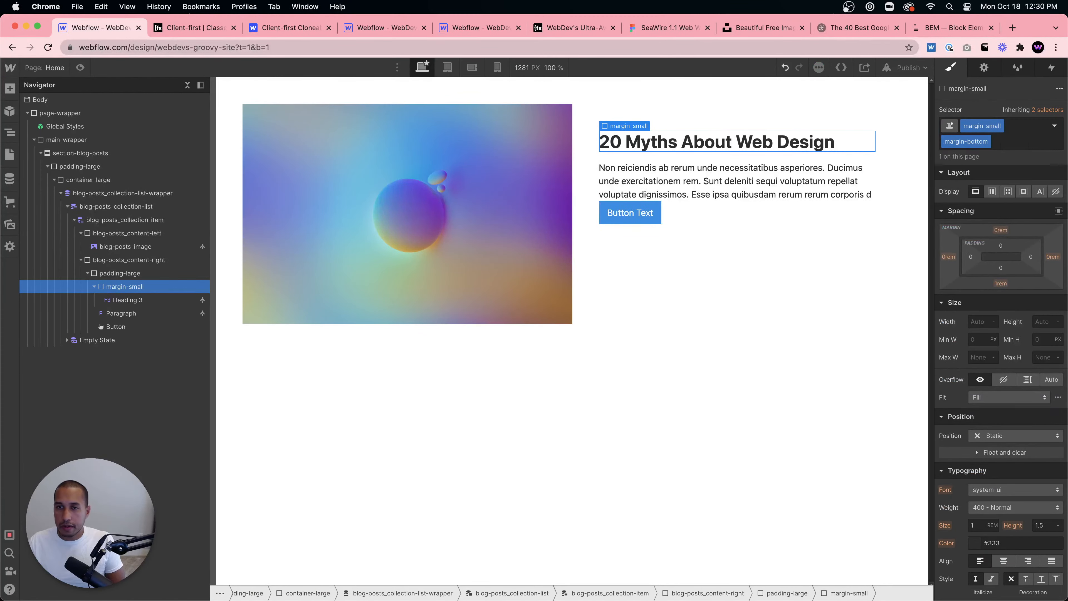
- Add a Div Block below the heading's wrapper and nest the paragraph inside it
{"action": "left_click", "coordinate": [702, 244]}
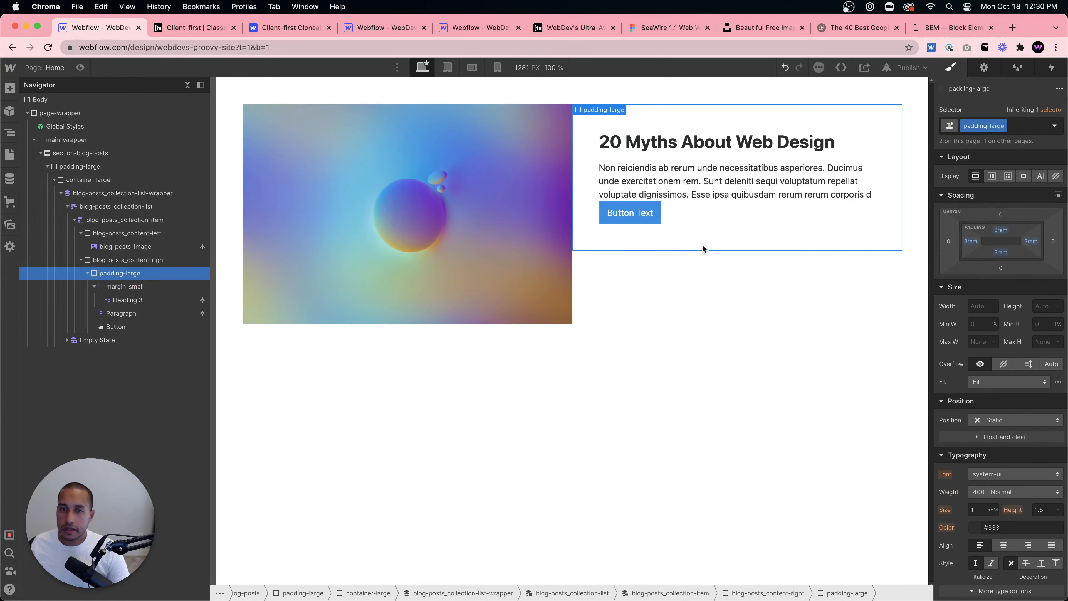
{"action": "left_click", "coordinate": [705, 186]}
{"action": "left_click", "coordinate": [131, 290]}
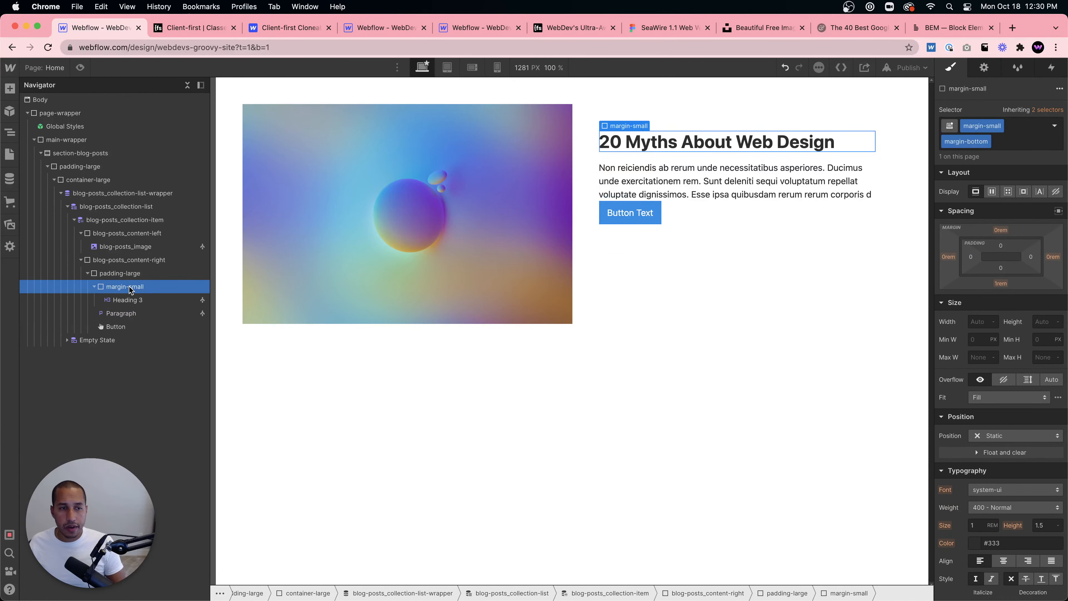
{"action": "key", "text": "super+e"}
{"action": "type", "text": "div"}
{"action": "key", "text": "Return"}
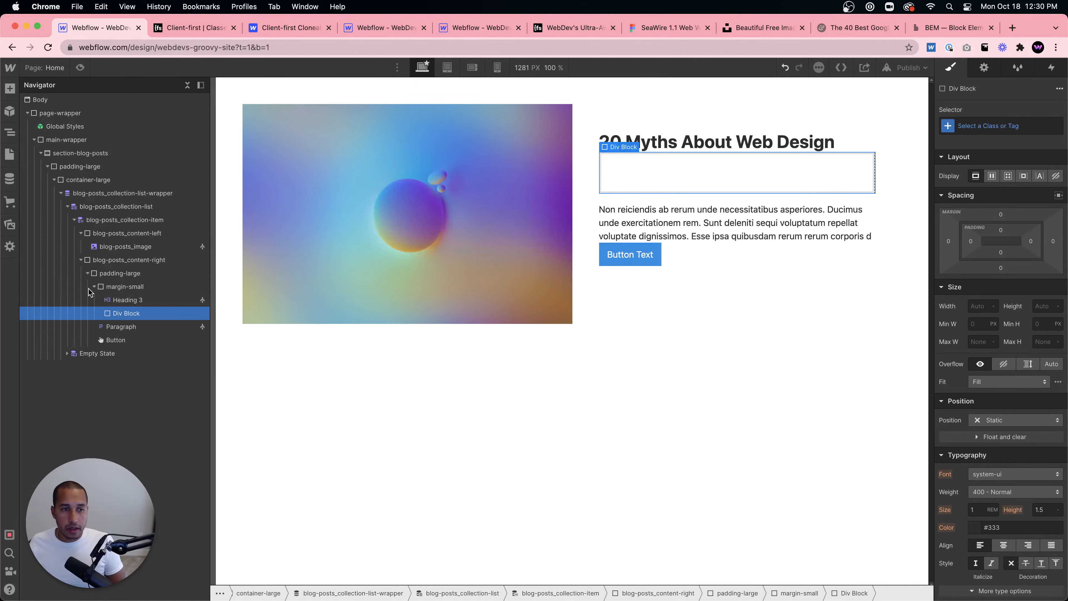
{"action": "mouse_move", "coordinate": [103, 325]}
{"action": "left_mouse_down"}
{"action": "mouse_move", "coordinate": [126, 314]}
{"action": "mouse_move", "coordinate": [96, 317]}
{"action": "left_mouse_up"}
{"action": "left_click", "coordinate": [101, 314]}
{"action": "left_click", "coordinate": [110, 314]}
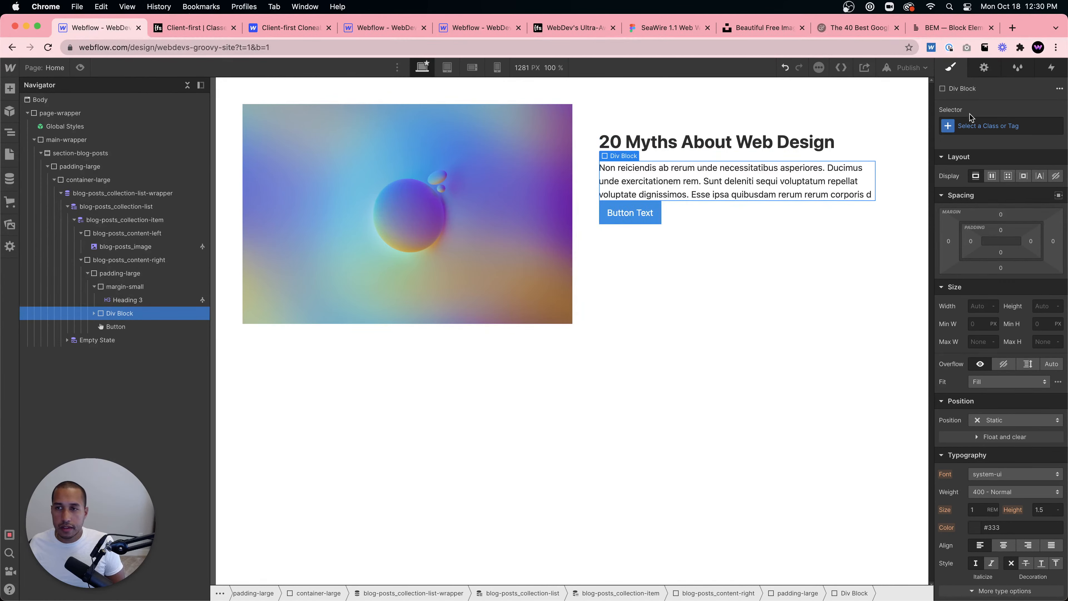
- Give the paragraph's div the margin-small class with a margin-bottom combo class
{"action": "left_click", "coordinate": [969, 123]}
{"action": "type", "text": "margin-small"}
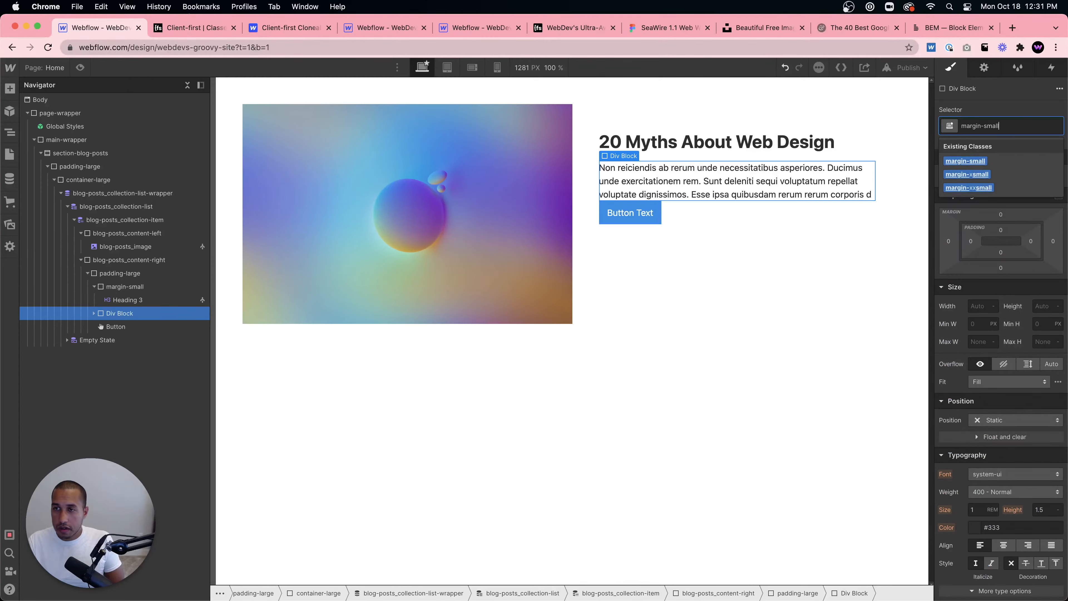
{"action": "key", "text": "Return"}
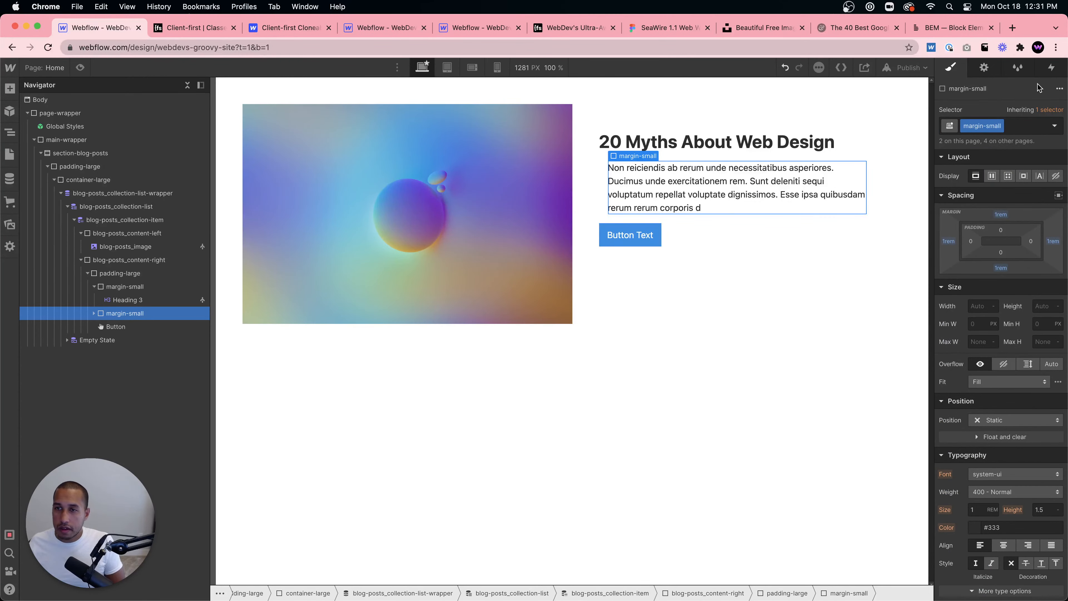
{"action": "left_click", "coordinate": [1034, 127]}
{"action": "type", "text": "margin-bo"}
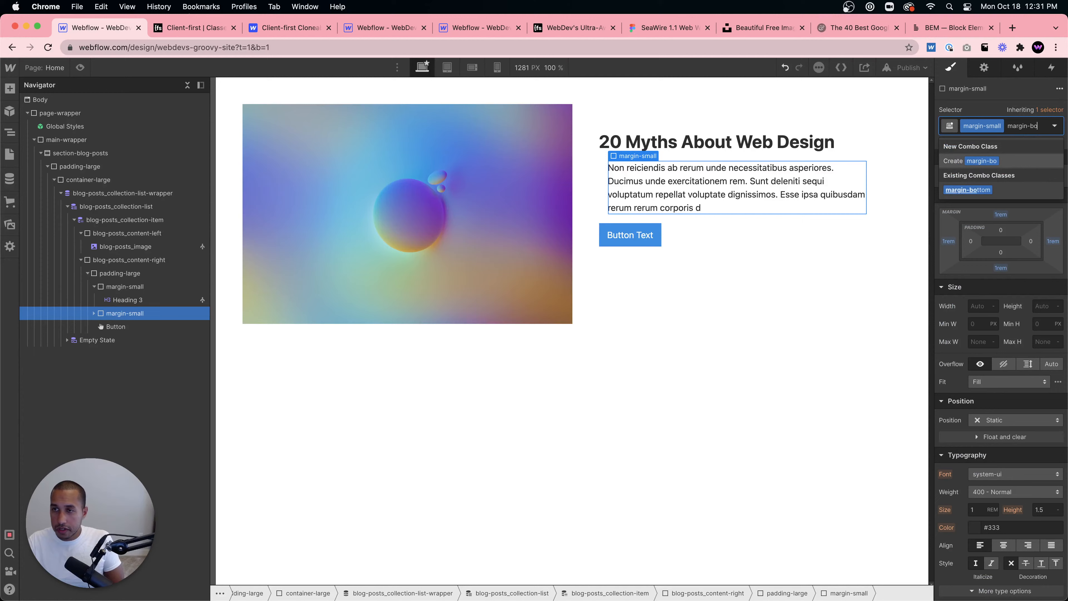
{"action": "key", "text": "Return"}
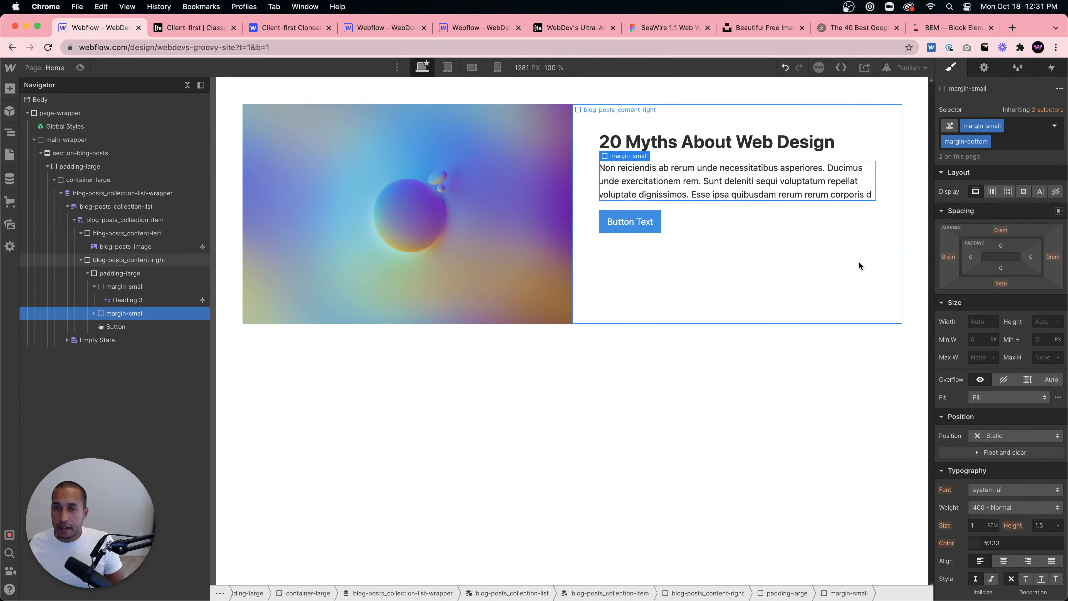
- Inspect the nesting of the heading and paragraph wrappers inside padding-large
{"action": "left_click", "coordinate": [681, 238]}
{"action": "left_click", "coordinate": [648, 225]}
{"action": "left_click", "coordinate": [699, 254]}
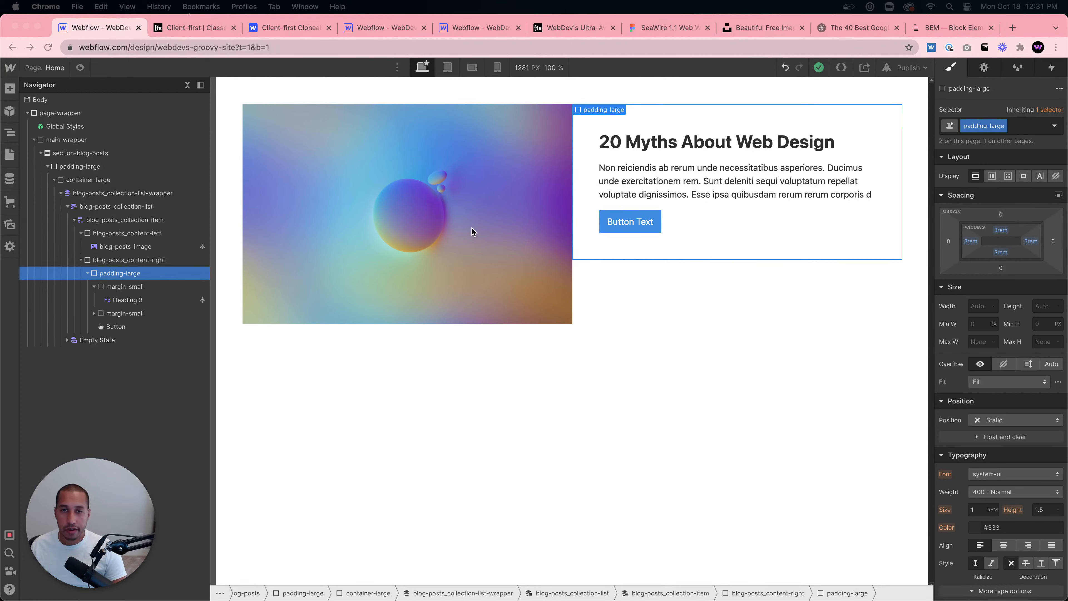
{"action": "left_click", "coordinate": [121, 311]}
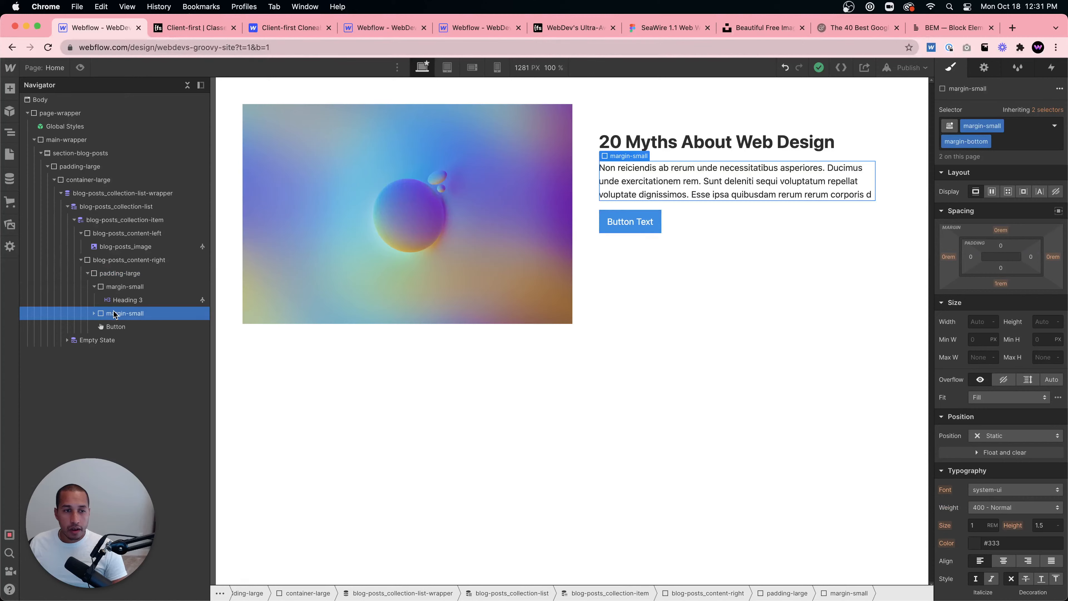
{"action": "left_click", "coordinate": [116, 303]}
{"action": "left_click", "coordinate": [94, 314]}
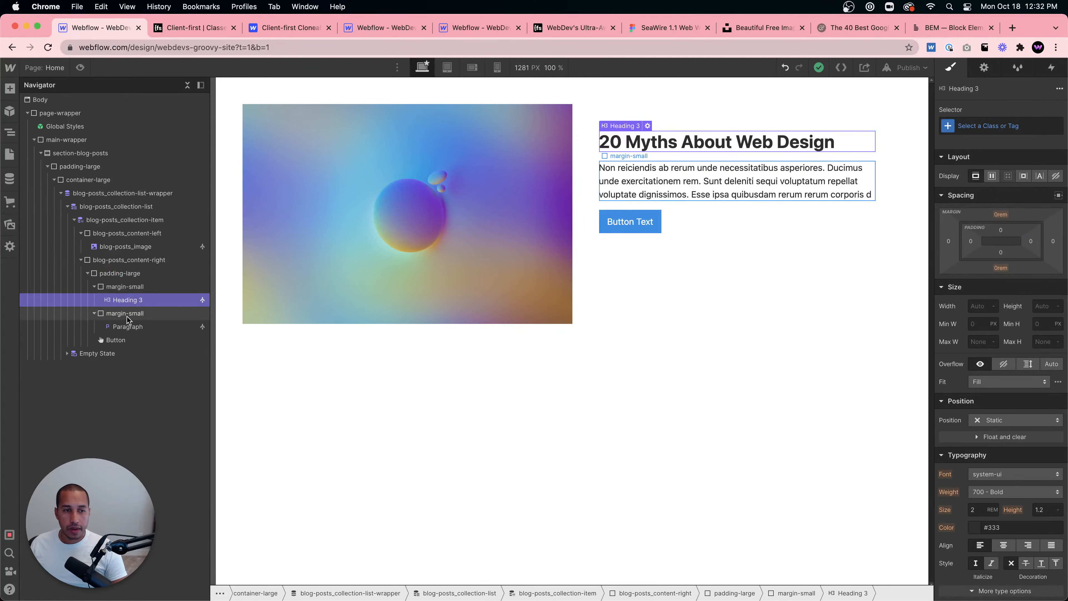
{"action": "left_click", "coordinate": [127, 315]}
{"action": "left_click", "coordinate": [129, 289]}
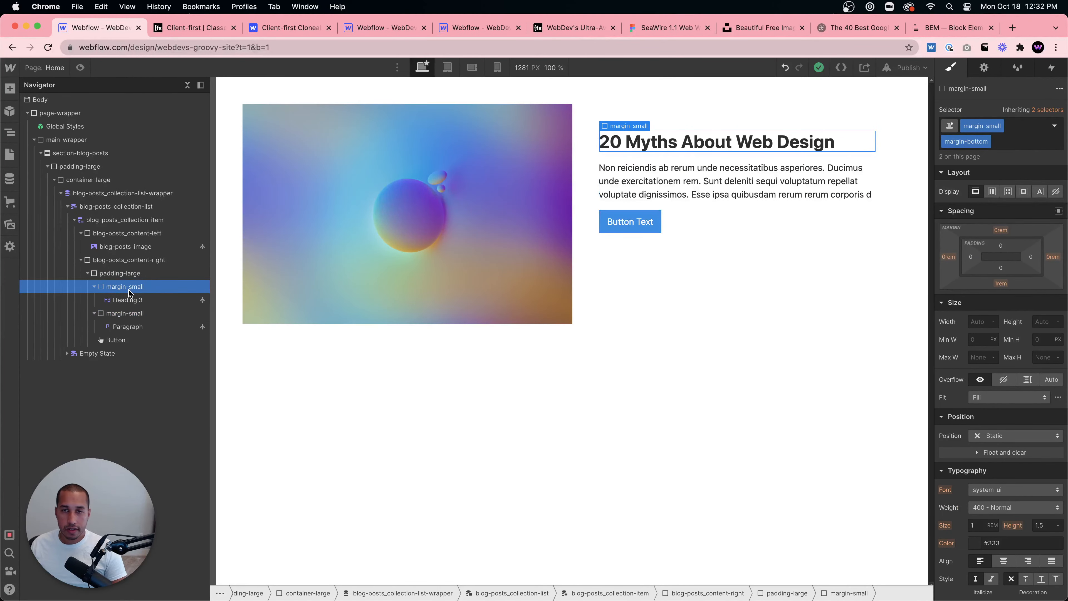
{"action": "left_click", "coordinate": [126, 314]}
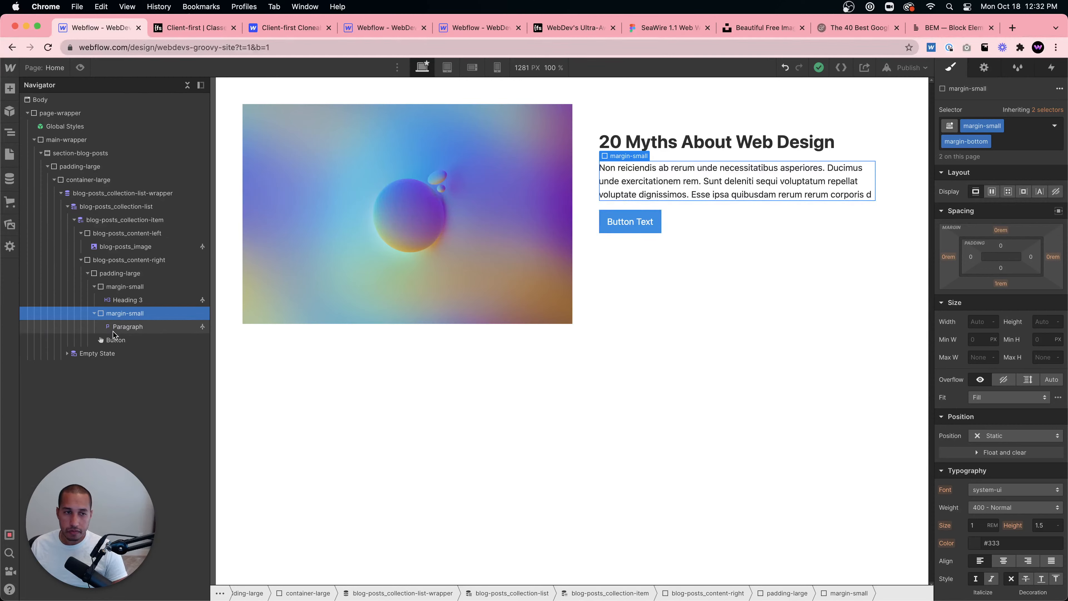
- Apply the existing button class to the Button
{"action": "left_click", "coordinate": [115, 340]}
{"action": "left_click", "coordinate": [1001, 125]}
{"action": "type", "text": "button"}
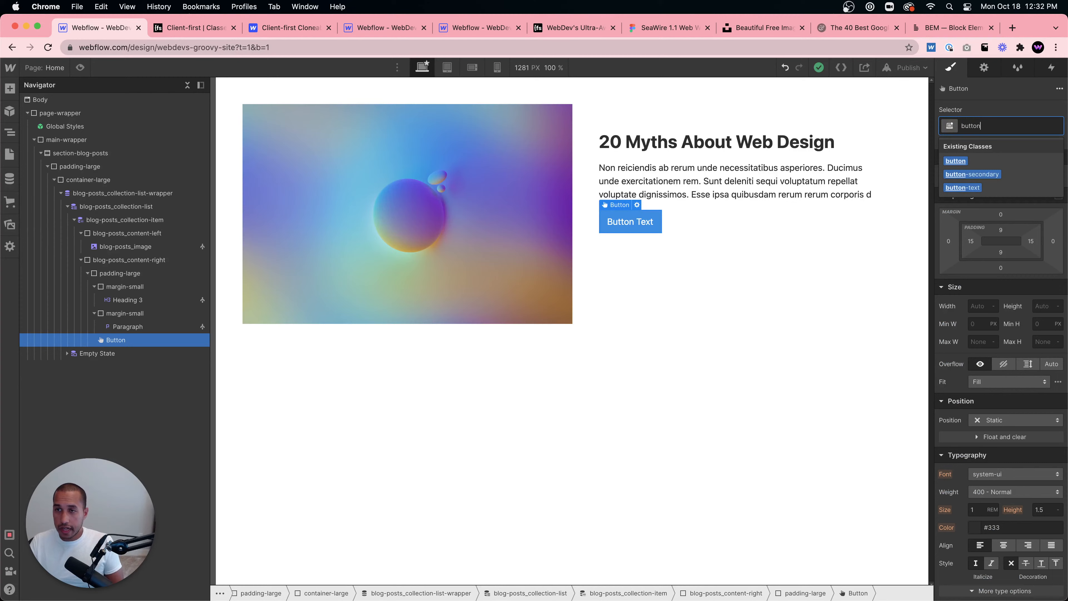
{"action": "key", "text": "Return"}
- Set the button's corner radius to 8 px
{"action": "scroll", "coordinate": [1008, 377], "scroll_direction": "down", "scroll_amount": 5}
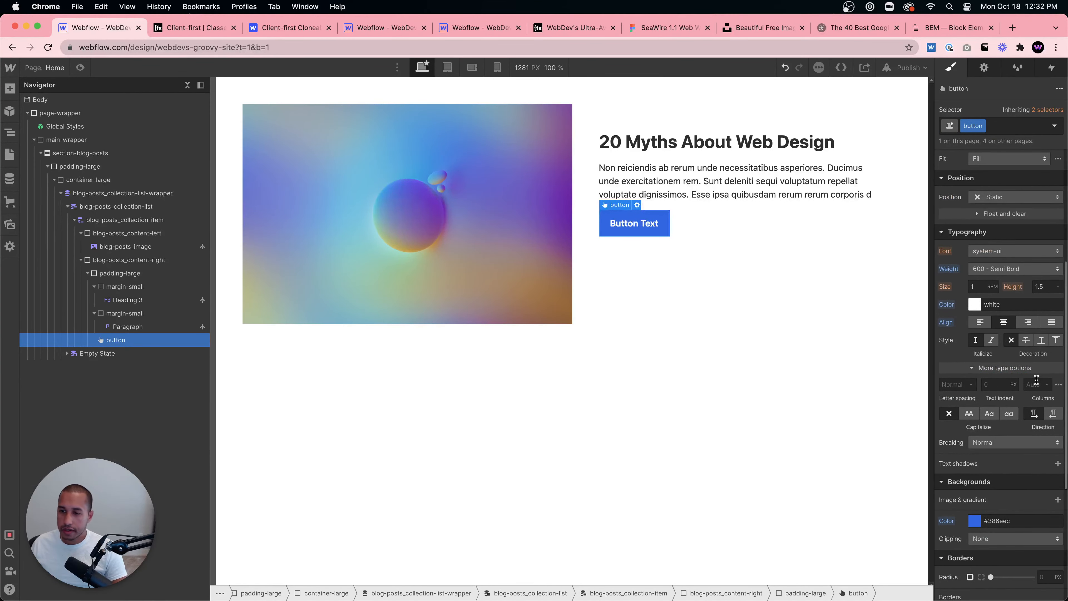
{"action": "scroll", "coordinate": [1037, 380], "scroll_direction": "down", "scroll_amount": 5}
{"action": "left_click", "coordinate": [1046, 379]}
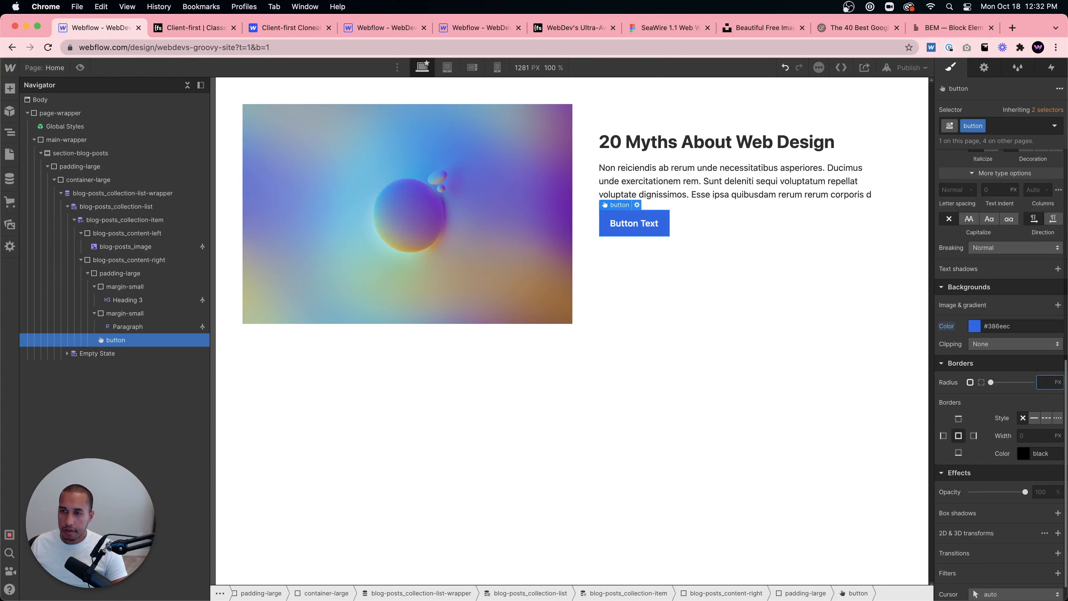
{"action": "type", "text": "8"}
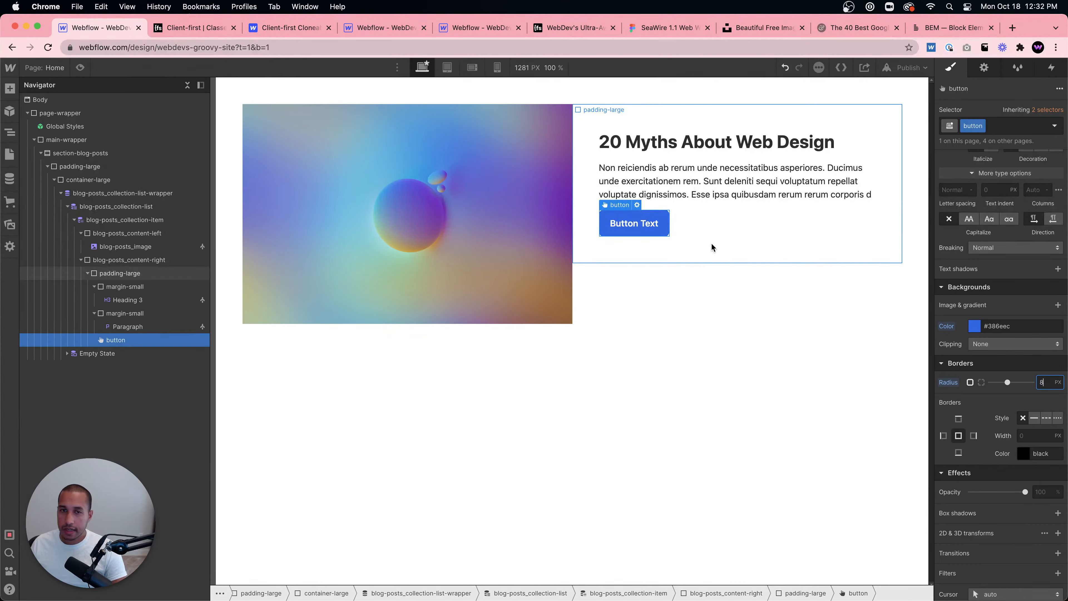
- Set the button's background colour to #7D23B4 by sampling it from the post image
{"action": "left_click", "coordinate": [975, 326]}
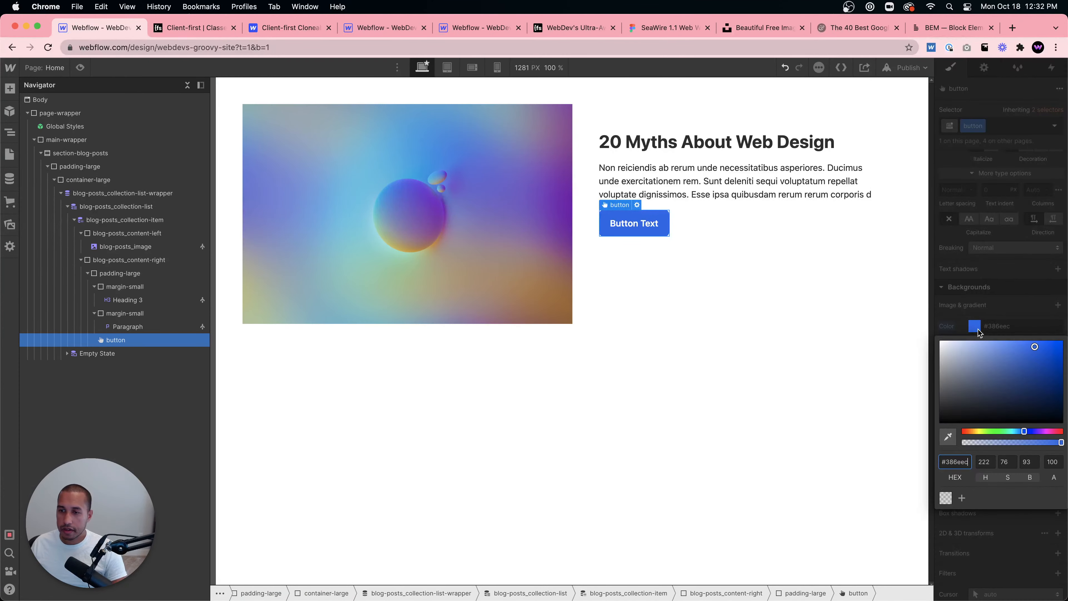
{"action": "left_click", "coordinate": [548, 171]}
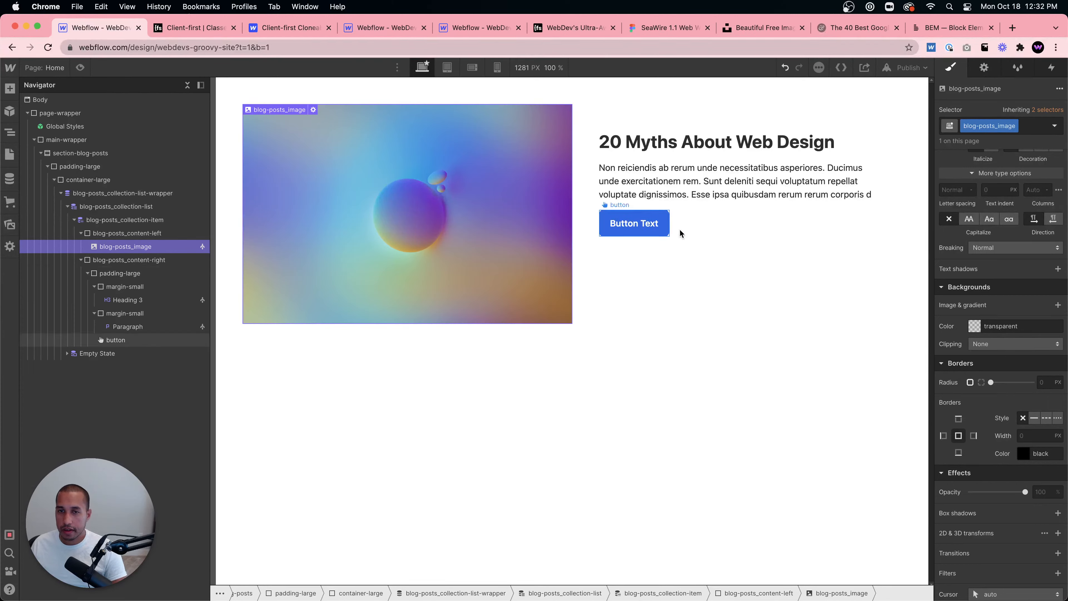
{"action": "left_click", "coordinate": [662, 230]}
{"action": "left_click", "coordinate": [974, 324]}
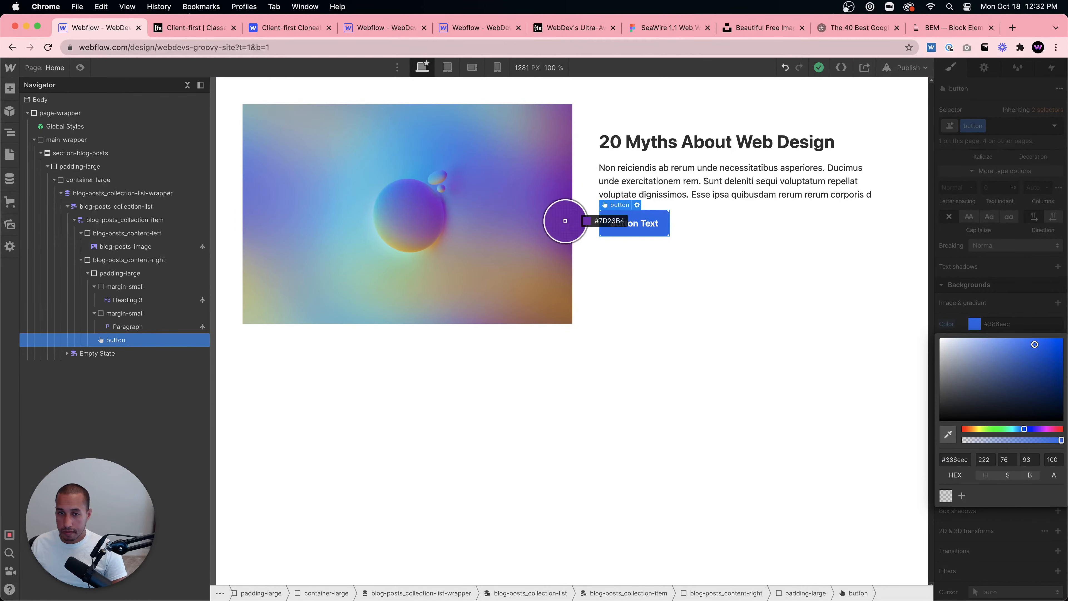
{"action": "left_click", "coordinate": [549, 211]}
{"action": "left_click", "coordinate": [662, 273]}
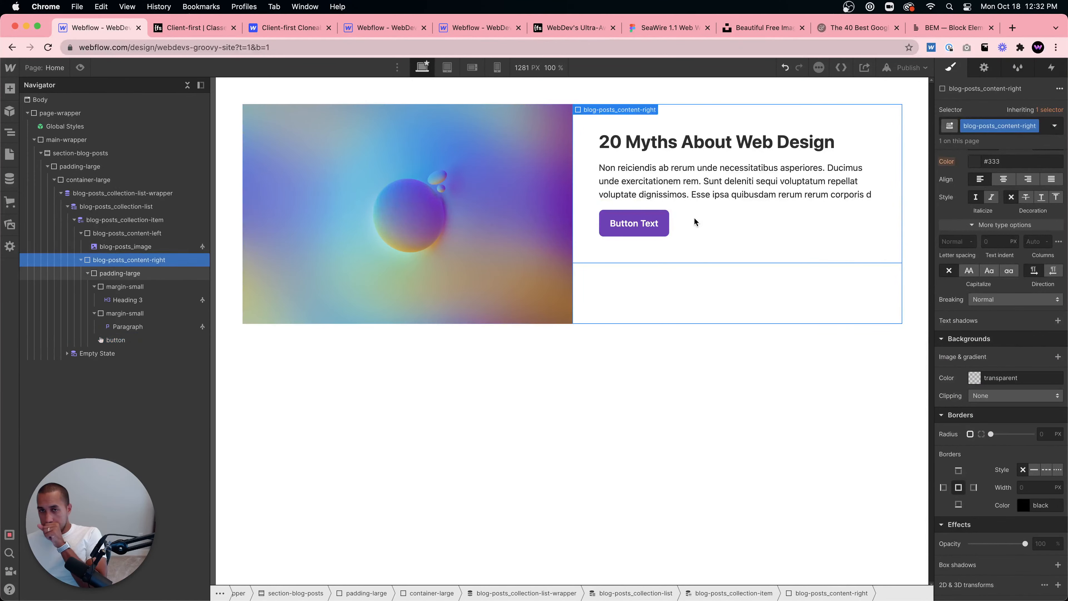
- Set blog-posts_content-right to a flex layout with vertical direction
{"action": "left_click", "coordinate": [715, 249]}
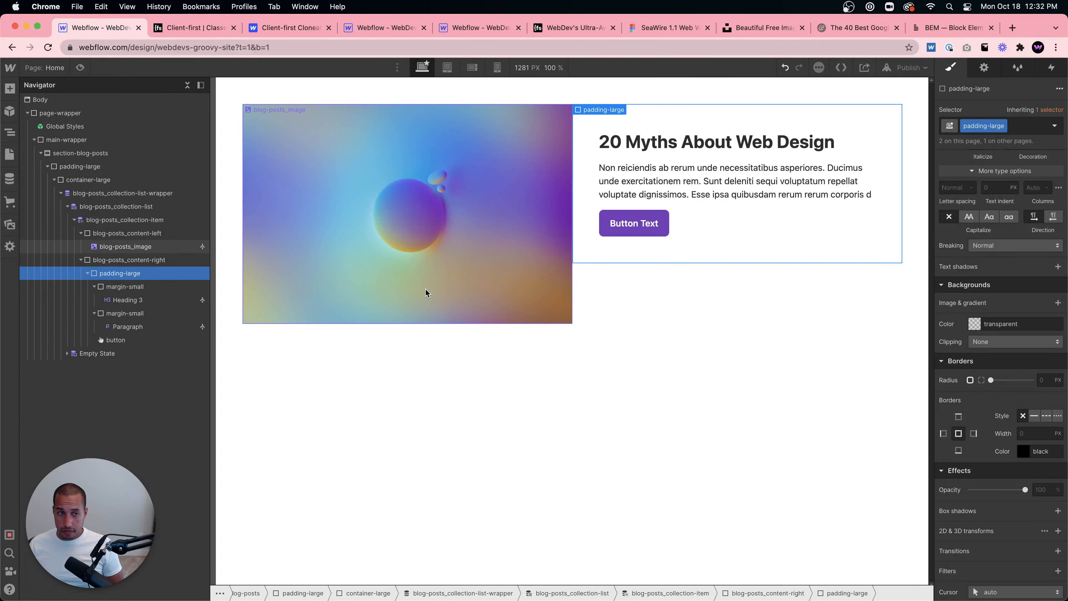
{"action": "left_click", "coordinate": [155, 261]}
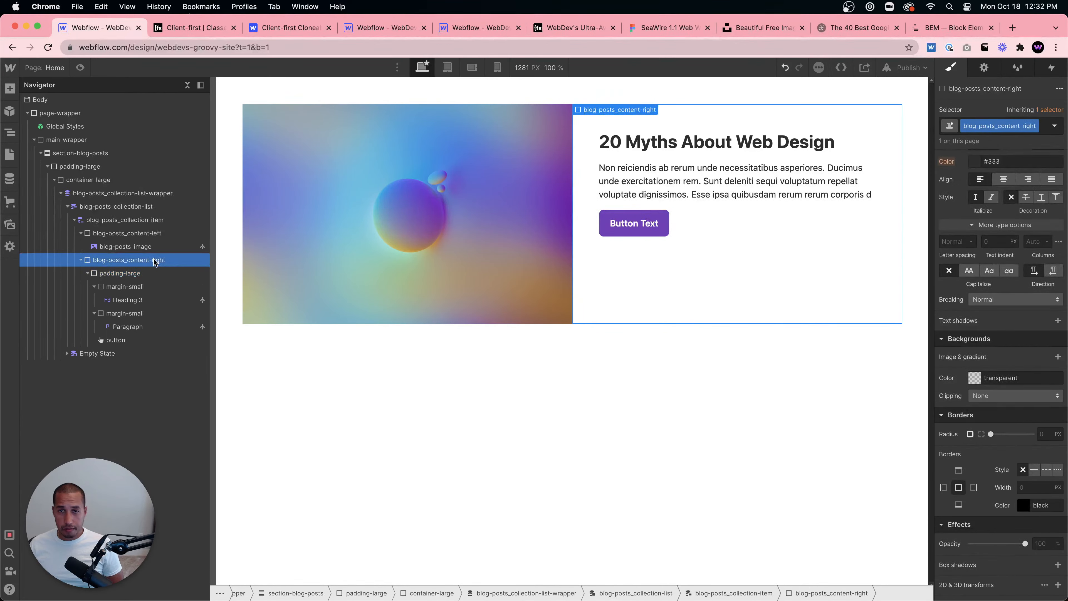
{"action": "left_click", "coordinate": [150, 271]}
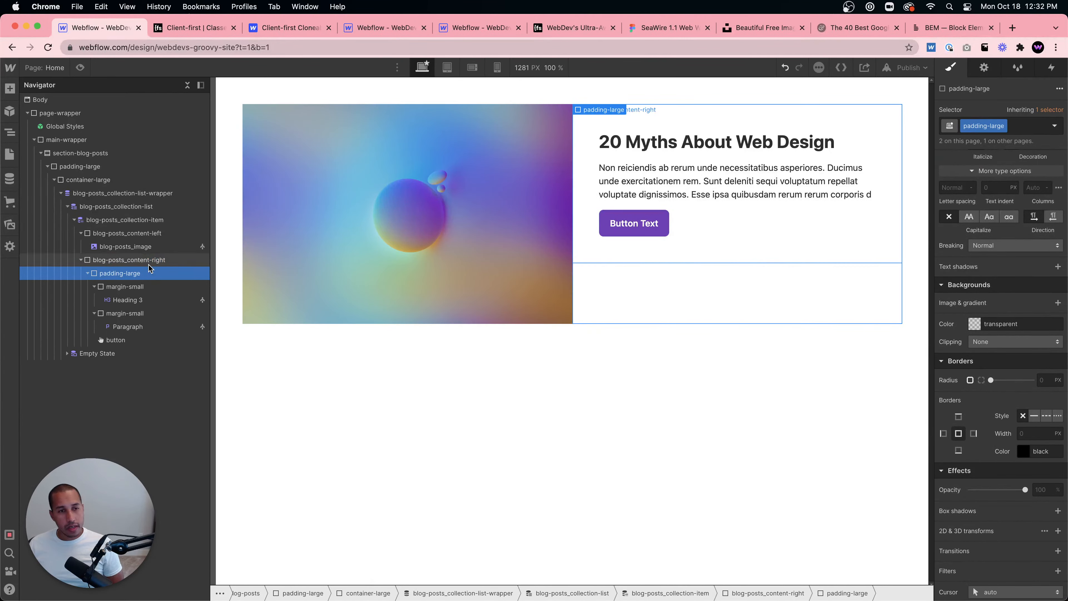
{"action": "left_click", "coordinate": [149, 264]}
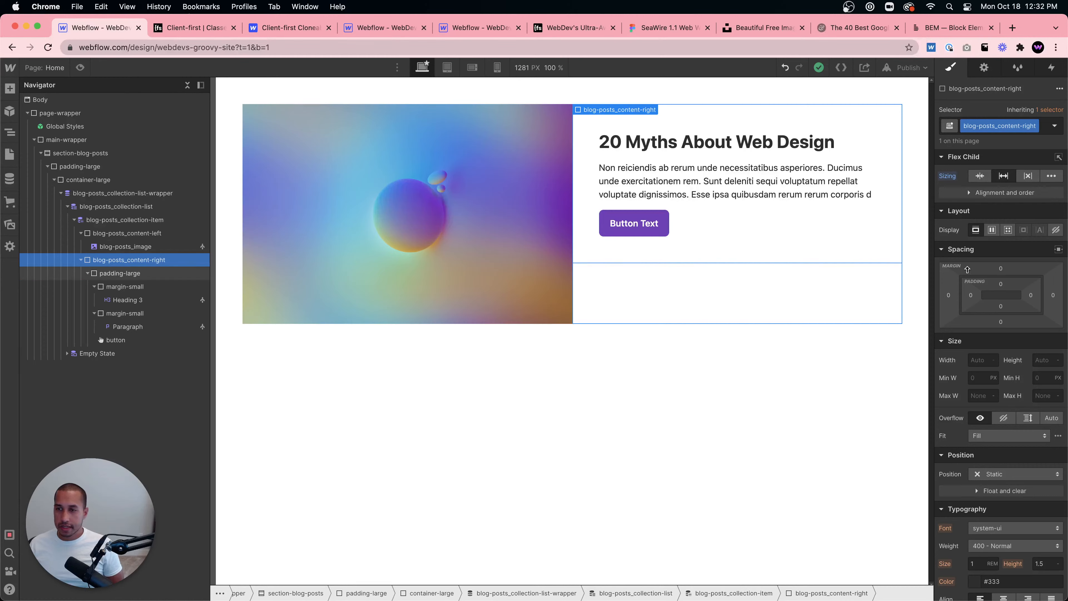
{"action": "left_click", "coordinate": [994, 229]}
{"action": "left_click", "coordinate": [1031, 250]}
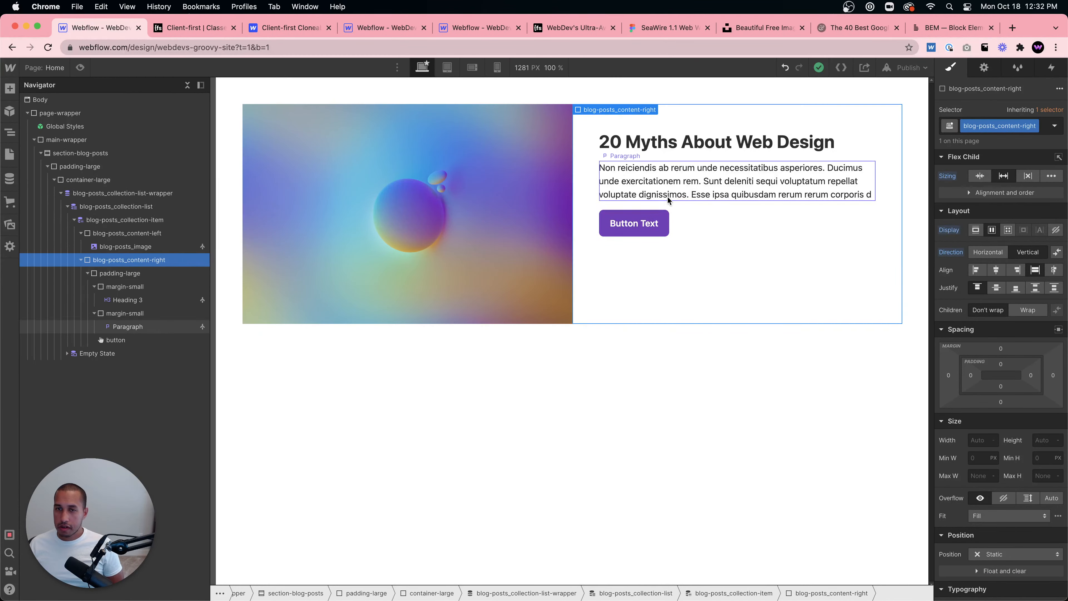
- Compare with the reference site's blog card collection item and content-right wrapper structure
{"action": "left_click", "coordinate": [713, 218]}
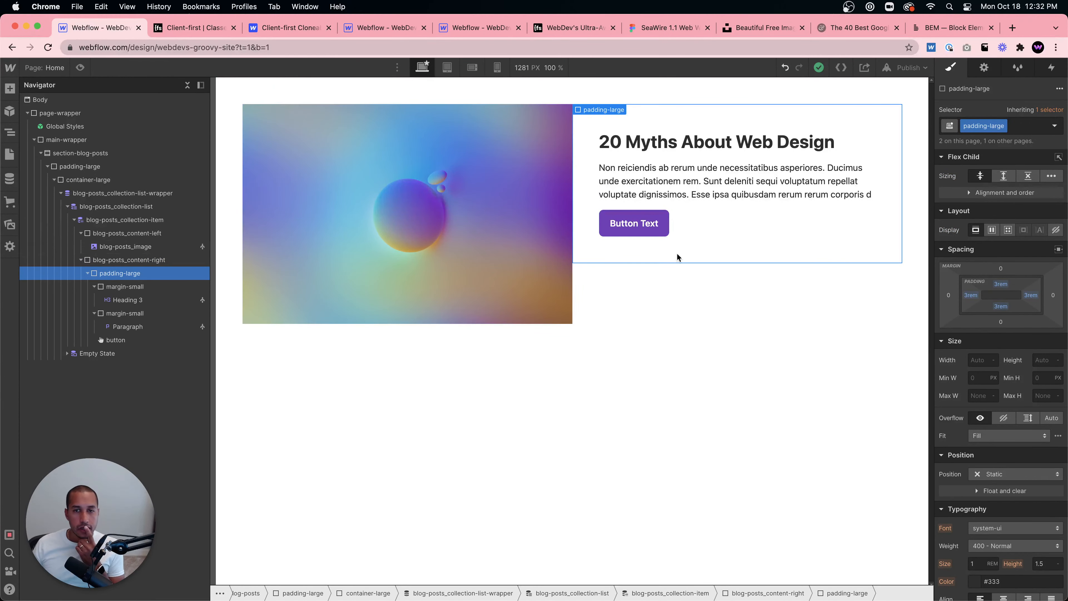
{"action": "left_click", "coordinate": [392, 29]}
{"action": "left_click", "coordinate": [467, 27]}
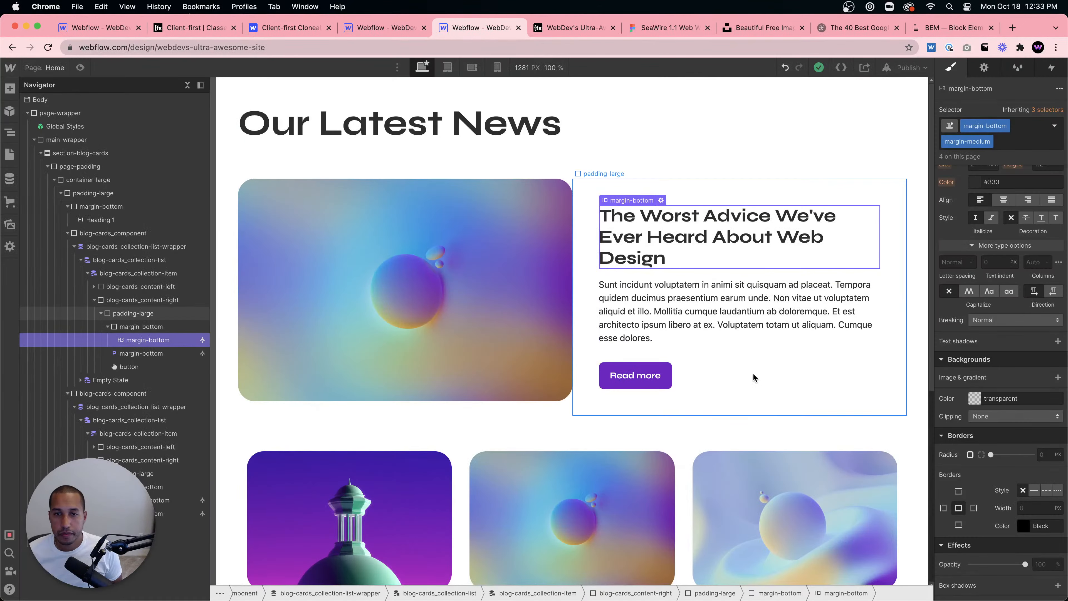
{"action": "left_click", "coordinate": [754, 377]}
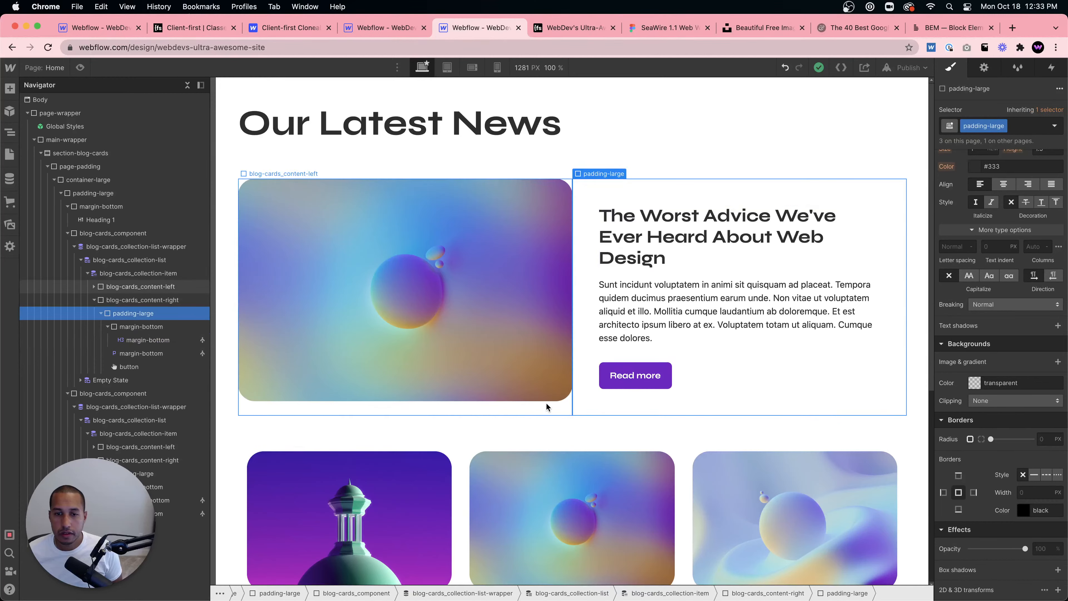
{"action": "left_click", "coordinate": [157, 302]}
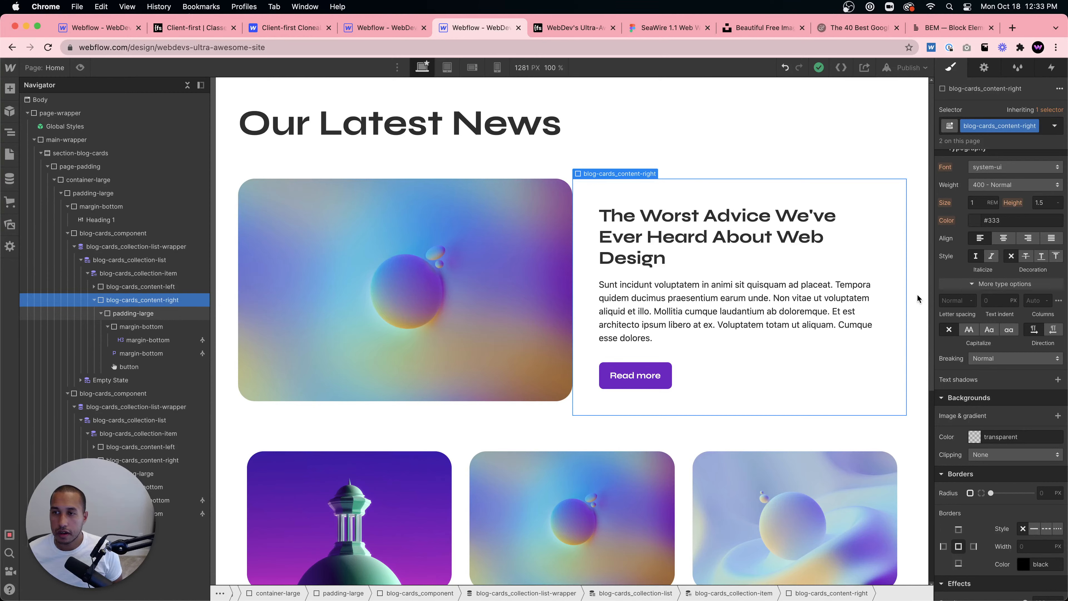
{"action": "left_click", "coordinate": [167, 275]}
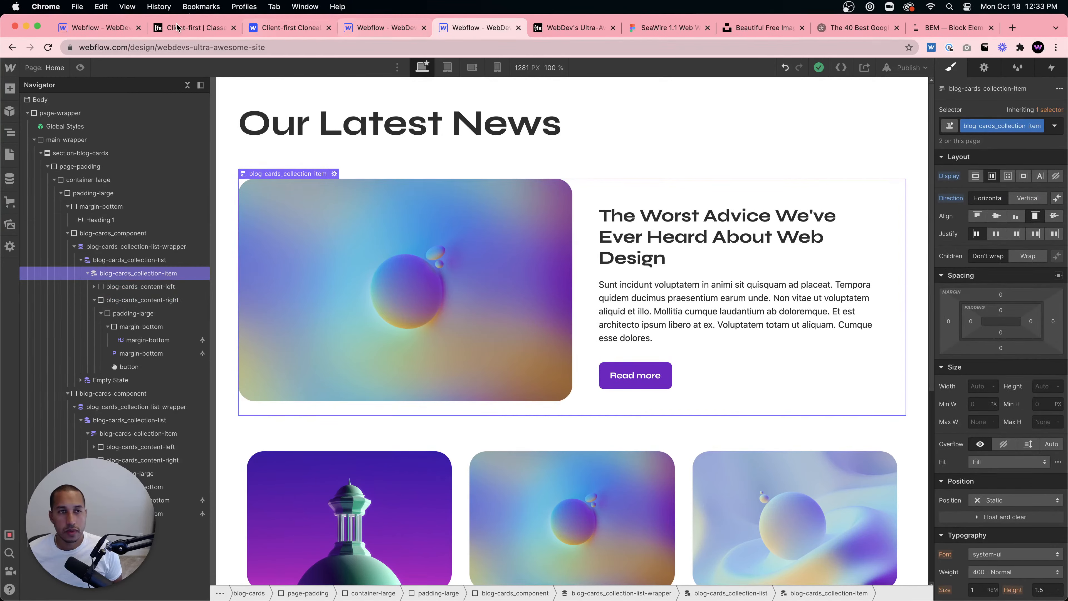
{"action": "left_click", "coordinate": [100, 27]}
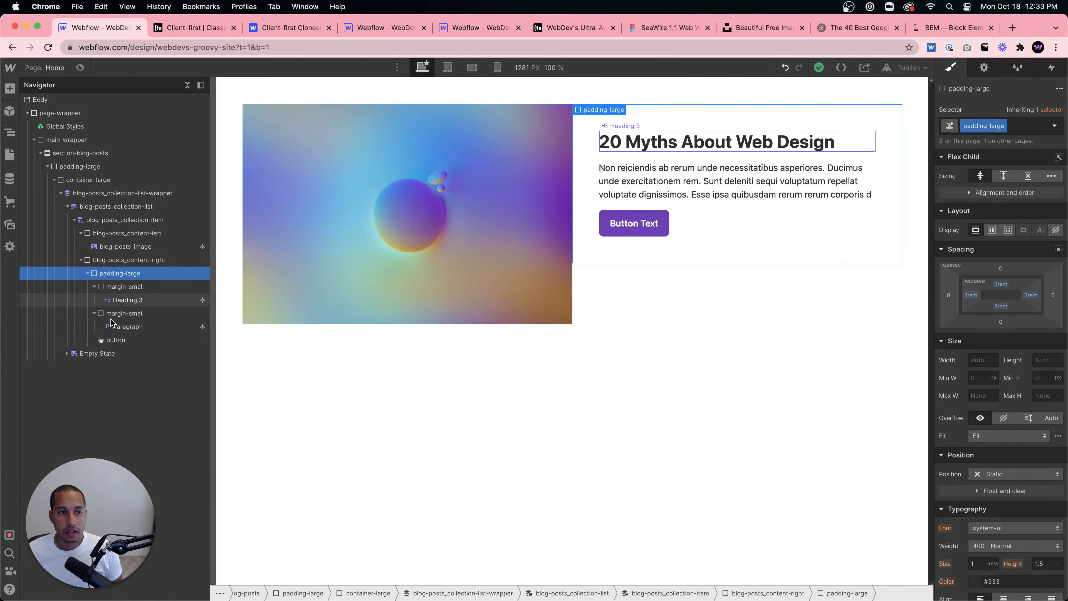
- Set the content-right's flex child sizing to grow if possible
{"action": "left_click", "coordinate": [125, 220]}
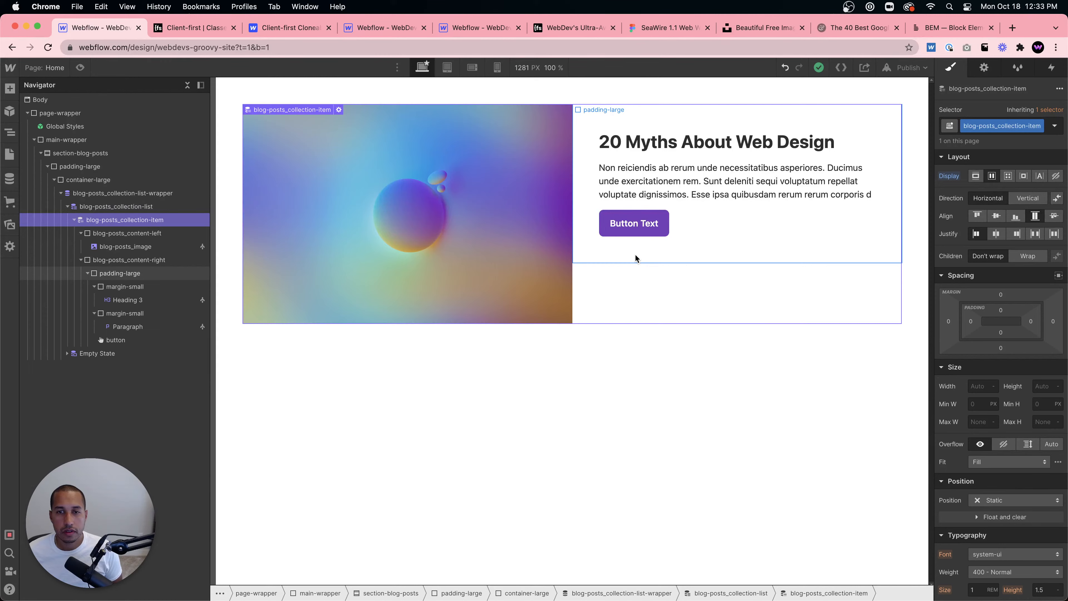
{"action": "left_click", "coordinate": [635, 272]}
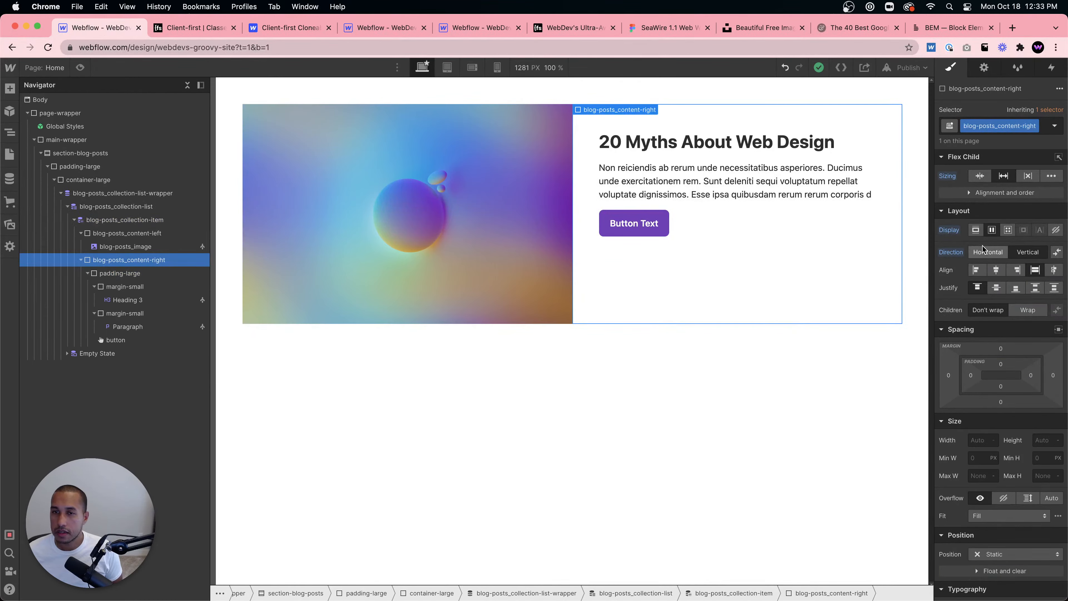
{"action": "left_click", "coordinate": [980, 177]}
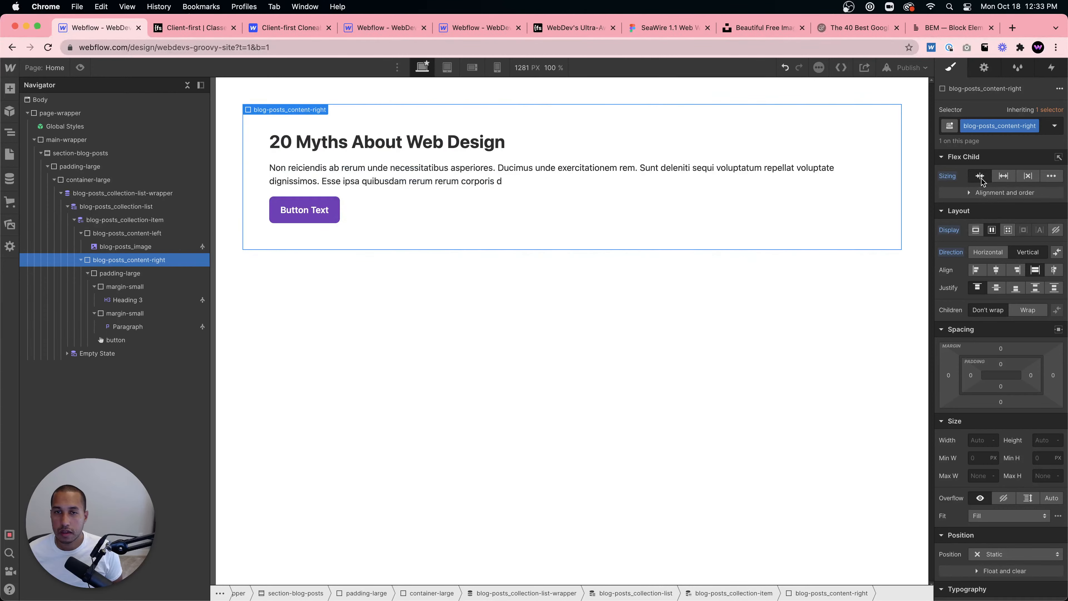
{"action": "left_click", "coordinate": [1003, 176]}
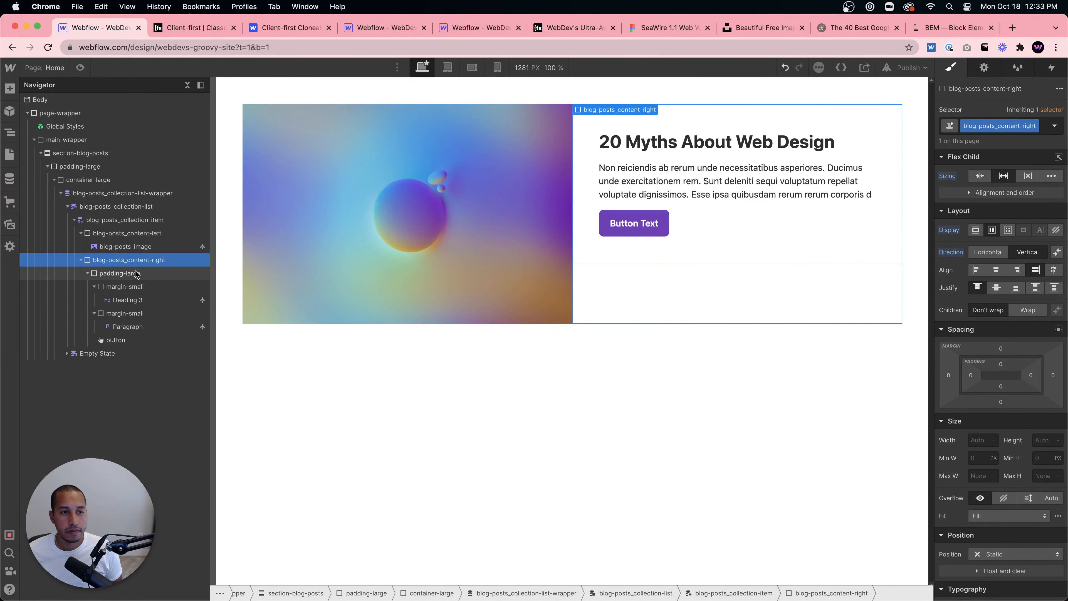
- Inspect the reference site's blog card collection list, item and padding-large settings
{"action": "key", "text": "super+5"}
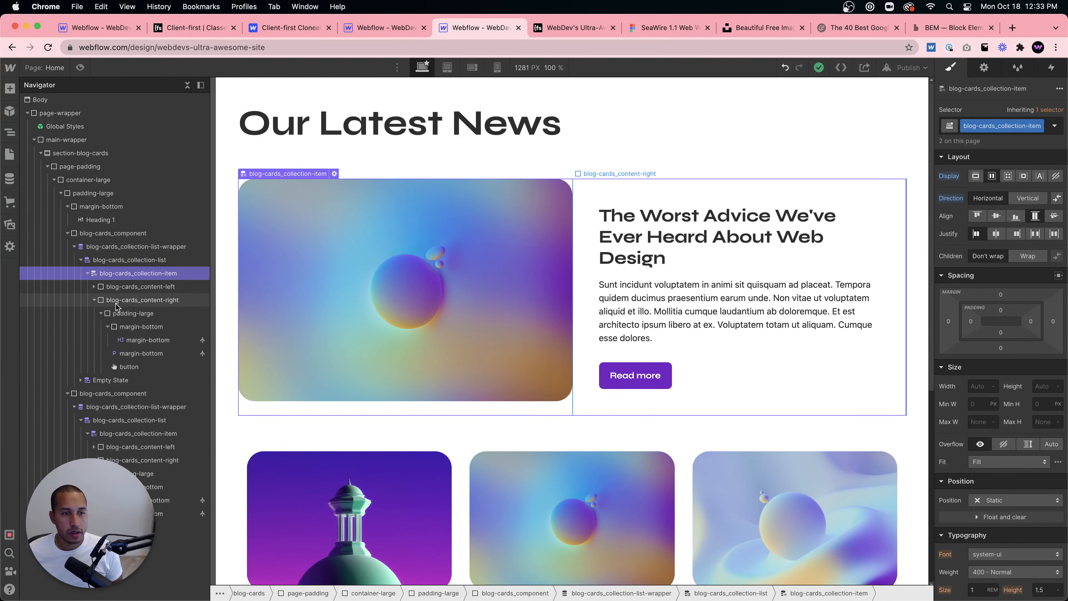
{"action": "left_click", "coordinate": [127, 300]}
{"action": "left_click", "coordinate": [132, 315]}
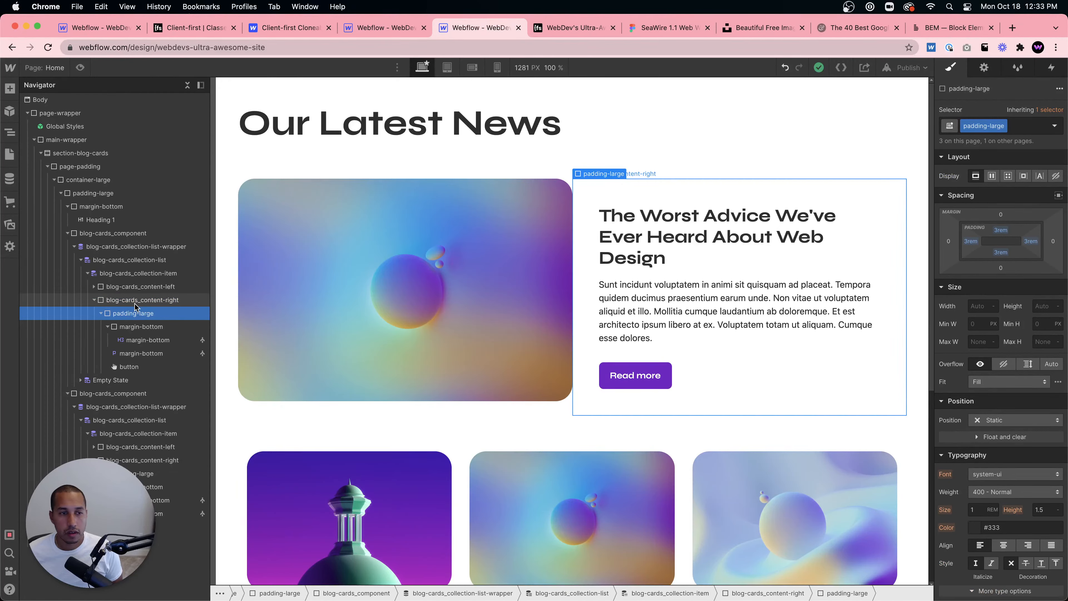
{"action": "left_click", "coordinate": [146, 275]}
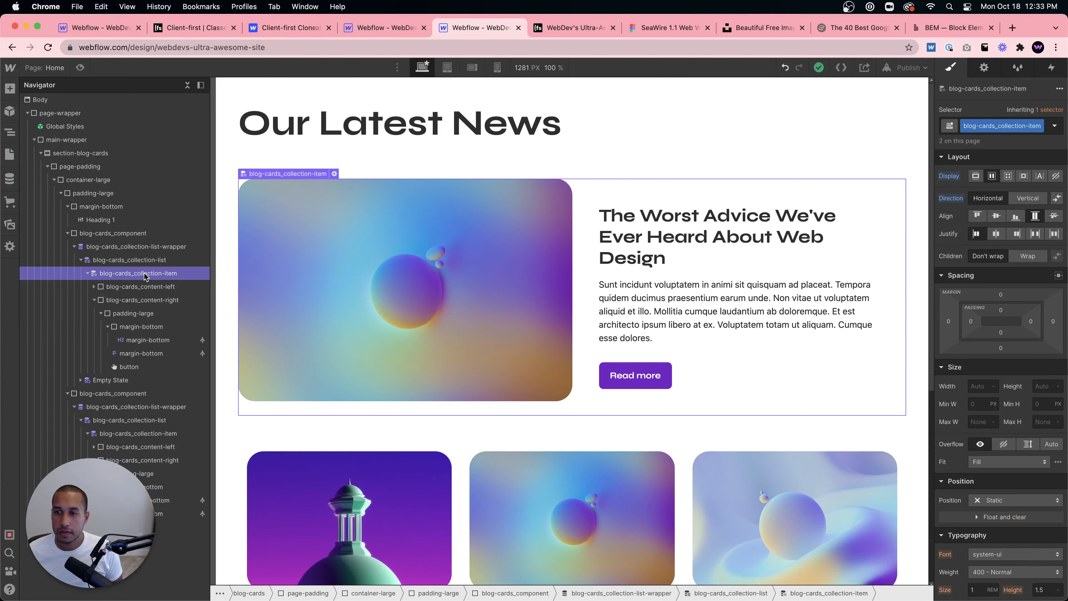
{"action": "left_click", "coordinate": [158, 263]}
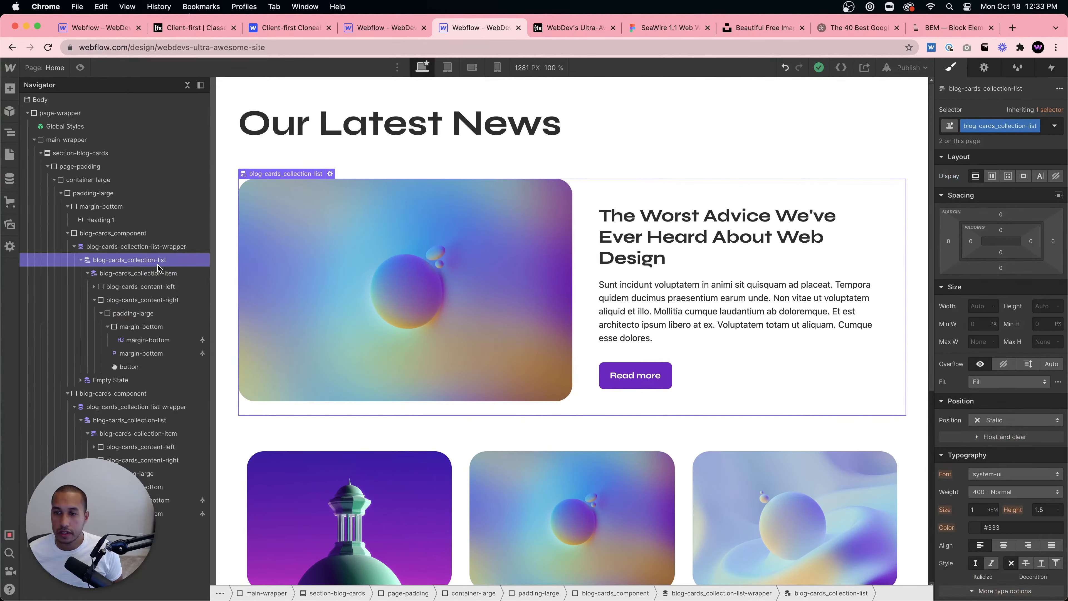
{"action": "left_click", "coordinate": [159, 270]}
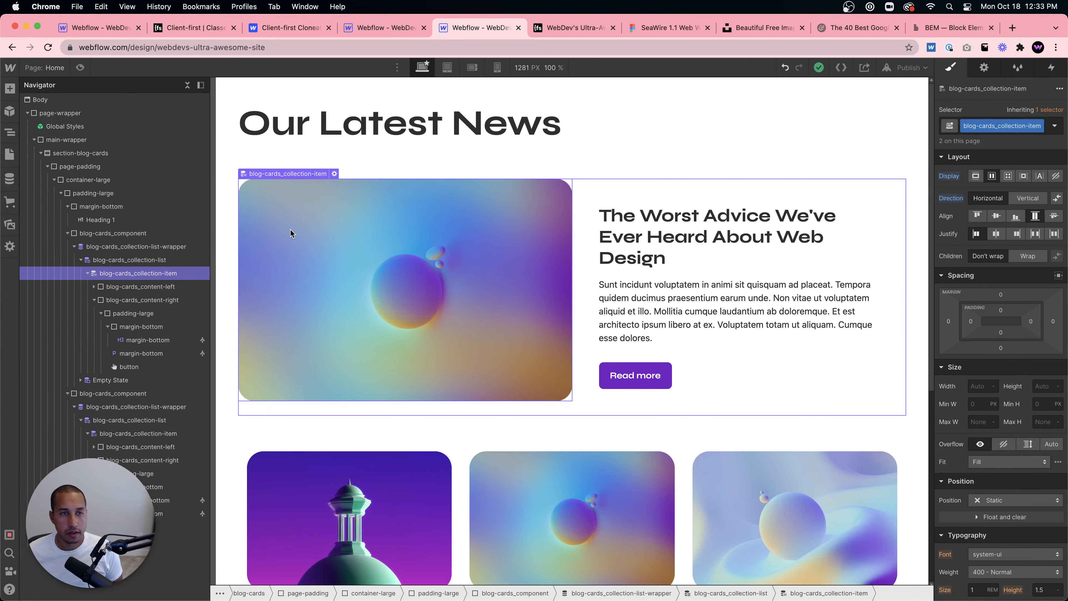
{"action": "left_click", "coordinate": [108, 34]}
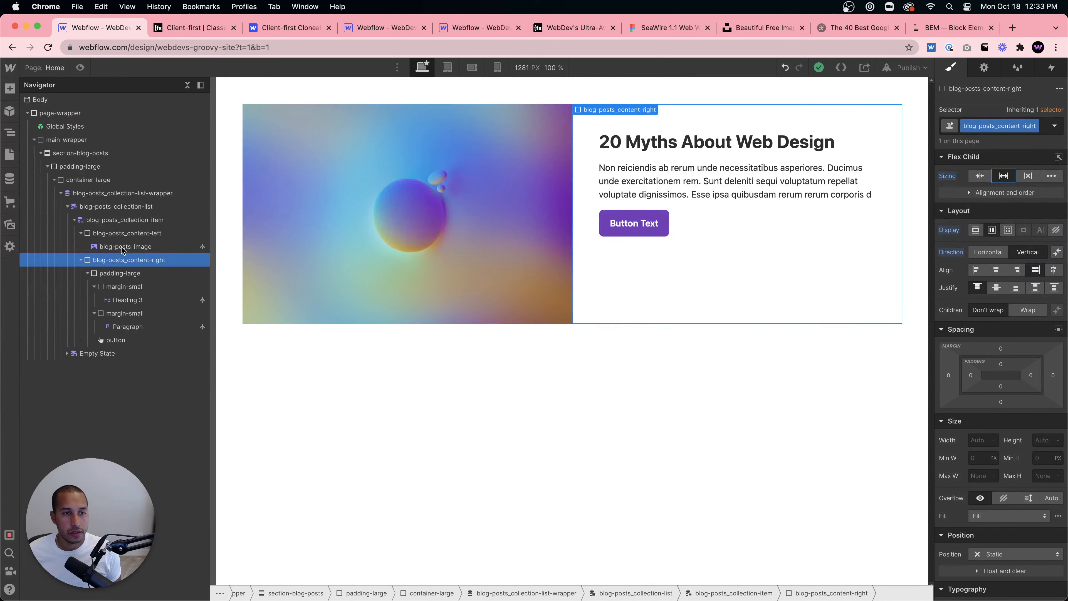
- Toggle the content-right's flex direction and sizing options, ending on vertical and grow
{"action": "left_click", "coordinate": [129, 221]}
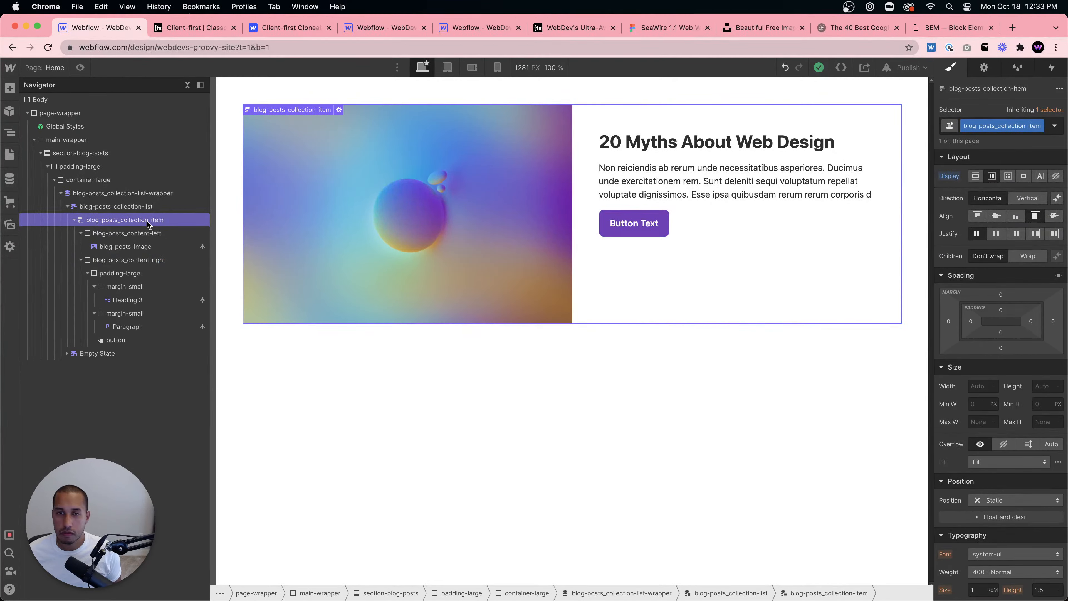
{"action": "left_click", "coordinate": [137, 234]}
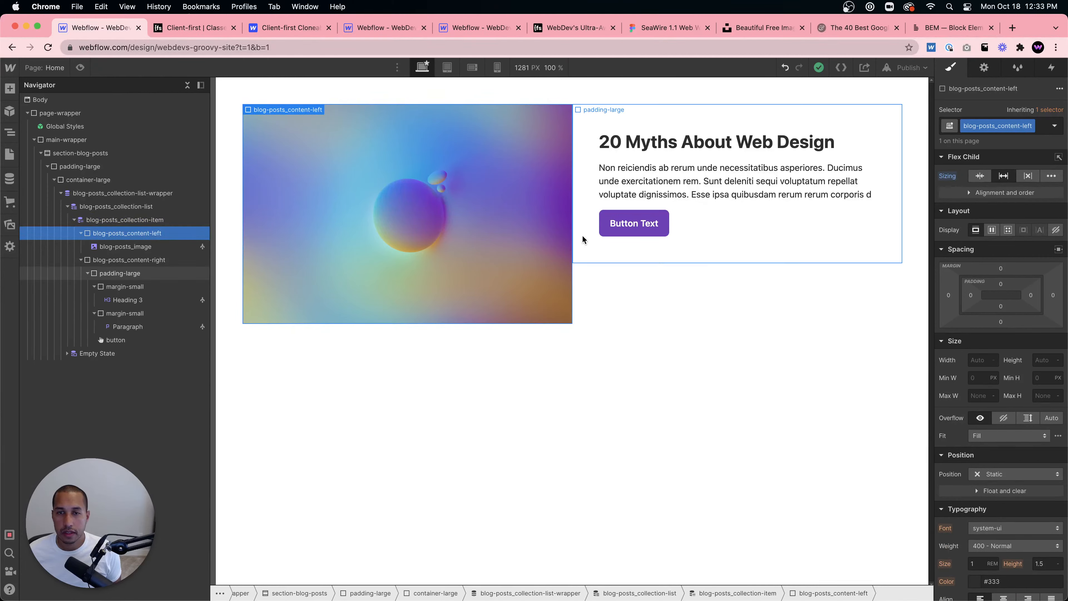
{"action": "left_click", "coordinate": [574, 229]}
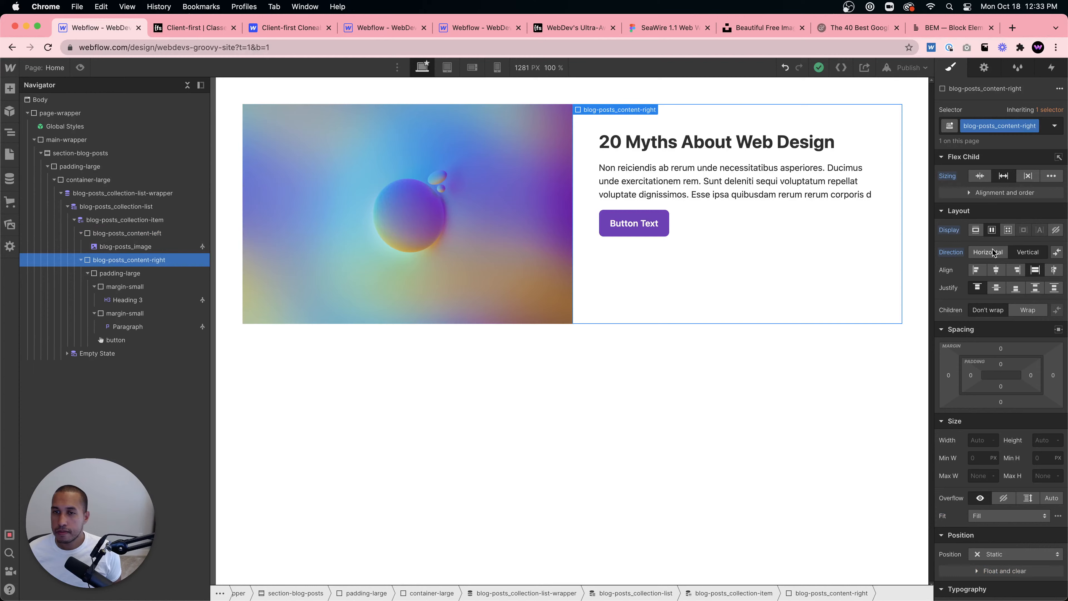
{"action": "left_click", "coordinate": [1022, 252]}
{"action": "left_click", "coordinate": [1023, 251]}
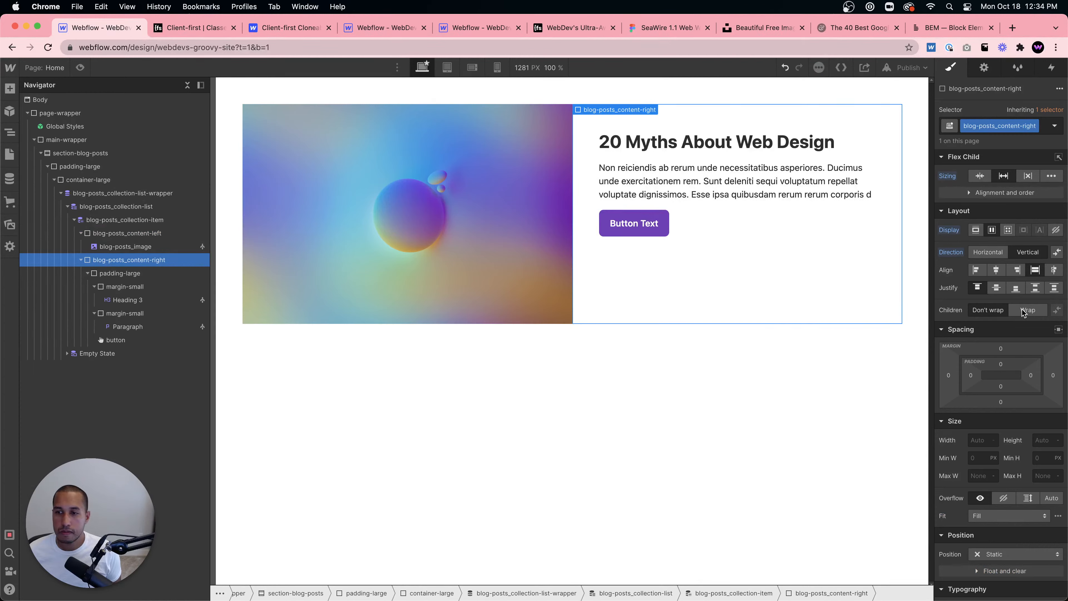
{"action": "left_click", "coordinate": [1043, 440]}
{"action": "left_click", "coordinate": [985, 176]}
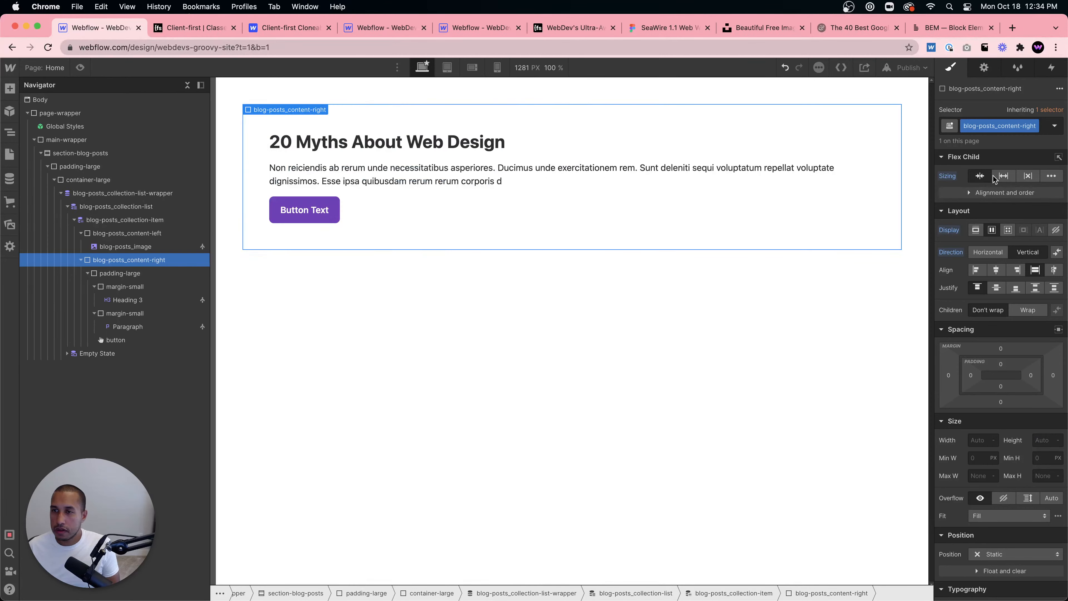
{"action": "left_click", "coordinate": [1003, 176]}
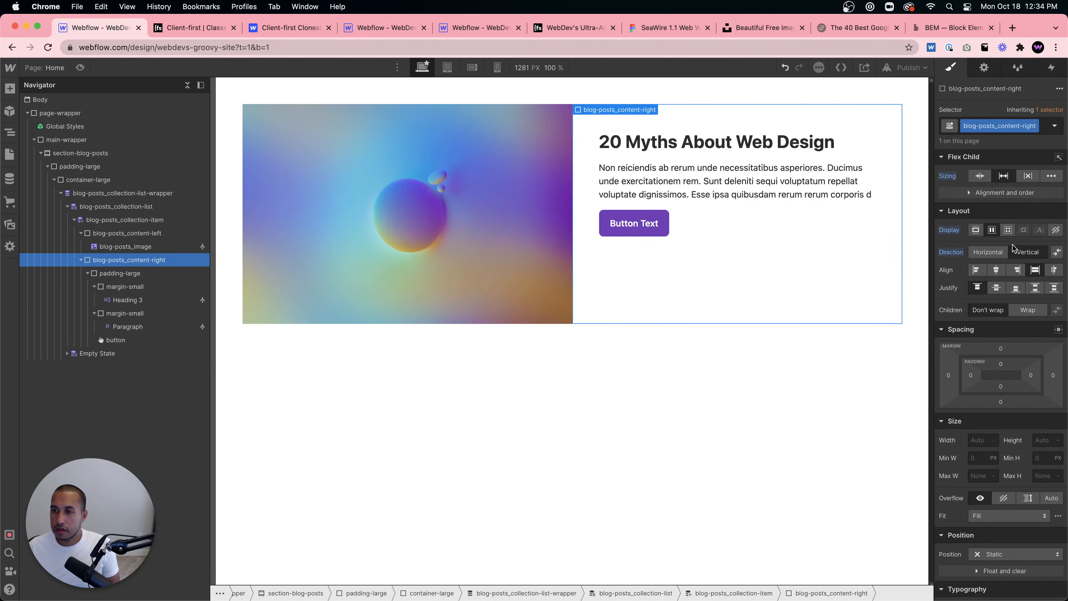
{"action": "left_click", "coordinate": [988, 253]}
- Give the blog-posts_image a 30 px corner radius
{"action": "left_click", "coordinate": [716, 239]}
{"action": "left_click", "coordinate": [383, 265]}
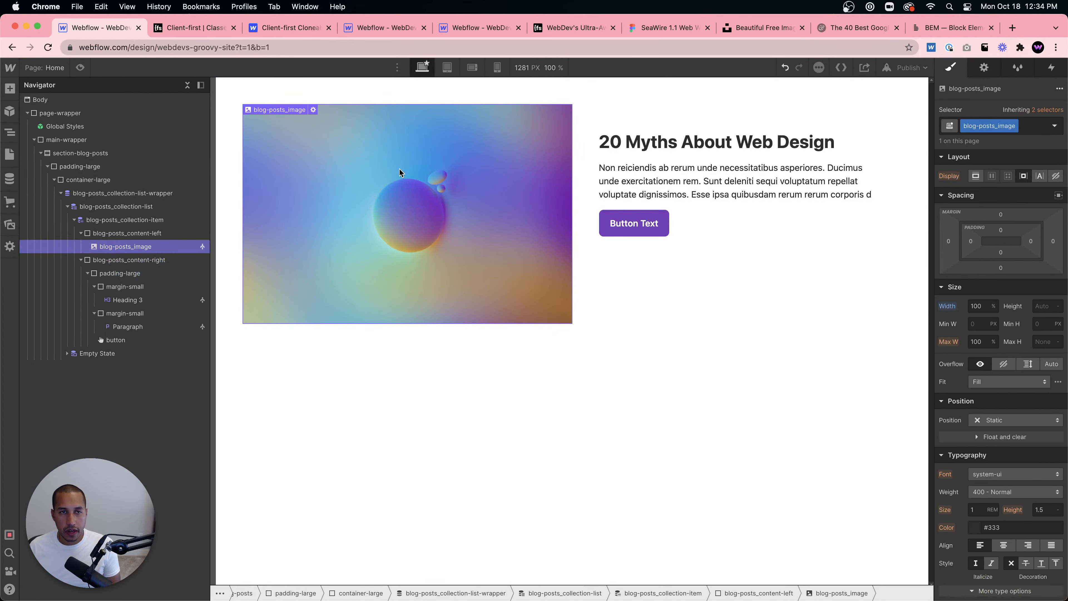
{"action": "scroll", "coordinate": [1051, 480], "scroll_direction": "down", "scroll_amount": 10}
{"action": "left_click", "coordinate": [1044, 448]}
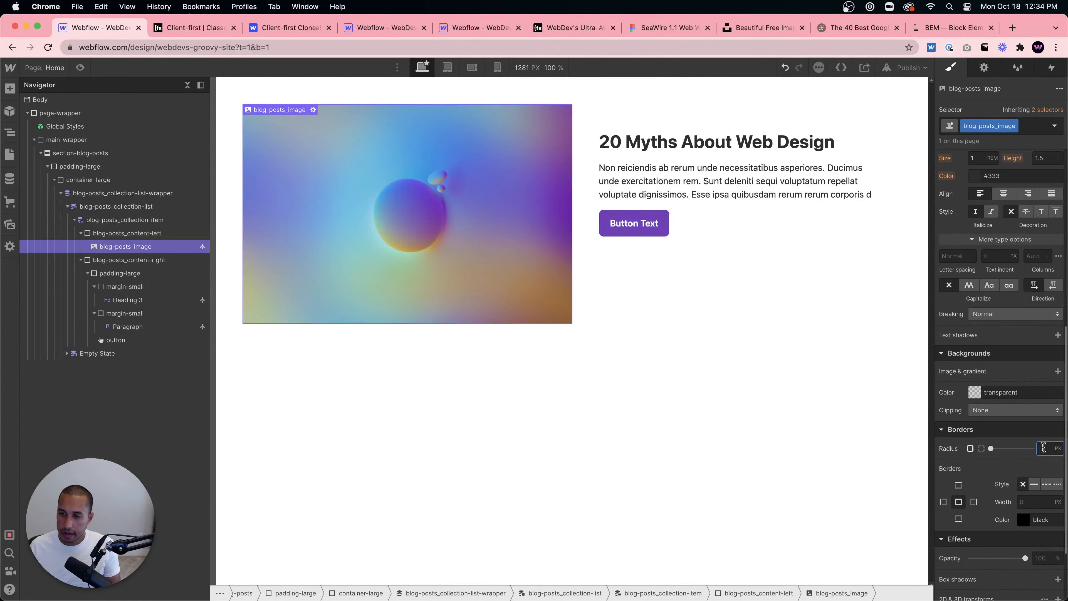
{"action": "type", "text": "30"}
{"action": "left_click", "coordinate": [797, 430]}
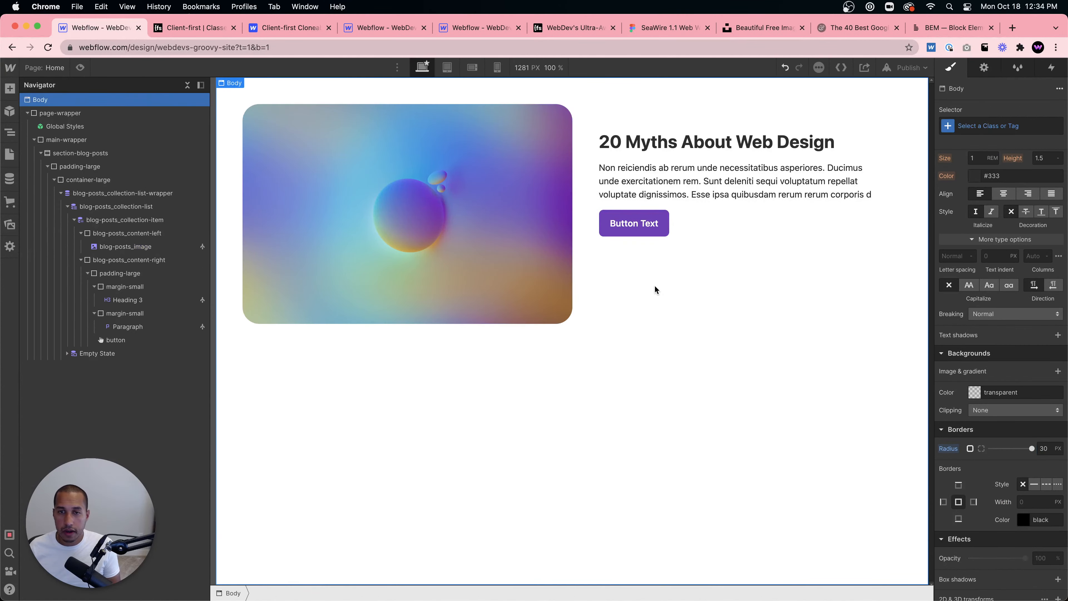
- Inspect the content-right and padding-large wrappers' layout settings
{"action": "left_click", "coordinate": [655, 285]}
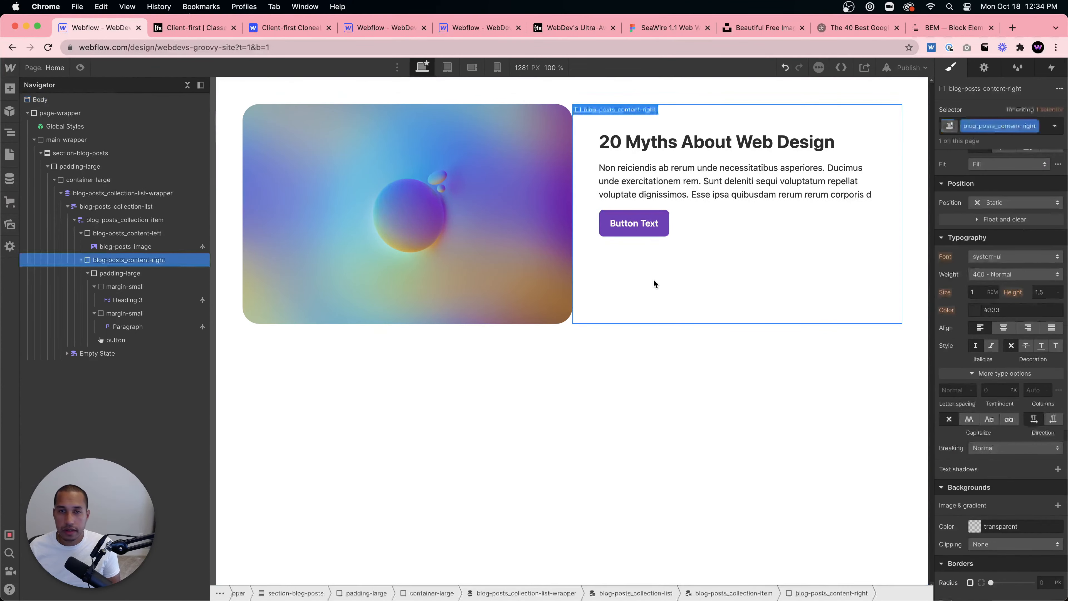
{"action": "left_click", "coordinate": [780, 207]}
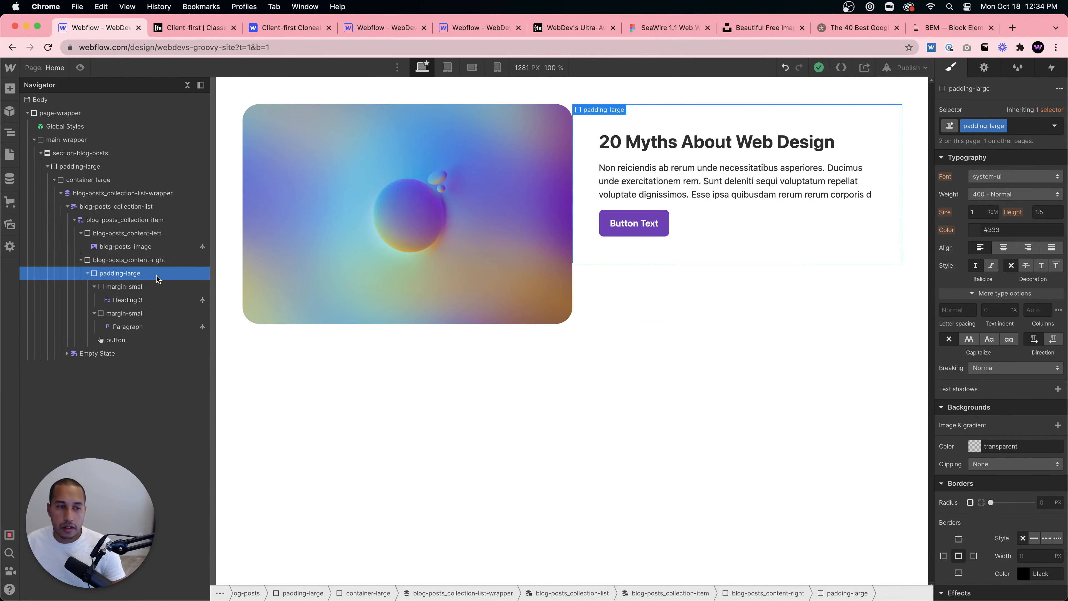
{"action": "scroll", "coordinate": [1010, 295], "scroll_direction": "up", "scroll_amount": 8}
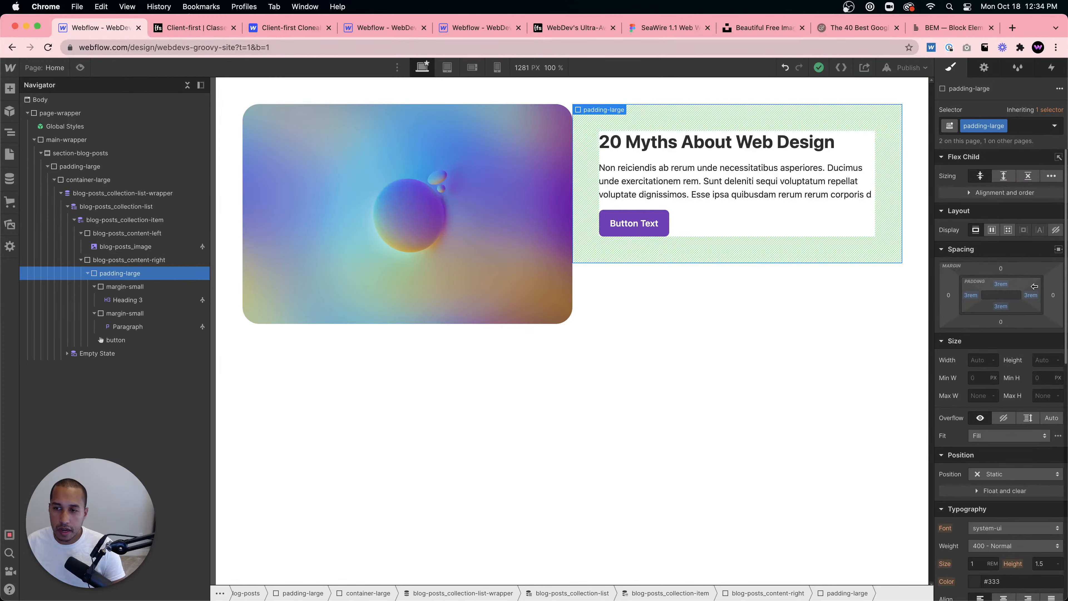
{"action": "left_click", "coordinate": [147, 263]}
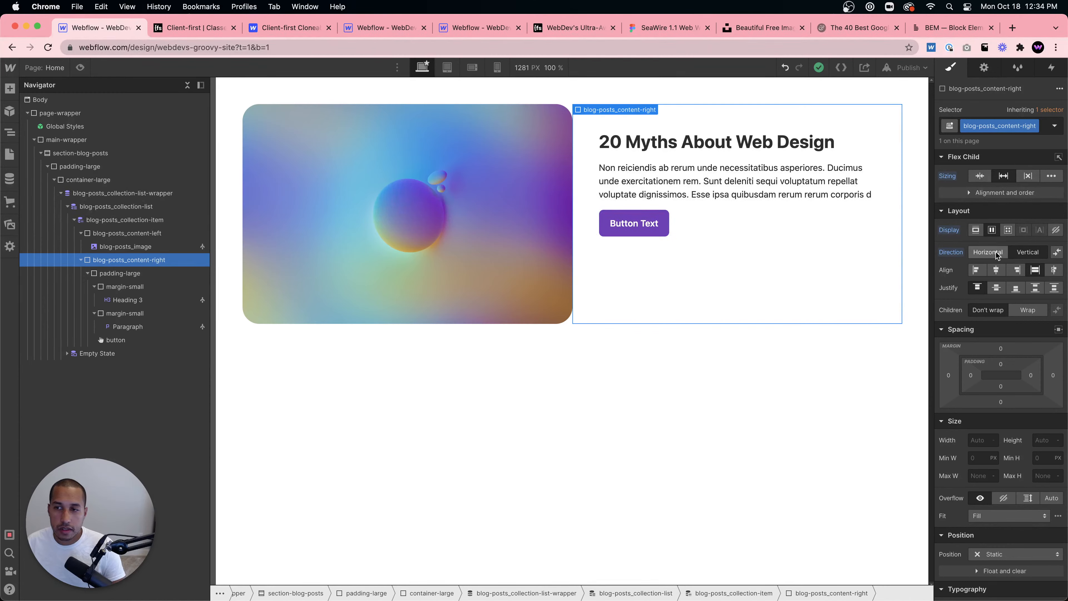
{"action": "left_click", "coordinate": [754, 231]}
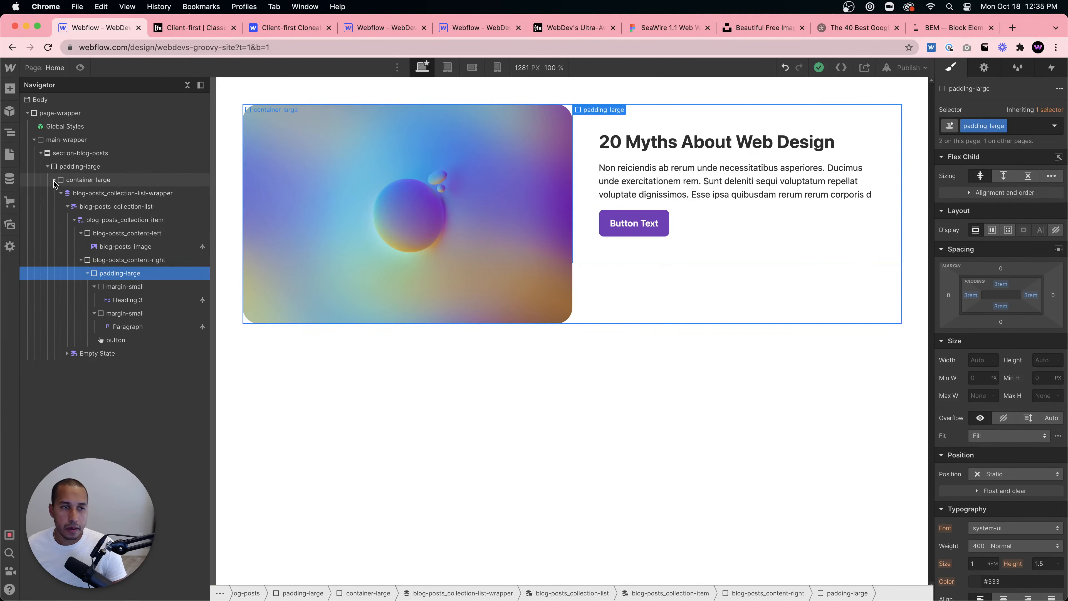
- Duplicate the blog-posts_collection-list-wrapper inside container-large
{"action": "left_click", "coordinate": [60, 193]}
{"action": "left_click", "coordinate": [102, 193]}
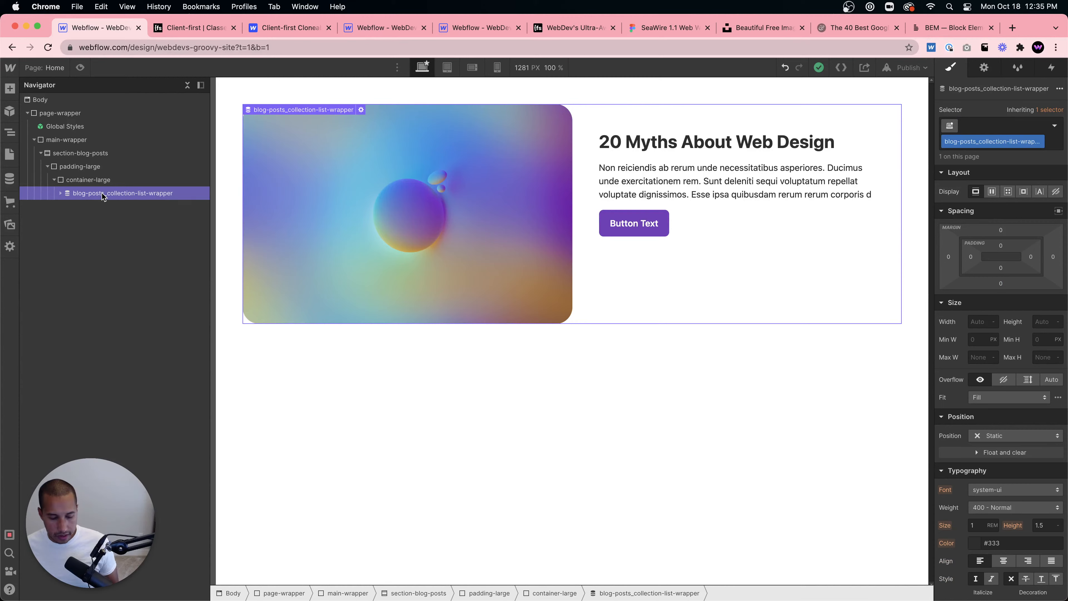
{"action": "key", "text": "super+d"}
{"action": "left_click", "coordinate": [60, 206]}
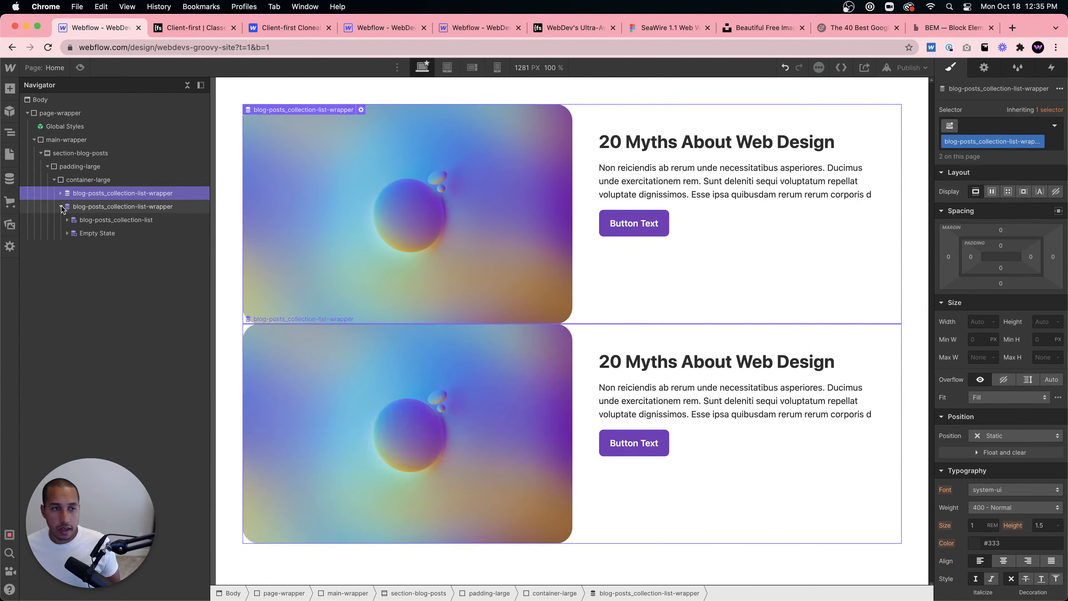
{"action": "left_click", "coordinate": [60, 193]}
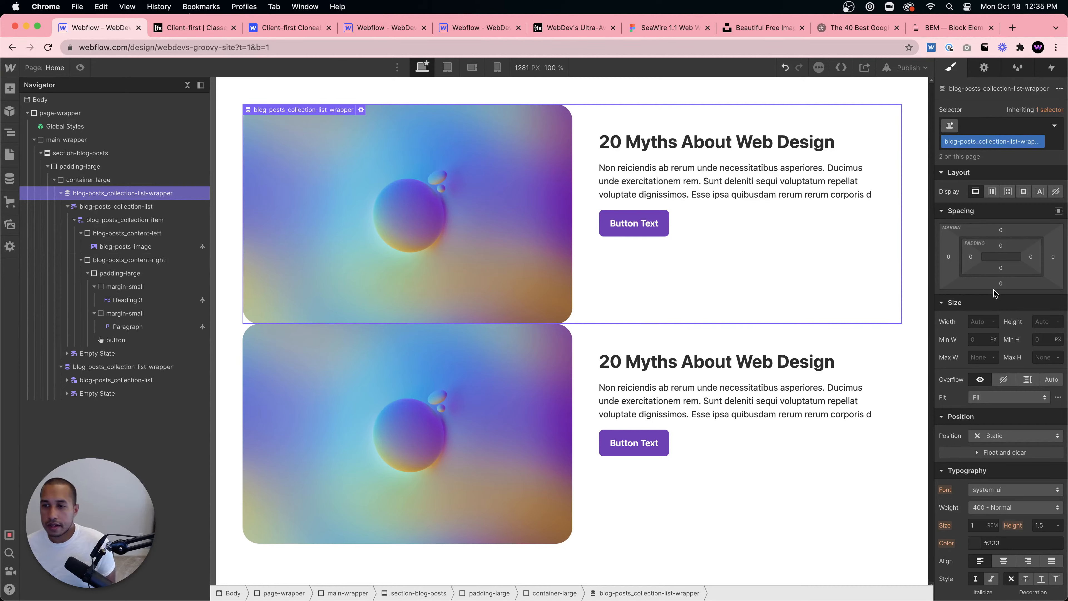
- Set the first collection list wrapper's bottom margin to 3rem
{"action": "left_click", "coordinate": [1001, 283]}
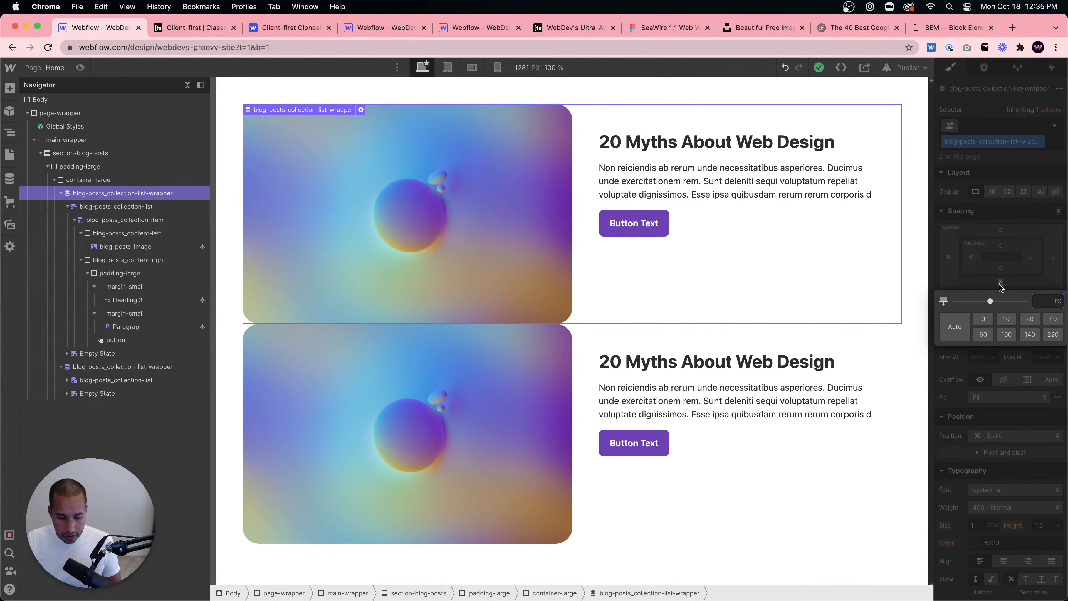
{"action": "type", "text": "2rem"}
{"action": "key", "text": "Return"}
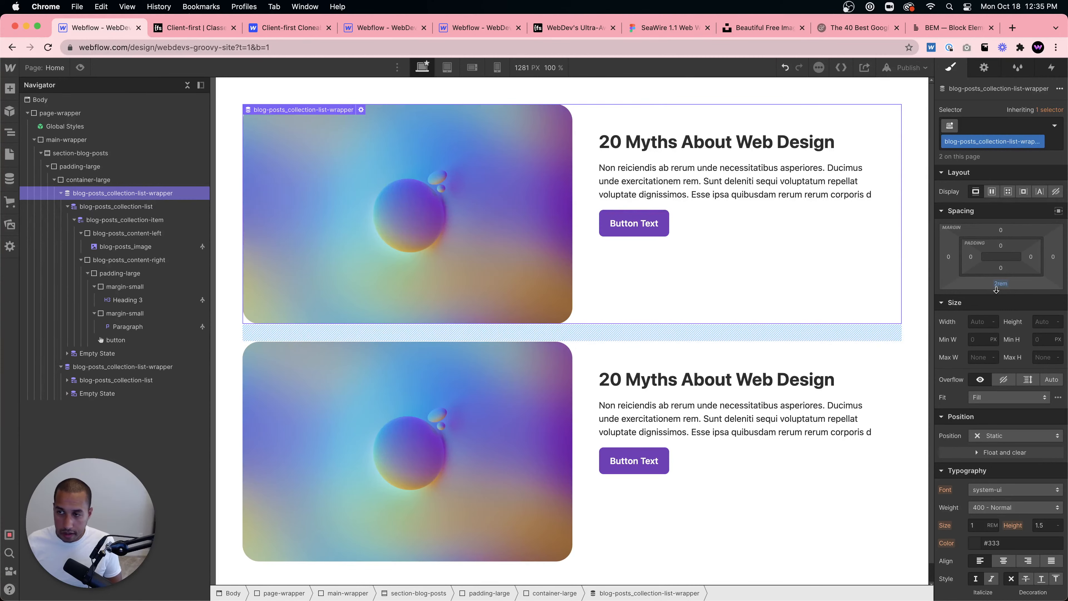
{"action": "left_click", "coordinate": [1002, 279]}
{"action": "type", "text": "3"}
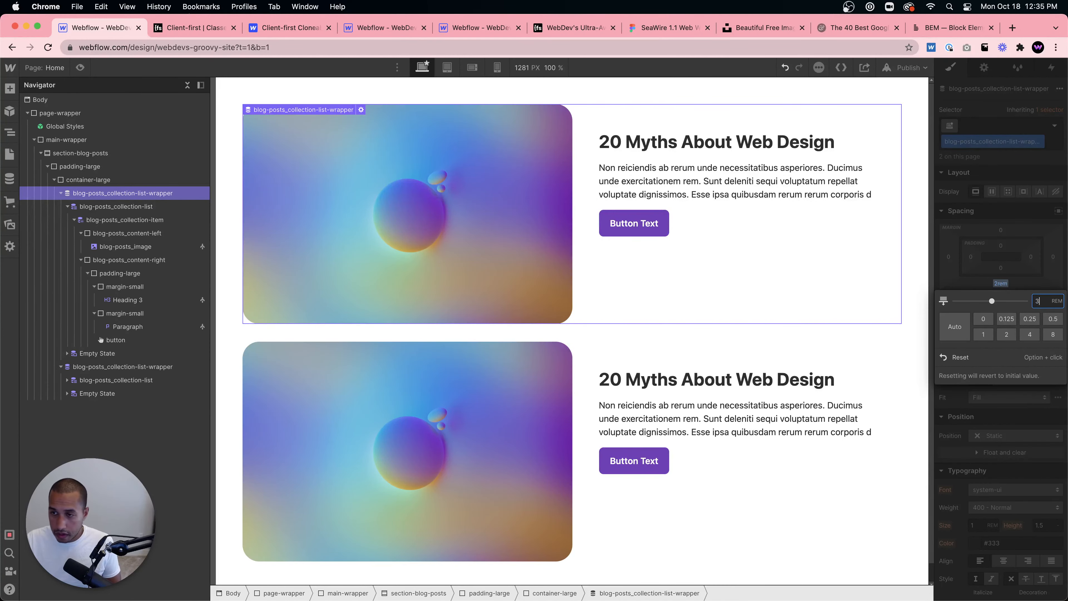
{"action": "type", "text": "rem"}
{"action": "key", "text": "Return"}
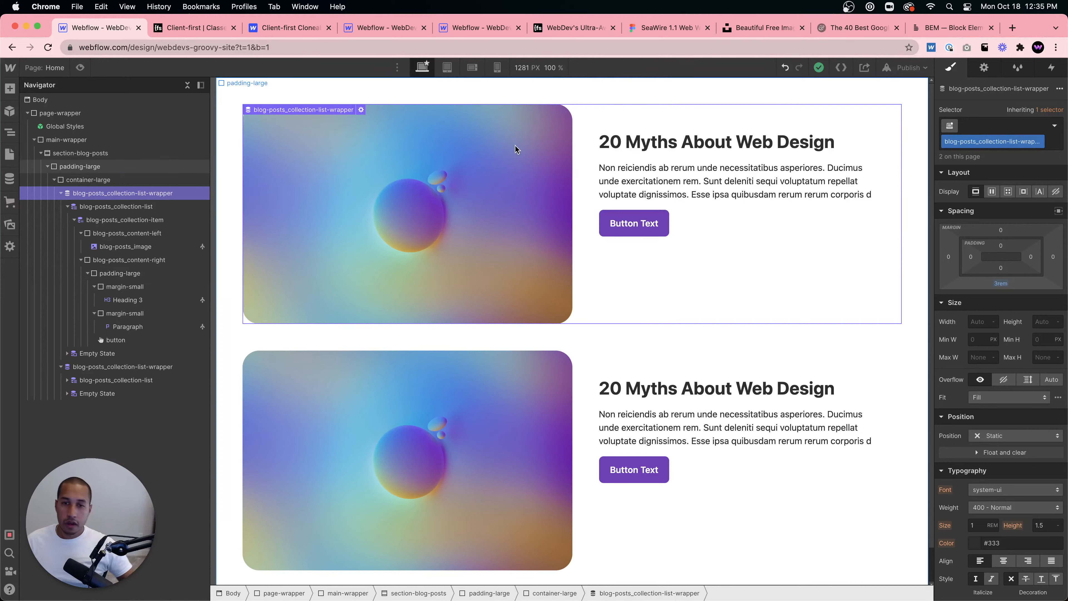
- Limit the second collection list wrapper to show 3 items starting at item 2
{"action": "left_click", "coordinate": [565, 404]}
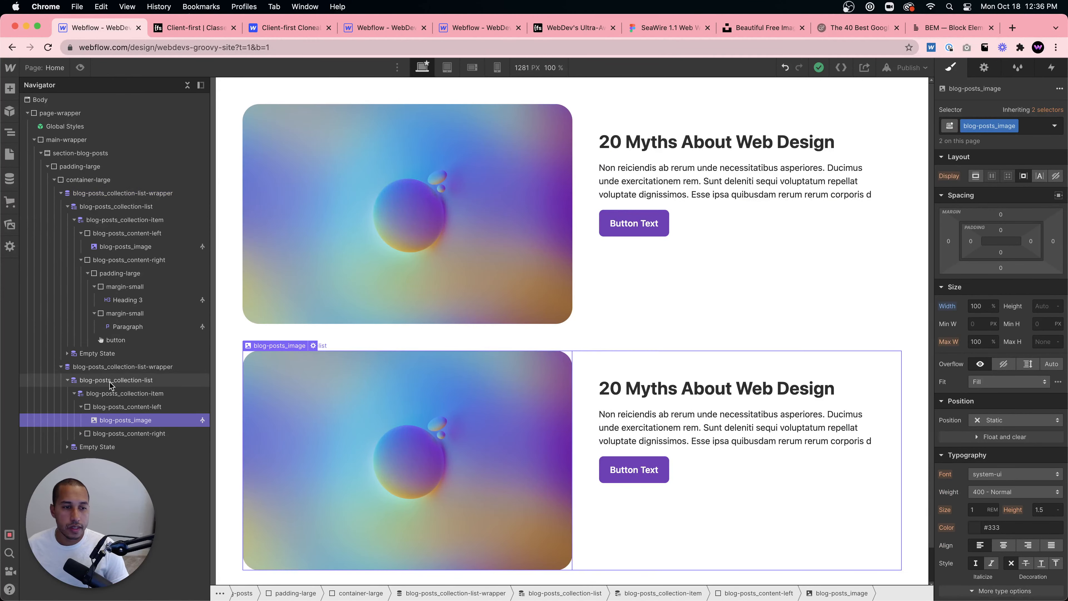
{"action": "left_click", "coordinate": [101, 368]}
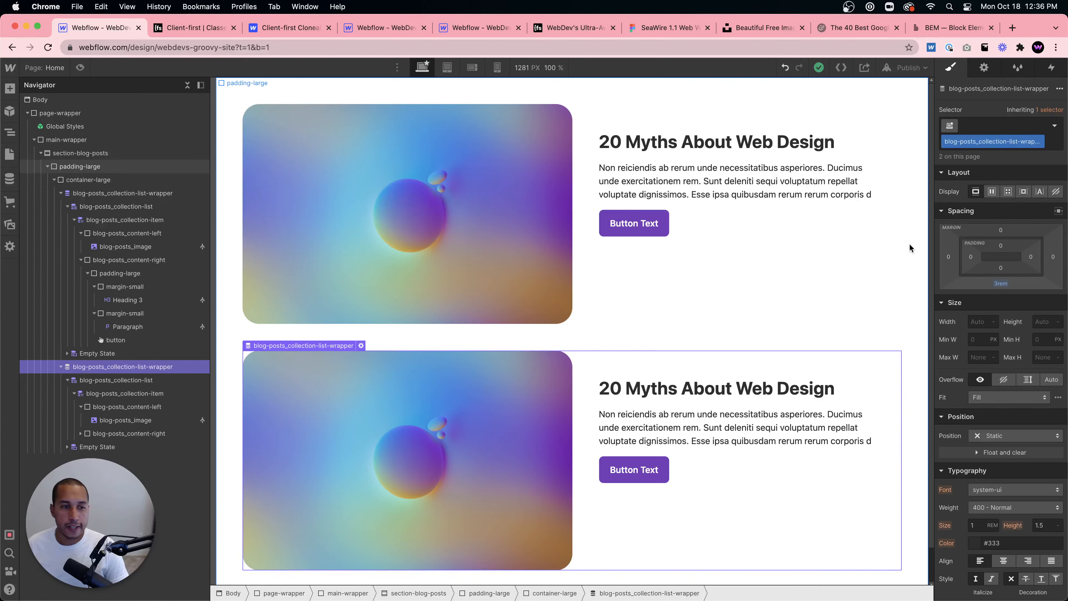
{"action": "left_click", "coordinate": [985, 67]}
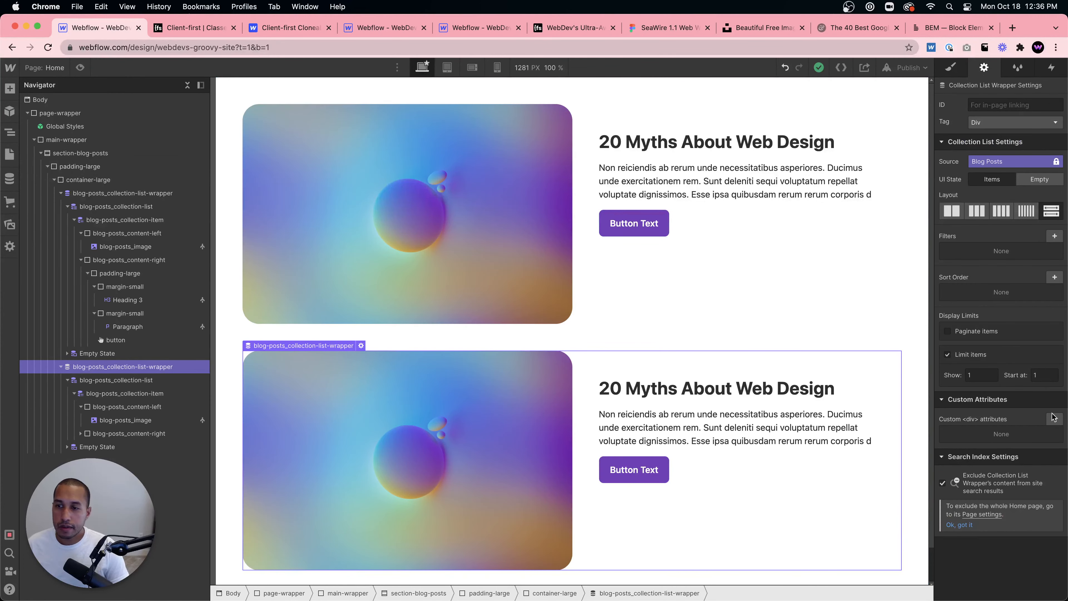
{"action": "left_click", "coordinate": [983, 379]}
{"action": "type", "text": "3"}
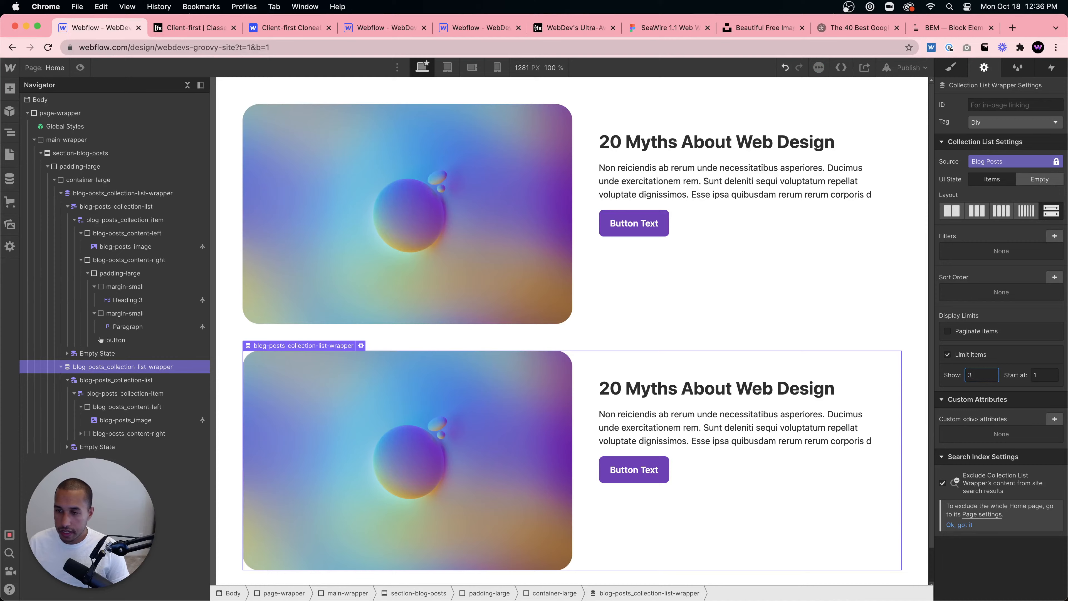
{"action": "left_click", "coordinate": [1033, 369]}
{"action": "key", "text": "BackSpace"}
{"action": "type", "text": "2"}
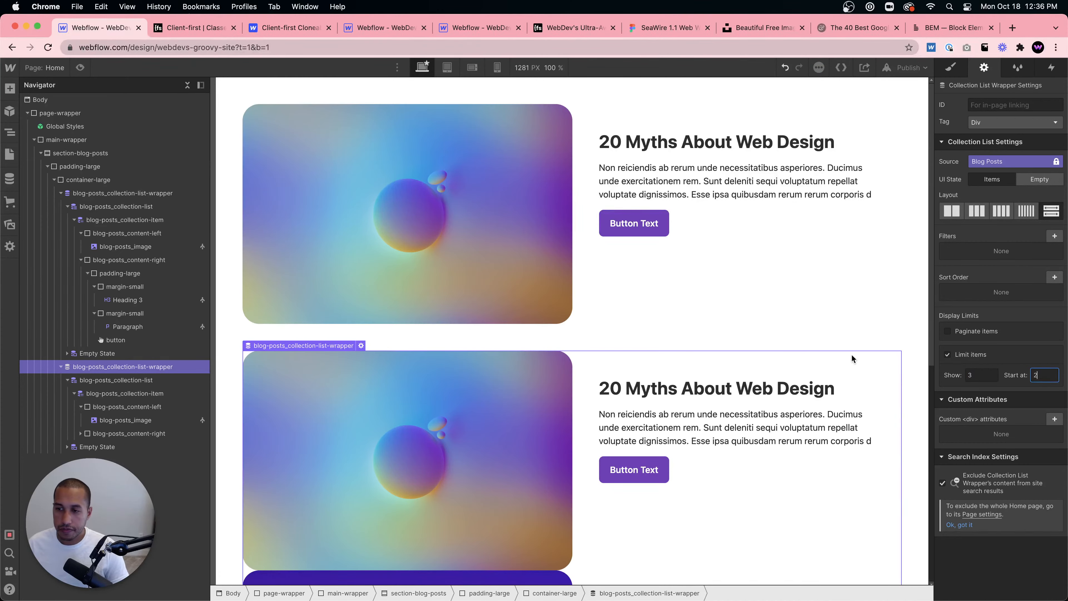
- Review the second list's posts and inspect its collection list, item and wrapper settings
{"action": "scroll", "coordinate": [750, 387], "scroll_direction": "down", "scroll_amount": 1}
{"action": "scroll", "coordinate": [749, 388], "scroll_direction": "down", "scroll_amount": 8}
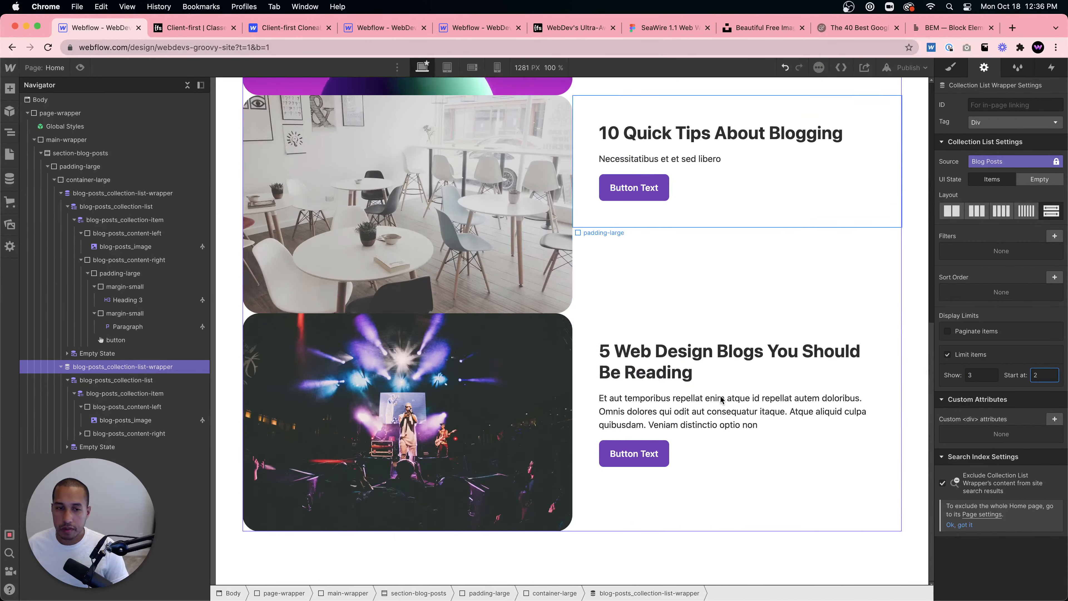
{"action": "scroll", "coordinate": [721, 395], "scroll_direction": "up", "scroll_amount": 10}
{"action": "left_click", "coordinate": [119, 381]}
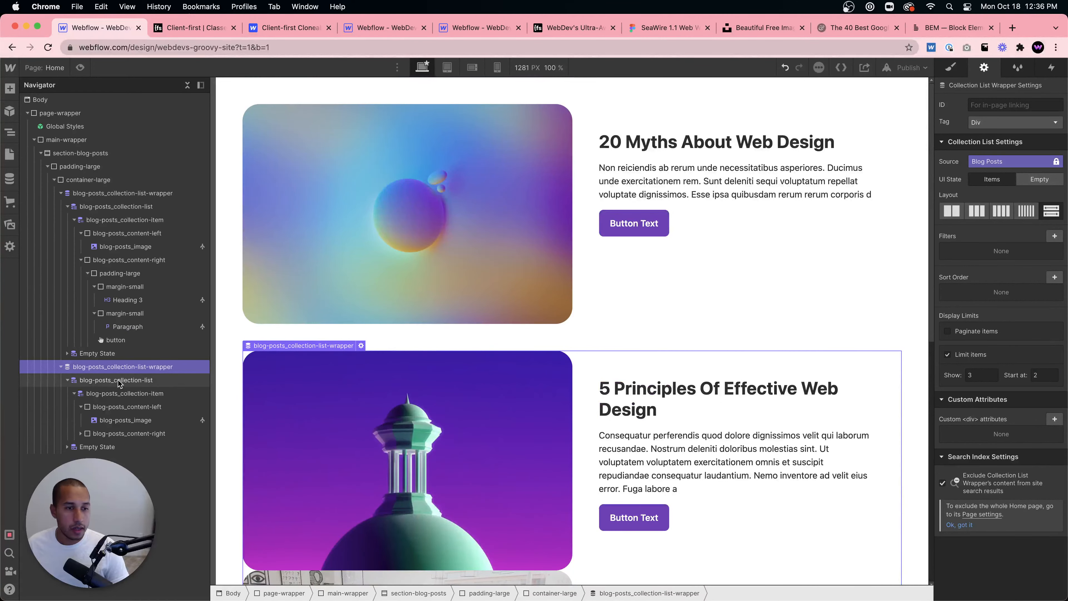
{"action": "left_click", "coordinate": [134, 393]}
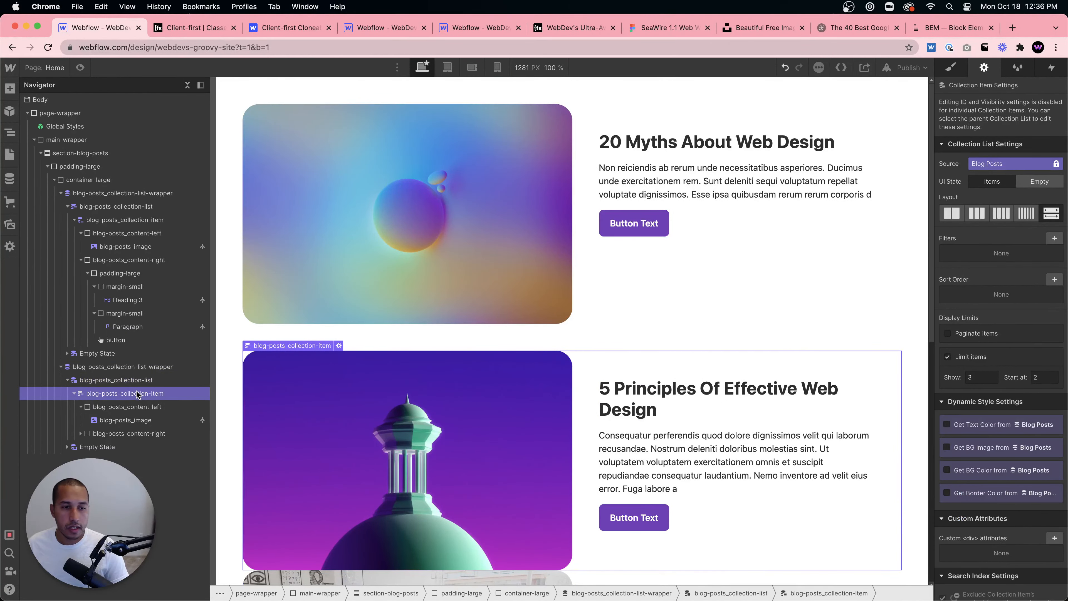
{"action": "left_click", "coordinate": [139, 368]}
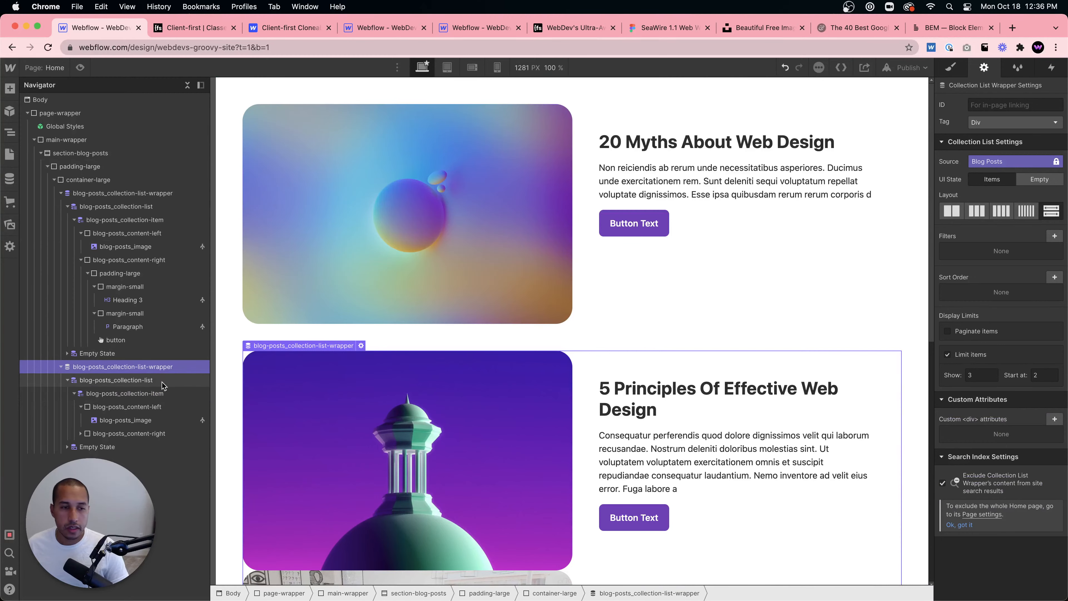
{"action": "left_click", "coordinate": [149, 381]}
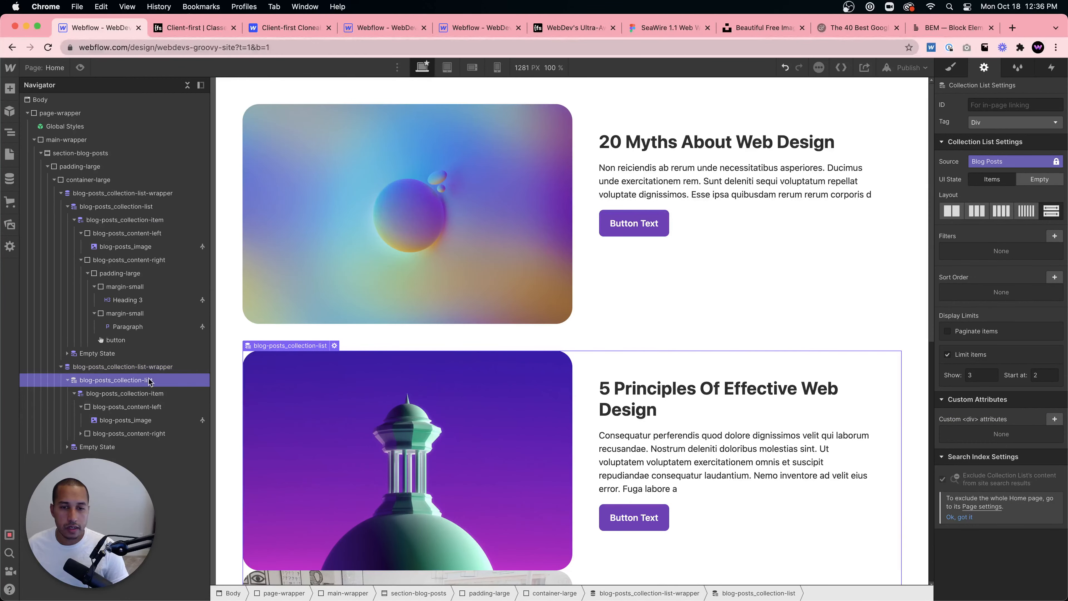
{"action": "left_click", "coordinate": [951, 66]}
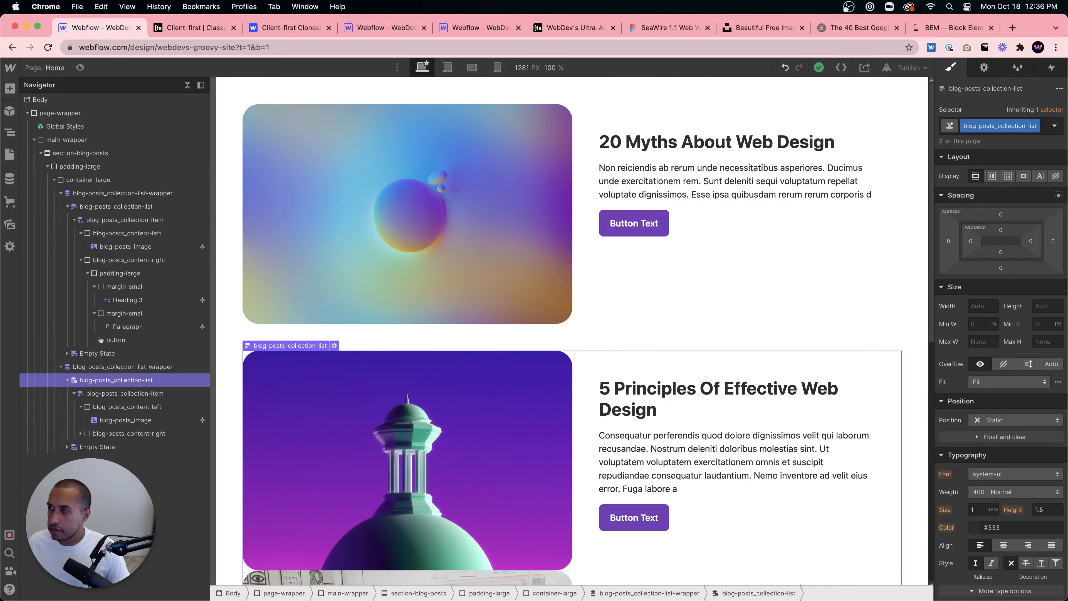
{"action": "mouse_move", "coordinate": [631, 598]}
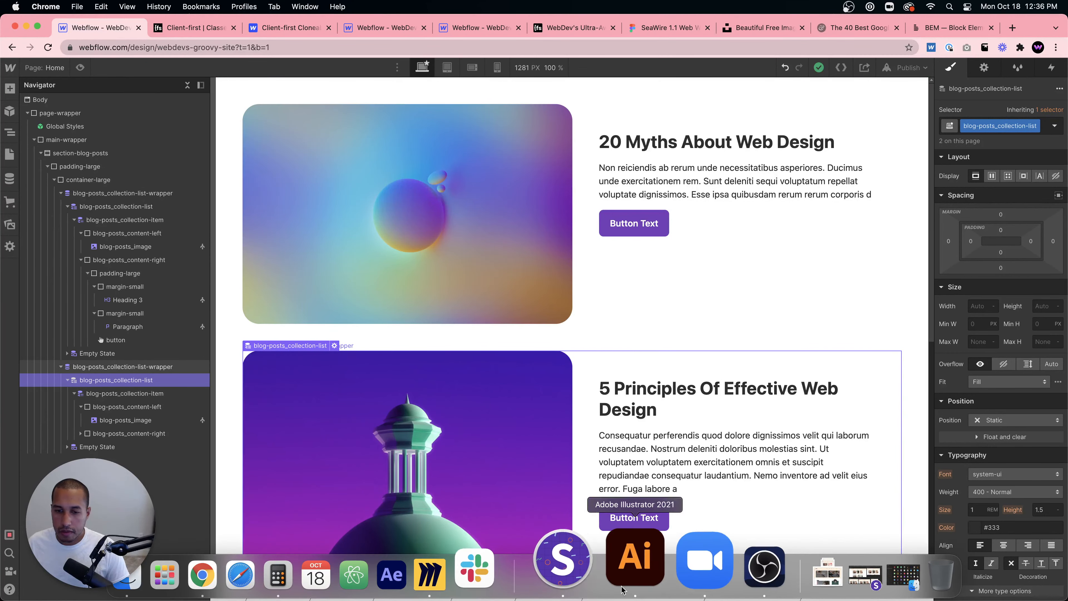
{"action": "left_click", "coordinate": [692, 573]}
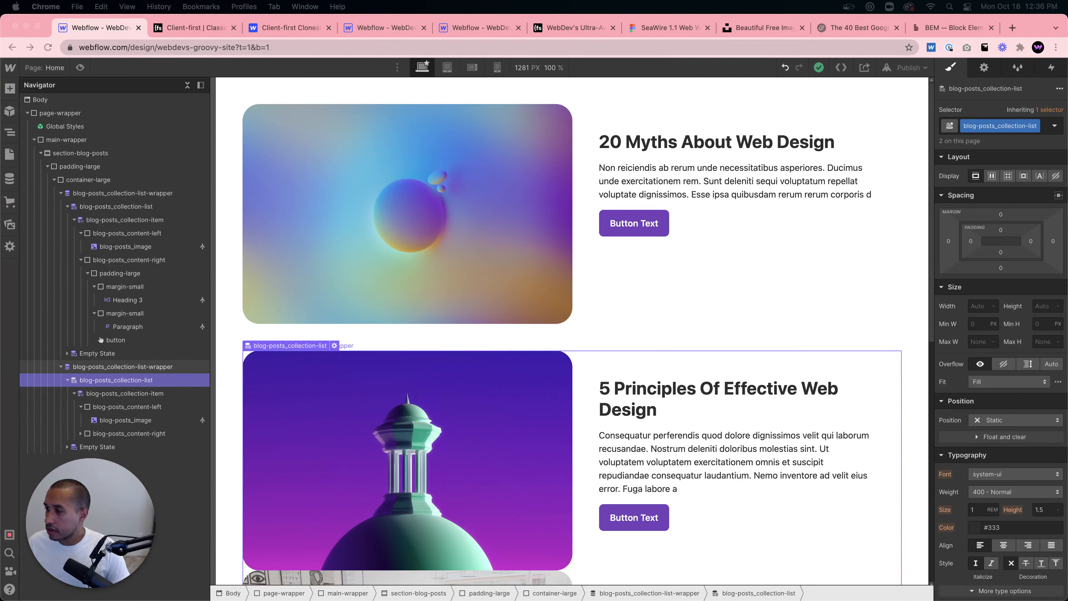
{"action": "key", "text": "super+m"}
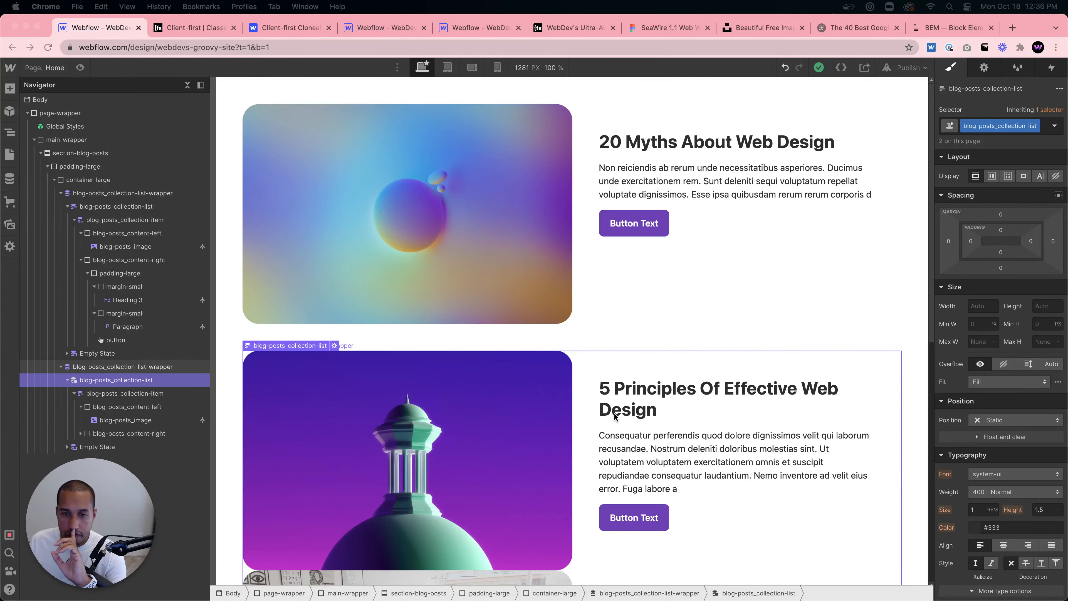
{"action": "scroll", "coordinate": [615, 418], "scroll_direction": "down", "scroll_amount": 5}
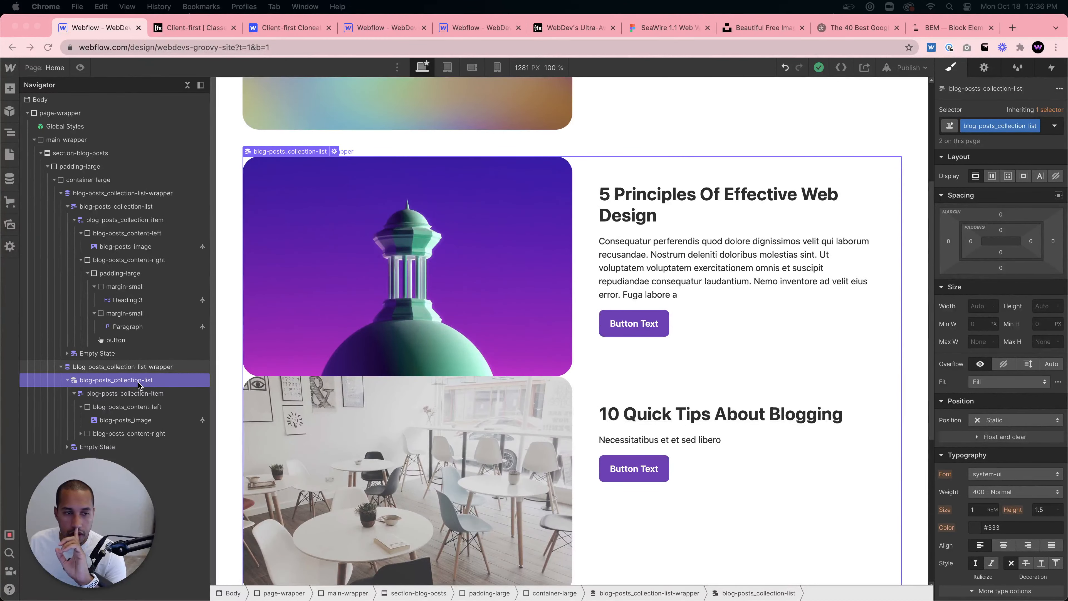
- Compare with the reference site's second collection list and add a "second" combo class to blog-posts_collection-list
{"action": "left_click", "coordinate": [453, 29]}
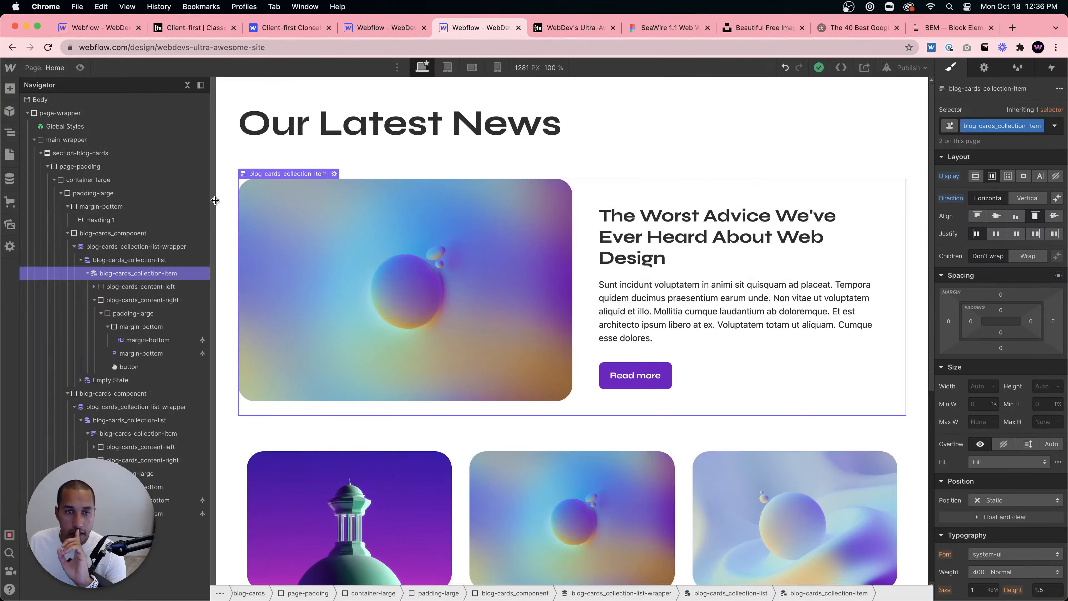
{"action": "left_click", "coordinate": [140, 425]}
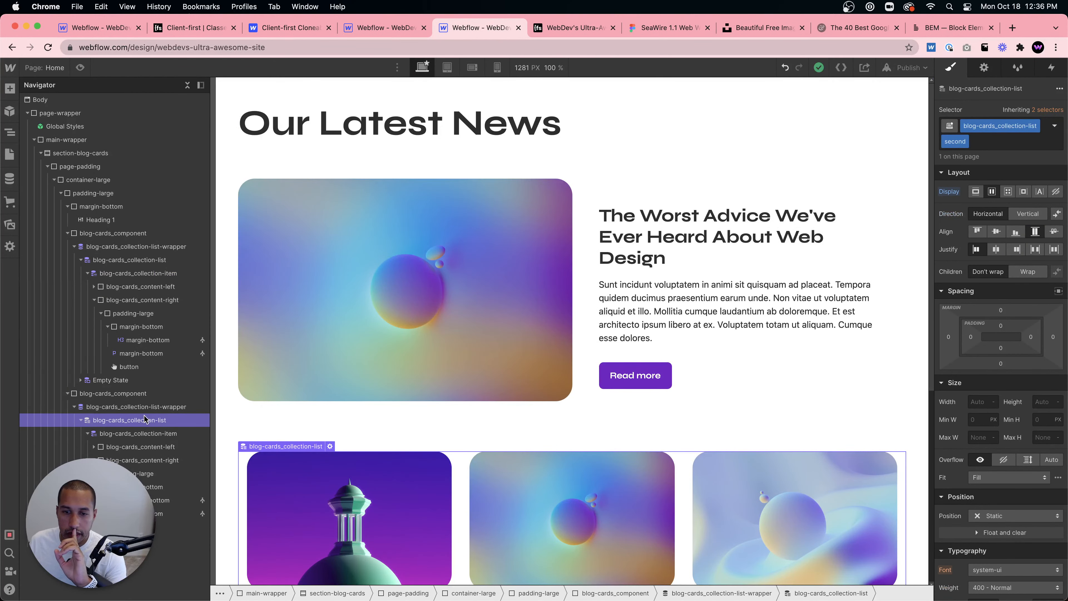
{"action": "key", "text": "super+1"}
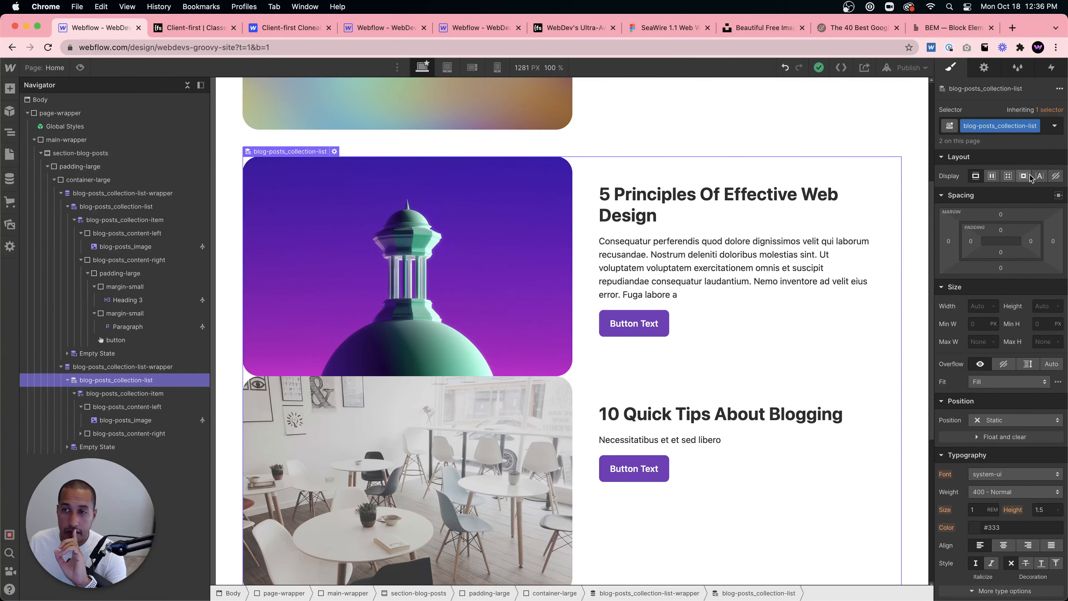
{"action": "left_click", "coordinate": [1044, 127]}
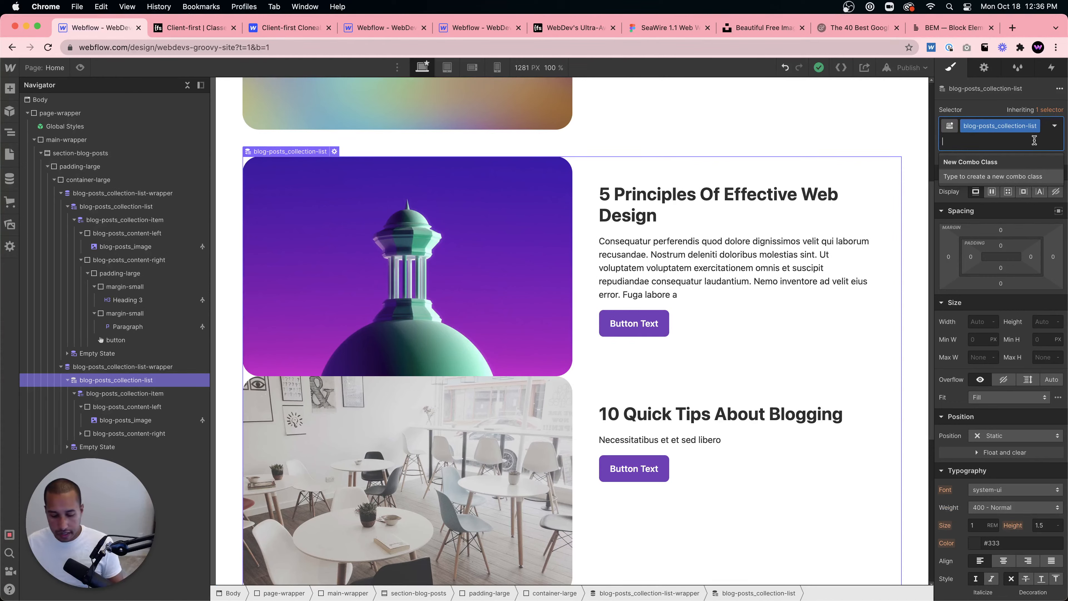
{"action": "type", "text": "second"}
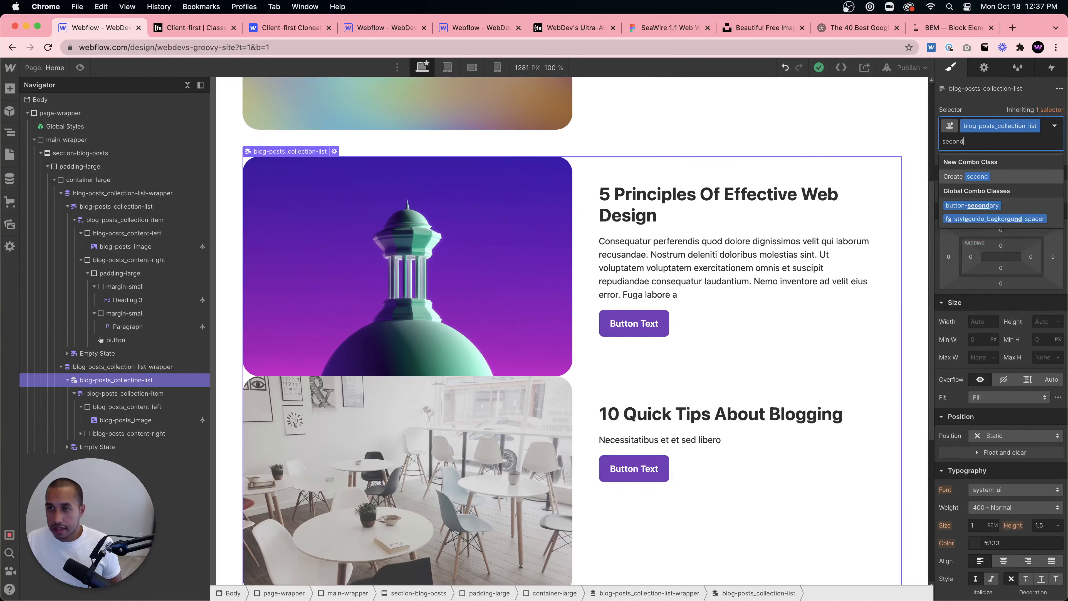
{"action": "key", "text": "Return"}
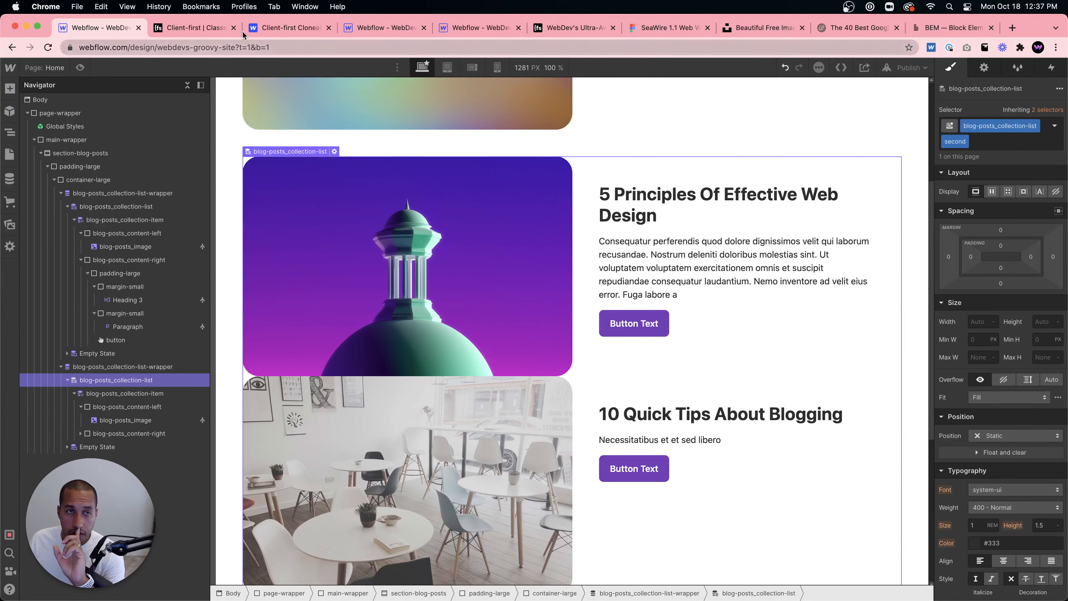
- Browse the Client-first class documentation for structure and typography classes
{"action": "left_click", "coordinate": [195, 29]}
{"action": "scroll", "coordinate": [496, 245], "scroll_direction": "down", "scroll_amount": 20}
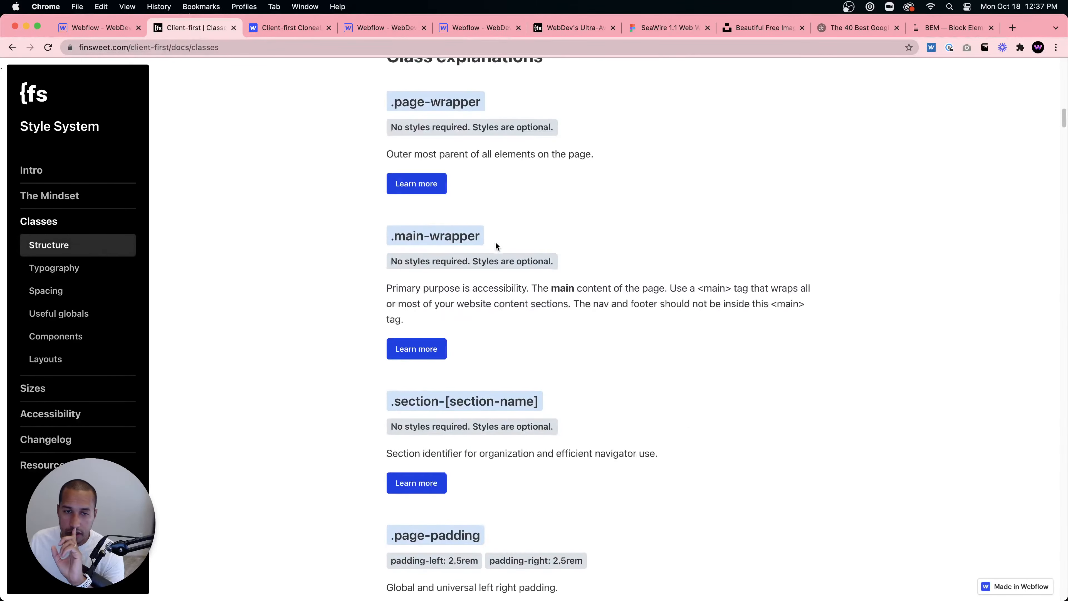
{"action": "scroll", "coordinate": [497, 247], "scroll_direction": "down", "scroll_amount": 7}
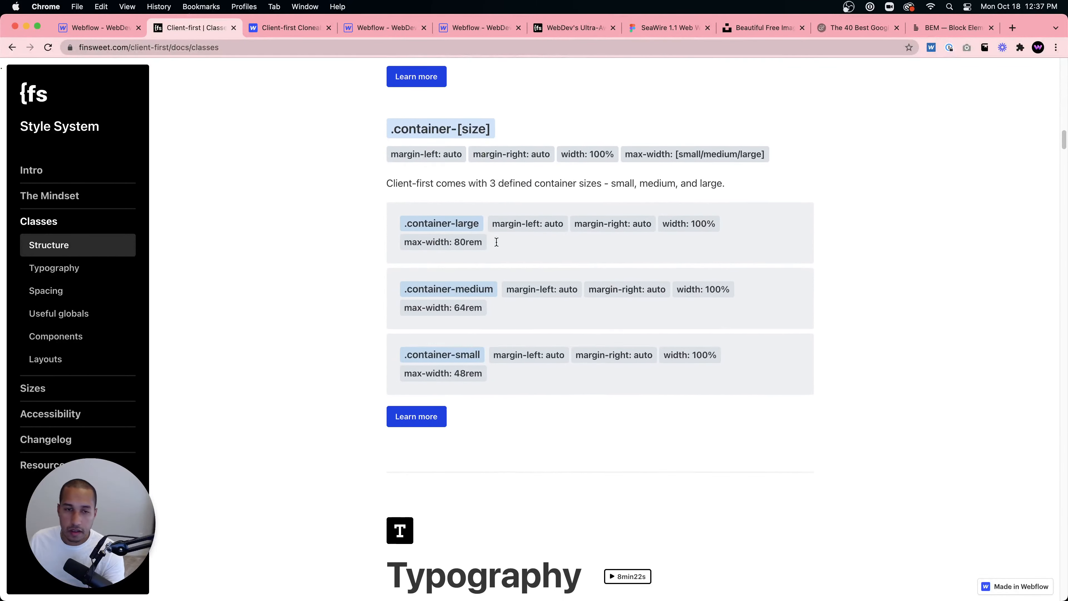
{"action": "scroll", "coordinate": [497, 246], "scroll_direction": "down", "scroll_amount": 20}
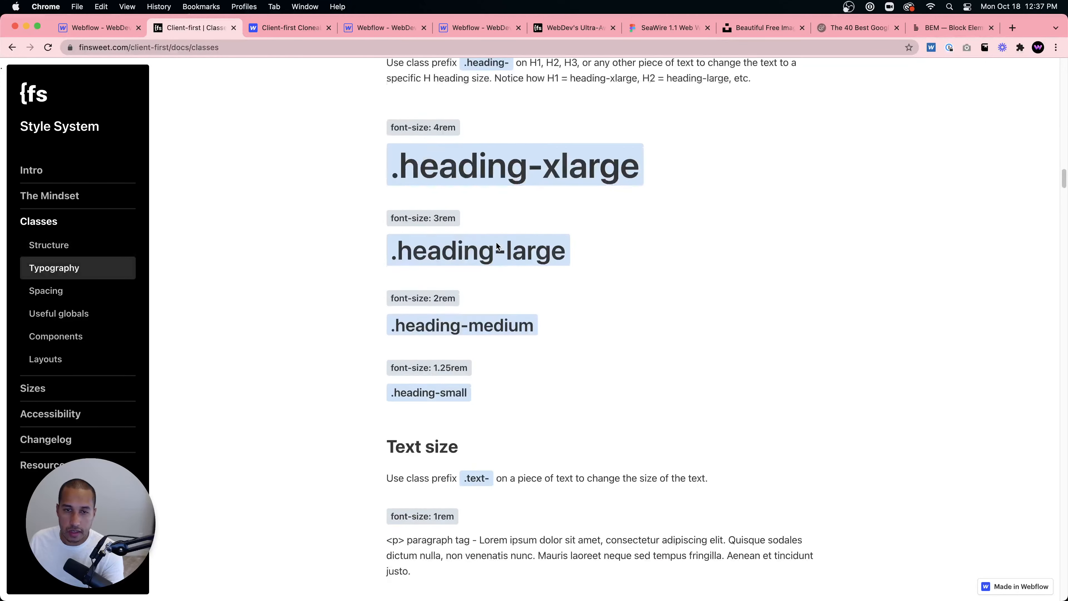
{"action": "scroll", "coordinate": [496, 246], "scroll_direction": "down", "scroll_amount": 12}
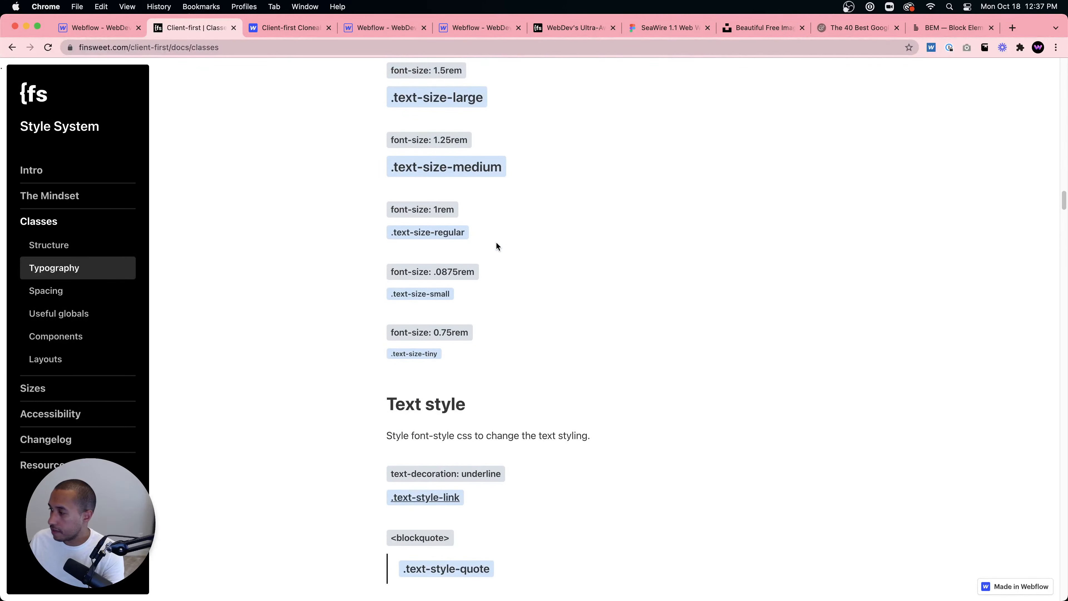
- Set the second blog-posts_collection-list's display to flex and select its collection item
{"action": "left_click", "coordinate": [99, 25]}
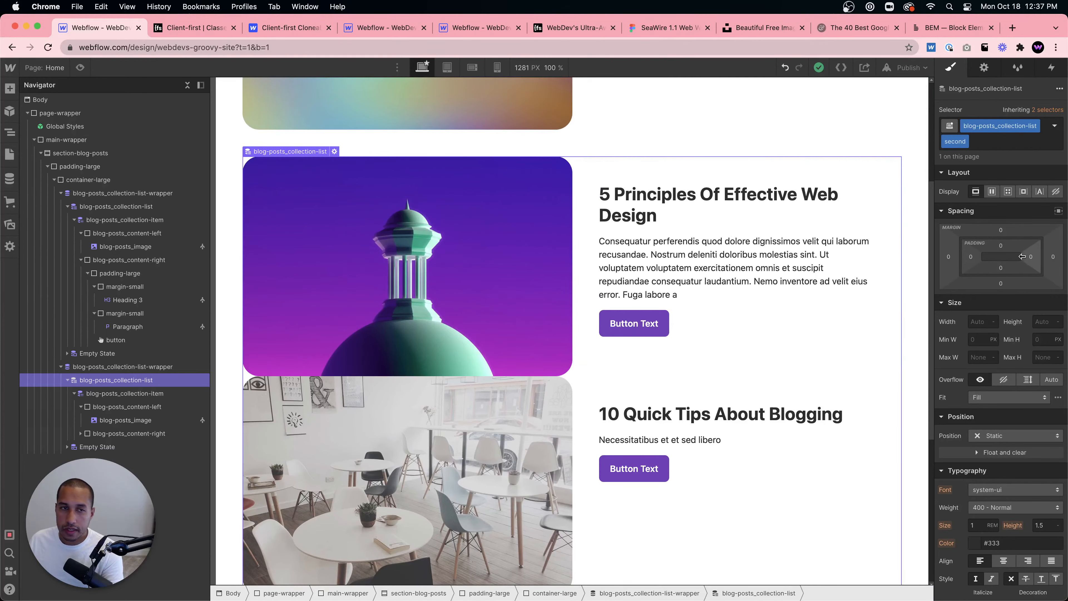
{"action": "left_click", "coordinate": [993, 193]}
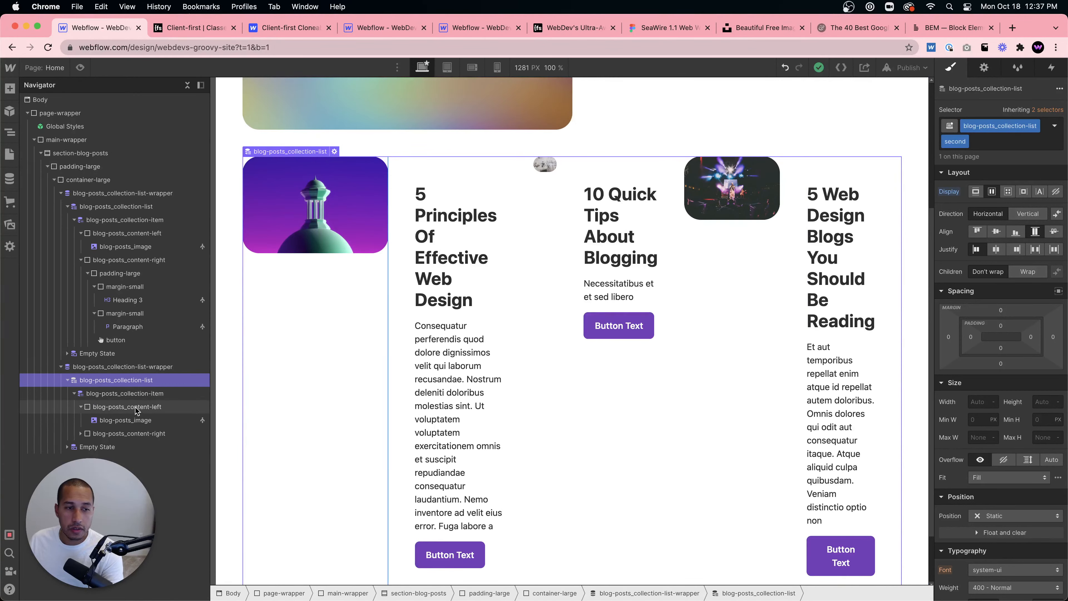
{"action": "left_click", "coordinate": [141, 395]}
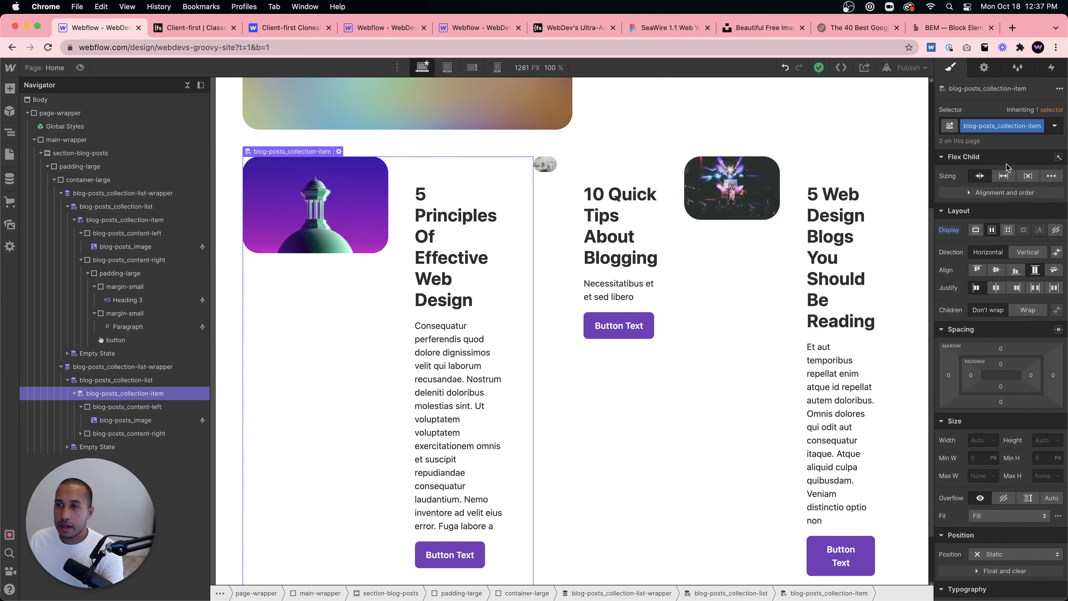
- Add a "second" combo class to the second list's blog-posts_collection-item
{"action": "left_click", "coordinate": [1046, 132]}
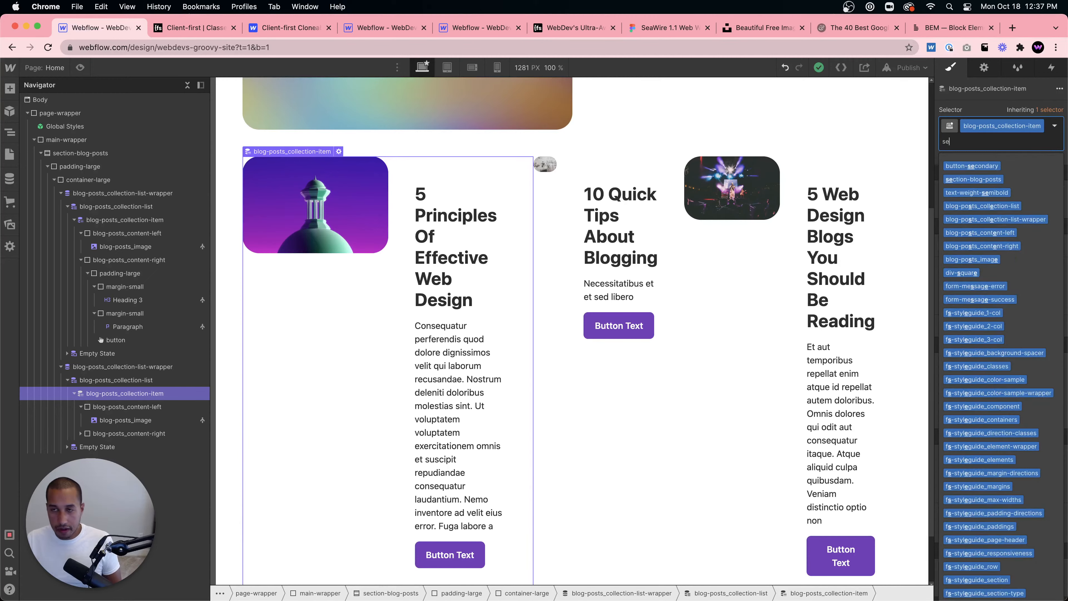
{"action": "type", "text": "second"}
{"action": "key", "text": "Return"}
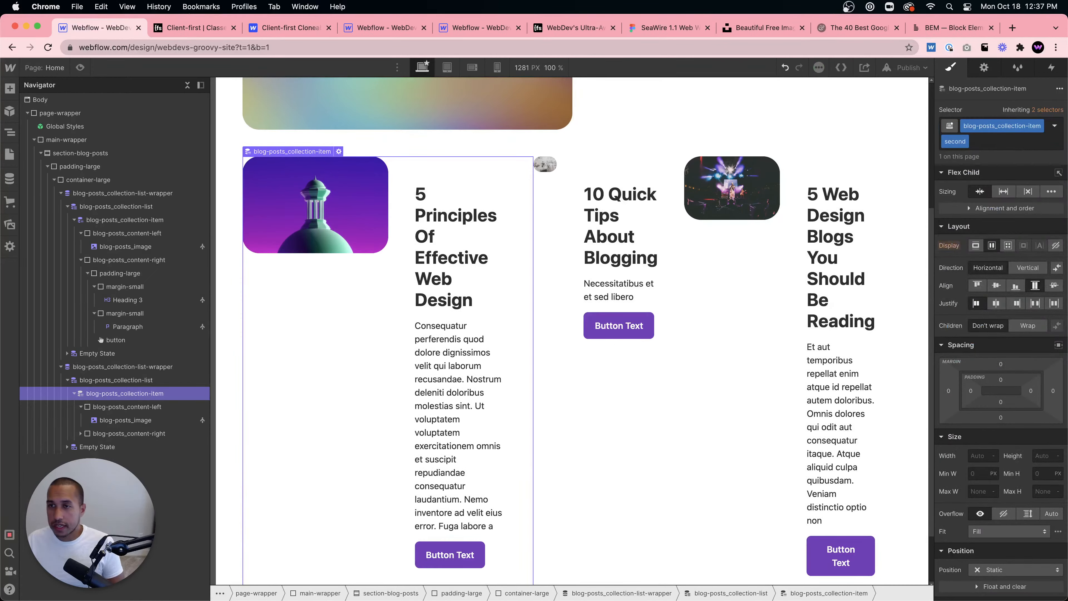
- Set the collection item's flex direction to vertical and its flex child sizing to grow
{"action": "left_click", "coordinate": [1020, 264]}
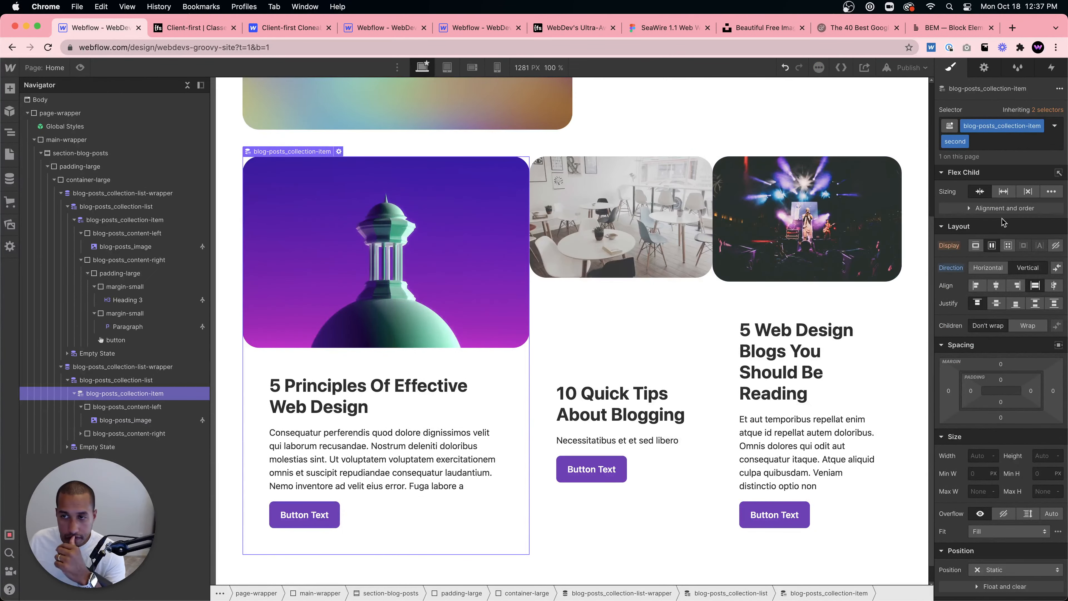
{"action": "left_click", "coordinate": [1003, 191]}
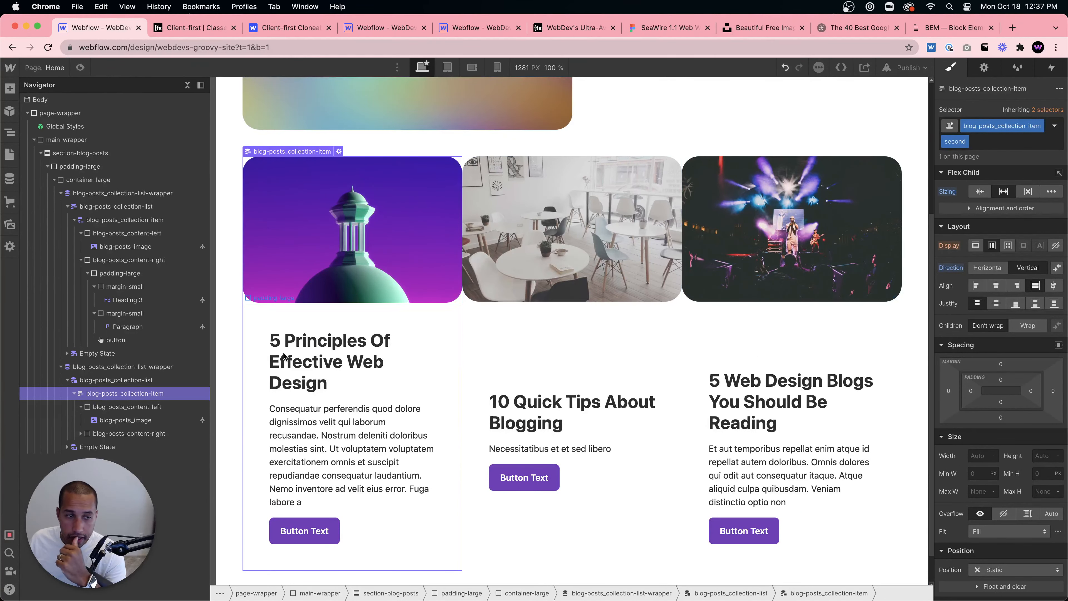
- Add a "second" combo class to the second list's blog-posts_content-left element
{"action": "left_click", "coordinate": [435, 343]}
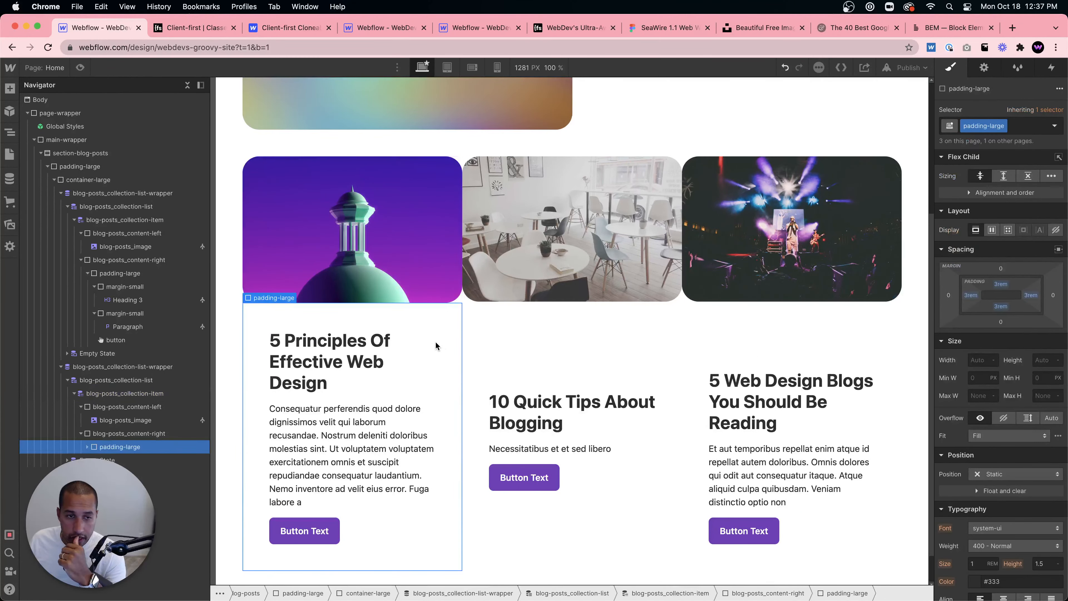
{"action": "left_click", "coordinate": [88, 446]}
{"action": "left_click", "coordinate": [120, 433]}
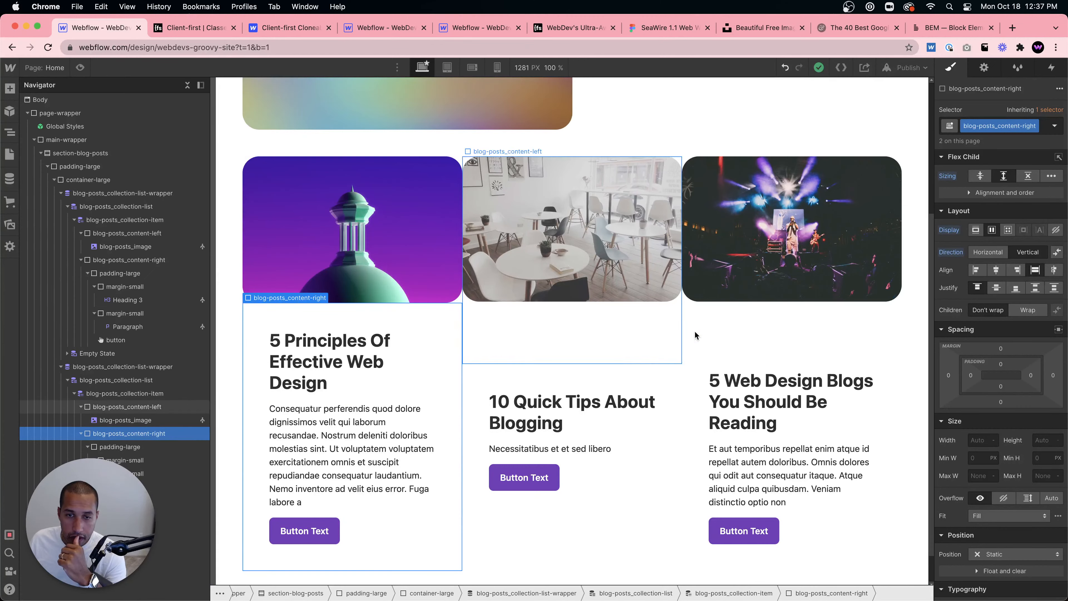
{"action": "left_click", "coordinate": [617, 339]}
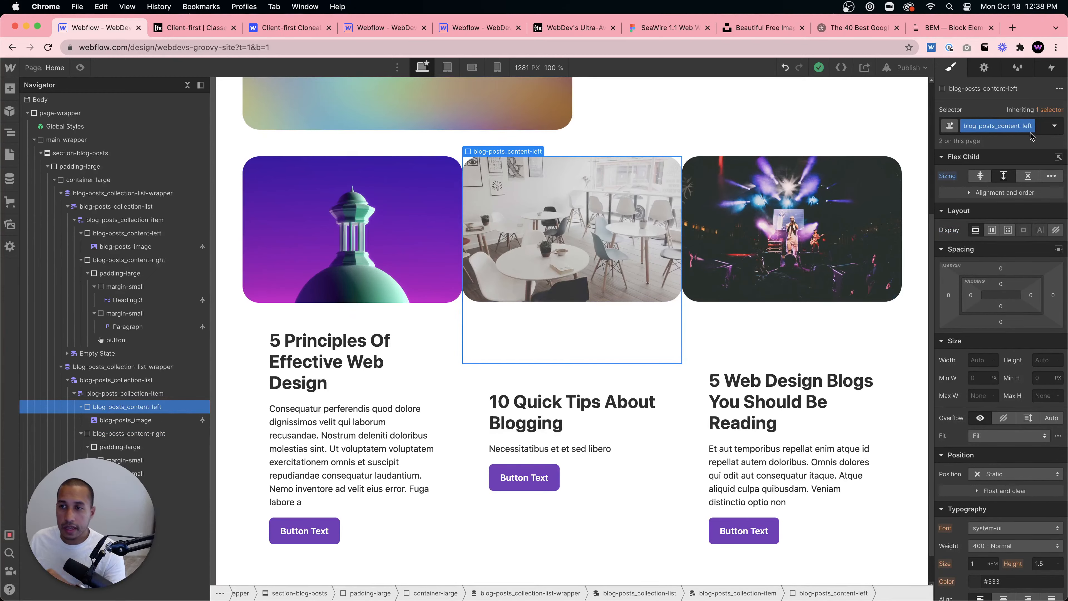
{"action": "left_click", "coordinate": [1039, 128]}
{"action": "type", "text": "second"}
{"action": "key", "text": "Return"}
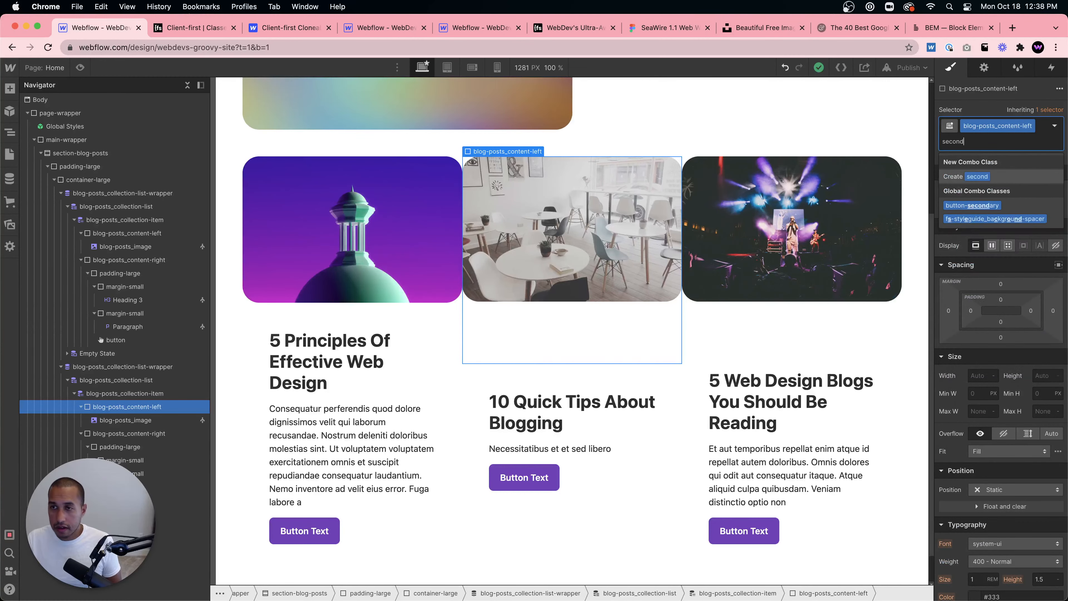
{"action": "left_click", "coordinate": [980, 193]}
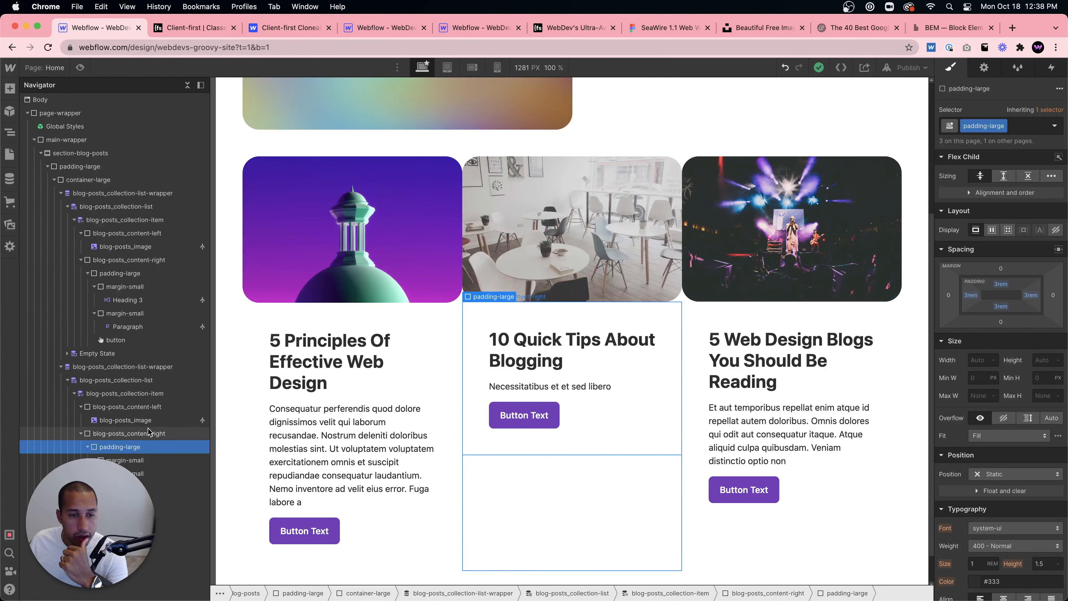
- Try setting blog-posts_content-right's height to 100%, then reset the height
{"action": "left_click", "coordinate": [155, 434]}
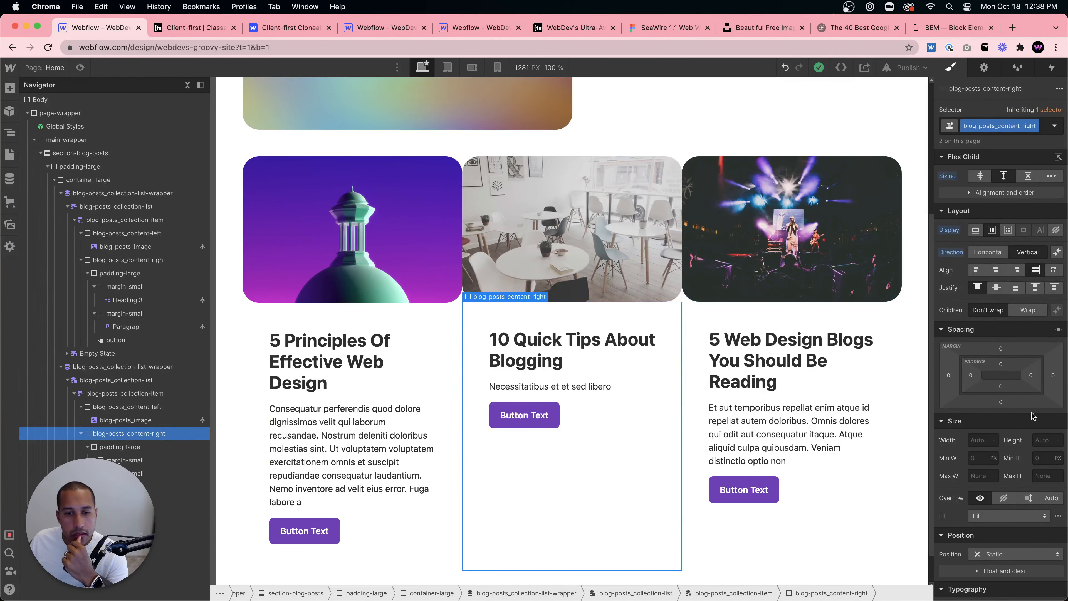
{"action": "left_click", "coordinate": [128, 448]}
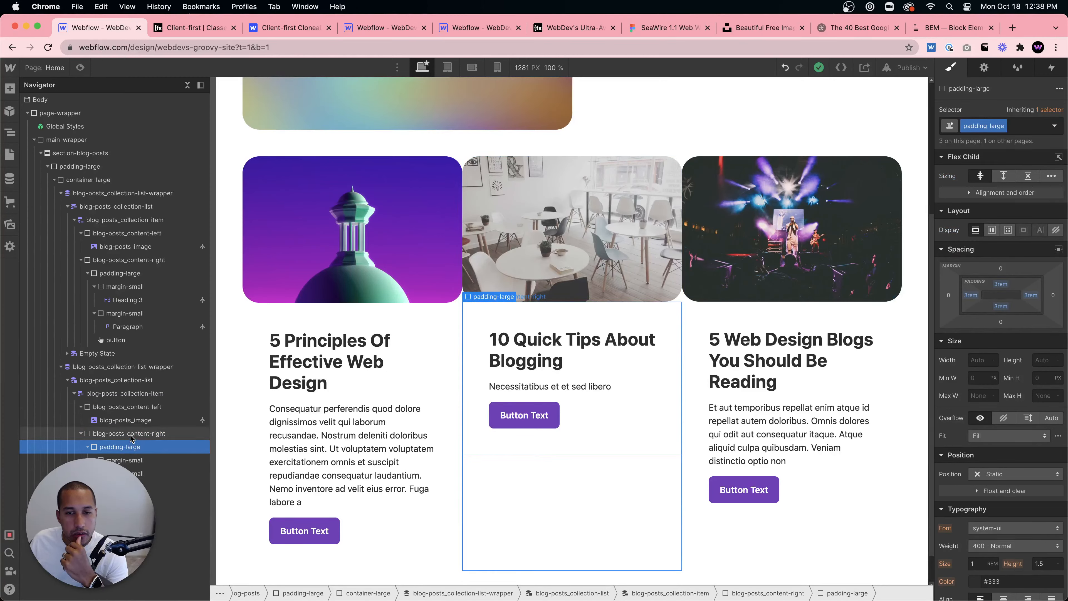
{"action": "left_click", "coordinate": [131, 434]}
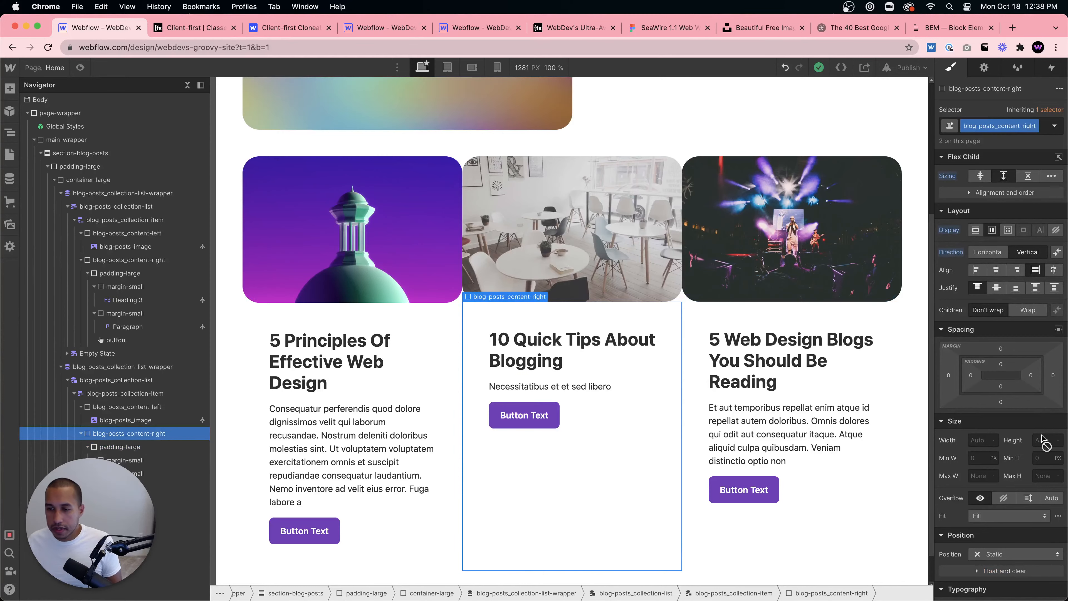
{"action": "left_click", "coordinate": [981, 176]}
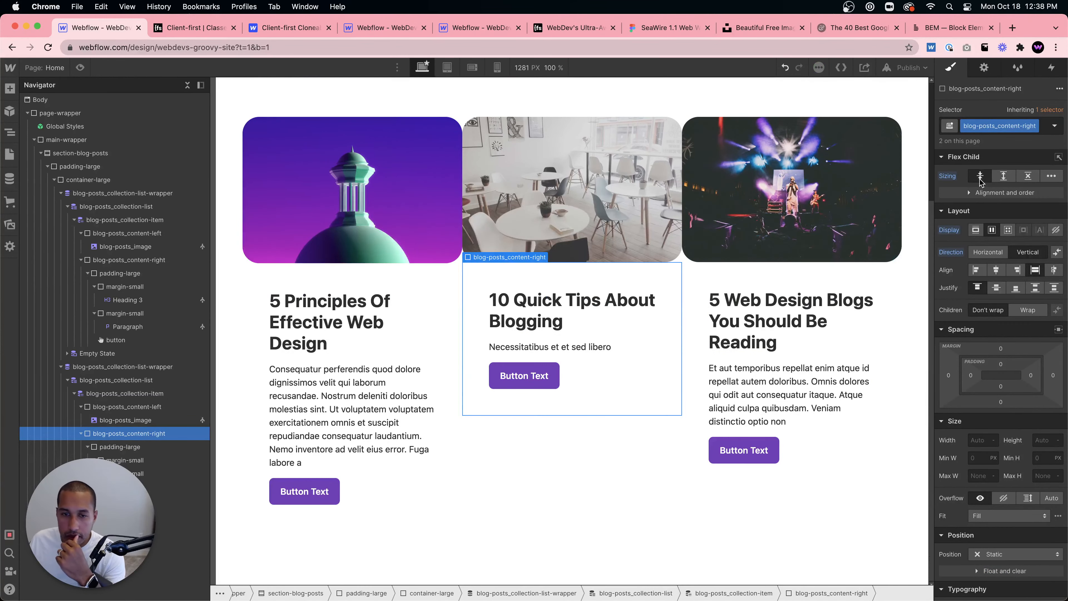
{"action": "left_click", "coordinate": [1036, 440]}
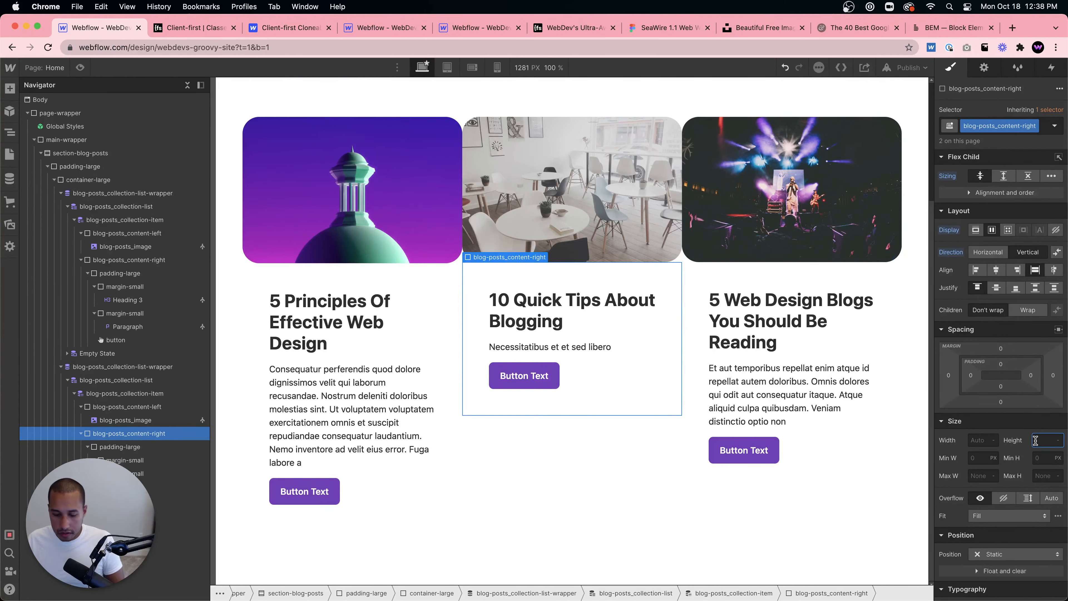
{"action": "type", "text": "100%"}
{"action": "key", "text": "super+z"}
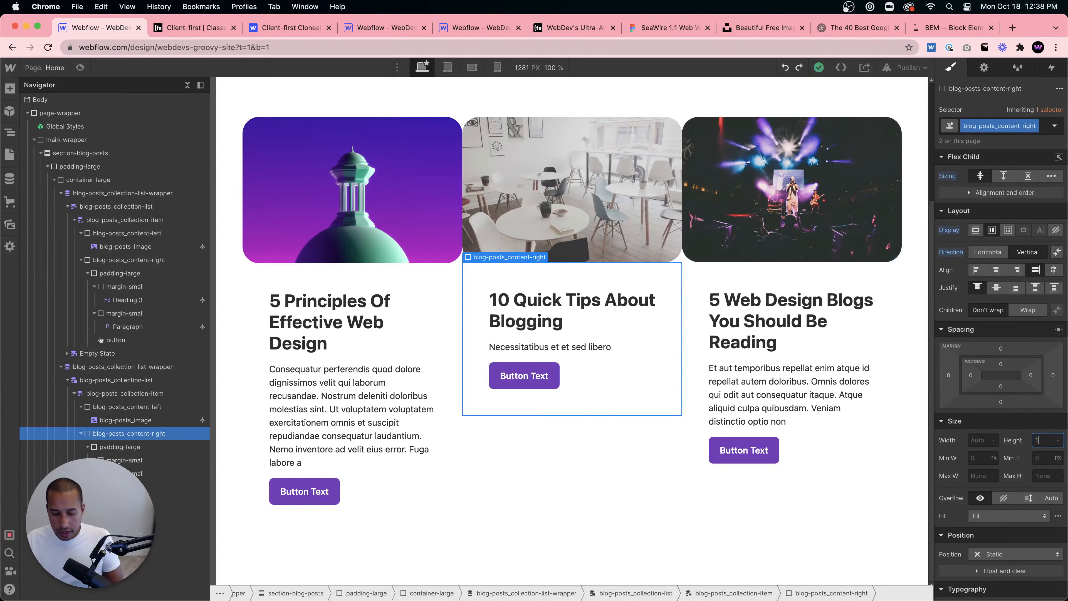
{"action": "key", "text": "Return"}
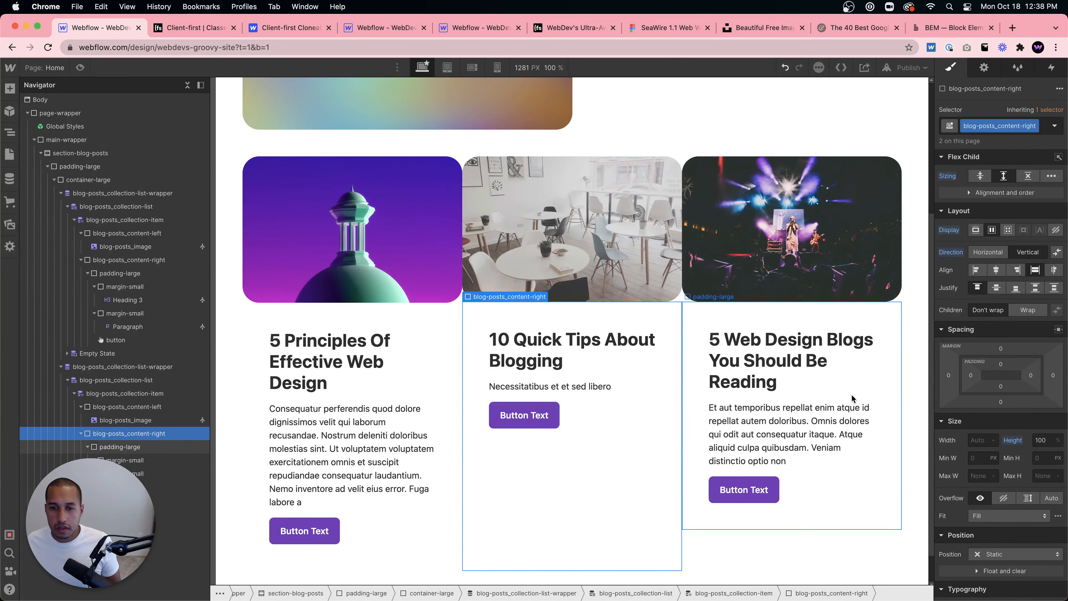
{"action": "left_click", "coordinate": [1013, 440], "text": "alt"}
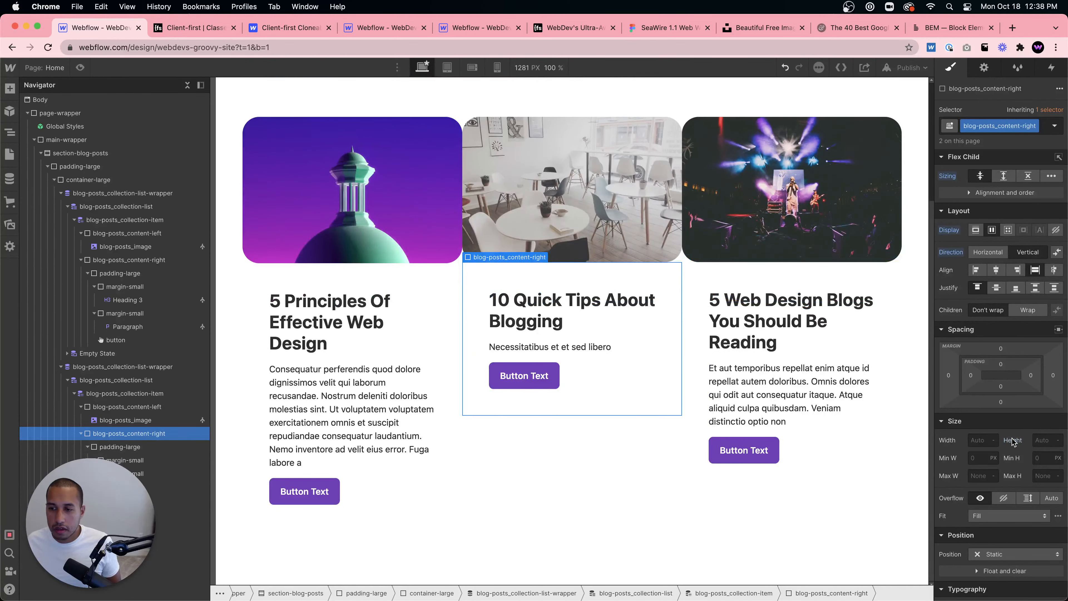
- Set blog-posts_content-right's flex child sizing to grow and justify its content space-between
{"action": "left_click", "coordinate": [1004, 175]}
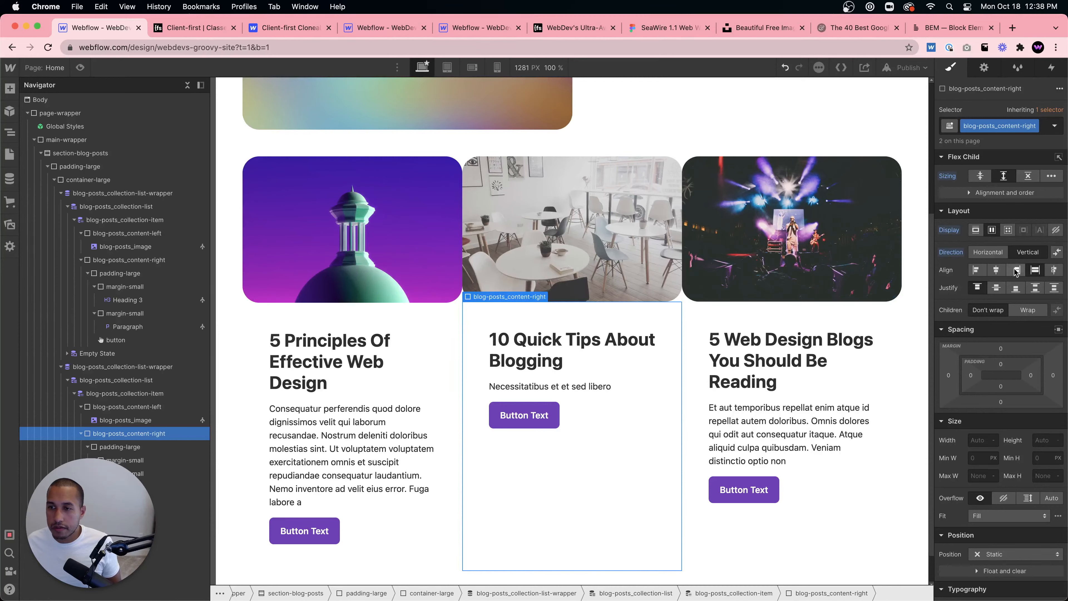
{"action": "left_click", "coordinate": [1036, 288]}
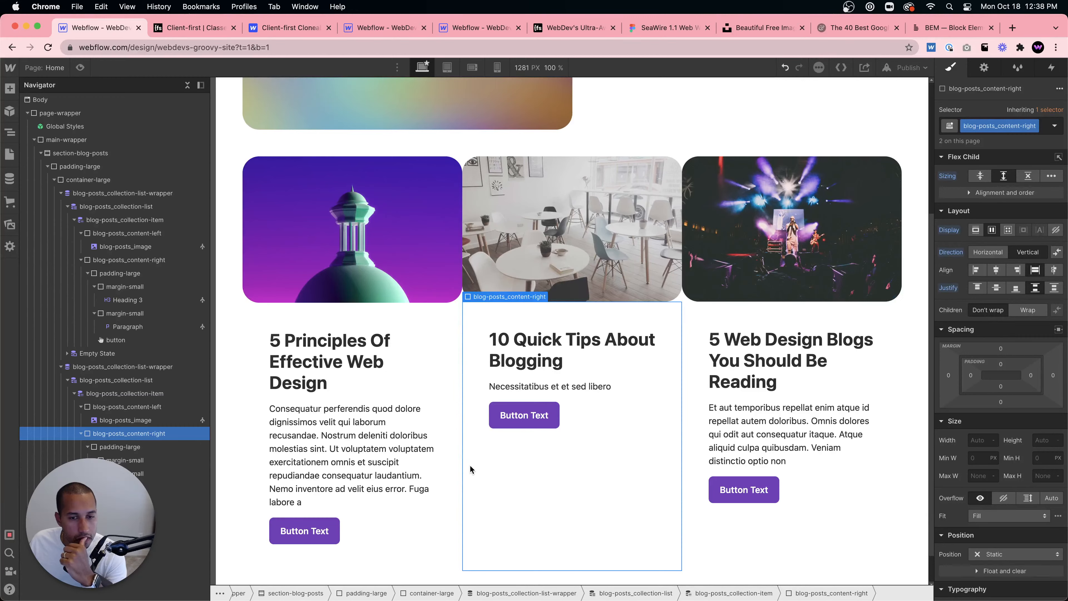
- Try setting the inner padding-large block to grow, then undo it
{"action": "left_click", "coordinate": [626, 407]}
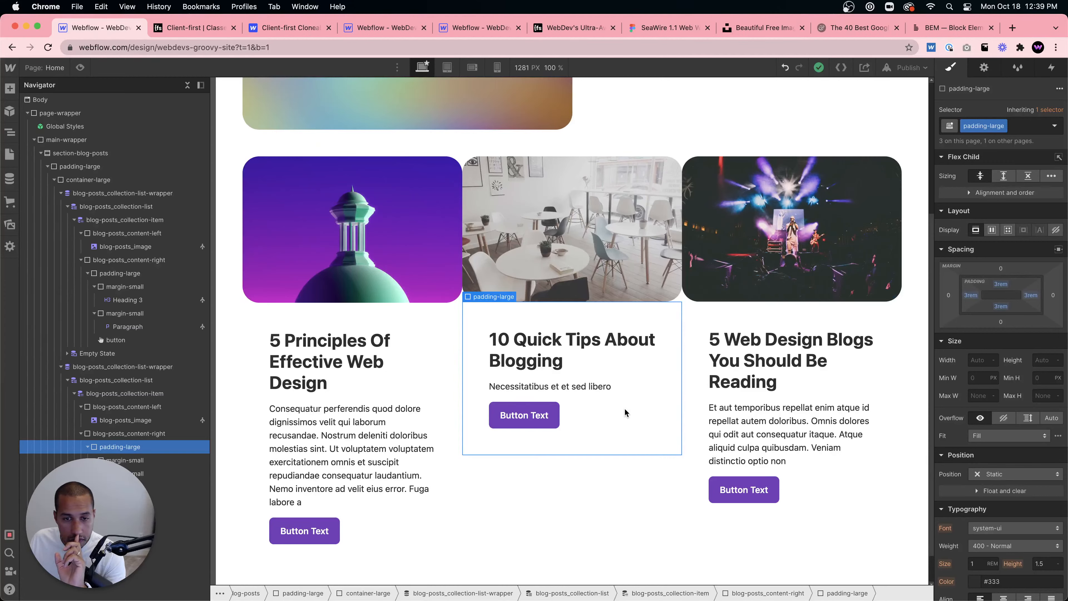
{"action": "left_click", "coordinate": [86, 447]}
{"action": "left_click", "coordinate": [131, 435]}
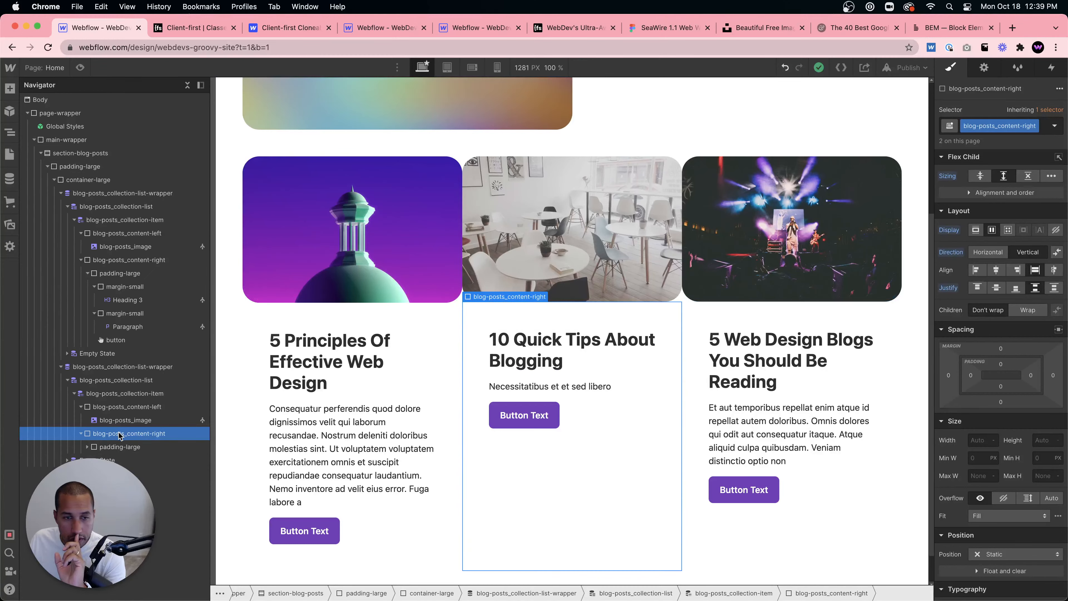
{"action": "left_click", "coordinate": [117, 447]}
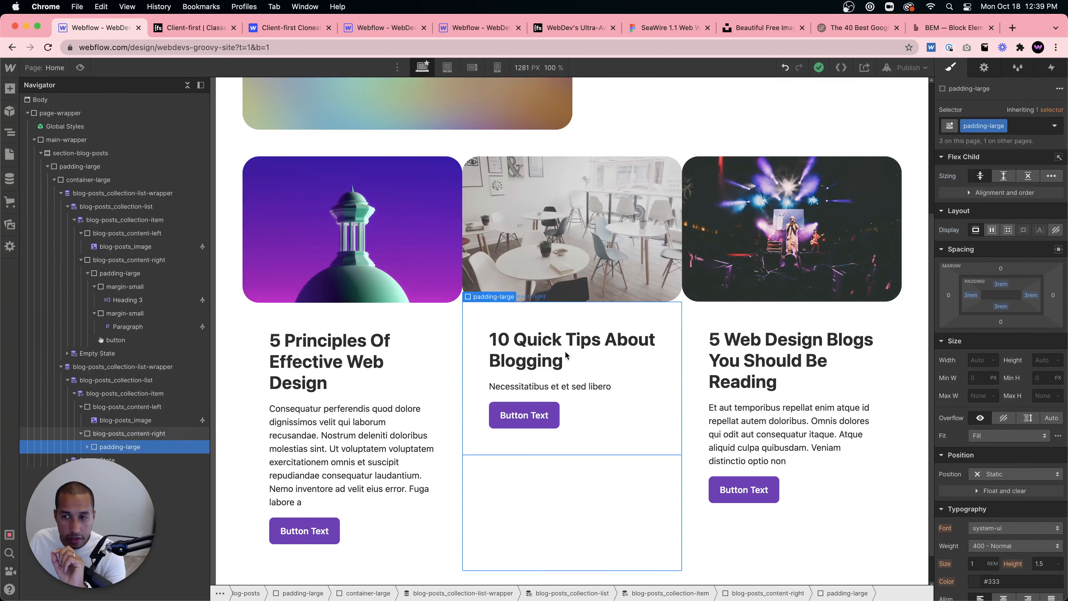
{"action": "left_click", "coordinate": [1004, 178]}
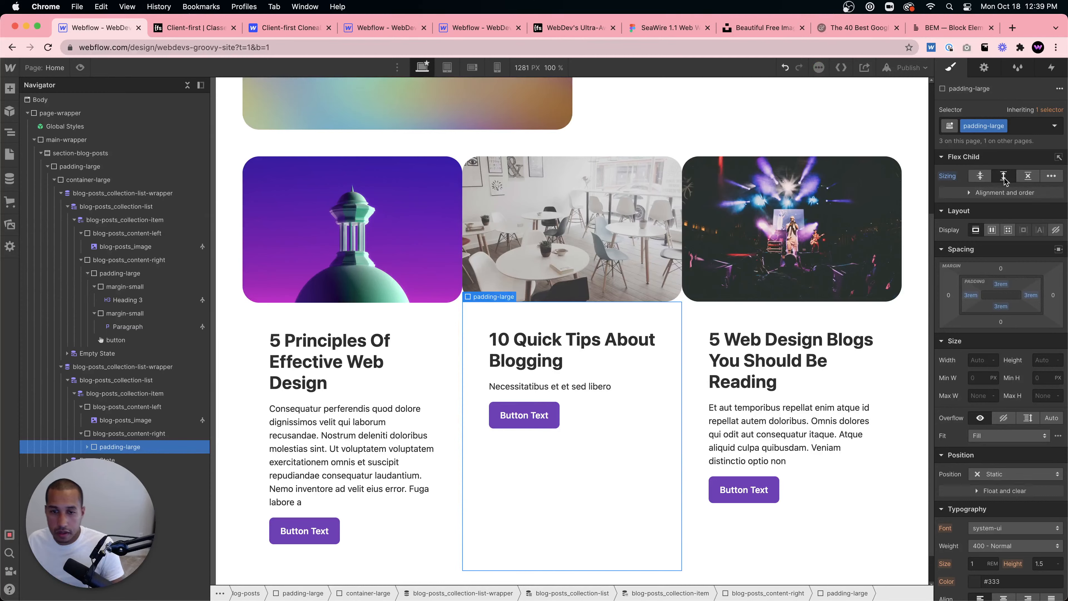
{"action": "key", "text": "super+z"}
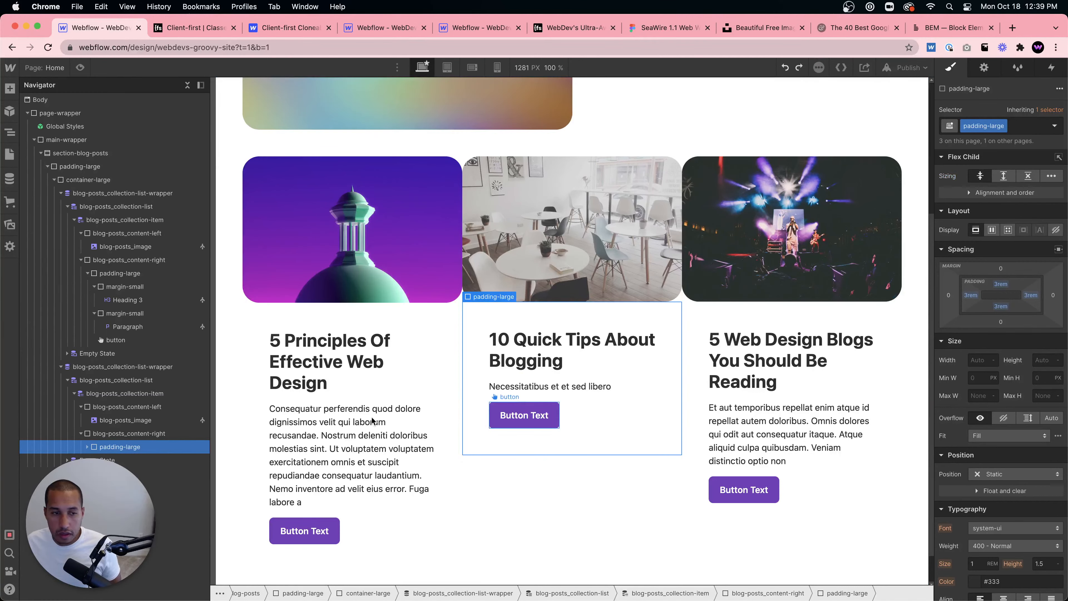
- Set blog-posts_content-right's justification back to start
{"action": "left_click", "coordinate": [135, 433]}
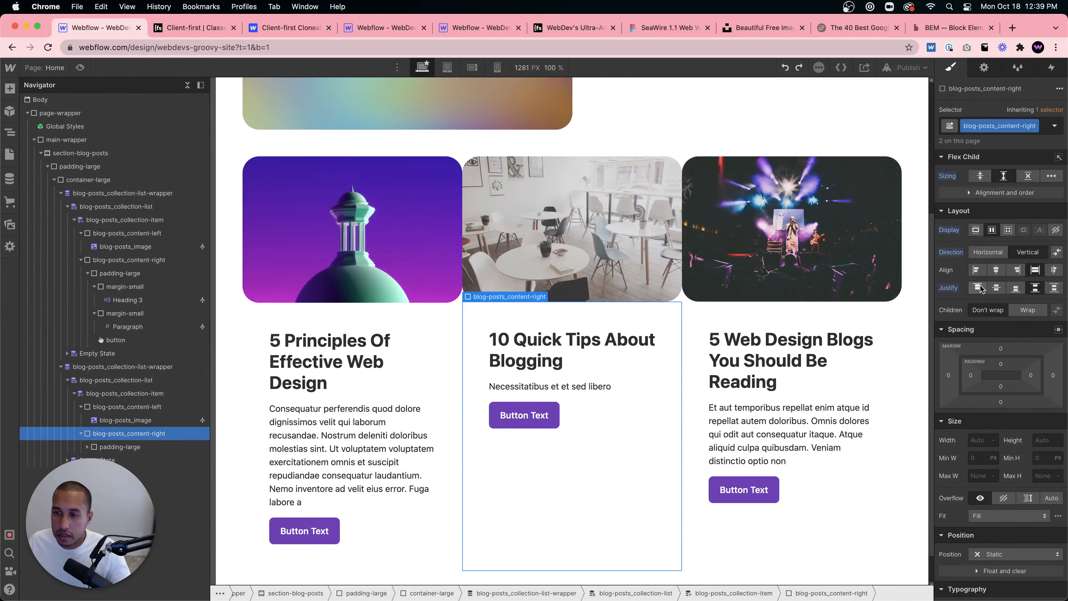
{"action": "left_click", "coordinate": [980, 288]}
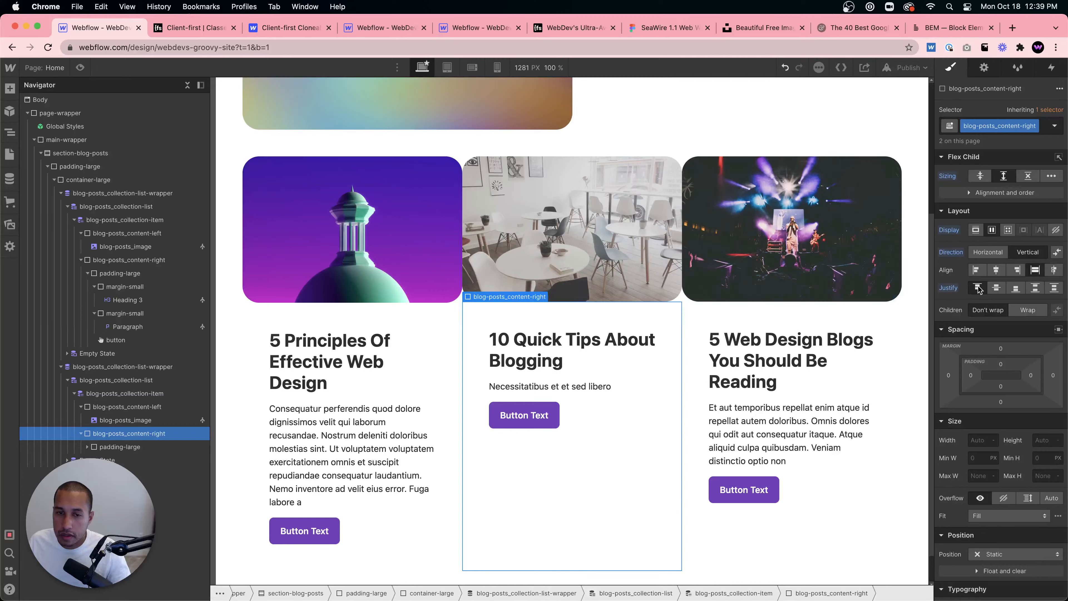
- Compare the reference site's padding-large block settings in its second card list
{"action": "left_click", "coordinate": [455, 25]}
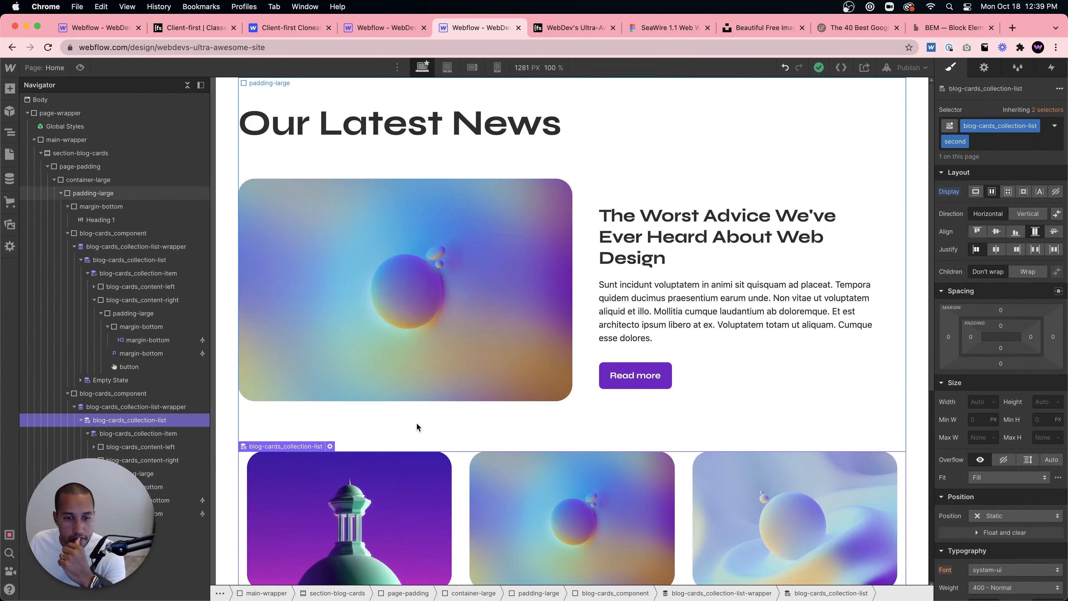
{"action": "scroll", "coordinate": [417, 427], "scroll_direction": "down", "scroll_amount": 5}
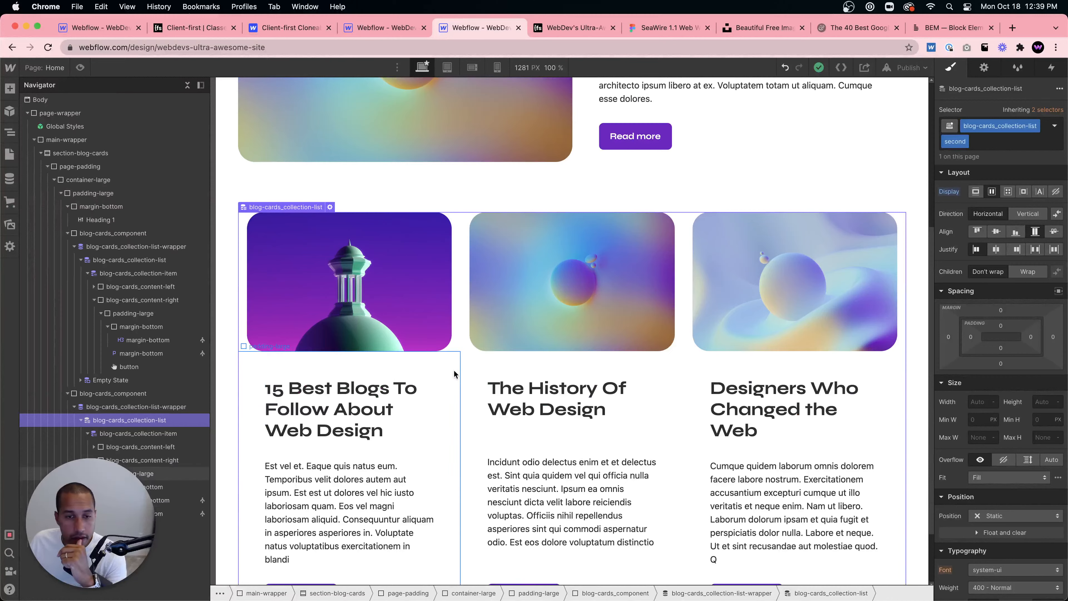
{"action": "left_click", "coordinate": [458, 364]}
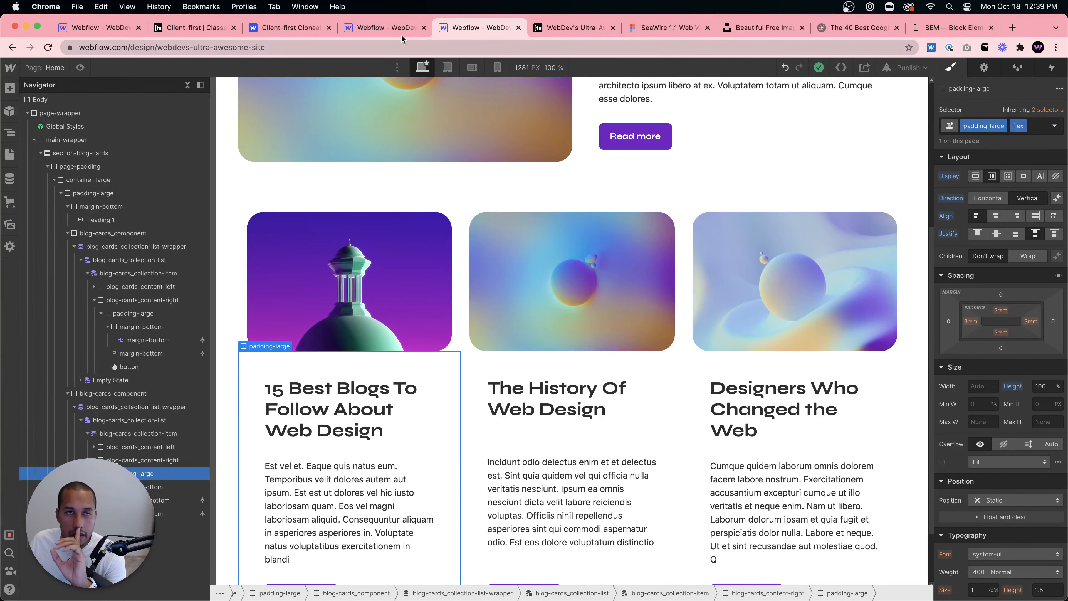
{"action": "left_click", "coordinate": [101, 27]}
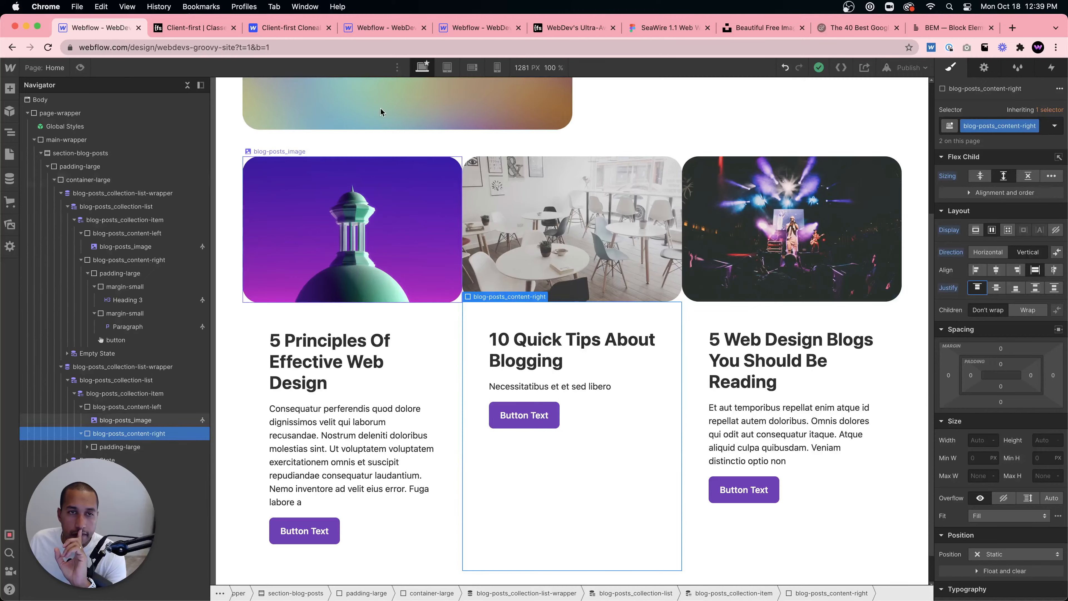
{"action": "left_click", "coordinate": [460, 28]}
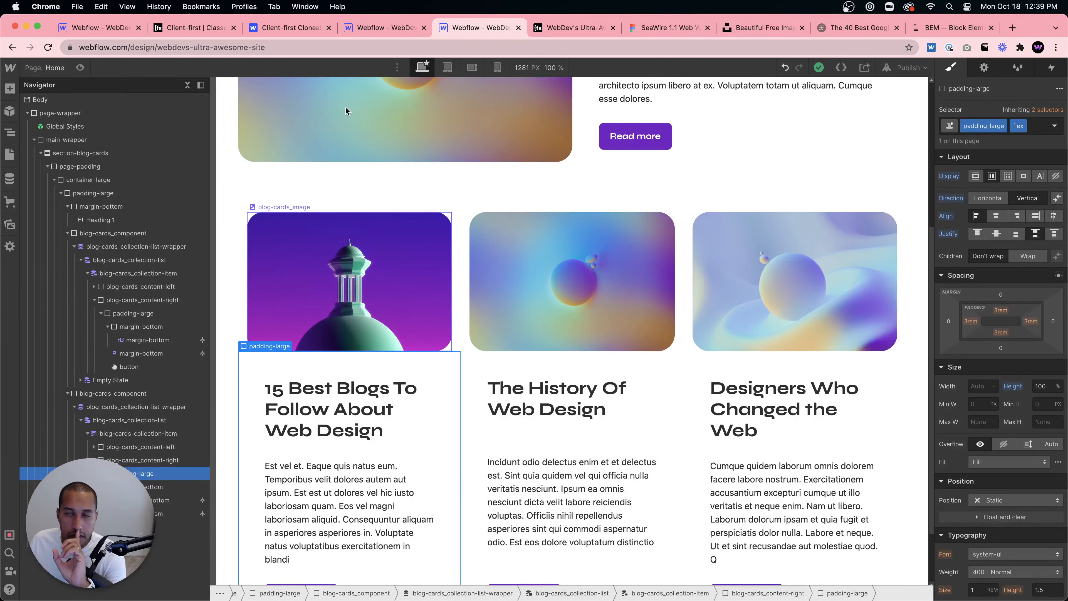
{"action": "left_click", "coordinate": [103, 30]}
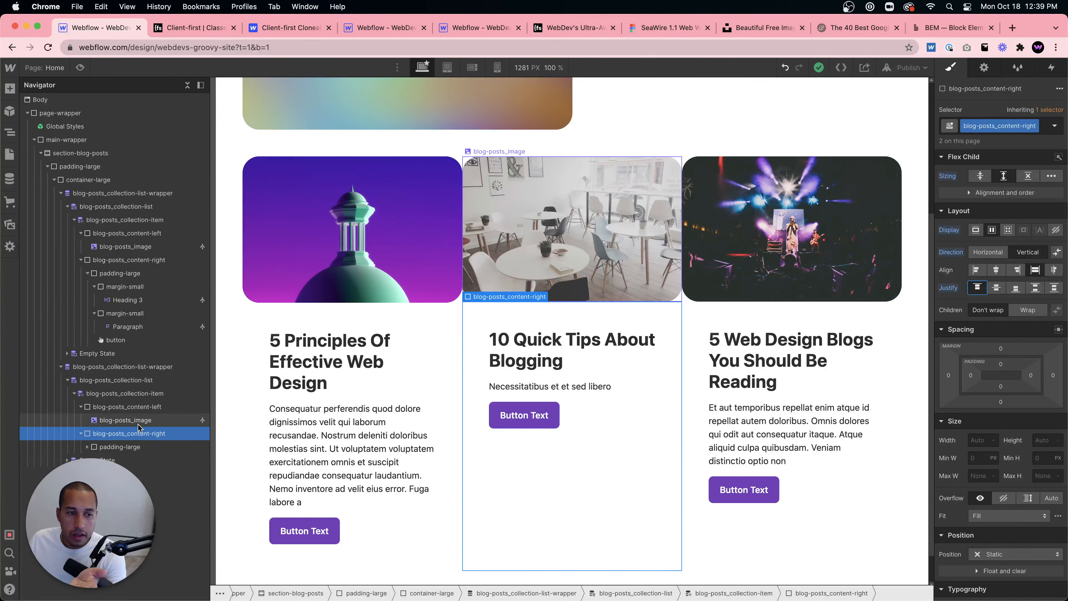
- Add a flex combo class to the padding-large block inside the second list's blog-posts_content-right
{"action": "left_click", "coordinate": [114, 447]}
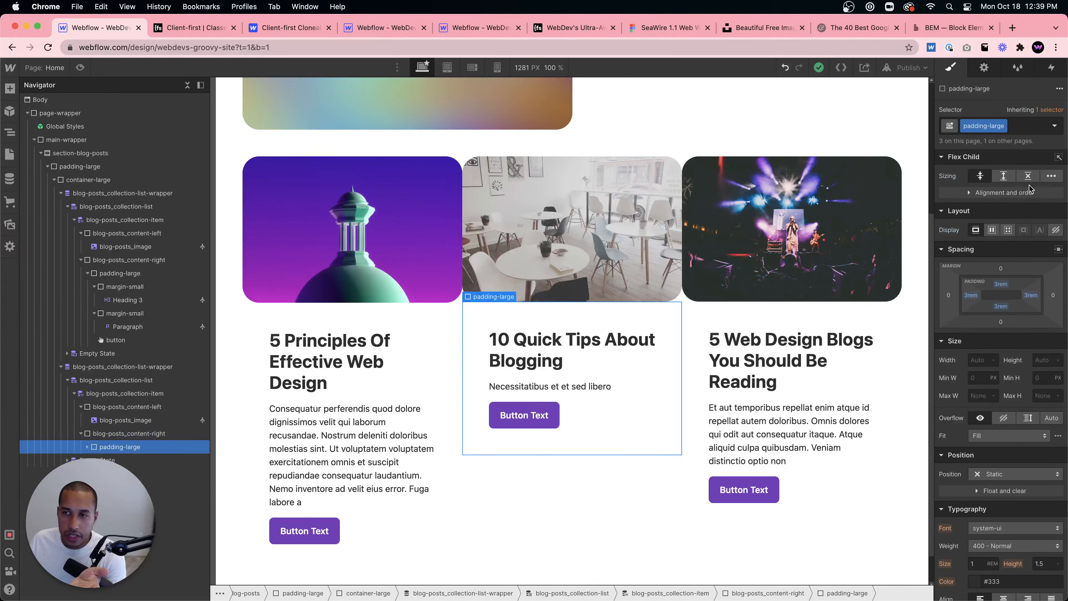
{"action": "left_click", "coordinate": [1029, 126]}
{"action": "type", "text": "flex"}
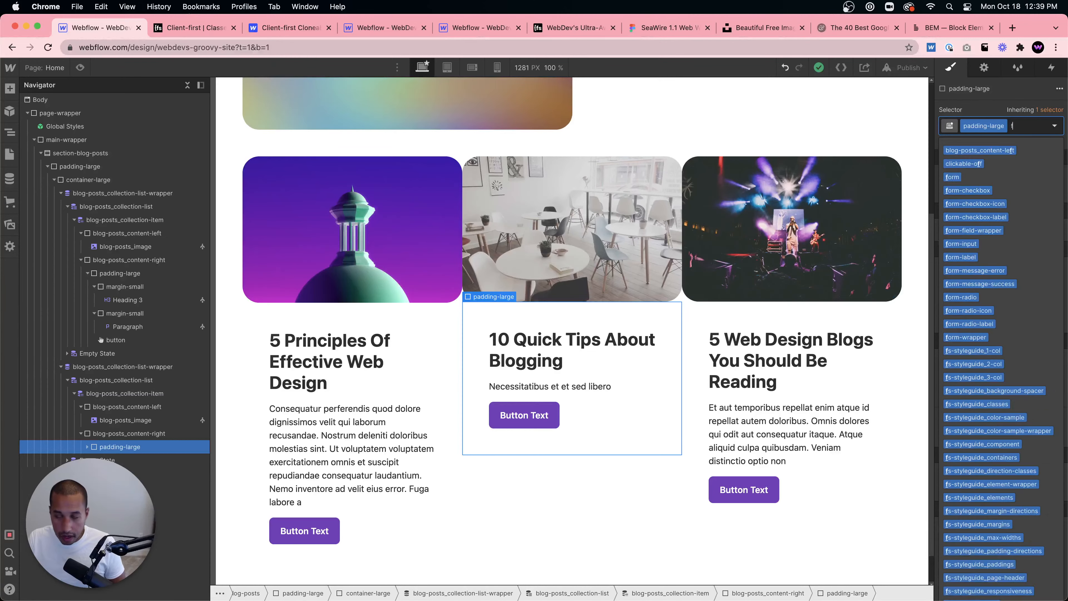
{"action": "key", "text": "Return"}
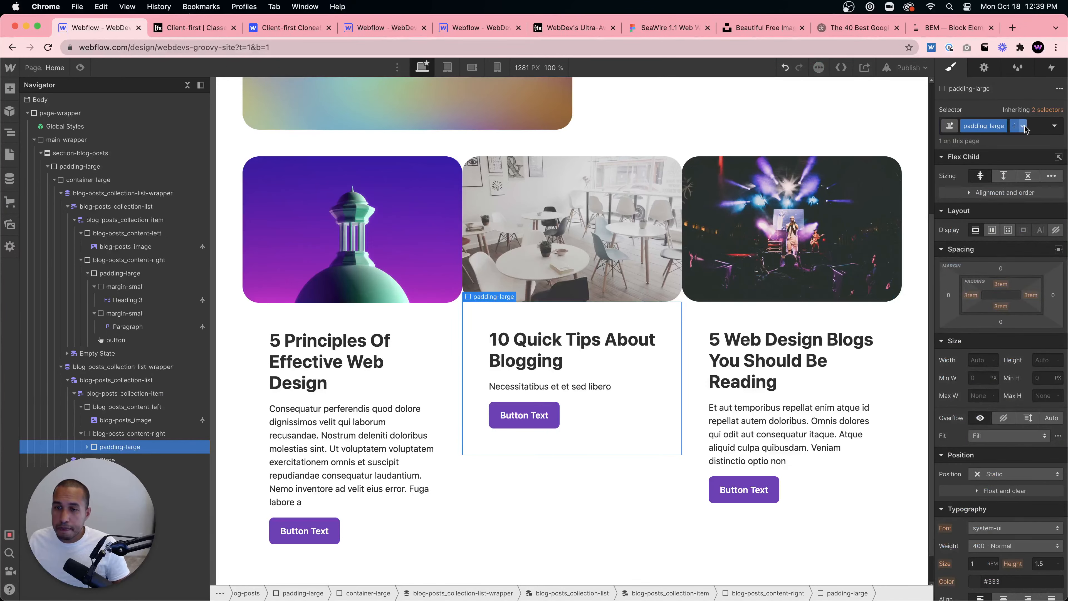
- Set the padding-large flex block's height to 100% and make it a vertical flex layout justified space-between
{"action": "left_click", "coordinate": [1041, 360]}
{"action": "type", "text": "100%"}
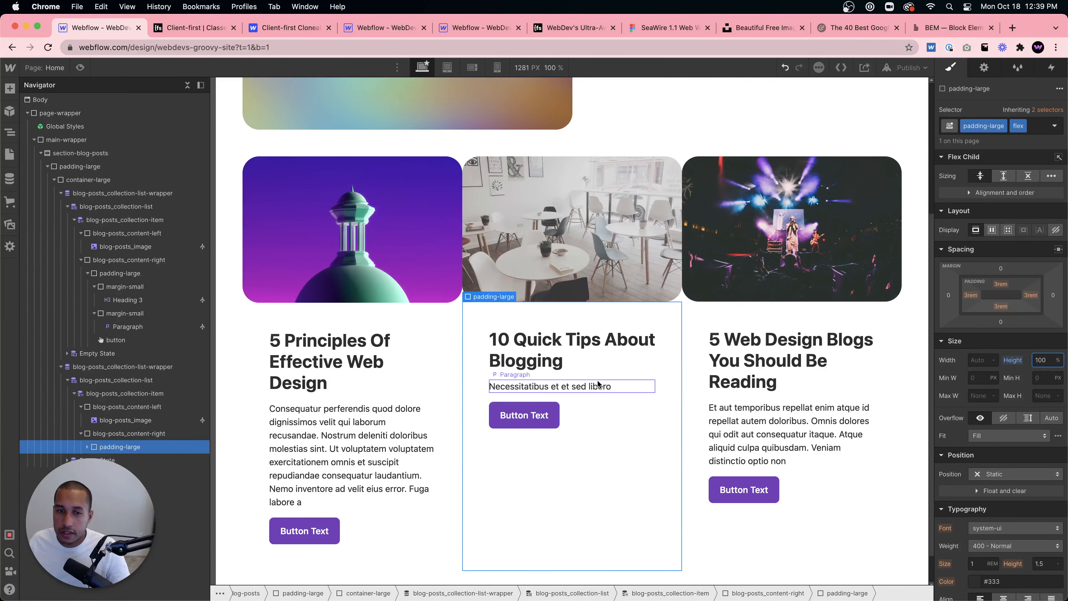
{"action": "left_click", "coordinate": [992, 230]}
{"action": "left_click", "coordinate": [1036, 251]}
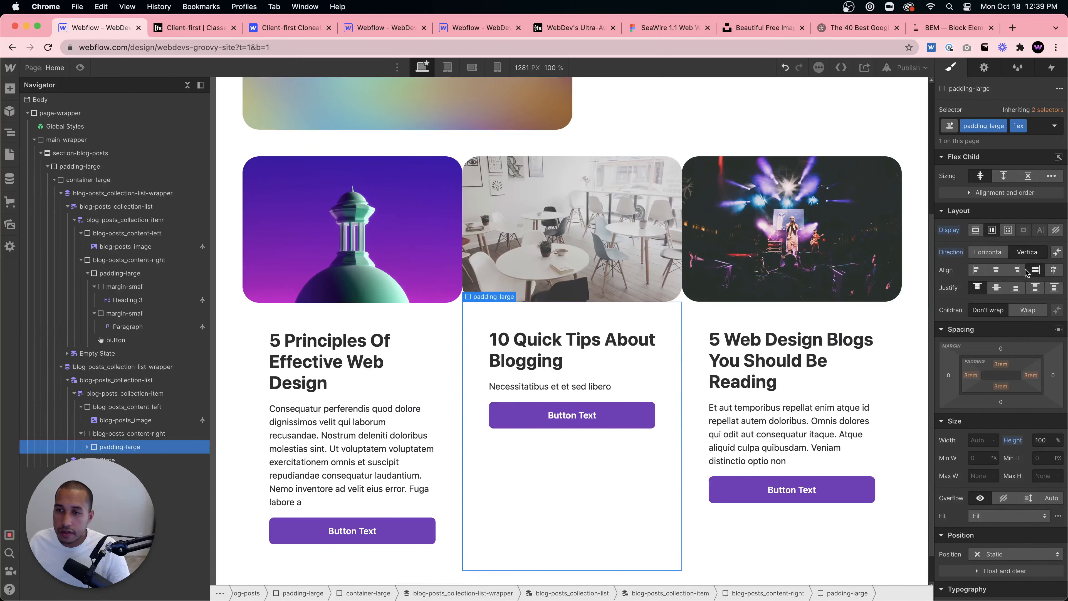
{"action": "left_click", "coordinate": [1035, 288]}
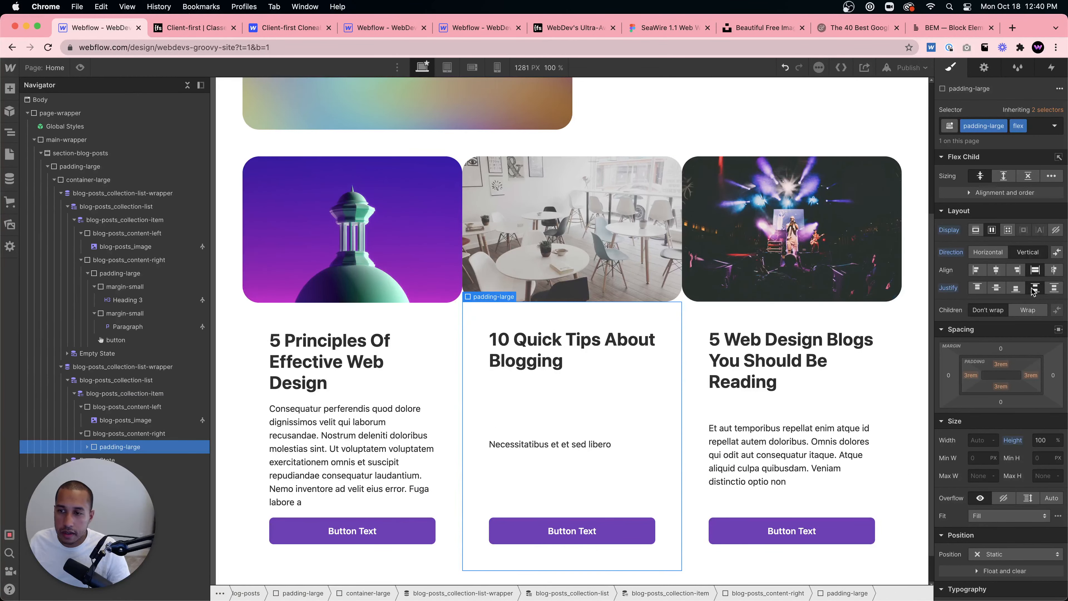
{"action": "left_click", "coordinate": [978, 288]}
{"action": "left_click", "coordinate": [1035, 289]}
- Compare the reference site's blog-cards content-left and content-right classes and nested elements in its second card list
{"action": "left_click", "coordinate": [575, 442]}
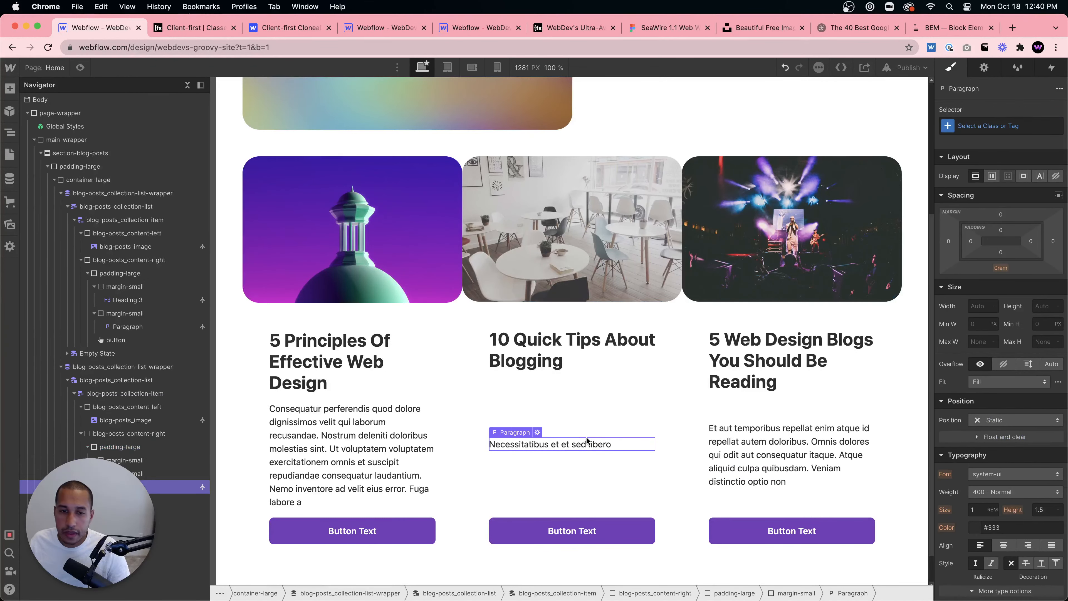
{"action": "left_click", "coordinate": [615, 421]}
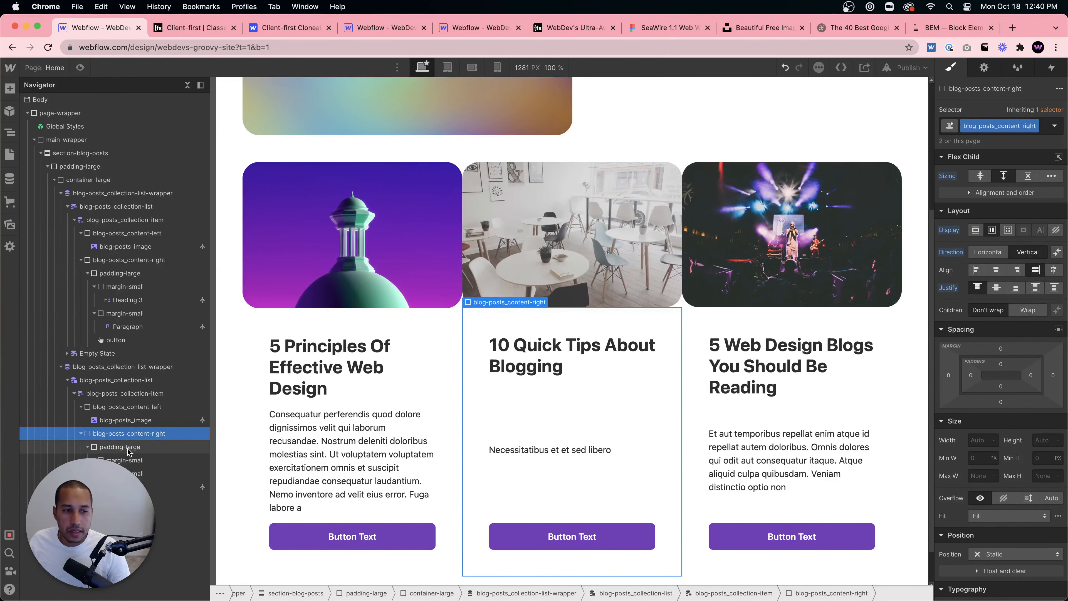
{"action": "left_click", "coordinate": [138, 435]}
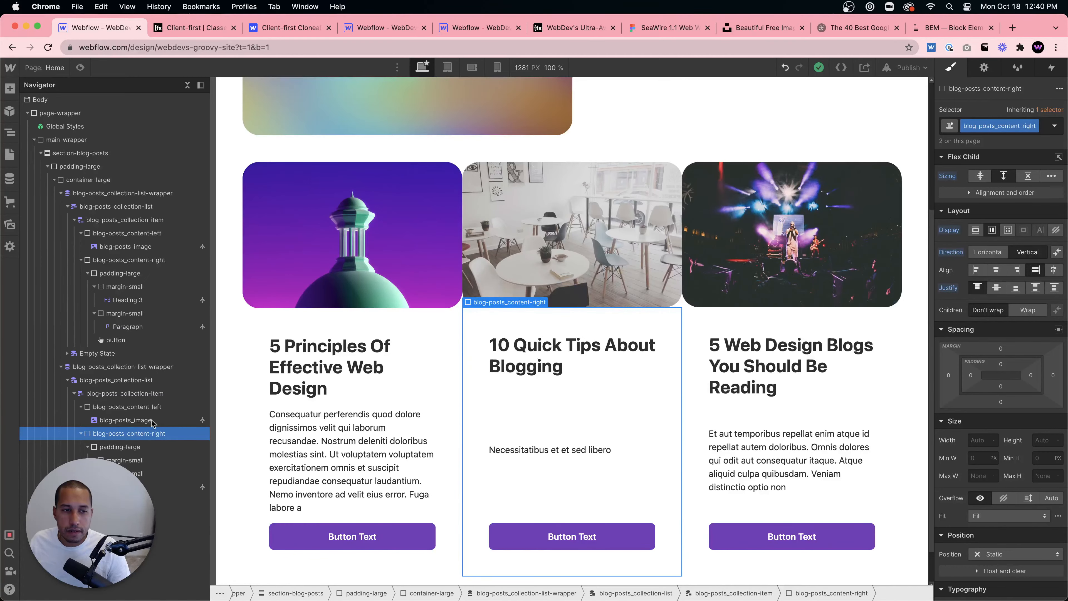
{"action": "left_click", "coordinate": [474, 33]}
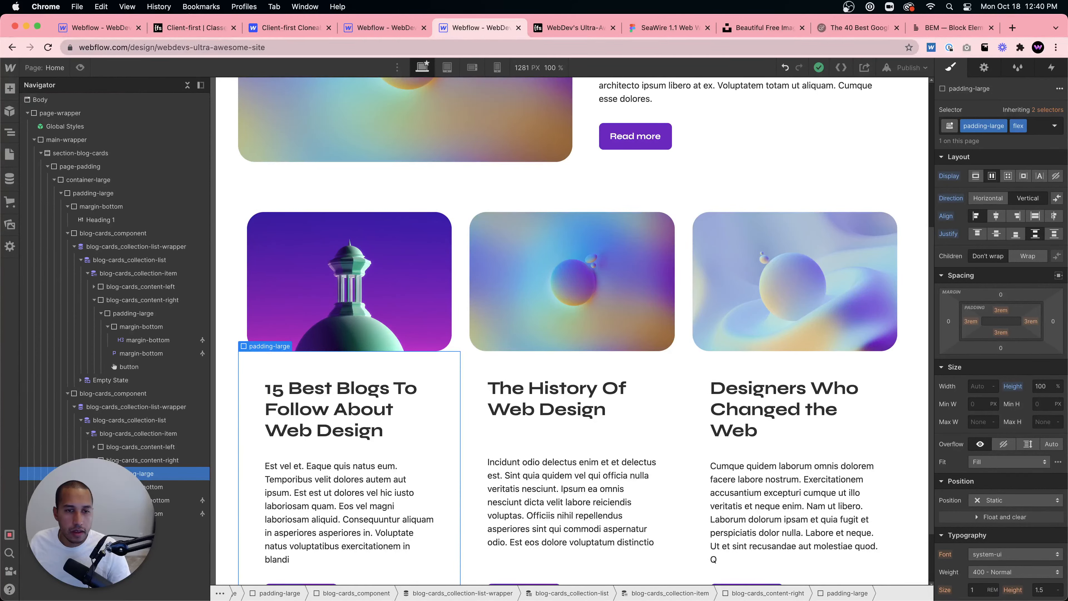
{"action": "left_click", "coordinate": [137, 462]}
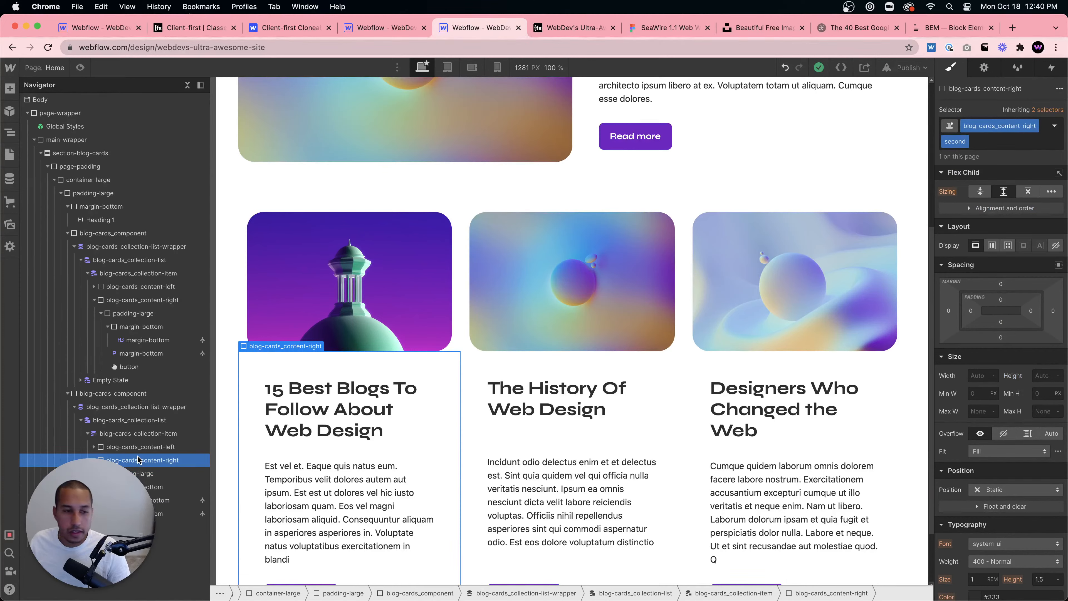
{"action": "left_click", "coordinate": [138, 452]}
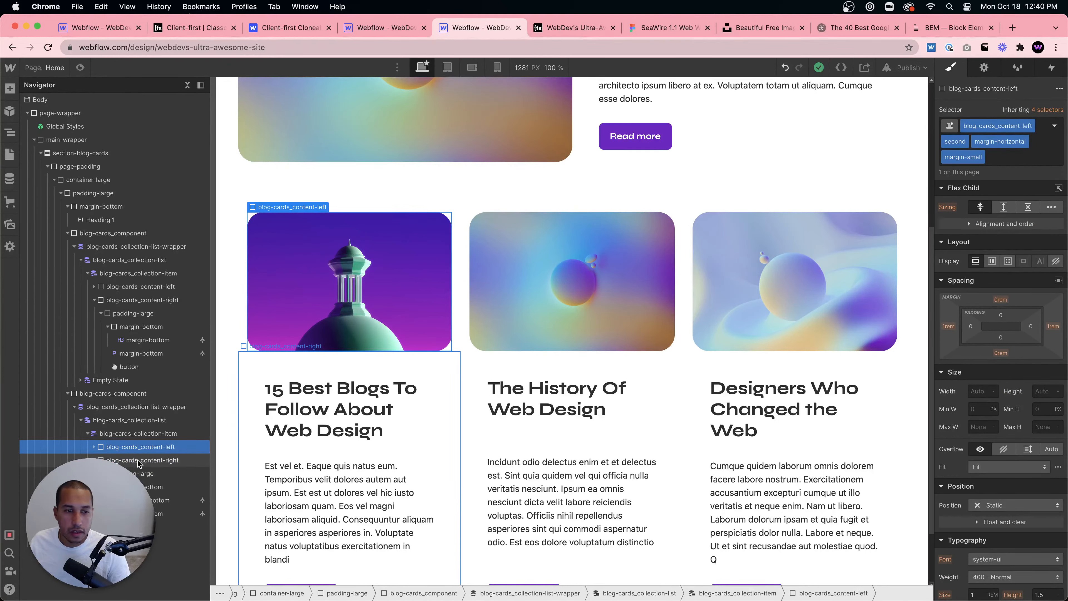
{"action": "left_click", "coordinate": [139, 462]}
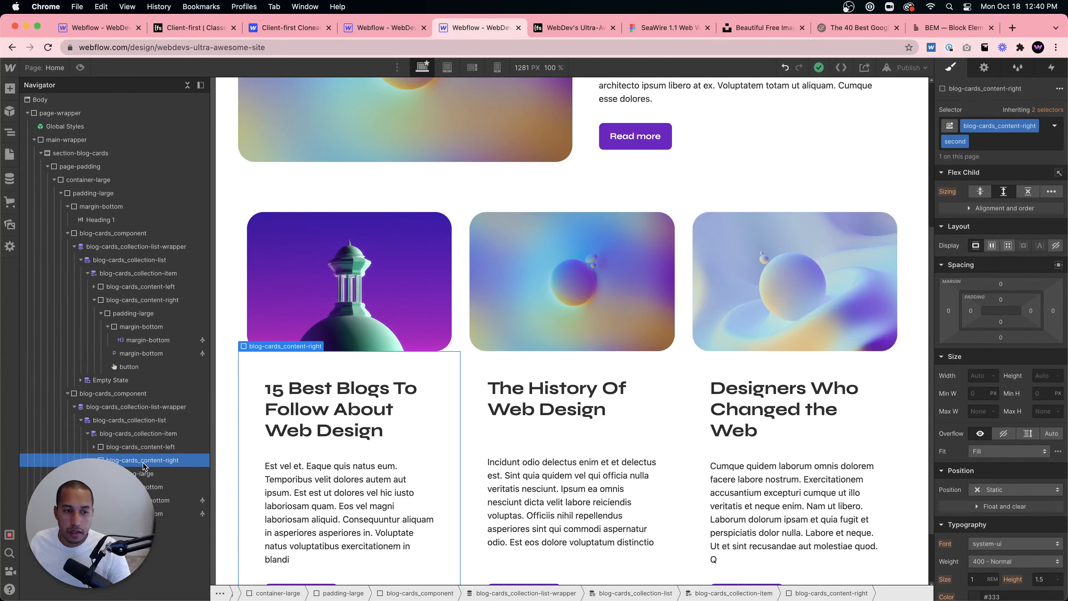
{"action": "left_click", "coordinate": [147, 475]}
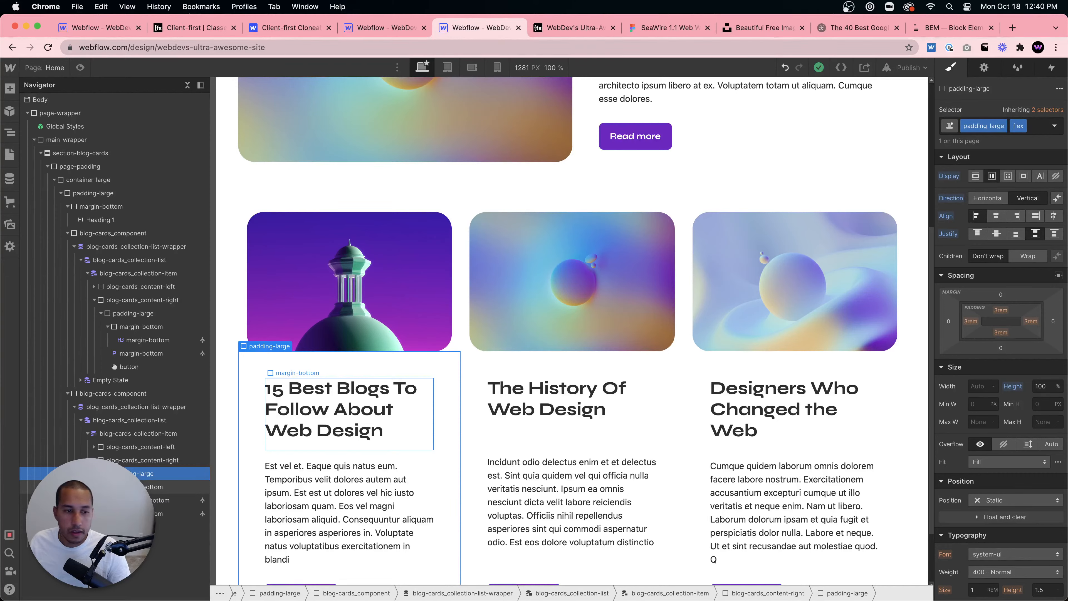
{"action": "left_click", "coordinate": [144, 487]}
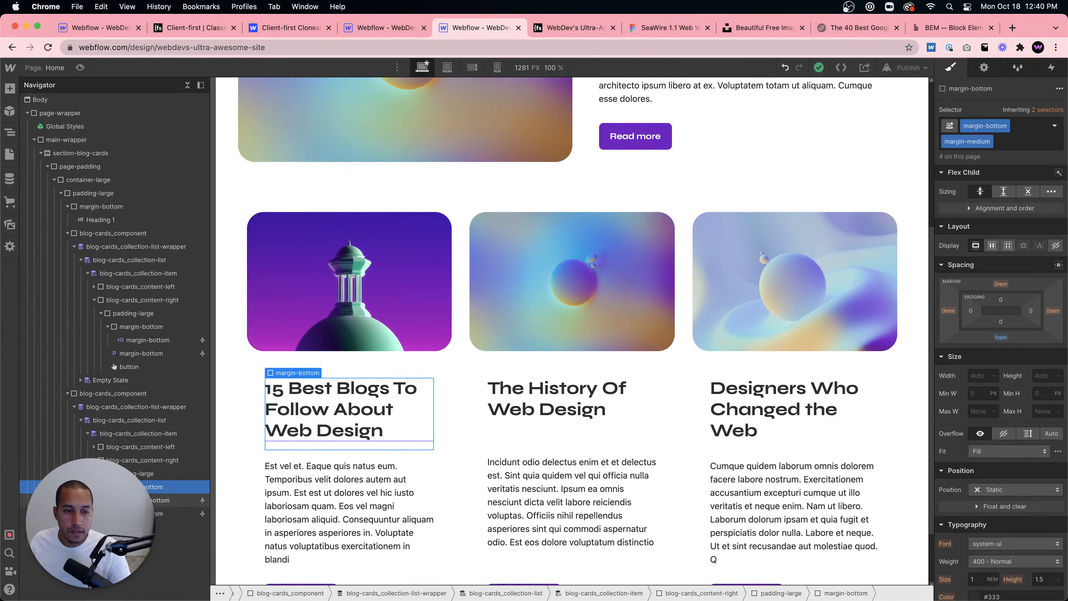
{"action": "left_click", "coordinate": [139, 446]}
{"action": "left_click", "coordinate": [139, 436]}
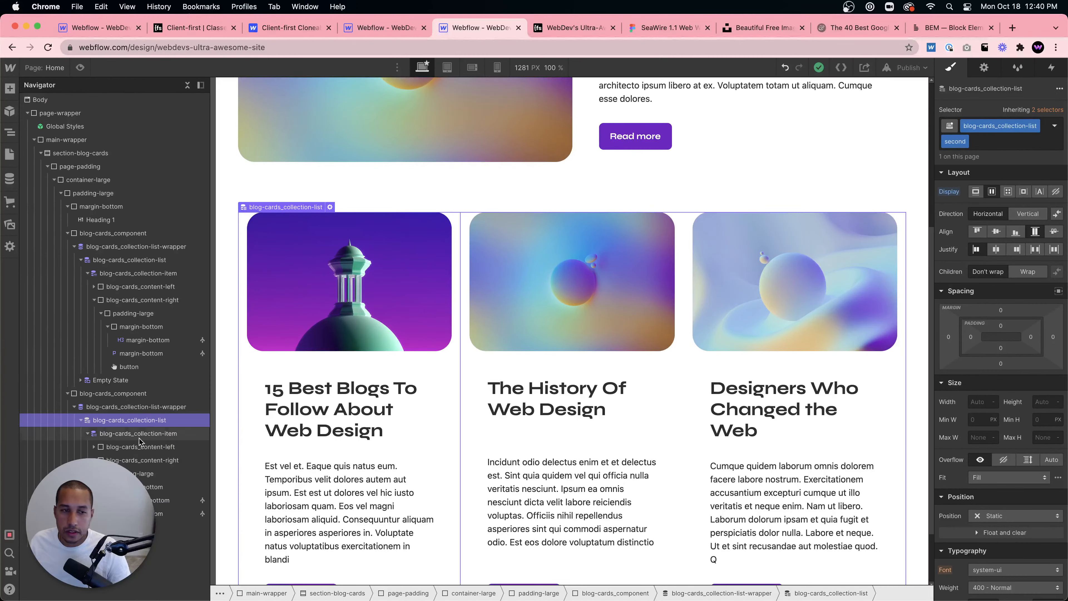
{"action": "left_click", "coordinate": [138, 447]}
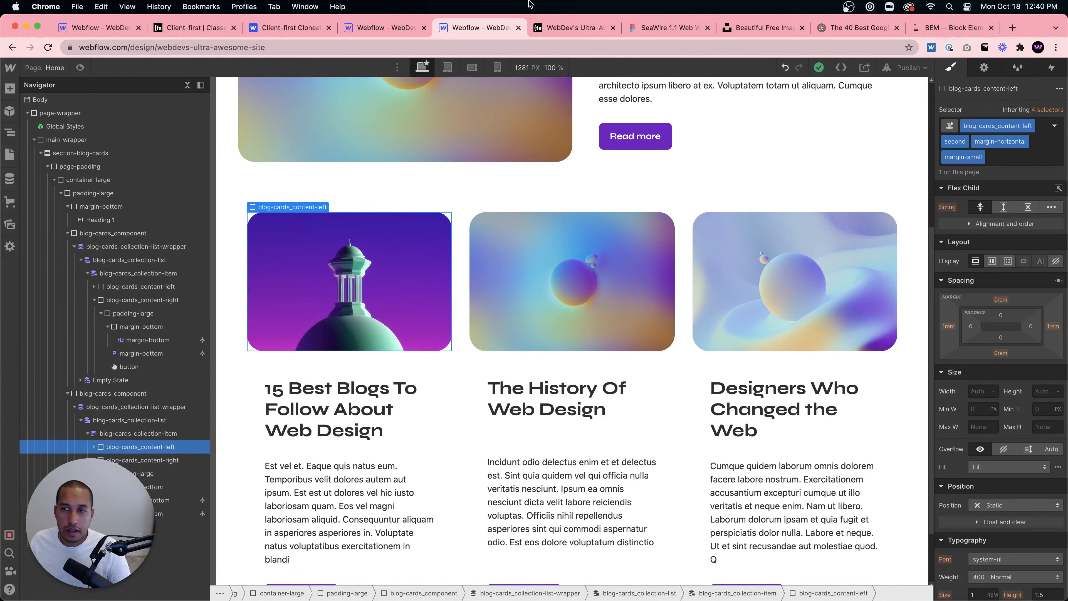
{"action": "left_click", "coordinate": [97, 28]}
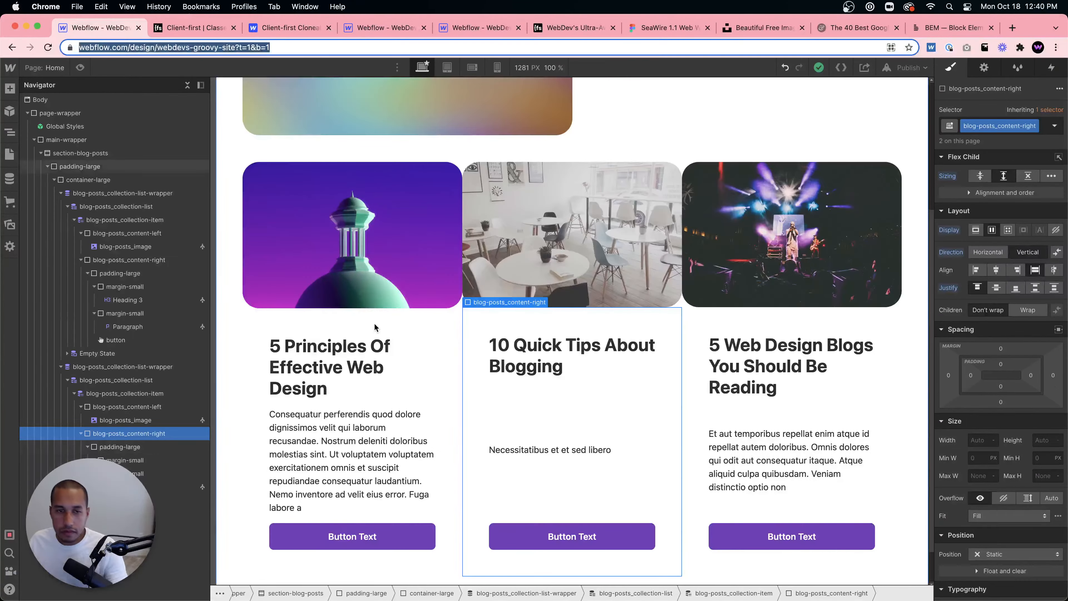
- Add margin-small and margin-horizontal combo classes to the second list's blog-posts_content-left
{"action": "left_click", "coordinate": [147, 433]}
{"action": "left_click", "coordinate": [139, 407]}
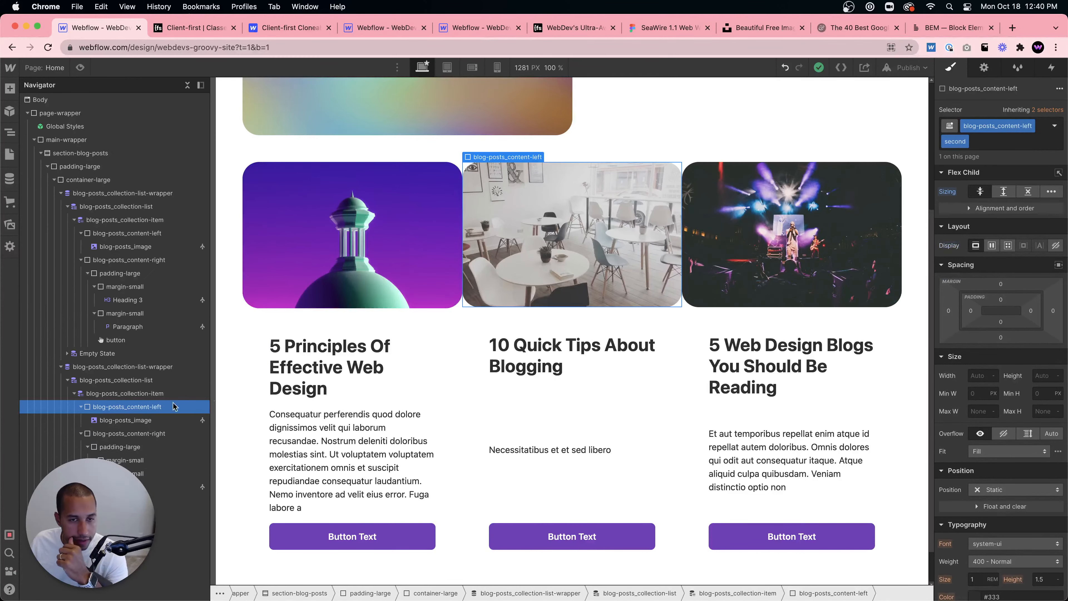
{"action": "left_click", "coordinate": [986, 142]}
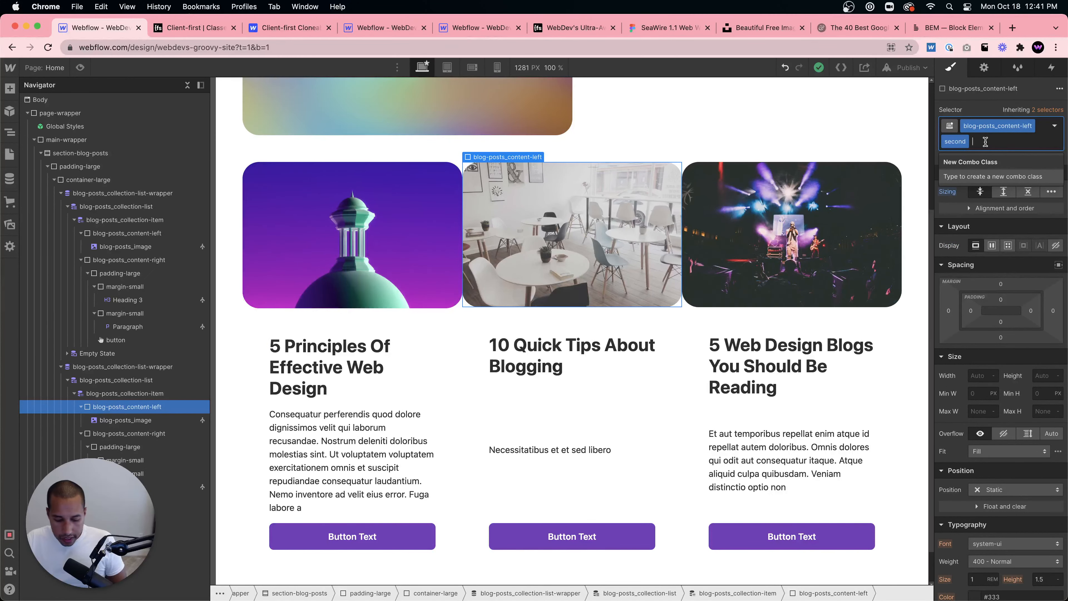
{"action": "type", "text": "margin-"}
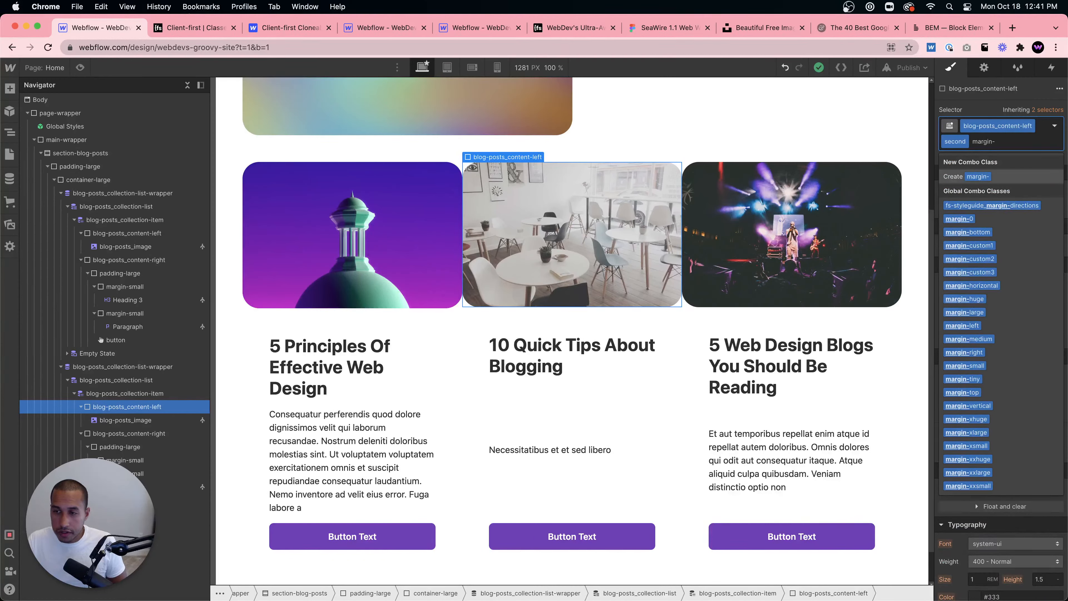
{"action": "left_click", "coordinate": [985, 366]}
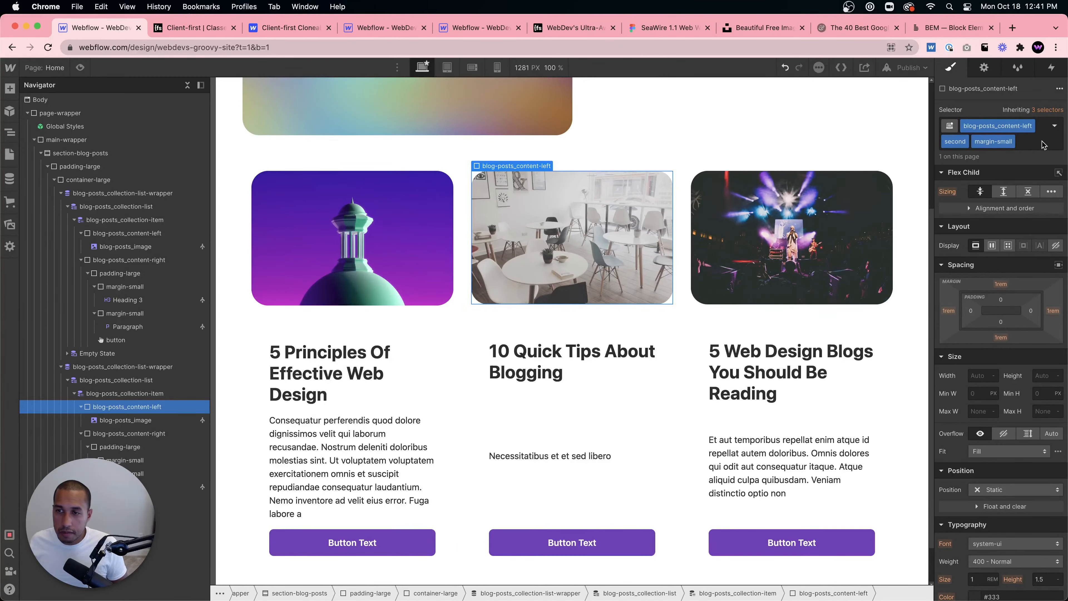
{"action": "left_click", "coordinate": [1030, 142]}
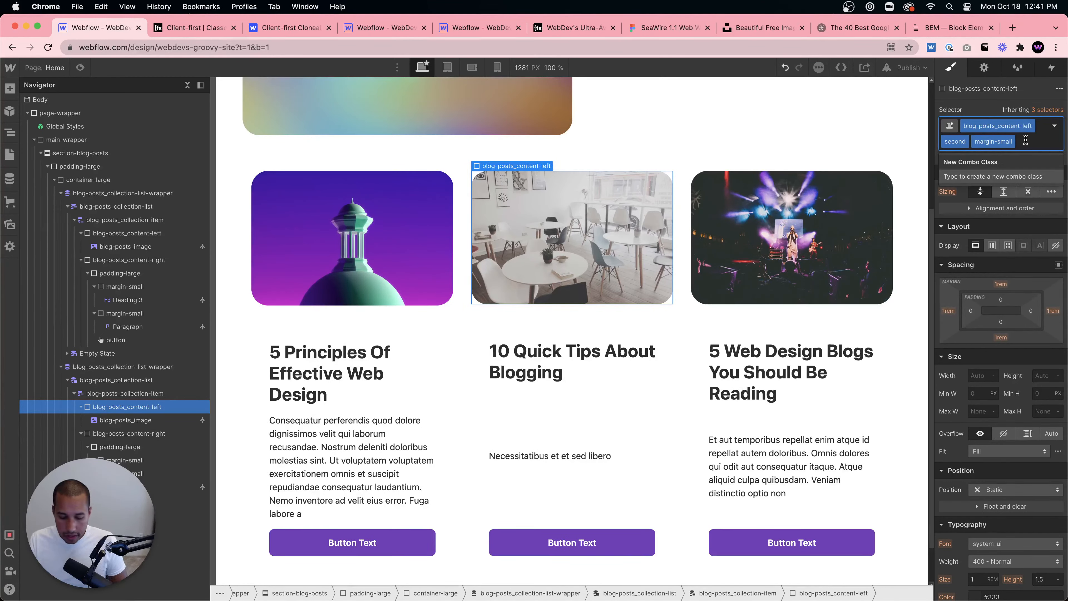
{"action": "type", "text": "margin-"}
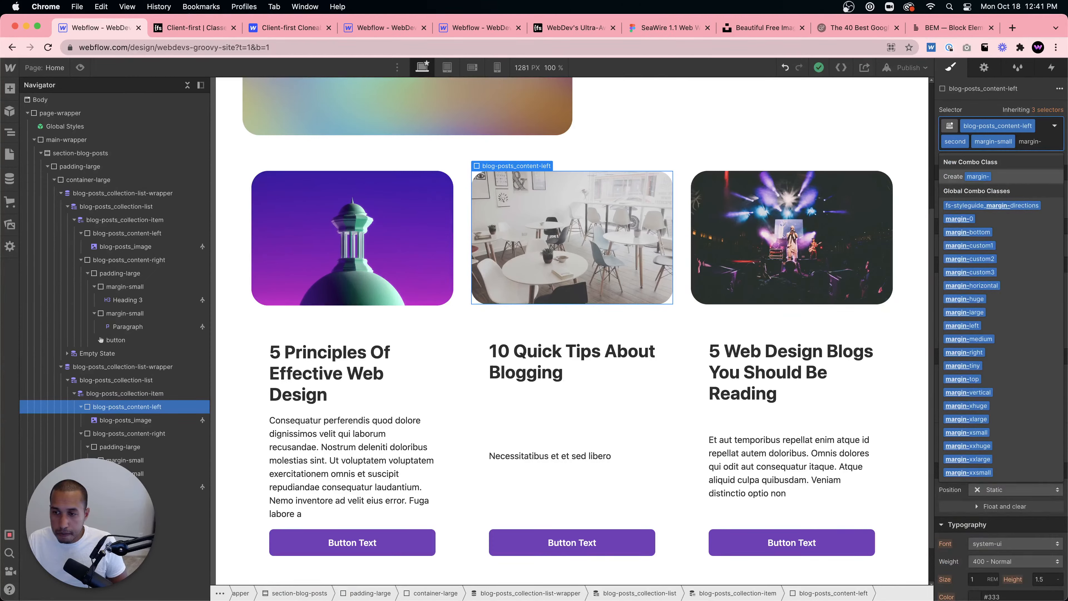
{"action": "type", "text": "ho"}
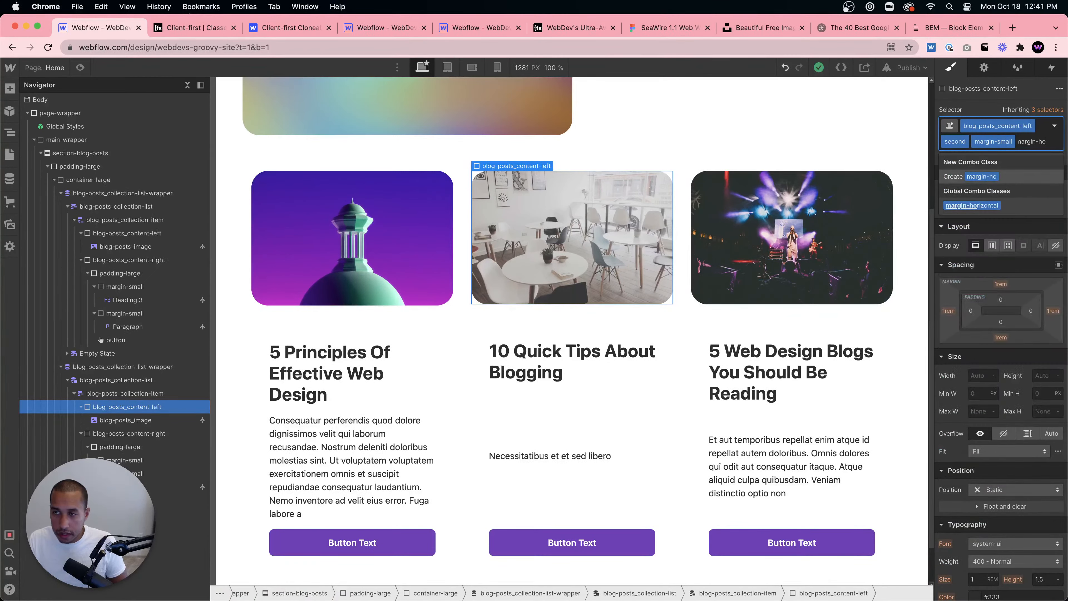
{"action": "left_click", "coordinate": [976, 209]}
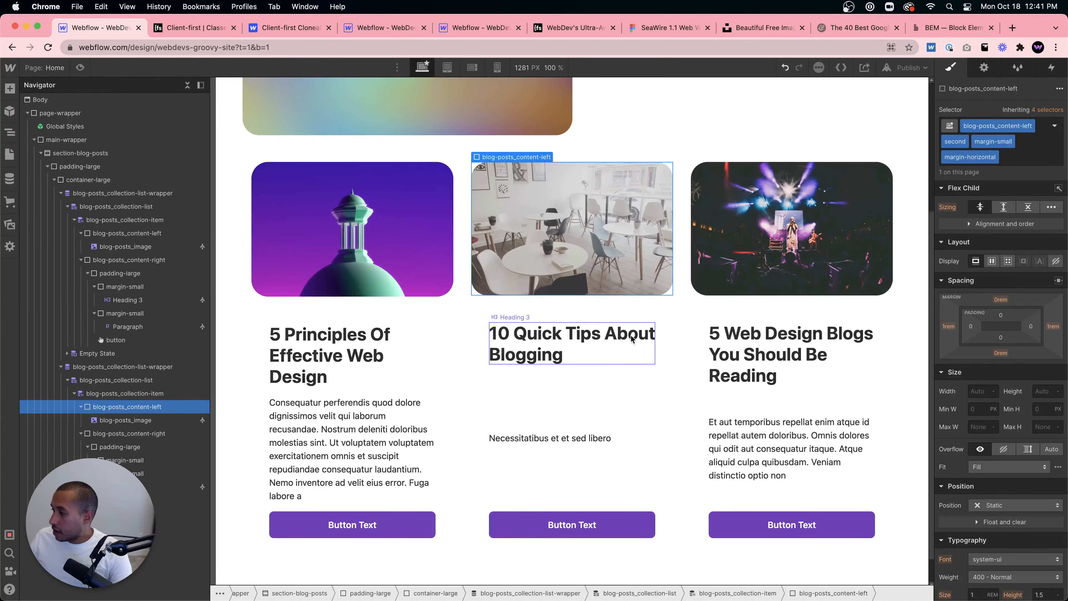
- Set the card padding-large block's flex alignment to start
{"action": "scroll", "coordinate": [631, 337], "scroll_direction": "down", "scroll_amount": 2}
{"action": "left_click", "coordinate": [499, 365]}
{"action": "scroll", "coordinate": [499, 364], "scroll_direction": "up", "scroll_amount": 1}
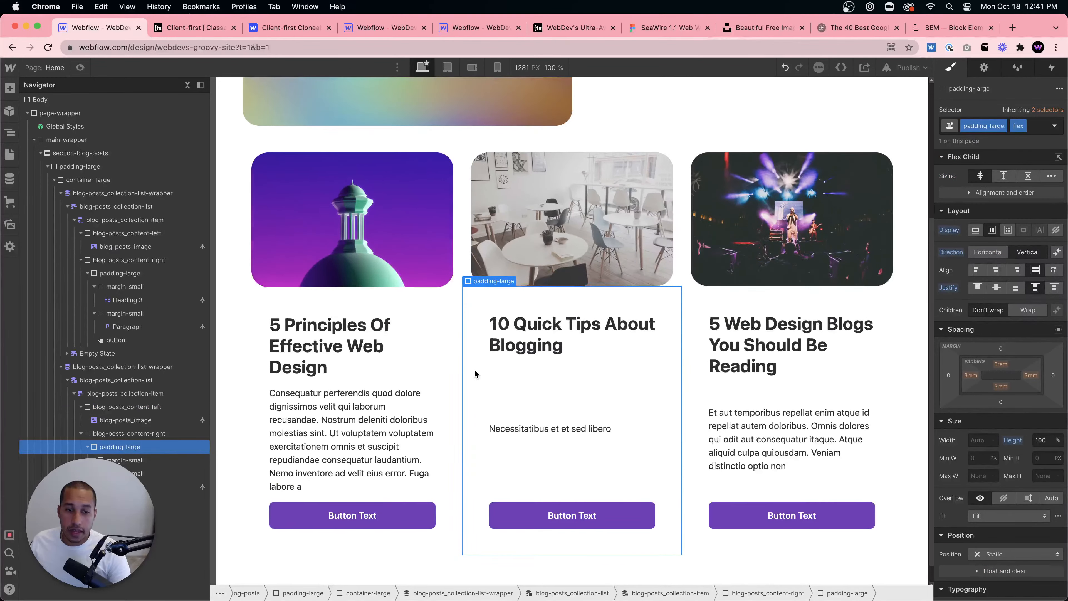
{"action": "left_click", "coordinate": [445, 340]}
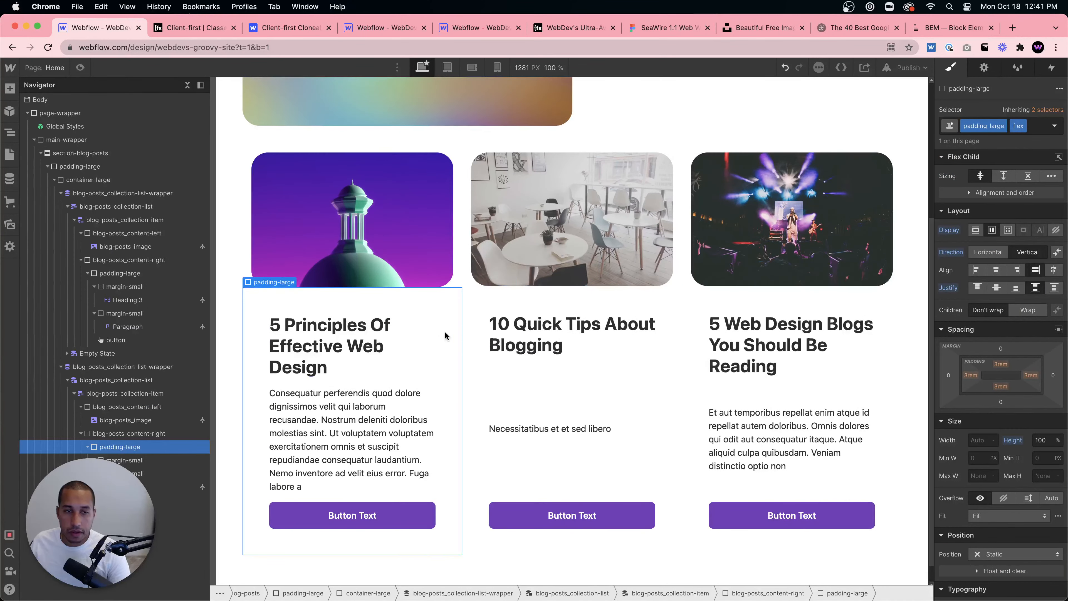
{"action": "left_click", "coordinate": [978, 270]}
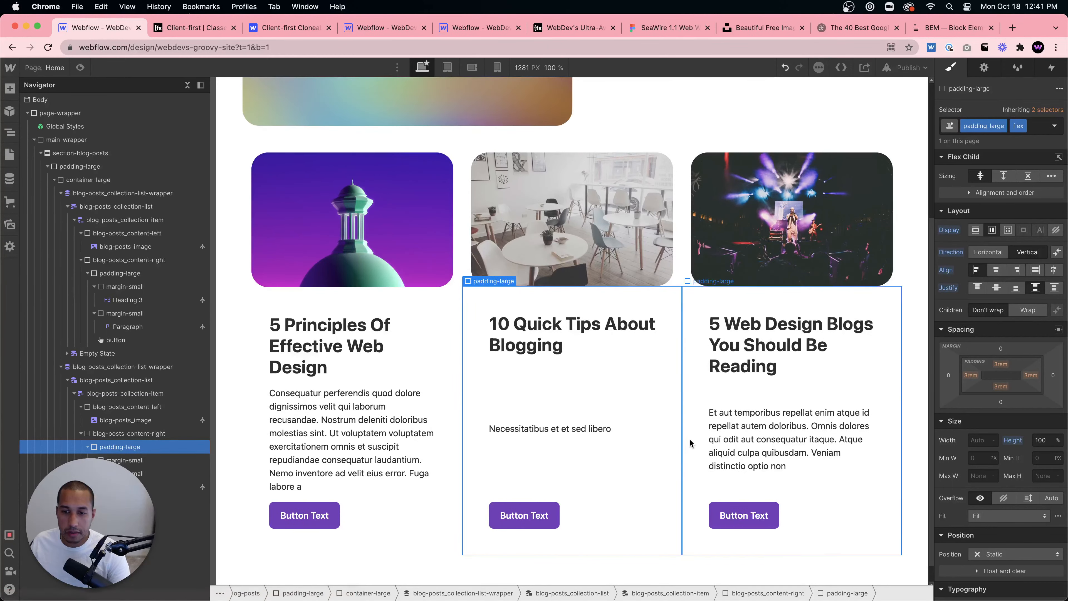
- Try adding the flex combo class to the featured post's padding-large block, then undo it
{"action": "scroll", "coordinate": [667, 415], "scroll_direction": "up", "scroll_amount": 5}
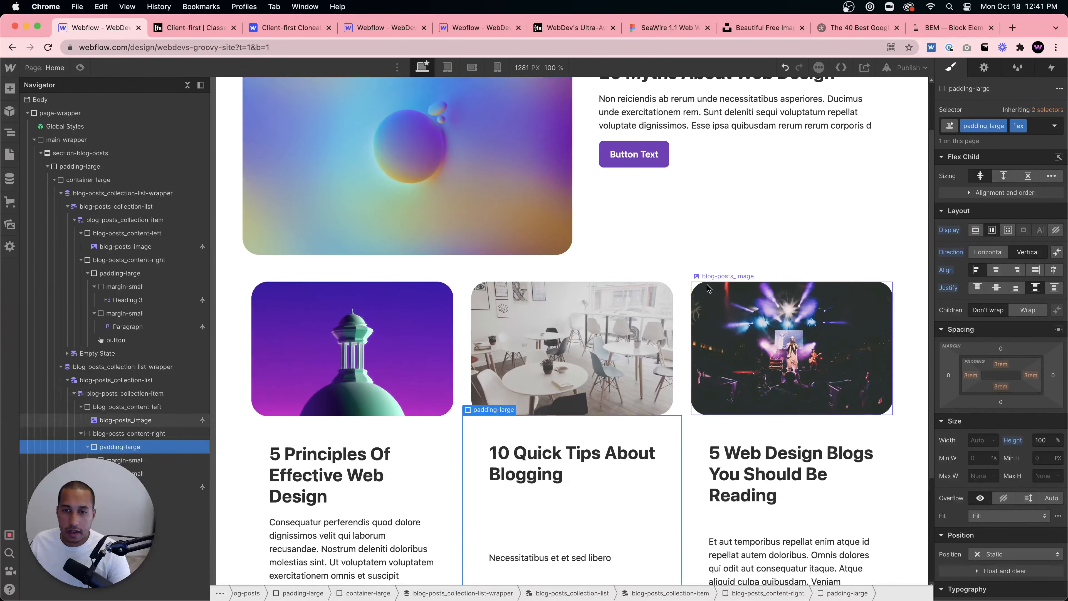
{"action": "scroll", "coordinate": [678, 300], "scroll_direction": "up", "scroll_amount": 3}
{"action": "left_click", "coordinate": [712, 243]}
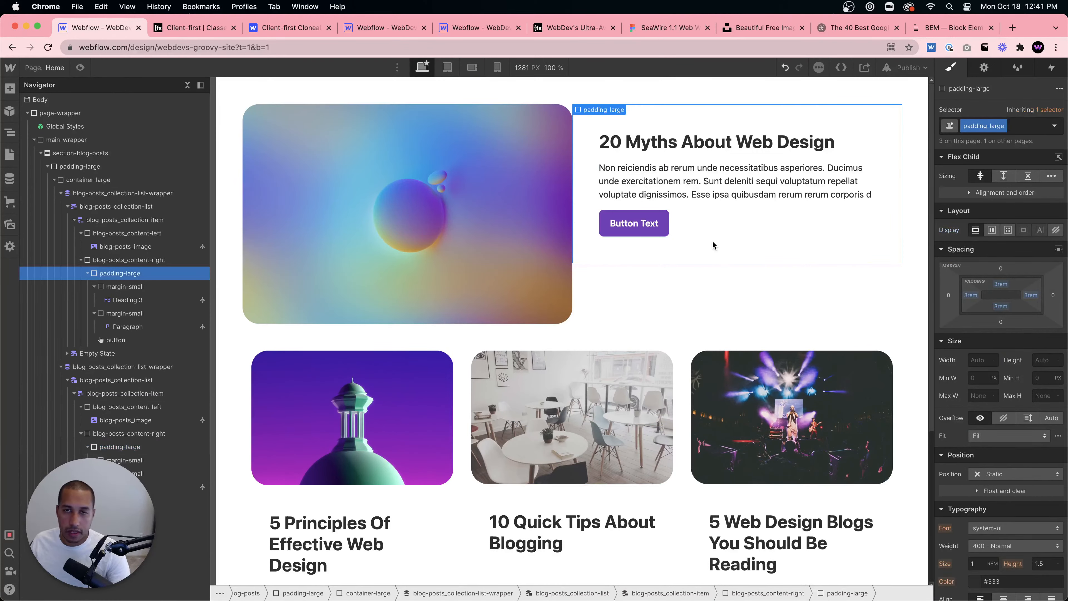
{"action": "left_click", "coordinate": [1023, 126]}
{"action": "type", "text": "flex"}
{"action": "key", "text": "Return"}
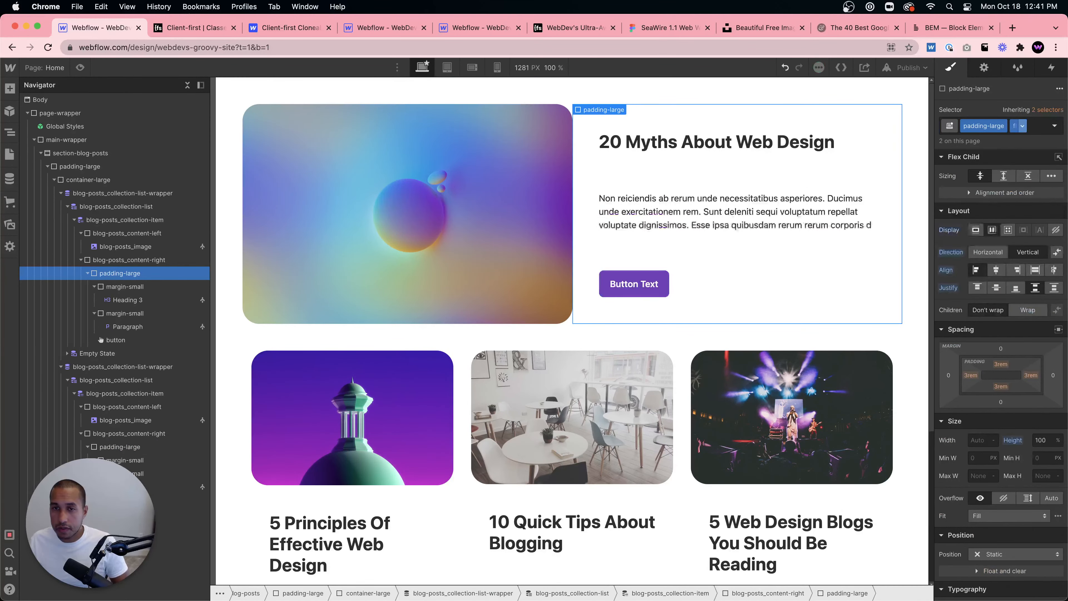
{"action": "left_click", "coordinate": [767, 219]}
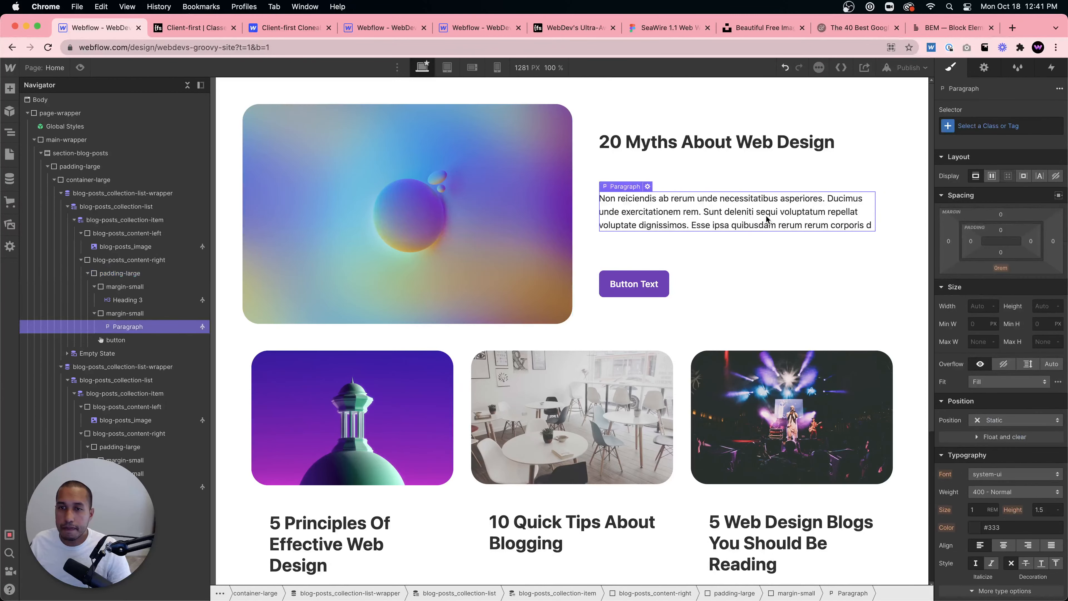
{"action": "key", "text": "super+z"}
- Justify the featured post's blog-posts_content-right content to the center
{"action": "left_click", "coordinate": [755, 271]}
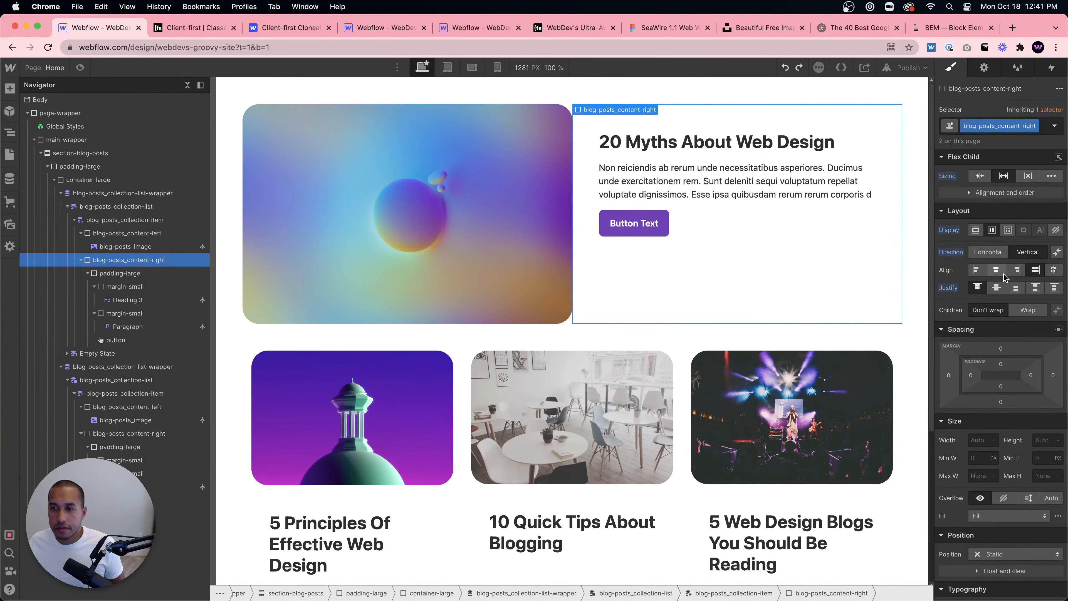
{"action": "left_click", "coordinate": [995, 290]}
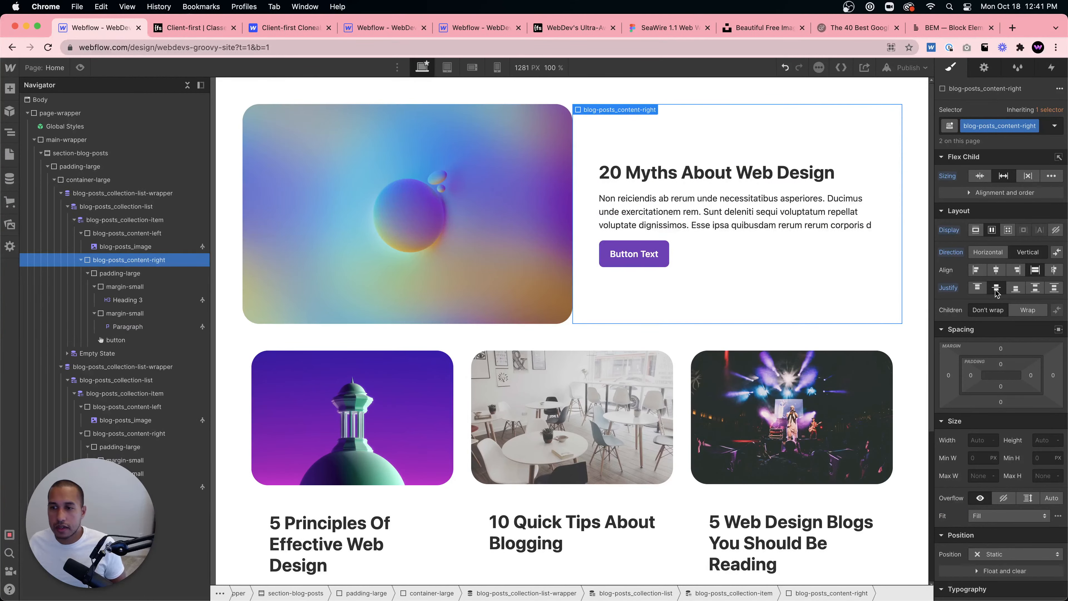
- Select the featured post's heading and inspect the All H3 Headings tag styles, comparing with a card heading
{"action": "left_click", "coordinate": [838, 272]}
{"action": "left_click", "coordinate": [744, 107]}
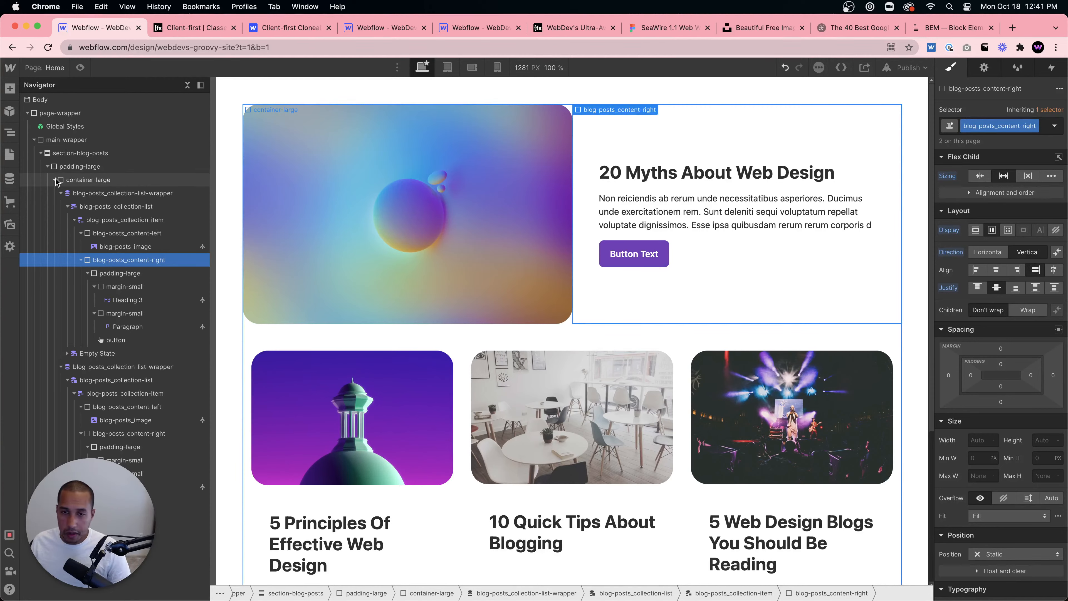
{"action": "left_click", "coordinate": [652, 160]}
{"action": "left_click", "coordinate": [651, 180]}
{"action": "left_click", "coordinate": [1001, 125]}
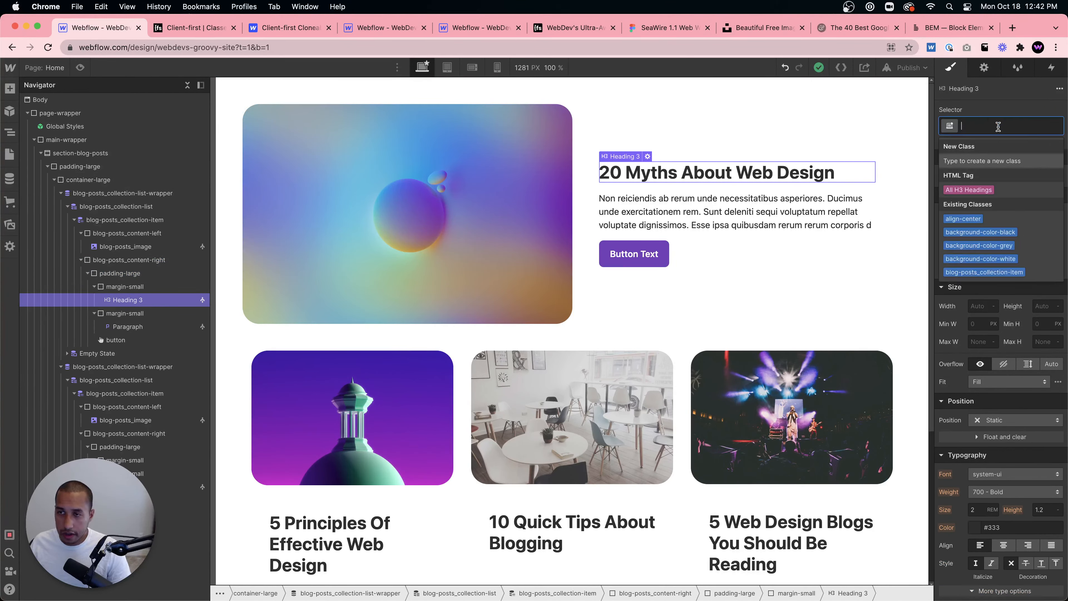
{"action": "left_click", "coordinate": [975, 173]}
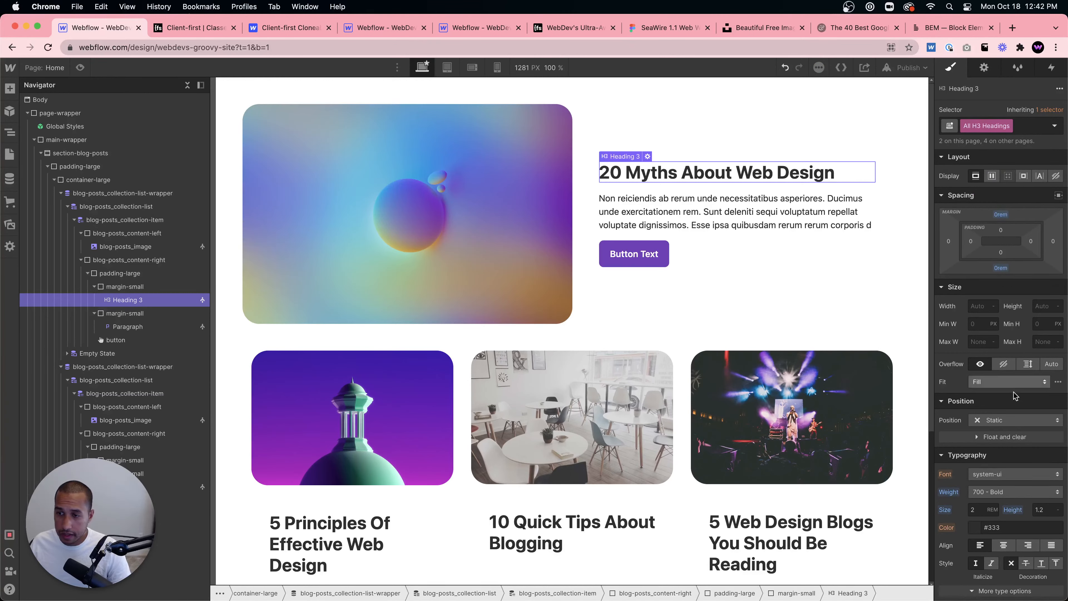
{"action": "scroll", "coordinate": [1010, 381], "scroll_direction": "down", "scroll_amount": 3}
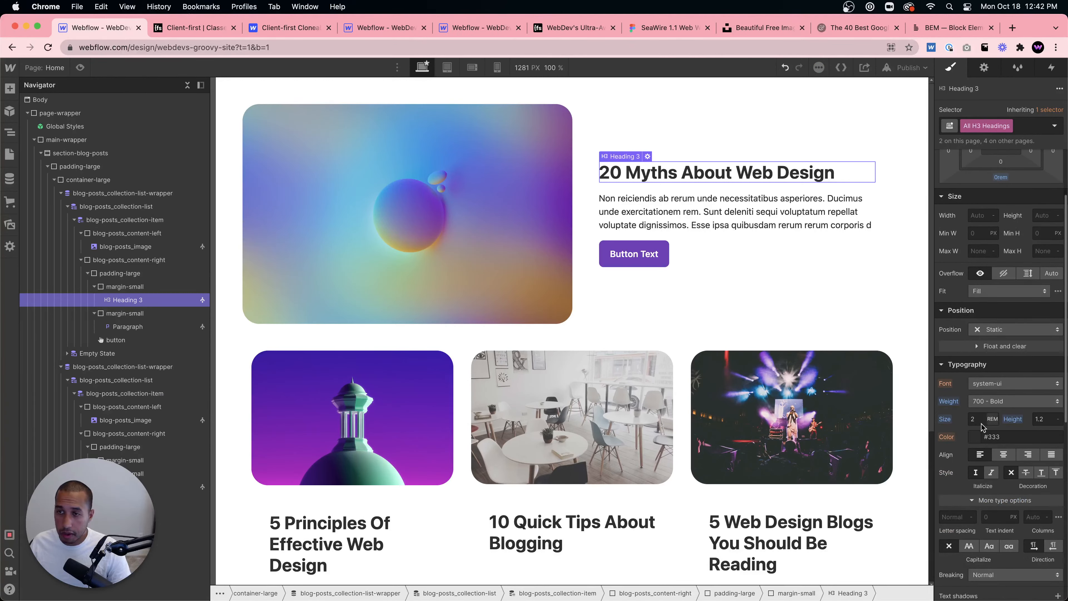
{"action": "left_click", "coordinate": [619, 533]}
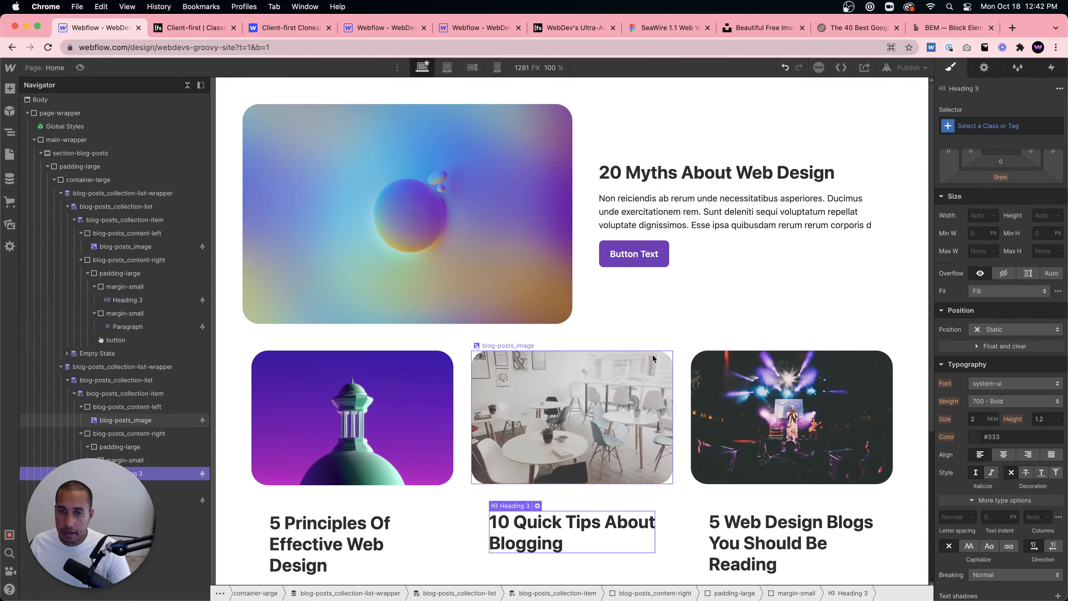
{"action": "left_click", "coordinate": [722, 176]}
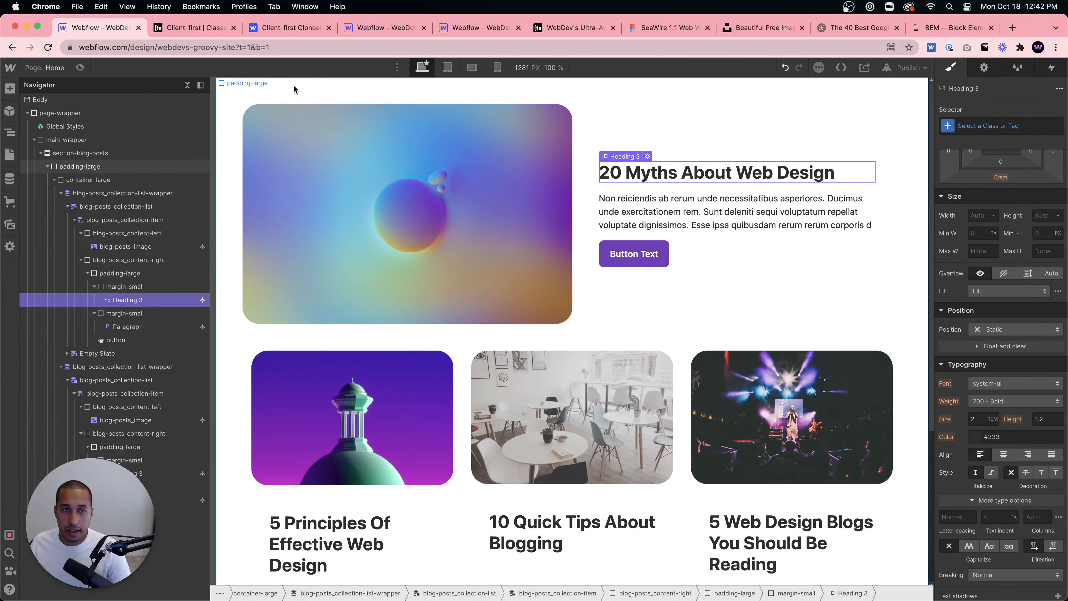
- Insert a Heading 1 into container-large and move it to the top of the container
{"action": "left_click", "coordinate": [84, 167]}
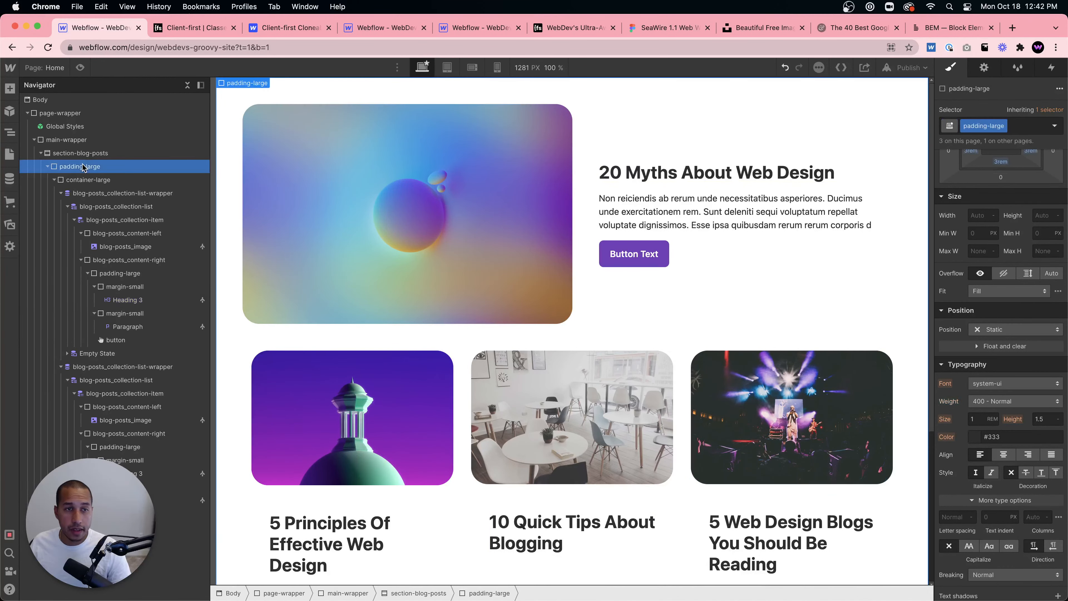
{"action": "left_click", "coordinate": [84, 184]}
{"action": "key", "text": "super+k"}
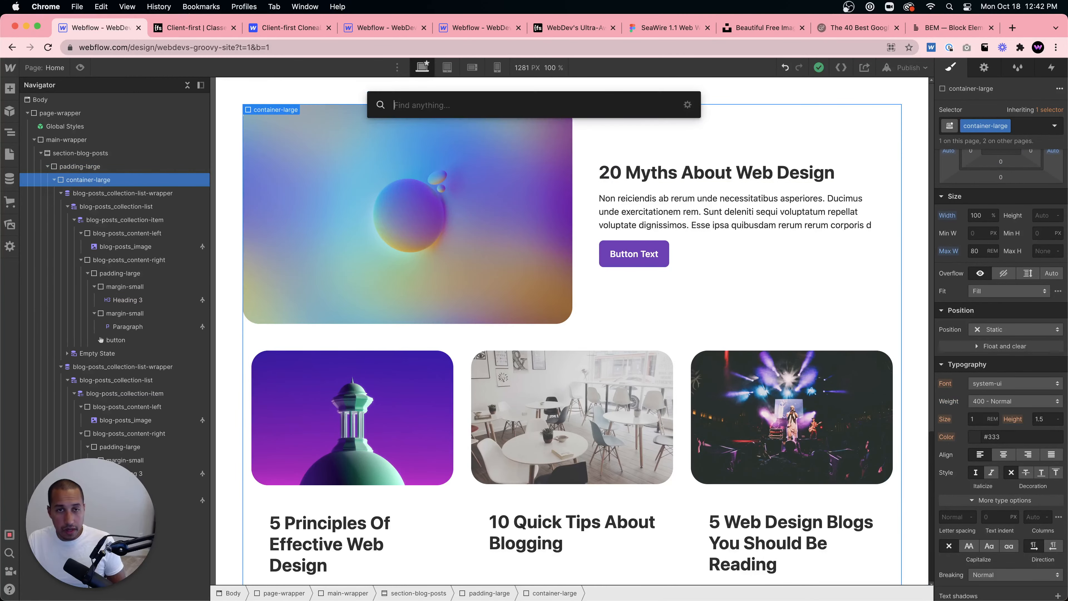
{"action": "type", "text": "heading"}
{"action": "key", "text": "Return"}
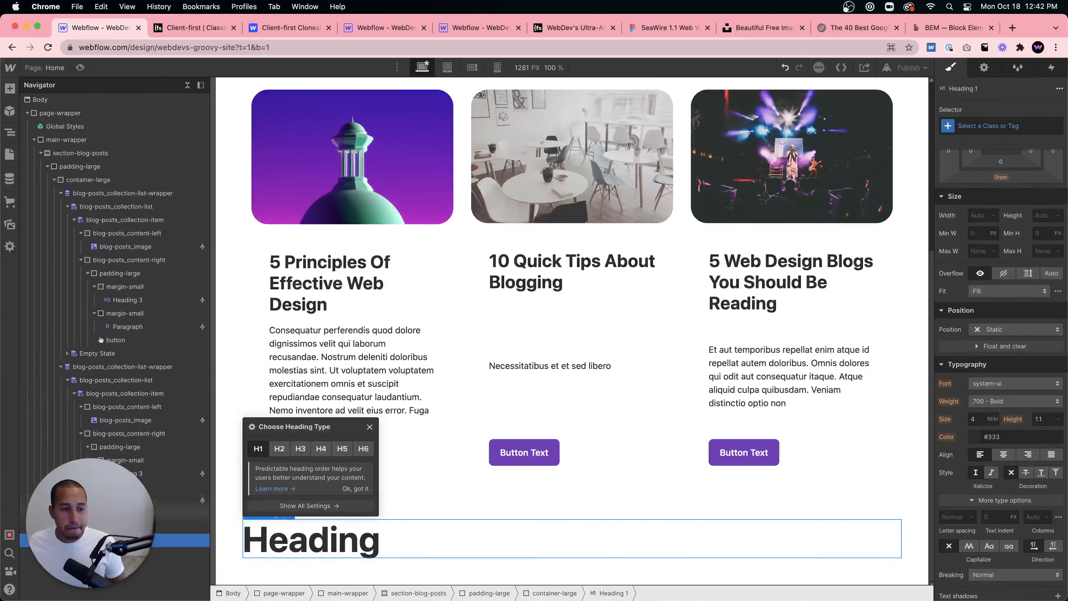
{"action": "left_click_drag", "start_coordinate": [112, 302], "coordinate": [107, 189]}
{"action": "scroll", "coordinate": [506, 197], "scroll_direction": "up", "scroll_amount": 1}
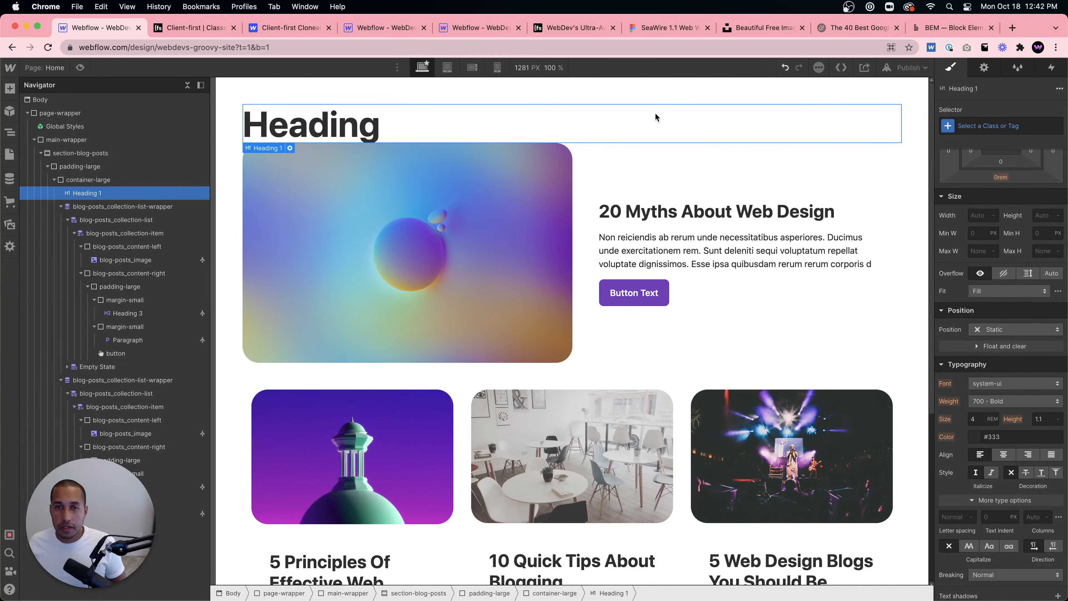
- Change the new heading's text to "Latest News"
{"action": "key", "text": "Return"}
{"action": "type", "text": "Latn"}
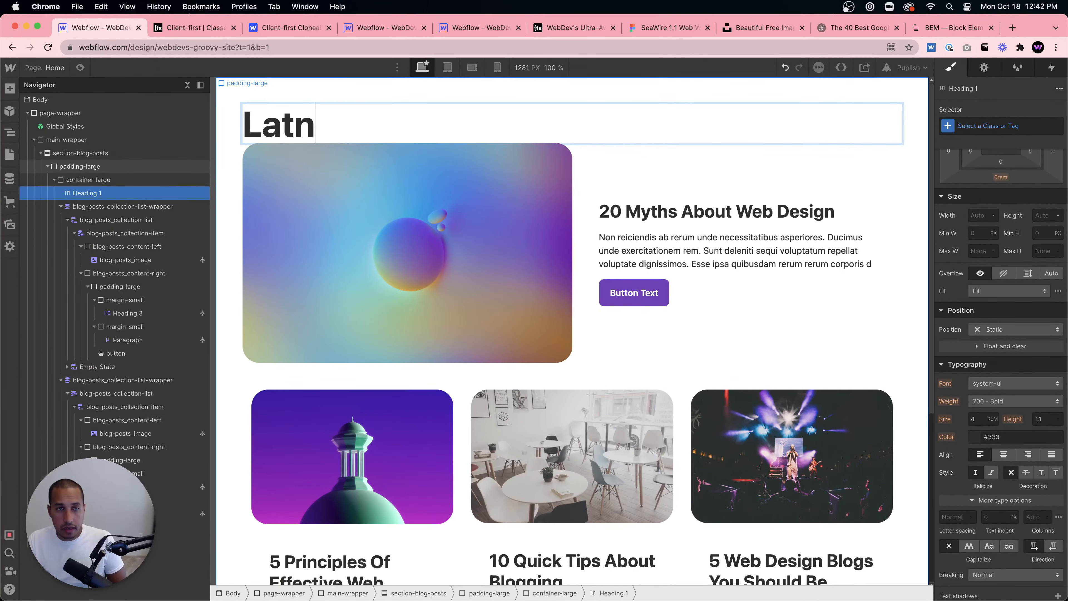
{"action": "key", "text": "BackSpace"}
{"action": "type", "text": "est News"}
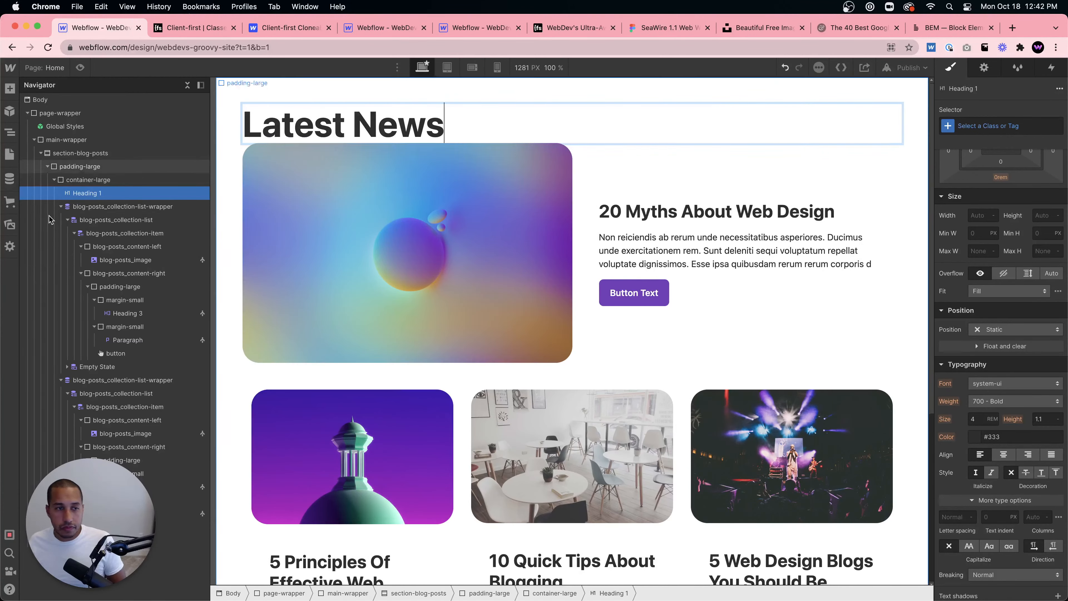
{"action": "key", "text": "Escape"}
- Add a Div Block to container-large and nest the Latest News heading inside it
{"action": "key", "text": "super+e"}
{"action": "type", "text": "div"}
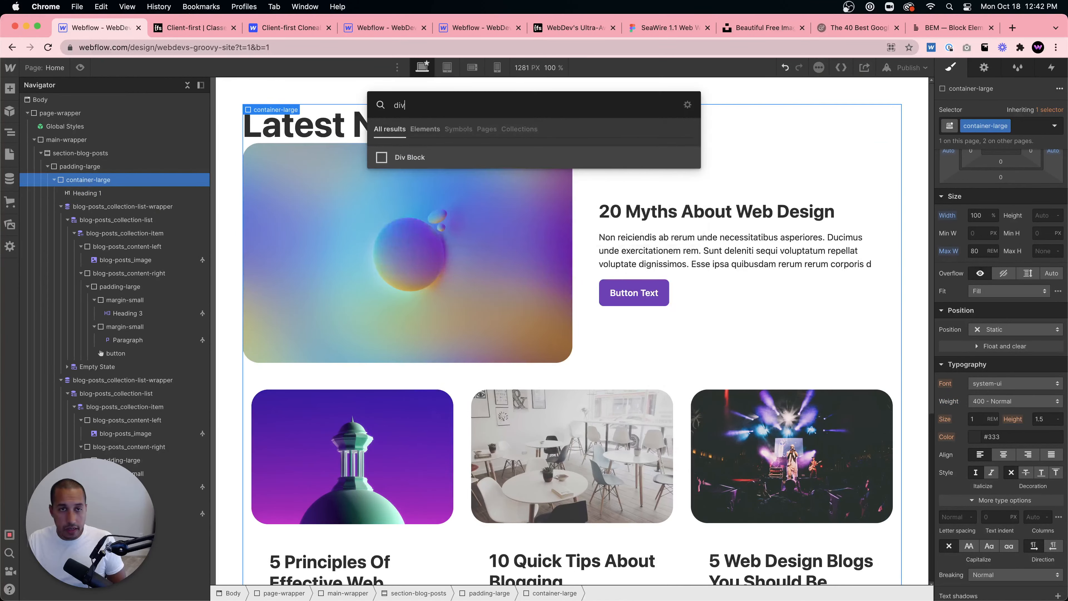
{"action": "key", "text": "Return"}
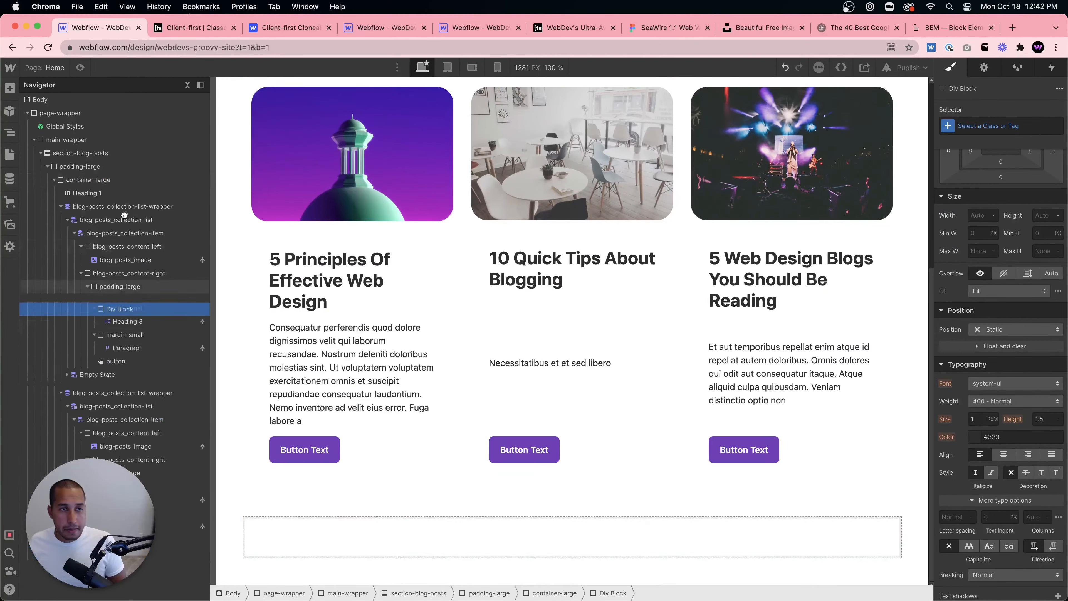
{"action": "left_click_drag", "start_coordinate": [125, 215], "coordinate": [100, 197]}
{"action": "left_click", "coordinate": [100, 195]}
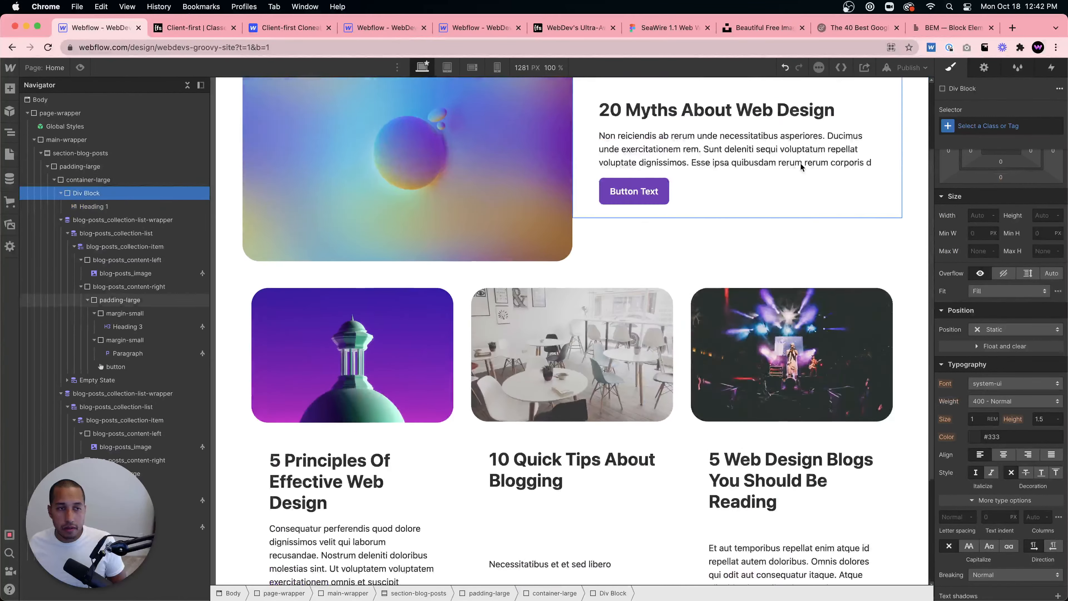
- Give the heading's wrapper div the margin-medium class
{"action": "left_click", "coordinate": [984, 127]}
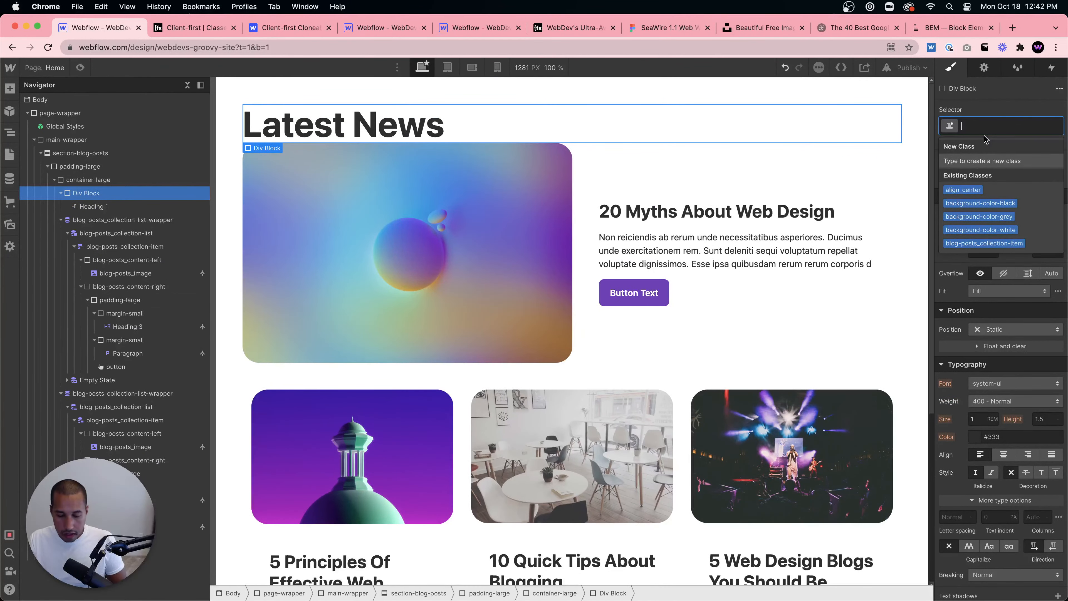
{"action": "type", "text": "margin-"}
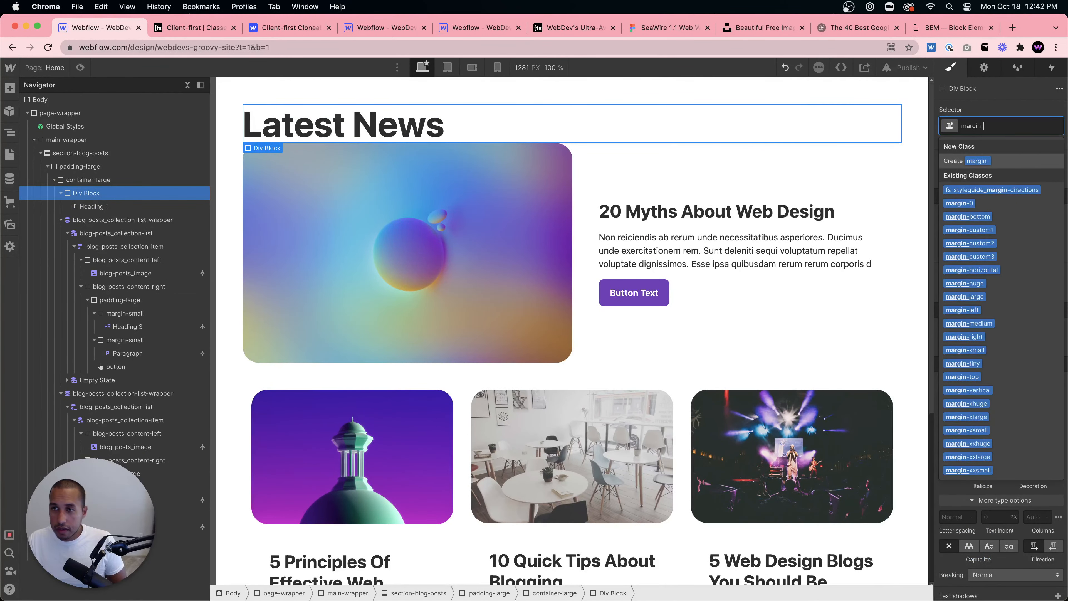
{"action": "type", "text": "medium"}
{"action": "key", "text": "Return"}
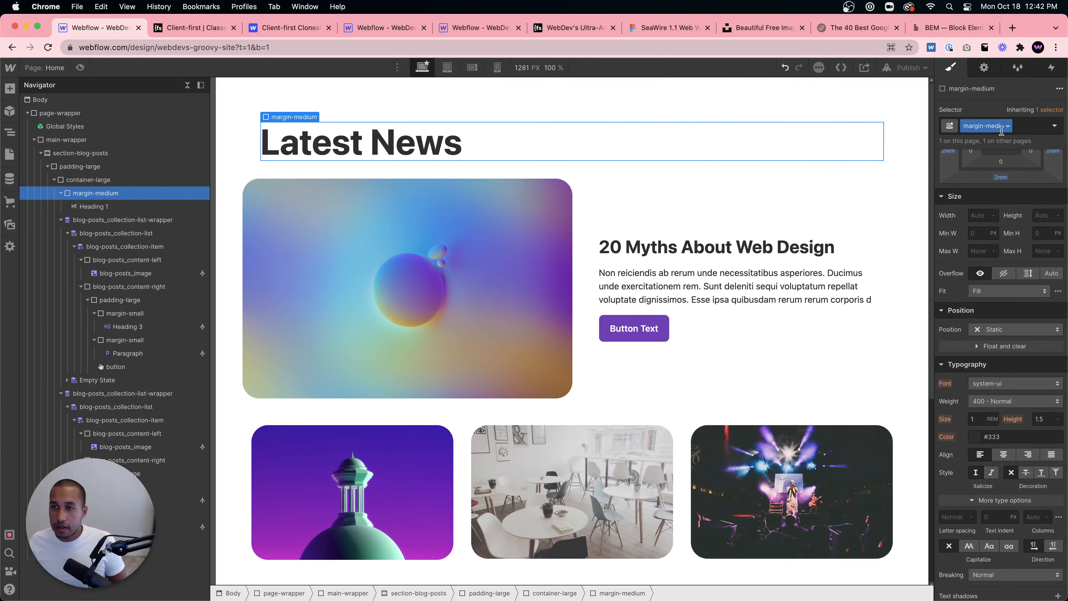
- Add the margin-bottom combo class to the margin-medium wrapper
{"action": "left_click", "coordinate": [1024, 123]}
{"action": "type", "text": "margin-bottom"}
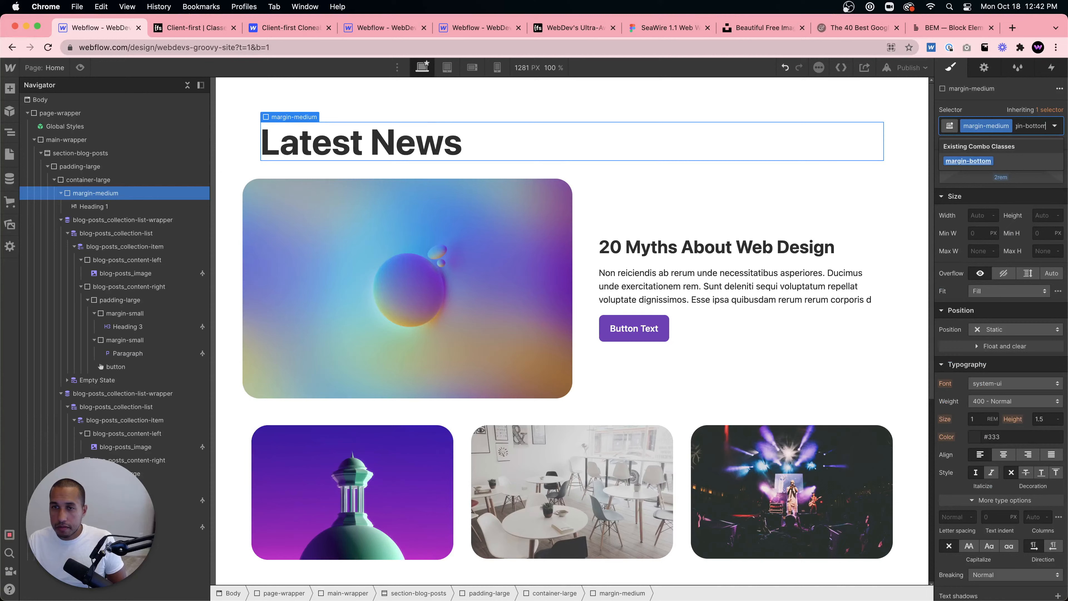
{"action": "key", "text": "Return"}
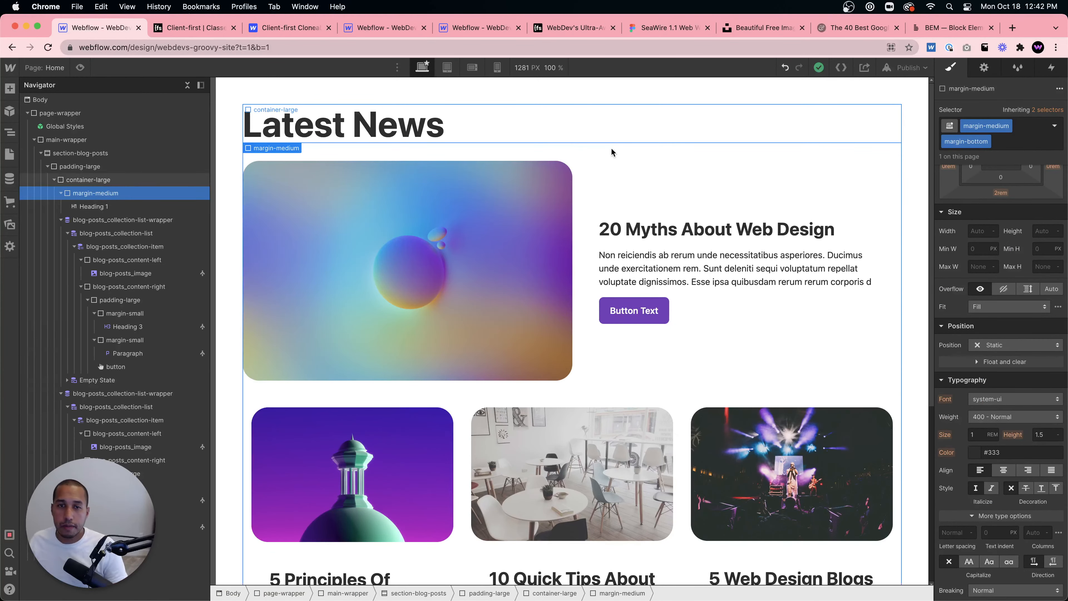
- Select the Latest News heading and open Project Settings from the Webflow menu
{"action": "left_click", "coordinate": [416, 126]}
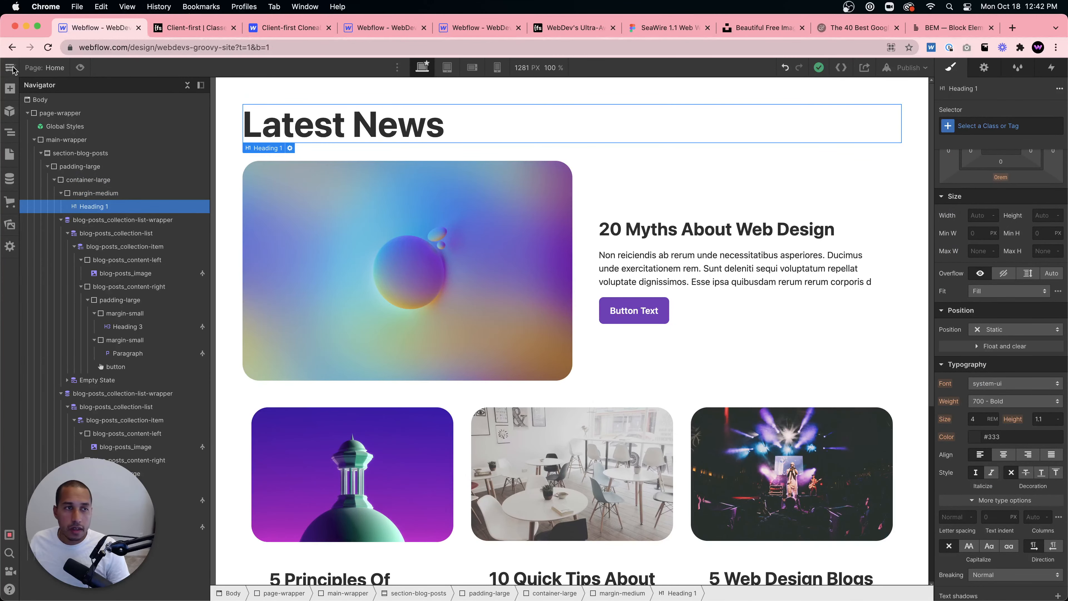
{"action": "mouse_move", "coordinate": [13, 69]}
{"action": "left_click", "coordinate": [34, 102]}
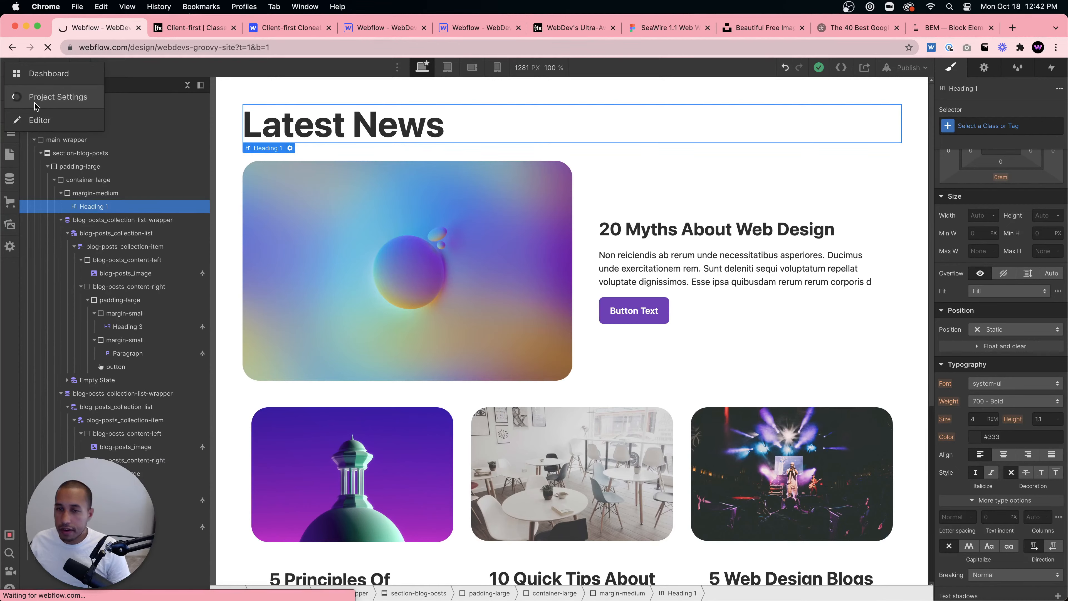
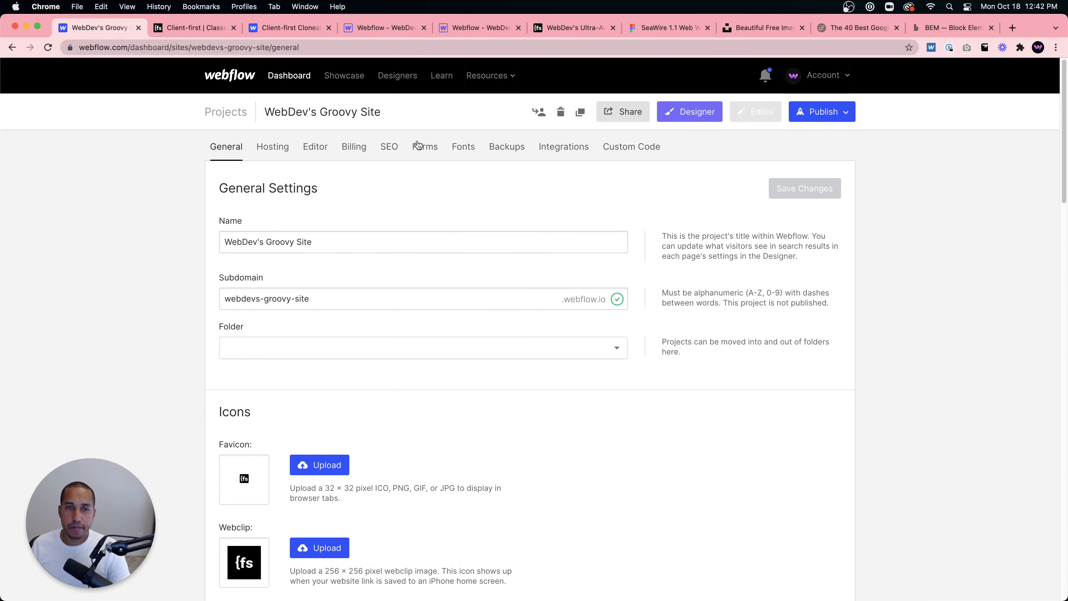
- Add the Google font Syne to the project in the Fonts settings
{"action": "left_click", "coordinate": [455, 147]}
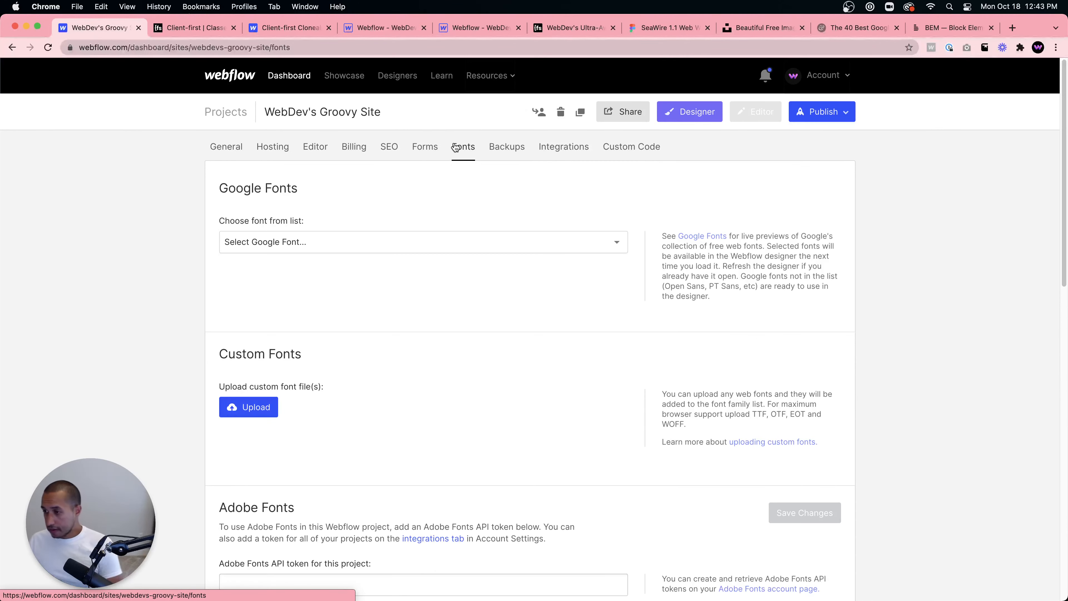
{"action": "left_click", "coordinate": [362, 242]}
{"action": "scroll", "coordinate": [369, 331], "scroll_direction": "down", "scroll_amount": 3}
{"action": "scroll", "coordinate": [369, 330], "scroll_direction": "down", "scroll_amount": 7}
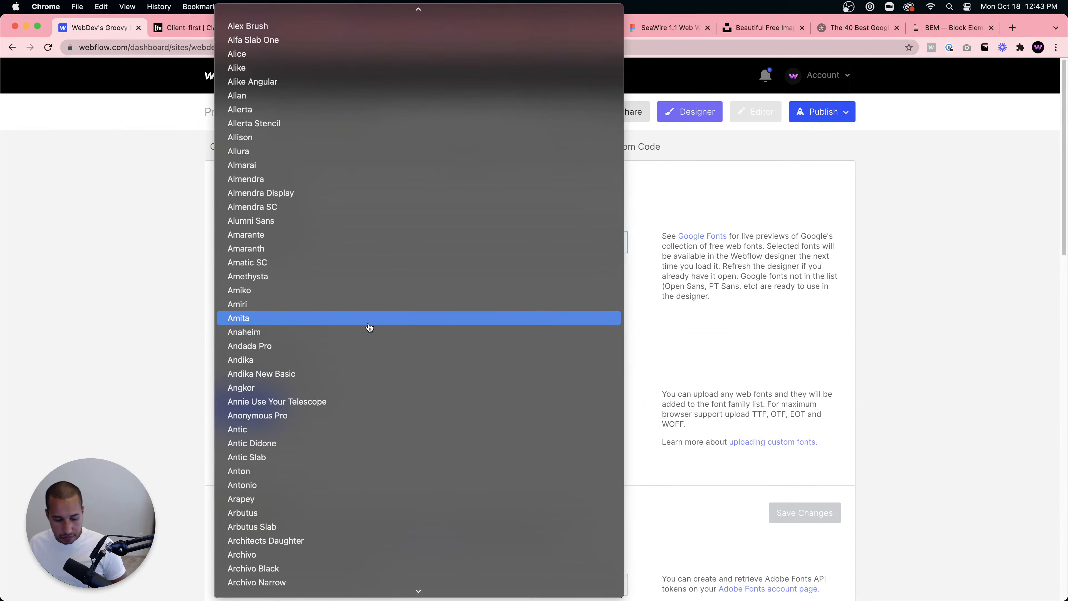
{"action": "type", "text": "sst"}
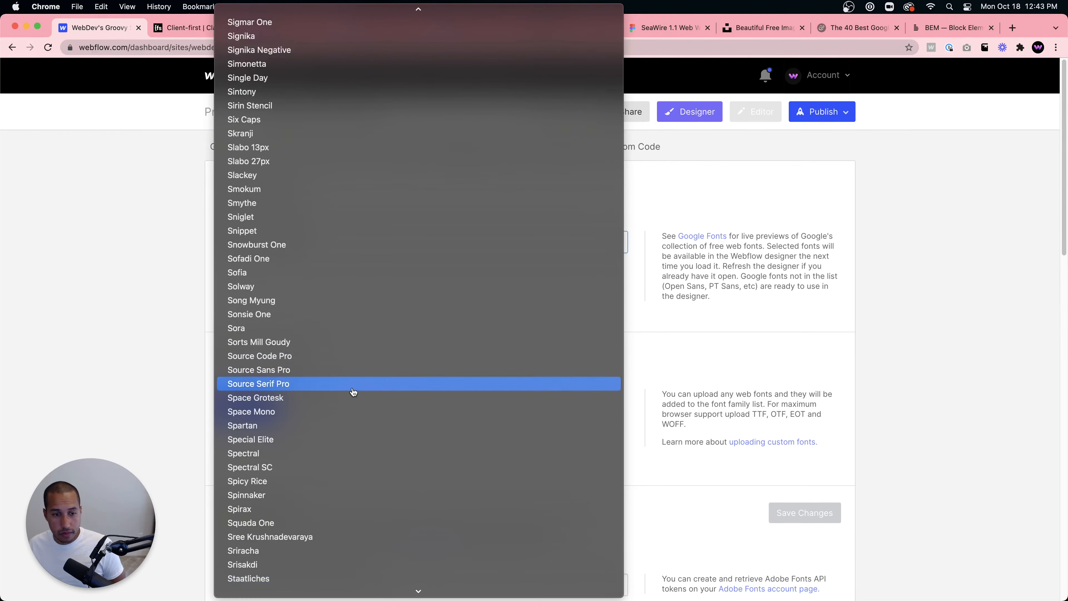
{"action": "scroll", "coordinate": [347, 454], "scroll_direction": "down", "scroll_amount": 5}
{"action": "scroll", "coordinate": [265, 495], "scroll_direction": "down", "scroll_amount": 3}
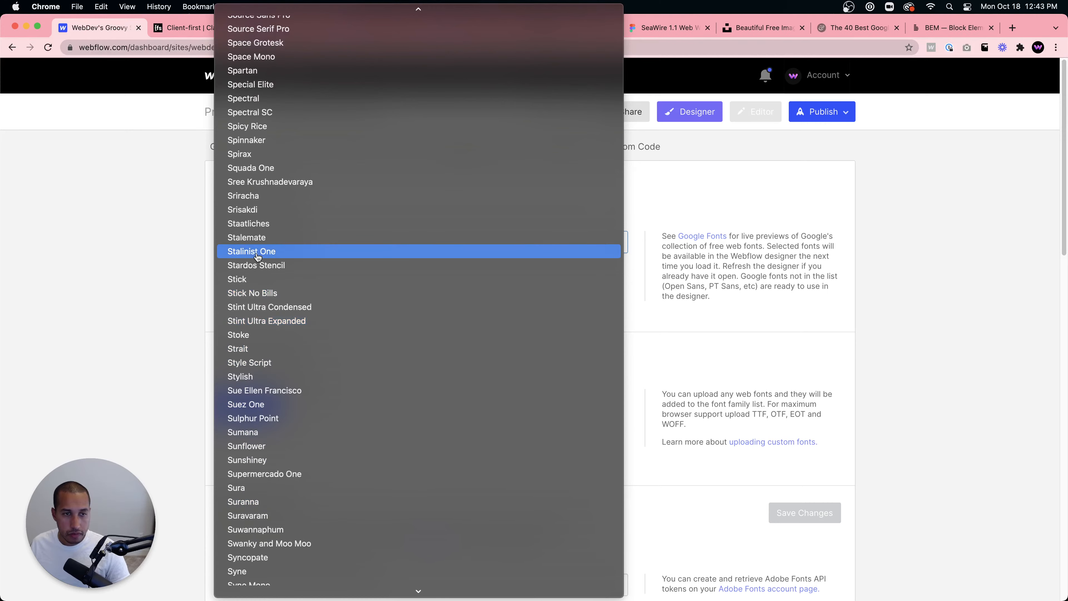
{"action": "scroll", "coordinate": [261, 253], "scroll_direction": "up", "scroll_amount": 1}
{"action": "scroll", "coordinate": [257, 506], "scroll_direction": "down", "scroll_amount": 1}
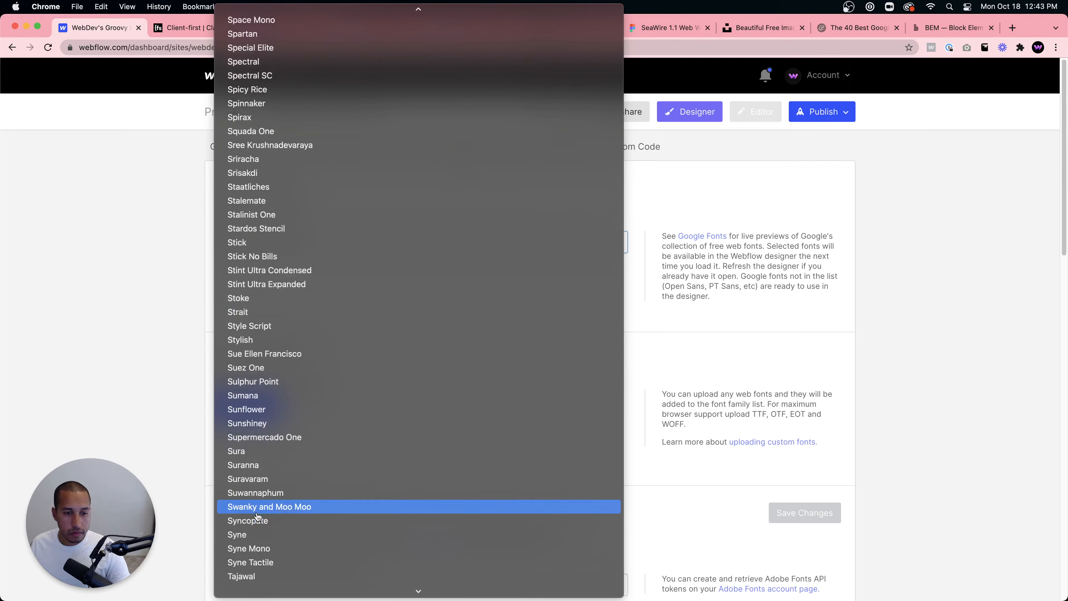
{"action": "left_click", "coordinate": [255, 529]}
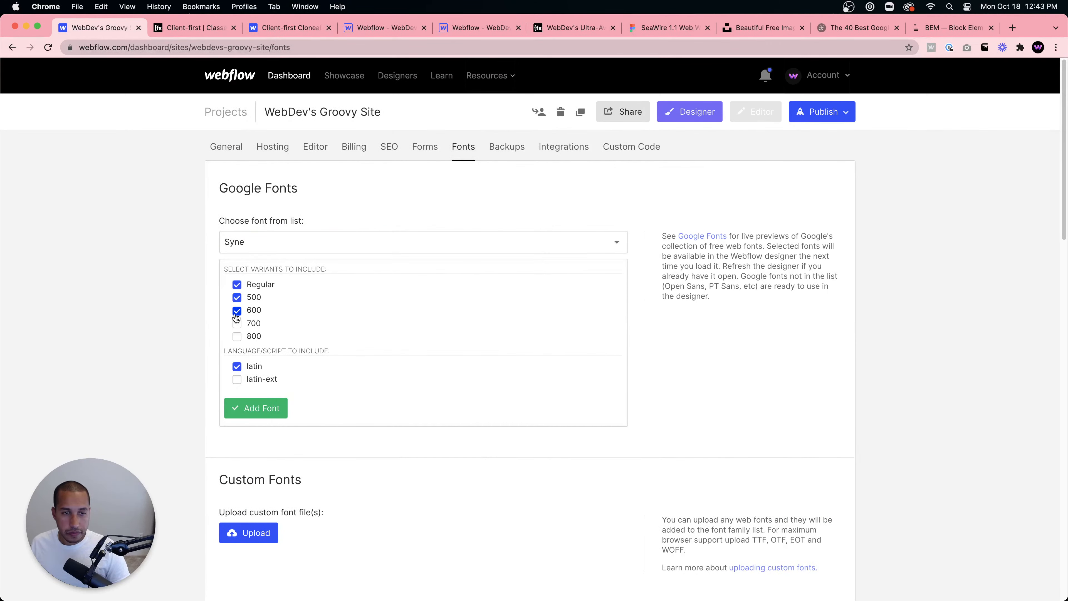
{"action": "left_click", "coordinate": [256, 417]}
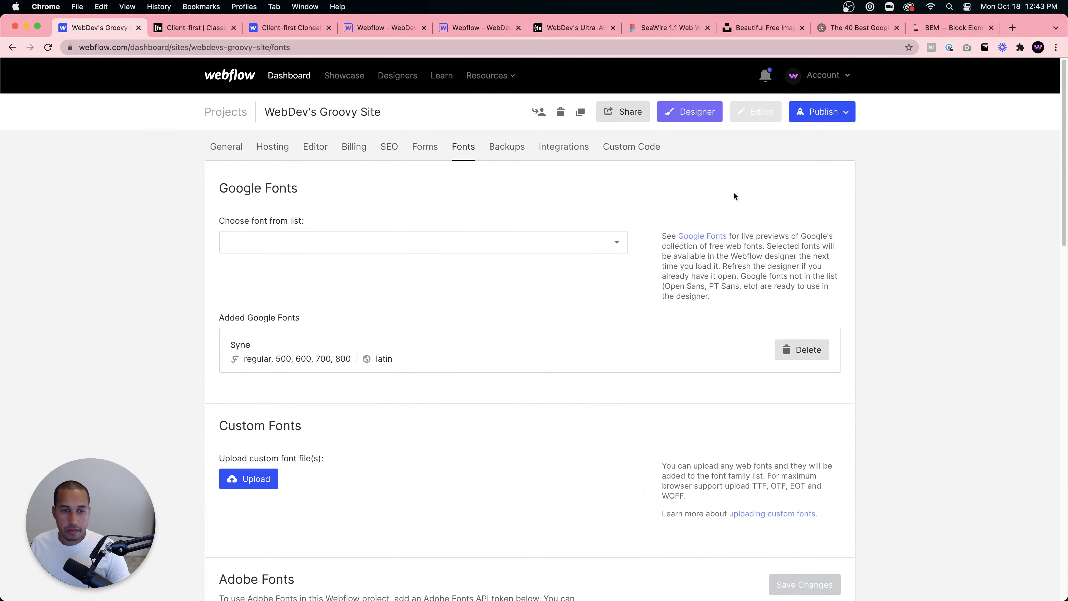
- Return to the Designer and set the font of the All H1 Headings tag style to Syne
{"action": "left_click", "coordinate": [690, 112]}
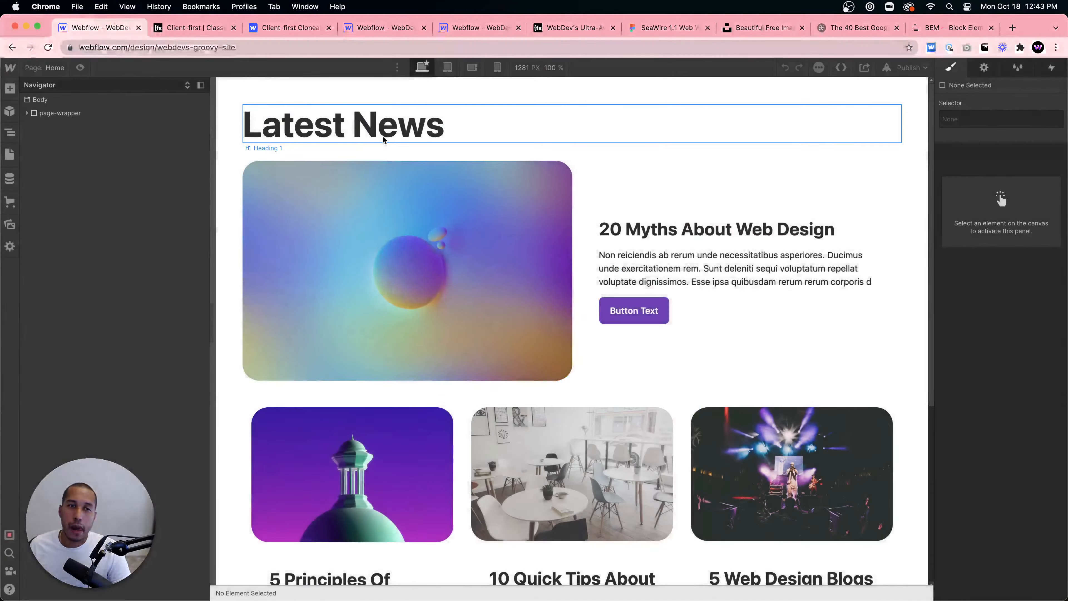
{"action": "left_click", "coordinate": [385, 133]}
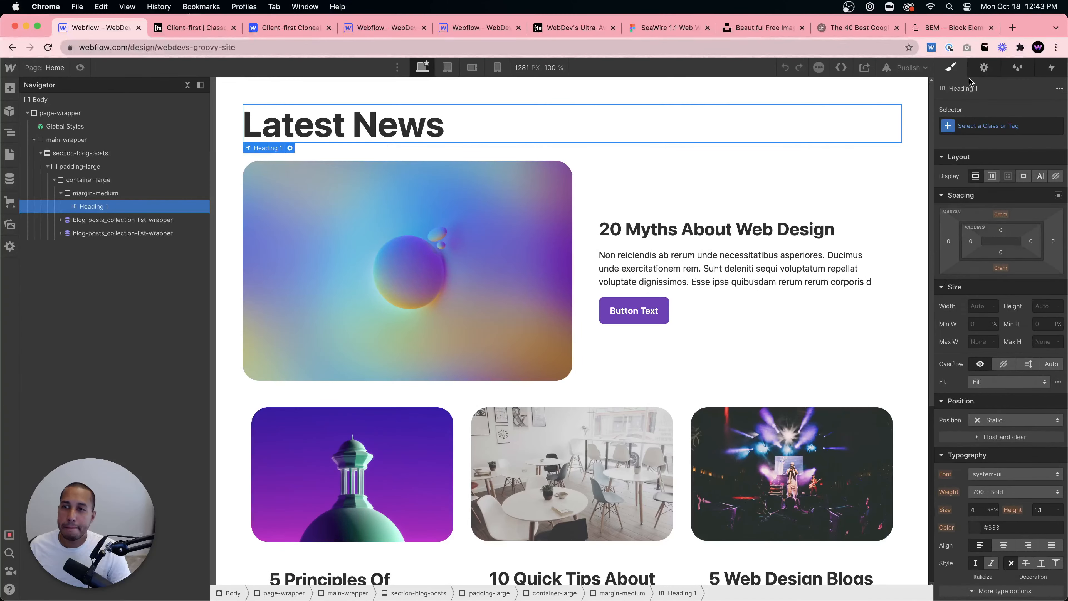
{"action": "left_click", "coordinate": [978, 125]}
{"action": "left_click", "coordinate": [967, 186]}
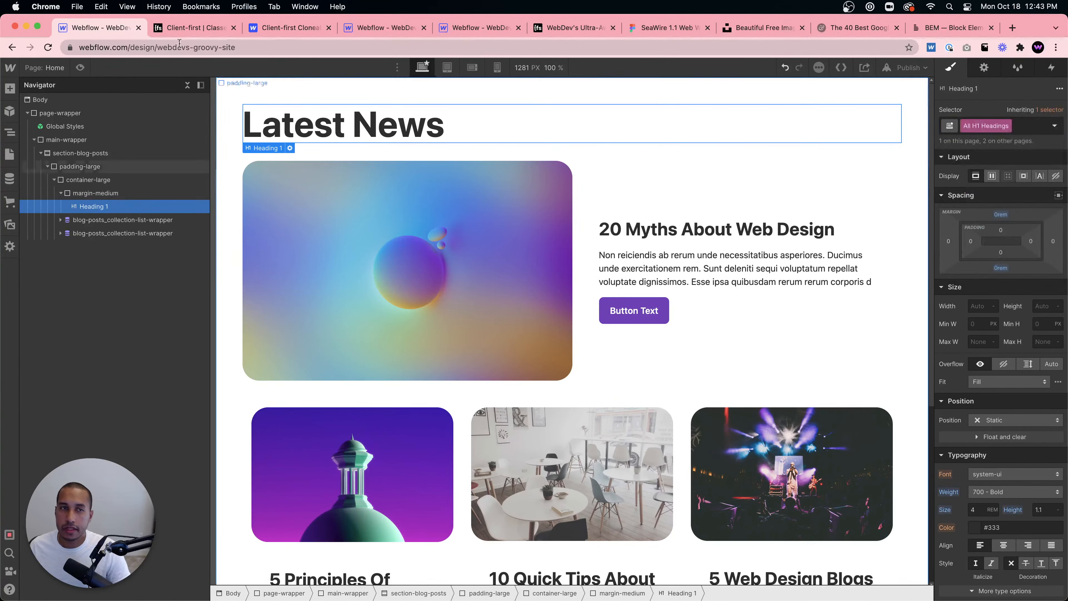
{"action": "scroll", "coordinate": [1015, 348], "scroll_direction": "down", "scroll_amount": 5}
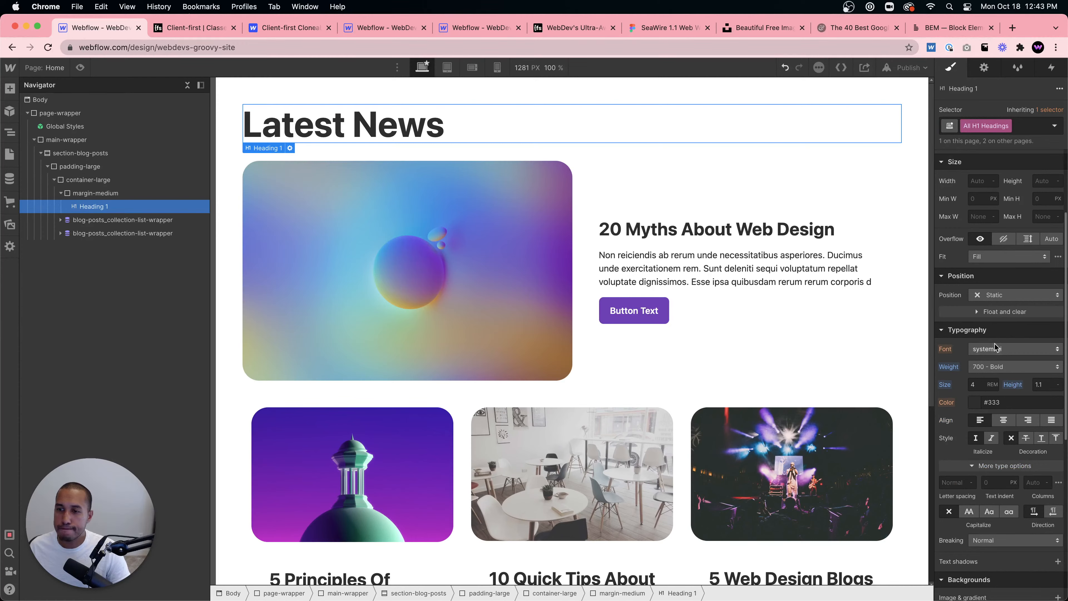
{"action": "left_click", "coordinate": [1010, 349]}
{"action": "left_click", "coordinate": [982, 325]}
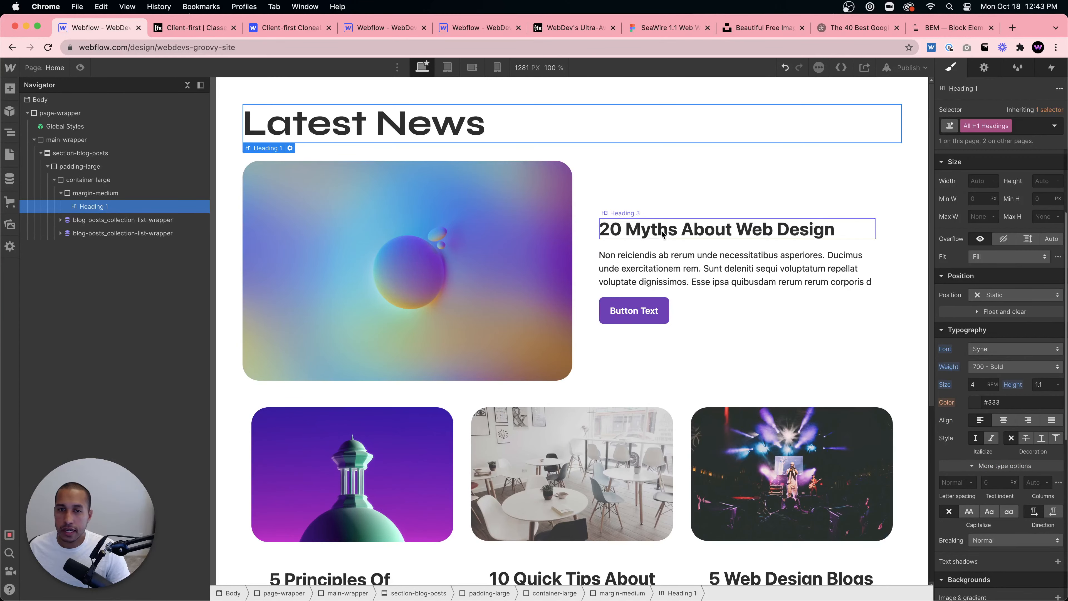
- Select the featured post title and set the All H3 Headings tag style's font to Syne
{"action": "left_click", "coordinate": [756, 232]}
{"action": "left_click", "coordinate": [989, 126]}
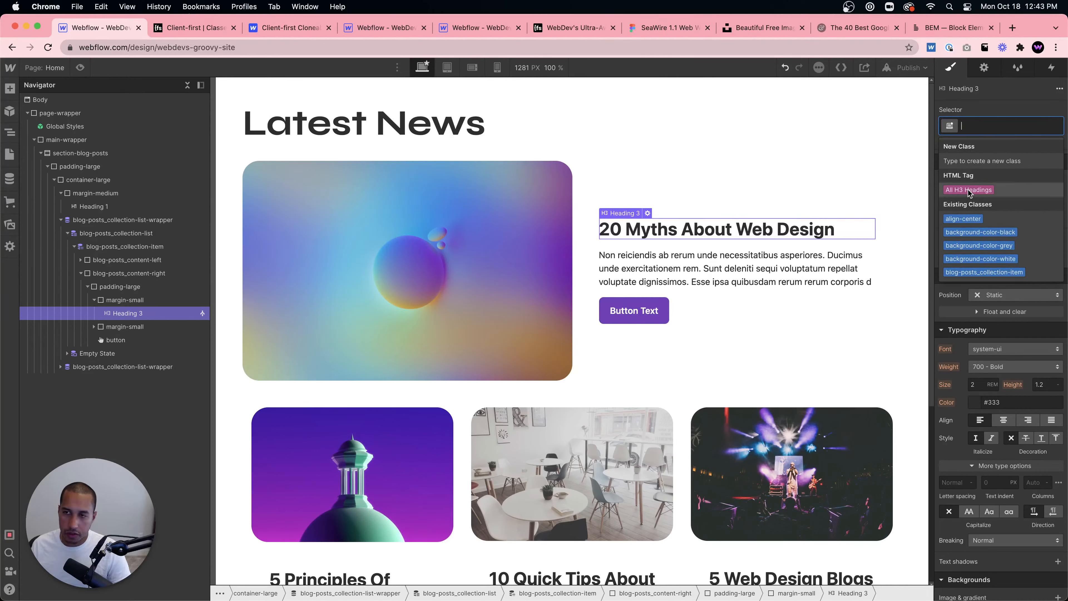
{"action": "left_click", "coordinate": [969, 190]}
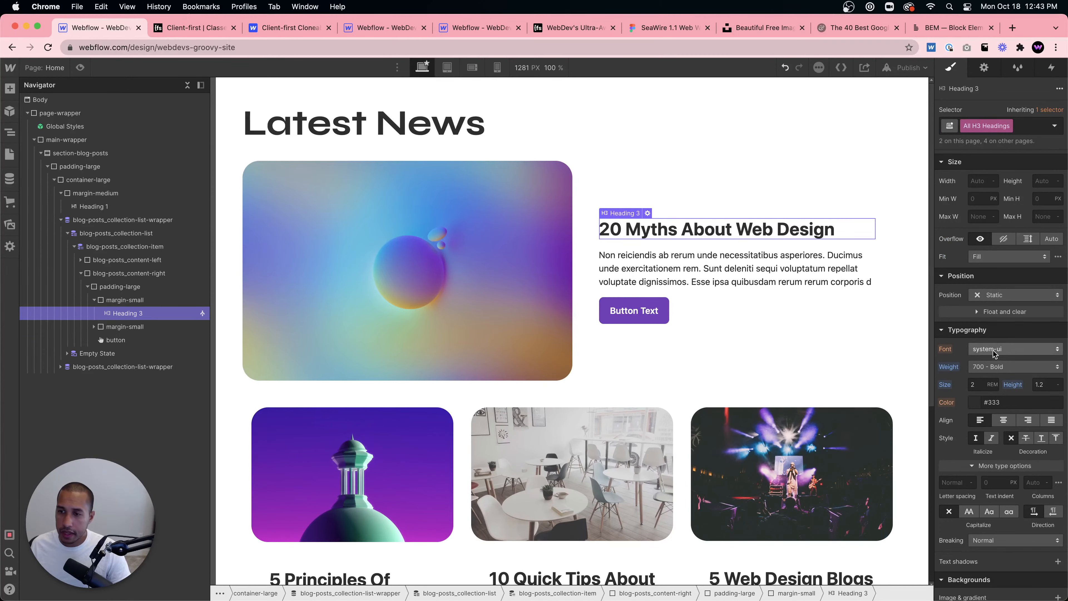
{"action": "left_click", "coordinate": [1011, 349]}
{"action": "left_click", "coordinate": [992, 327]}
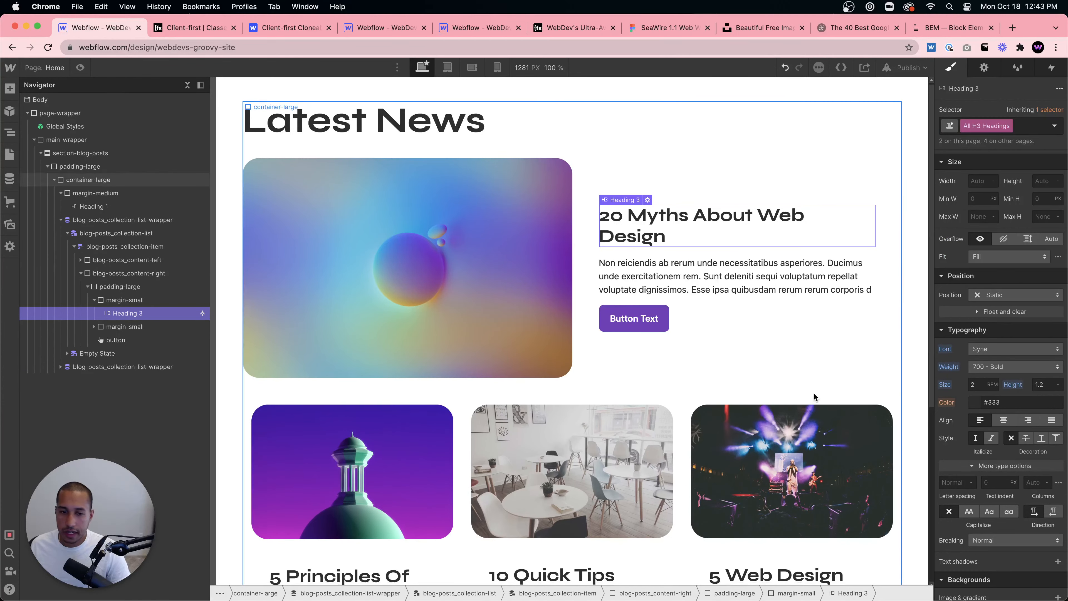
{"action": "scroll", "coordinate": [715, 379], "scroll_direction": "down", "scroll_amount": 6}
{"action": "left_click", "coordinate": [549, 406]}
{"action": "left_click", "coordinate": [610, 440]}
{"action": "scroll", "coordinate": [610, 440], "scroll_direction": "up", "scroll_amount": 6}
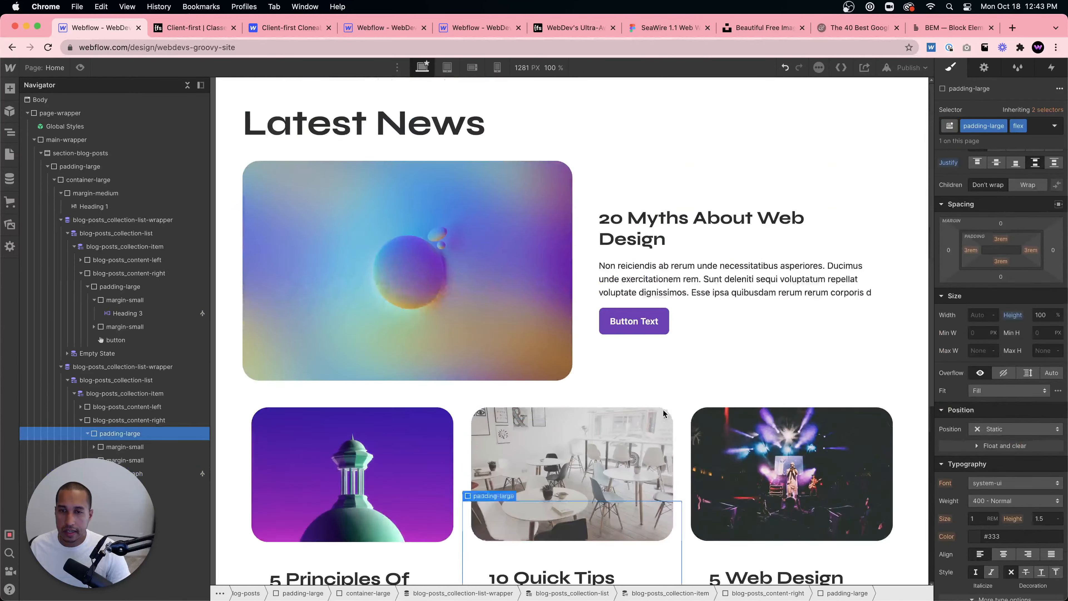
{"action": "left_click", "coordinate": [909, 67]}
{"action": "left_click", "coordinate": [725, 178]}
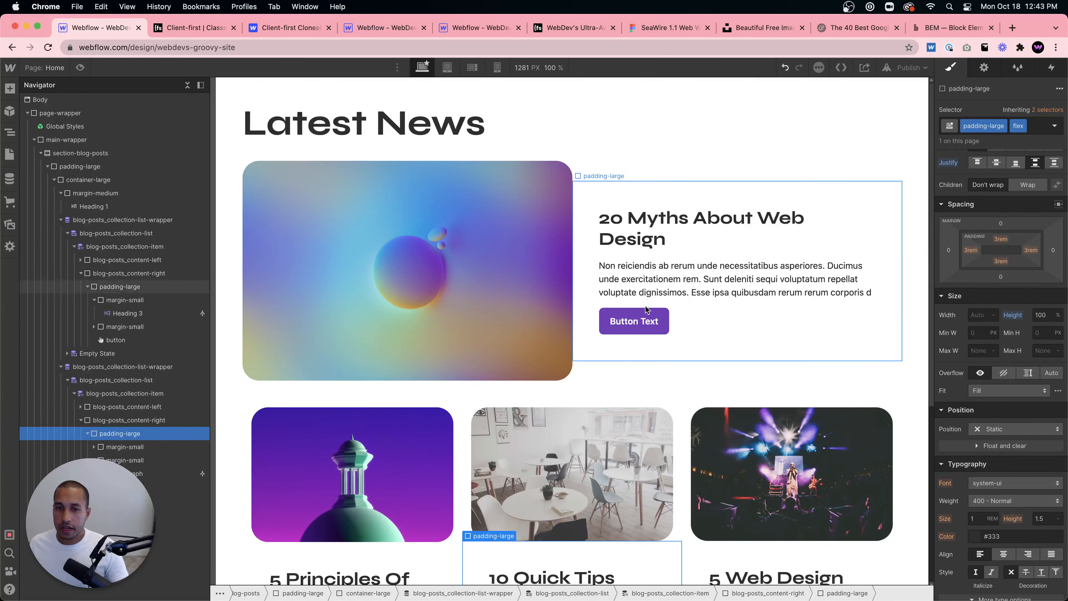
- Change the featured post's button text to Learn more
{"action": "left_click", "coordinate": [634, 321]}
{"action": "double_click", "coordinate": [634, 321]}
{"action": "type", "text": "Learn more"}
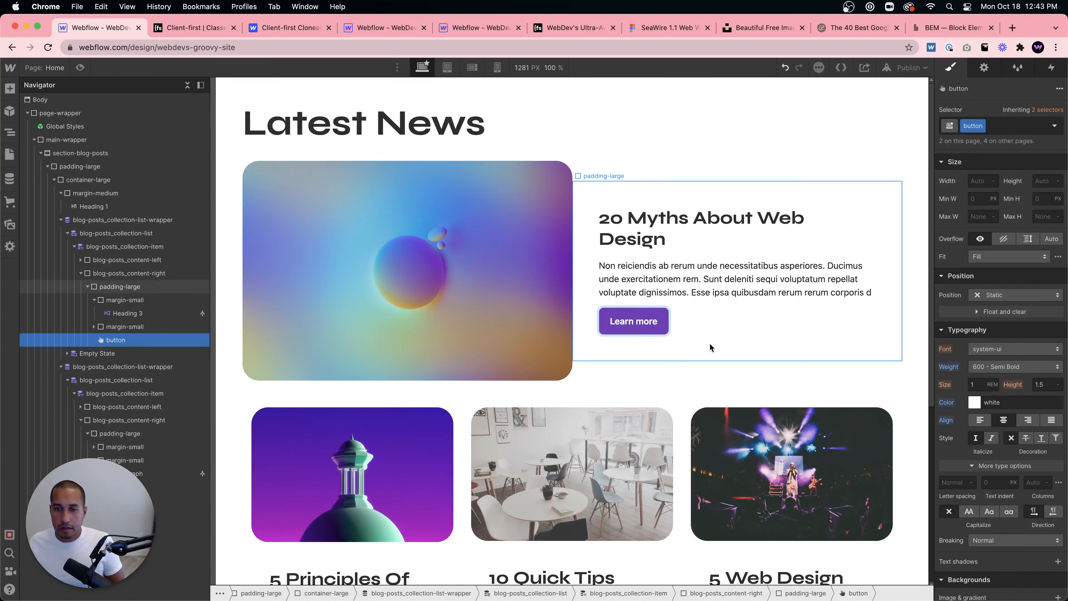
- Change the button text in the card list posts to Learn more
{"action": "scroll", "coordinate": [547, 379], "scroll_direction": "down", "scroll_amount": 6}
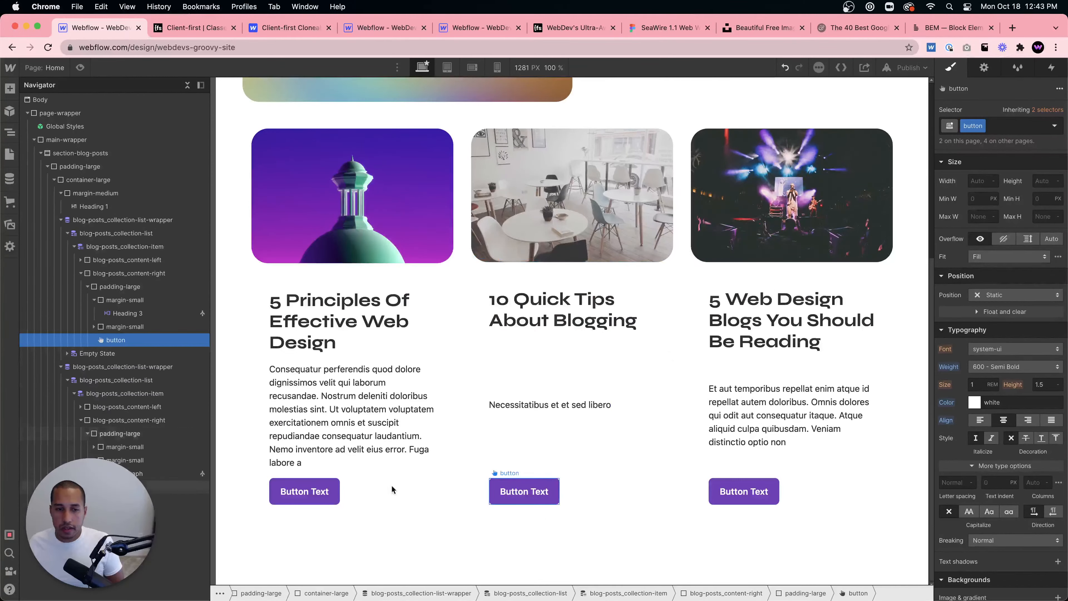
{"action": "left_click", "coordinate": [309, 490]}
{"action": "double_click", "coordinate": [314, 488]}
{"action": "type", "text": "Learn more"}
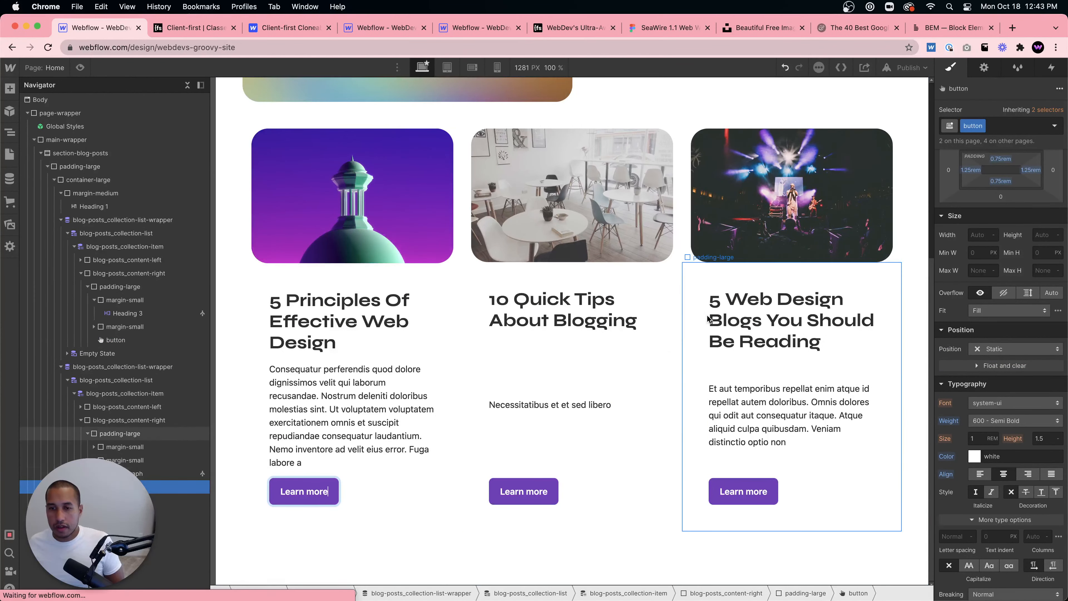
- Publish the site to the webflow.io domain and close the publish menu
{"action": "left_click", "coordinate": [703, 306]}
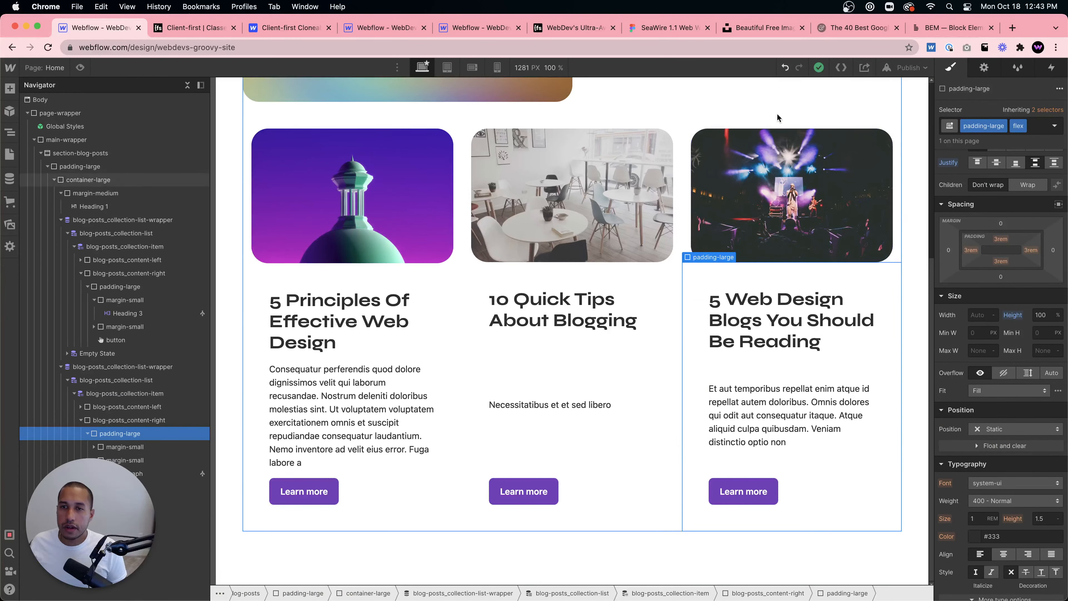
{"action": "scroll", "coordinate": [852, 94], "scroll_direction": "up", "scroll_amount": 10}
{"action": "left_click", "coordinate": [903, 71]}
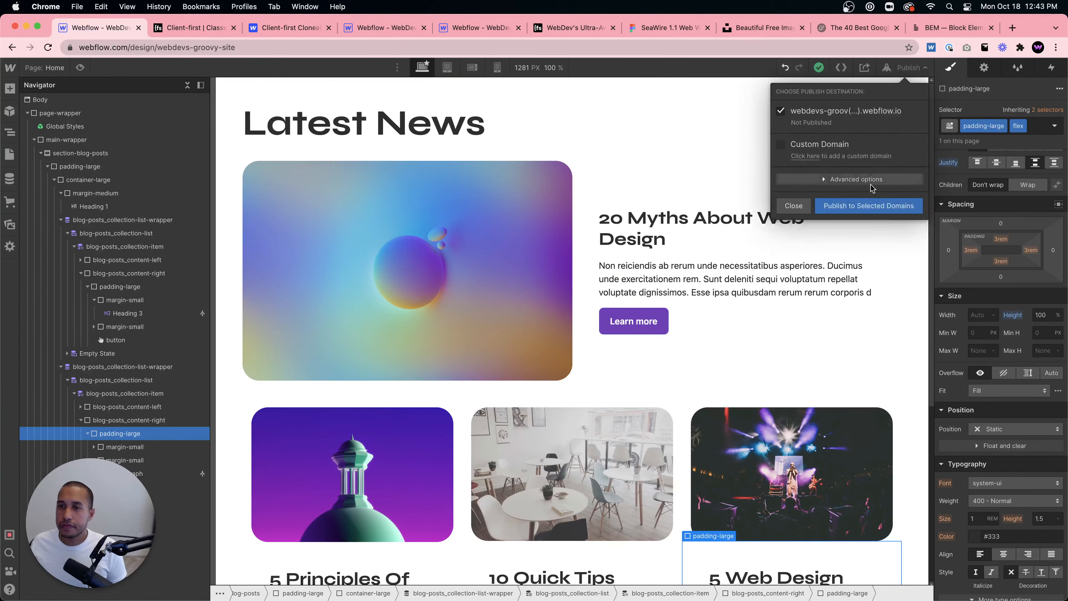
{"action": "left_click", "coordinate": [859, 207]}
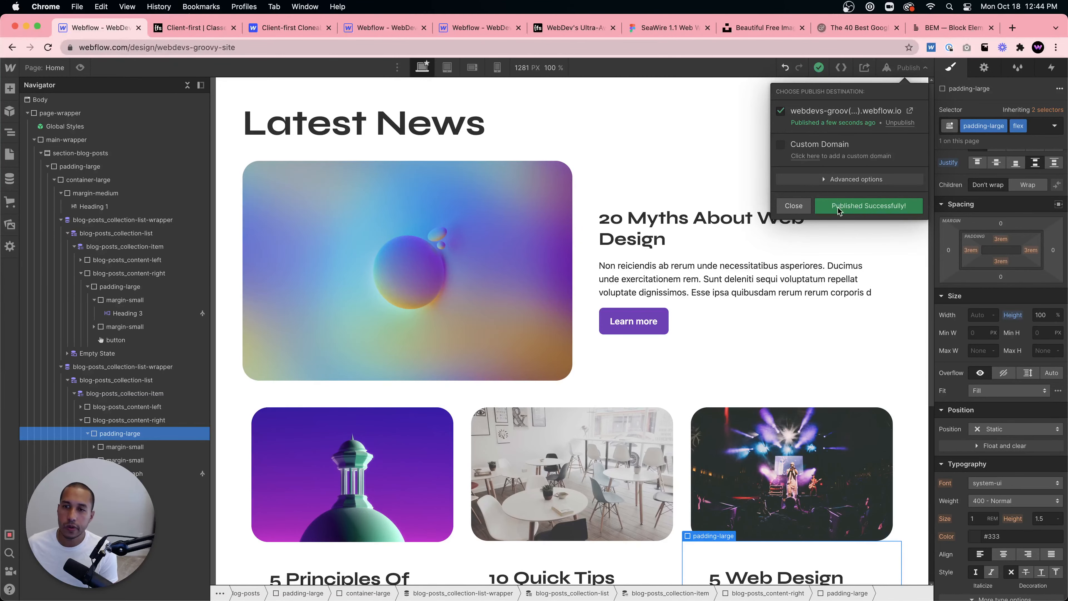
{"action": "left_click", "coordinate": [793, 205]}
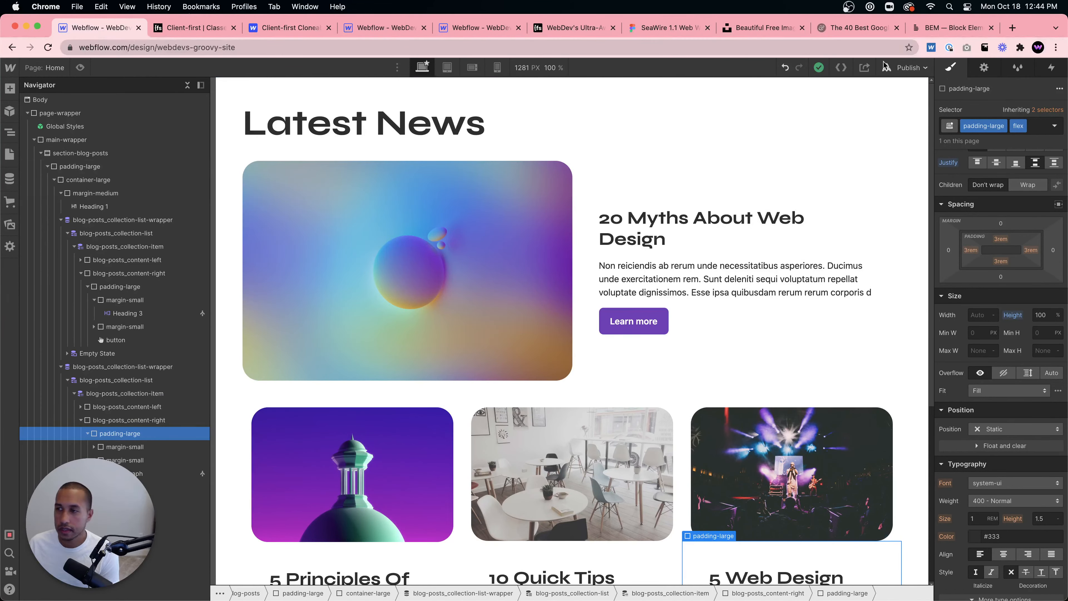
- Open the published webflow.io site and review the blog posts section
{"action": "left_click", "coordinate": [905, 67]}
{"action": "left_click", "coordinate": [909, 103]}
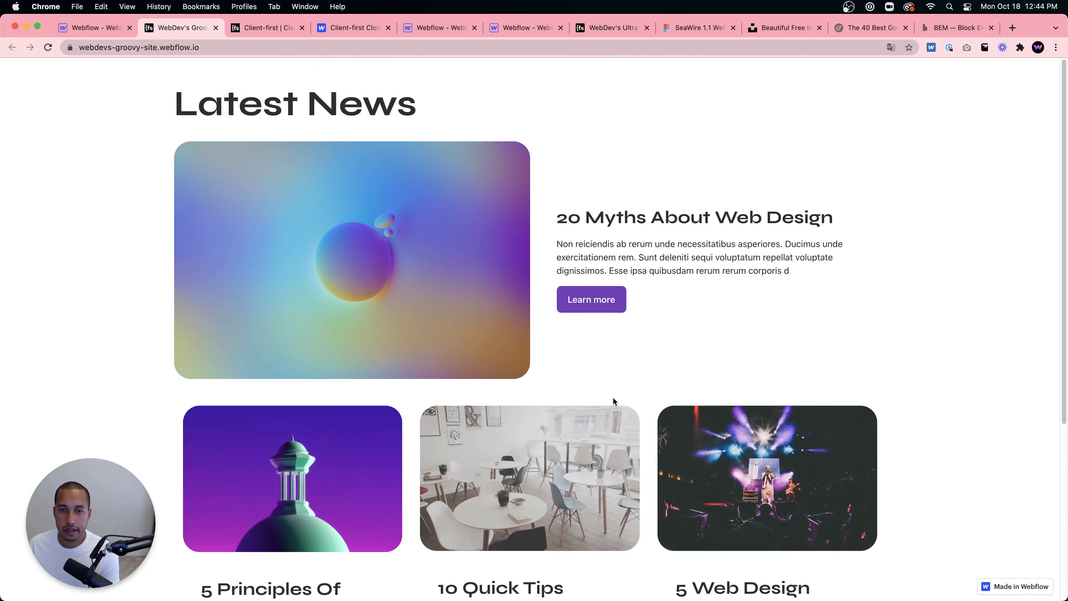
{"action": "scroll", "coordinate": [613, 397], "scroll_direction": "down", "scroll_amount": 5}
{"action": "scroll", "coordinate": [611, 389], "scroll_direction": "up", "scroll_amount": 1}
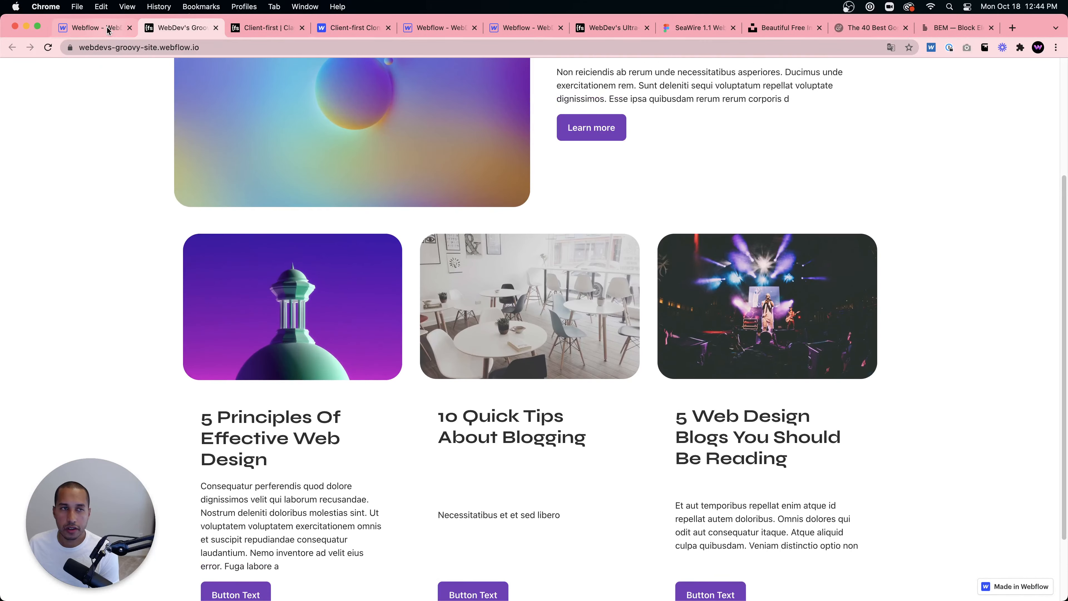
- Back in the Designer, add a bottom margin to the featured post's collection list wrapper
{"action": "left_click", "coordinate": [92, 27]}
{"action": "left_click", "coordinate": [674, 403]}
{"action": "left_click", "coordinate": [629, 369]}
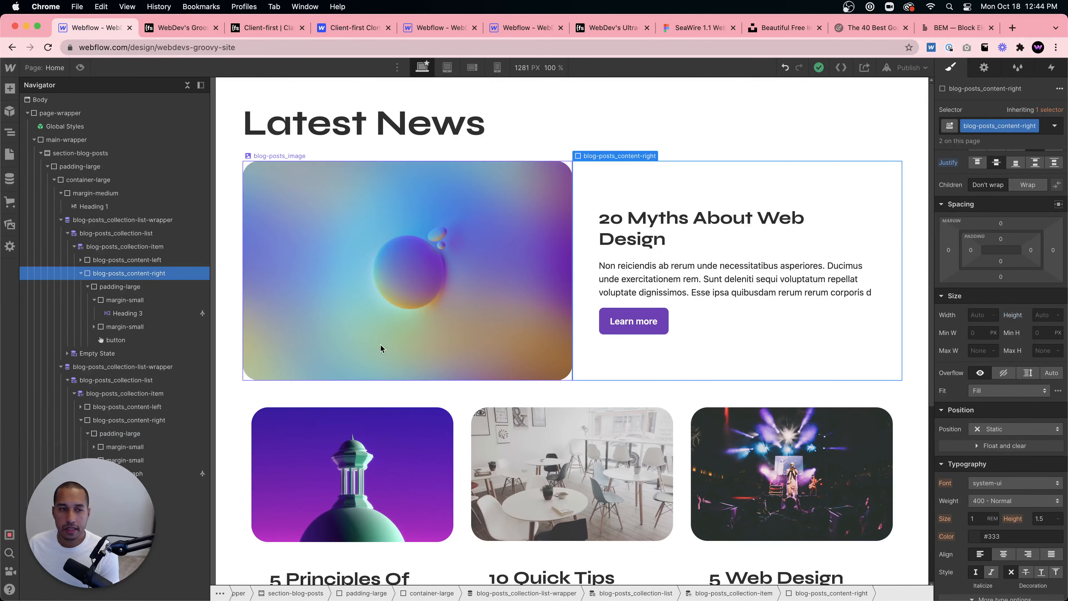
{"action": "left_click", "coordinate": [110, 224]}
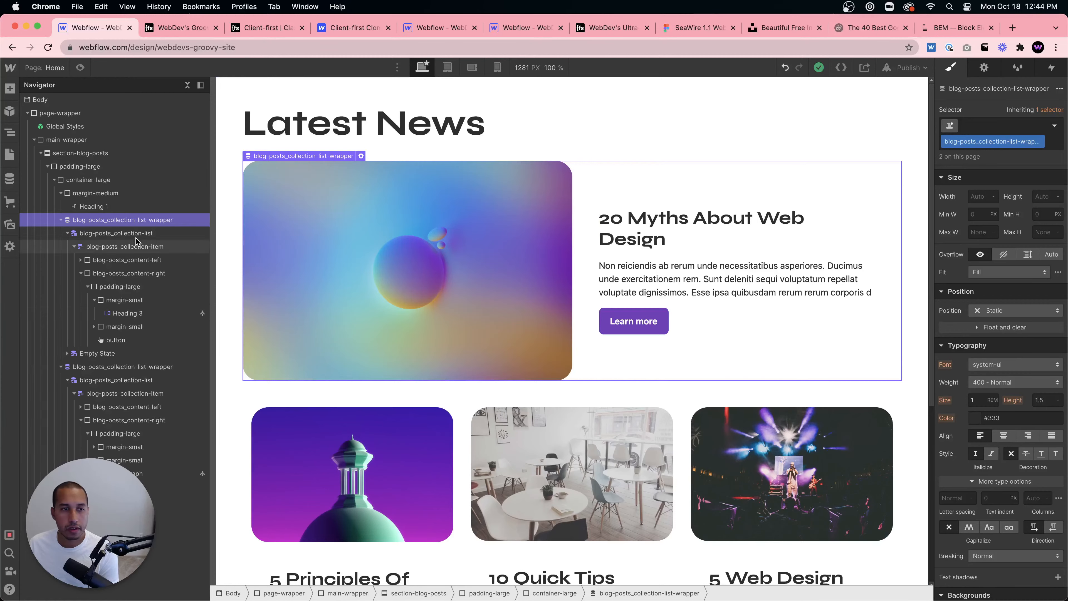
{"action": "left_click", "coordinate": [60, 220]}
{"action": "scroll", "coordinate": [1013, 284], "scroll_direction": "up", "scroll_amount": 3}
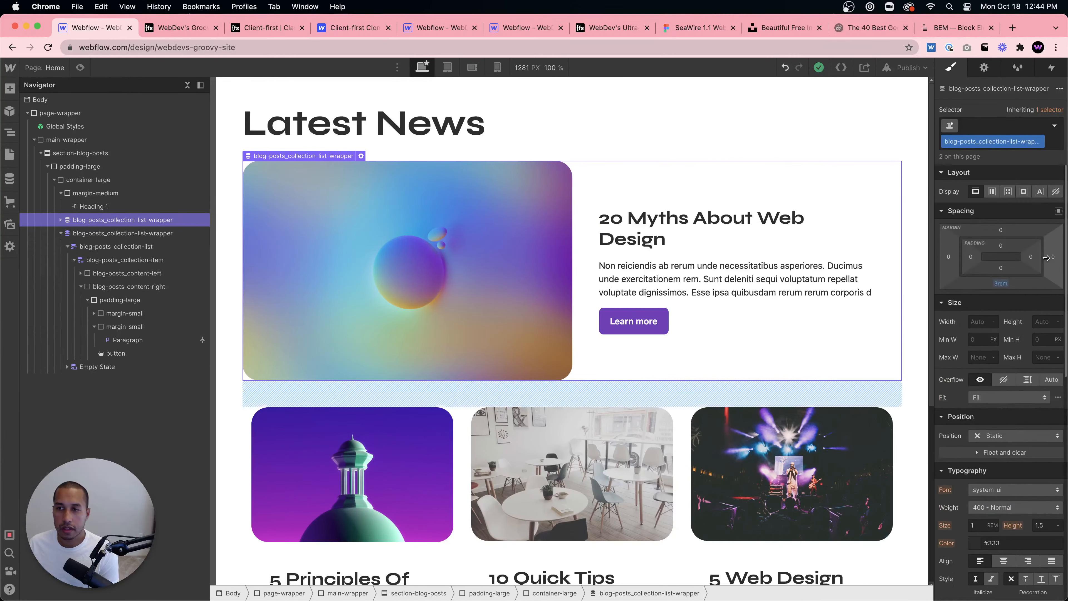
{"action": "left_click", "coordinate": [1000, 285]}
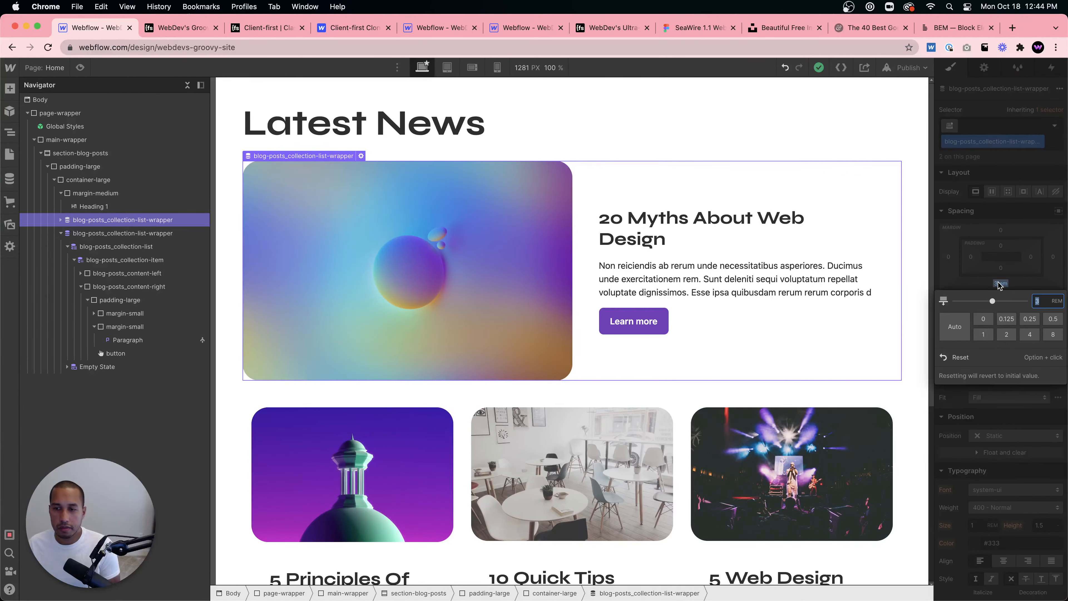
{"action": "key", "text": "Return"}
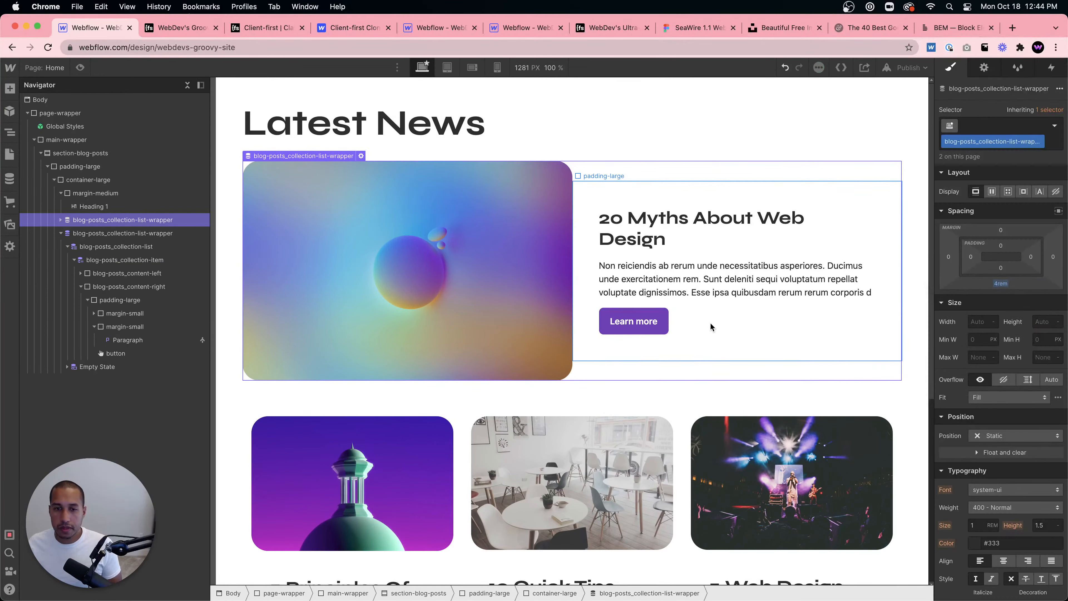
- Review the featured post and card list spacing on the canvas
{"action": "left_click", "coordinate": [689, 351]}
{"action": "scroll", "coordinate": [548, 401], "scroll_direction": "down", "scroll_amount": 5}
{"action": "scroll", "coordinate": [455, 314], "scroll_direction": "up", "scroll_amount": 5}
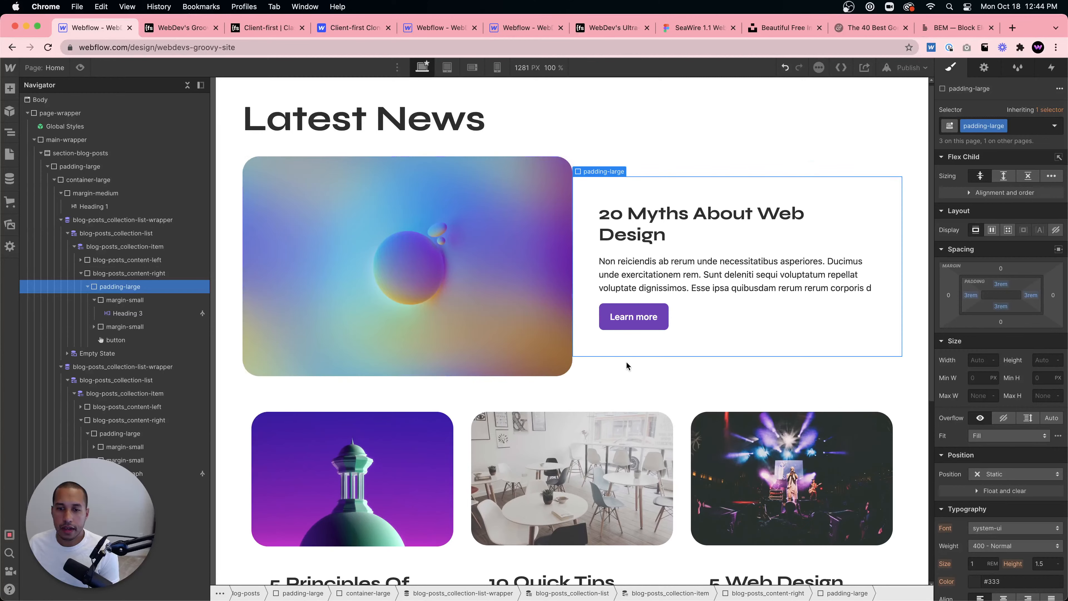
{"action": "scroll", "coordinate": [626, 361], "scroll_direction": "down", "scroll_amount": 5}
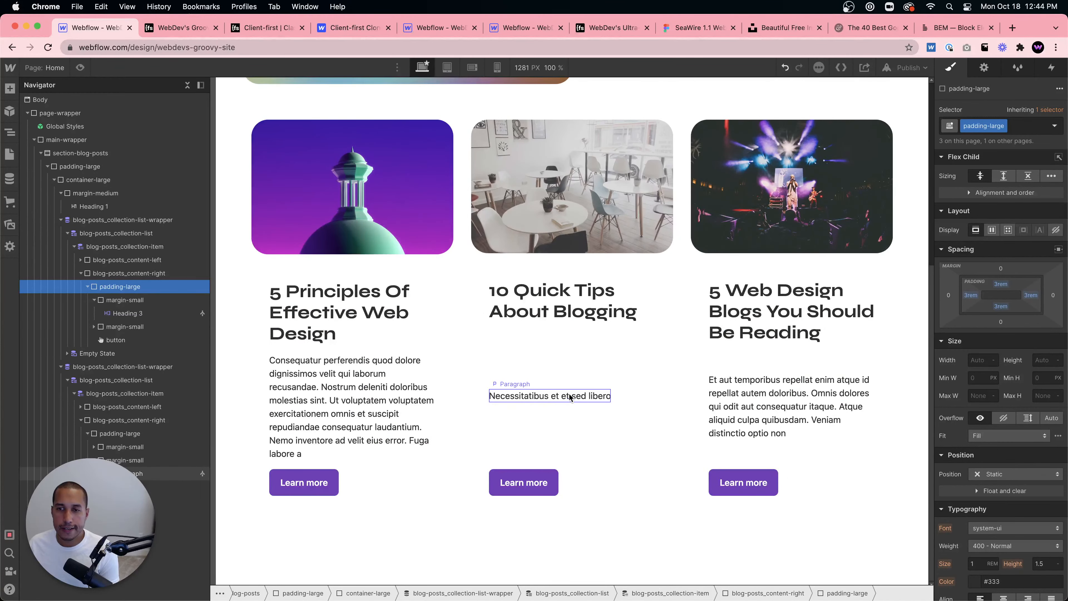
{"action": "left_click", "coordinate": [577, 372]}
{"action": "scroll", "coordinate": [577, 376], "scroll_direction": "up", "scroll_amount": 5}
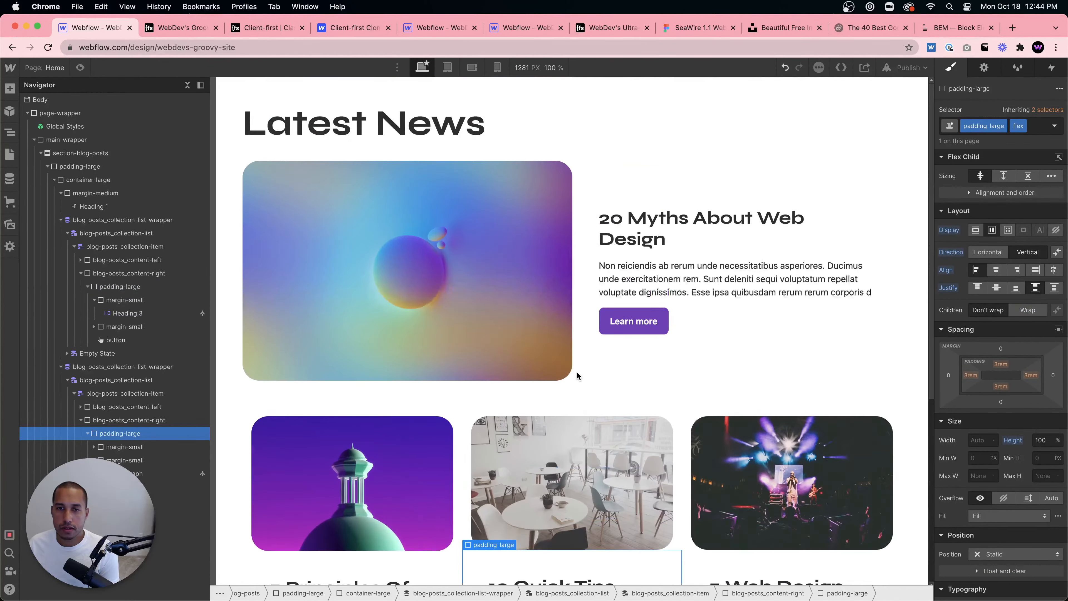
{"action": "left_click", "coordinate": [506, 128]}
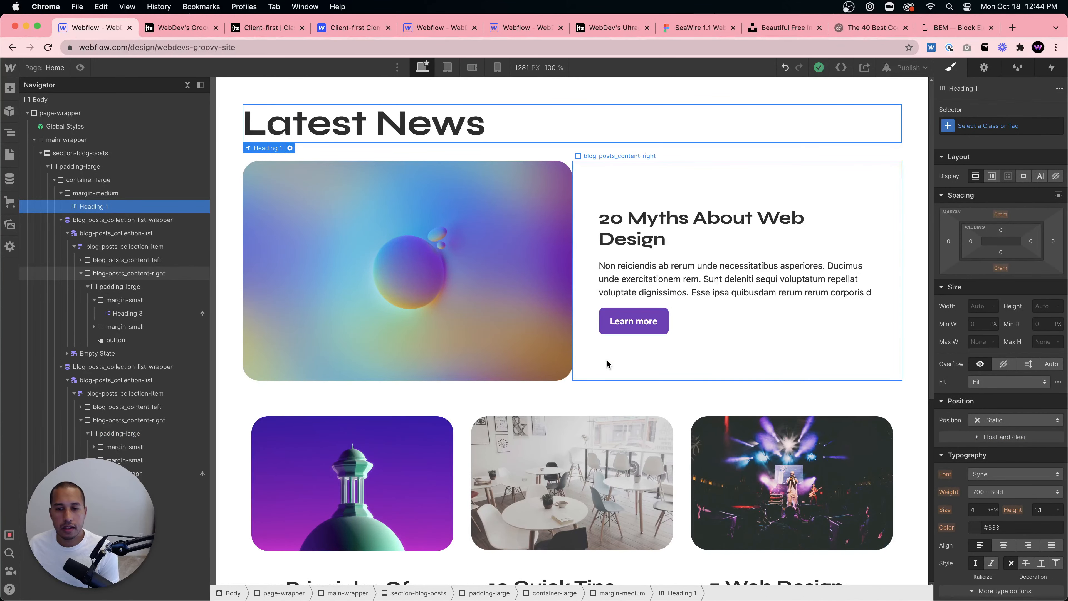
- Remove the margin-bottom combo class from the margin-medium wrapper around the Latest News heading
{"action": "scroll", "coordinate": [607, 364], "scroll_direction": "down", "scroll_amount": 1}
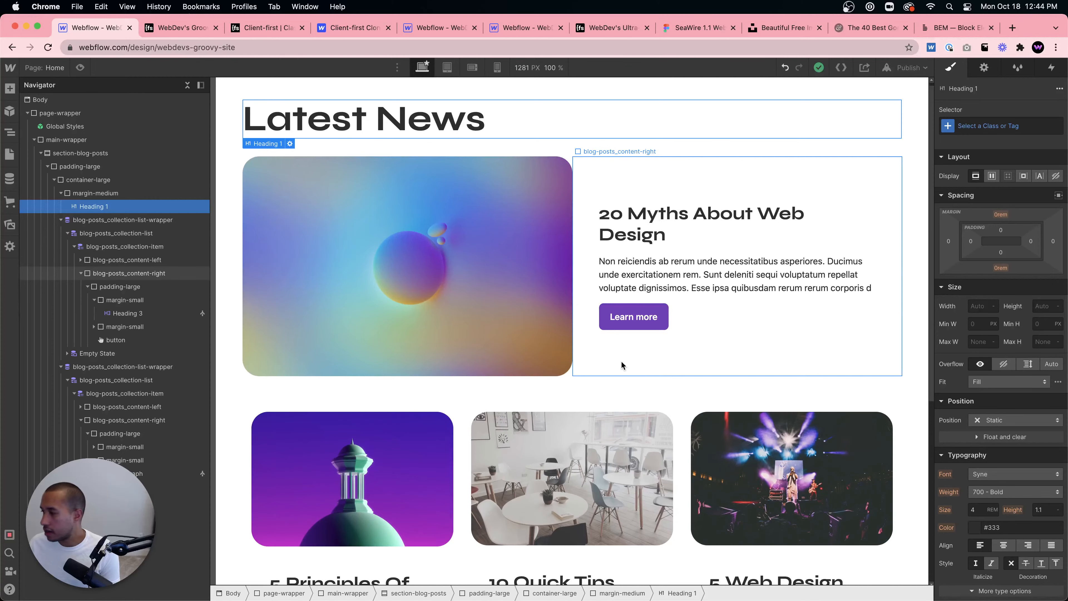
{"action": "scroll", "coordinate": [589, 362], "scroll_direction": "down", "scroll_amount": 1}
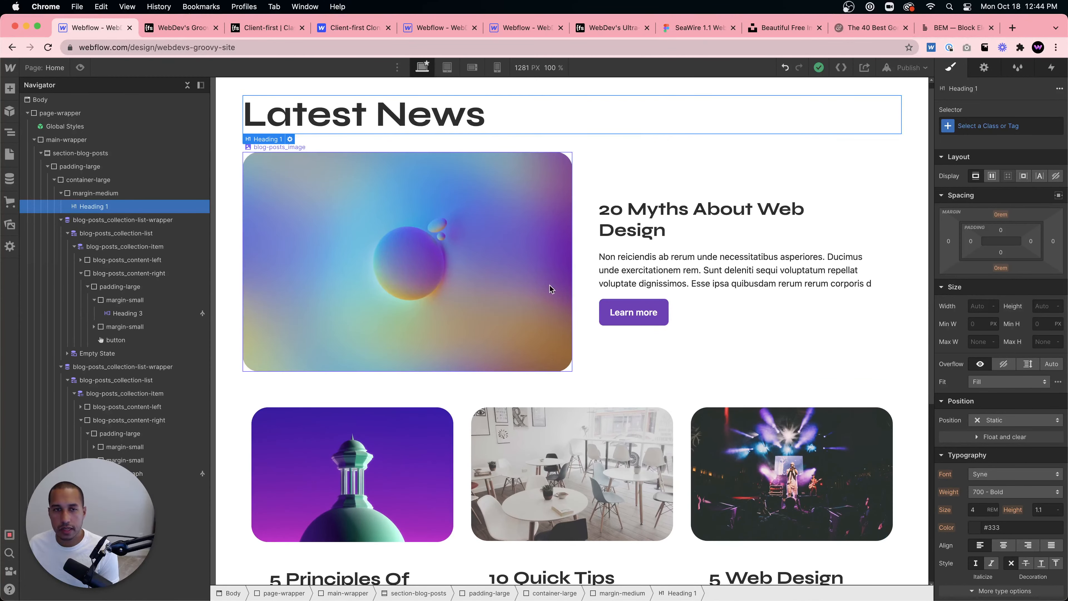
{"action": "left_click", "coordinate": [118, 194]}
{"action": "left_click", "coordinate": [987, 142]}
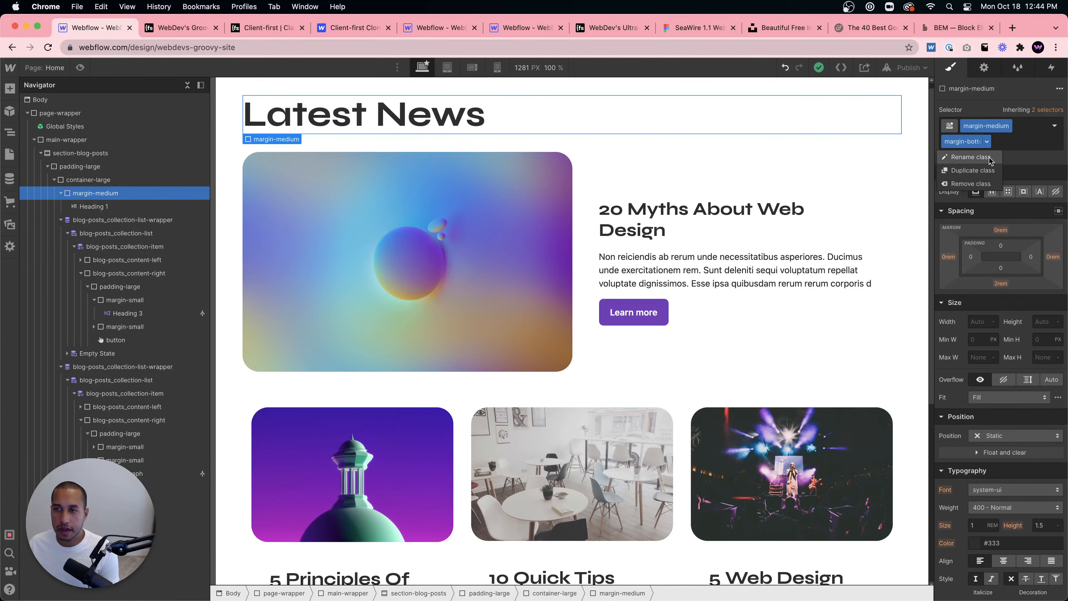
{"action": "left_click", "coordinate": [985, 184]}
- Try applying the margin-custom1 combo class to the margin-medium wrapper instead
{"action": "left_click", "coordinate": [1024, 123]}
{"action": "type", "text": "margin"}
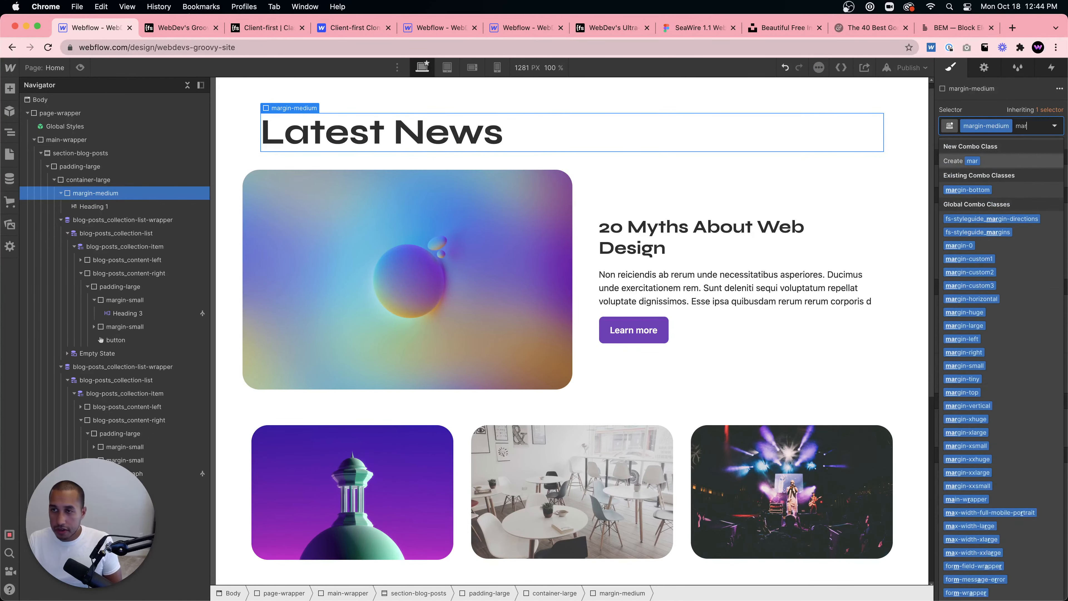
{"action": "left_click", "coordinate": [994, 263]}
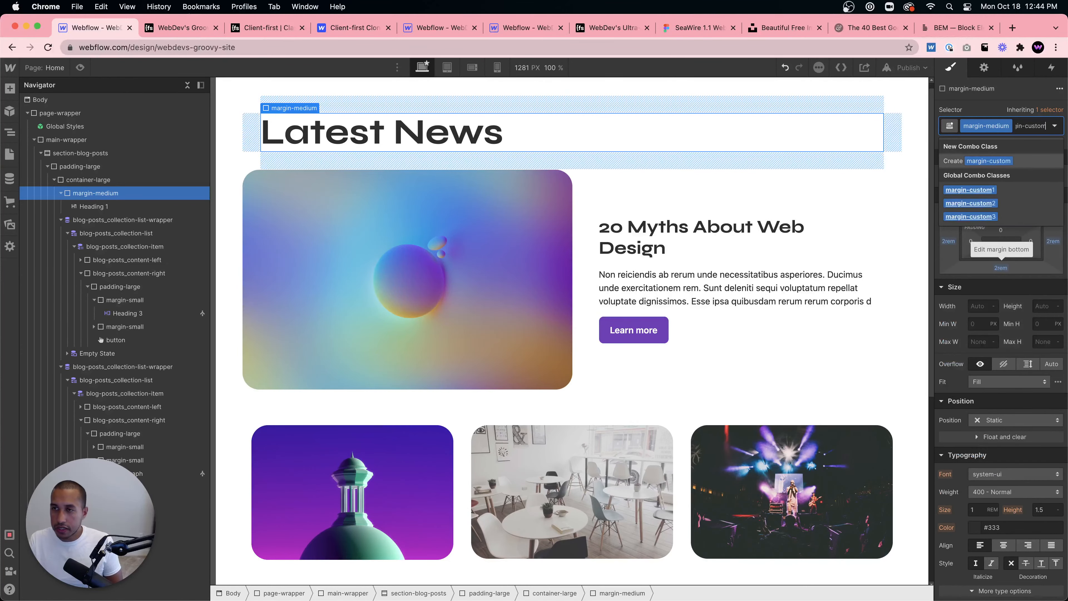
{"action": "key", "text": "Return"}
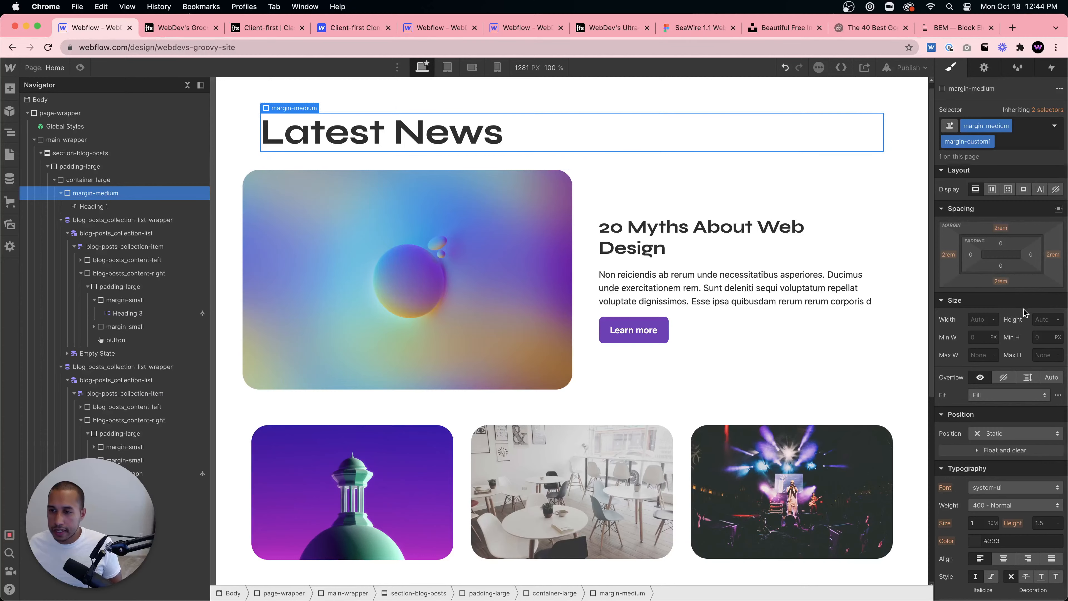
{"action": "scroll", "coordinate": [1027, 277], "scroll_direction": "down", "scroll_amount": 5}
{"action": "scroll", "coordinate": [1020, 267], "scroll_direction": "up", "scroll_amount": 4}
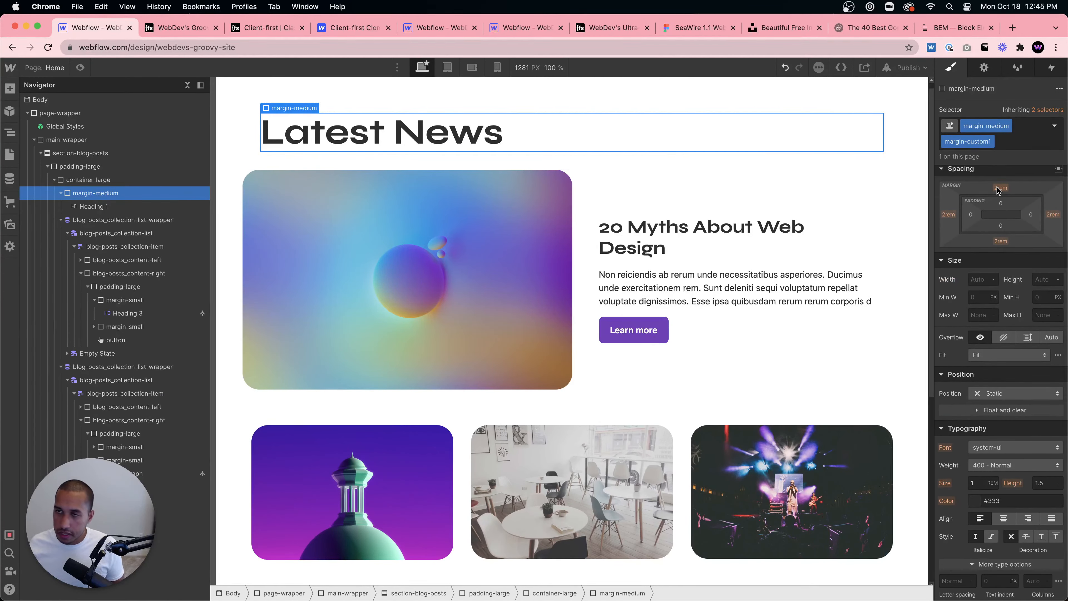
{"action": "left_click", "coordinate": [968, 141]}
{"action": "key", "text": "BackSpace"}
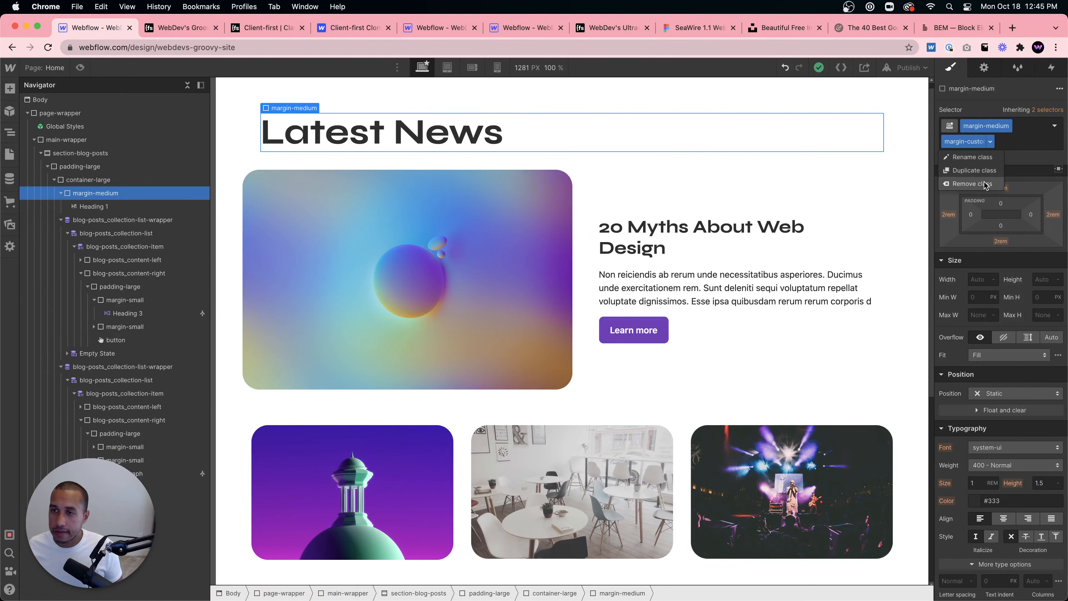
{"action": "left_click", "coordinate": [1019, 127]}
{"action": "type", "text": "margin"}
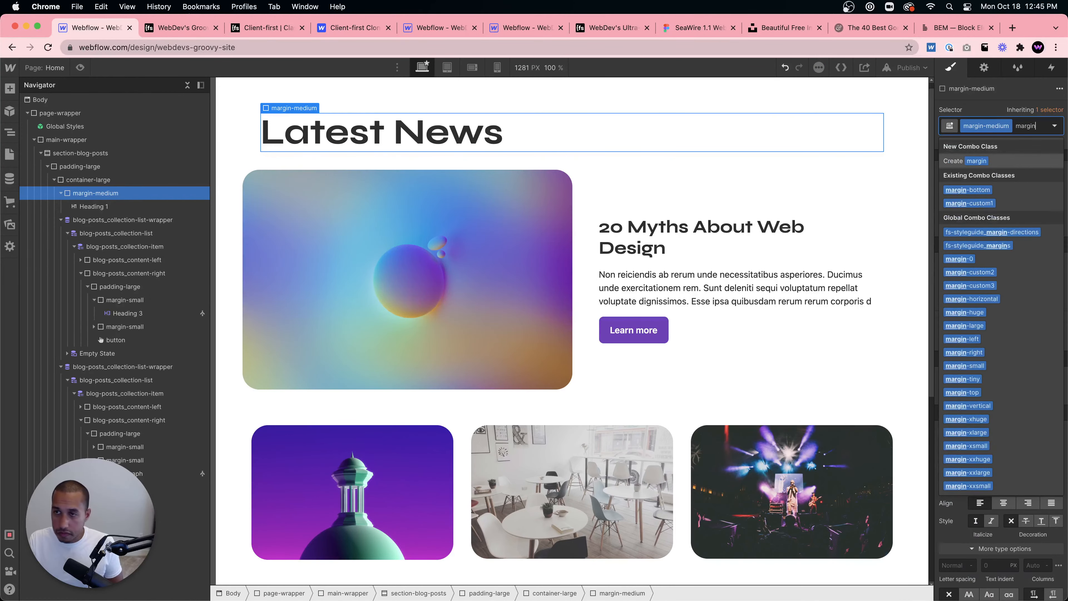
{"action": "type", "text": "-bottom"}
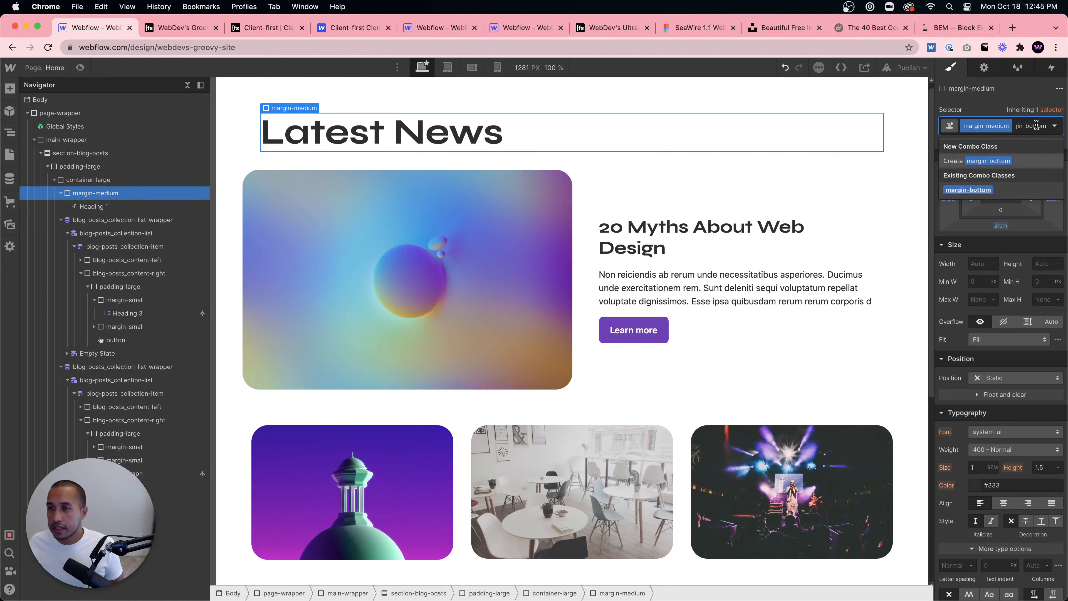
{"action": "type", "text": "custom"}
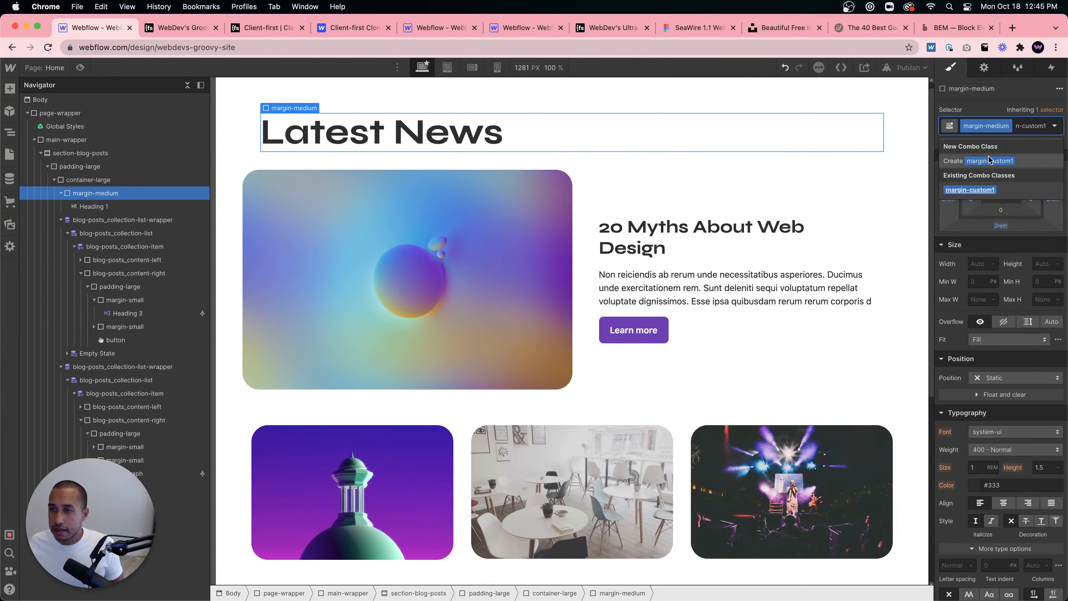
{"action": "left_click", "coordinate": [970, 190]}
- Set the wrapper's top, left and right margins to 0, then undo these margin changes
{"action": "left_click", "coordinate": [1002, 188]}
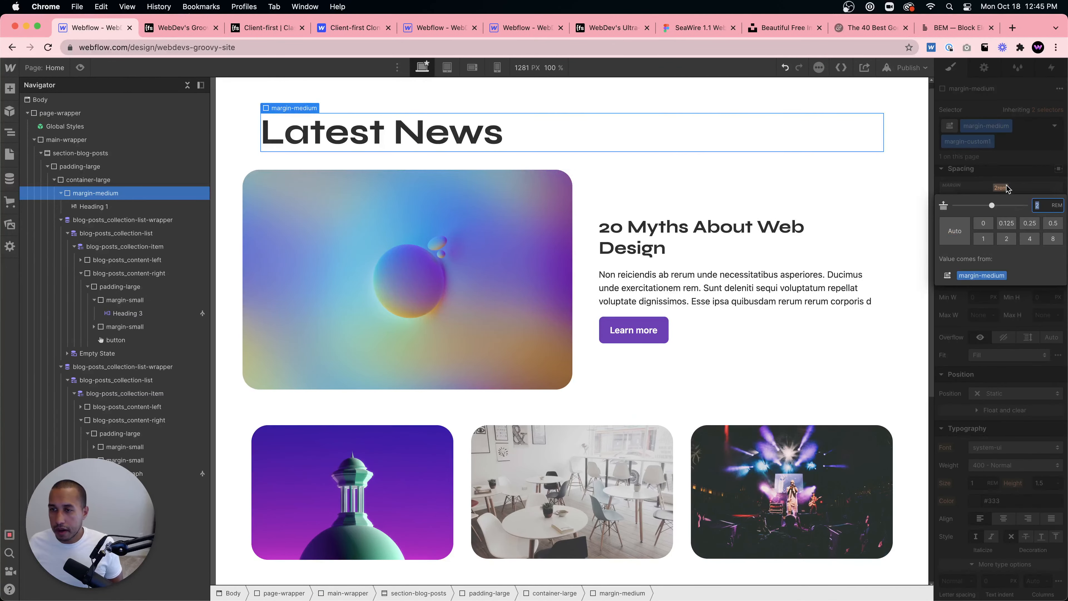
{"action": "type", "text": "0"}
{"action": "key", "text": "Return"}
{"action": "left_click", "coordinate": [948, 214]}
{"action": "type", "text": "0"}
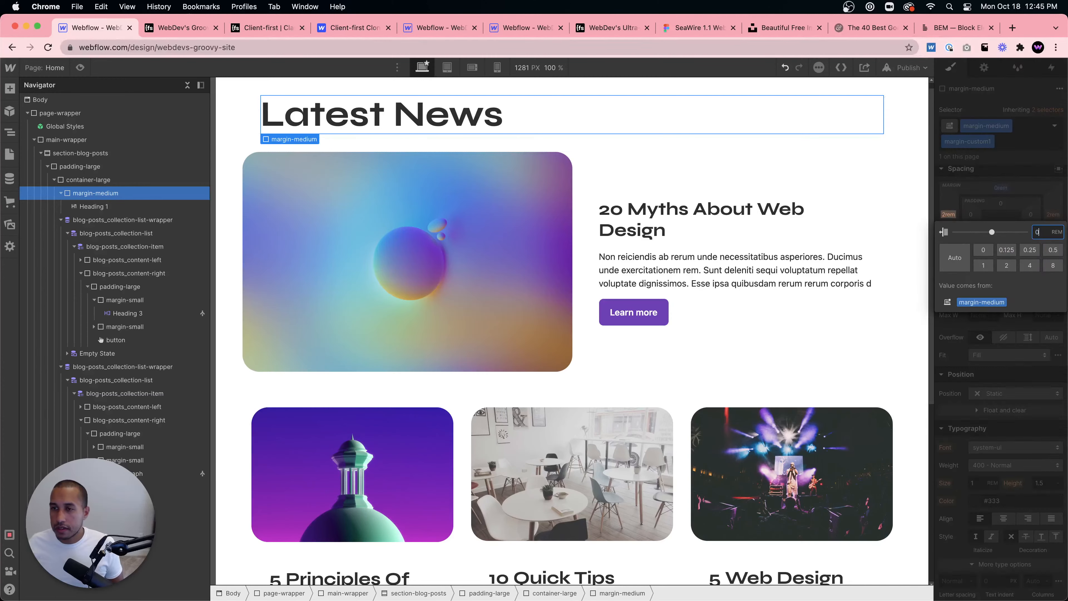
{"action": "key", "text": "Return"}
{"action": "left_click", "coordinate": [1053, 214]}
{"action": "type", "text": "0"}
{"action": "key", "text": "Return"}
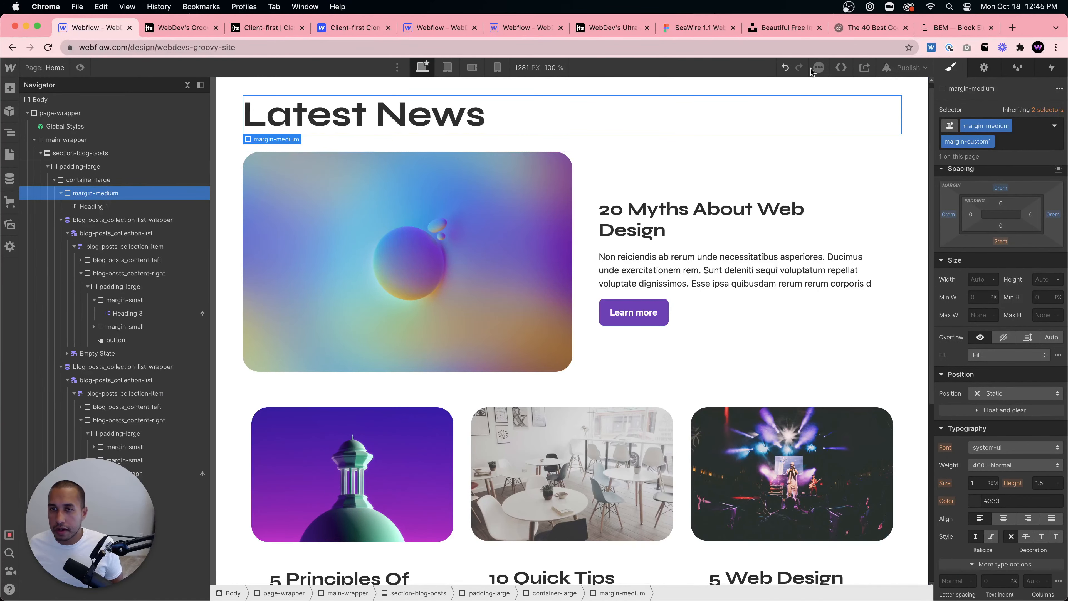
{"action": "key", "text": "super+z"}
{"action": "key", "text": "super+z"}
{"action": "key", "text": "super+z"}
{"action": "key", "text": "super+z"}
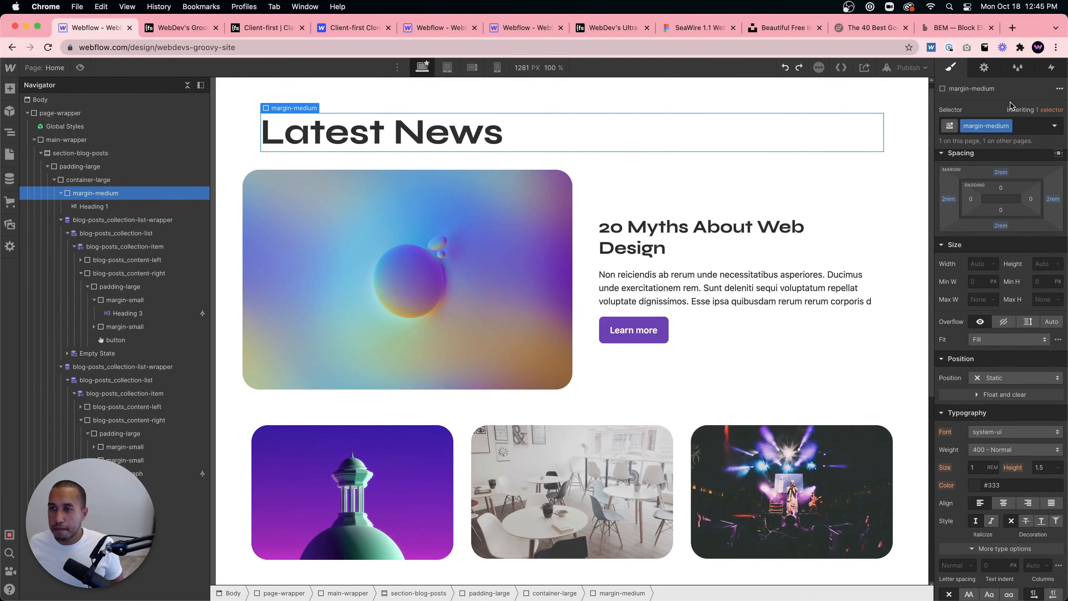
- Add the margin-bottom combo class back to the margin-medium wrapper of the heading
{"action": "left_click", "coordinate": [1031, 132]}
{"action": "type", "text": "margin-bot"}
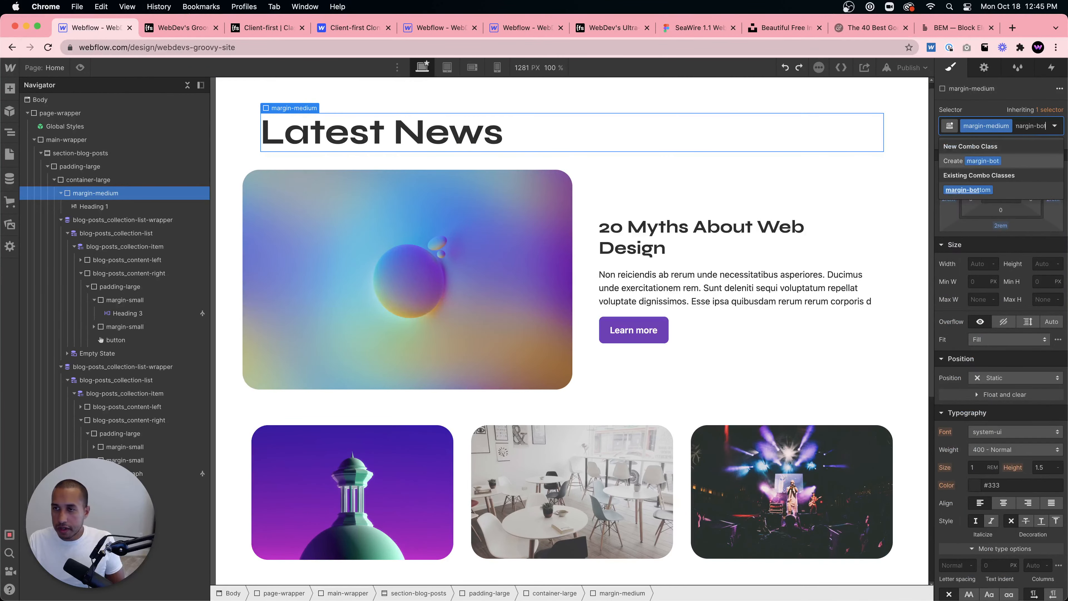
{"action": "key", "text": "Return"}
{"action": "scroll", "coordinate": [696, 180], "scroll_direction": "down", "scroll_amount": 5}
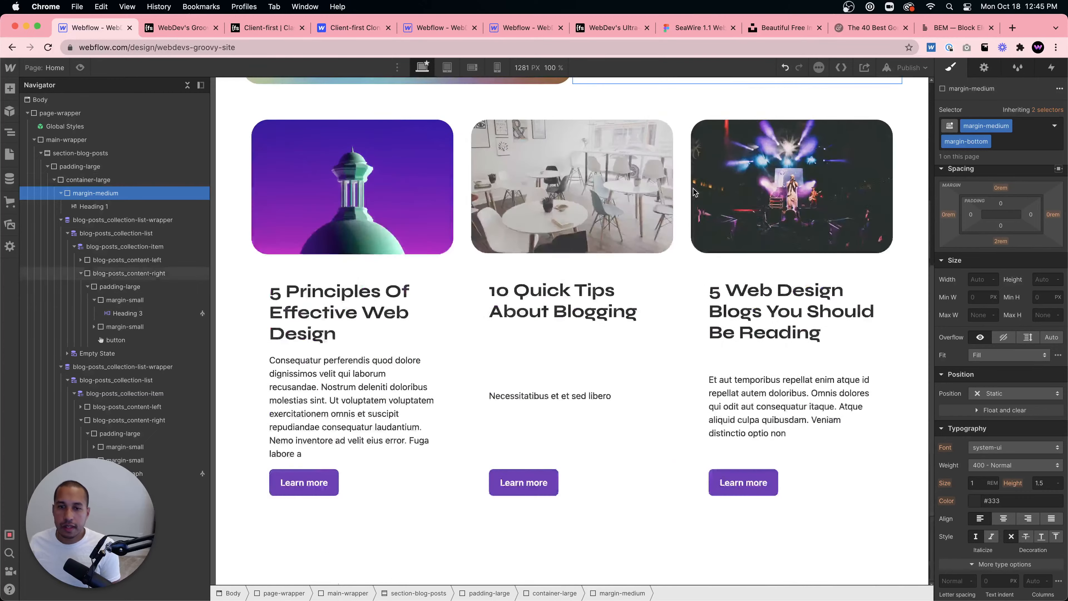
{"action": "scroll", "coordinate": [696, 194], "scroll_direction": "up", "scroll_amount": 5}
- Publish the site to the selected webflow.io domain
{"action": "left_click", "coordinate": [910, 68]}
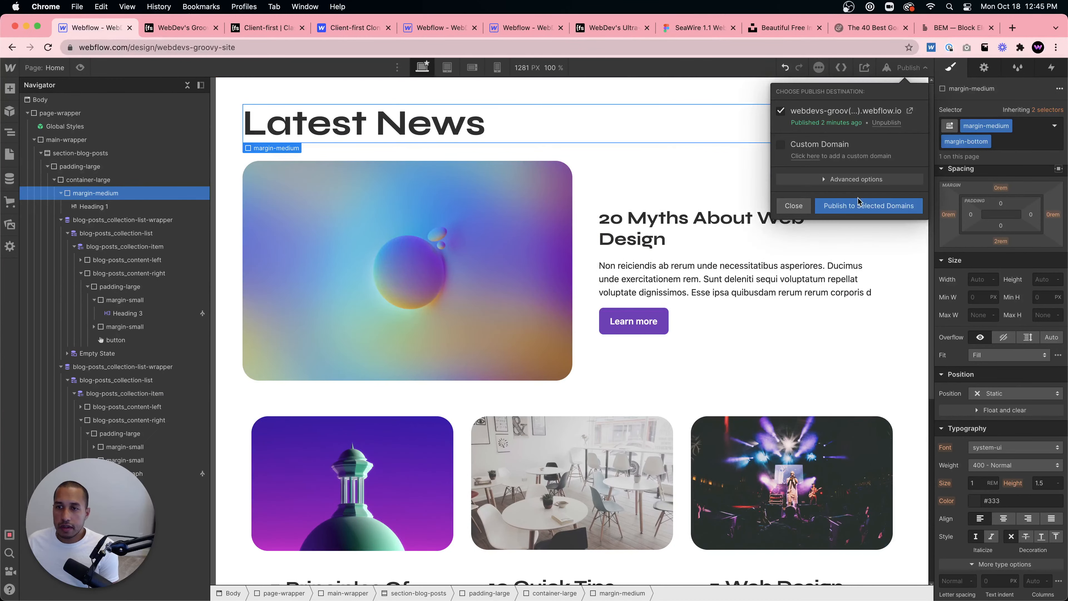
{"action": "left_click", "coordinate": [859, 206]}
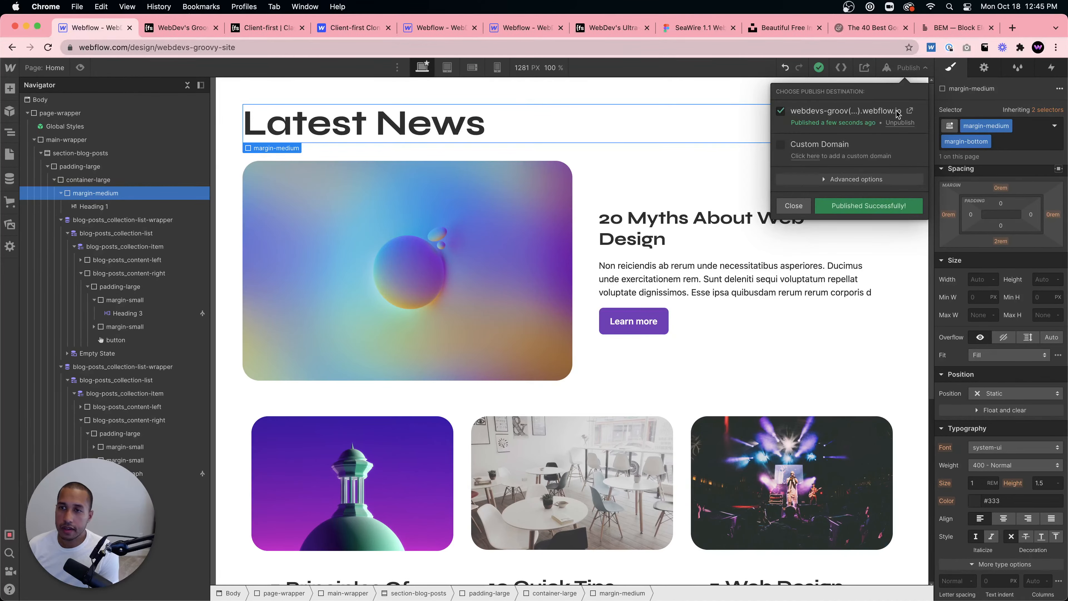
- Open the published site and compare its blog section with the reference Our Latest News site
{"action": "left_click", "coordinate": [910, 113]}
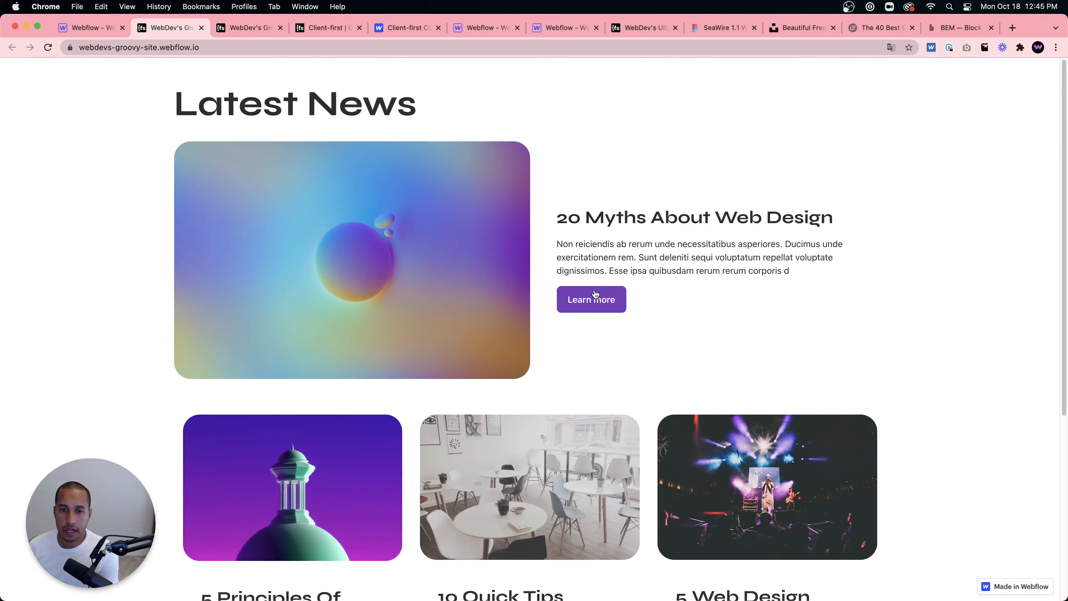
{"action": "scroll", "coordinate": [601, 287], "scroll_direction": "down", "scroll_amount": 3}
{"action": "scroll", "coordinate": [609, 274], "scroll_direction": "up", "scroll_amount": 3}
{"action": "left_click", "coordinate": [329, 35]}
{"action": "left_click", "coordinate": [645, 33]}
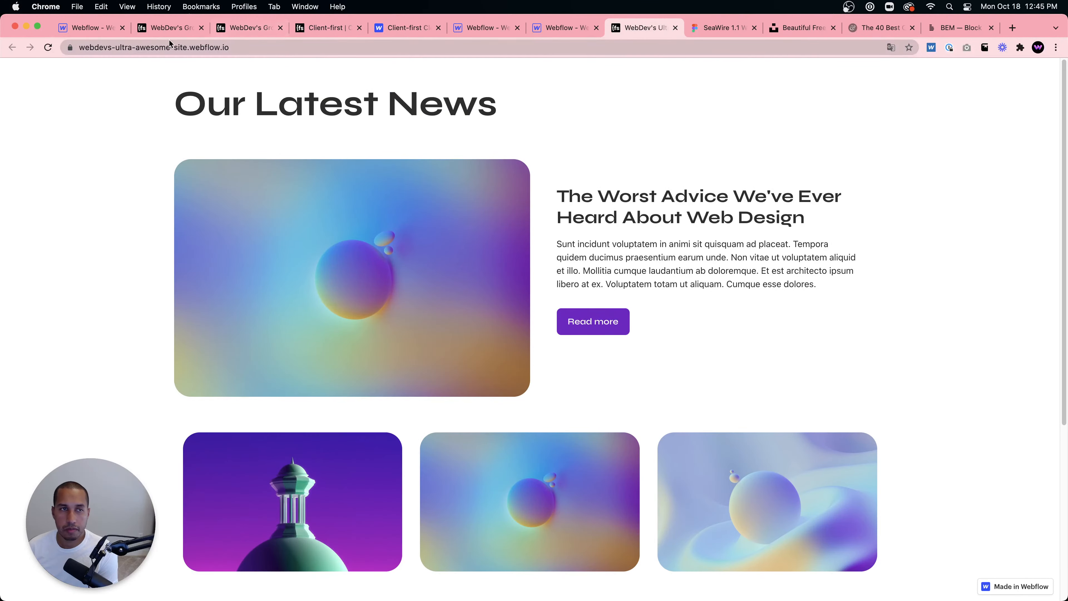
- Back in the Designer, set the featured post button's font to Syne
{"action": "left_click", "coordinate": [90, 28]}
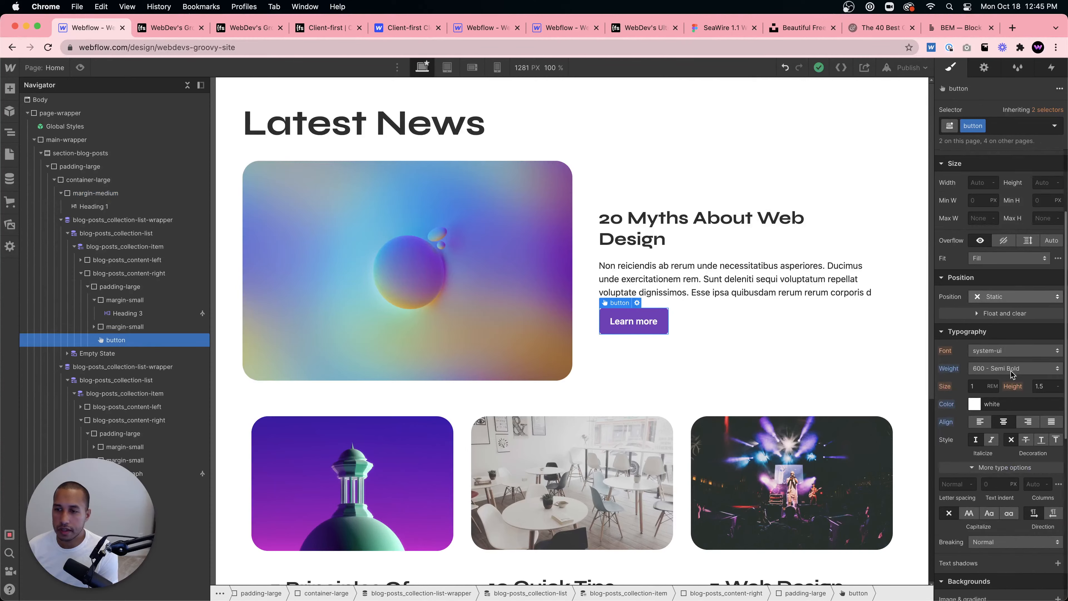
{"action": "scroll", "coordinate": [1013, 374], "scroll_direction": "down", "scroll_amount": 5}
{"action": "left_click", "coordinate": [993, 172]}
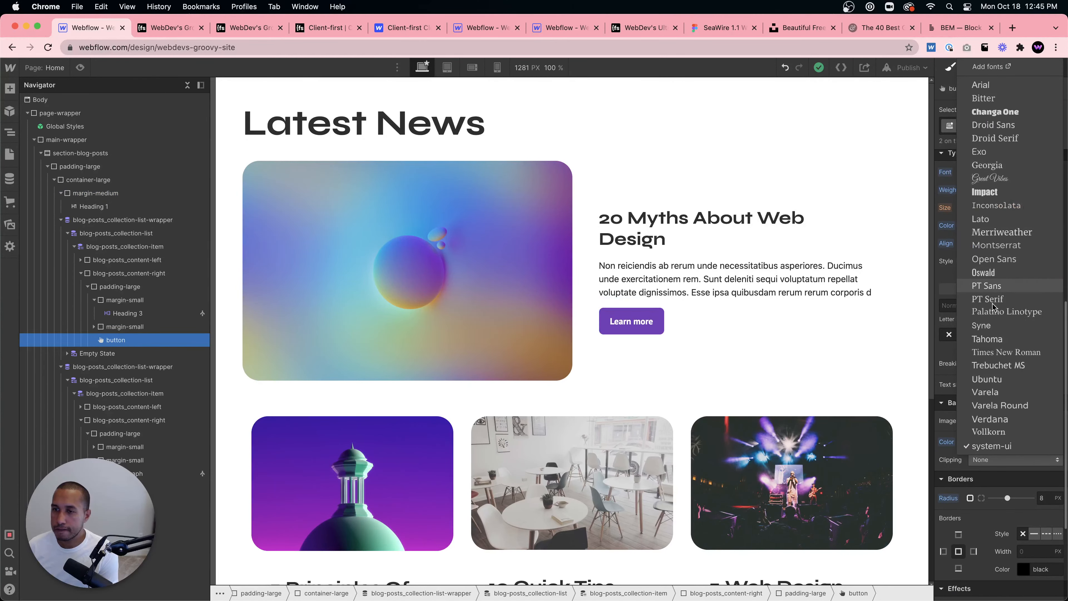
{"action": "left_click", "coordinate": [982, 325]}
{"action": "scroll", "coordinate": [715, 261], "scroll_direction": "down", "scroll_amount": 7}
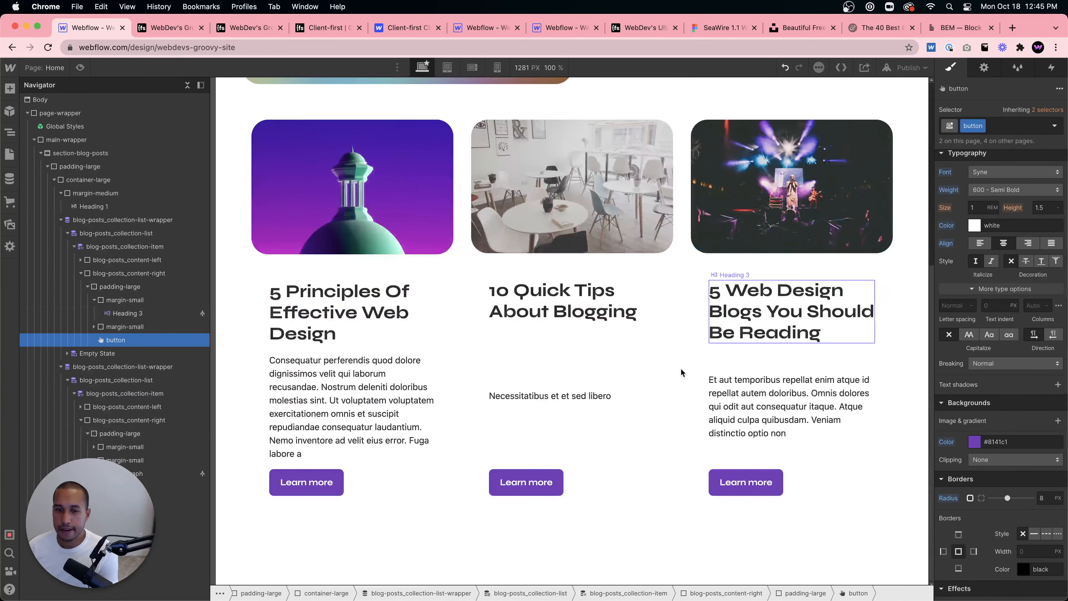
{"action": "scroll", "coordinate": [682, 372], "scroll_direction": "up", "scroll_amount": 7}
- Republish the site to the selected webflow.io domain
{"action": "left_click", "coordinate": [904, 68]}
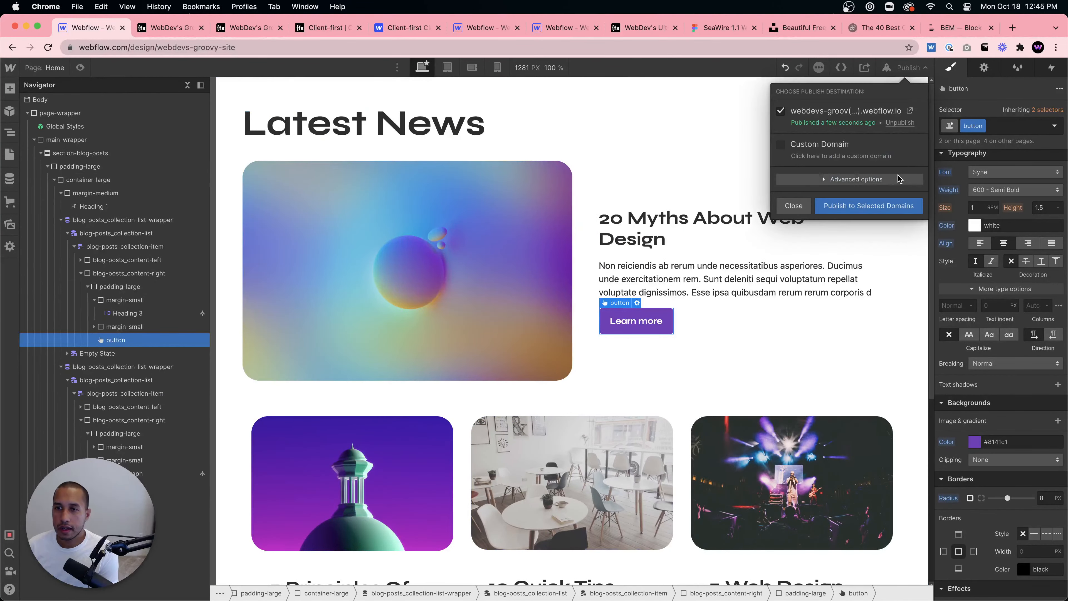
{"action": "left_click", "coordinate": [888, 207]}
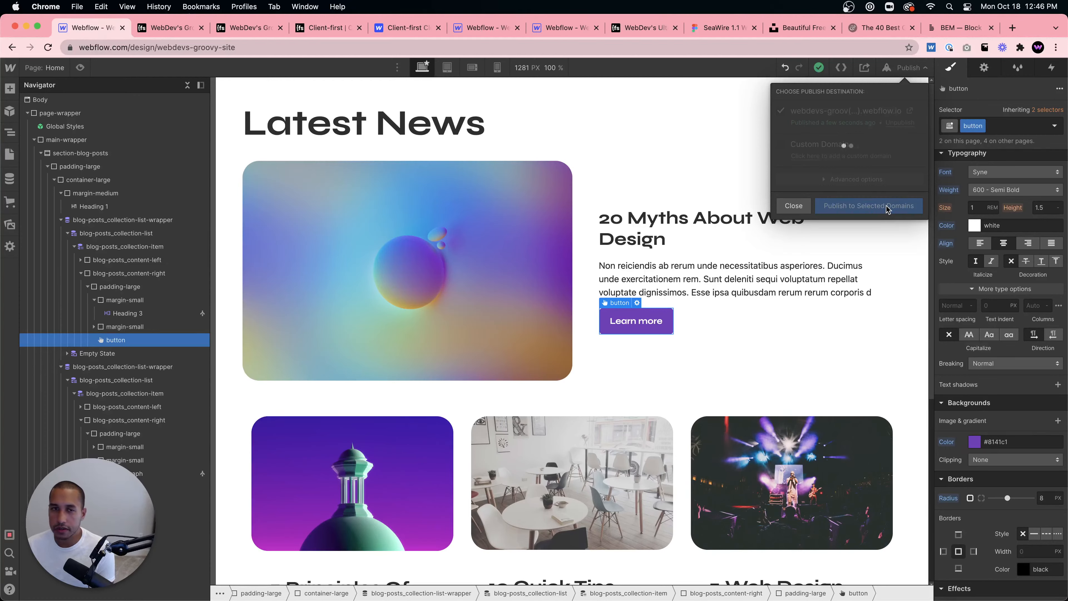
- Open the published webflow.io site and review the updated blog posts section
{"action": "left_click", "coordinate": [909, 110]}
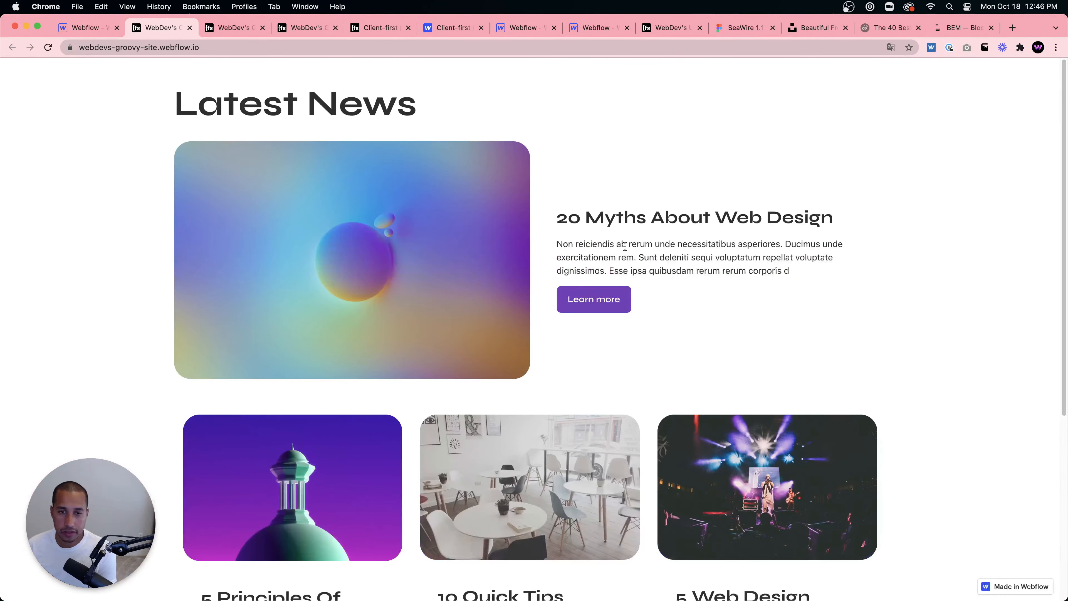
{"action": "scroll", "coordinate": [642, 285], "scroll_direction": "down", "scroll_amount": 7}
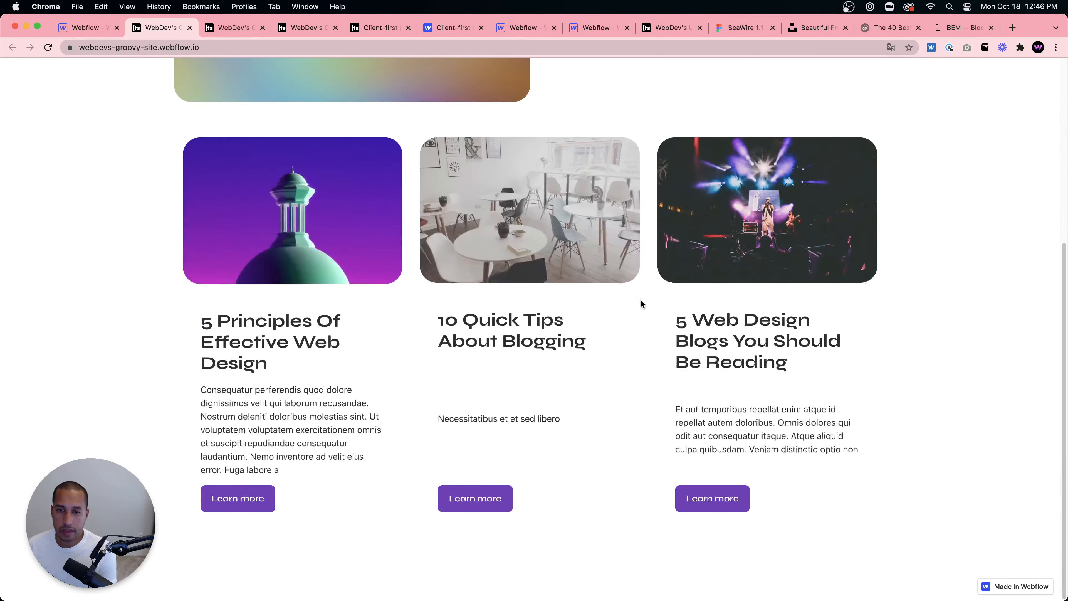
{"action": "scroll", "coordinate": [532, 351], "scroll_direction": "up", "scroll_amount": 7}
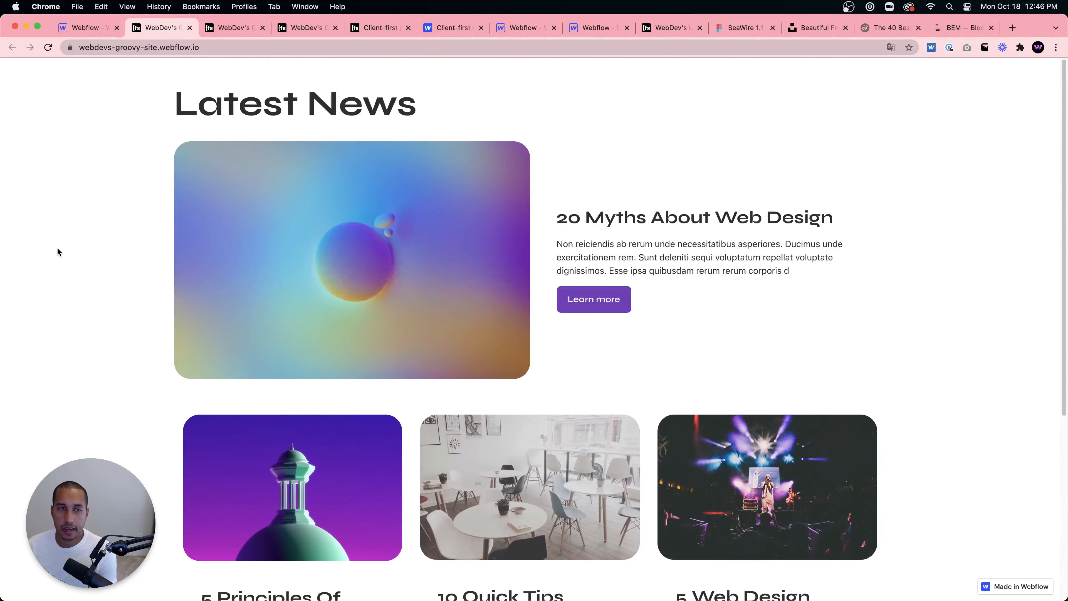
{"action": "left_click_drag", "start_coordinate": [2, 248], "coordinate": [2, 157]}
{"action": "scroll", "coordinate": [513, 285], "scroll_direction": "down", "scroll_amount": 6}
{"action": "scroll", "coordinate": [514, 286], "scroll_direction": "up", "scroll_amount": 6}
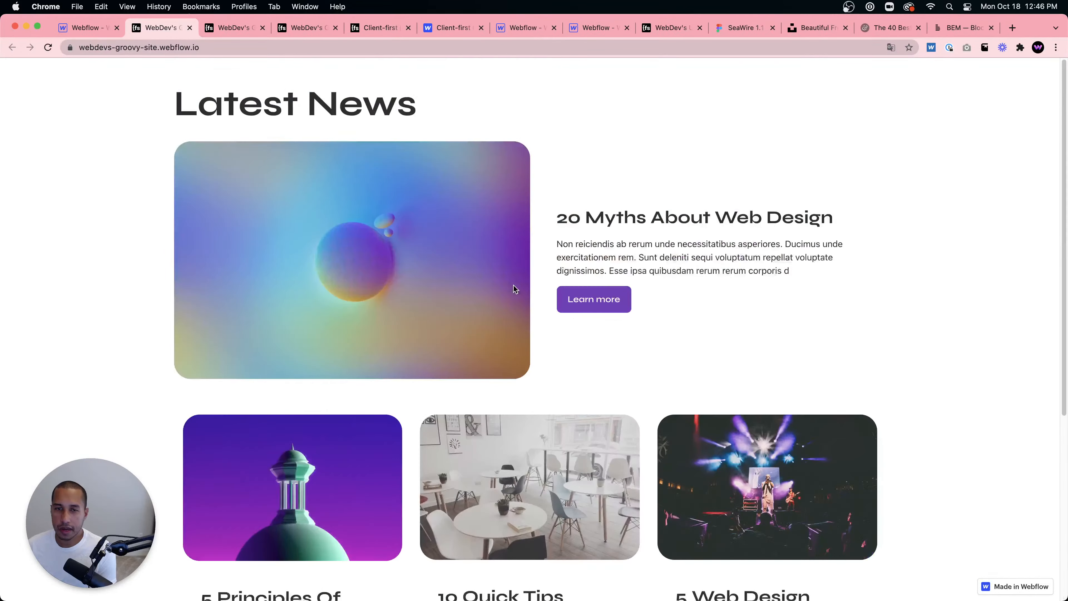
- Return to the Designer and close the publish menu
{"action": "left_click", "coordinate": [85, 33]}
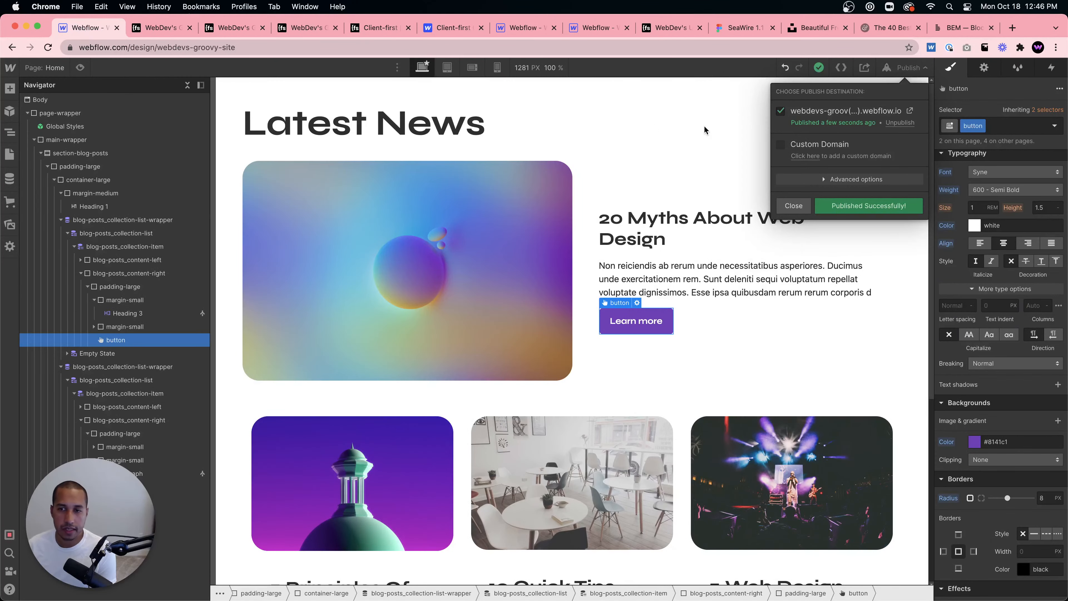
{"action": "left_click", "coordinate": [786, 211]}
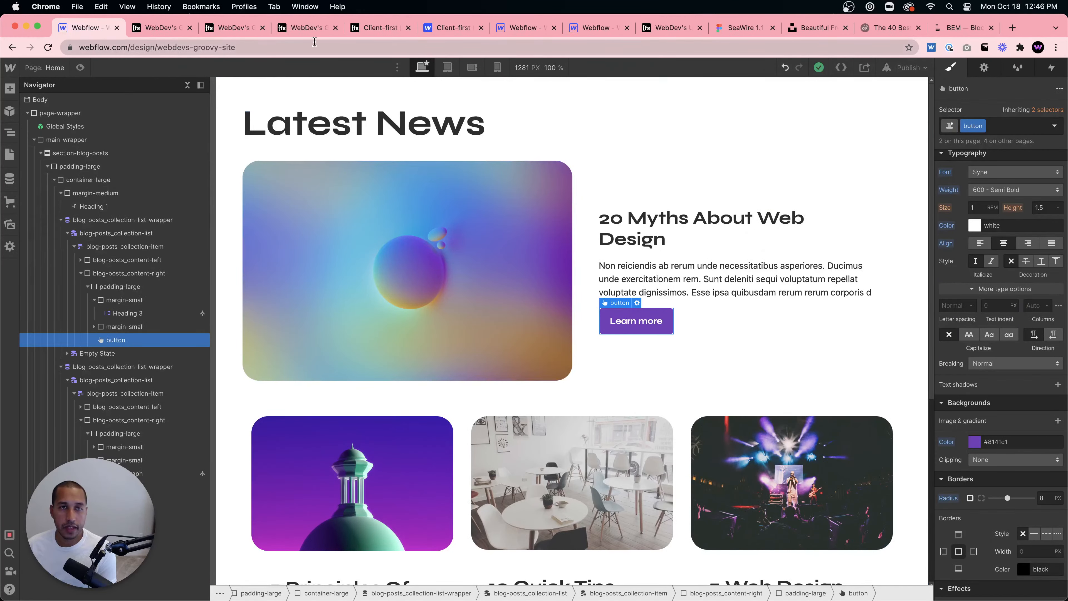
- Open the Client-first documentation and read the typography heading classes
{"action": "left_click", "coordinate": [177, 32]}
{"action": "left_click", "coordinate": [234, 28]}
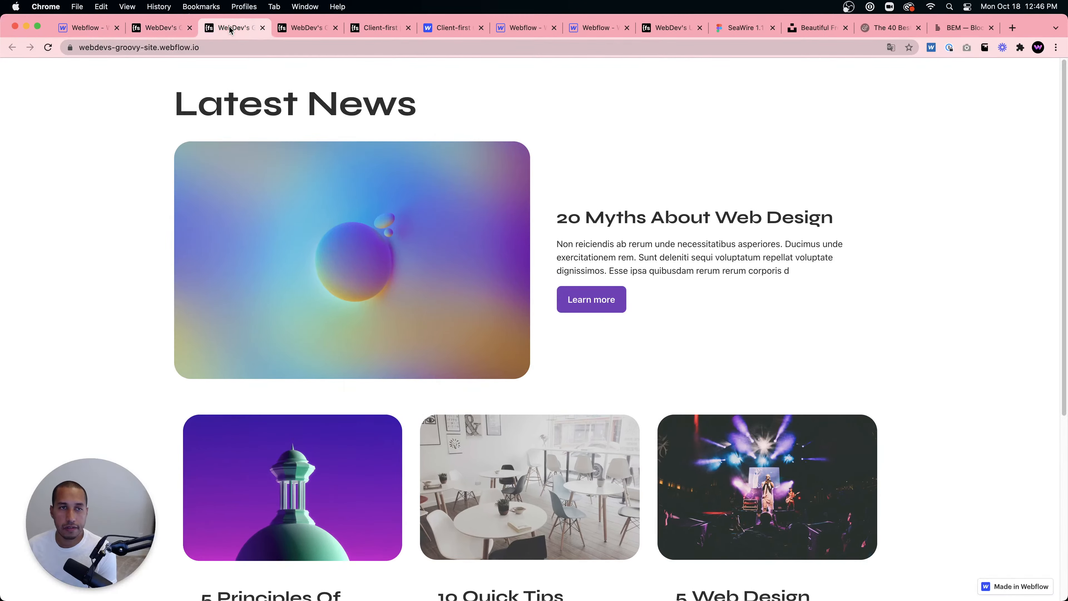
{"action": "left_click", "coordinate": [307, 29]}
{"action": "left_click", "coordinate": [370, 30]}
{"action": "scroll", "coordinate": [360, 280], "scroll_direction": "up", "scroll_amount": 10}
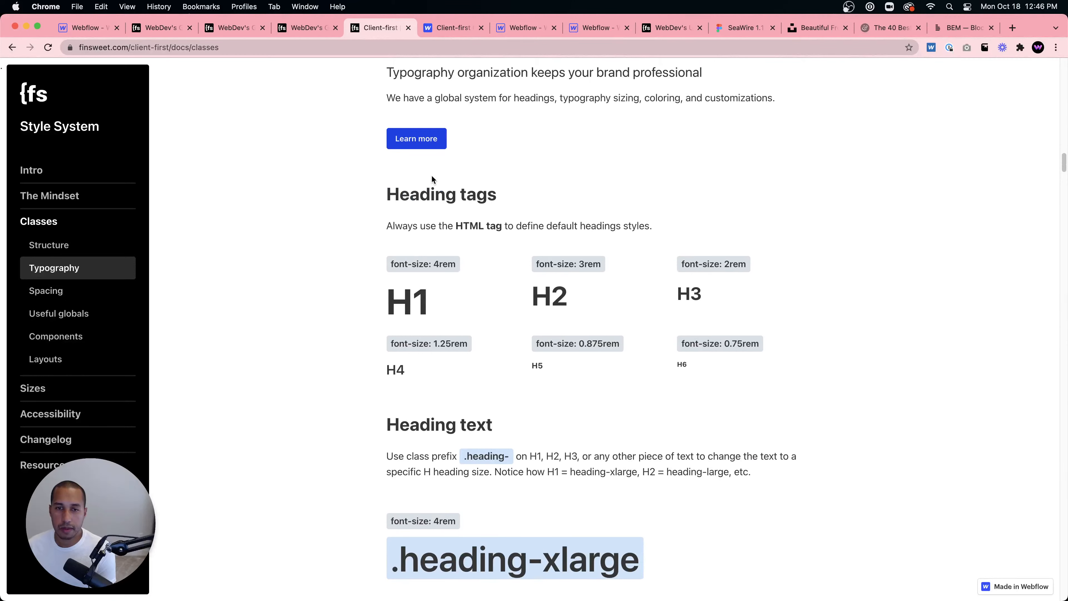
{"action": "scroll", "coordinate": [463, 219], "scroll_direction": "up", "scroll_amount": 5}
{"action": "scroll", "coordinate": [502, 348], "scroll_direction": "down", "scroll_amount": 14}
{"action": "scroll", "coordinate": [502, 348], "scroll_direction": "down", "scroll_amount": 9}
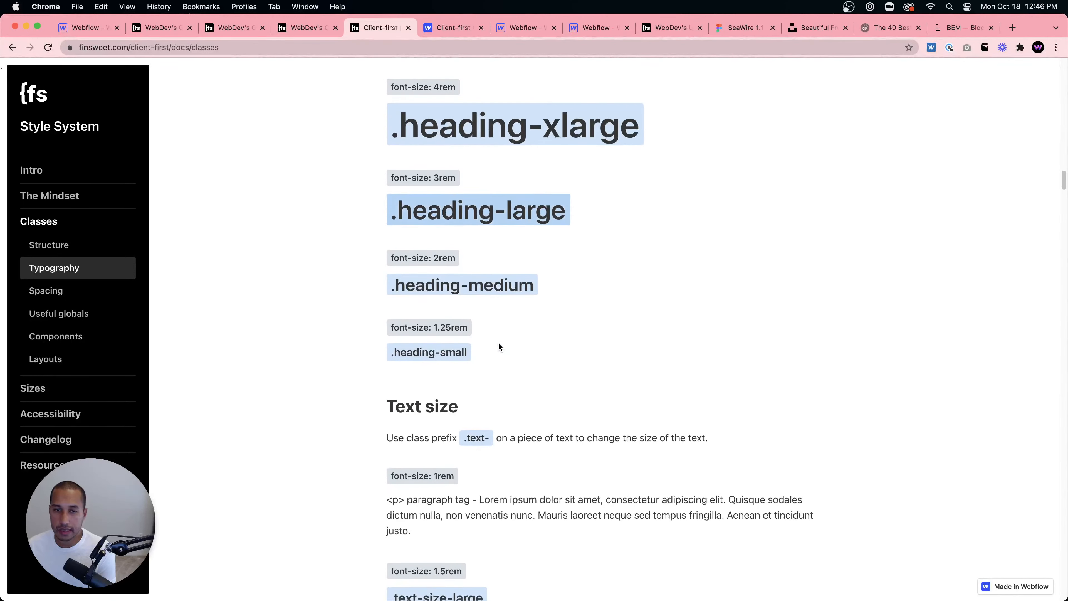
- Scroll through the Client-first classes documentation covering text sizes, spacing, useful globals and background colors
{"action": "scroll", "coordinate": [507, 322], "scroll_direction": "down", "scroll_amount": 15}
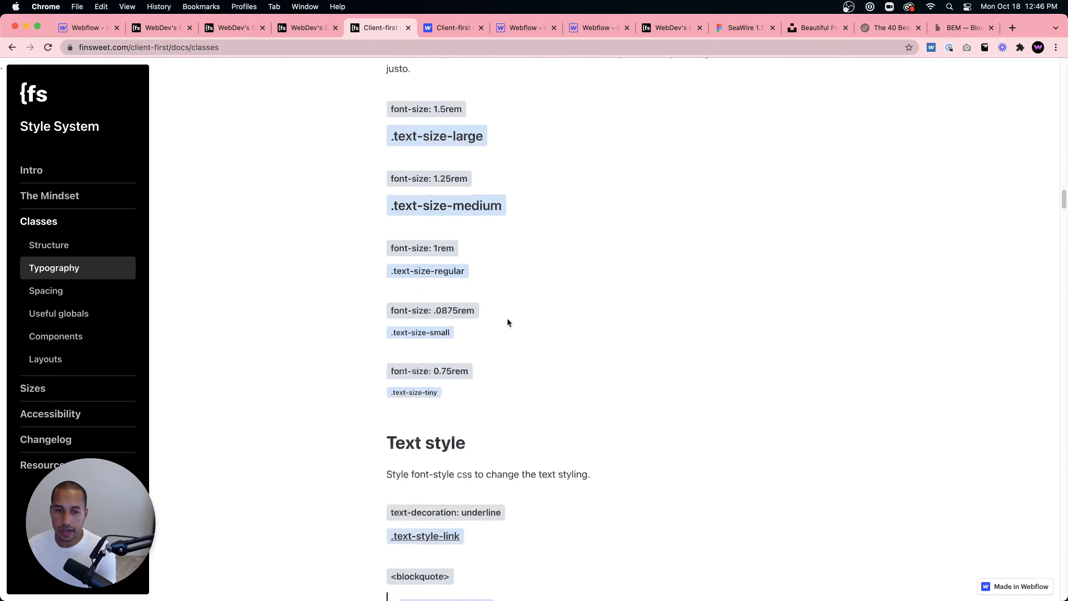
{"action": "scroll", "coordinate": [508, 322], "scroll_direction": "down", "scroll_amount": 20}
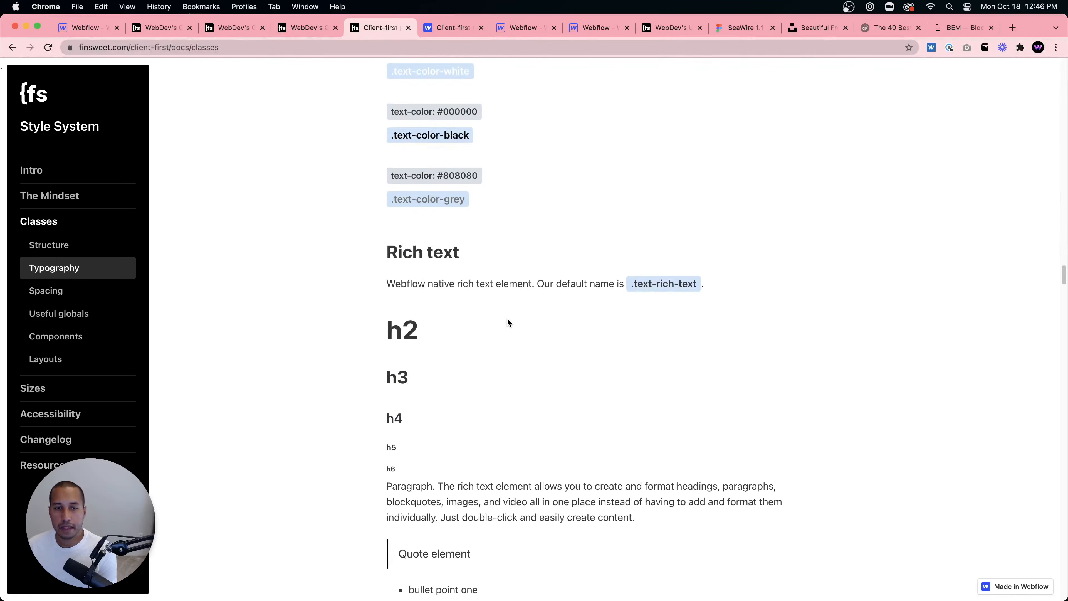
{"action": "scroll", "coordinate": [507, 323], "scroll_direction": "down", "scroll_amount": 20}
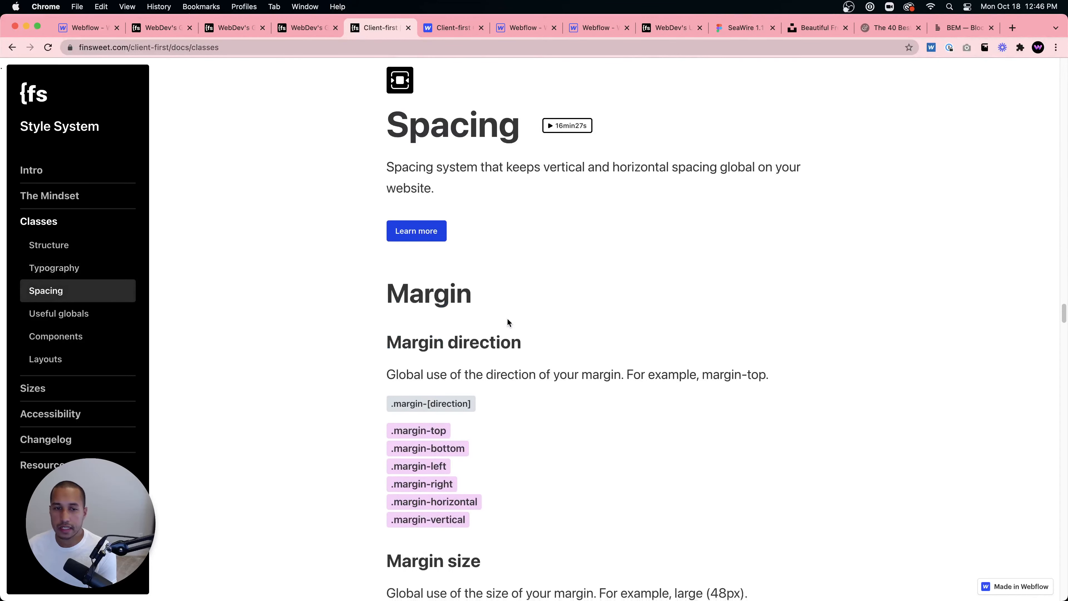
{"action": "scroll", "coordinate": [477, 302], "scroll_direction": "down", "scroll_amount": 15}
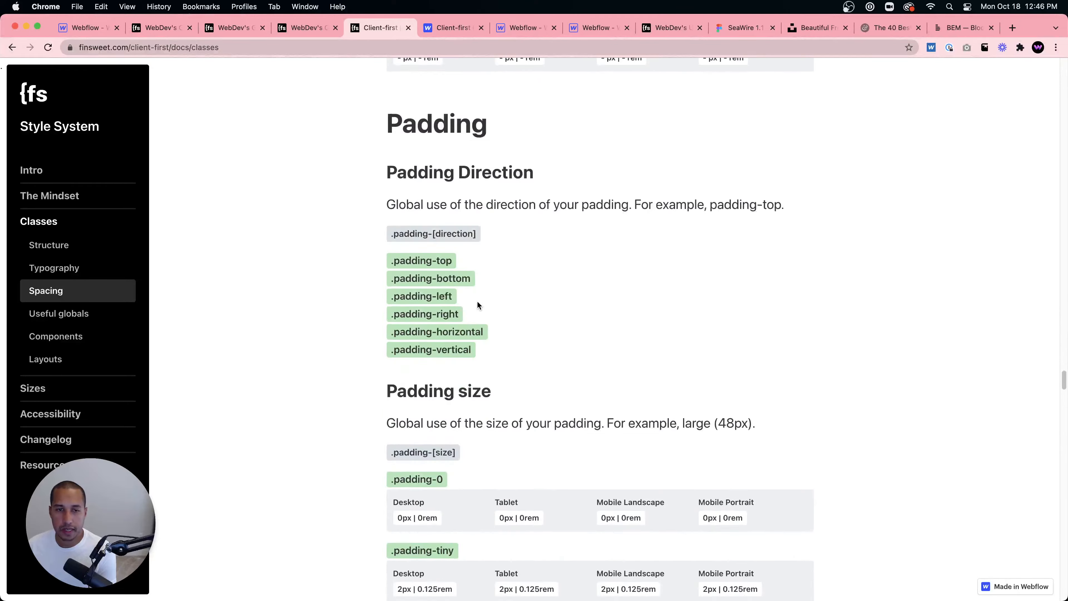
{"action": "scroll", "coordinate": [477, 303], "scroll_direction": "down", "scroll_amount": 20}
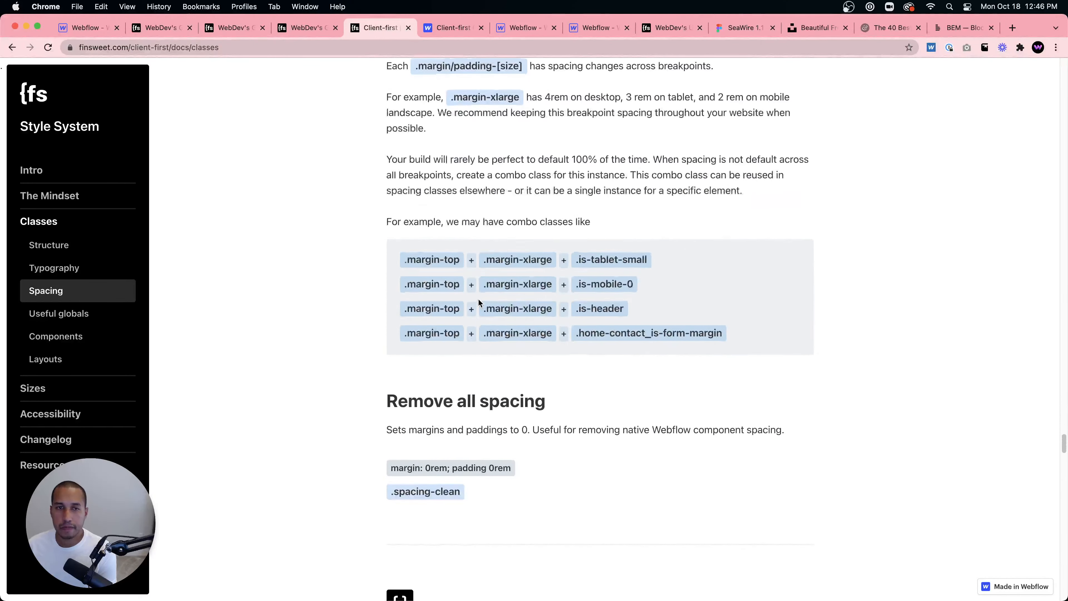
{"action": "scroll", "coordinate": [477, 304], "scroll_direction": "up", "scroll_amount": 2}
{"action": "scroll", "coordinate": [568, 298], "scroll_direction": "down", "scroll_amount": 20}
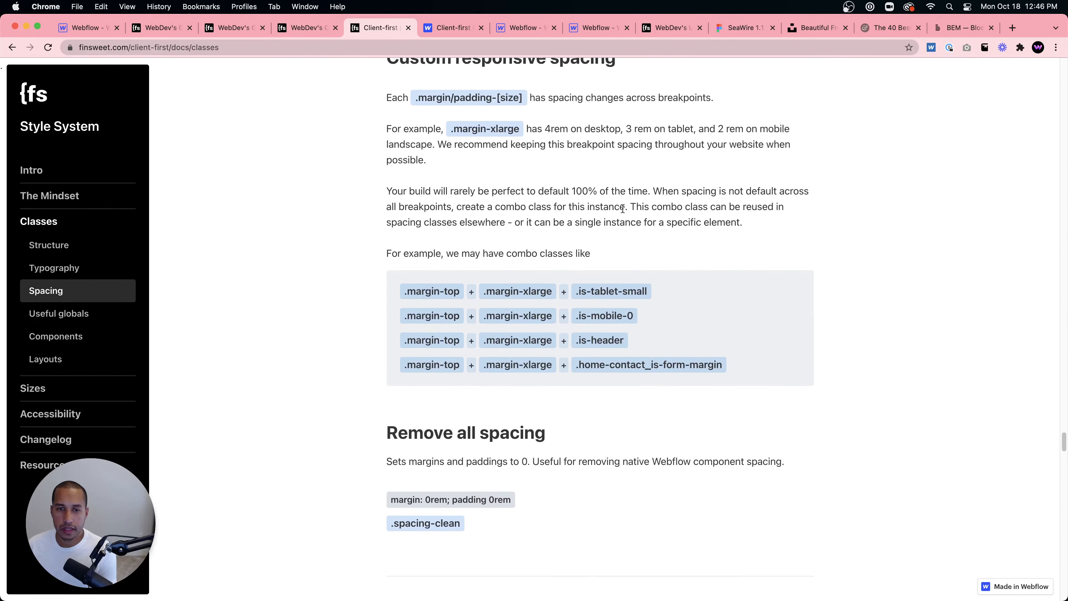
{"action": "scroll", "coordinate": [568, 298], "scroll_direction": "down", "scroll_amount": 2}
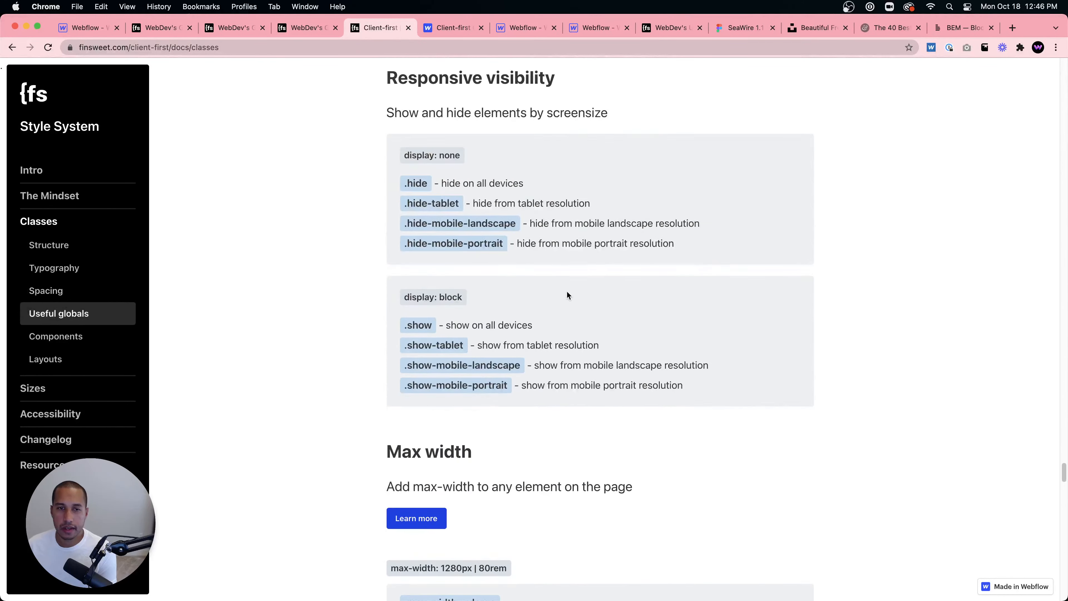
{"action": "scroll", "coordinate": [522, 286], "scroll_direction": "down", "scroll_amount": 18}
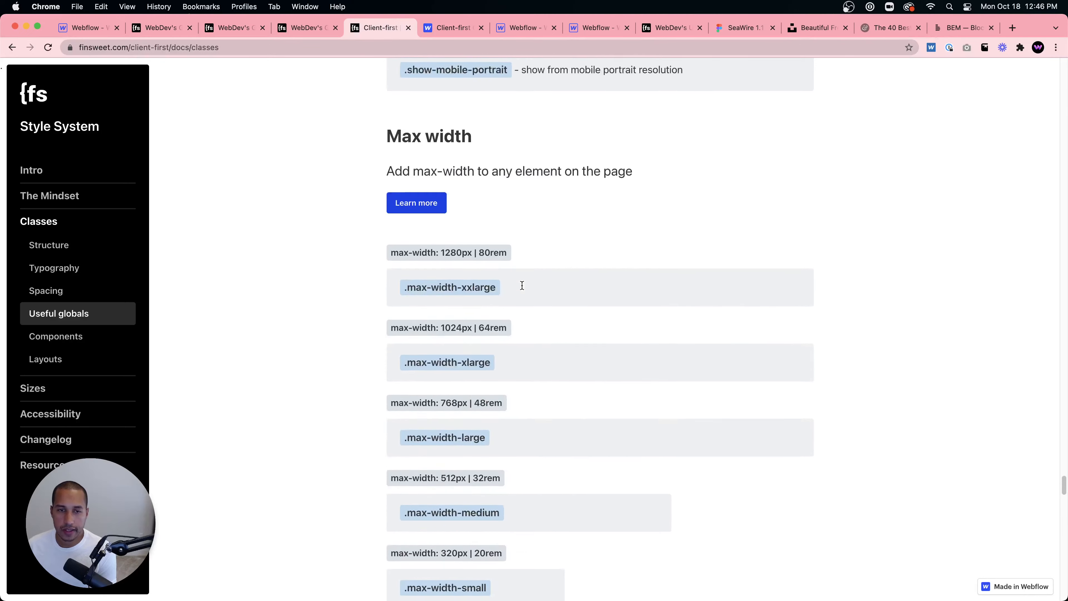
{"action": "scroll", "coordinate": [522, 286], "scroll_direction": "down", "scroll_amount": 8}
{"action": "scroll", "coordinate": [523, 287], "scroll_direction": "up", "scroll_amount": 10}
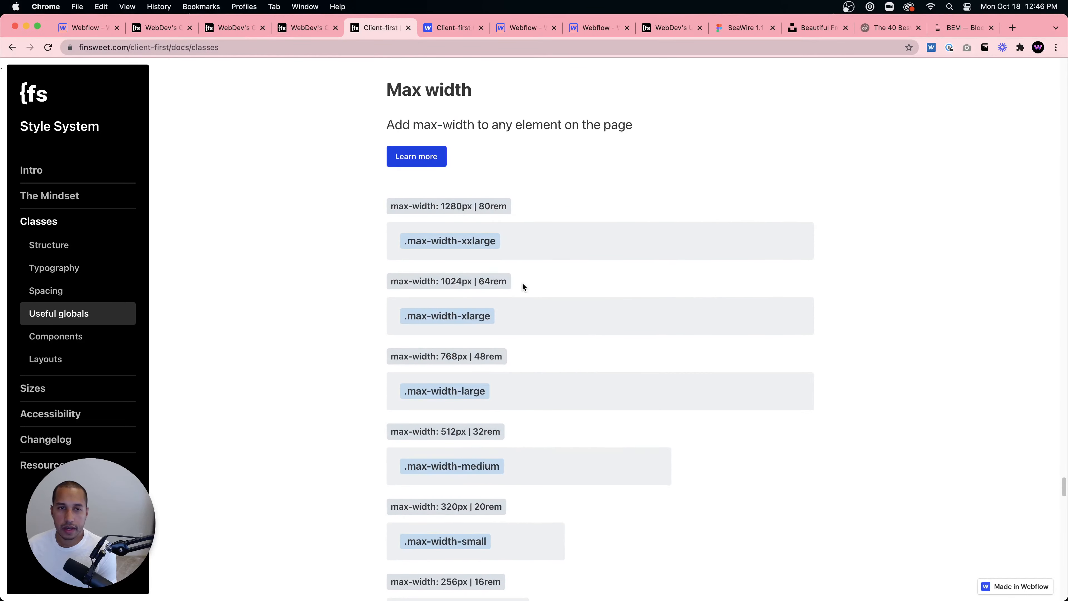
{"action": "scroll", "coordinate": [523, 287], "scroll_direction": "down", "scroll_amount": 4}
{"action": "scroll", "coordinate": [502, 281], "scroll_direction": "up", "scroll_amount": 4}
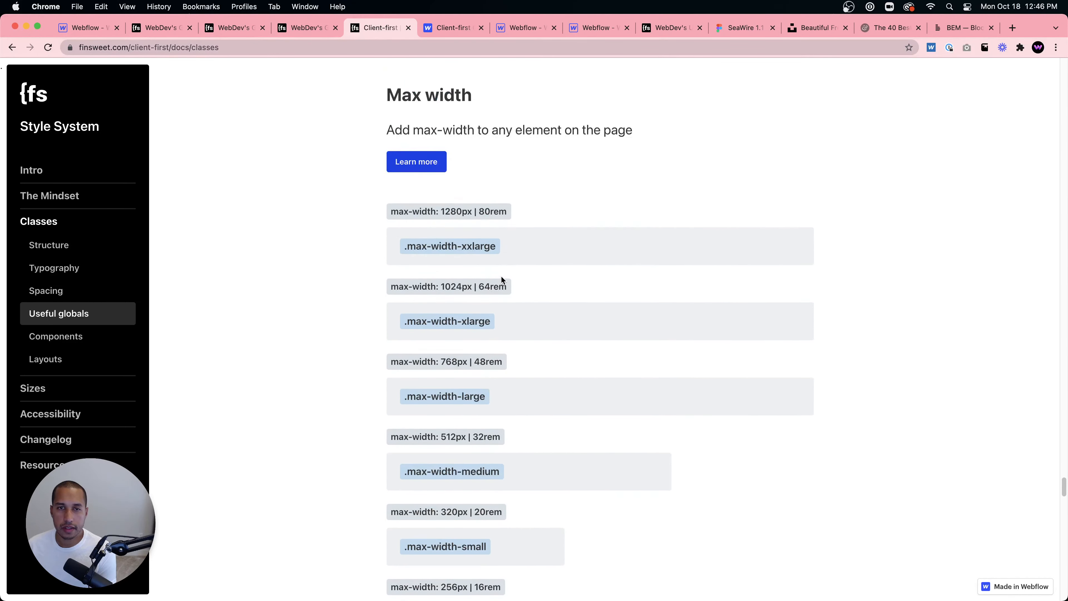
{"action": "scroll", "coordinate": [502, 281], "scroll_direction": "down", "scroll_amount": 20}
{"action": "scroll", "coordinate": [502, 279], "scroll_direction": "down", "scroll_amount": 20}
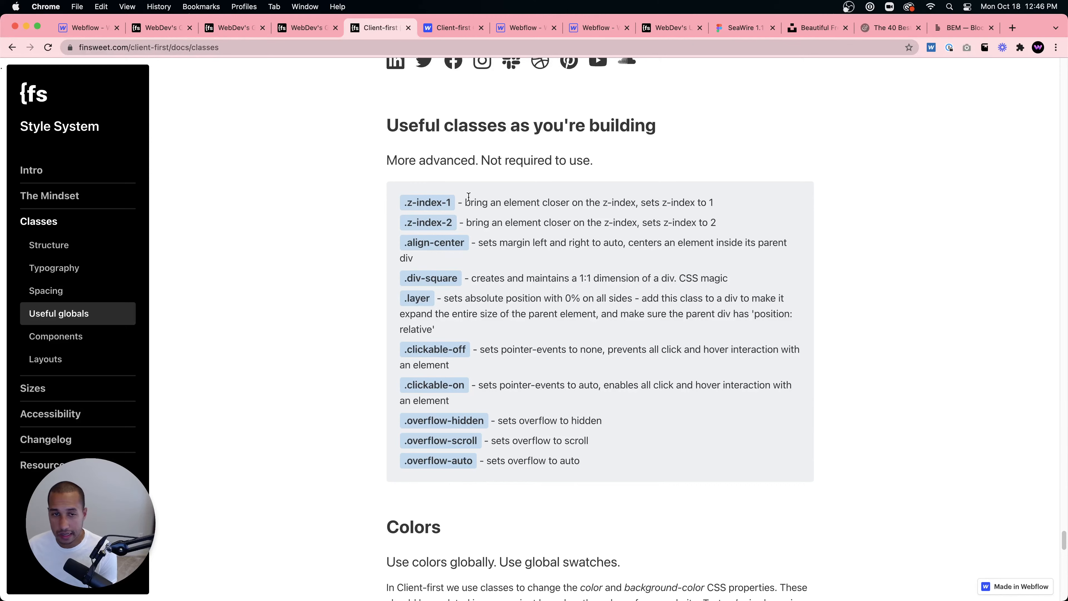
{"action": "scroll", "coordinate": [480, 380], "scroll_direction": "down", "scroll_amount": 11}
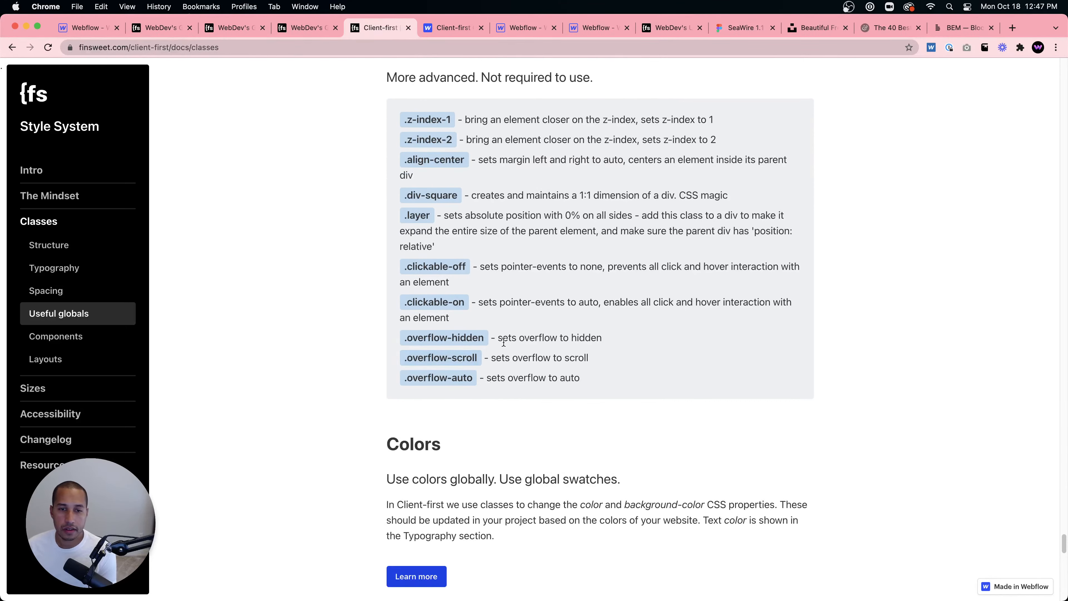
{"action": "scroll", "coordinate": [520, 233], "scroll_direction": "down", "scroll_amount": 20}
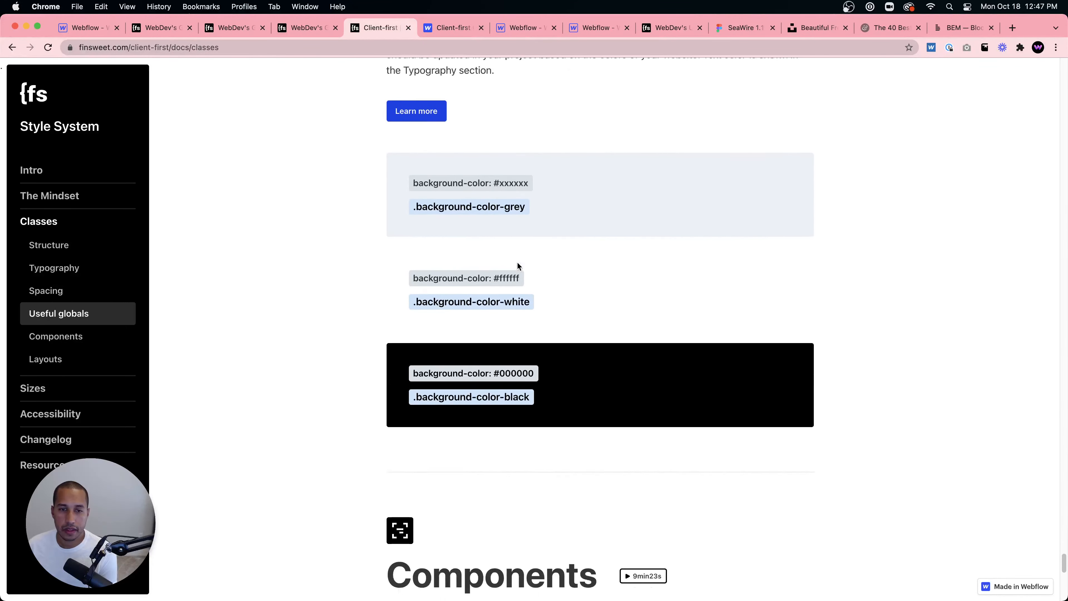
{"action": "scroll", "coordinate": [505, 233], "scroll_direction": "down", "scroll_amount": 11}
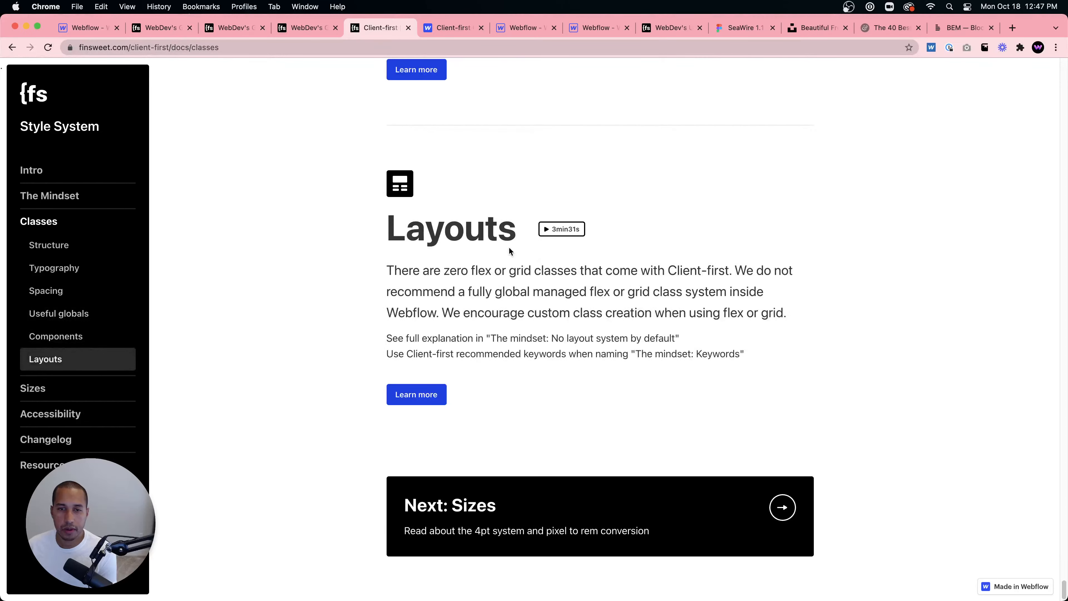
- Open the Sizes documentation page and read the 4pt system and px-to-rem conversion chart
{"action": "left_click", "coordinate": [42, 390]}
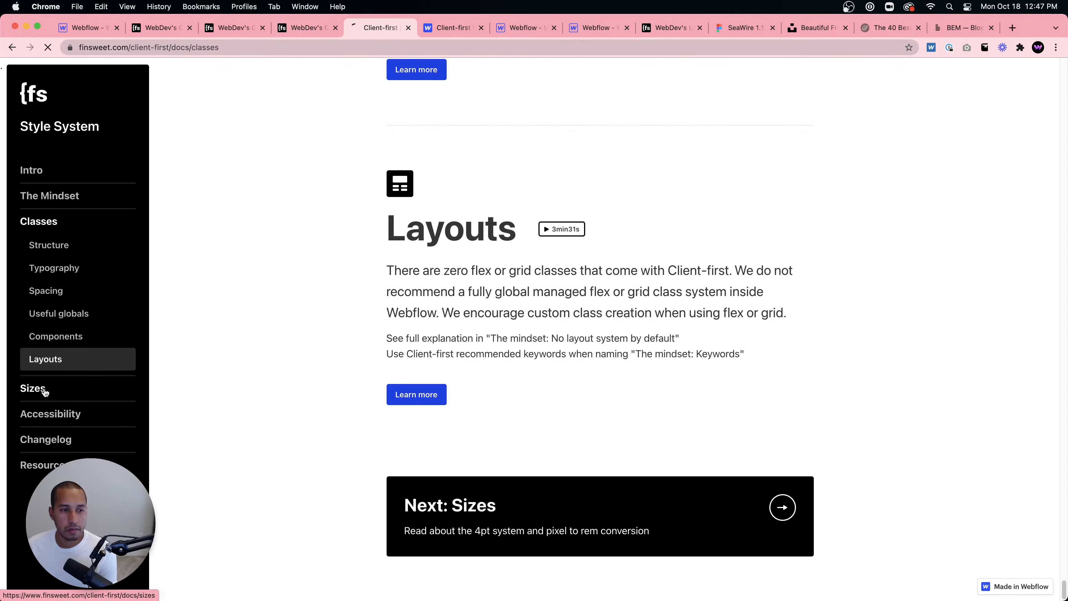
{"action": "scroll", "coordinate": [497, 274], "scroll_direction": "down", "scroll_amount": 7}
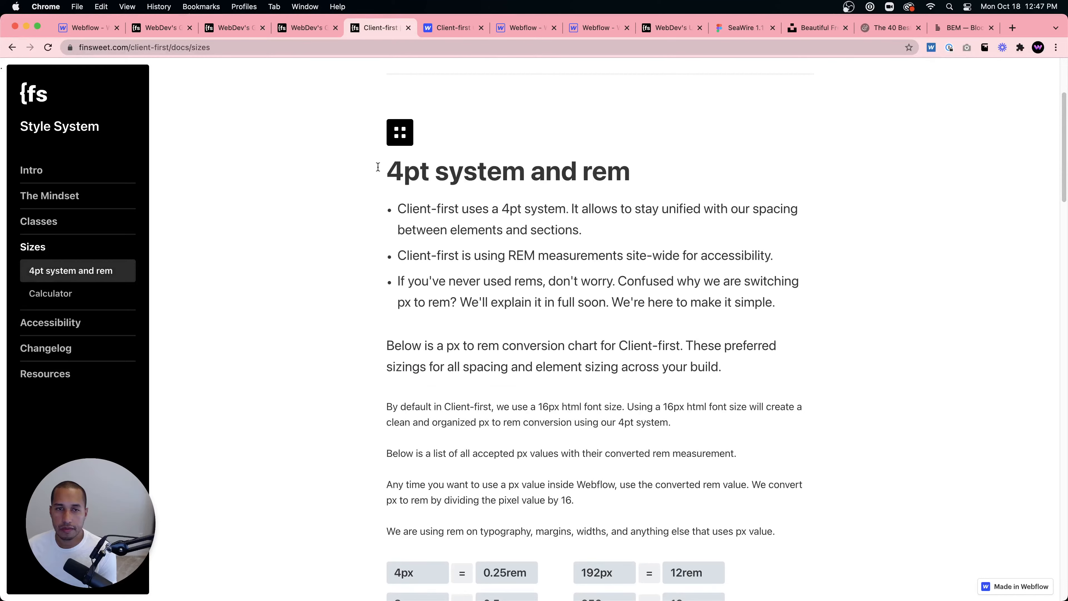
{"action": "scroll", "coordinate": [581, 206], "scroll_direction": "down", "scroll_amount": 6}
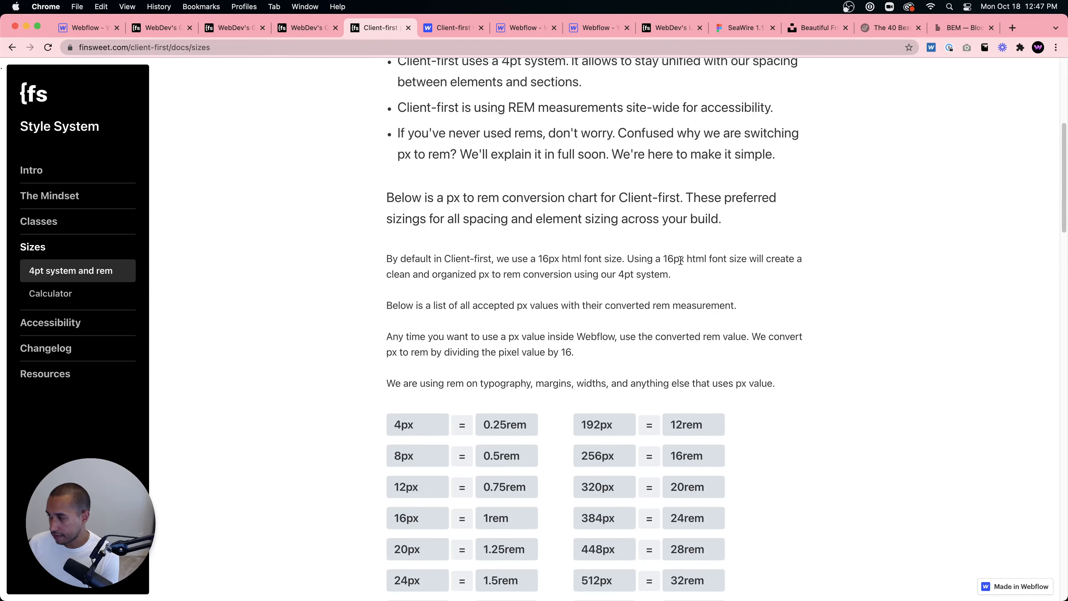
- Switch to the Webflow tab, open the project settings and examine the custom head code
{"action": "left_click", "coordinate": [77, 28]}
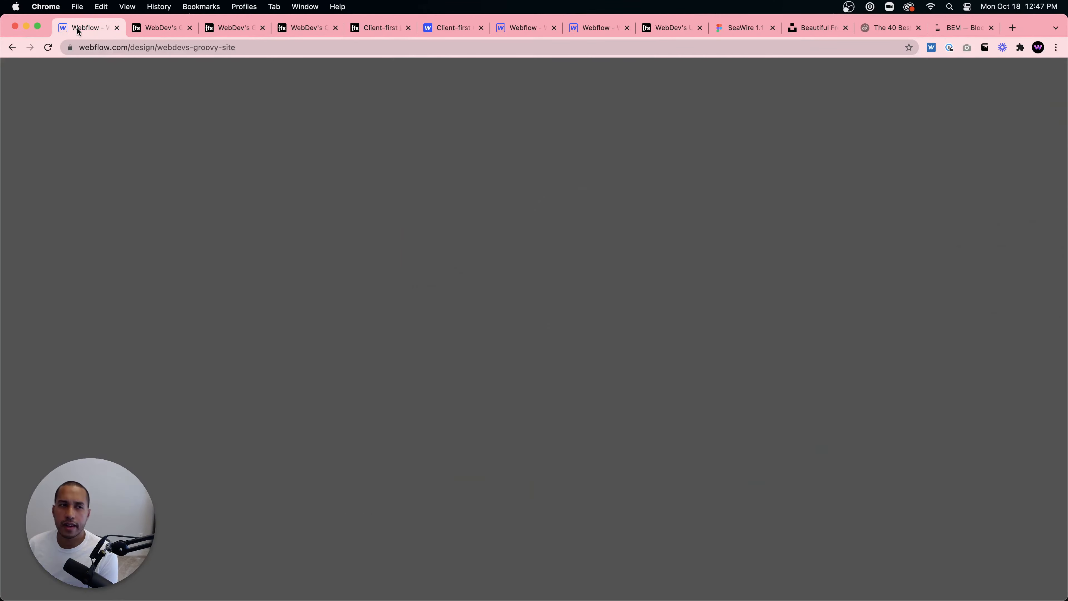
{"action": "left_click", "coordinate": [10, 68]}
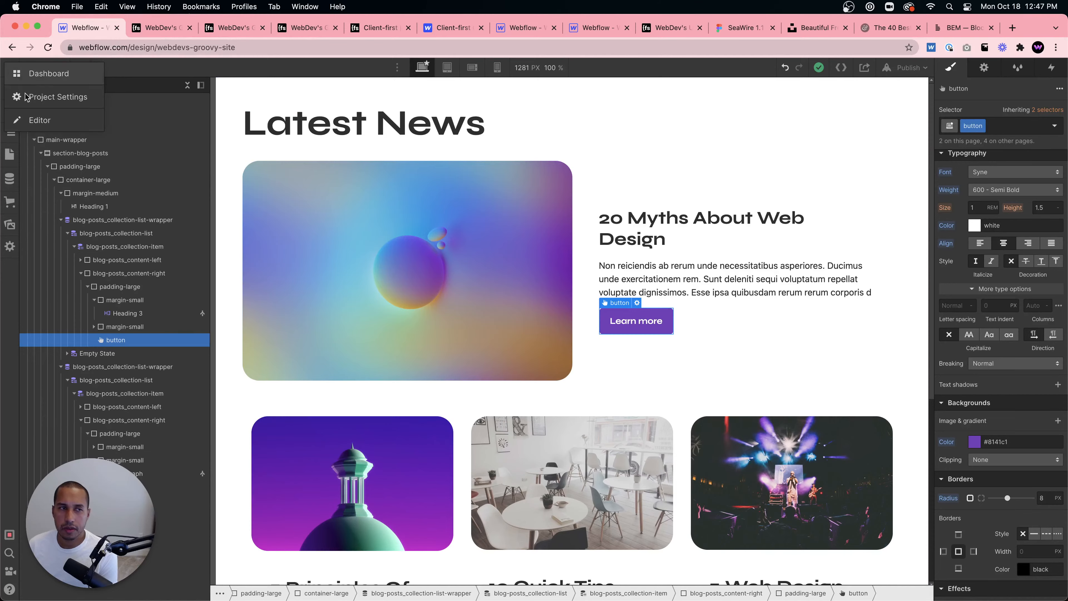
{"action": "left_click", "coordinate": [36, 99]}
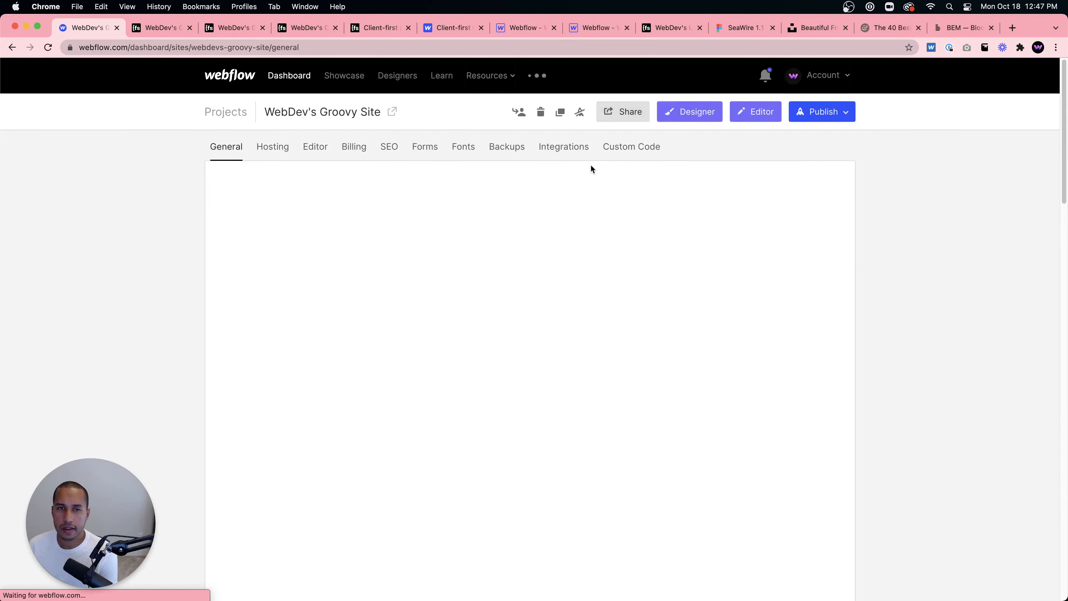
{"action": "left_click", "coordinate": [629, 148]}
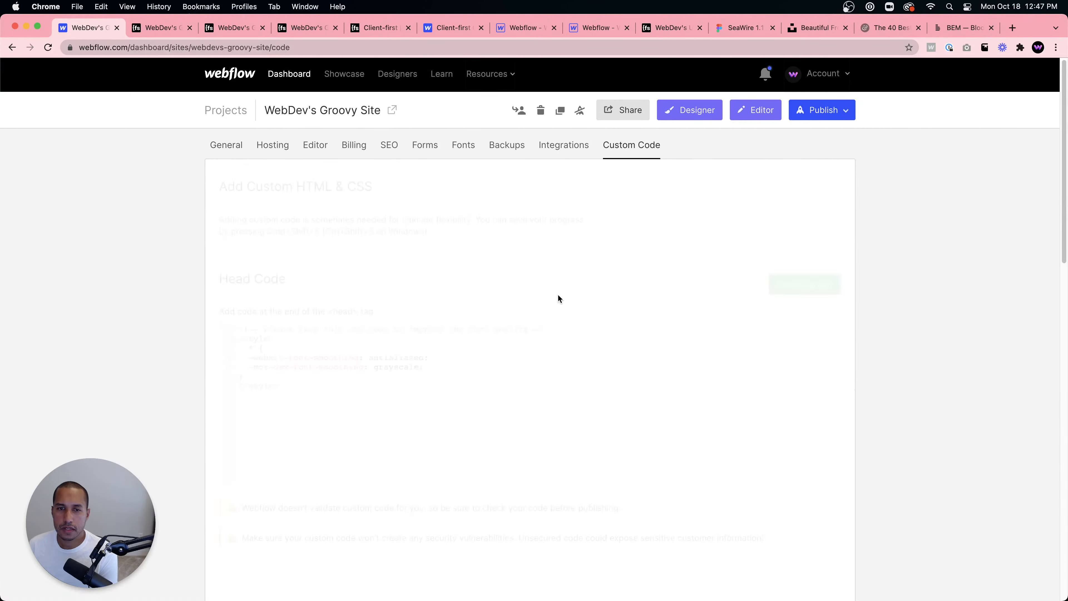
{"action": "scroll", "coordinate": [556, 298], "scroll_direction": "down", "scroll_amount": 3}
{"action": "scroll", "coordinate": [362, 289], "scroll_direction": "down", "scroll_amount": 4}
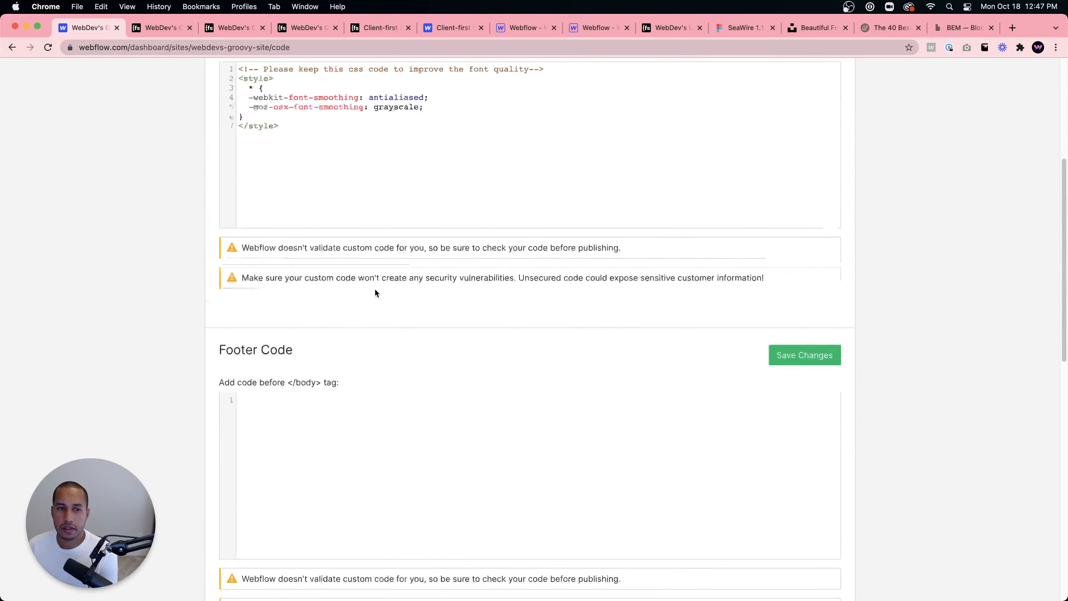
{"action": "scroll", "coordinate": [316, 356], "scroll_direction": "up", "scroll_amount": 6}
- Return to the Designer, open the Home page settings, then close them
{"action": "left_click", "coordinate": [688, 112]}
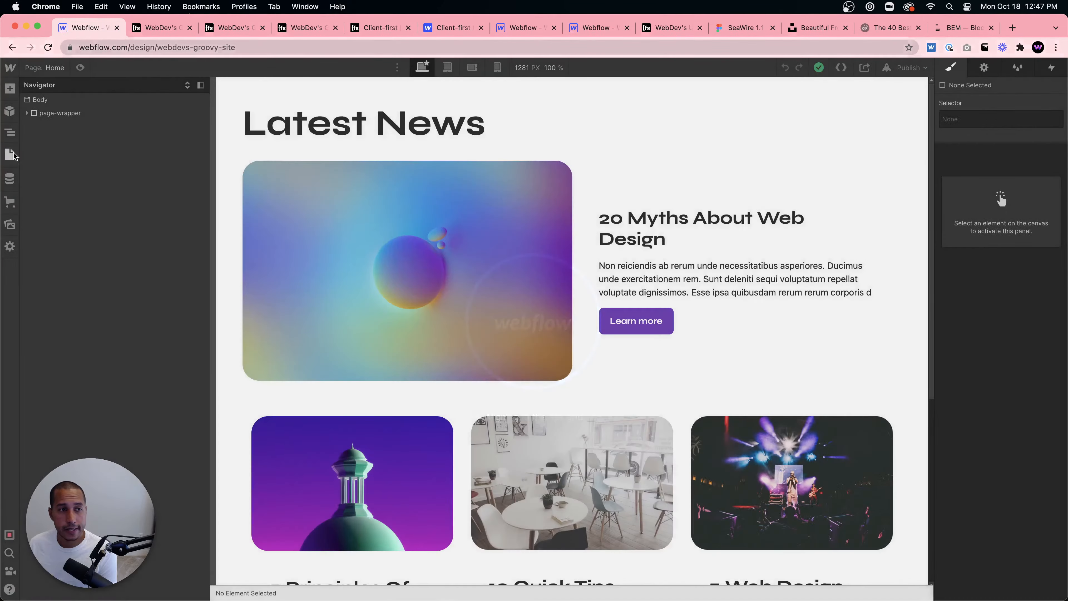
{"action": "left_click", "coordinate": [10, 153]}
{"action": "left_click", "coordinate": [149, 151]}
{"action": "scroll", "coordinate": [332, 269], "scroll_direction": "down", "scroll_amount": 10}
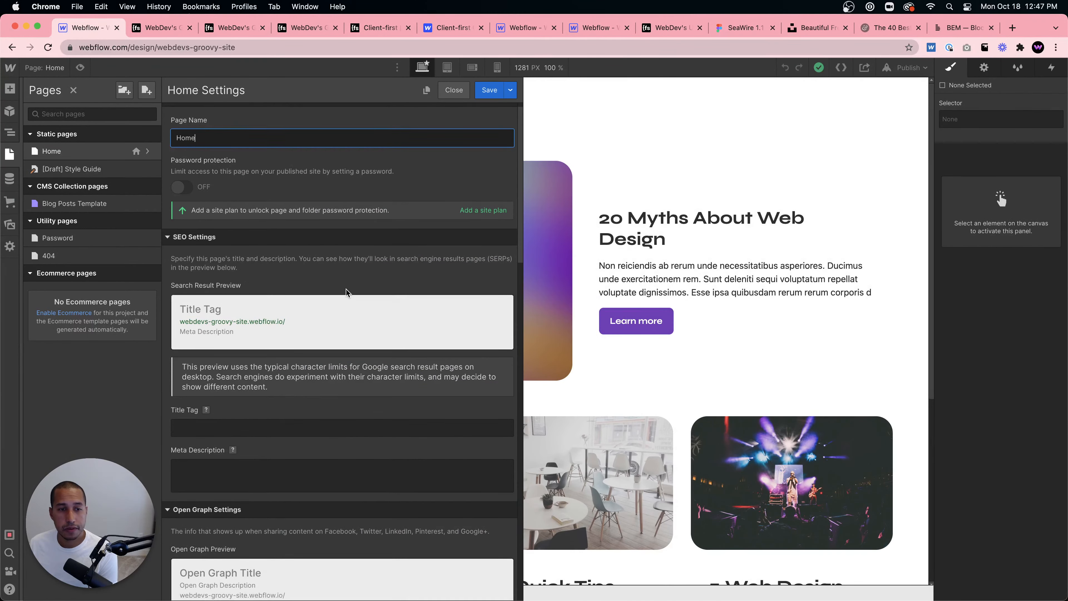
{"action": "left_click", "coordinate": [614, 290]}
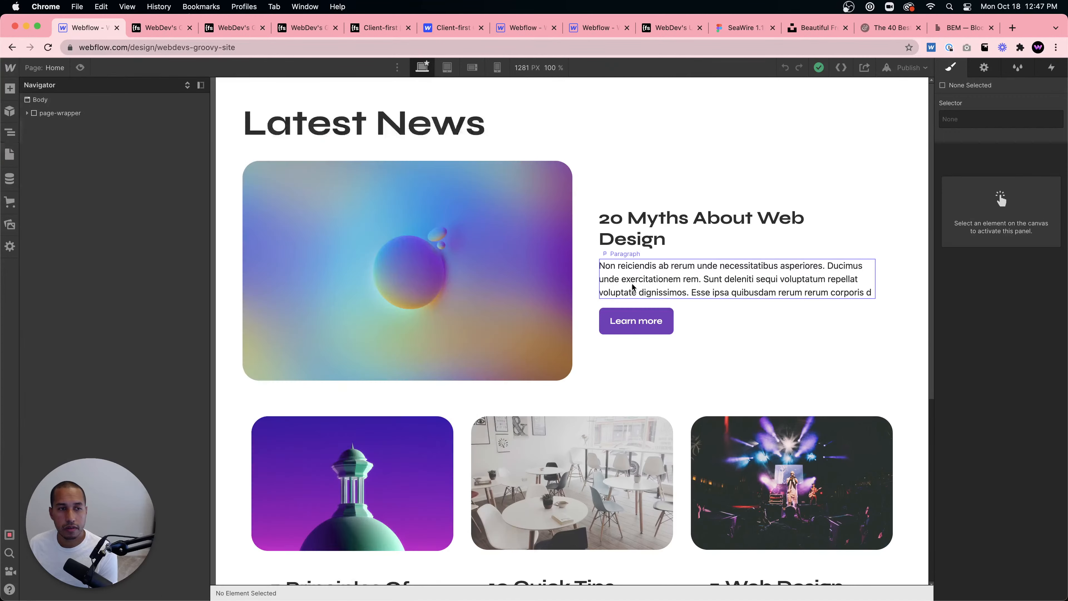
- Open the global-styles embed's HTML code editor and review its custom CSS snippets, then close it
{"action": "double_click", "coordinate": [51, 124]}
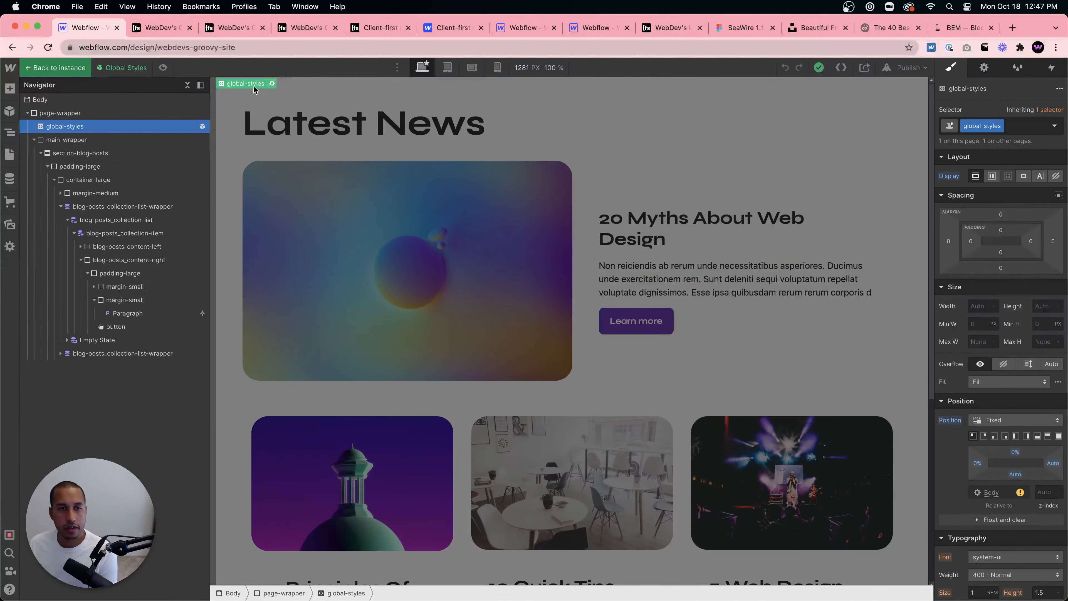
{"action": "left_click", "coordinate": [272, 84]}
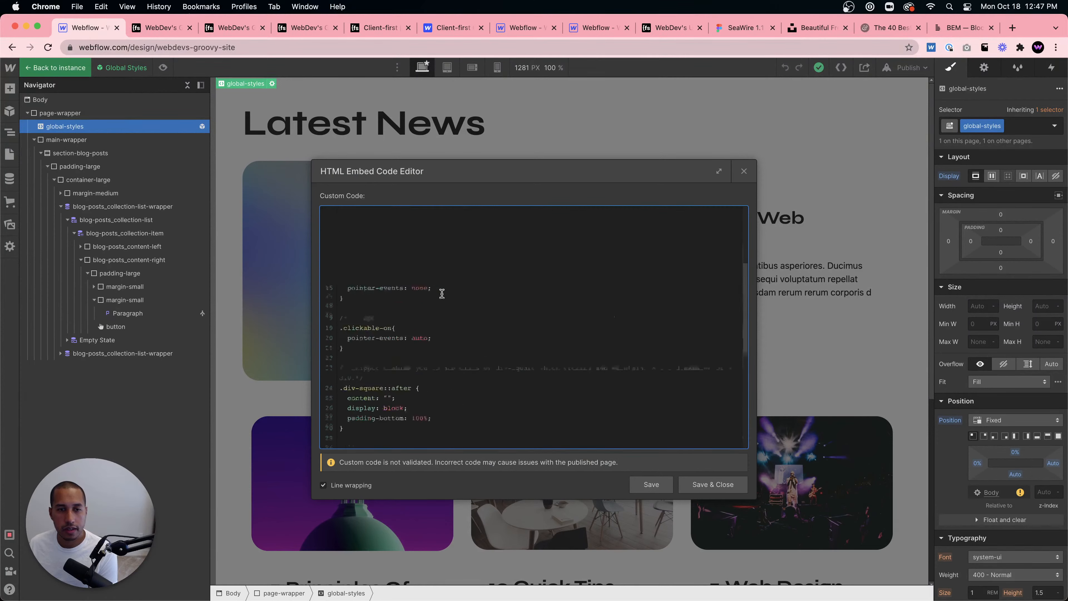
{"action": "scroll", "coordinate": [442, 290], "scroll_direction": "up", "scroll_amount": 10}
{"action": "scroll", "coordinate": [441, 291], "scroll_direction": "down", "scroll_amount": 8}
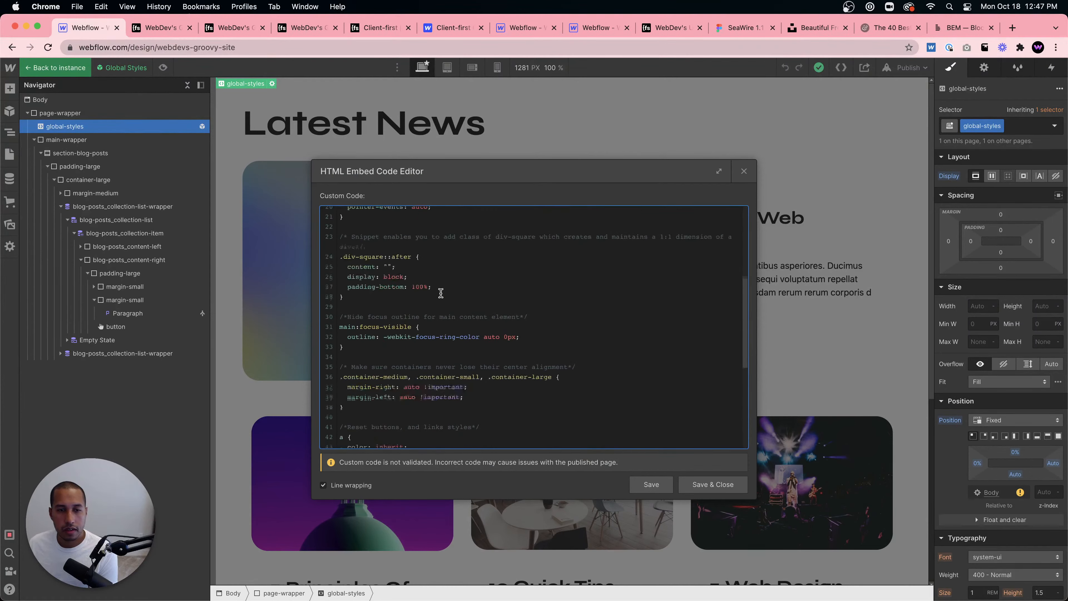
{"action": "scroll", "coordinate": [441, 294], "scroll_direction": "down", "scroll_amount": 3}
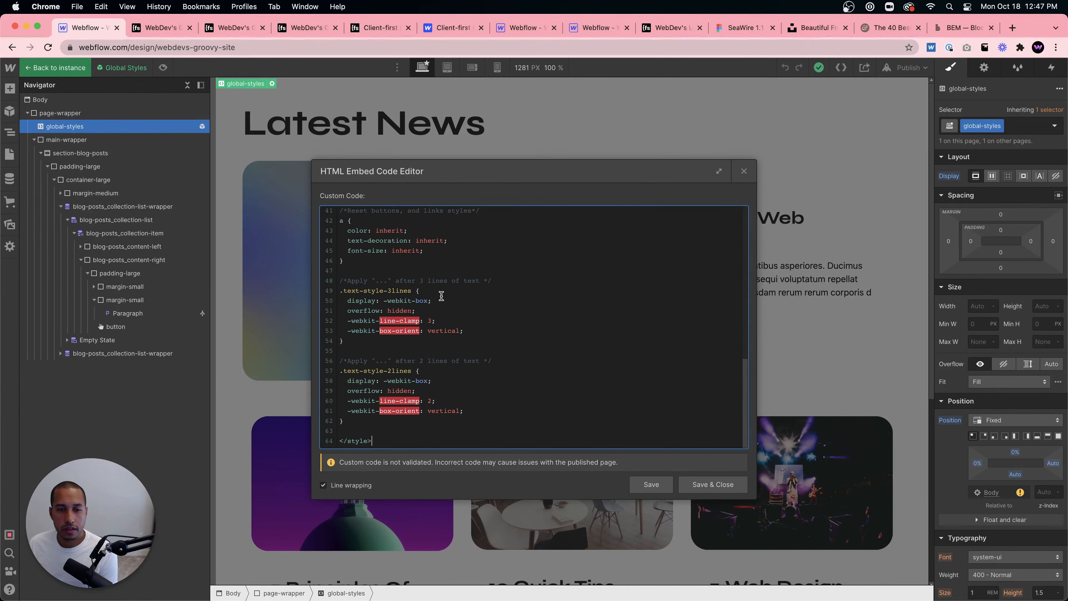
{"action": "scroll", "coordinate": [592, 312], "scroll_direction": "up", "scroll_amount": 10}
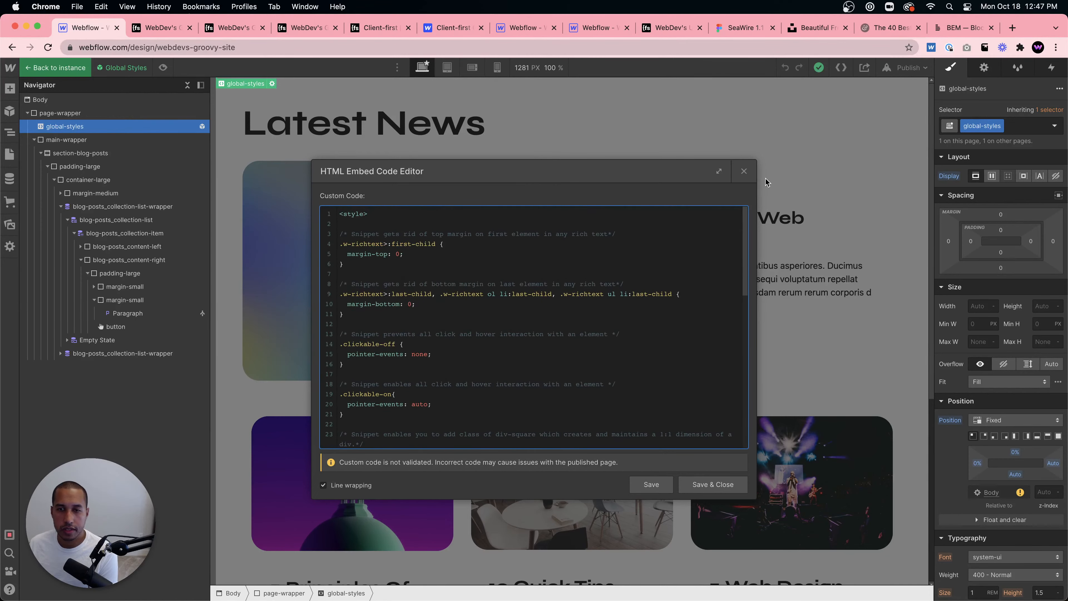
{"action": "left_click", "coordinate": [742, 171]}
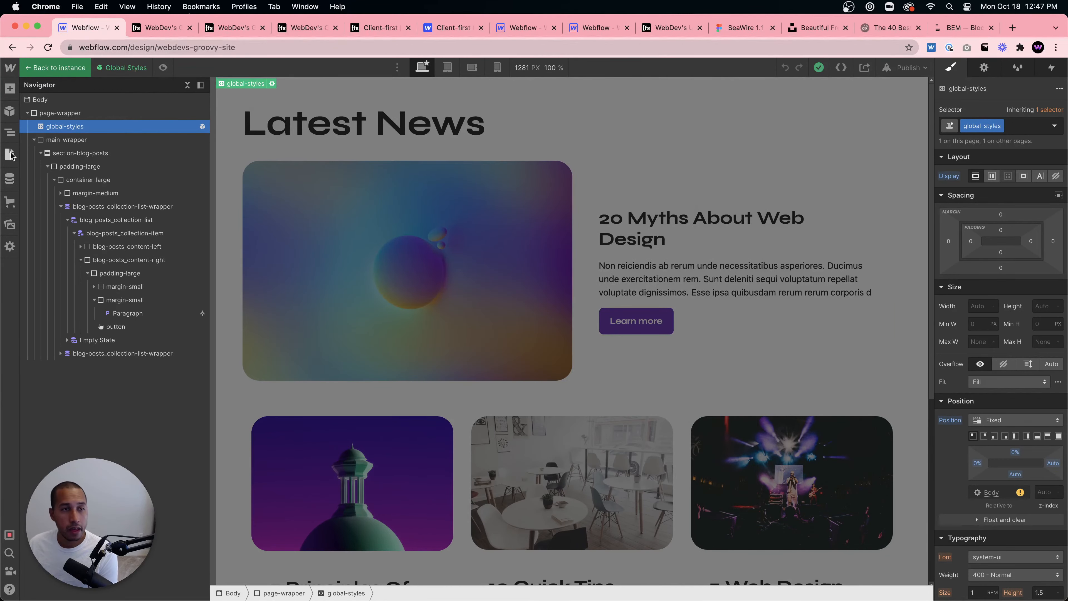
- Open the Style Guide page and review its heading, text, rich text and color palette sections
{"action": "left_click", "coordinate": [9, 154]}
{"action": "left_click", "coordinate": [79, 171]}
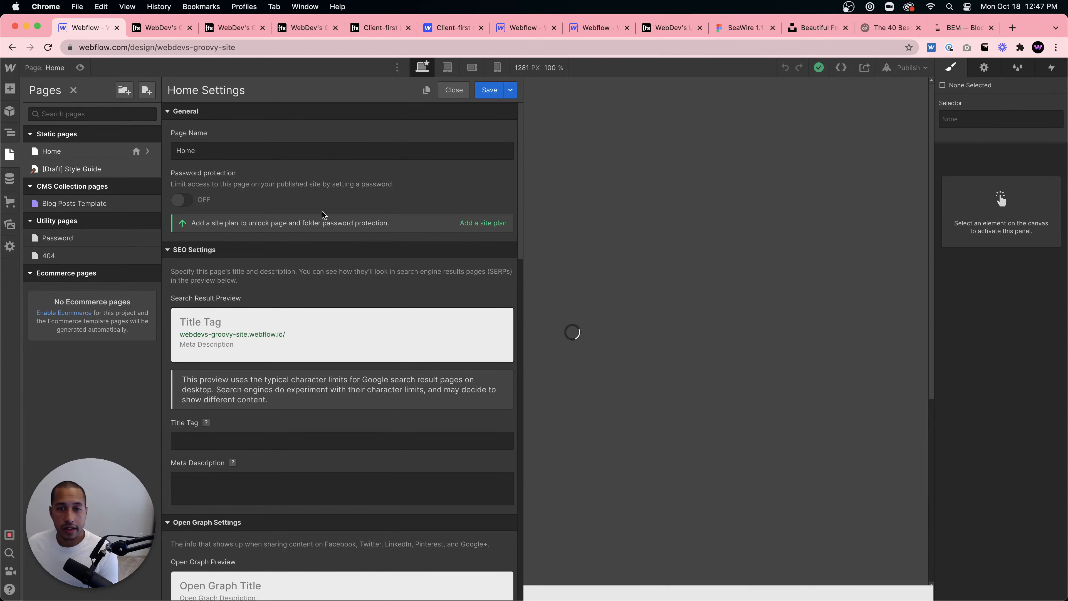
{"action": "scroll", "coordinate": [472, 205], "scroll_direction": "down", "scroll_amount": 20}
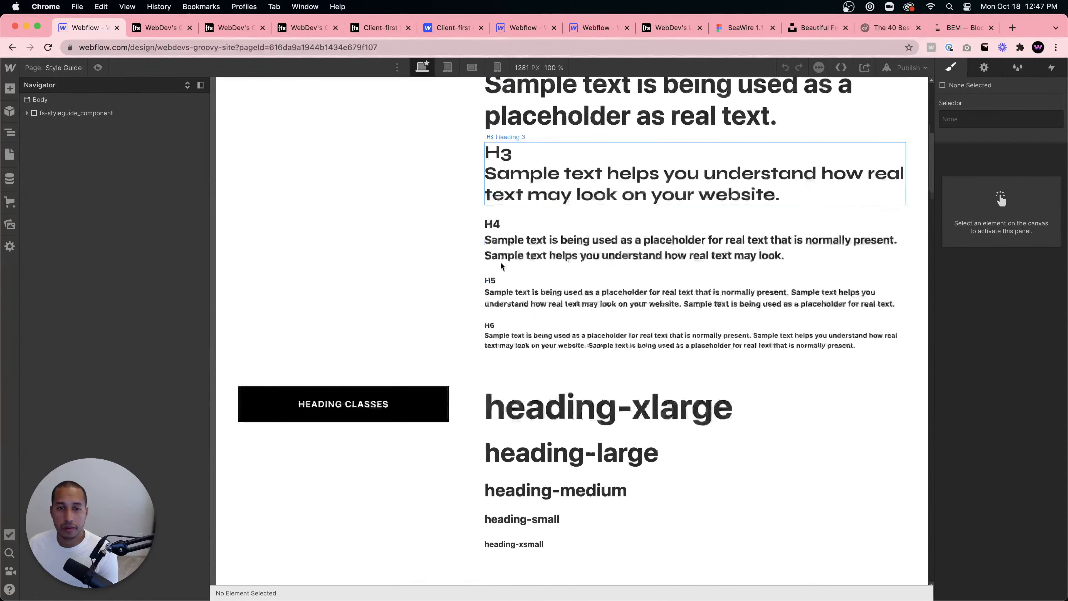
{"action": "scroll", "coordinate": [509, 274], "scroll_direction": "down", "scroll_amount": 20}
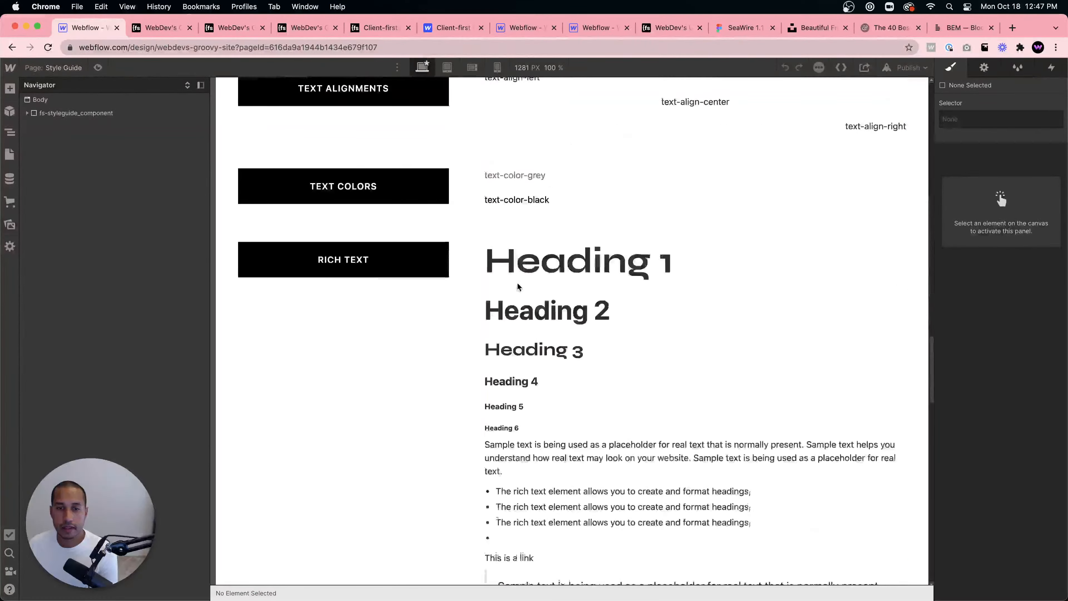
{"action": "scroll", "coordinate": [518, 289], "scroll_direction": "up", "scroll_amount": 10}
{"action": "scroll", "coordinate": [517, 288], "scroll_direction": "down", "scroll_amount": 3}
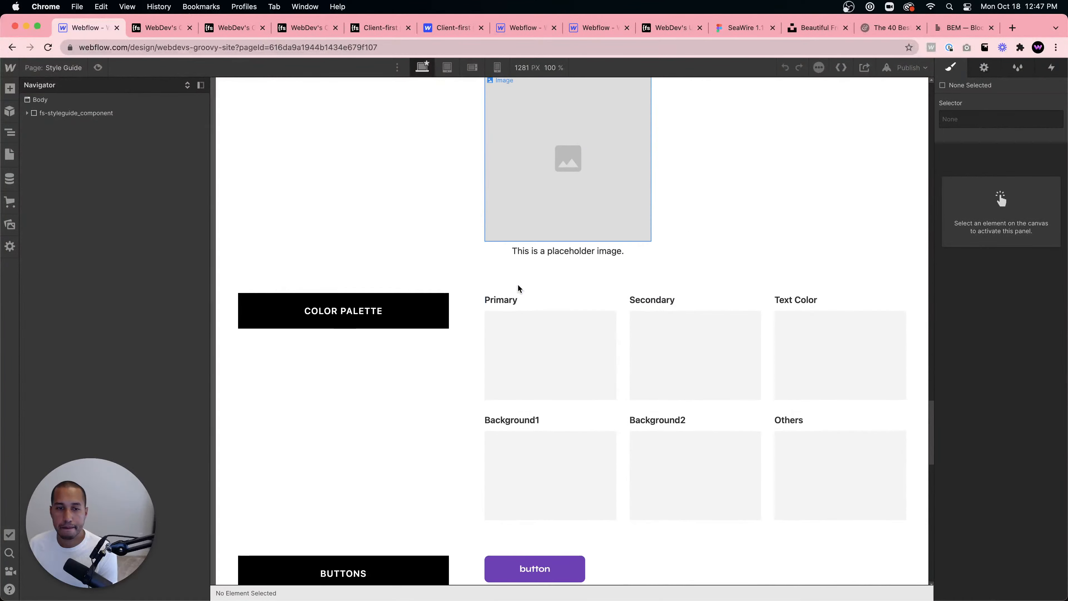
- Examine the Style Guide's color palette samples, buttons, backgrounds, icon sizes, social icons and Webflow elements sections
{"action": "scroll", "coordinate": [529, 336], "scroll_direction": "down", "scroll_amount": 1}
{"action": "scroll", "coordinate": [530, 336], "scroll_direction": "down", "scroll_amount": 7}
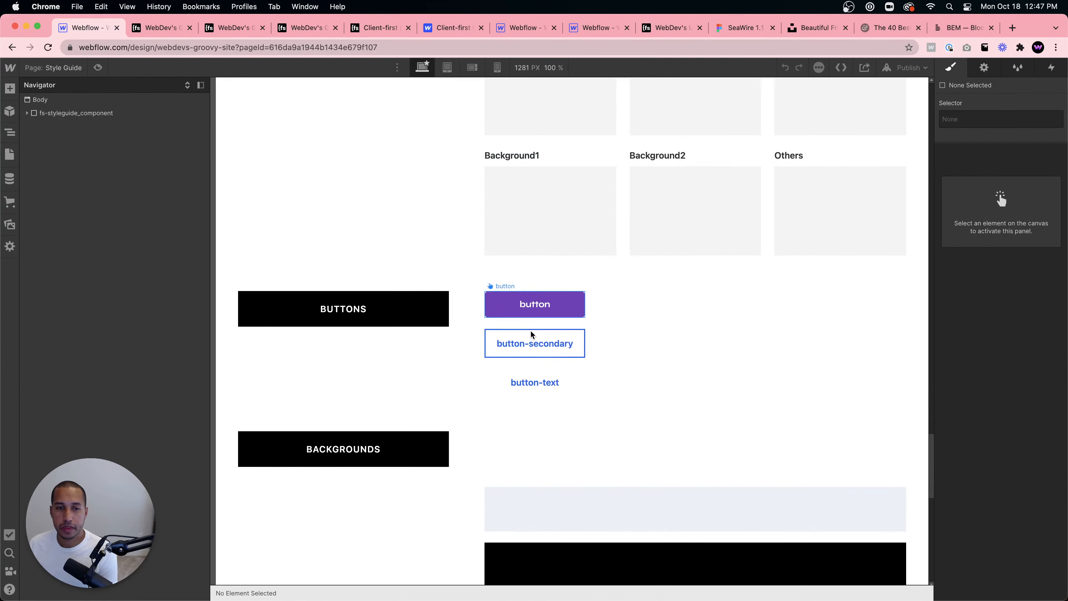
{"action": "scroll", "coordinate": [531, 332], "scroll_direction": "up", "scroll_amount": 5}
{"action": "left_click", "coordinate": [602, 247]}
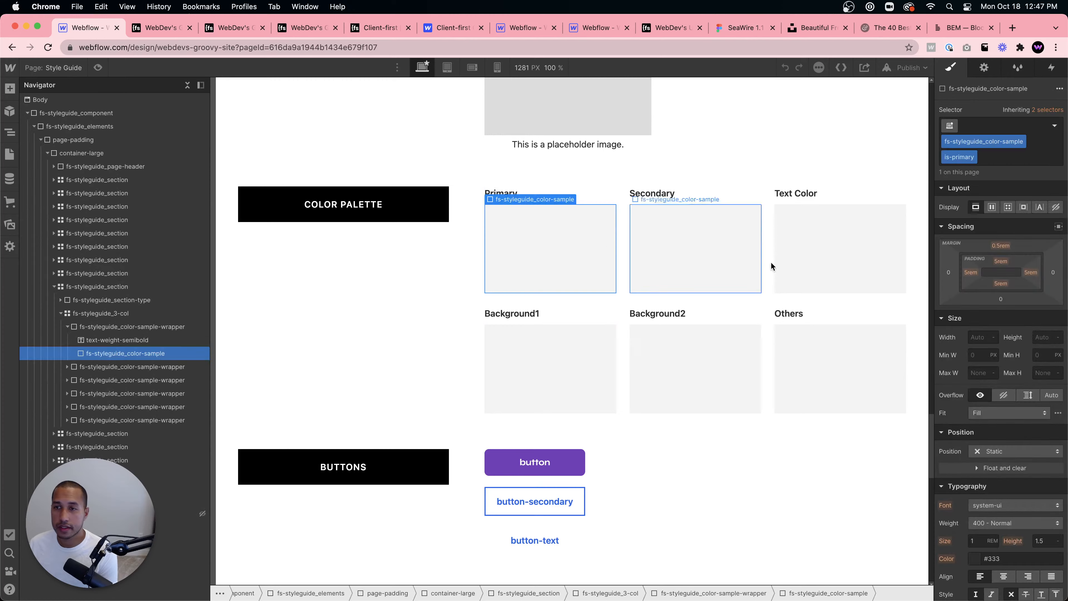
{"action": "left_click", "coordinate": [757, 258]}
{"action": "left_click", "coordinate": [861, 265]}
{"action": "left_click", "coordinate": [846, 342]}
{"action": "scroll", "coordinate": [936, 306], "scroll_direction": "down", "scroll_amount": 7}
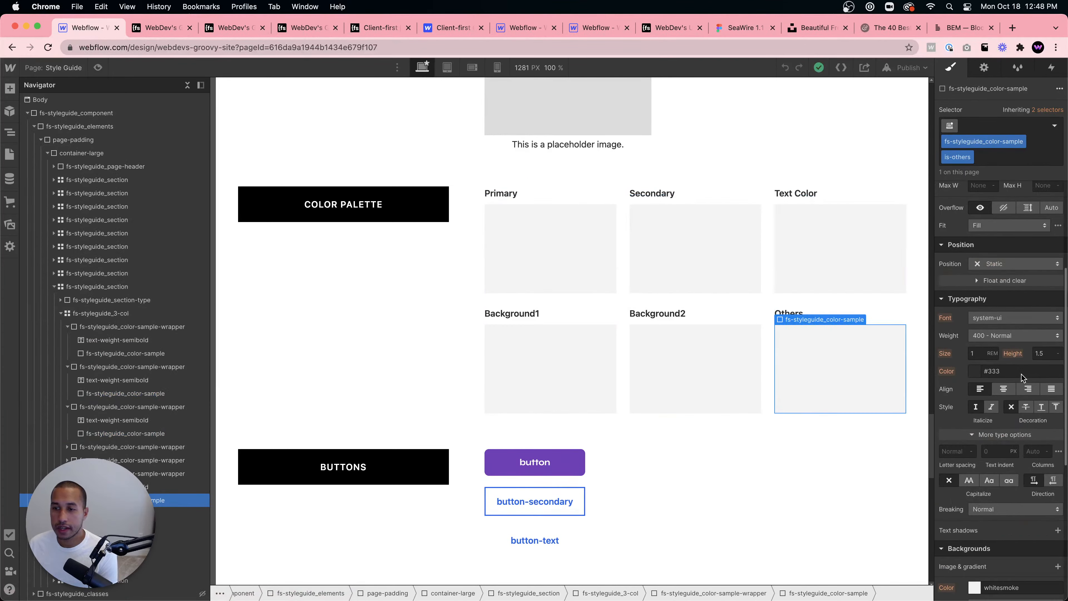
{"action": "left_click", "coordinate": [720, 353]}
{"action": "left_click", "coordinate": [590, 349]}
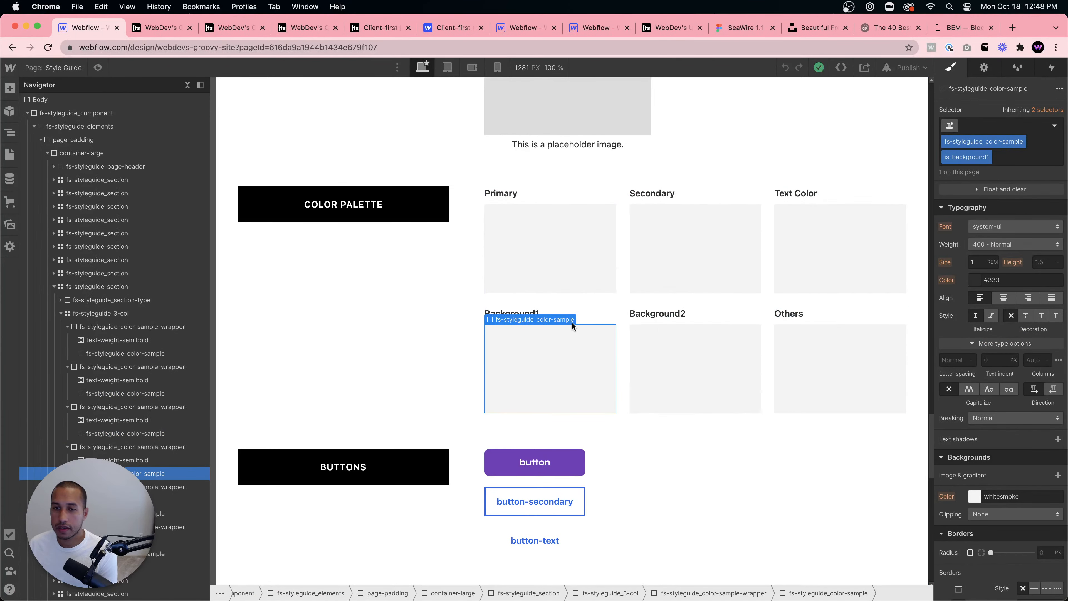
{"action": "scroll", "coordinate": [714, 357], "scroll_direction": "down", "scroll_amount": 6}
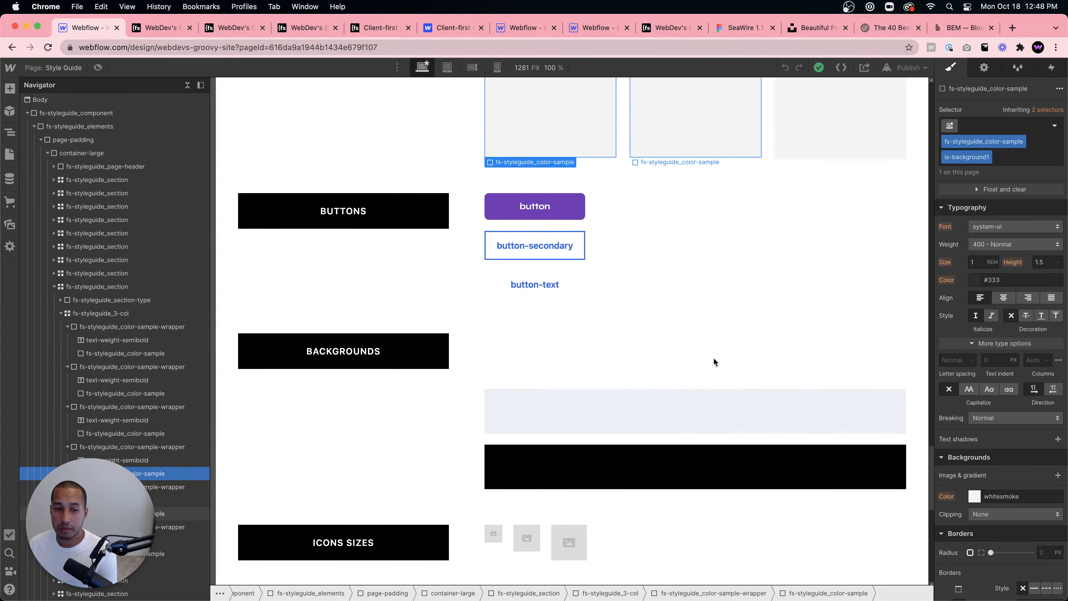
{"action": "scroll", "coordinate": [714, 357], "scroll_direction": "down", "scroll_amount": 2}
{"action": "scroll", "coordinate": [715, 361], "scroll_direction": "down", "scroll_amount": 10}
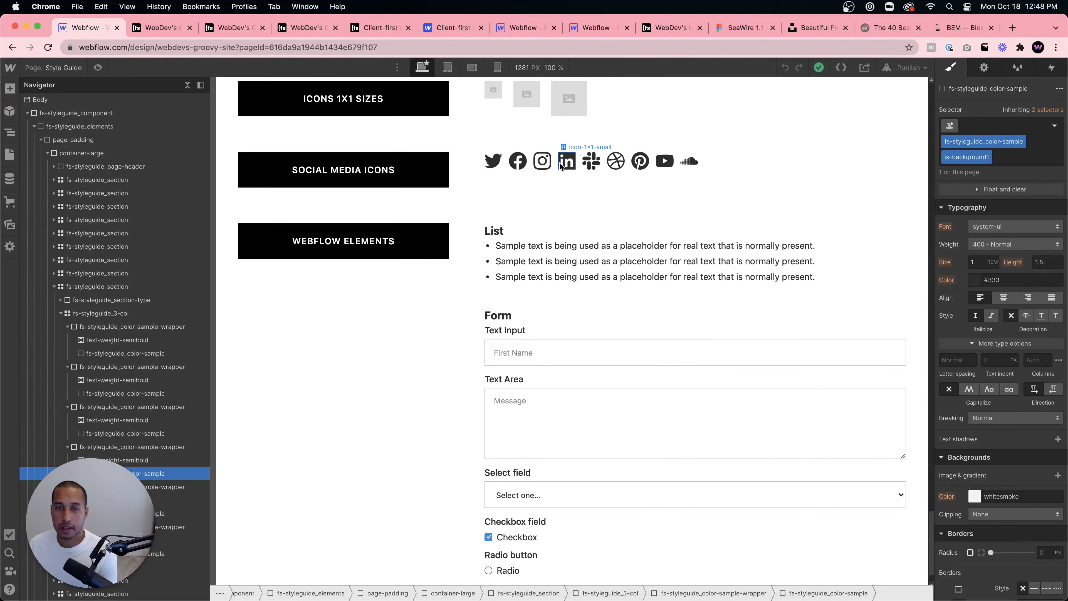
{"action": "left_click", "coordinate": [567, 163]}
{"action": "scroll", "coordinate": [584, 266], "scroll_direction": "down", "scroll_amount": 1}
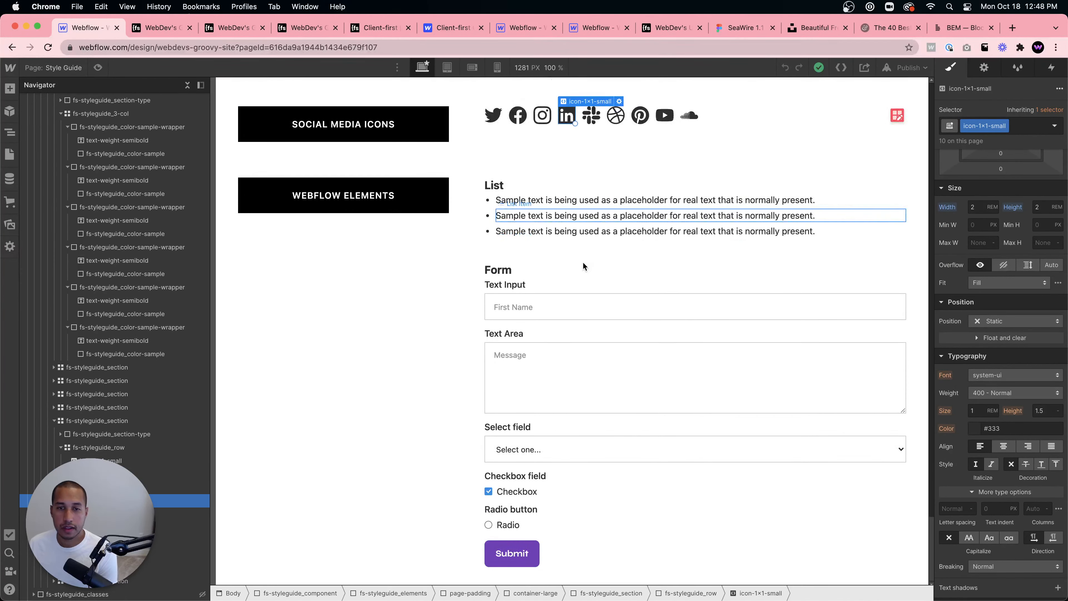
{"action": "scroll", "coordinate": [584, 266], "scroll_direction": "up", "scroll_amount": 20}
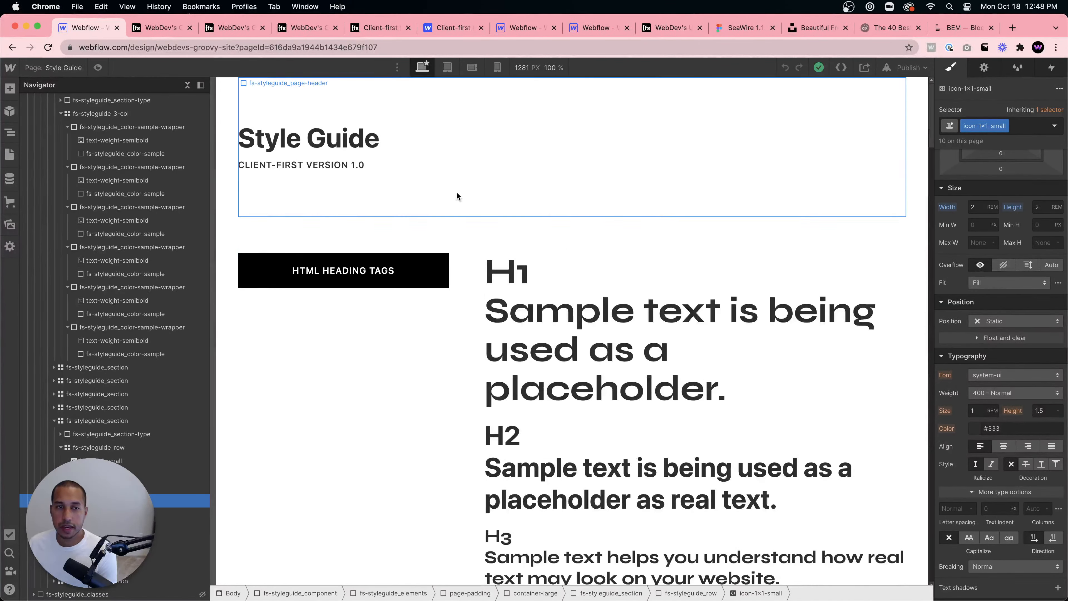
- View the published Latest News page and open the Client-first documentation's Intro page
{"action": "left_click", "coordinate": [152, 28]}
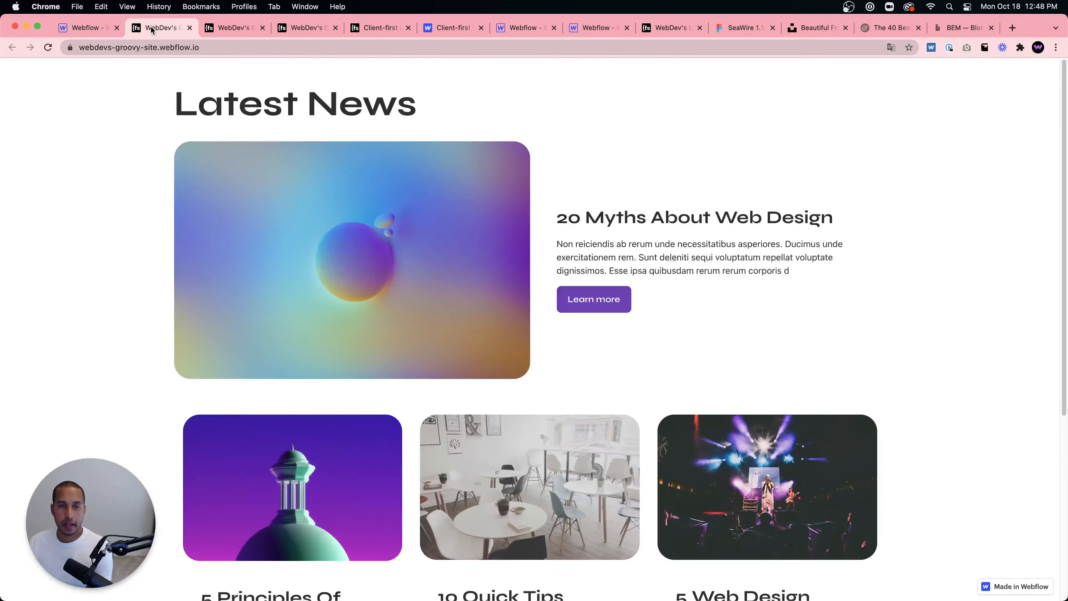
{"action": "left_click", "coordinate": [353, 29]}
{"action": "scroll", "coordinate": [61, 226], "scroll_direction": "down", "scroll_amount": 8}
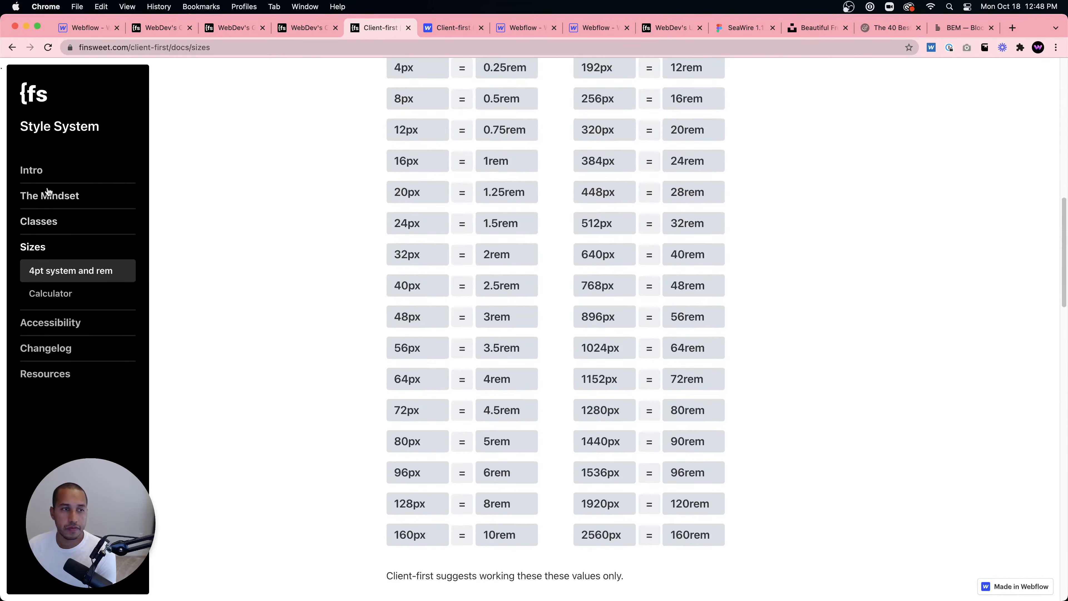
{"action": "left_click", "coordinate": [34, 170]}
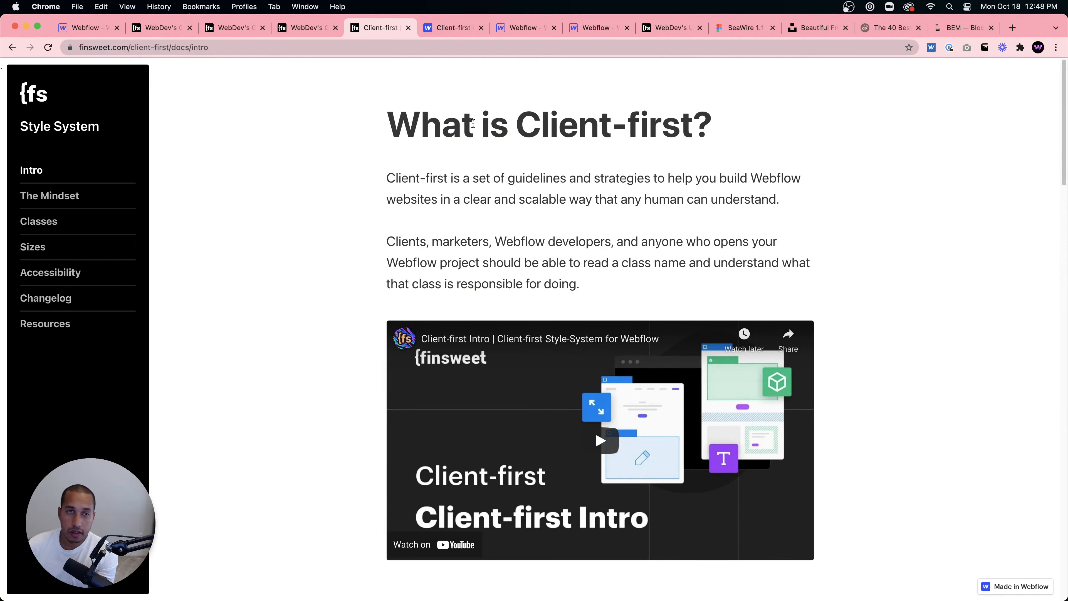
- Return to the Designer and open the Home page from the pages list
{"action": "left_click", "coordinate": [87, 28]}
{"action": "left_click", "coordinate": [10, 154]}
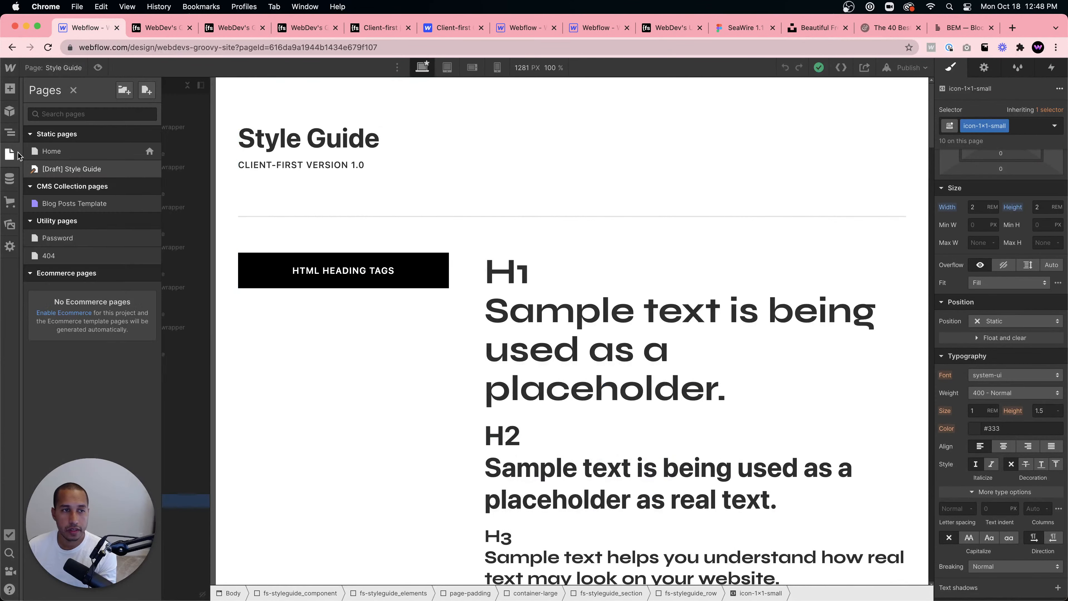
{"action": "left_click", "coordinate": [63, 150]}
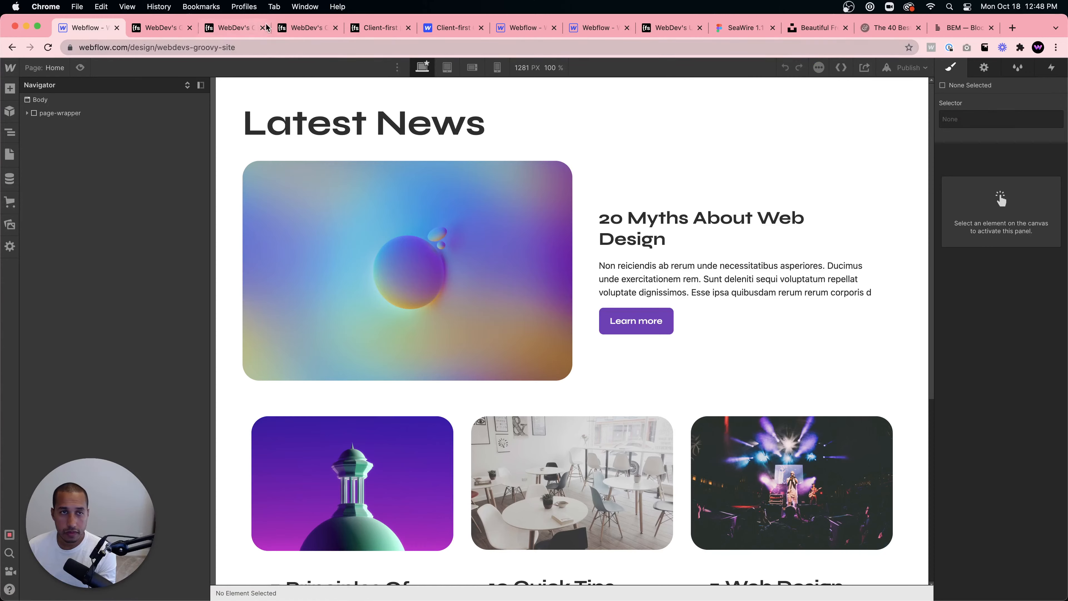
- Browse the Client-first resources templates, preview Client-first Template 4's live site, and open the Client-first Cloneable showcase page
{"action": "left_click", "coordinate": [379, 27]}
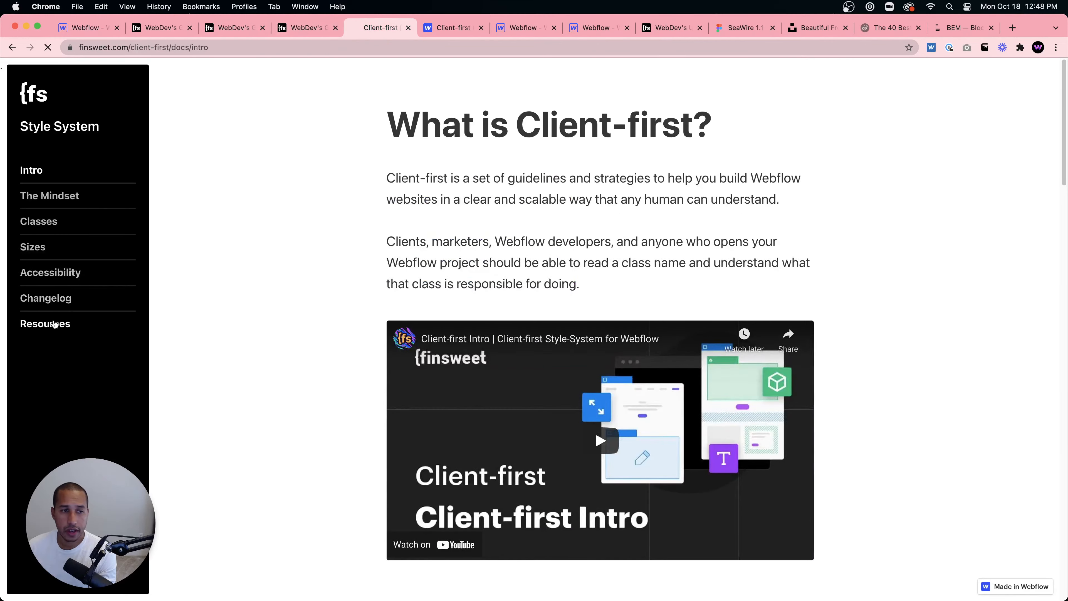
{"action": "left_click", "coordinate": [45, 324]}
{"action": "scroll", "coordinate": [369, 416], "scroll_direction": "down", "scroll_amount": 10}
{"action": "scroll", "coordinate": [370, 416], "scroll_direction": "down", "scroll_amount": 8}
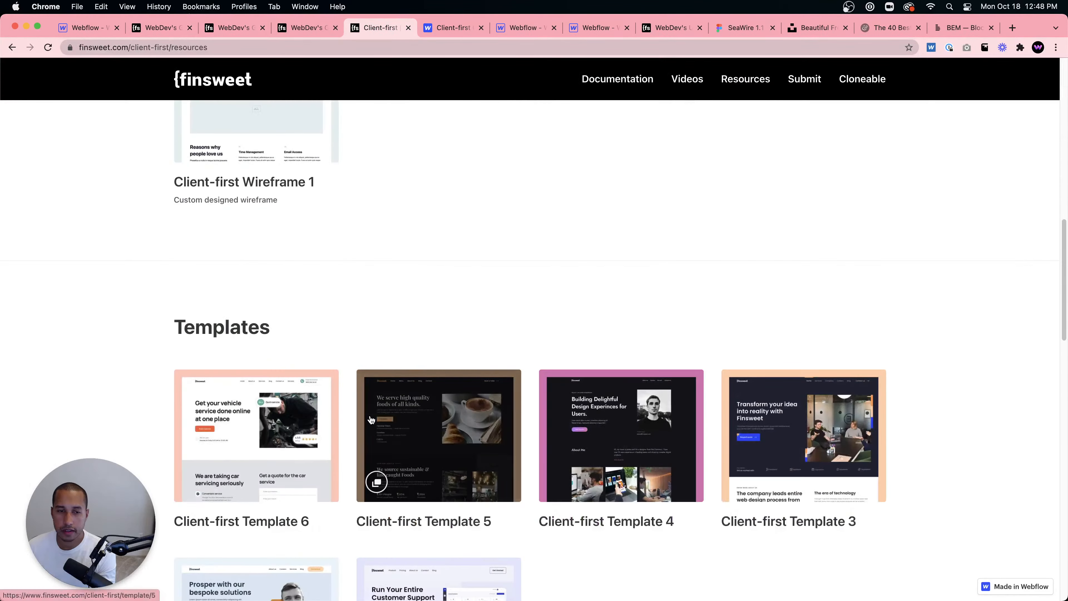
{"action": "left_click", "coordinate": [617, 427]}
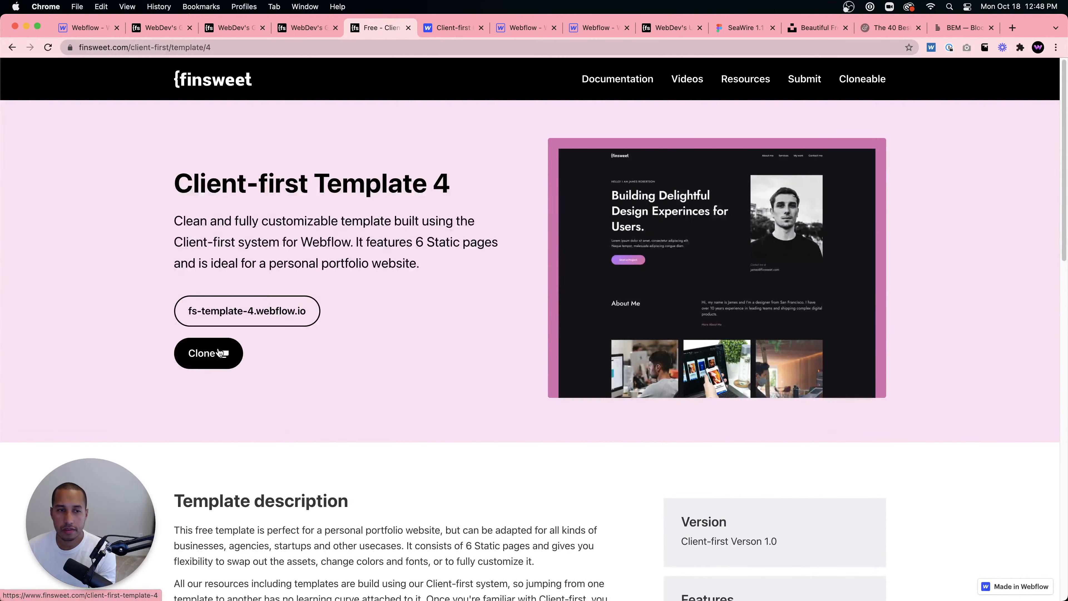
{"action": "left_click", "coordinate": [209, 354]}
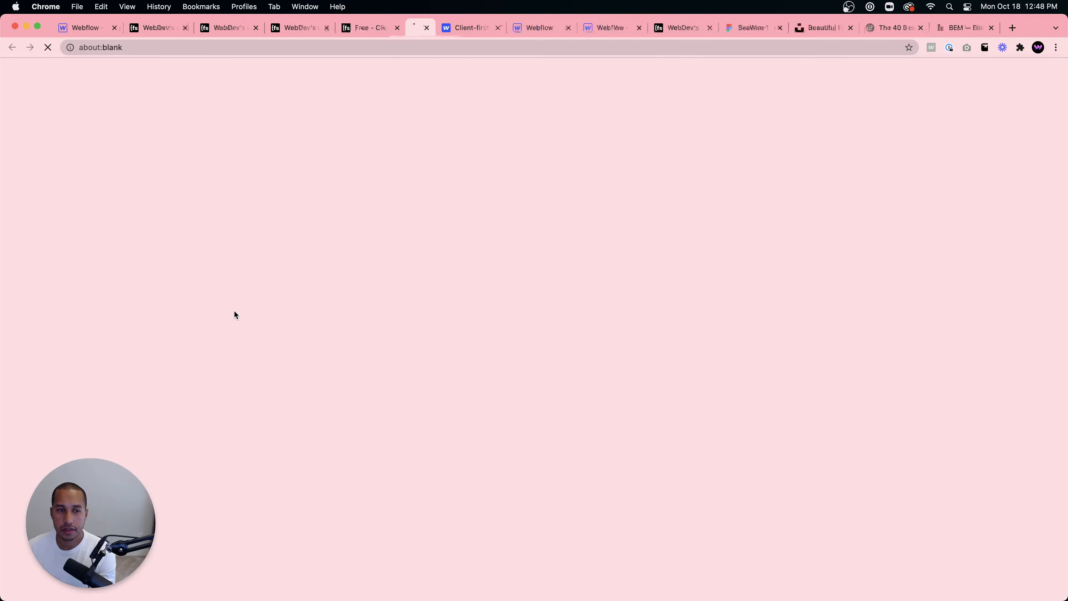
{"action": "scroll", "coordinate": [390, 338], "scroll_direction": "down", "scroll_amount": 15}
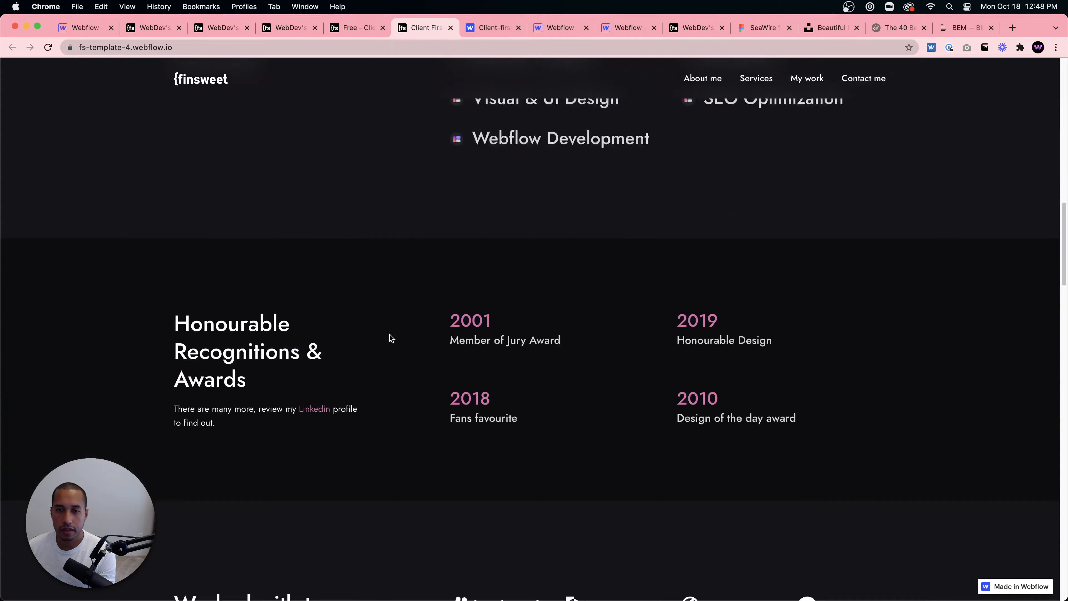
{"action": "scroll", "coordinate": [391, 338], "scroll_direction": "down", "scroll_amount": 20}
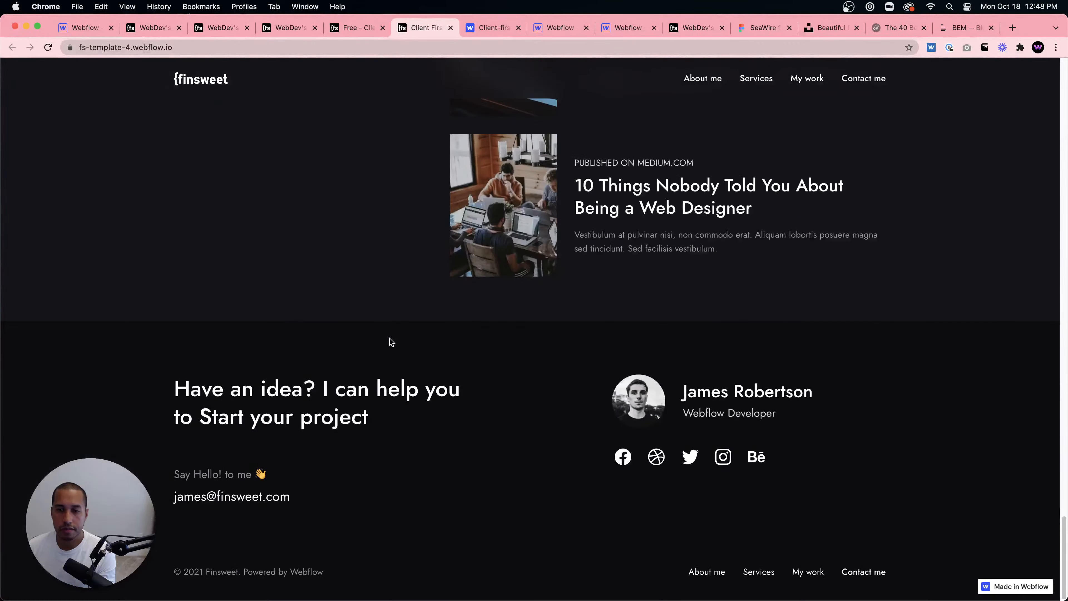
{"action": "scroll", "coordinate": [390, 339], "scroll_direction": "up", "scroll_amount": 20}
{"action": "left_click", "coordinate": [368, 29]}
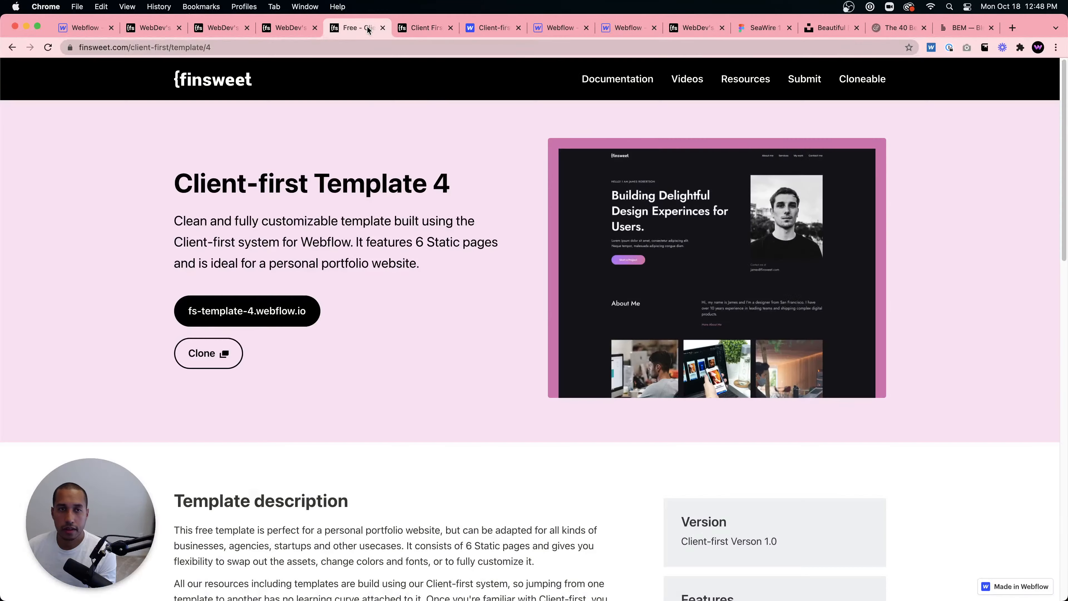
{"action": "left_click", "coordinate": [11, 47]}
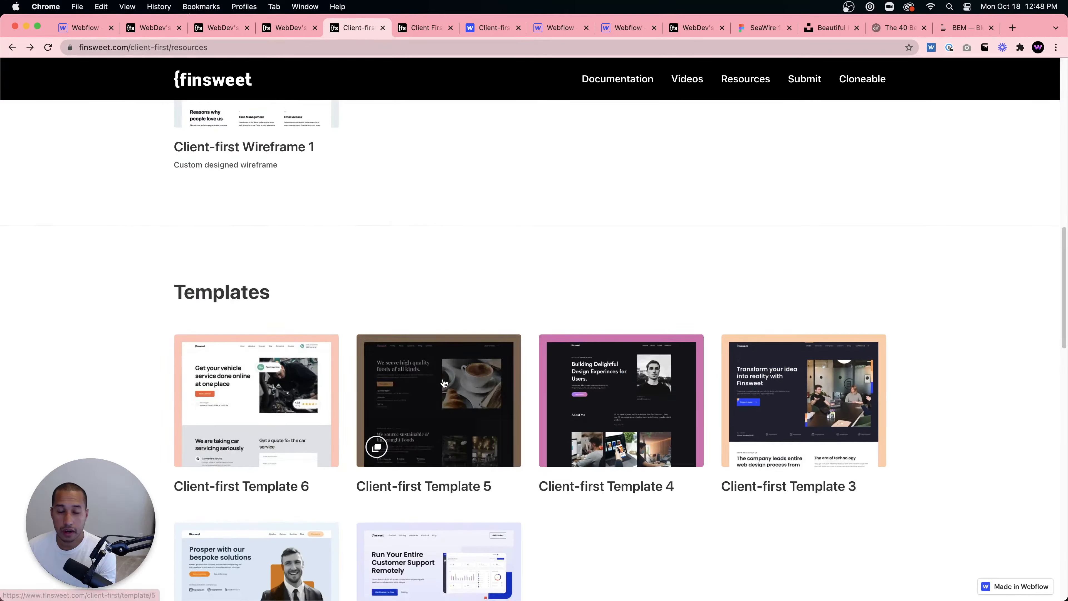
{"action": "scroll", "coordinate": [444, 383], "scroll_direction": "down", "scroll_amount": 15}
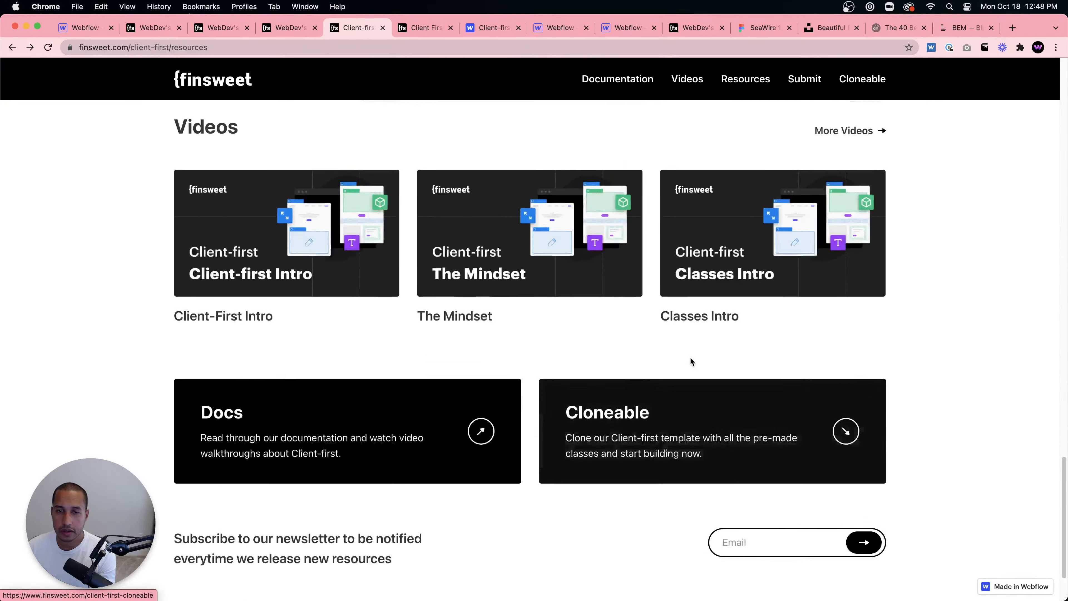
{"action": "scroll", "coordinate": [682, 358], "scroll_direction": "up", "scroll_amount": 3}
{"action": "left_click", "coordinate": [670, 430]}
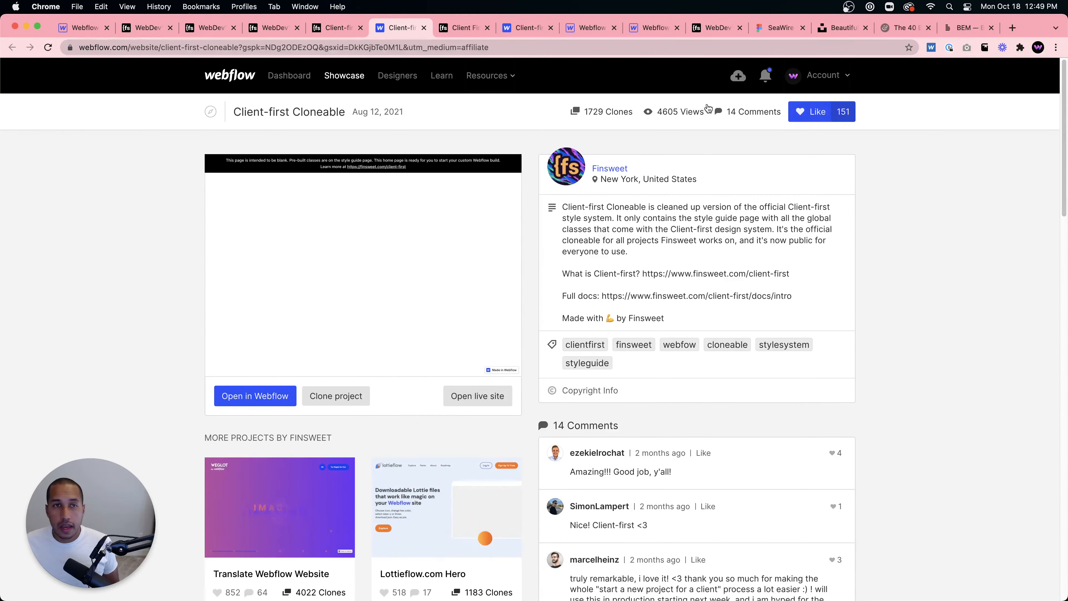
- Close the extra browser tabs, return to the Designer and select the featured post's padding-large wrapper
{"action": "left_click", "coordinate": [170, 28]}
{"action": "left_click", "coordinate": [170, 27]}
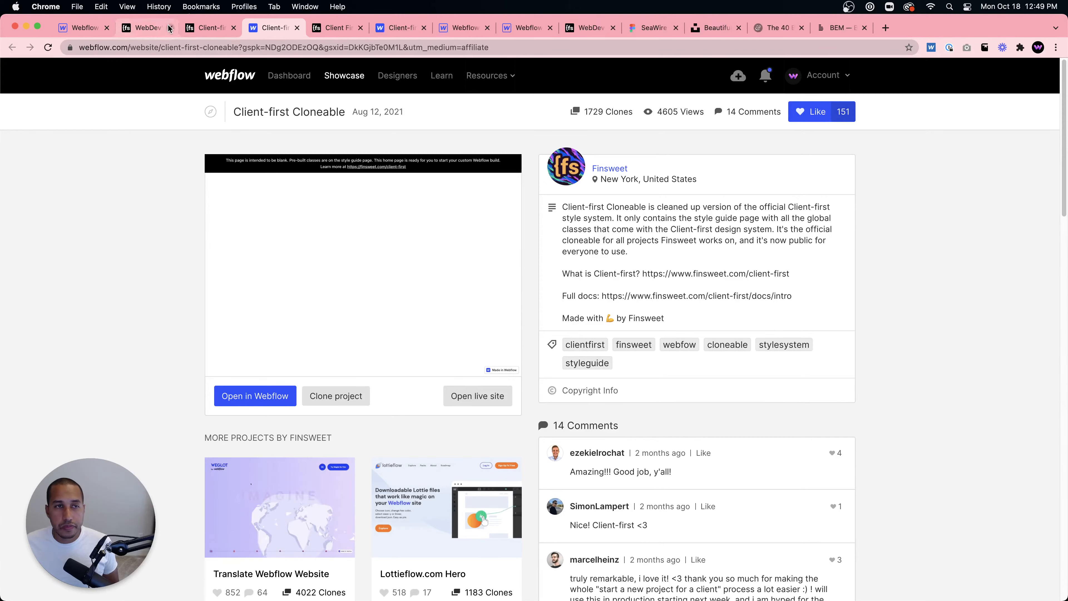
{"action": "left_click", "coordinate": [170, 28]}
{"action": "left_click", "coordinate": [170, 28]}
{"action": "left_click", "coordinate": [84, 28]}
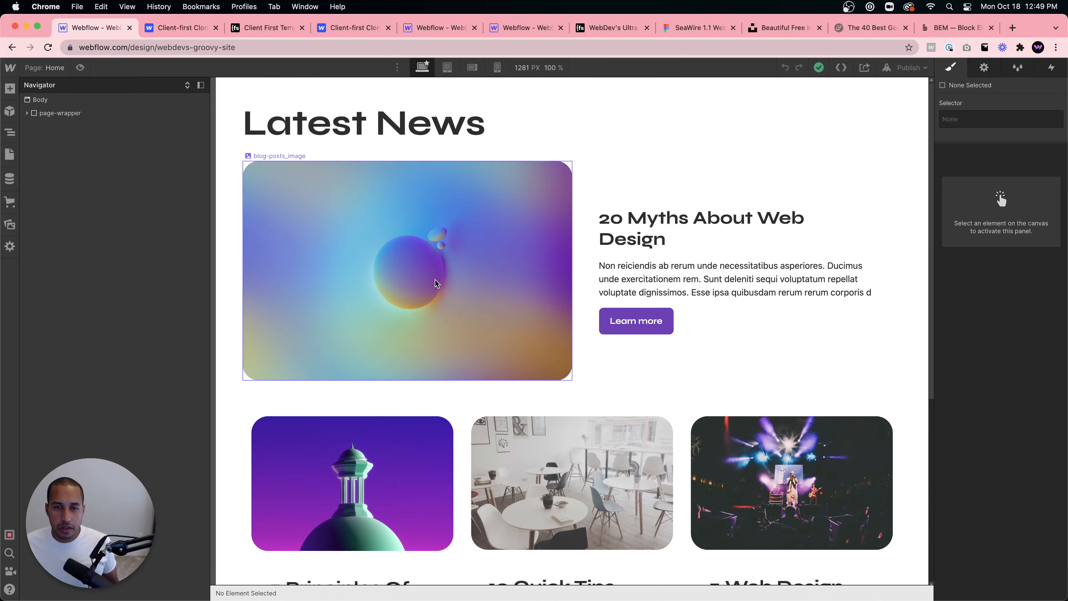
{"action": "left_click", "coordinate": [613, 348]}
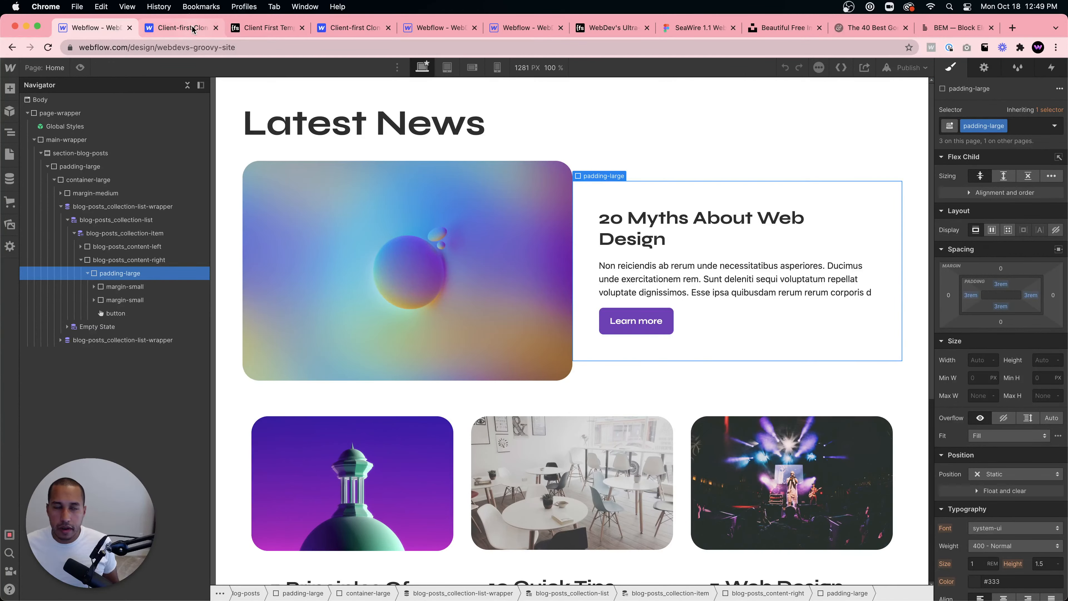
- Close another tab and inspect the other project's home header structure in the Navigator
{"action": "left_click", "coordinate": [212, 31]}
{"action": "left_click", "coordinate": [215, 28]}
{"action": "left_click", "coordinate": [214, 28]}
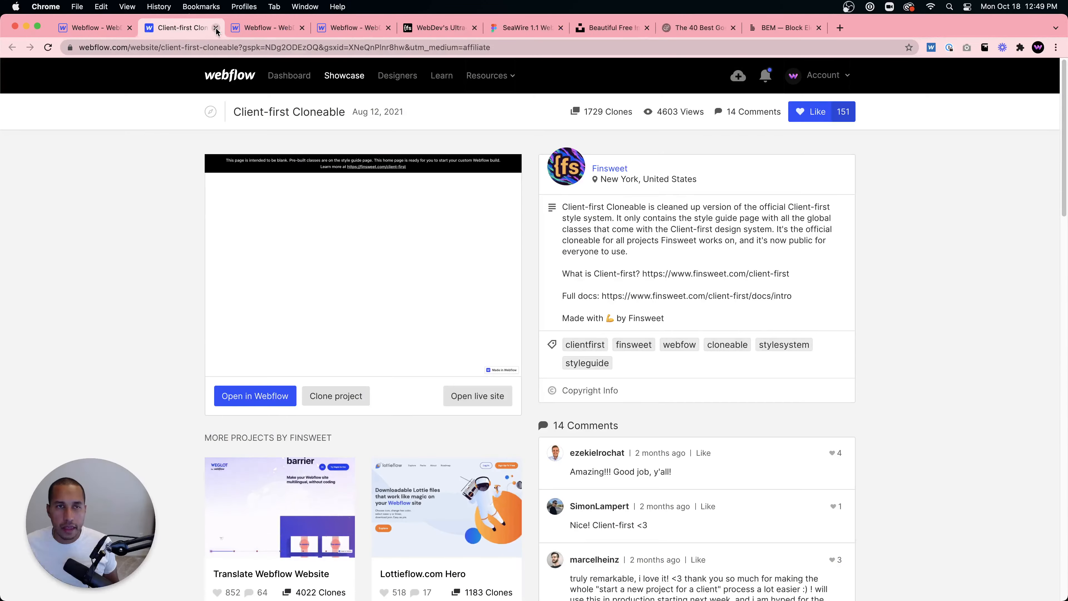
{"action": "left_click", "coordinate": [215, 28]}
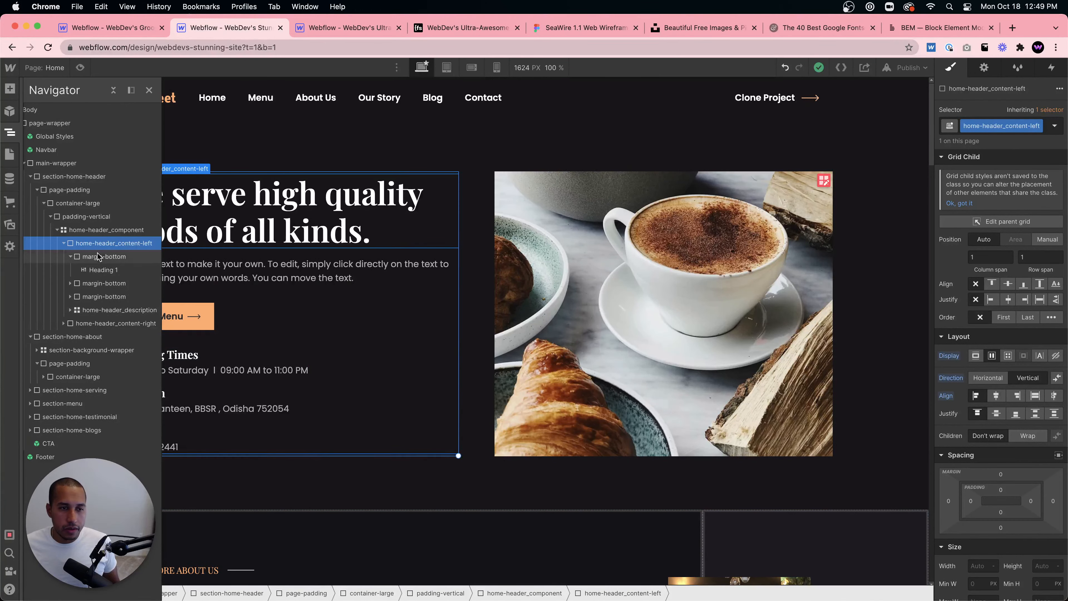
{"action": "left_click", "coordinate": [97, 284]}
{"action": "left_click", "coordinate": [70, 284]}
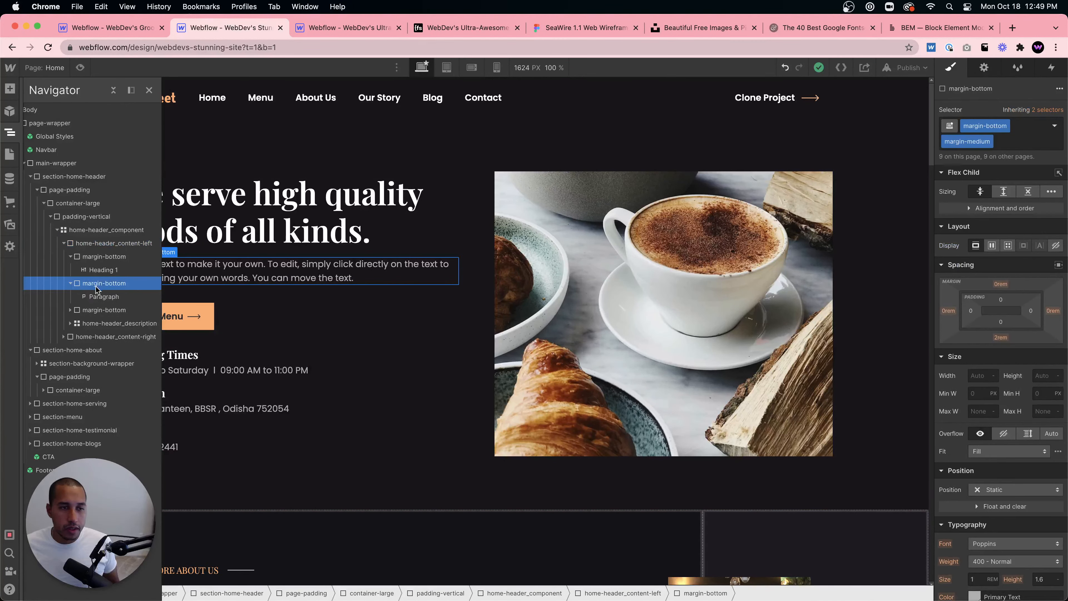
{"action": "left_click", "coordinate": [70, 283]}
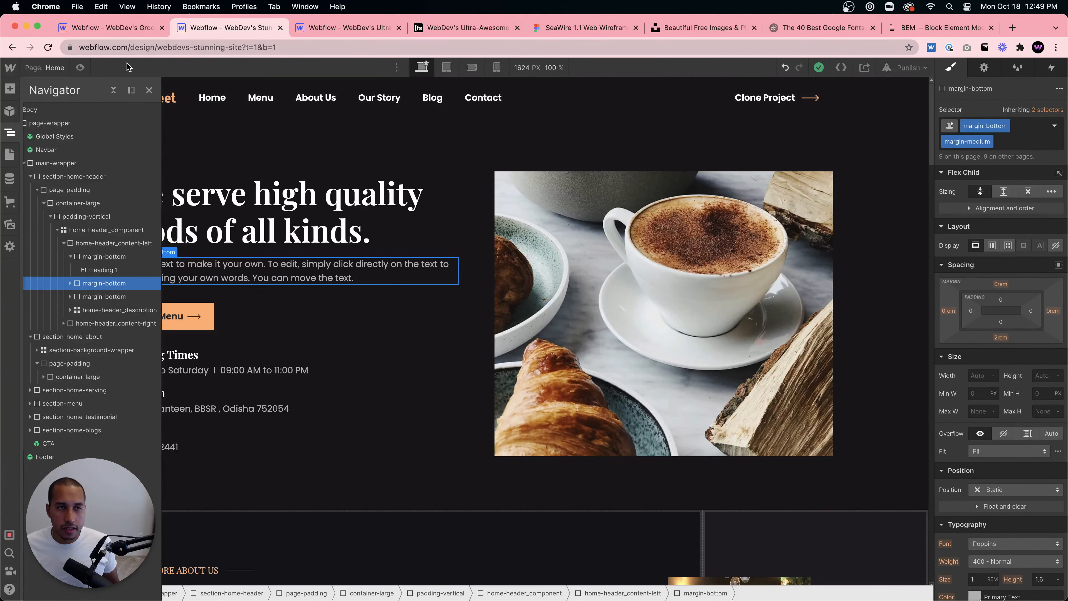
- Close the remaining reference tabs and return to the Designer tab
{"action": "left_click", "coordinate": [283, 28]}
{"action": "left_click", "coordinate": [281, 28]}
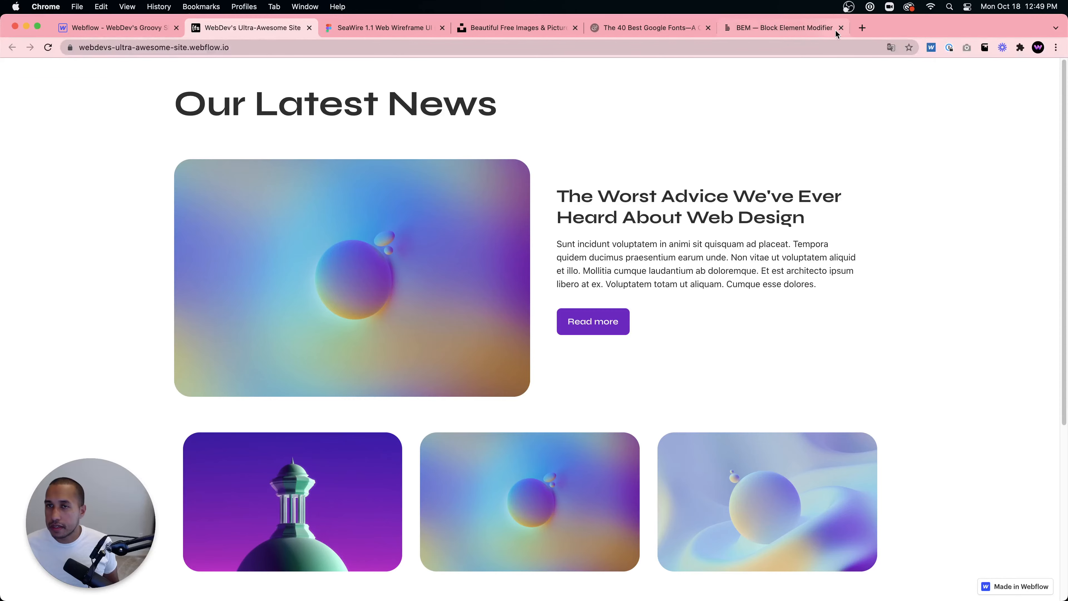
{"action": "left_click", "coordinate": [812, 27]}
{"action": "left_click", "coordinate": [839, 28]}
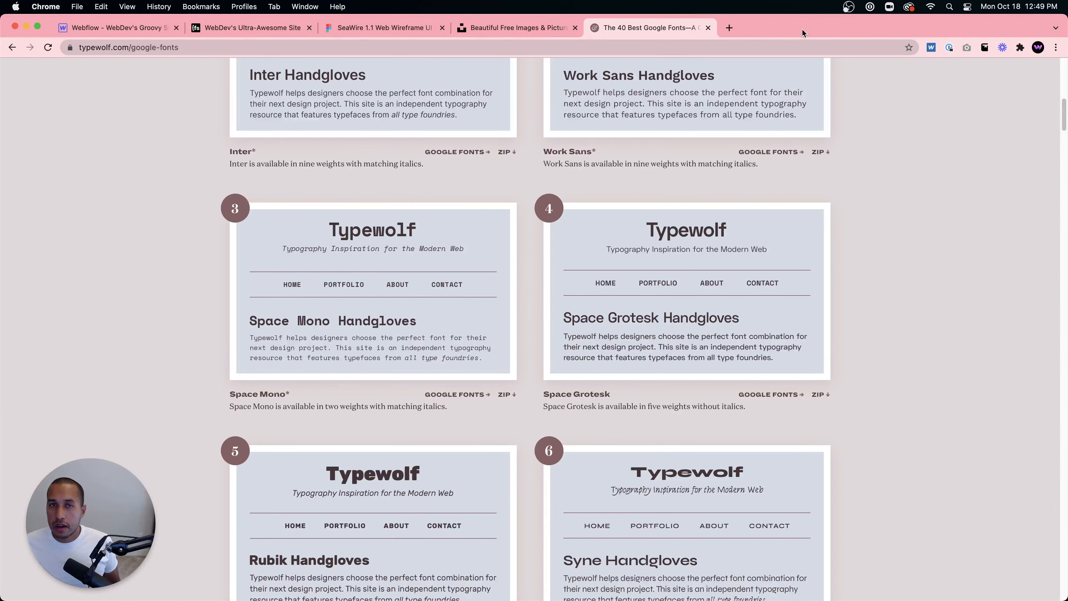
{"action": "left_click", "coordinate": [150, 31]}
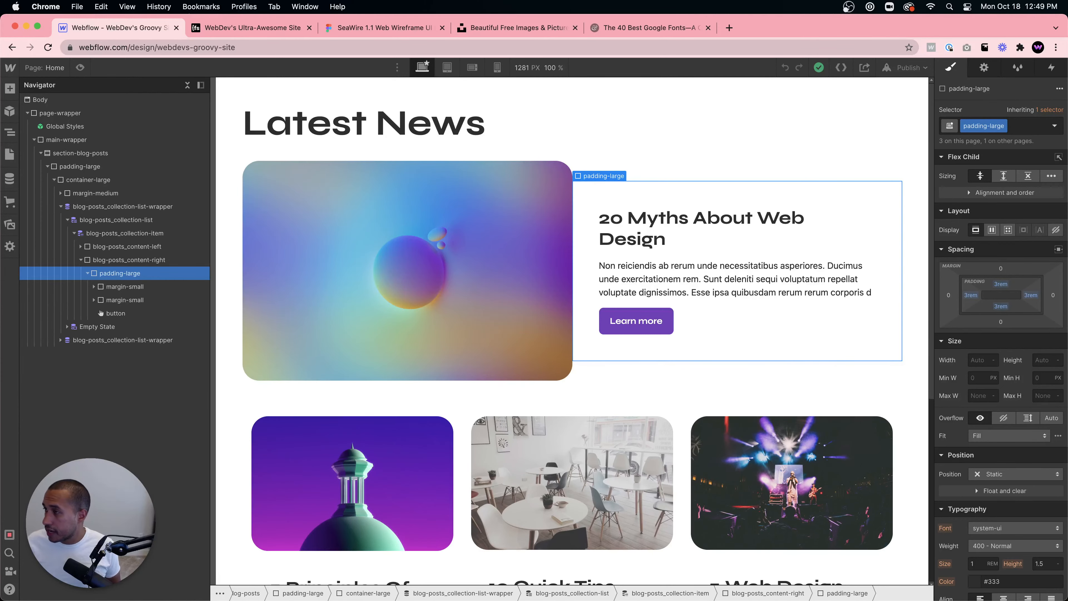
- Open the Concept Studio website in a new tab and scroll through it
{"action": "left_click_drag", "start_coordinate": [785, 12], "coordinate": [799, 35]}
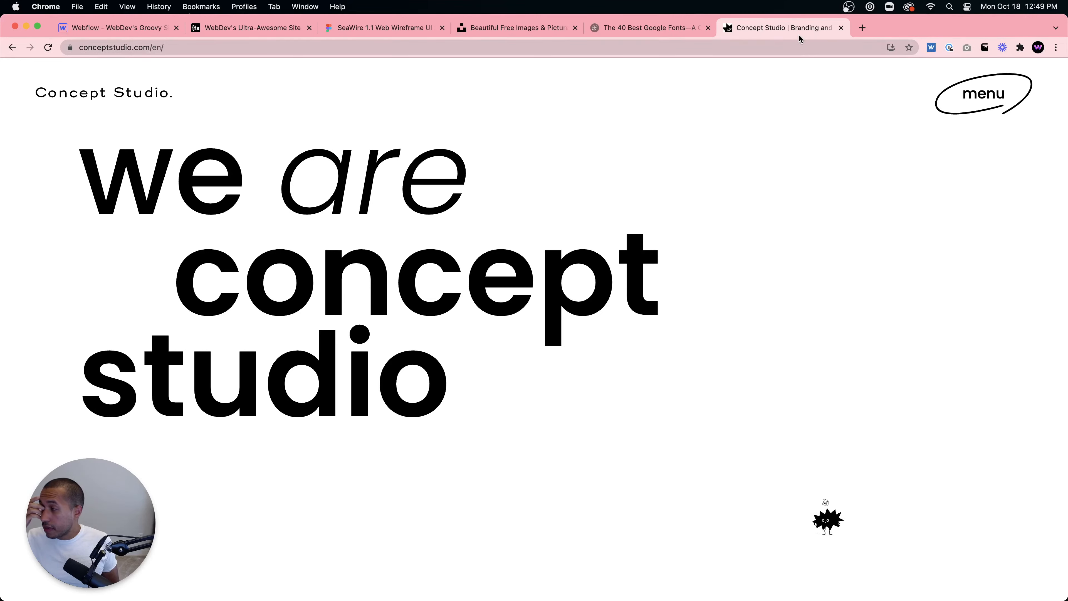
{"action": "scroll", "coordinate": [605, 185], "scroll_direction": "down", "scroll_amount": 10}
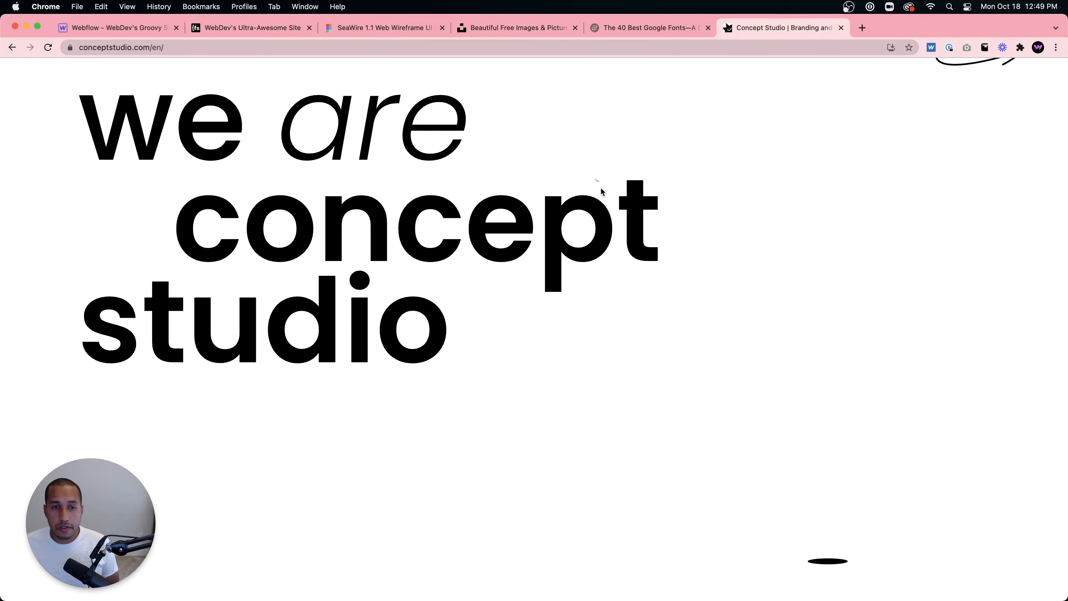
- Scroll through the Concept Studio homepage to examine its project, awards and hero sections
{"action": "scroll", "coordinate": [620, 187], "scroll_direction": "down", "scroll_amount": 15}
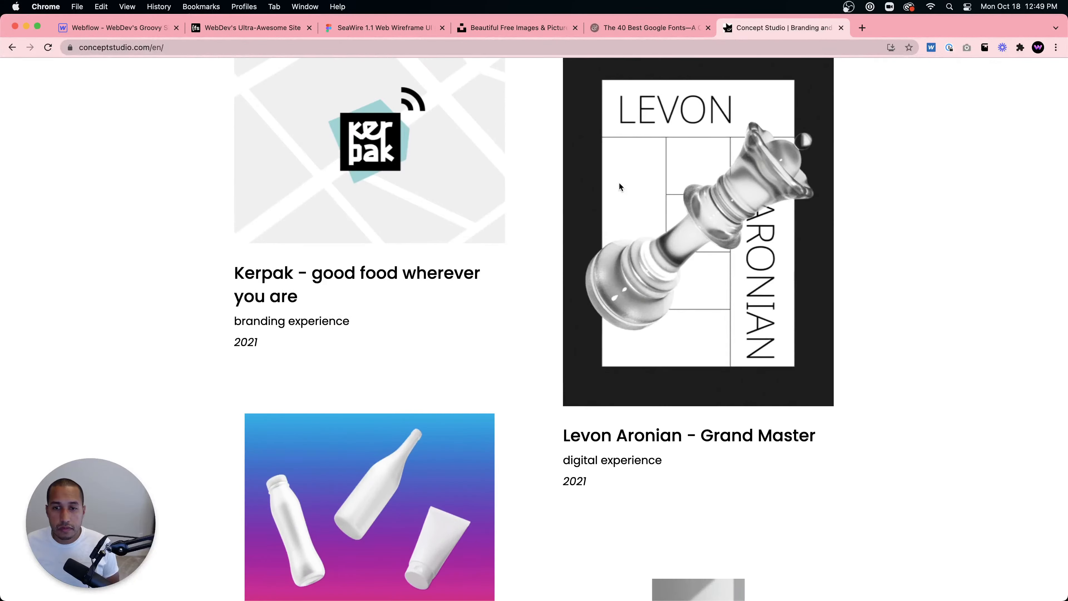
{"action": "scroll", "coordinate": [622, 187], "scroll_direction": "down", "scroll_amount": 10}
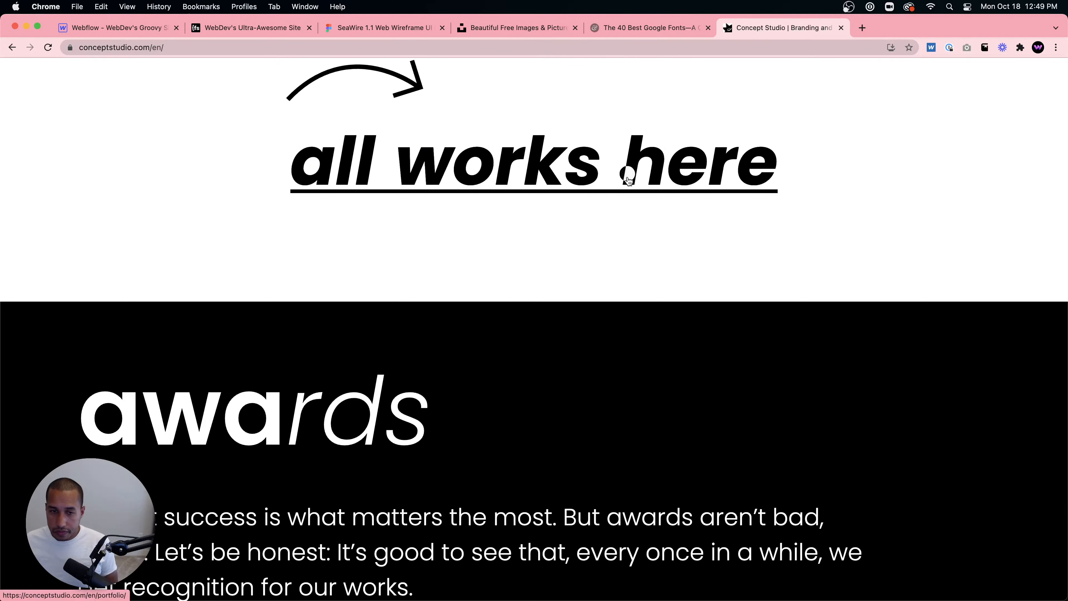
{"action": "scroll", "coordinate": [628, 180], "scroll_direction": "down", "scroll_amount": 10}
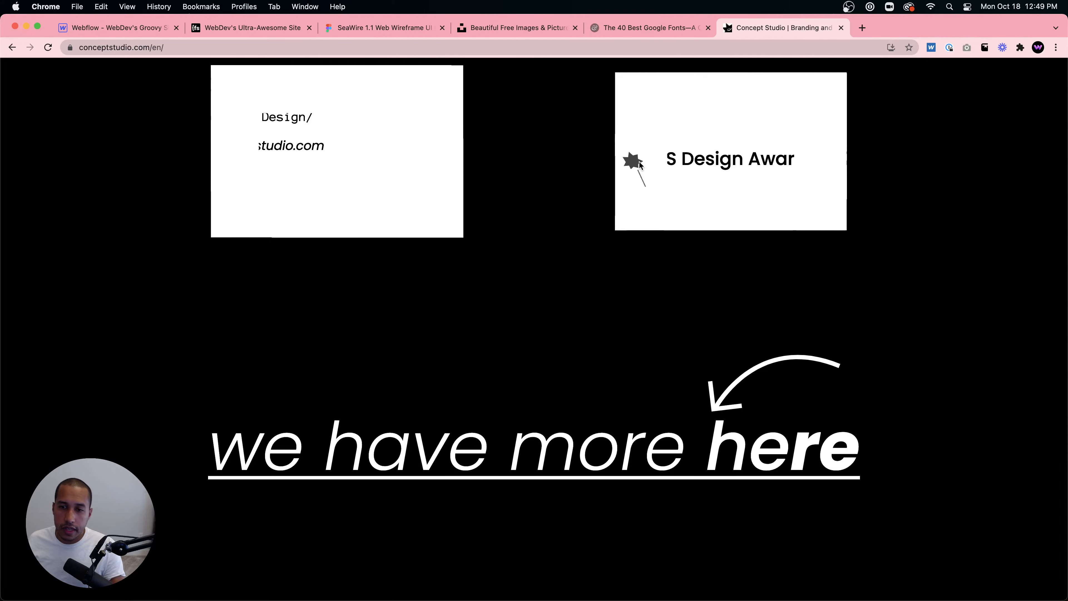
{"action": "scroll", "coordinate": [639, 163], "scroll_direction": "down", "scroll_amount": 10}
{"action": "scroll", "coordinate": [641, 158], "scroll_direction": "up", "scroll_amount": 15}
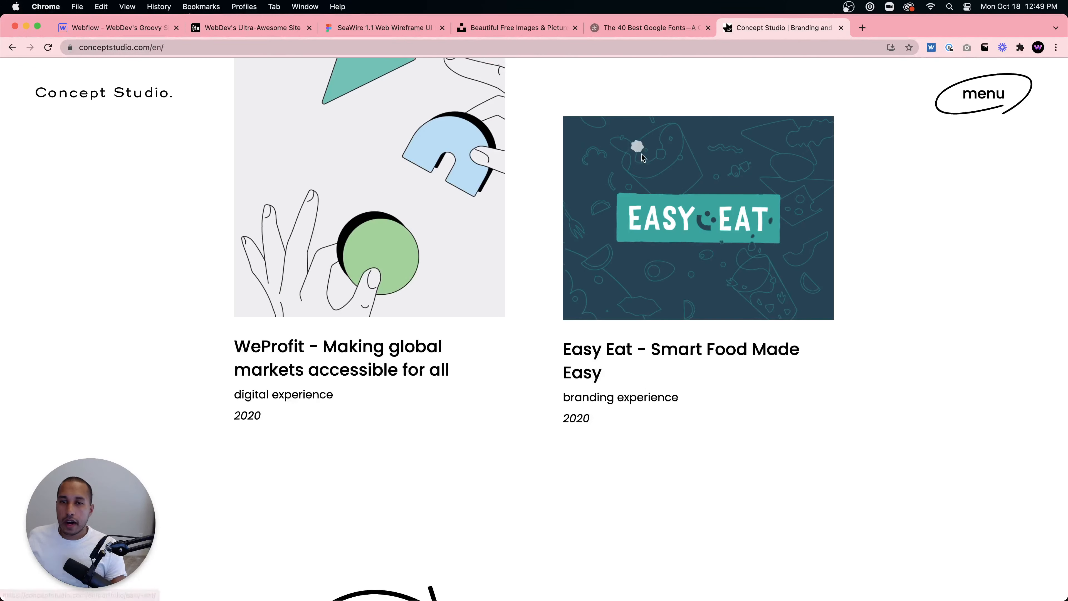
{"action": "scroll", "coordinate": [642, 156], "scroll_direction": "up", "scroll_amount": 15}
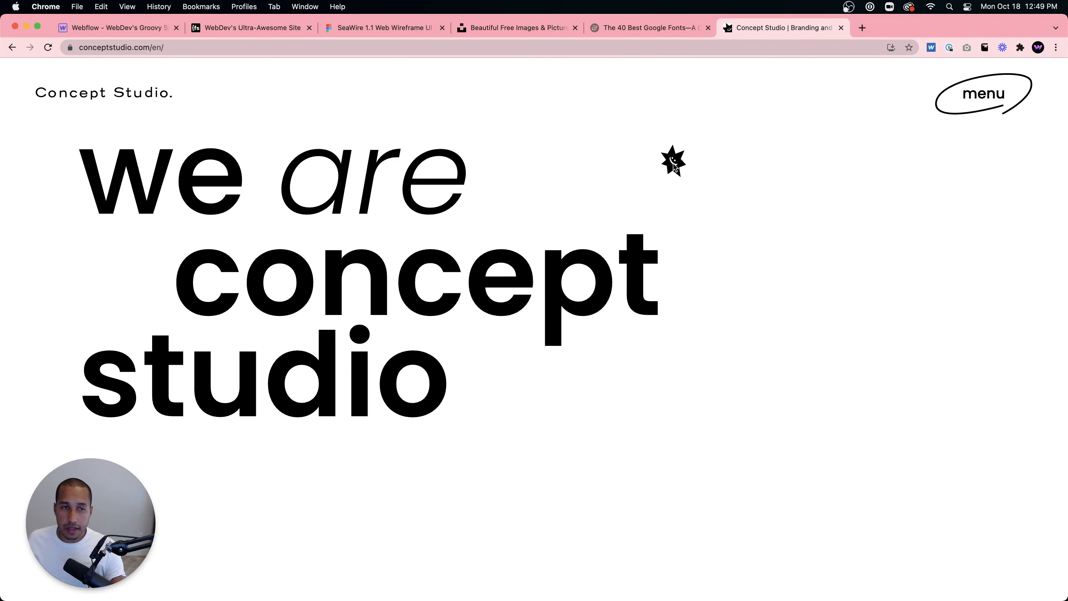
{"action": "left_click_drag", "start_coordinate": [2, 243], "coordinate": [4, 158]}
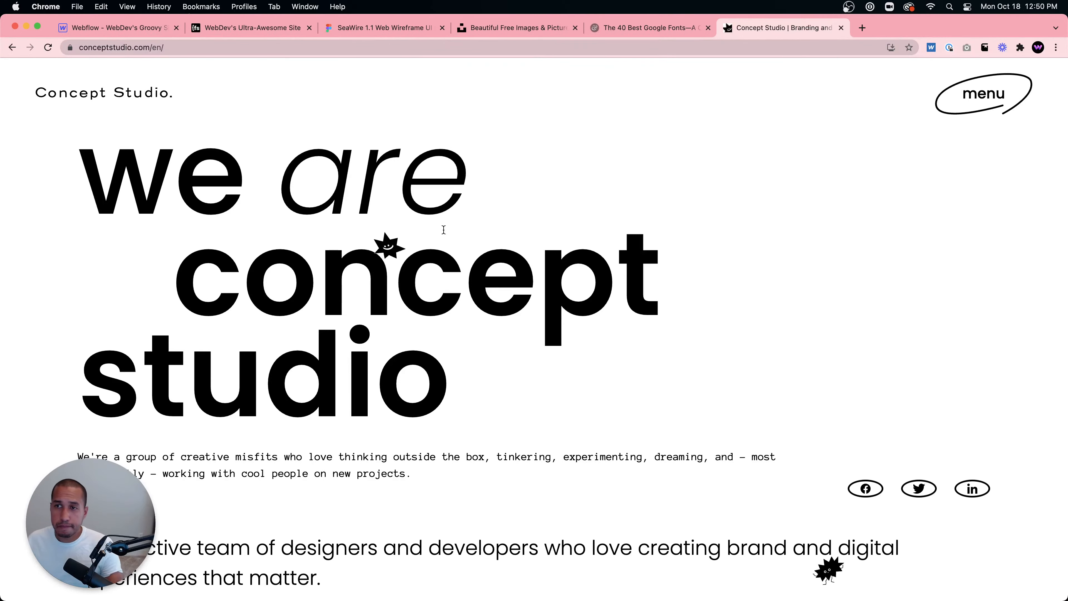
- Open and close the site's menu several times to study its shape-reveal animation
{"action": "left_click", "coordinate": [982, 91]}
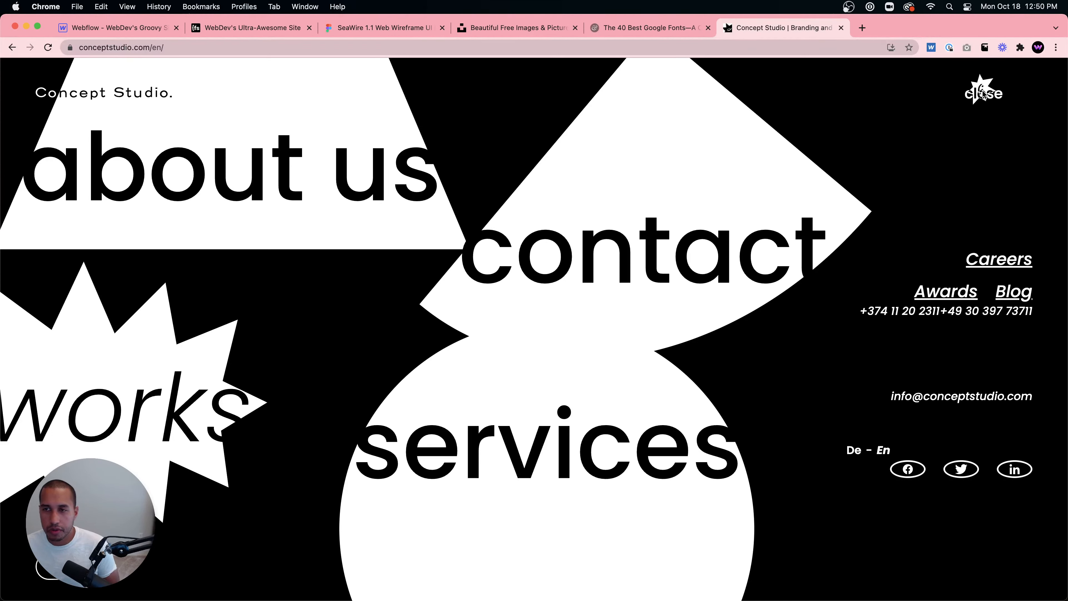
{"action": "left_click", "coordinate": [983, 91]}
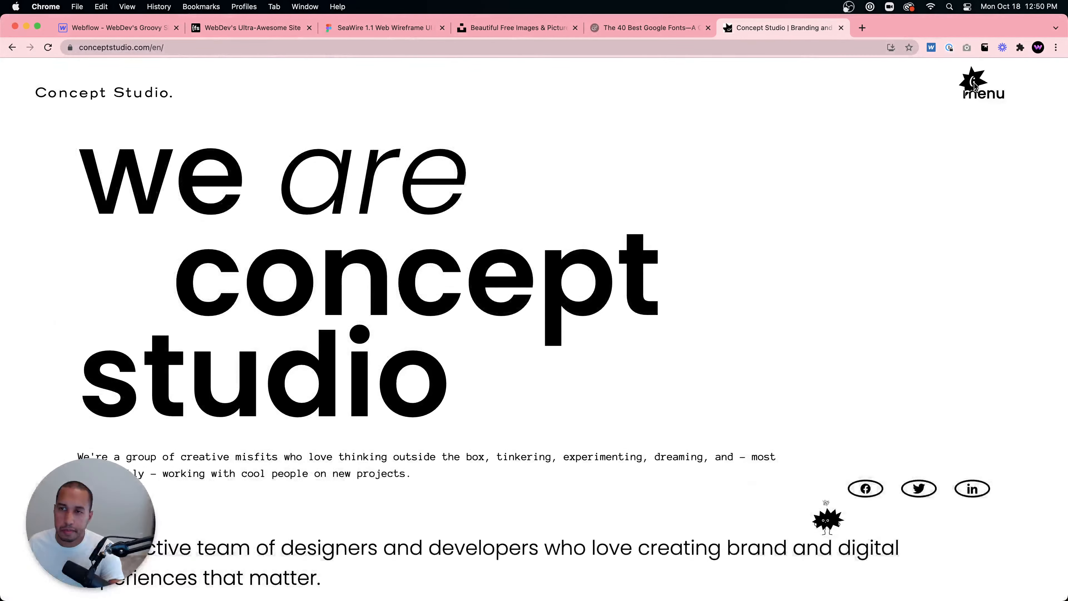
{"action": "left_click", "coordinate": [975, 84]}
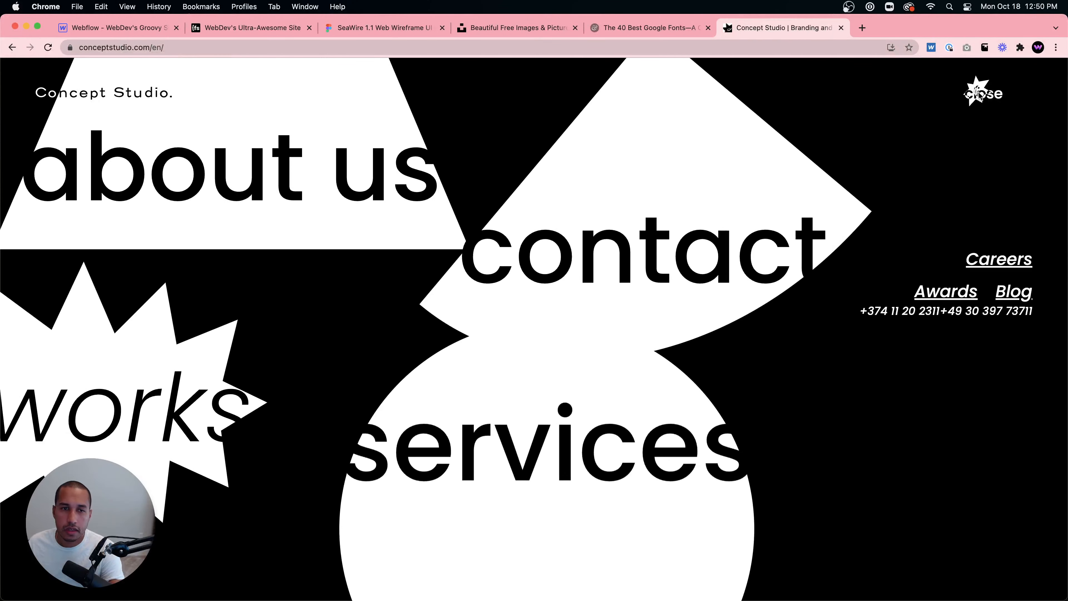
{"action": "left_click", "coordinate": [980, 93]}
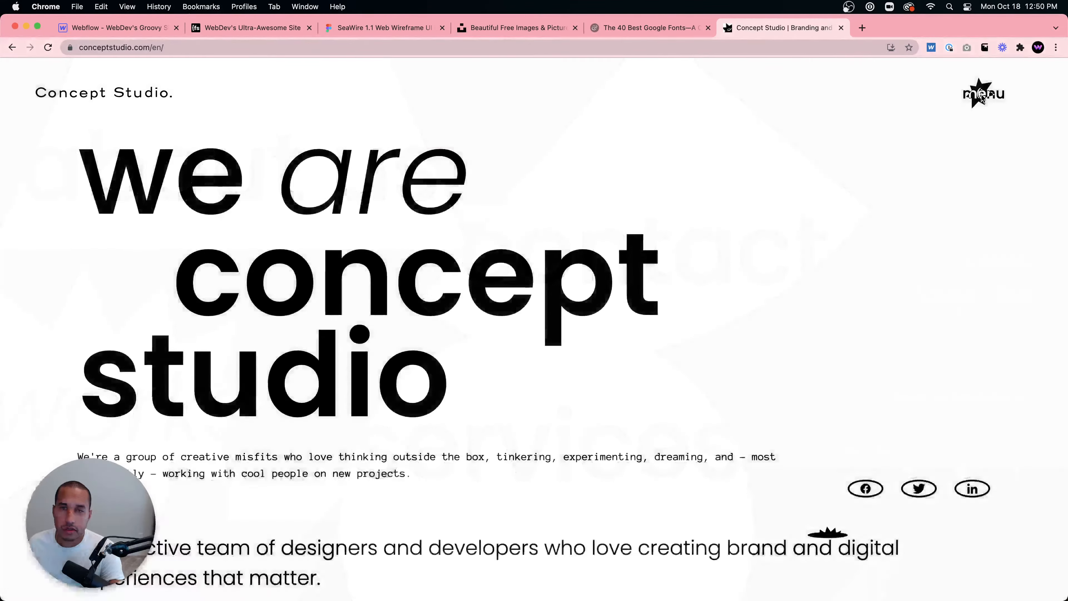
{"action": "left_click", "coordinate": [981, 94]}
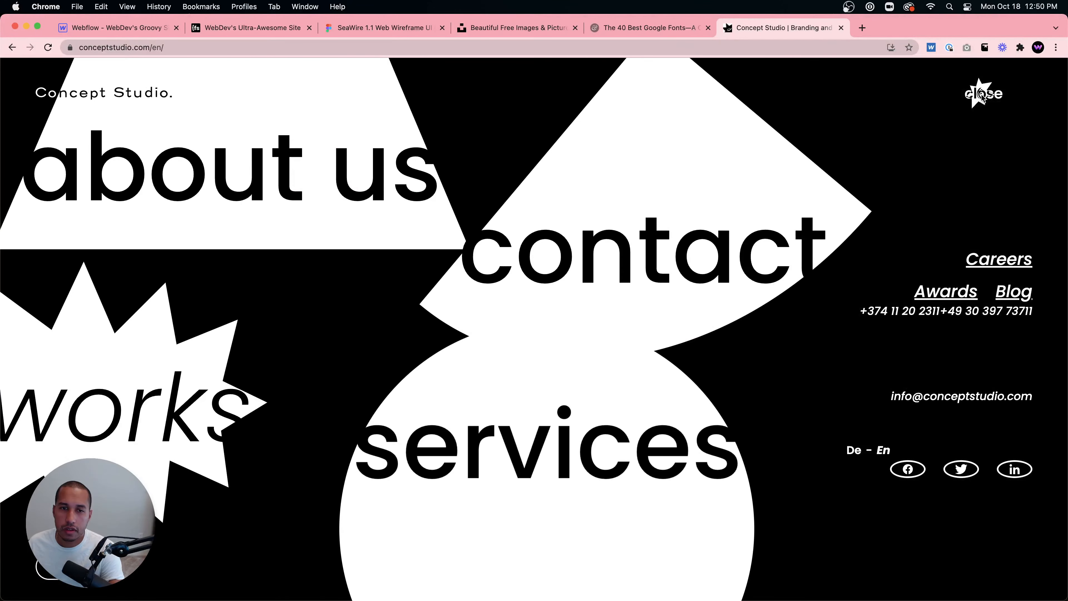
{"action": "left_click", "coordinate": [982, 94]}
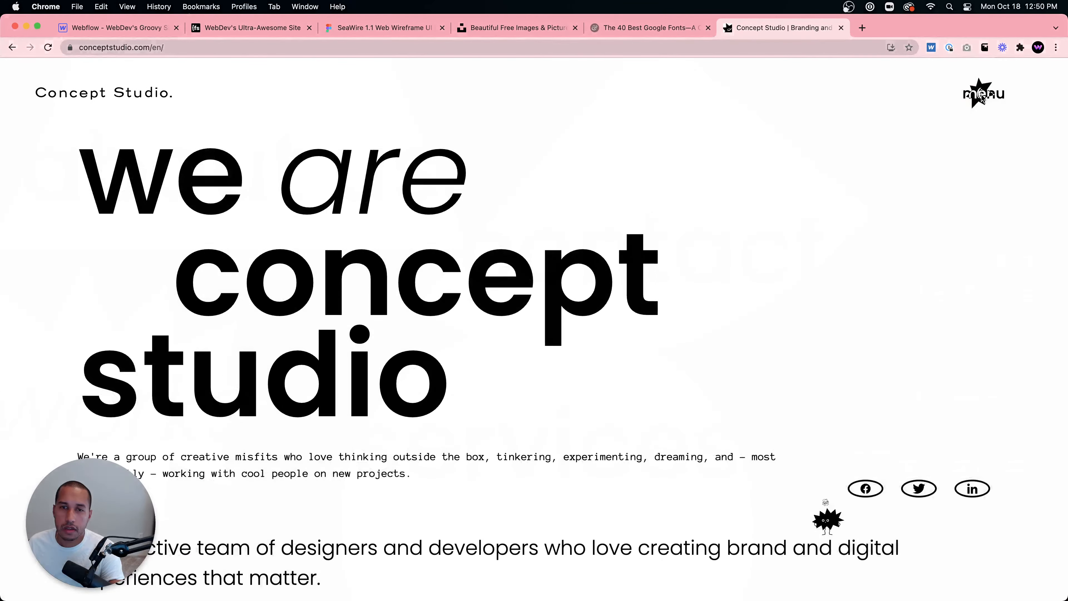
{"action": "left_click", "coordinate": [982, 95]}
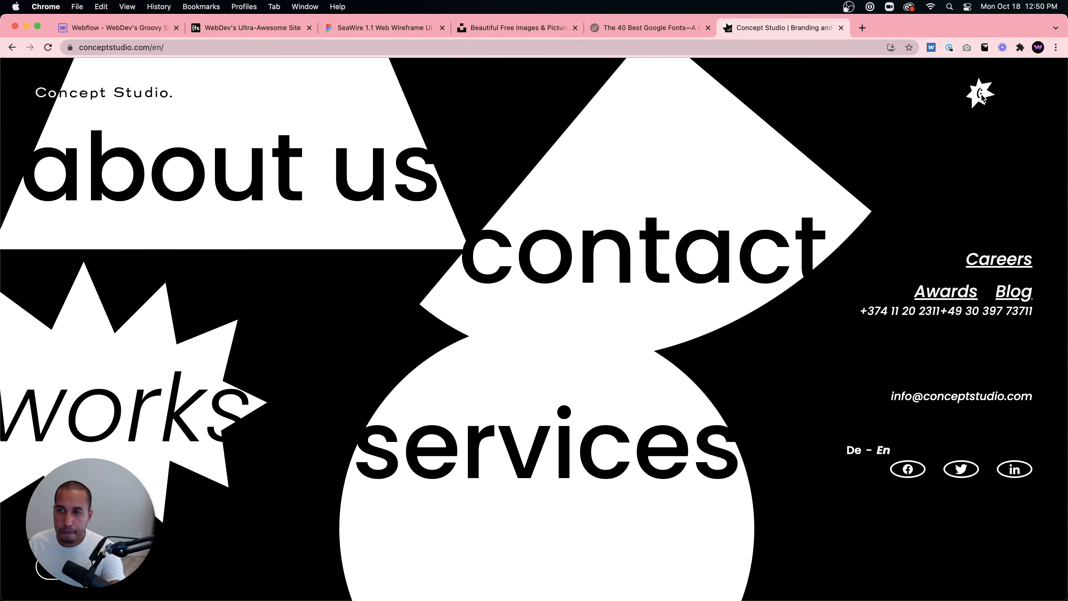
{"action": "left_click", "coordinate": [982, 94]}
{"action": "left_click", "coordinate": [982, 94]}
- Inspect the menu's contact item in DevTools, expanding its SVG shape elements, then close DevTools
{"action": "right_click", "coordinate": [599, 176]}
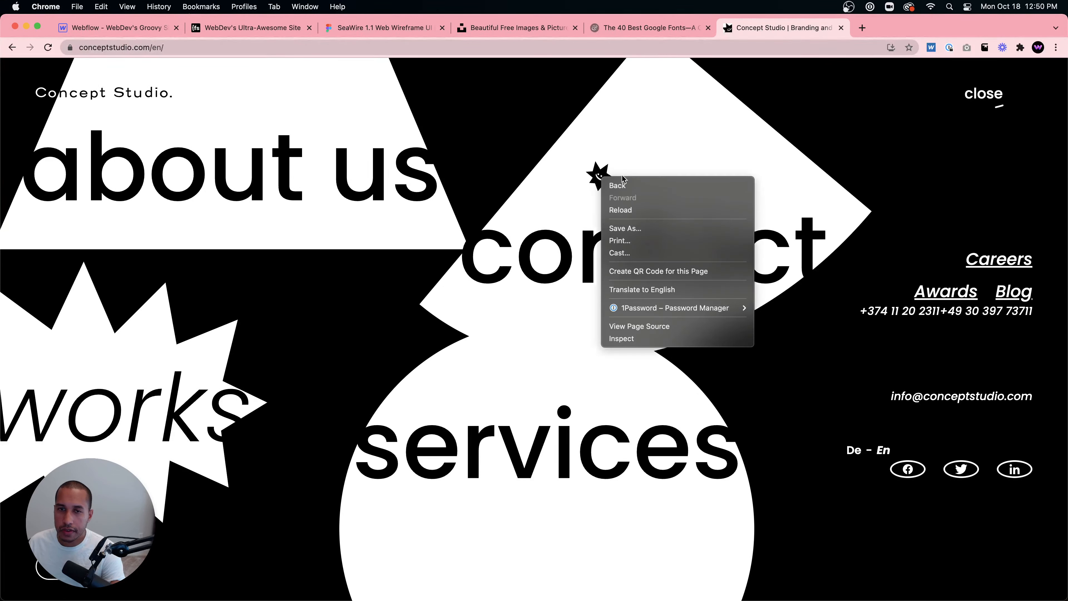
{"action": "left_click", "coordinate": [625, 339]}
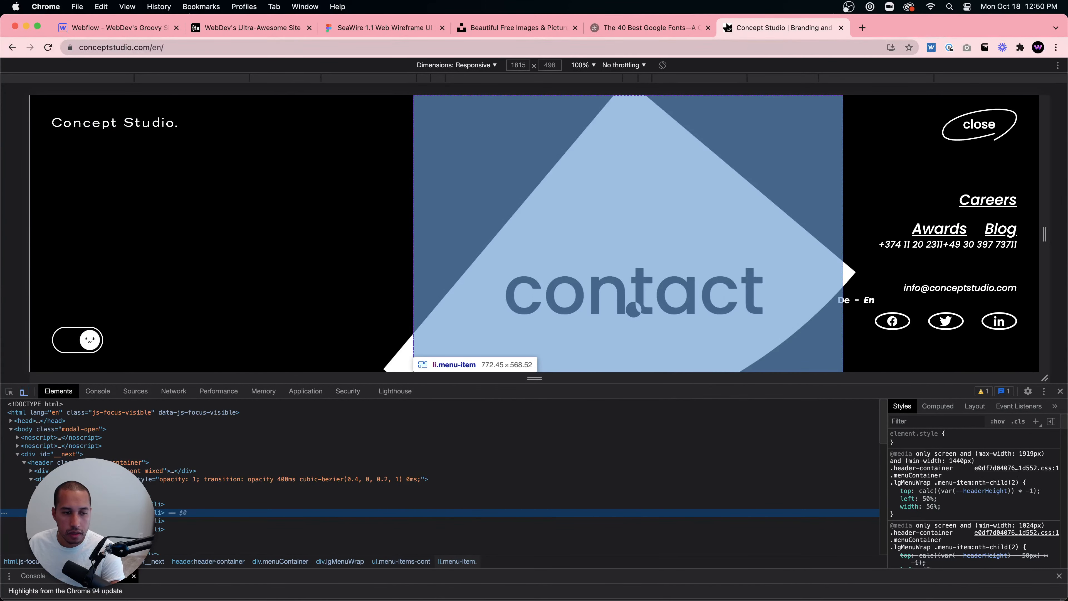
{"action": "left_click", "coordinate": [51, 513]}
{"action": "left_click", "coordinate": [63, 521]}
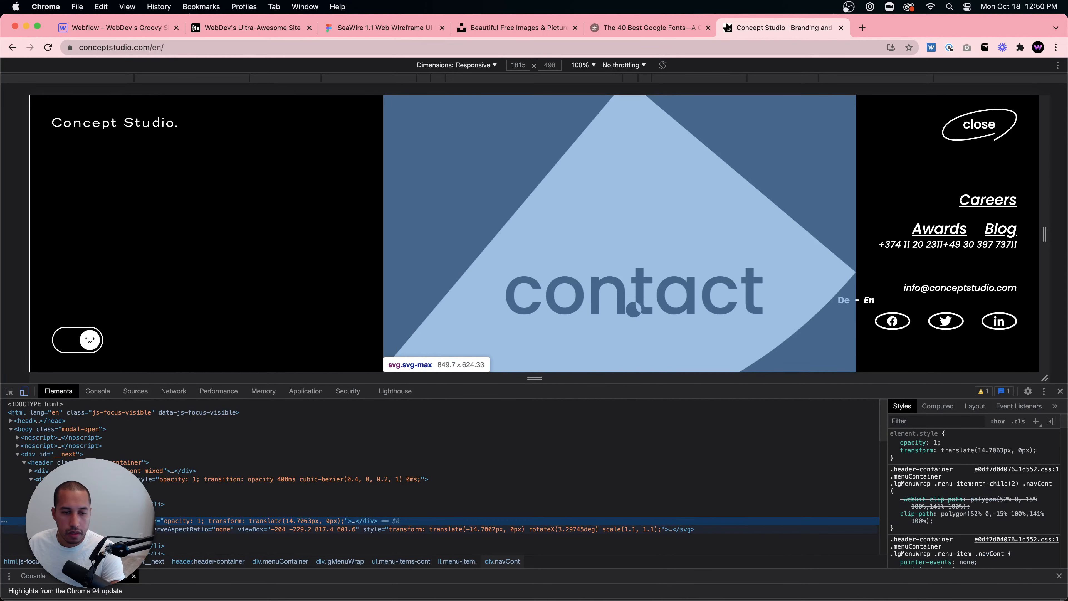
{"action": "left_click", "coordinate": [64, 530]}
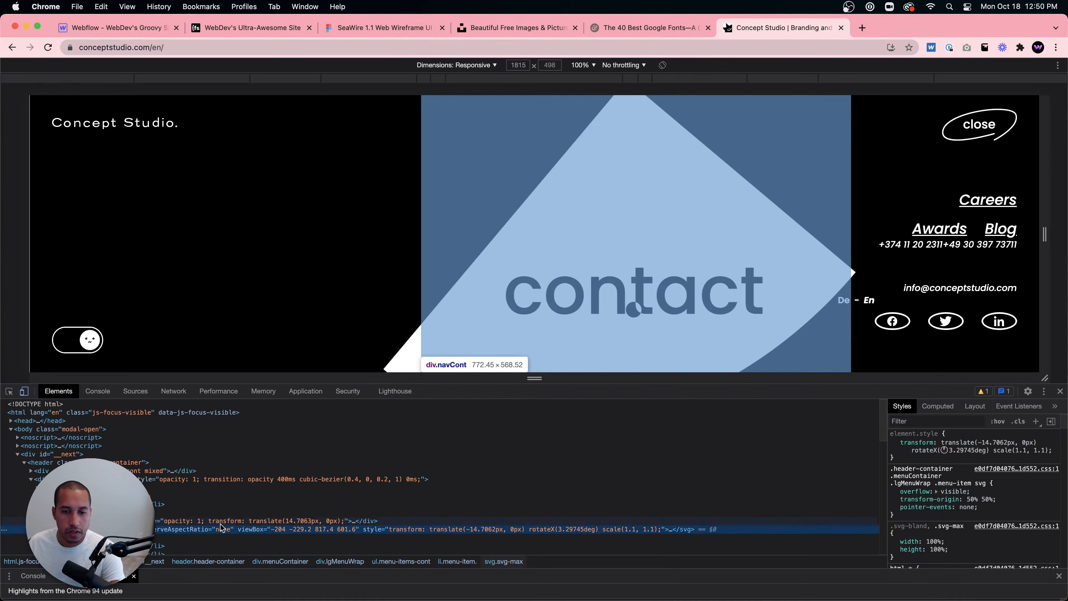
{"action": "left_click", "coordinate": [58, 530]}
{"action": "left_click", "coordinate": [68, 538]}
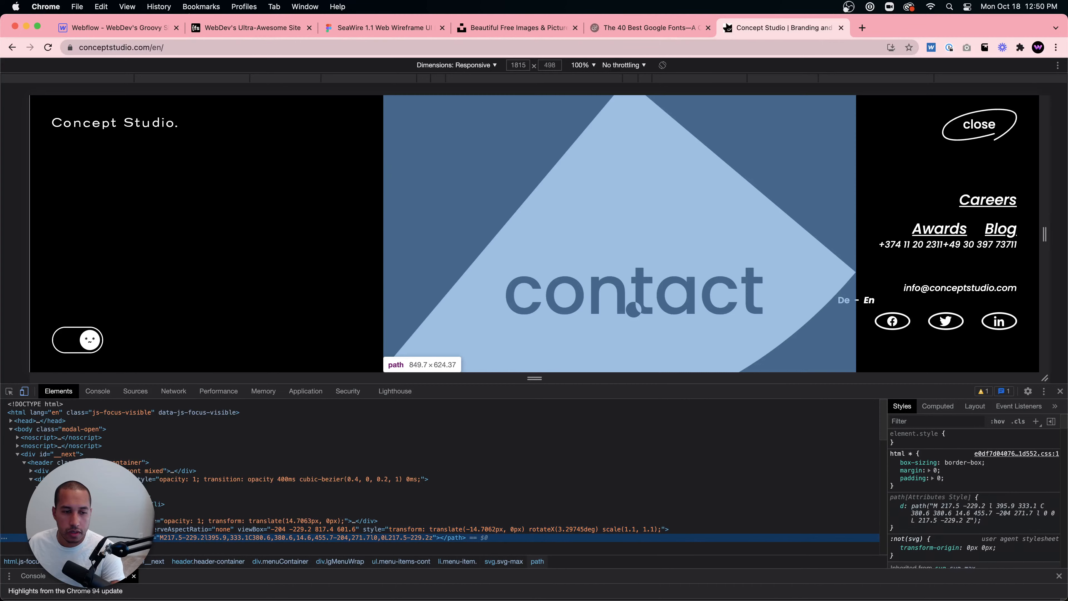
{"action": "scroll", "coordinate": [68, 505], "scroll_direction": "down", "scroll_amount": 3}
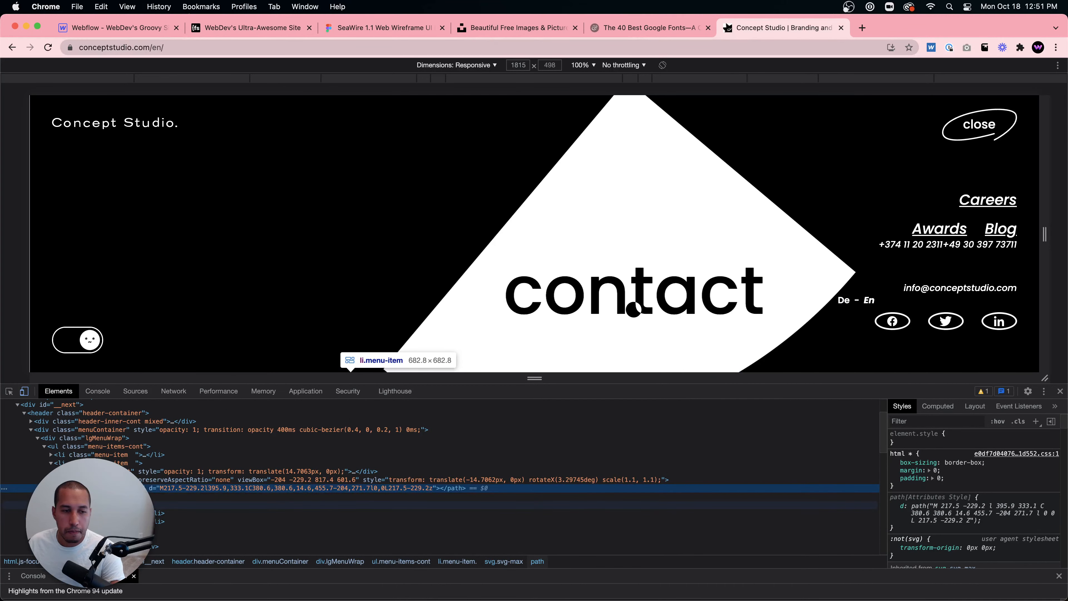
{"action": "left_click", "coordinate": [58, 472]}
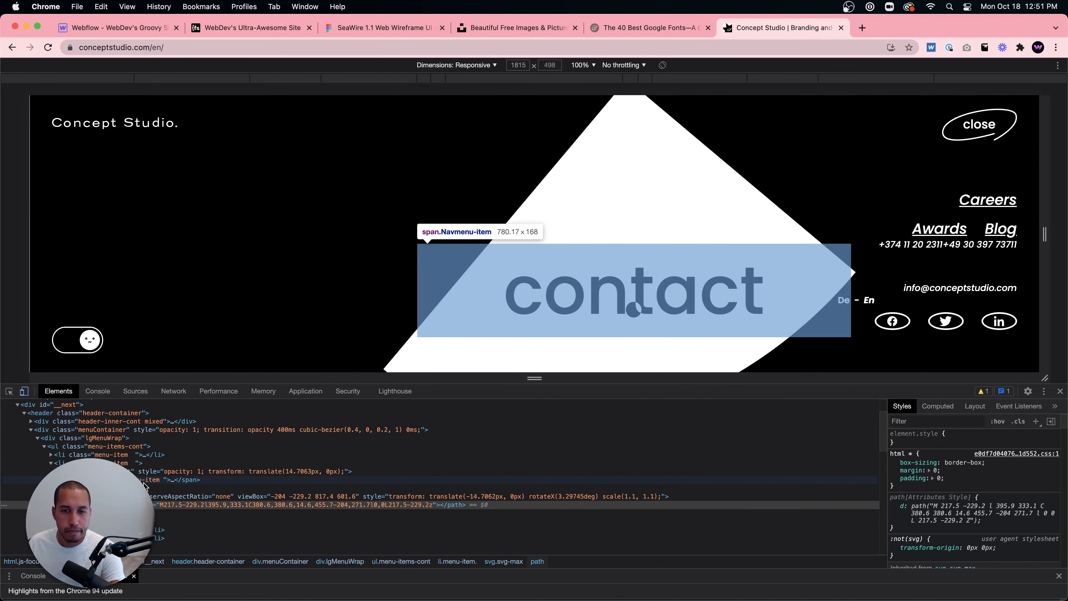
{"action": "left_click", "coordinate": [64, 480]}
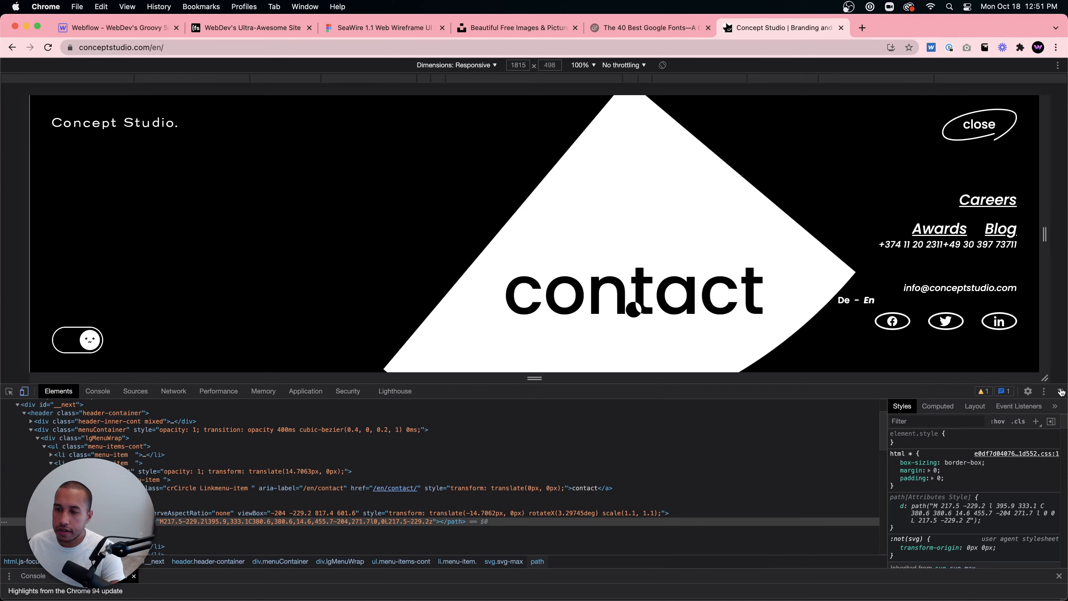
{"action": "left_click", "coordinate": [1061, 392]}
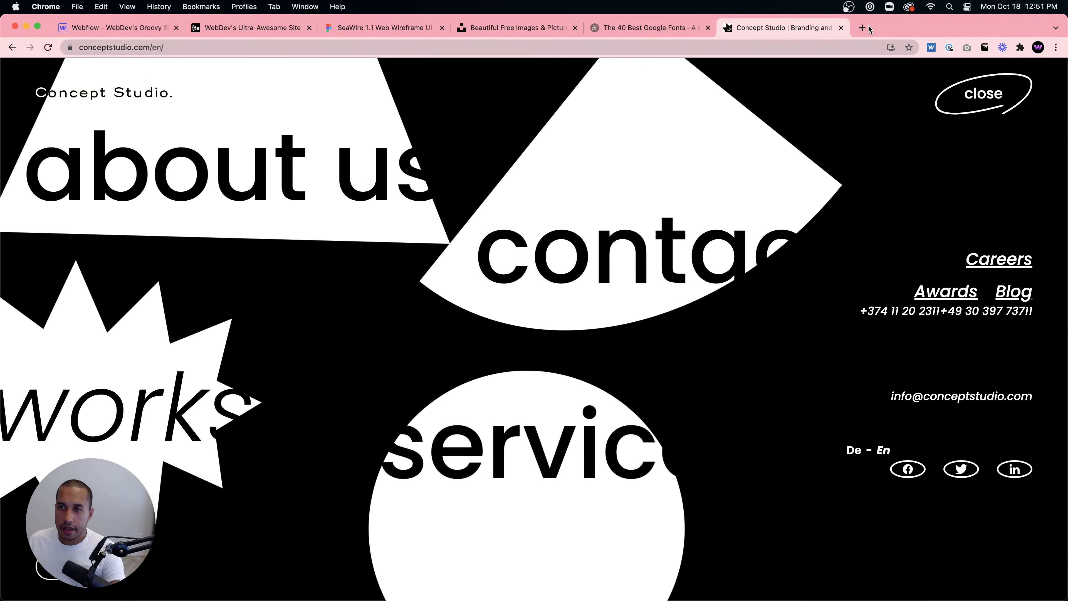
- Open a new tab, search for Clippy and open the CSS clip-path maker
{"action": "left_click", "coordinate": [863, 27]}
{"action": "type", "text": "clippy"}
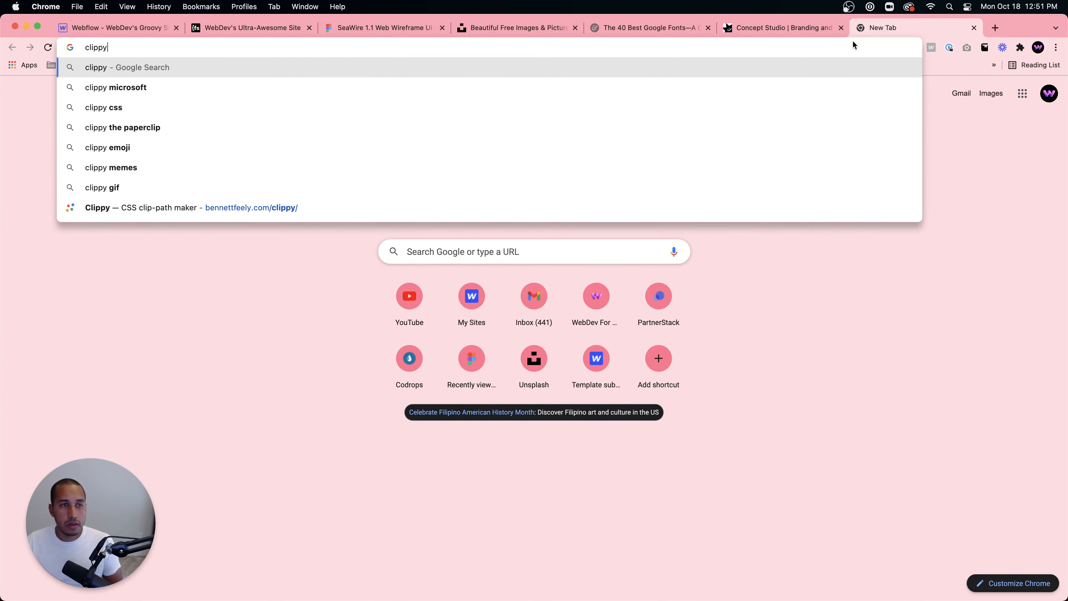
{"action": "key", "text": "BackSpace"}
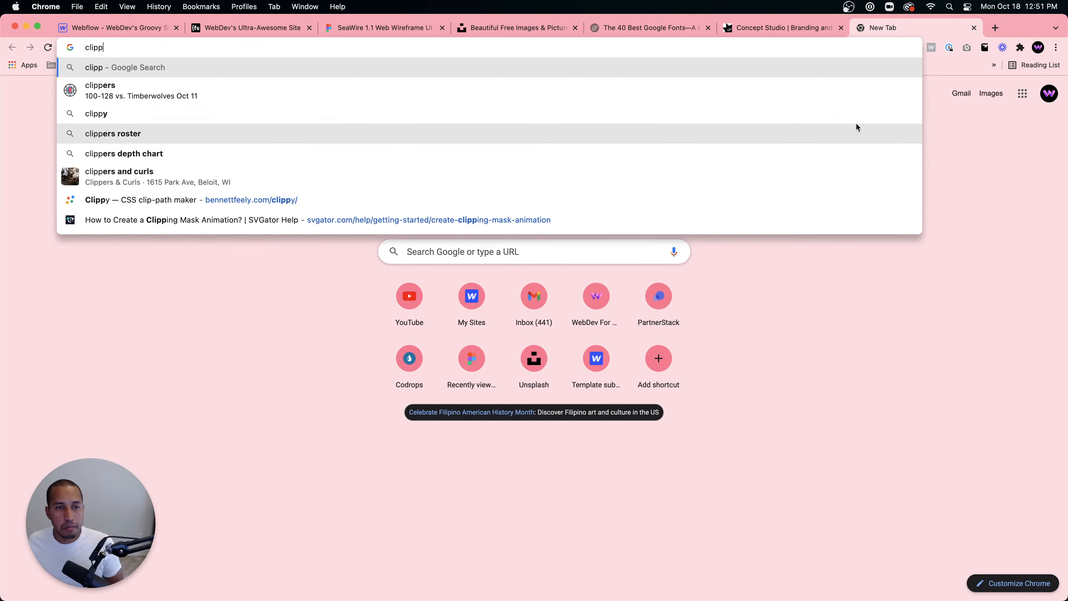
{"action": "left_click", "coordinate": [319, 197]}
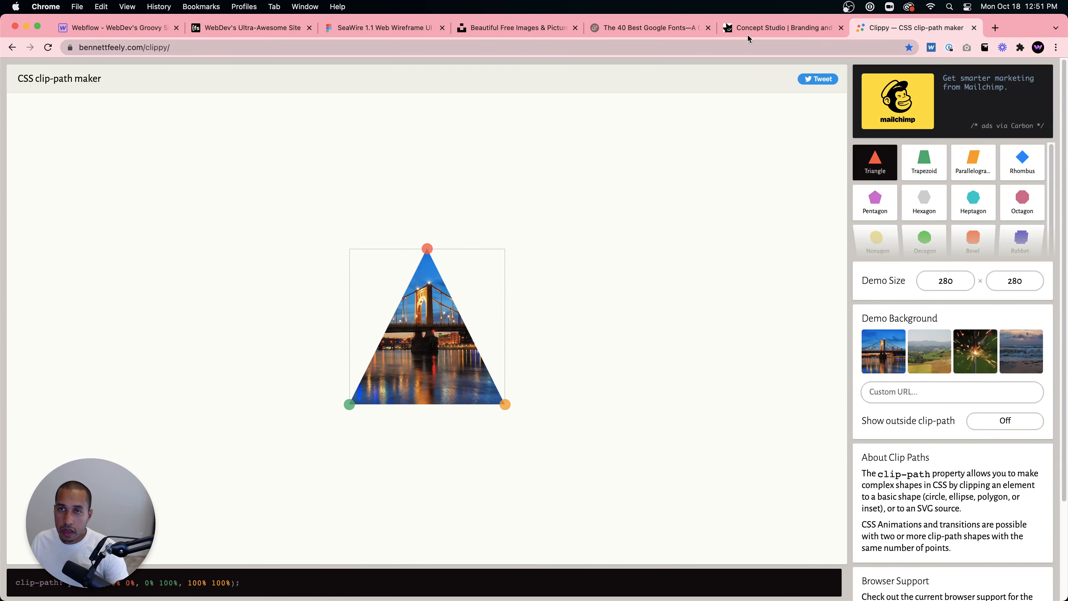
- Compare the Concept Studio menu shapes with the Clippy shape presets by switching between the two tabs
{"action": "left_click", "coordinate": [753, 29]}
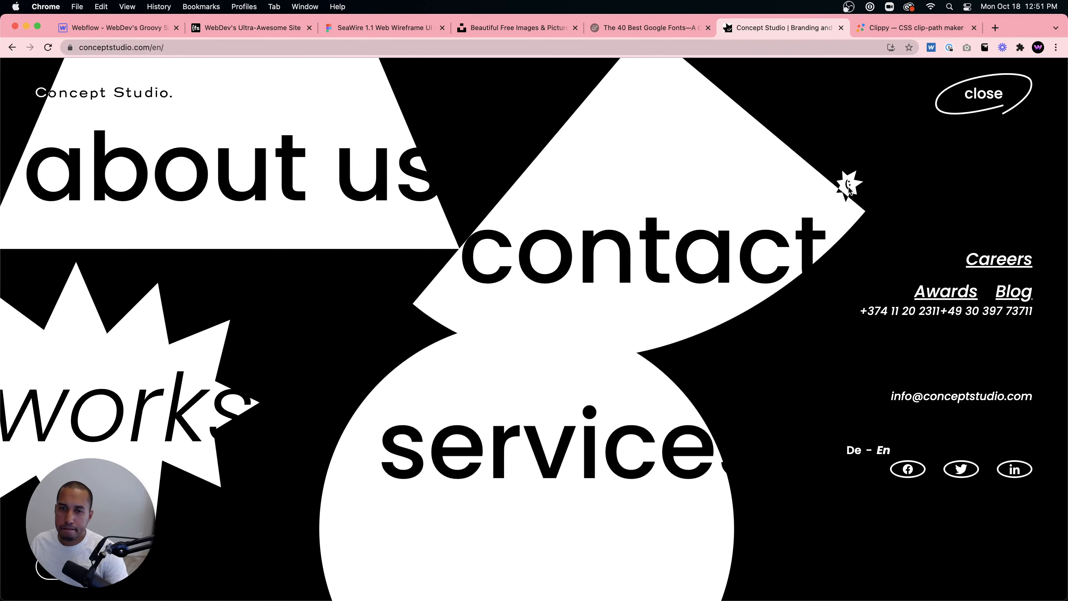
{"action": "left_click", "coordinate": [895, 32]}
{"action": "scroll", "coordinate": [963, 274], "scroll_direction": "down", "scroll_amount": 3}
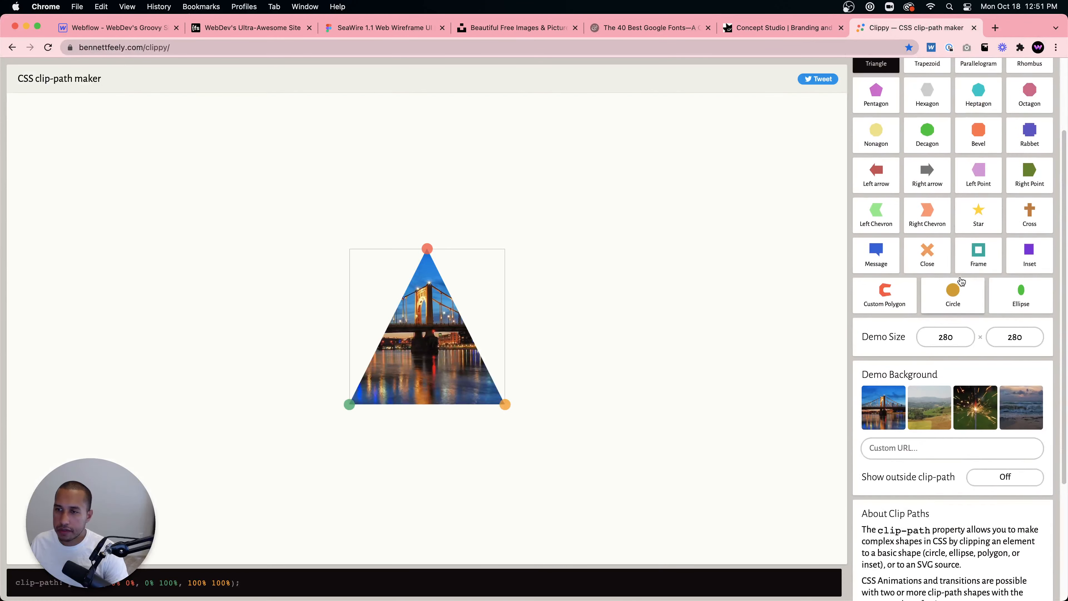
{"action": "scroll", "coordinate": [972, 250], "scroll_direction": "up", "scroll_amount": 3}
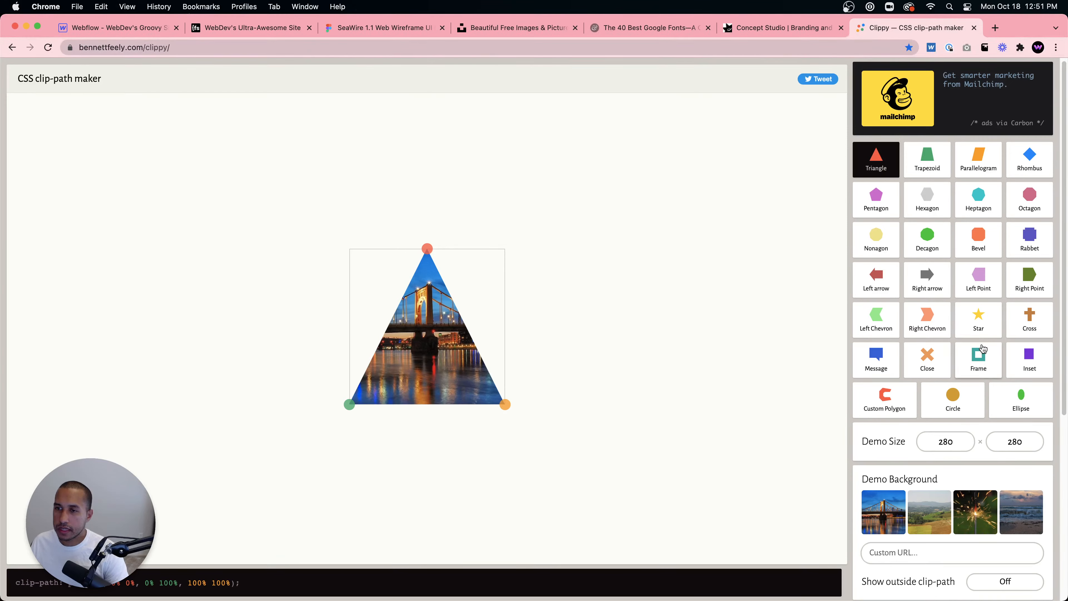
{"action": "scroll", "coordinate": [983, 349], "scroll_direction": "down", "scroll_amount": 4}
{"action": "left_click", "coordinate": [761, 29]}
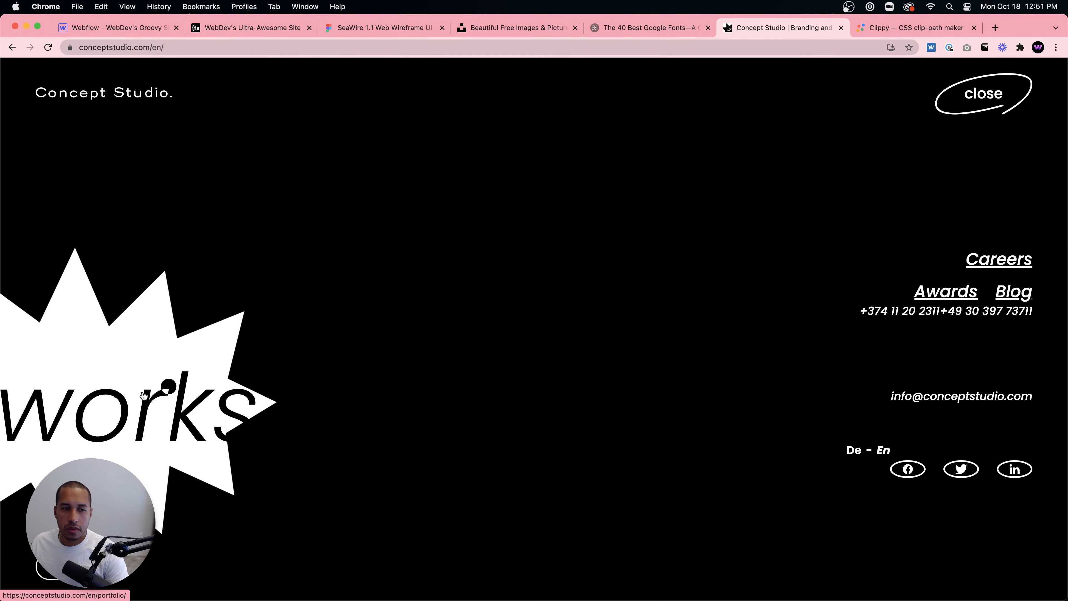
{"action": "key", "text": "ctrl+Tab"}
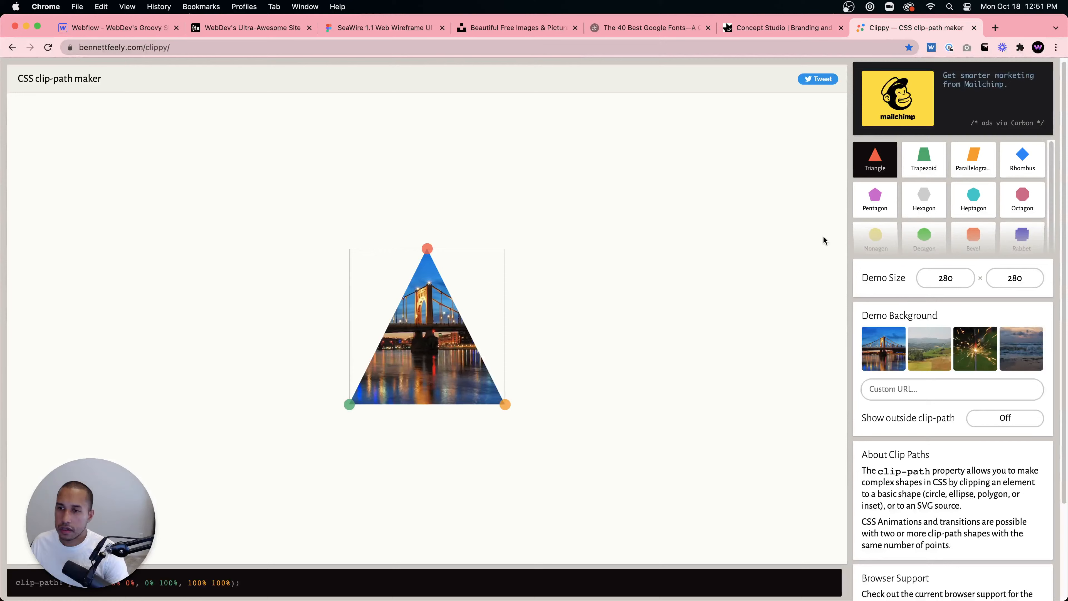
- Try building a custom polygon of about seven points over the Clippy demo image, then reload the page to reset it
{"action": "left_click", "coordinate": [989, 251]}
{"action": "left_click", "coordinate": [894, 408]}
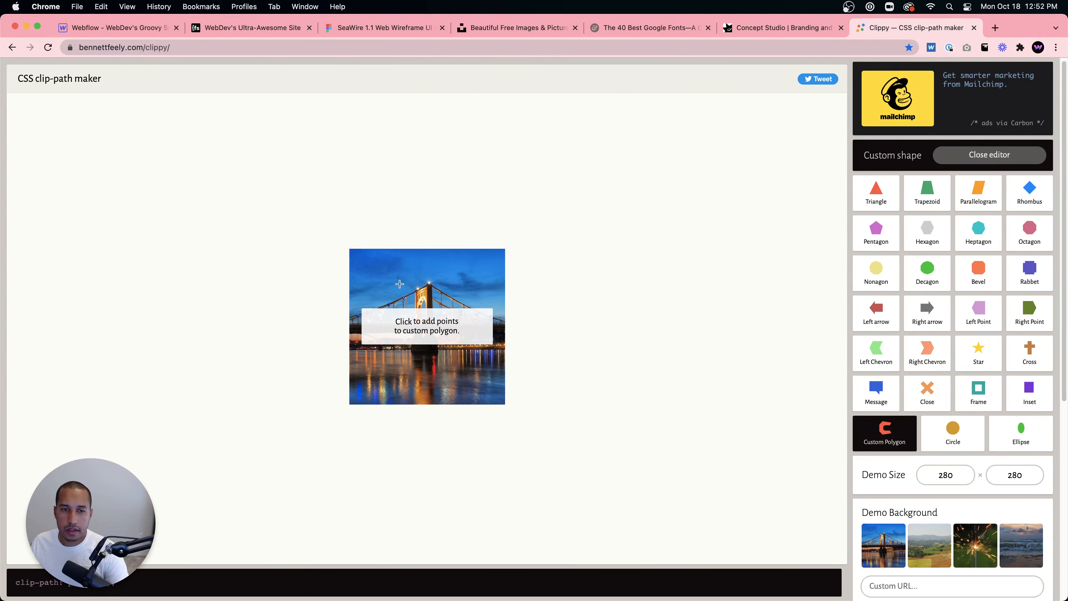
{"action": "left_click", "coordinate": [419, 257]}
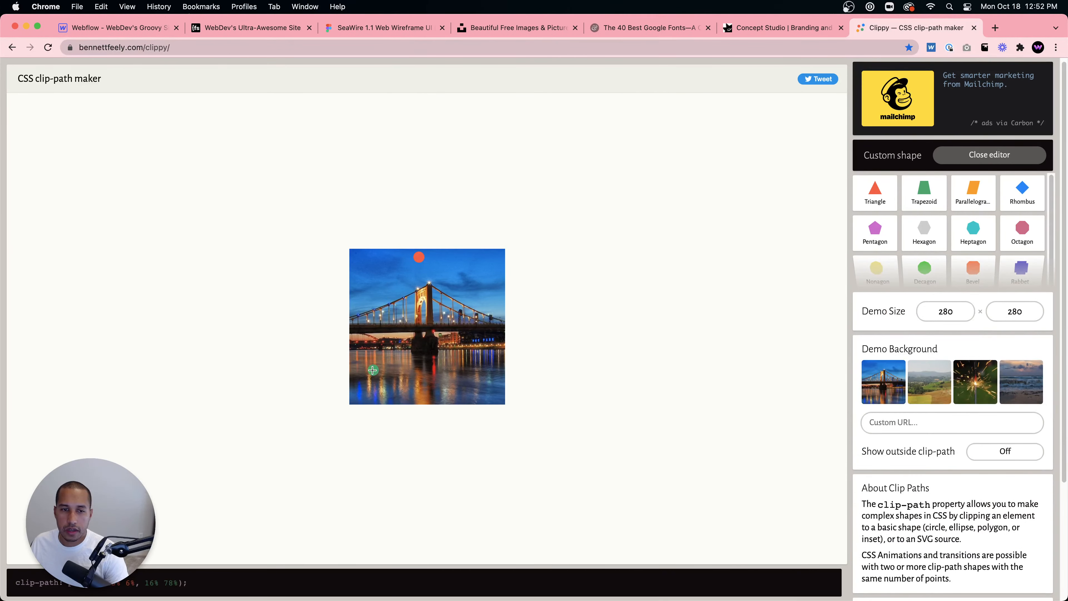
{"action": "left_click", "coordinate": [478, 373]}
{"action": "left_click", "coordinate": [498, 349]}
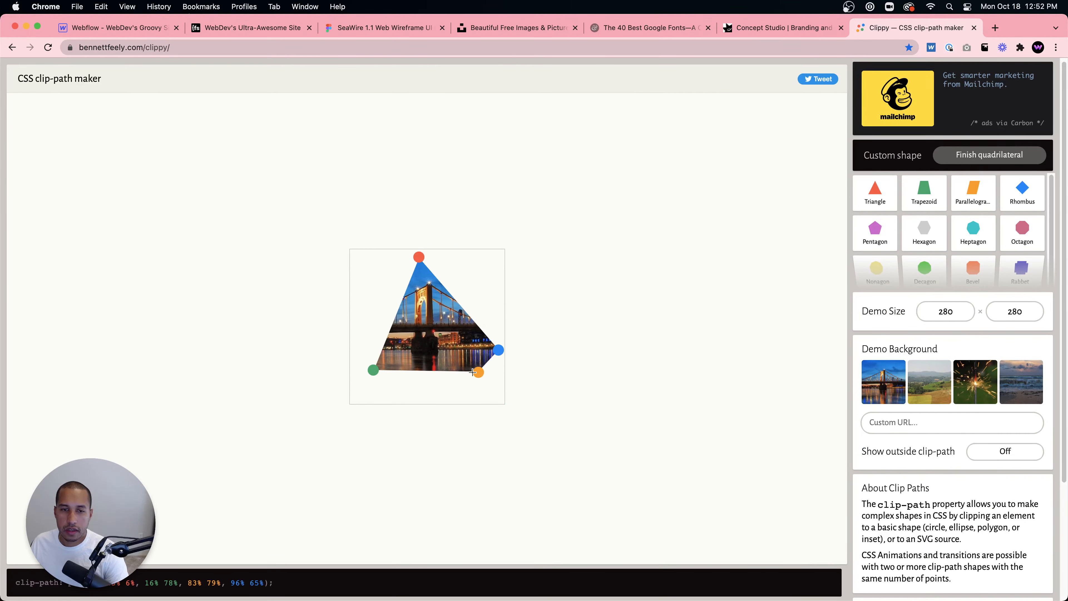
{"action": "left_click", "coordinate": [466, 380]}
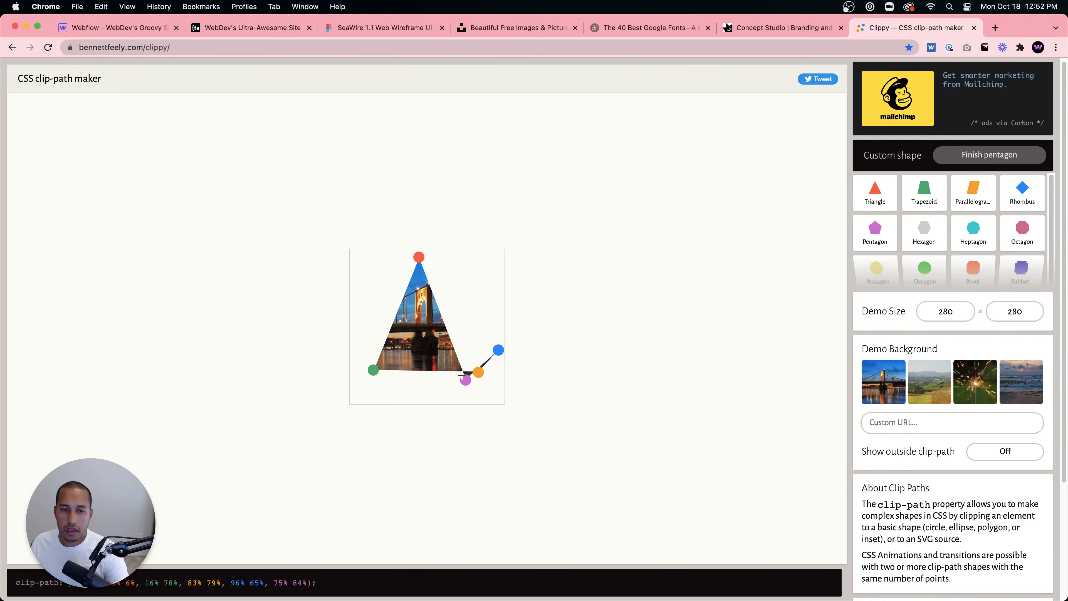
{"action": "left_click", "coordinate": [469, 353]}
{"action": "right_click", "coordinate": [461, 369]}
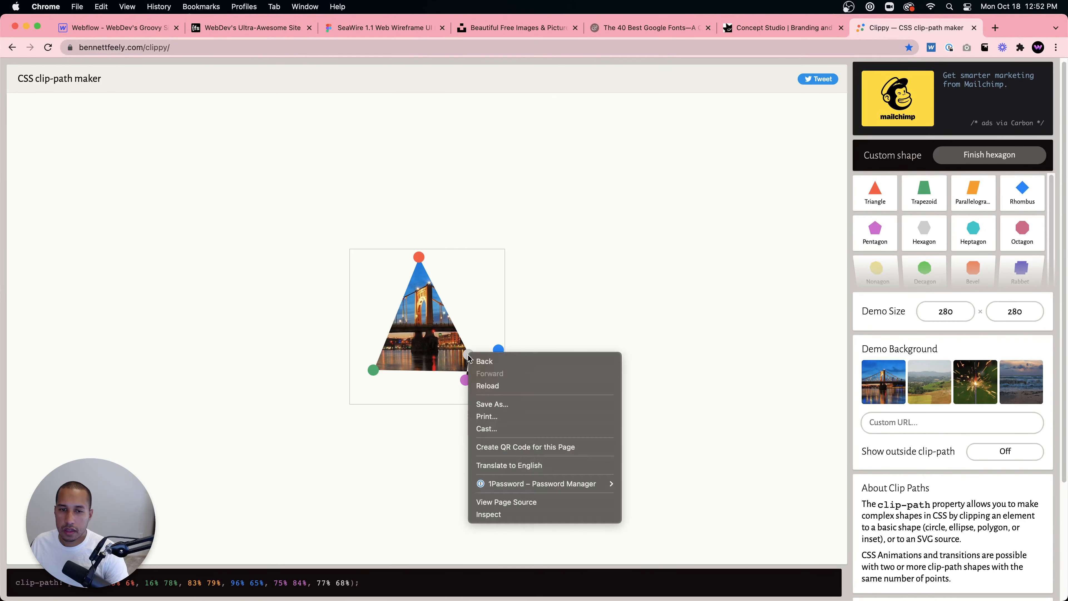
{"action": "left_click", "coordinate": [460, 335]}
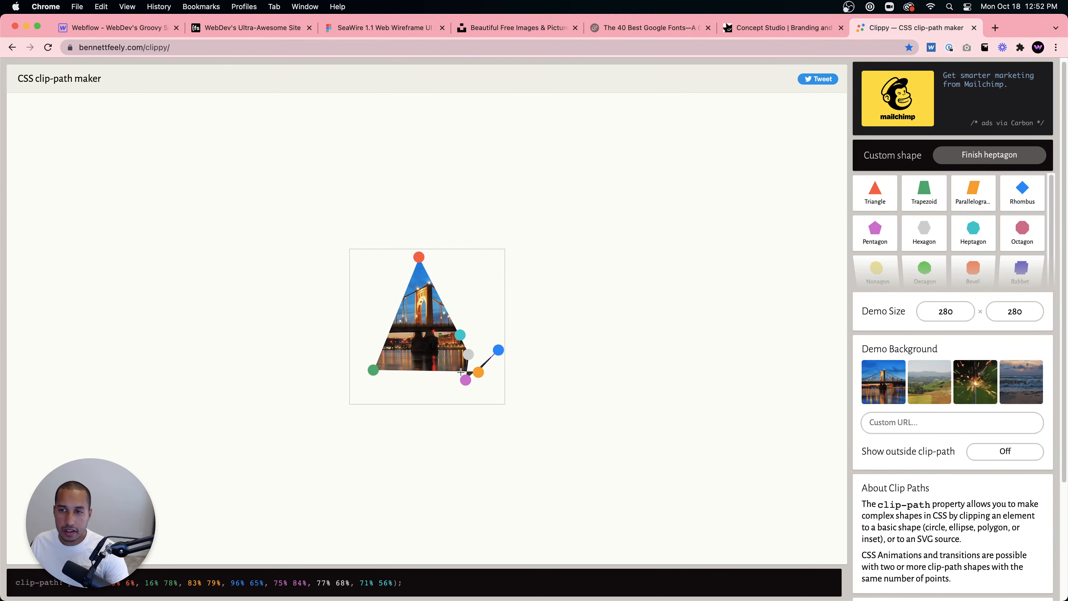
{"action": "left_click", "coordinate": [53, 49]}
- Switch to the Concept Studio tab and toggle its menu to review the shape layout again
{"action": "left_click", "coordinate": [761, 30]}
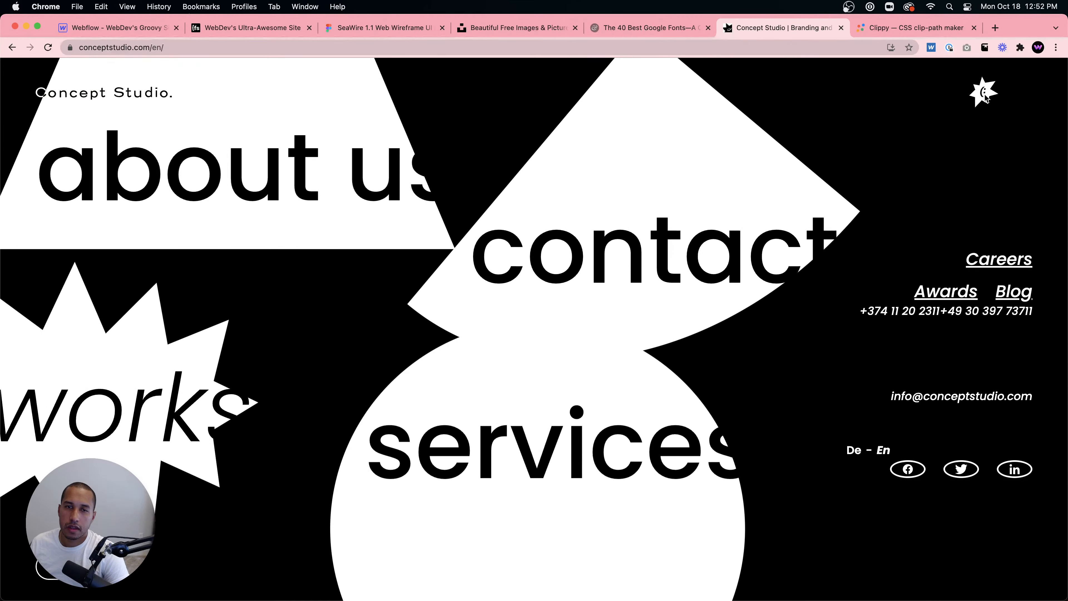
{"action": "left_click", "coordinate": [985, 95]}
{"action": "left_click", "coordinate": [981, 96]}
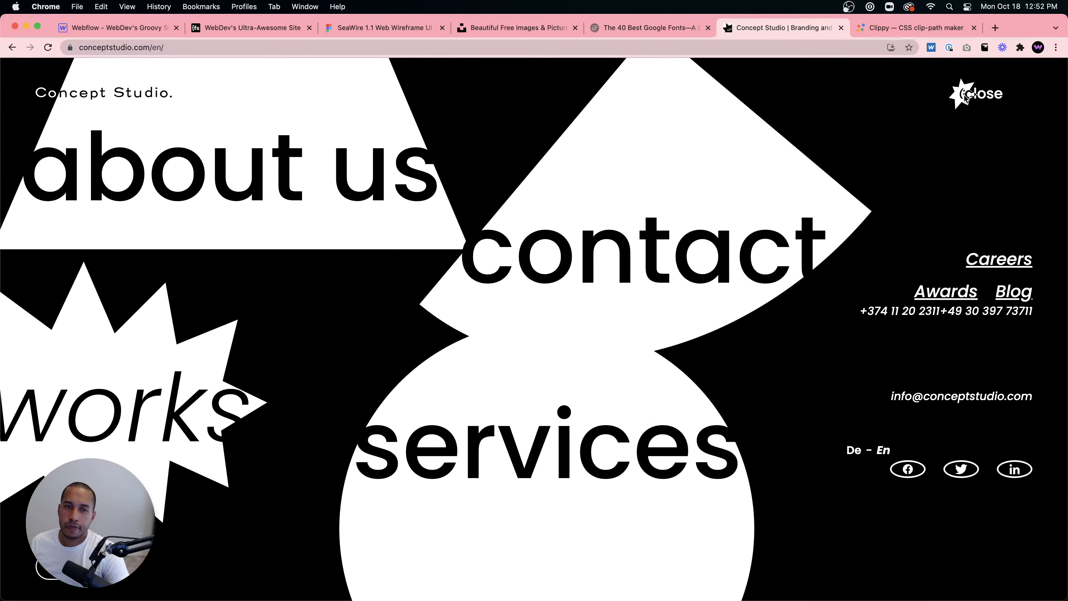
- In Clippy, move the triangle's lower-right vertex up to about the middle of the right edge
{"action": "left_click", "coordinate": [910, 26]}
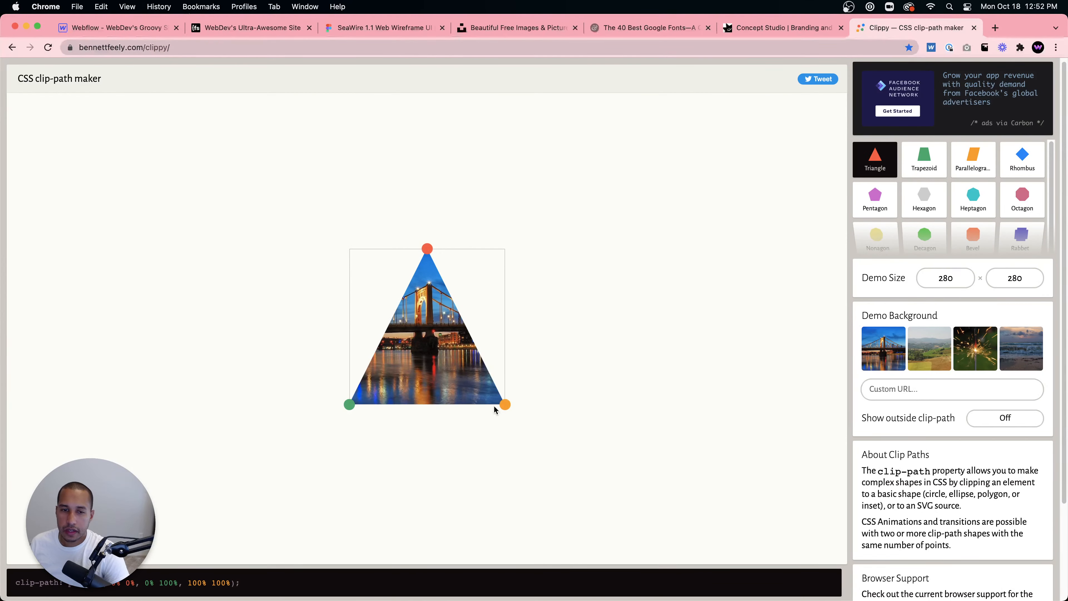
{"action": "left_click_drag", "start_coordinate": [504, 405], "coordinate": [502, 333]}
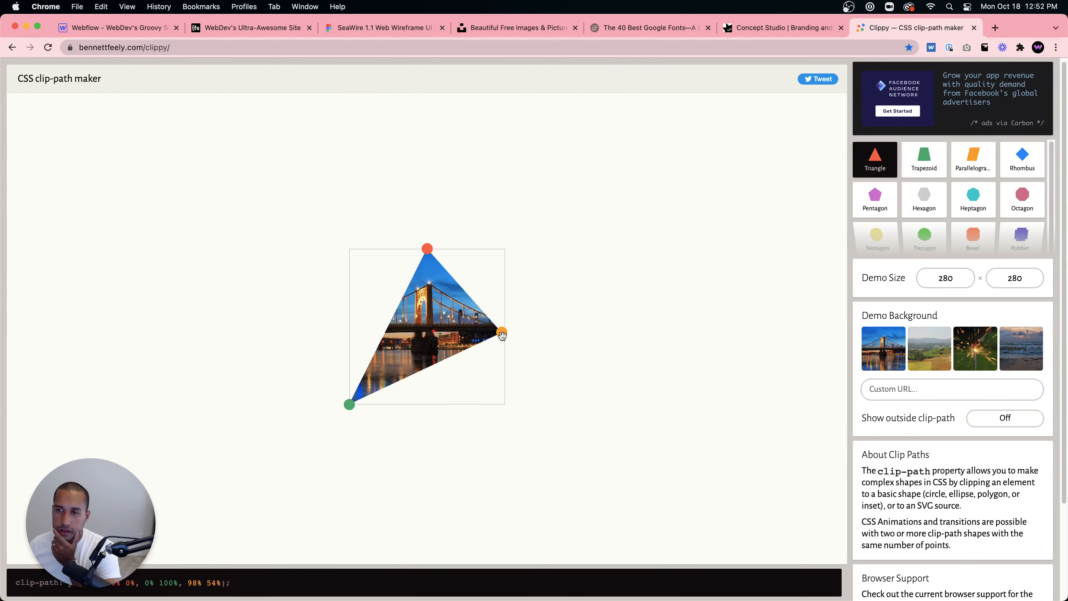
{"action": "mouse_move", "coordinate": [954, 239]}
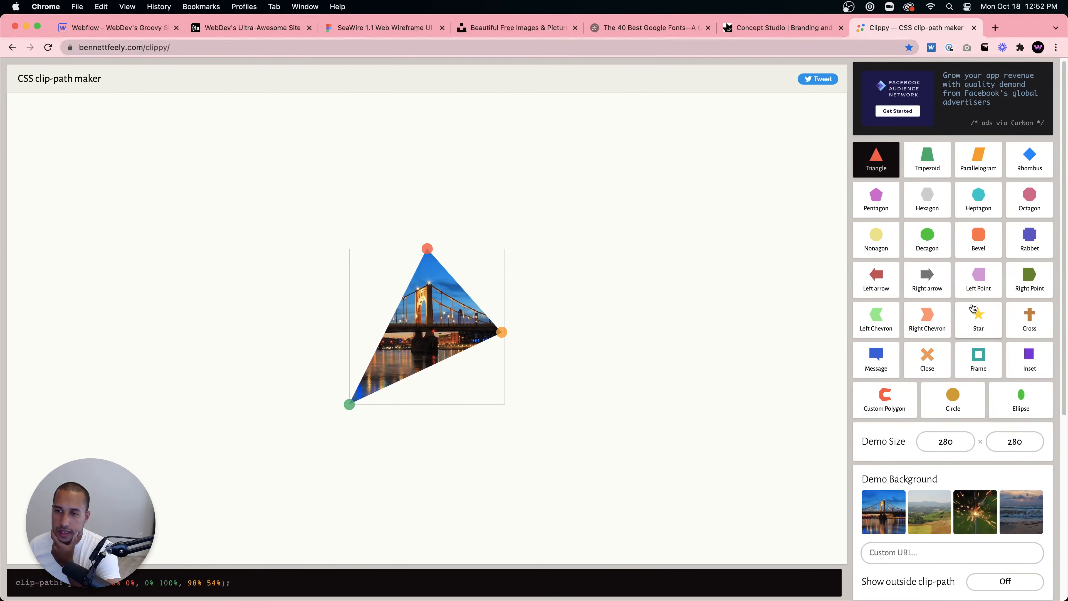
- Close the Concept Studio menu and scroll through its homepage to study the section layouts and animations
{"action": "key", "text": "ctrl+shift+Tab"}
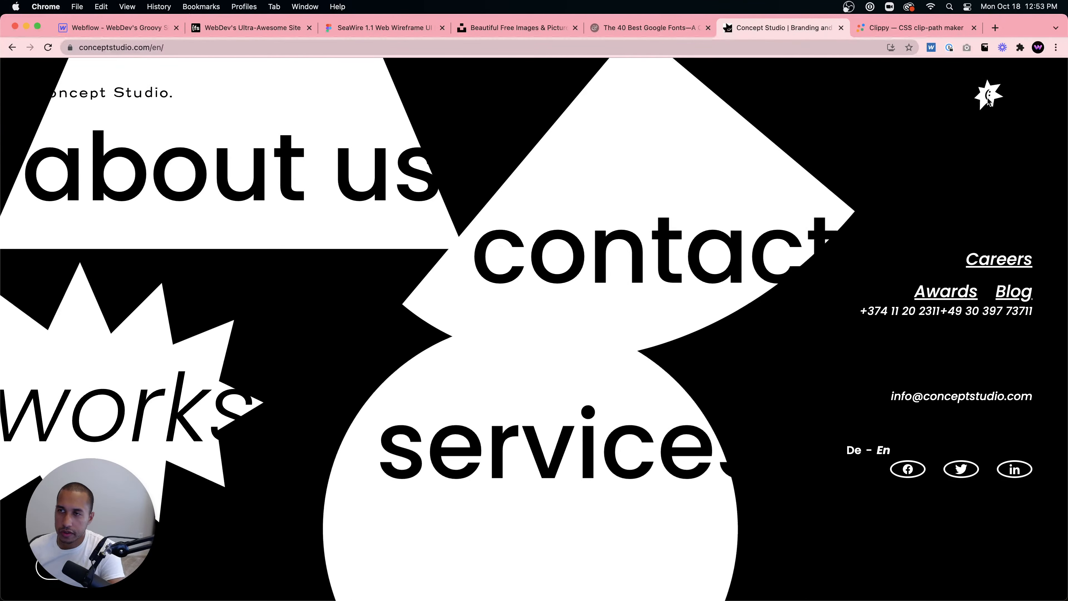
{"action": "left_click", "coordinate": [989, 98]}
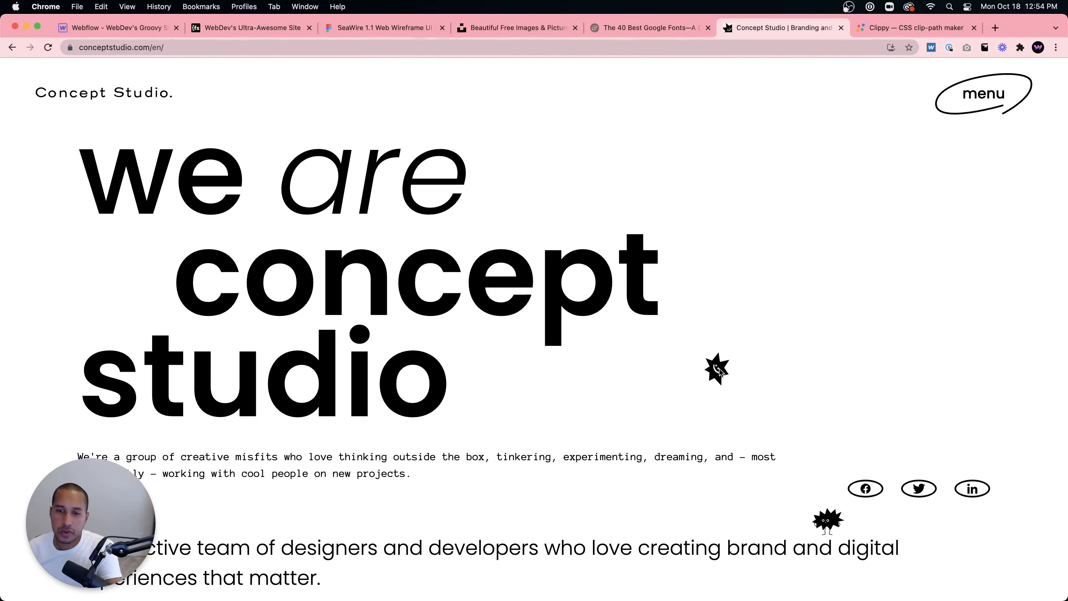
{"action": "scroll", "coordinate": [720, 370], "scroll_direction": "down", "scroll_amount": 10}
{"action": "scroll", "coordinate": [722, 364], "scroll_direction": "down", "scroll_amount": 15}
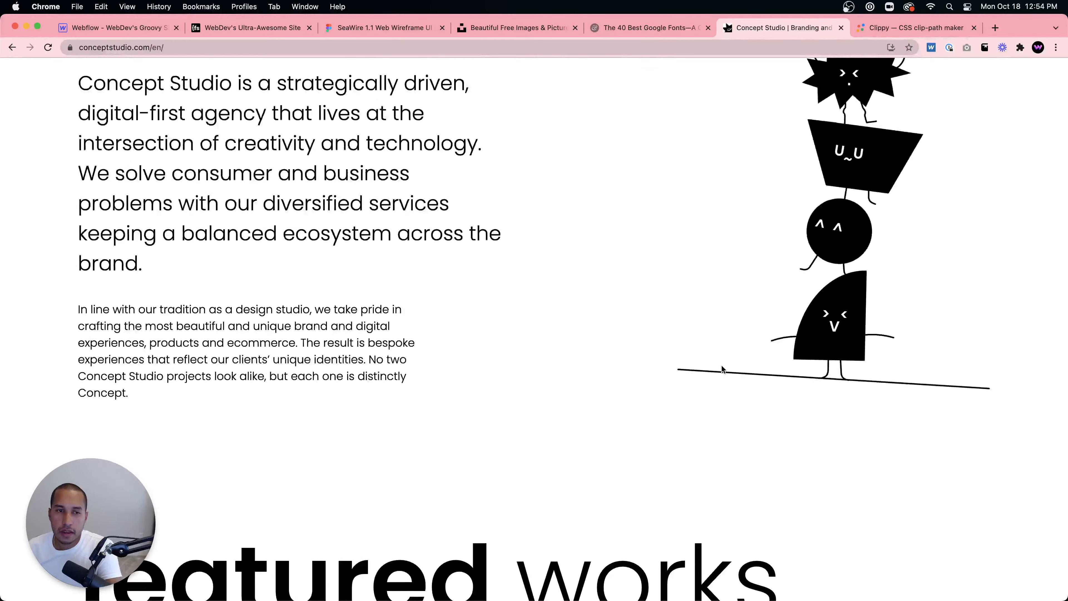
{"action": "scroll", "coordinate": [721, 368], "scroll_direction": "up", "scroll_amount": 10}
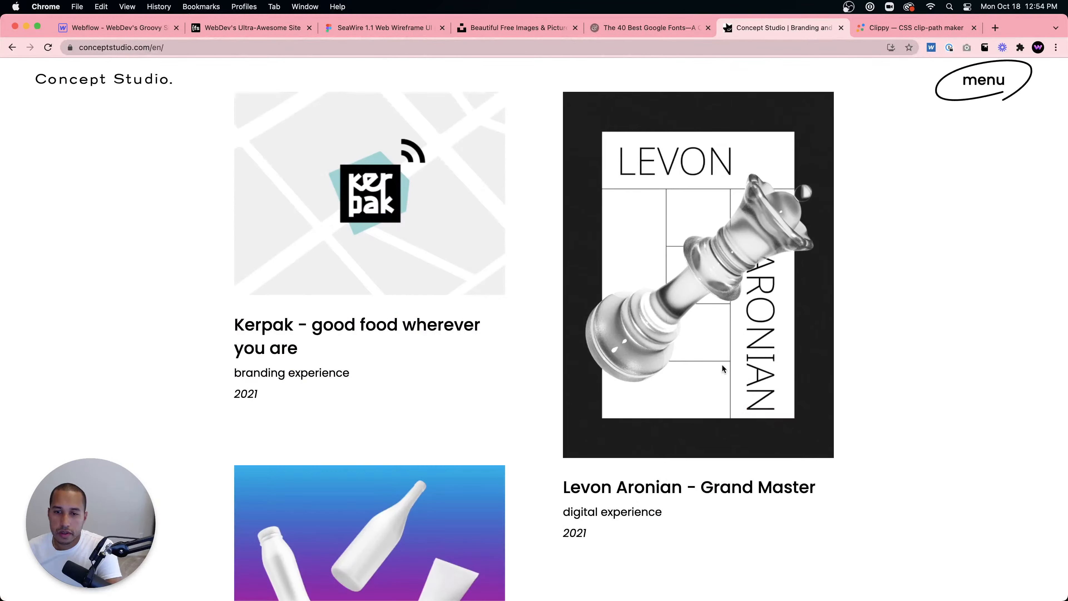
{"action": "scroll", "coordinate": [735, 357], "scroll_direction": "down", "scroll_amount": 5}
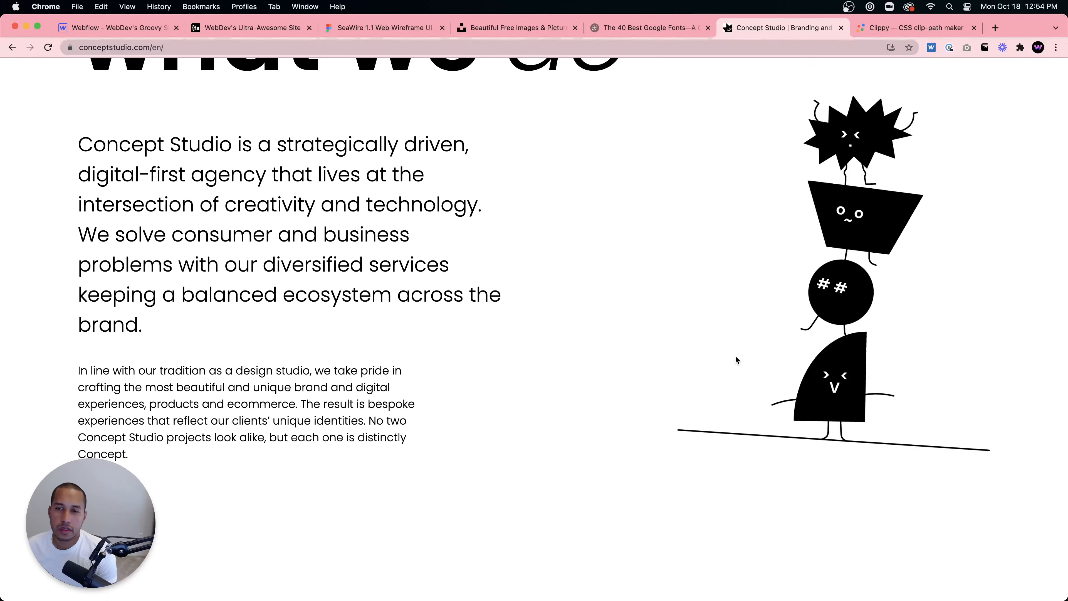
{"action": "scroll", "coordinate": [712, 363], "scroll_direction": "down", "scroll_amount": 4}
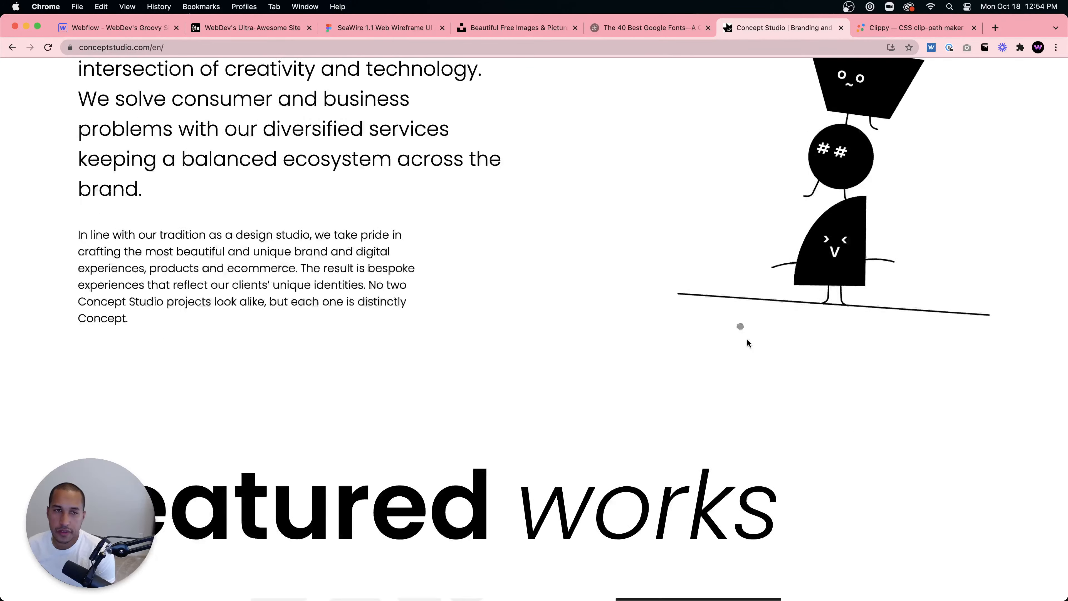
{"action": "scroll", "coordinate": [745, 340], "scroll_direction": "up", "scroll_amount": 7}
{"action": "scroll", "coordinate": [636, 346], "scroll_direction": "down", "scroll_amount": 1}
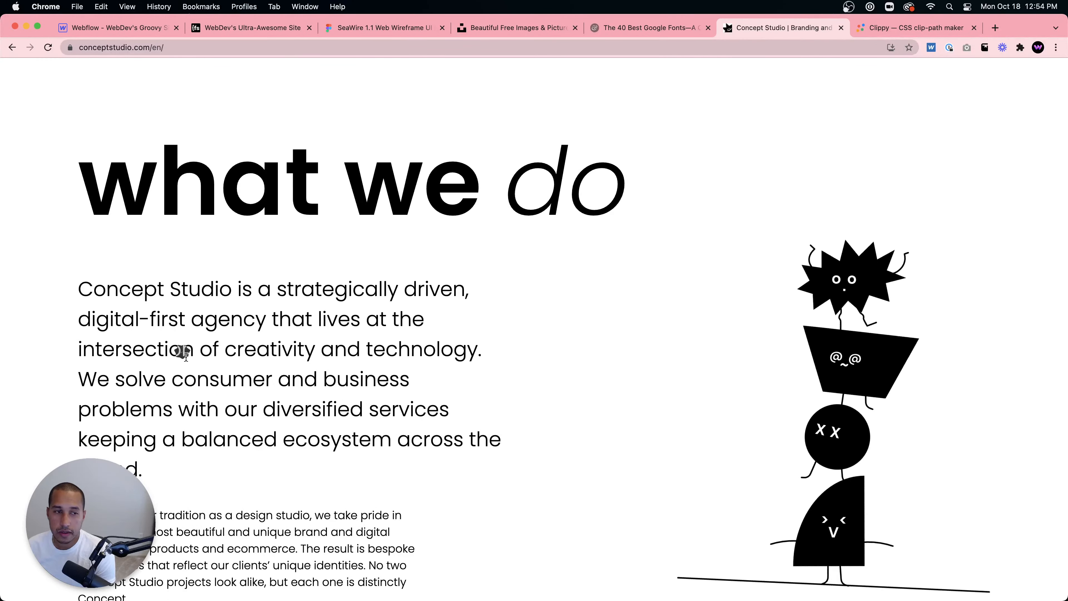
{"action": "mouse_move", "coordinate": [2, 312]}
{"action": "left_mouse_down"}
{"action": "mouse_move", "coordinate": [148, 313]}
{"action": "mouse_move", "coordinate": [395, 343]}
{"action": "mouse_move", "coordinate": [543, 316]}
{"action": "mouse_move", "coordinate": [2, 300]}
{"action": "left_mouse_up"}
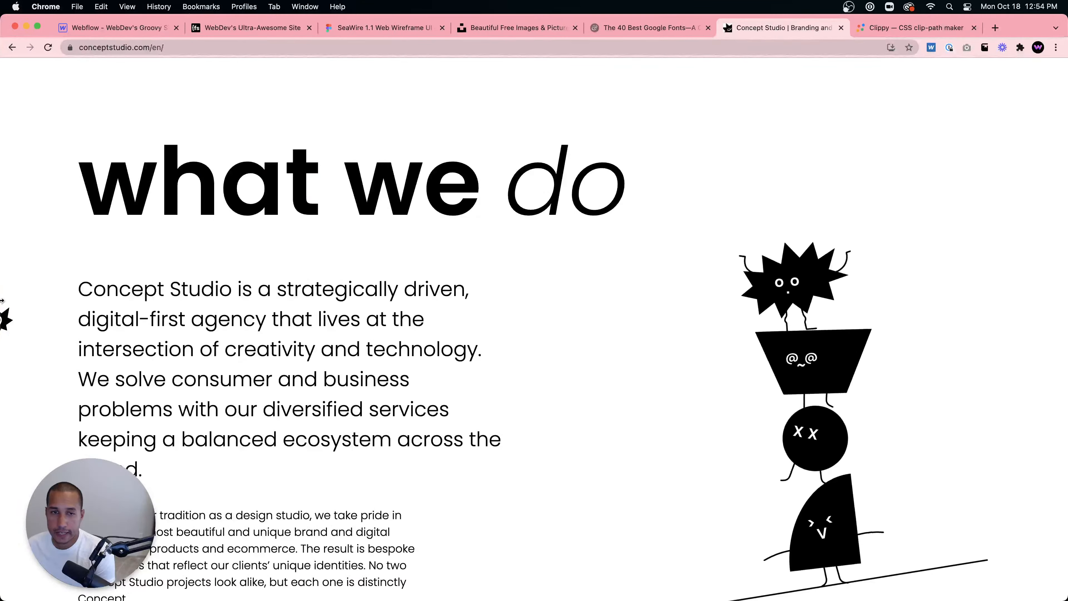
{"action": "scroll", "coordinate": [283, 332], "scroll_direction": "down", "scroll_amount": 5}
{"action": "scroll", "coordinate": [352, 285], "scroll_direction": "down", "scroll_amount": 10}
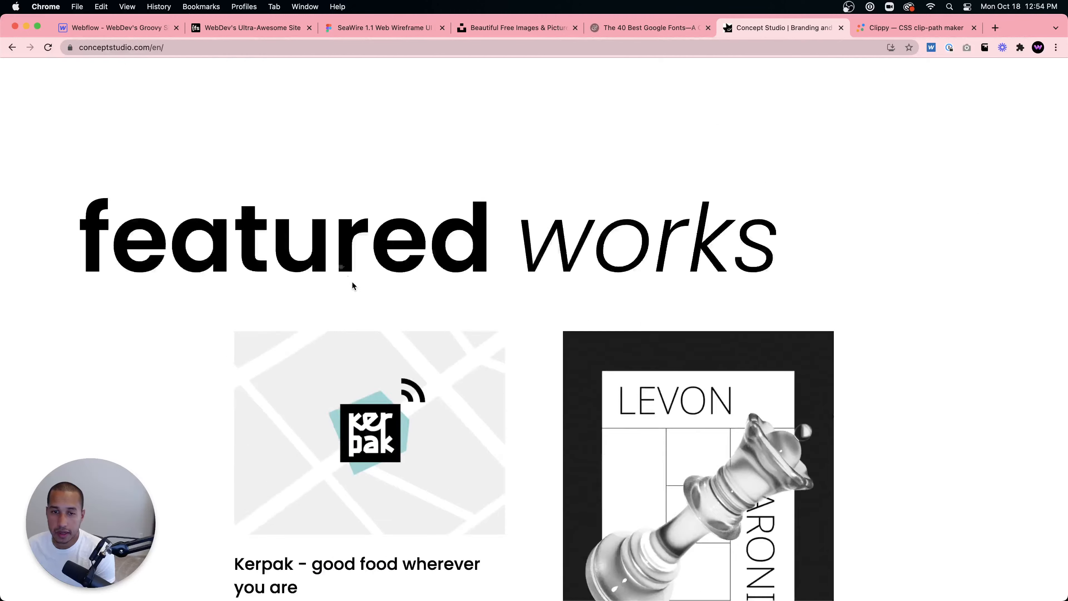
{"action": "scroll", "coordinate": [336, 373], "scroll_direction": "down", "scroll_amount": 15}
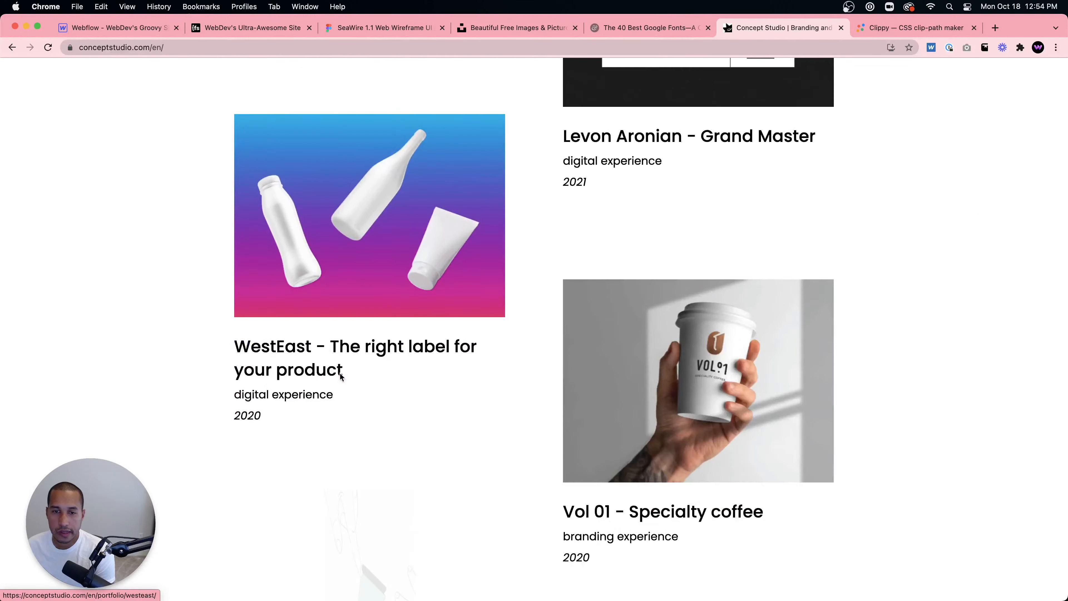
{"action": "scroll", "coordinate": [346, 374], "scroll_direction": "down", "scroll_amount": 3}
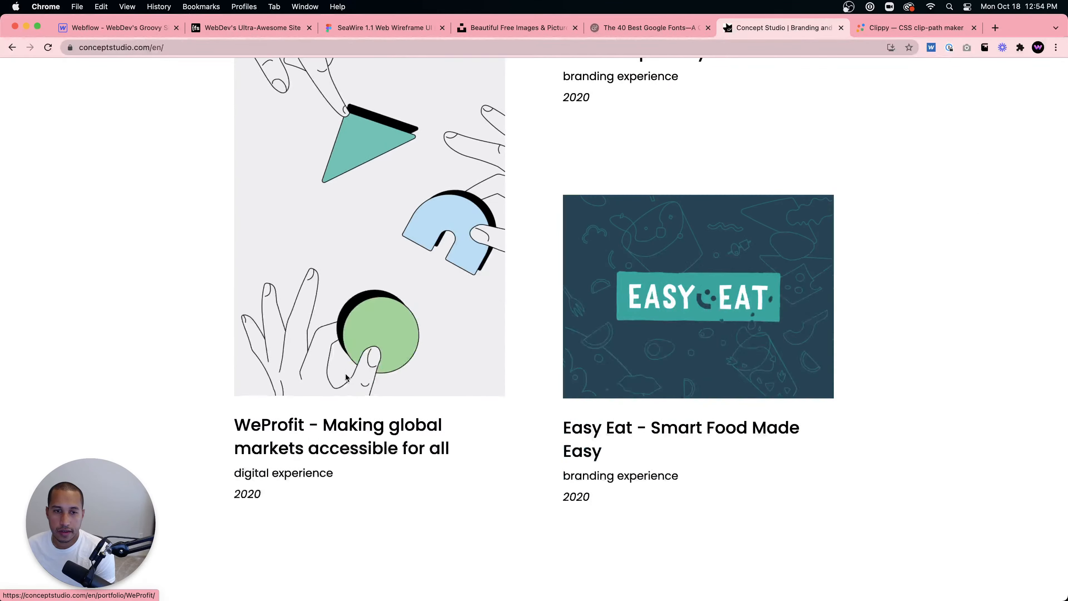
{"action": "scroll", "coordinate": [347, 373], "scroll_direction": "up", "scroll_amount": 10}
{"action": "scroll", "coordinate": [623, 274], "scroll_direction": "up", "scroll_amount": 10}
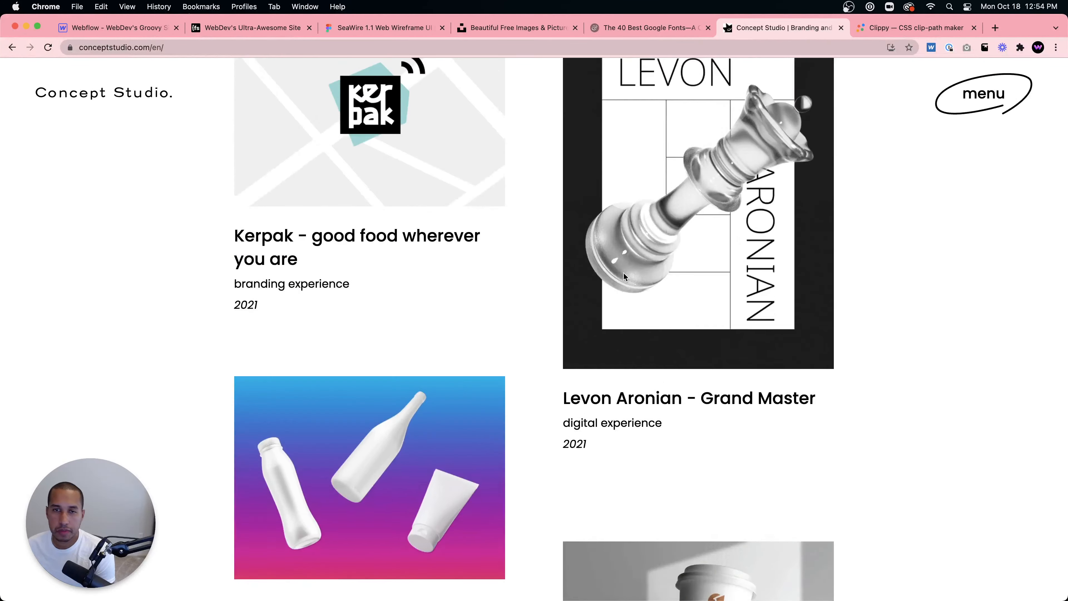
{"action": "scroll", "coordinate": [621, 280], "scroll_direction": "down", "scroll_amount": 20}
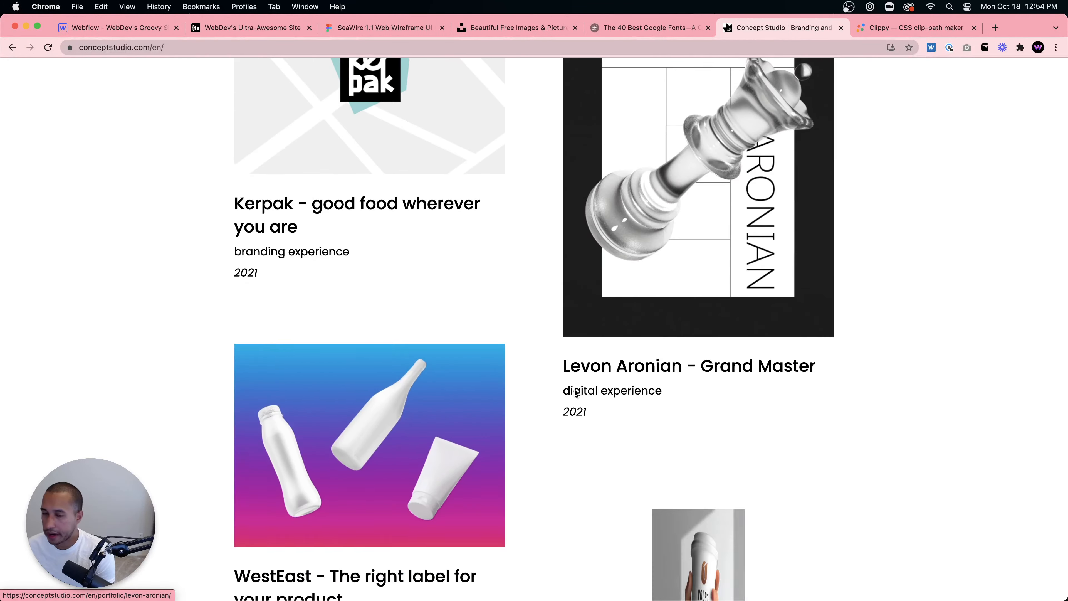
{"action": "scroll", "coordinate": [428, 426], "scroll_direction": "down", "scroll_amount": 20}
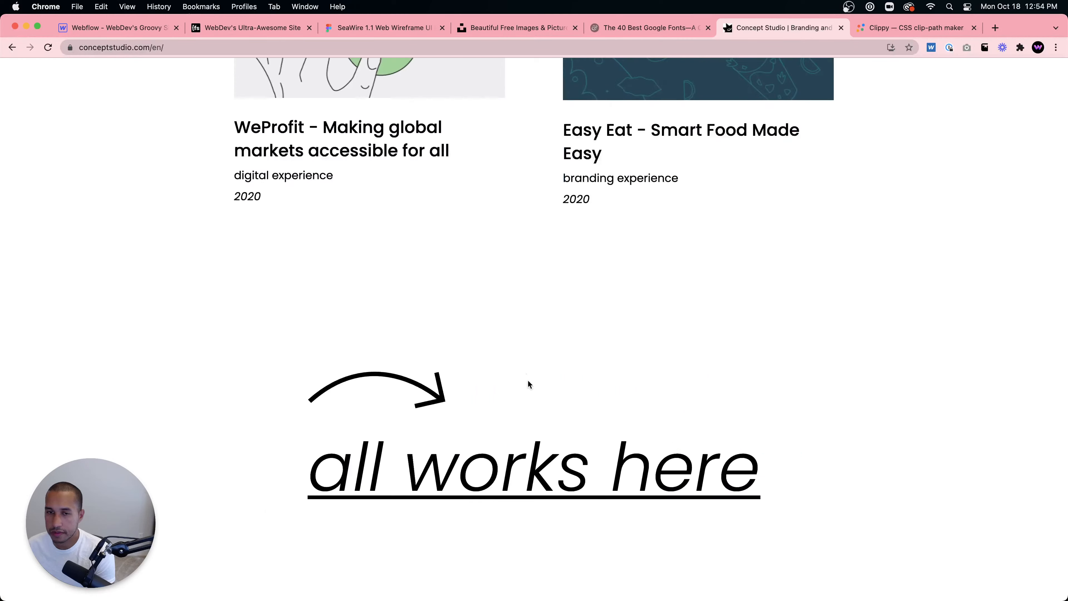
{"action": "scroll", "coordinate": [600, 355], "scroll_direction": "down", "scroll_amount": 4}
{"action": "scroll", "coordinate": [631, 345], "scroll_direction": "up", "scroll_amount": 12}
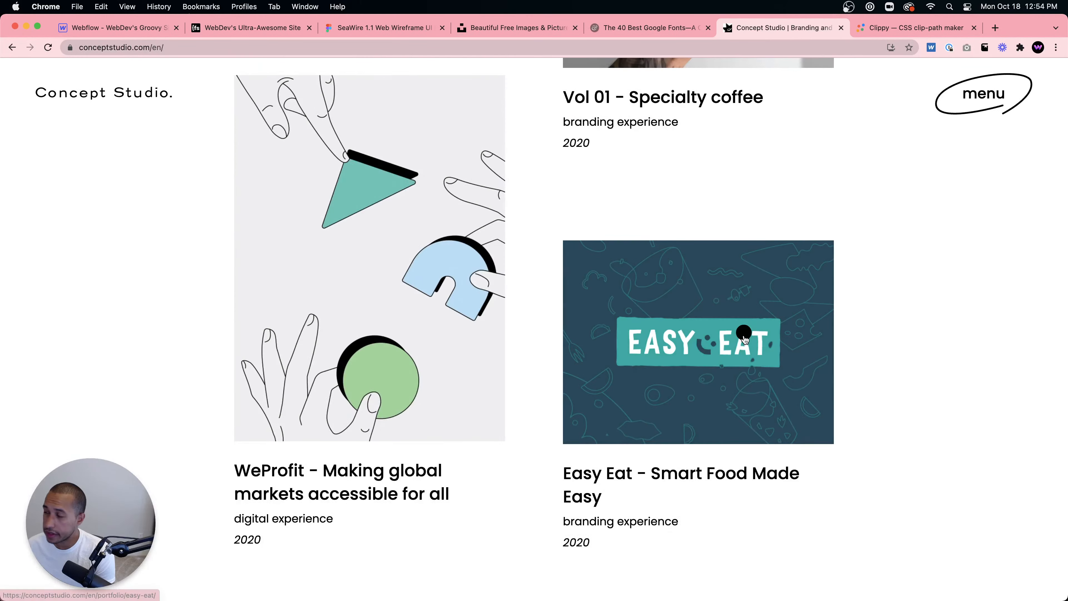
{"action": "scroll", "coordinate": [744, 336], "scroll_direction": "up", "scroll_amount": 15}
{"action": "scroll", "coordinate": [522, 365], "scroll_direction": "down", "scroll_amount": 9}
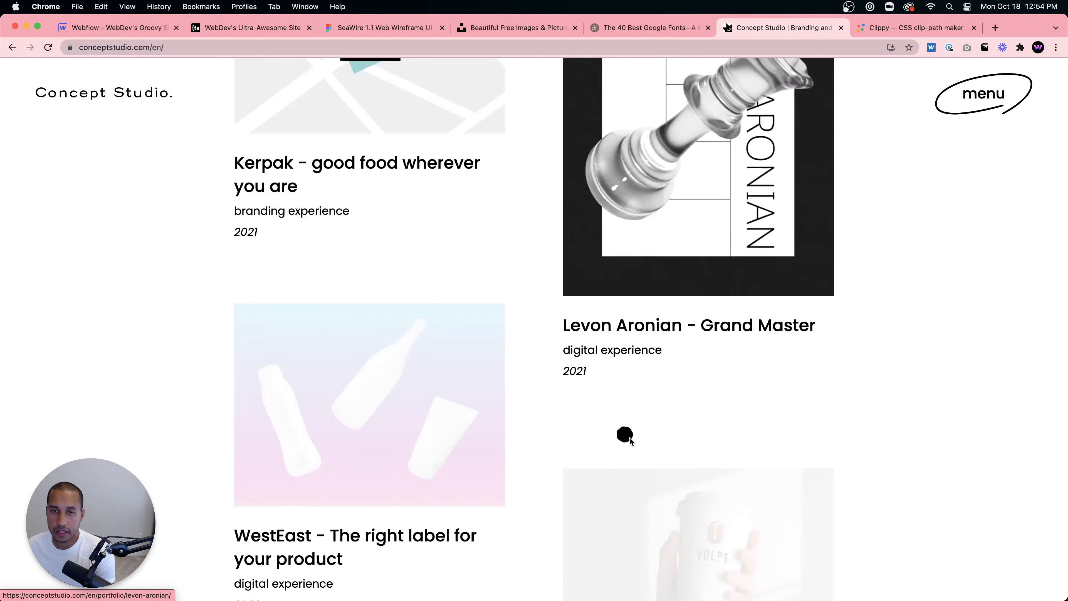
{"action": "scroll", "coordinate": [630, 438], "scroll_direction": "down", "scroll_amount": 12}
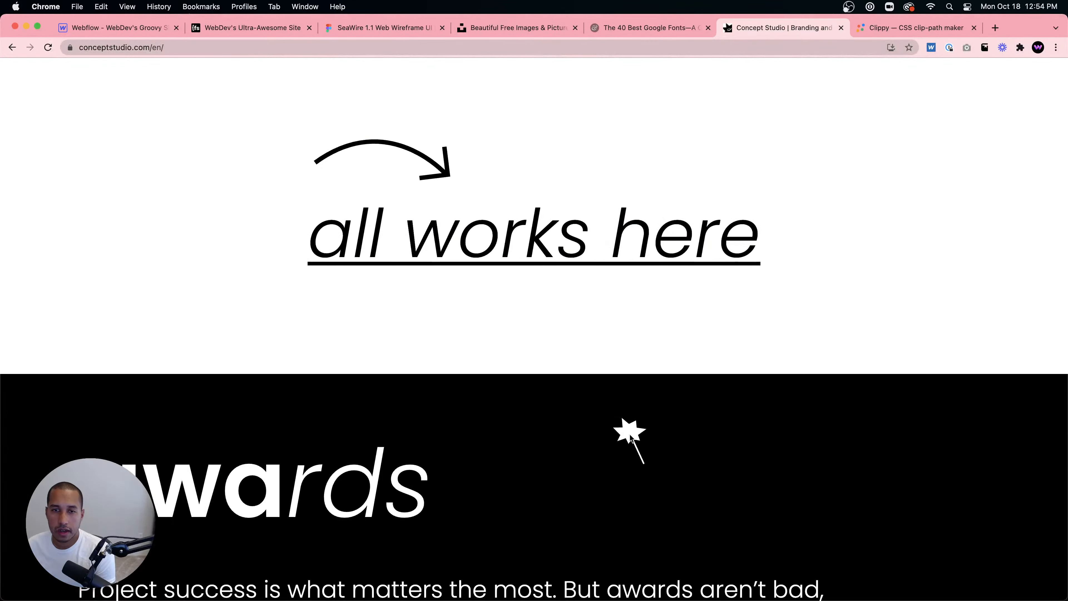
{"action": "scroll", "coordinate": [631, 411], "scroll_direction": "up", "scroll_amount": 4}
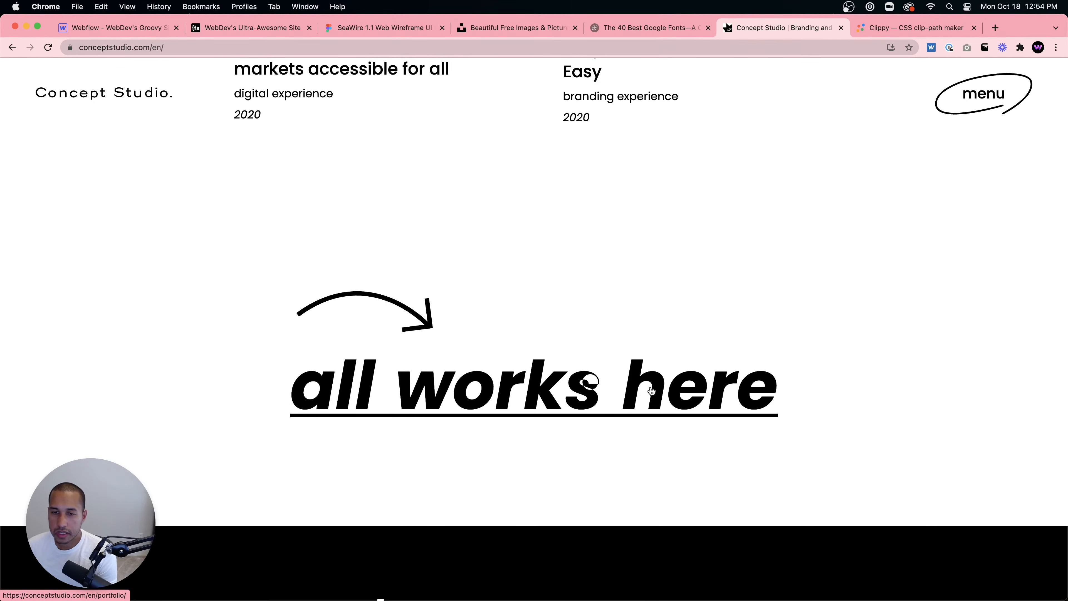
{"action": "scroll", "coordinate": [670, 429], "scroll_direction": "down", "scroll_amount": 1}
{"action": "scroll", "coordinate": [670, 426], "scroll_direction": "down", "scroll_amount": 10}
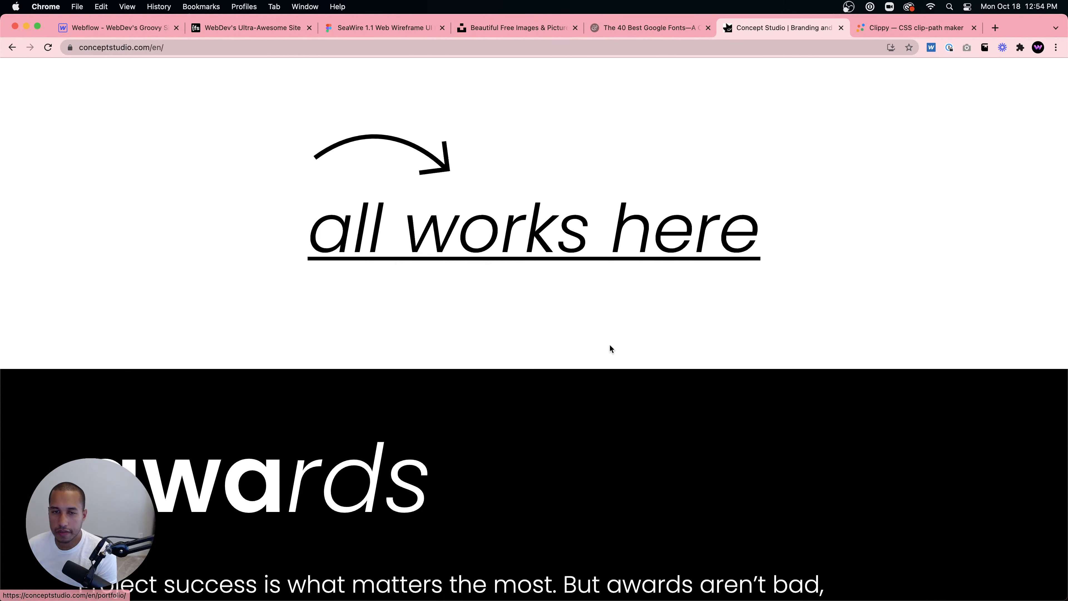
{"action": "scroll", "coordinate": [547, 302], "scroll_direction": "down", "scroll_amount": 15}
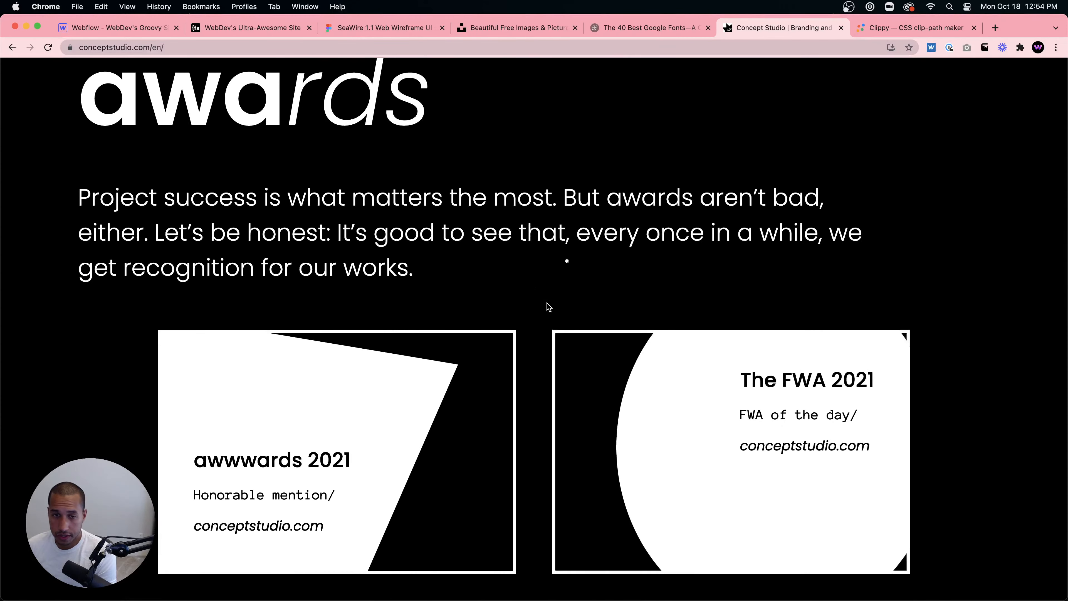
{"action": "scroll", "coordinate": [615, 338], "scroll_direction": "down", "scroll_amount": 7}
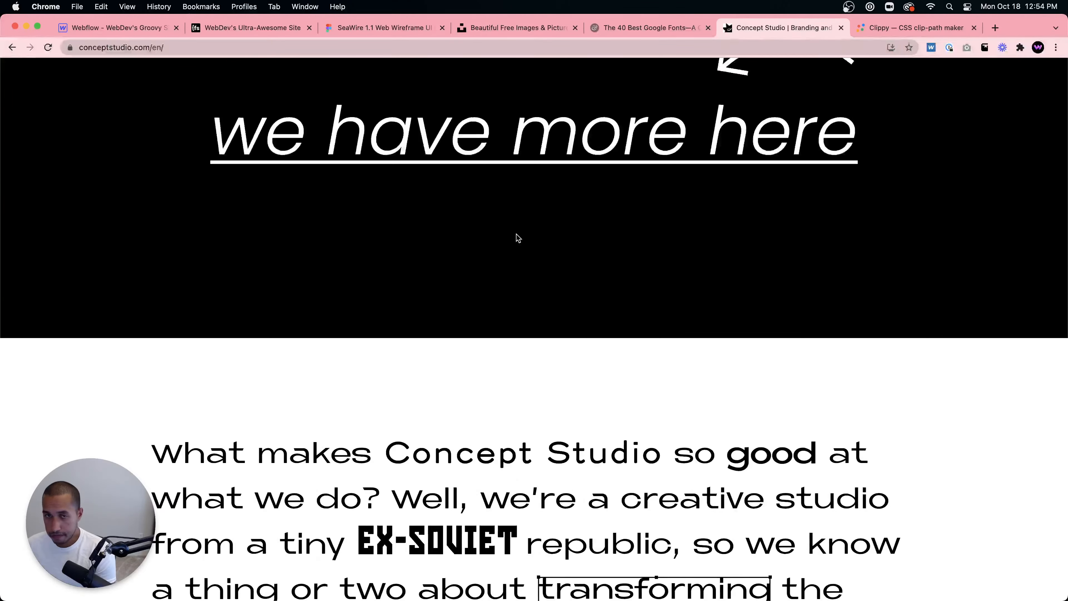
{"action": "scroll", "coordinate": [516, 236], "scroll_direction": "up", "scroll_amount": 5}
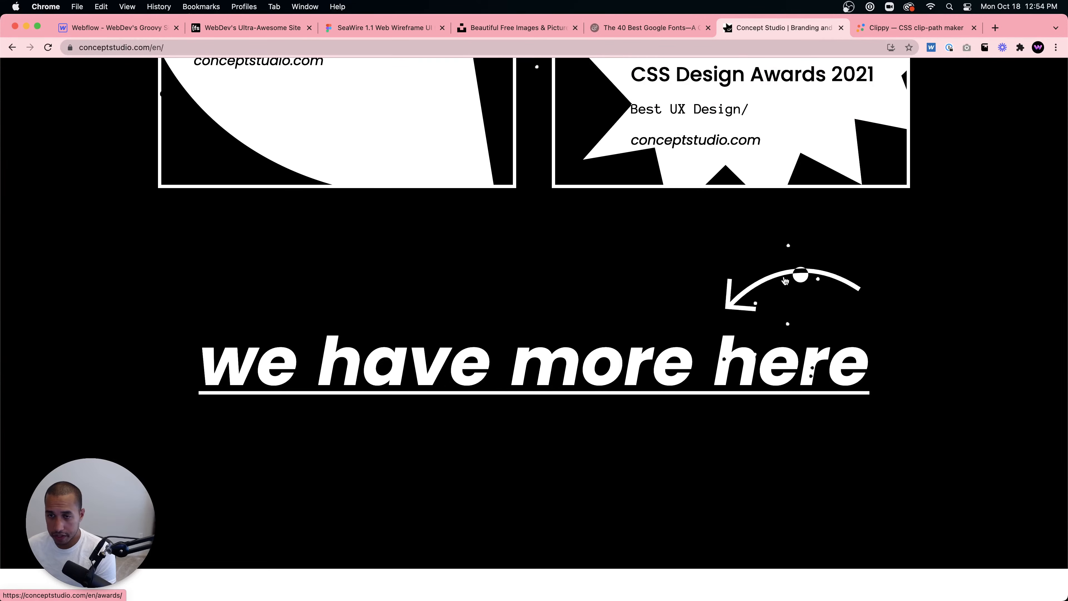
{"action": "scroll", "coordinate": [711, 360], "scroll_direction": "down", "scroll_amount": 15}
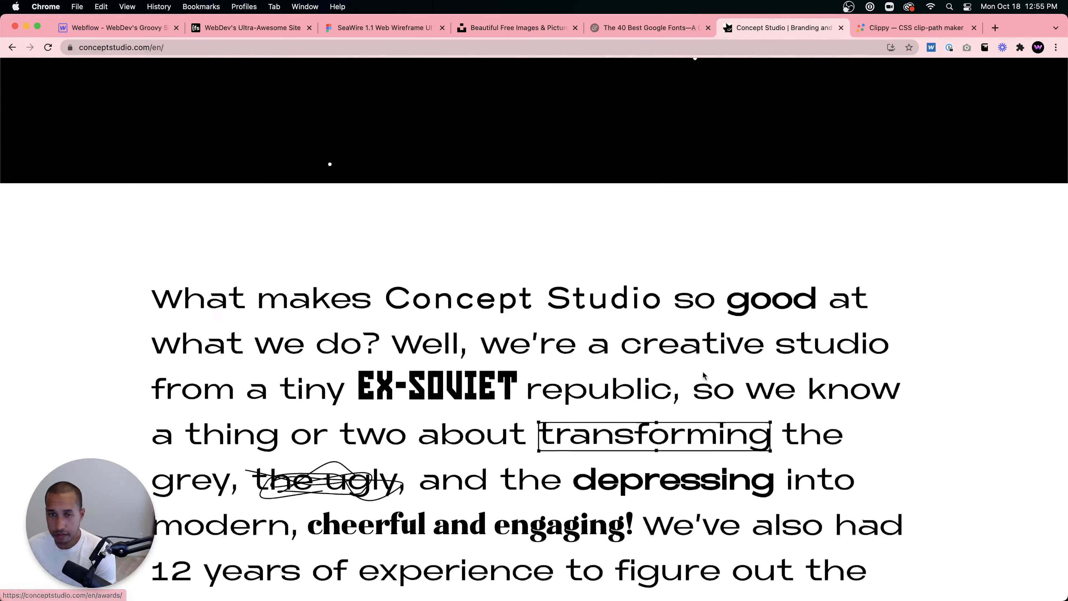
{"action": "scroll", "coordinate": [685, 371], "scroll_direction": "down", "scroll_amount": 6}
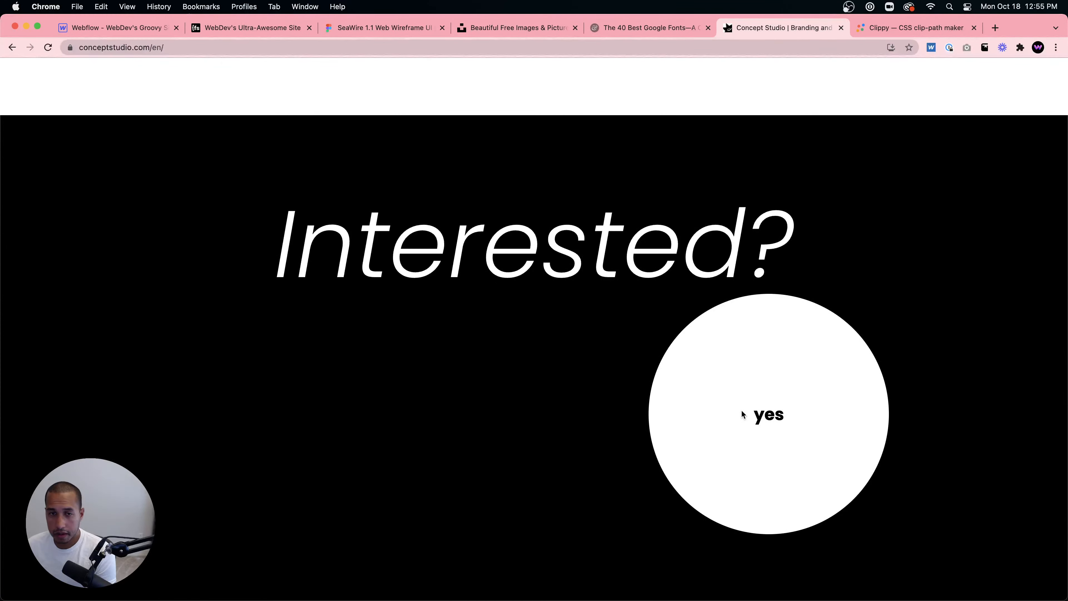
- Scroll between the Concept Studio hero and its 'Interested?' section, then open and close the site menu
{"action": "scroll", "coordinate": [740, 409], "scroll_direction": "up", "scroll_amount": 10}
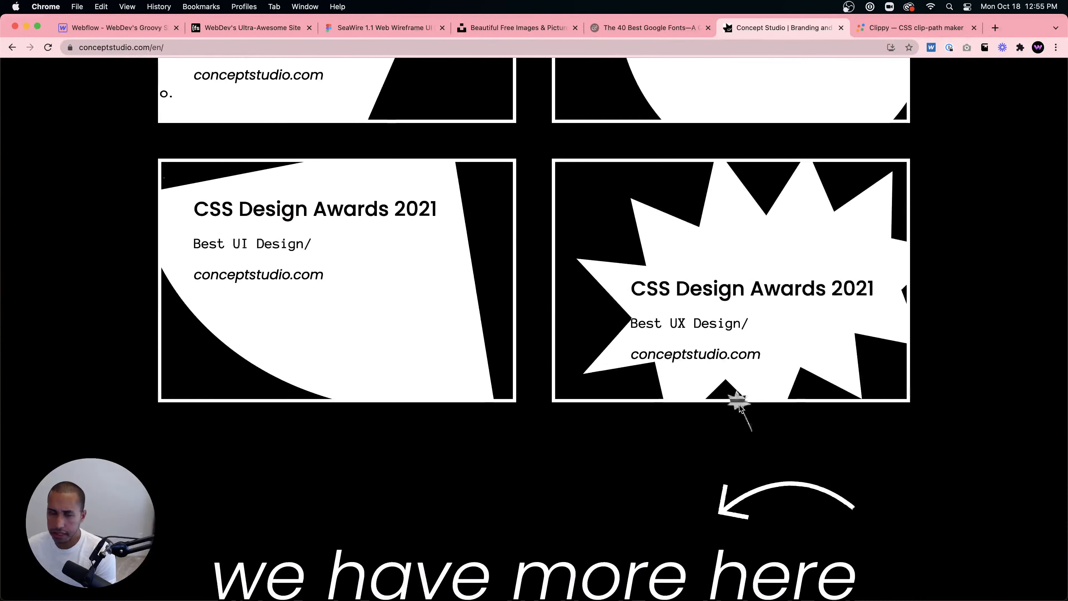
{"action": "scroll", "coordinate": [739, 404], "scroll_direction": "down", "scroll_amount": 10}
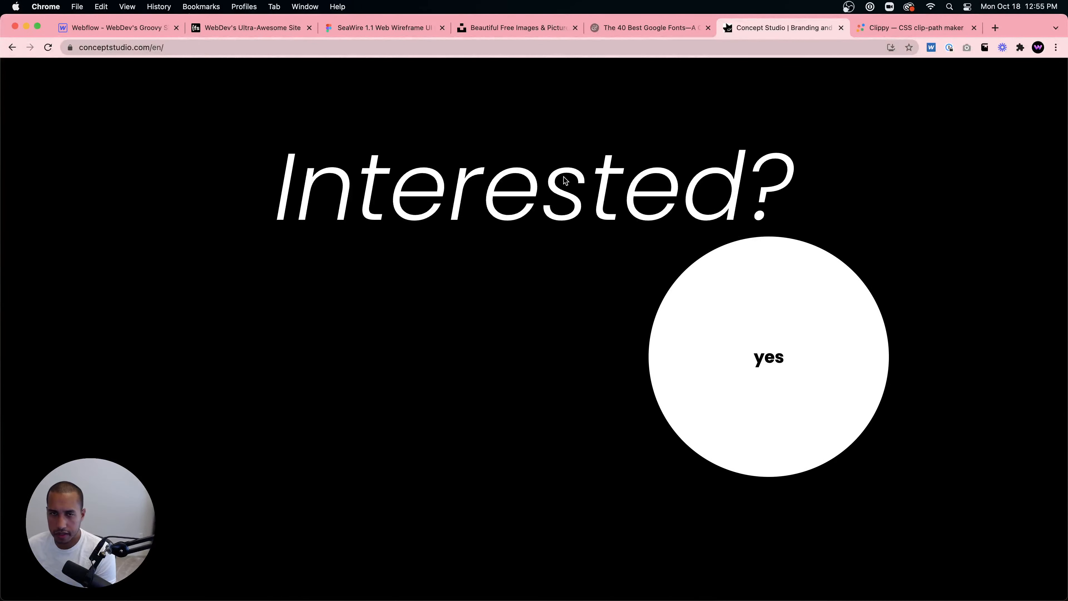
{"action": "scroll", "coordinate": [792, 360], "scroll_direction": "up", "scroll_amount": 5}
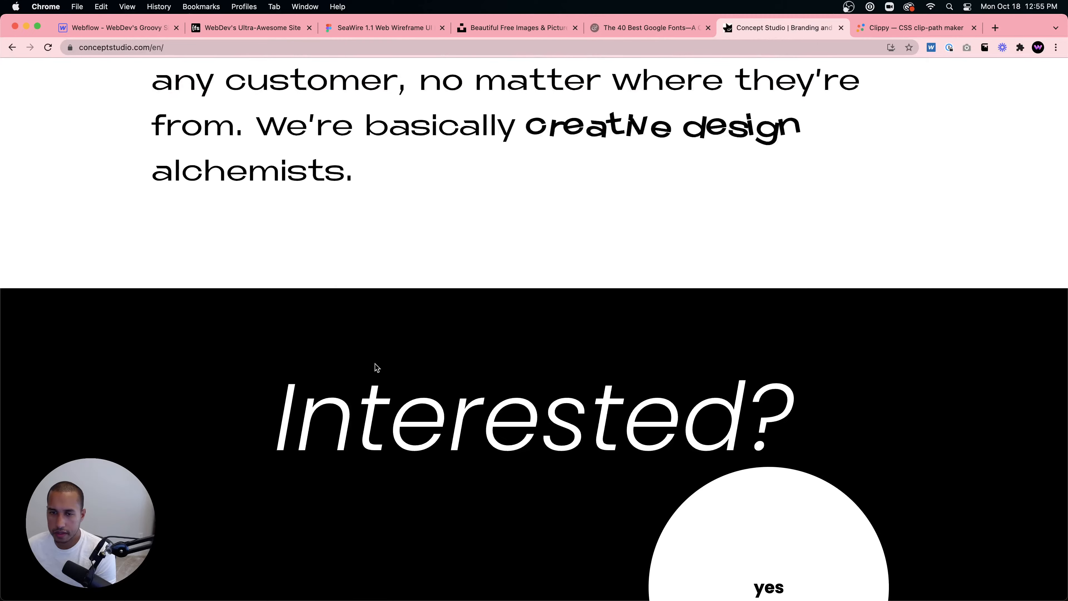
{"action": "scroll", "coordinate": [627, 429], "scroll_direction": "up", "scroll_amount": 15}
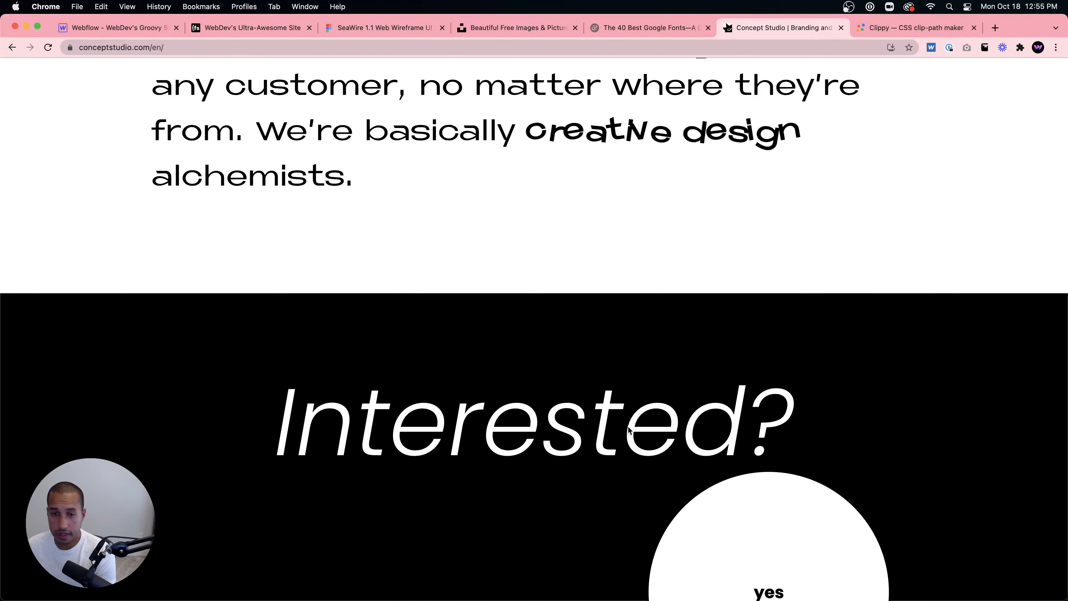
{"action": "scroll", "coordinate": [630, 419], "scroll_direction": "up", "scroll_amount": 15}
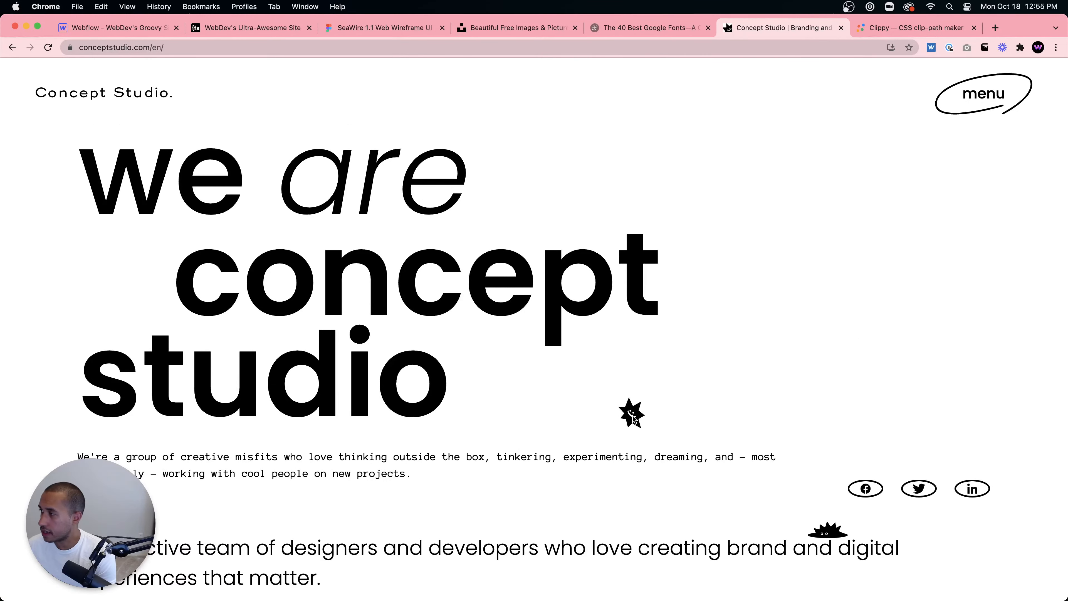
{"action": "scroll", "coordinate": [692, 362], "scroll_direction": "down", "scroll_amount": 5}
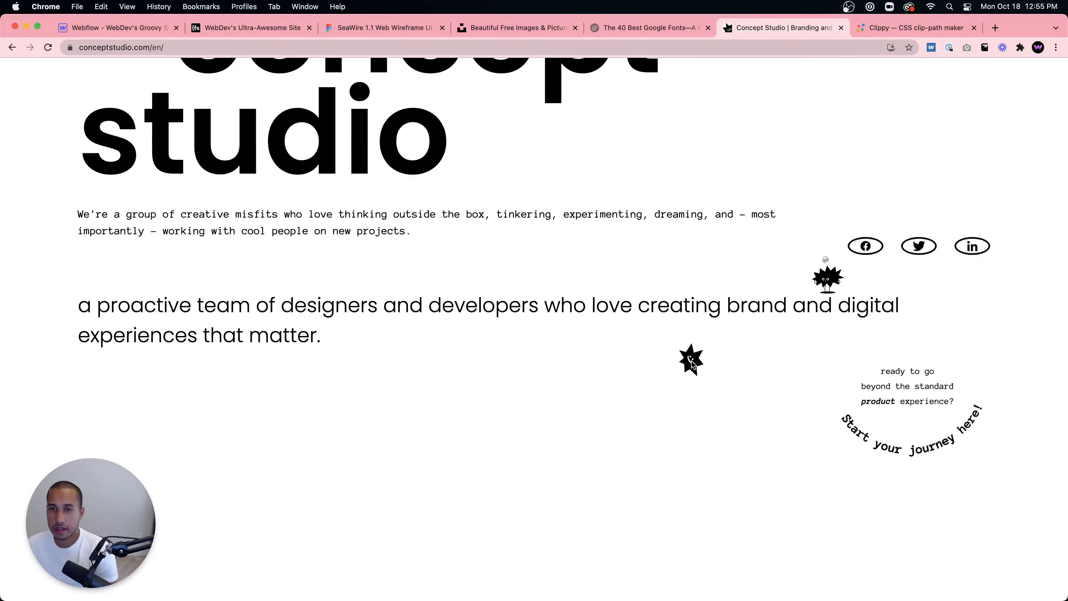
{"action": "scroll", "coordinate": [791, 332], "scroll_direction": "up", "scroll_amount": 5}
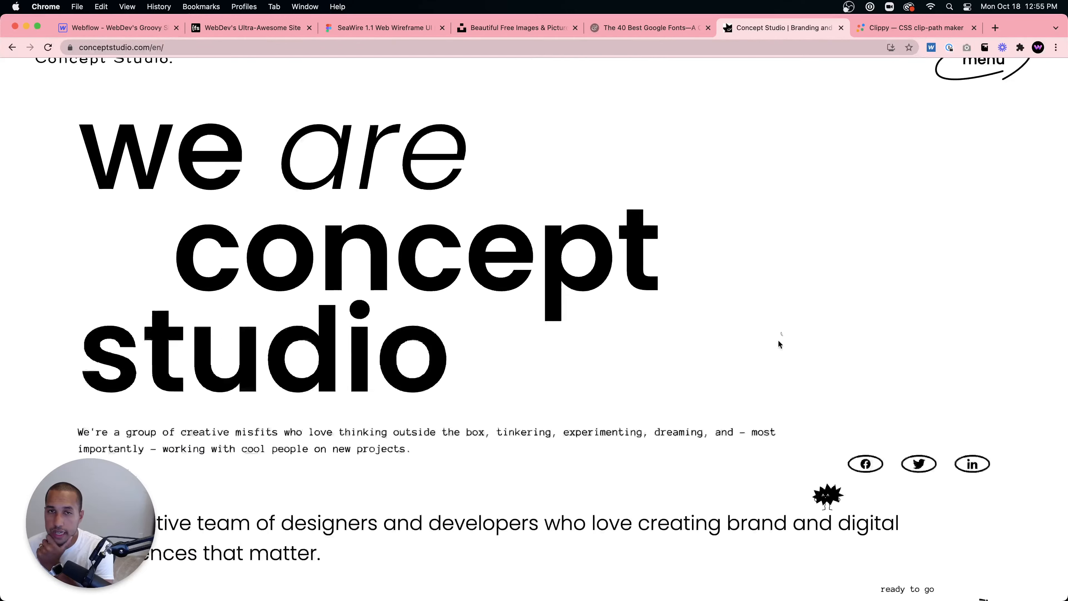
{"action": "left_click", "coordinate": [969, 97]}
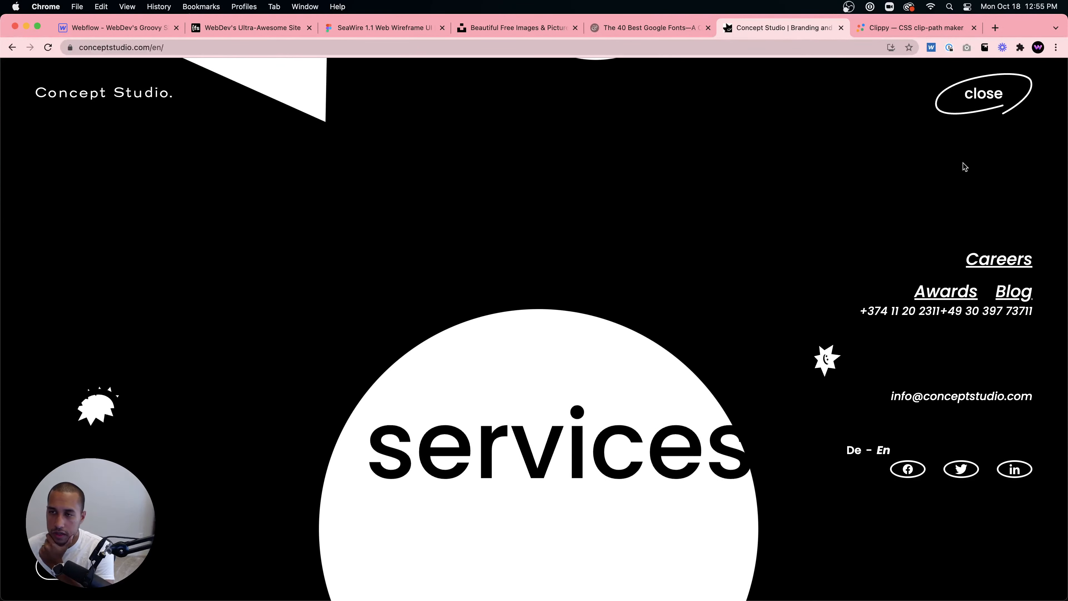
{"action": "left_click", "coordinate": [991, 96]}
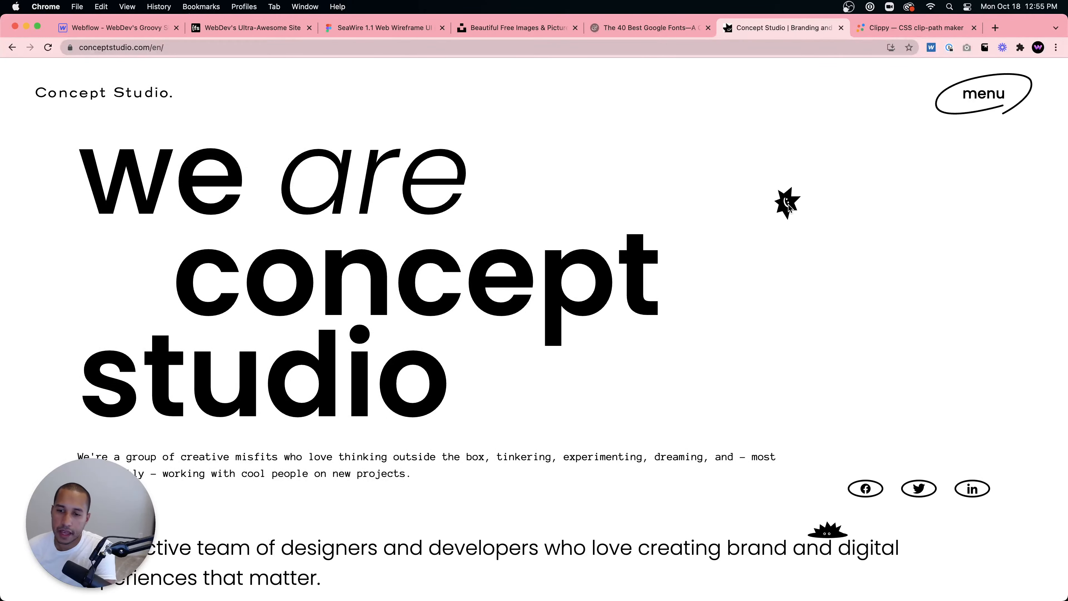
- Scroll to the 'what we do' section and inspect the stacked character shapes' SVG markup in developer tools, then close them
{"action": "scroll", "coordinate": [753, 306], "scroll_direction": "down", "scroll_amount": 5}
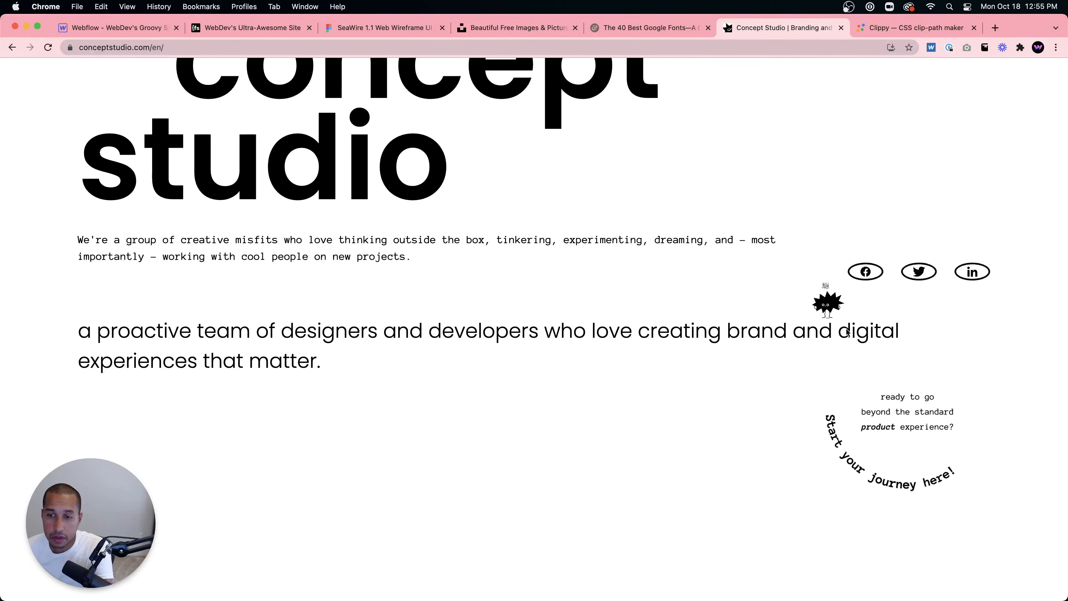
{"action": "scroll", "coordinate": [830, 294], "scroll_direction": "down", "scroll_amount": 6}
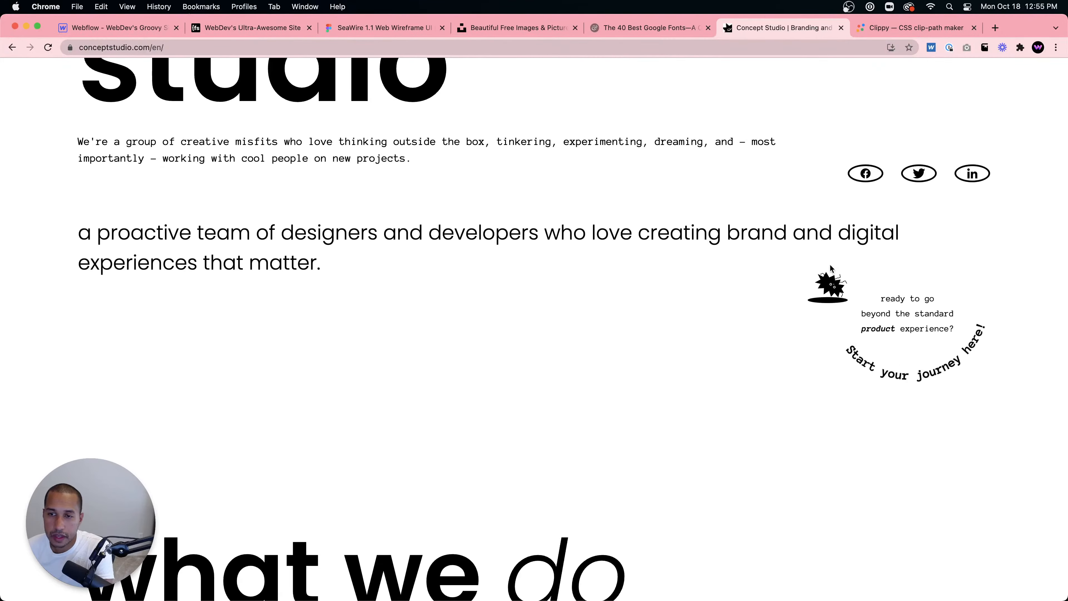
{"action": "scroll", "coordinate": [822, 272], "scroll_direction": "down", "scroll_amount": 10}
{"action": "scroll", "coordinate": [824, 273], "scroll_direction": "up", "scroll_amount": 8}
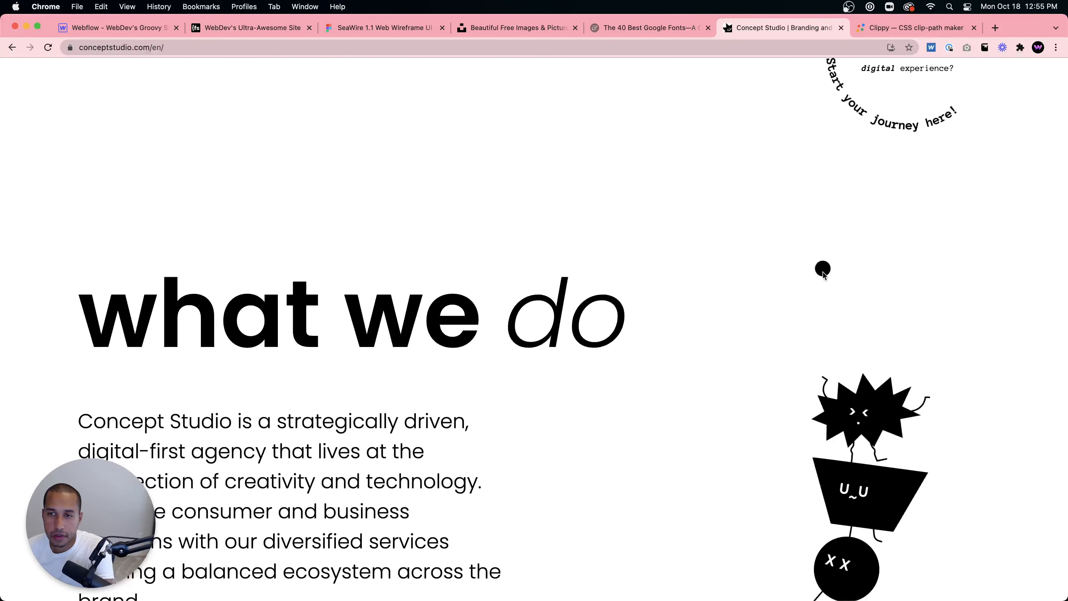
{"action": "scroll", "coordinate": [824, 272], "scroll_direction": "down", "scroll_amount": 3}
{"action": "scroll", "coordinate": [838, 235], "scroll_direction": "down", "scroll_amount": 4}
{"action": "scroll", "coordinate": [854, 196], "scroll_direction": "up", "scroll_amount": 3}
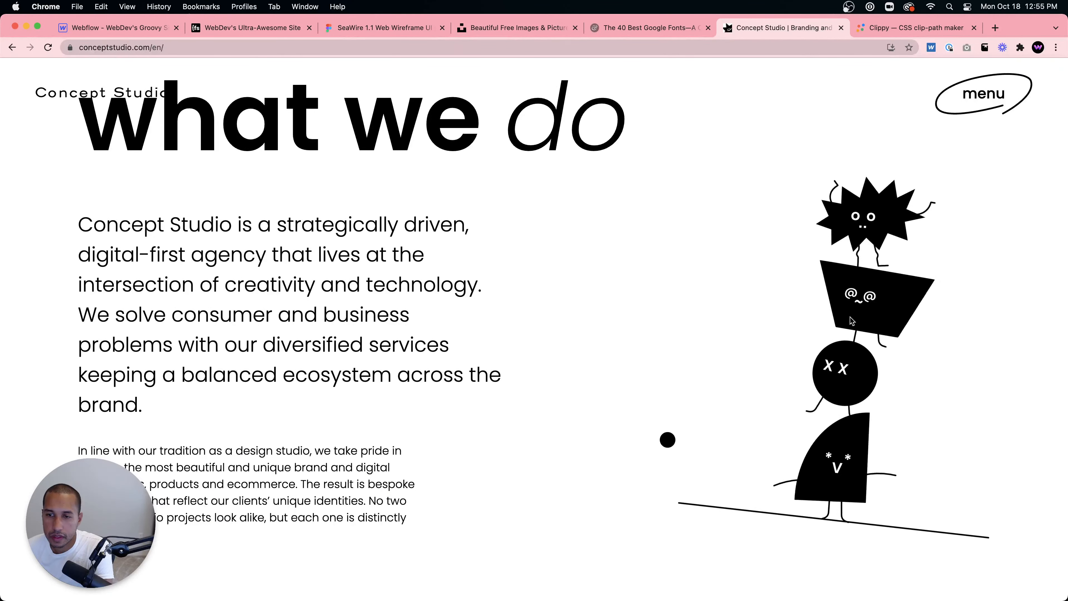
{"action": "right_click", "coordinate": [872, 293]}
{"action": "left_click", "coordinate": [882, 461]}
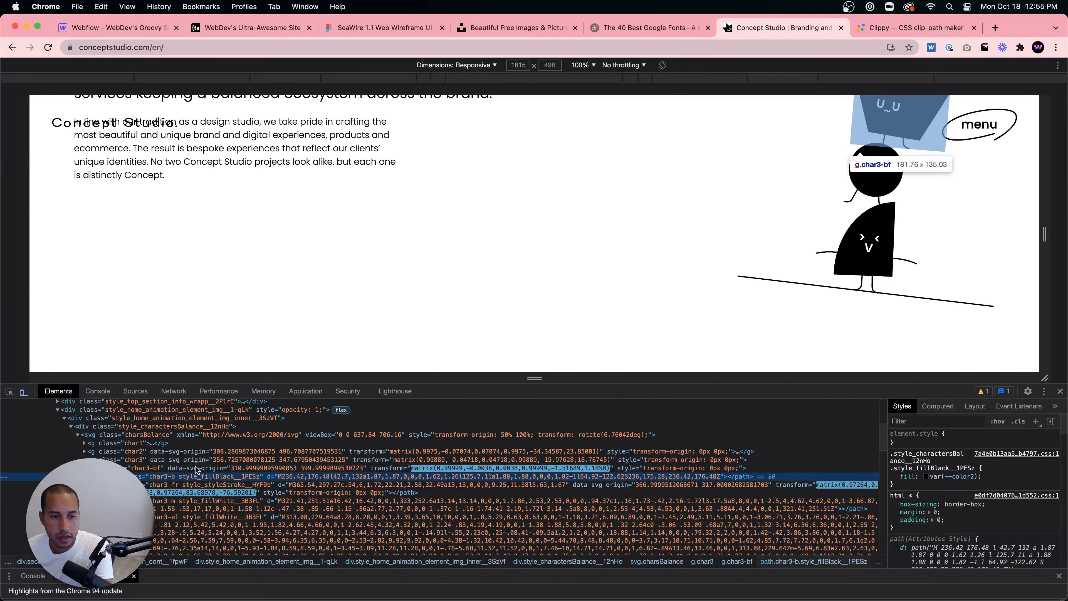
{"action": "scroll", "coordinate": [225, 494], "scroll_direction": "down", "scroll_amount": 2}
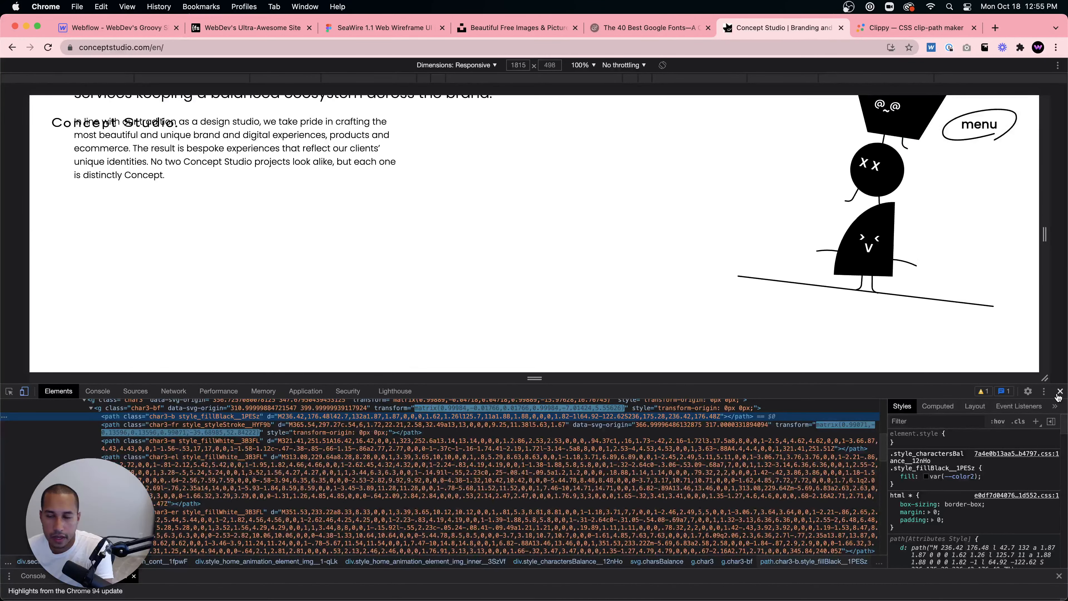
{"action": "key", "text": "super+alt+i"}
{"action": "scroll", "coordinate": [832, 353], "scroll_direction": "down", "scroll_amount": 2}
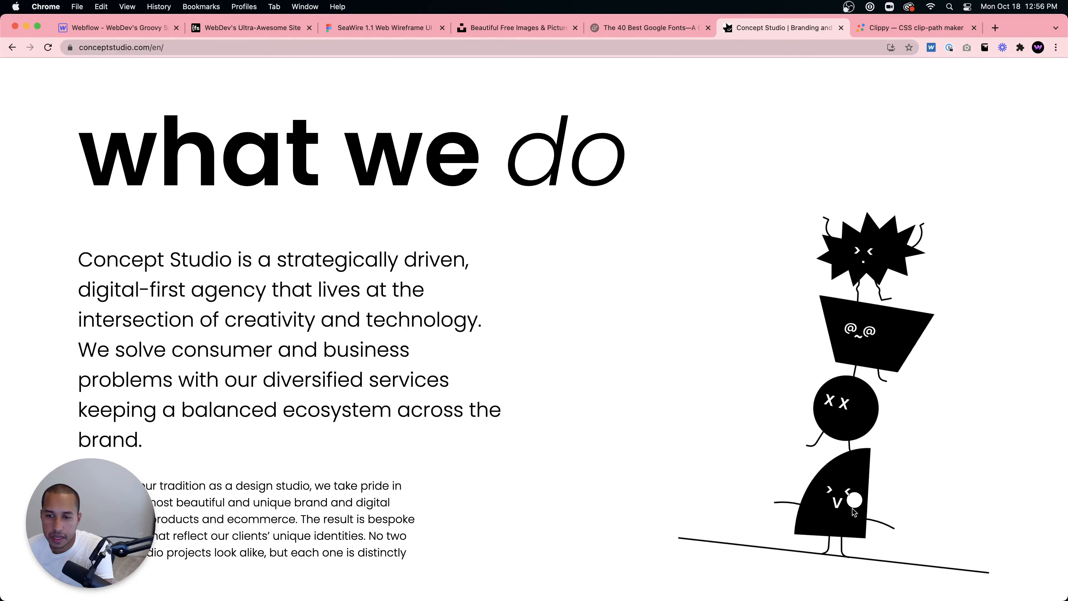
- Scroll to featured works and back, then inspect the stacked characters' elements again and close developer tools
{"action": "scroll", "coordinate": [584, 435], "scroll_direction": "down", "scroll_amount": 10}
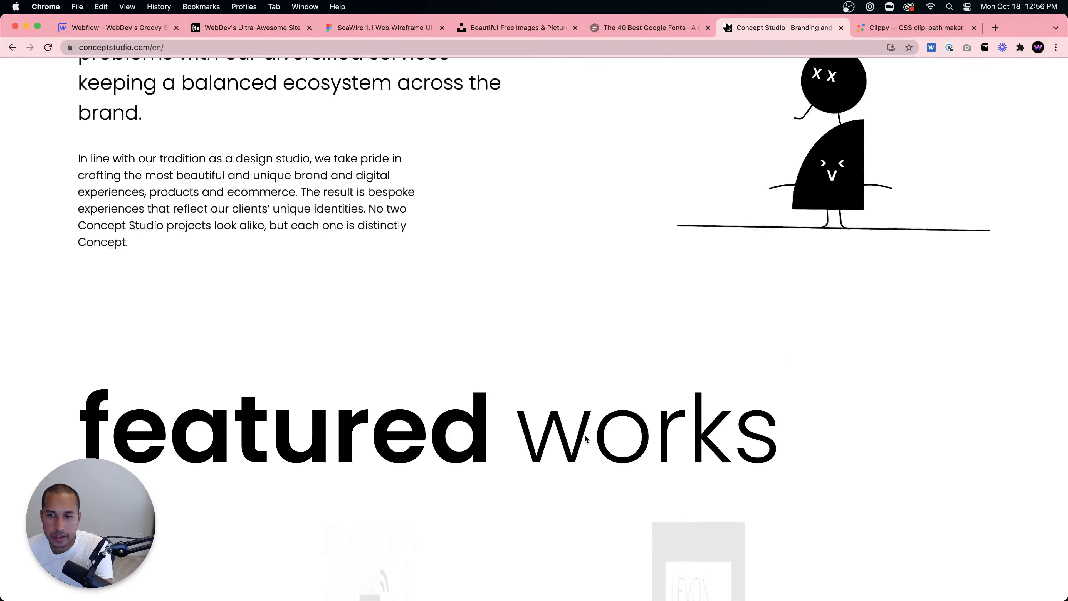
{"action": "scroll", "coordinate": [585, 435], "scroll_direction": "down", "scroll_amount": 7}
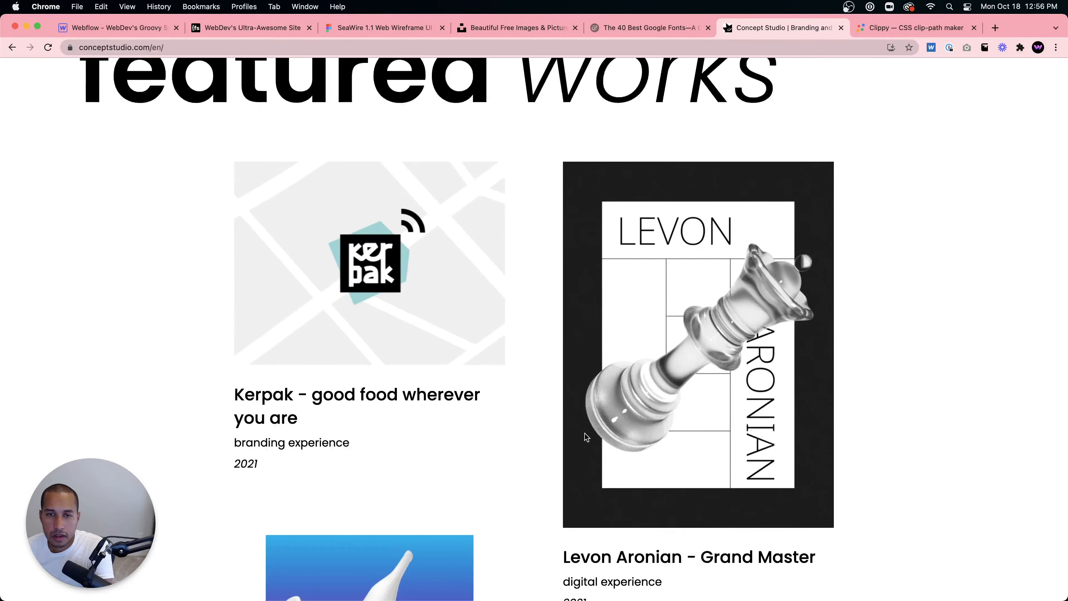
{"action": "scroll", "coordinate": [585, 433], "scroll_direction": "up", "scroll_amount": 10}
{"action": "scroll", "coordinate": [586, 435], "scroll_direction": "up", "scroll_amount": 5}
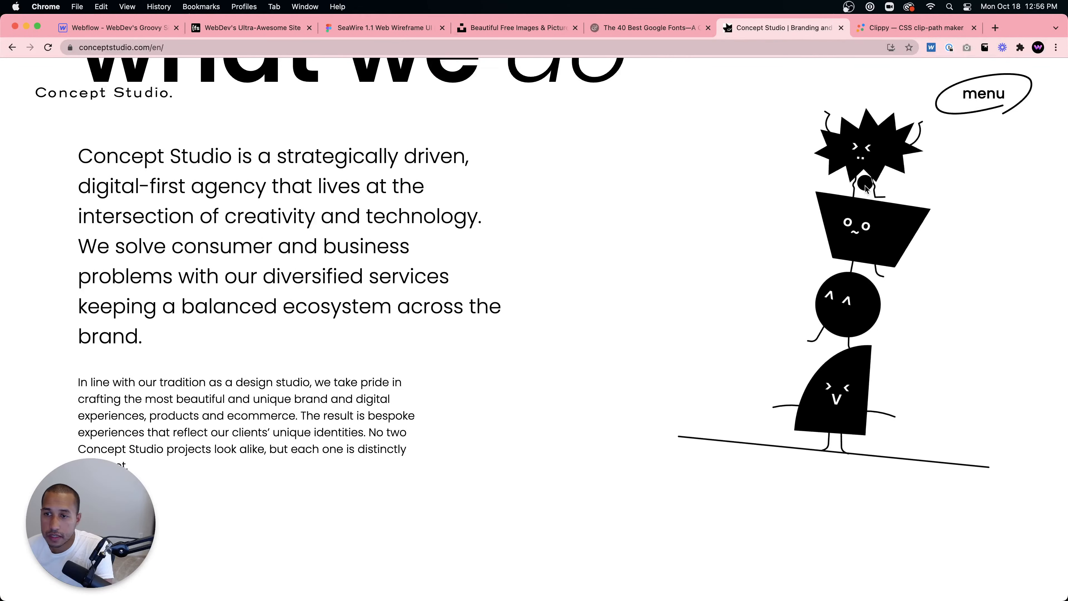
{"action": "scroll", "coordinate": [865, 192], "scroll_direction": "up", "scroll_amount": 1}
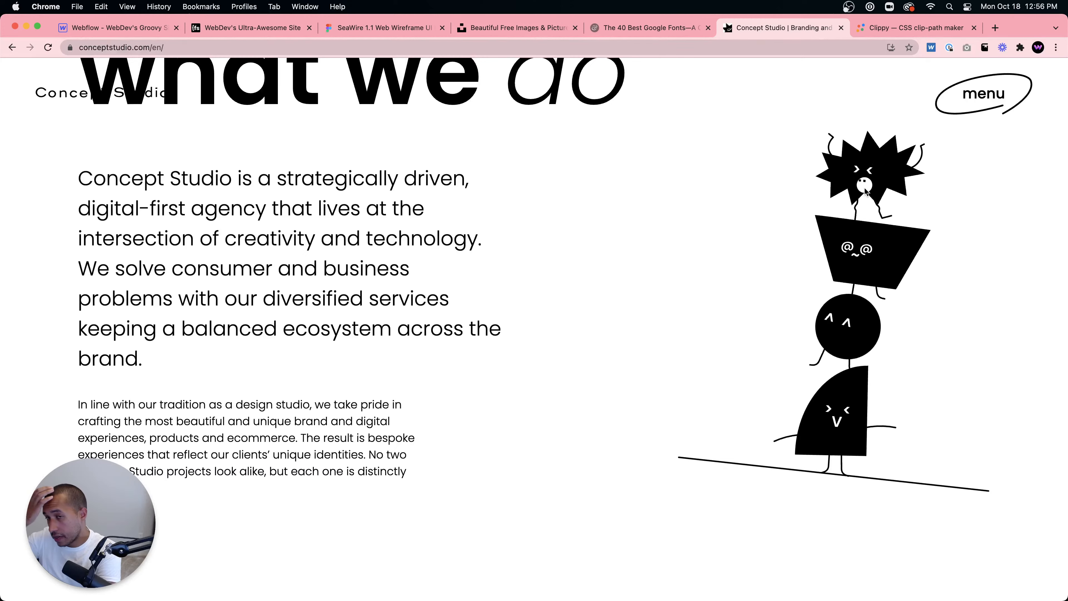
{"action": "right_click", "coordinate": [865, 190]}
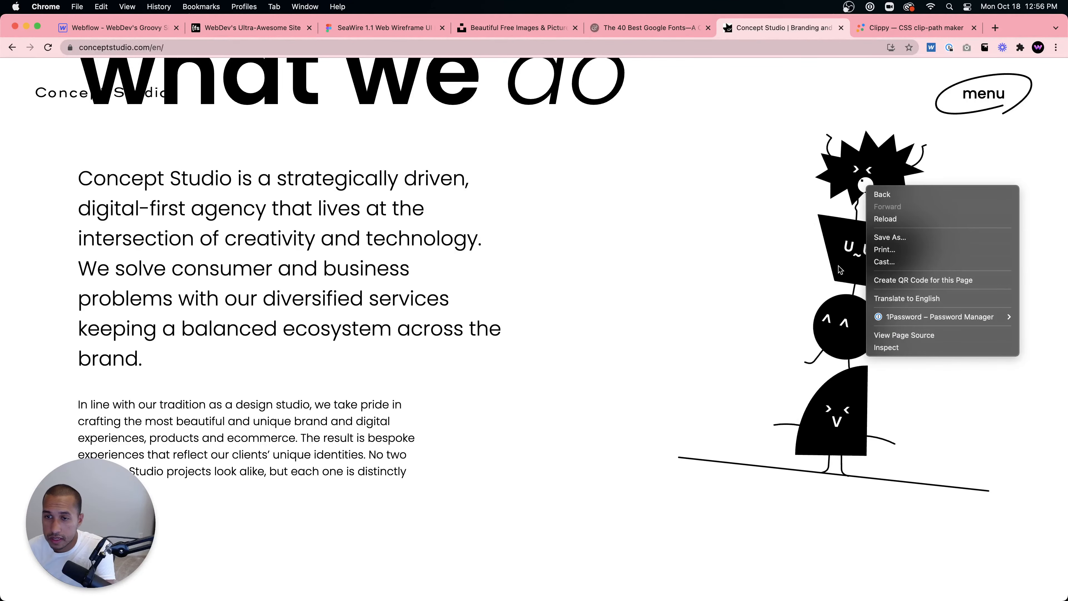
{"action": "left_click", "coordinate": [842, 331]}
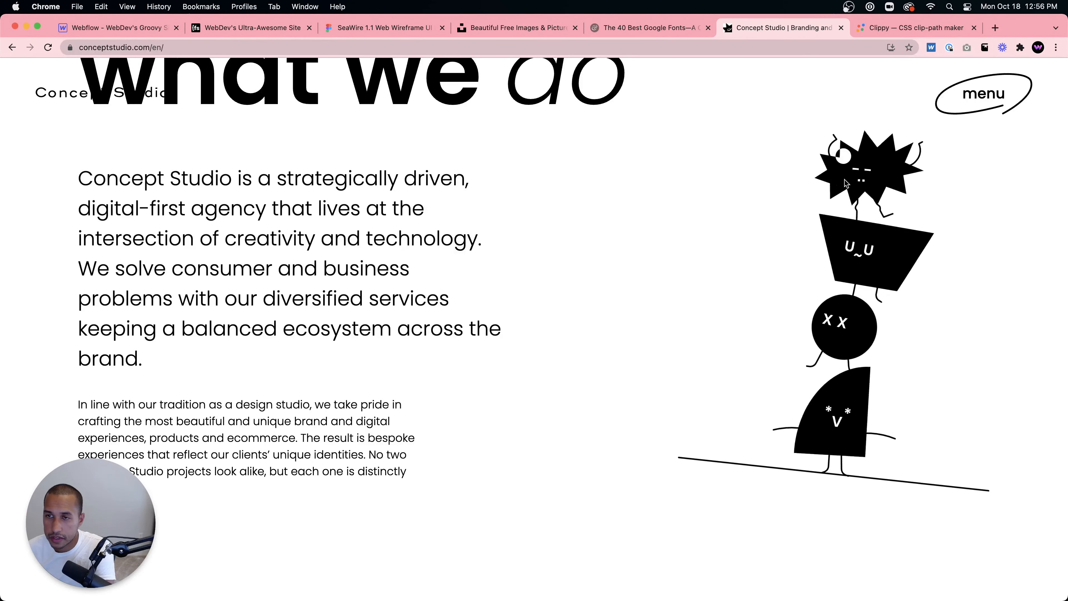
{"action": "right_click", "coordinate": [867, 243]}
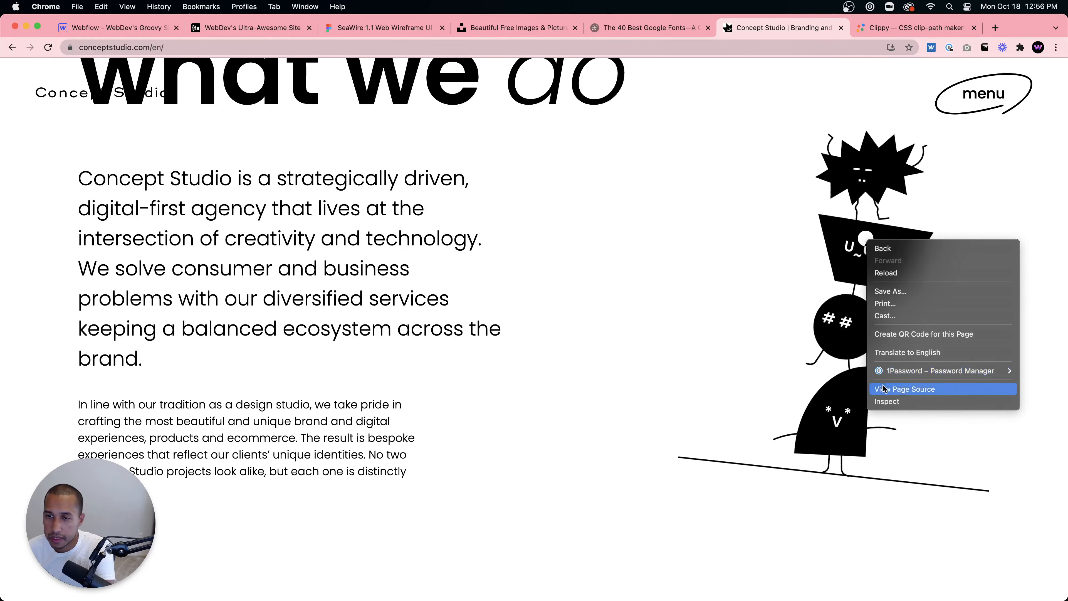
{"action": "left_click", "coordinate": [882, 403]}
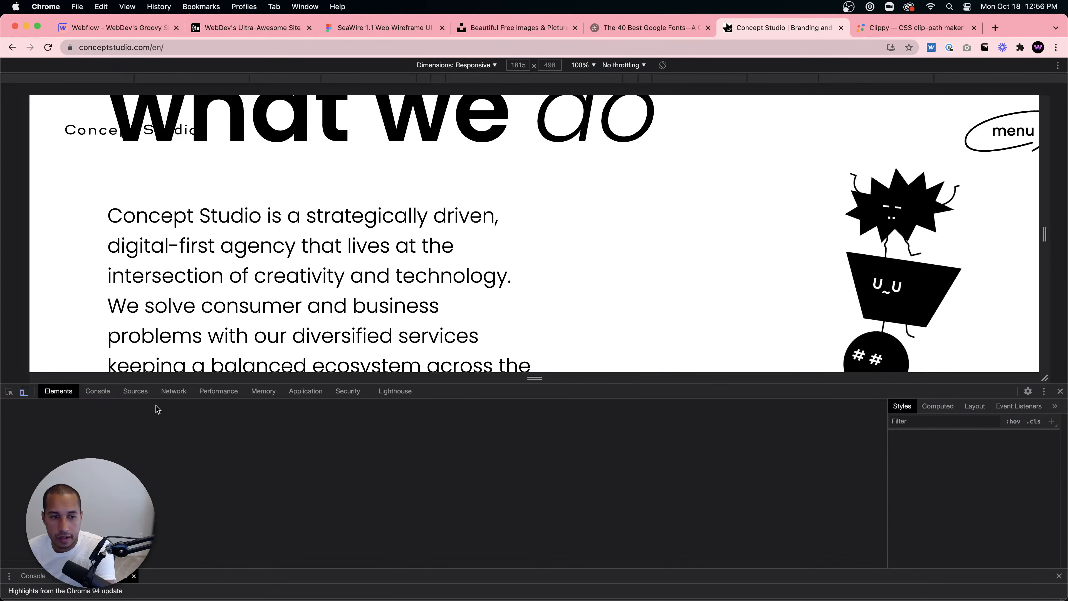
{"action": "left_click", "coordinate": [98, 391]}
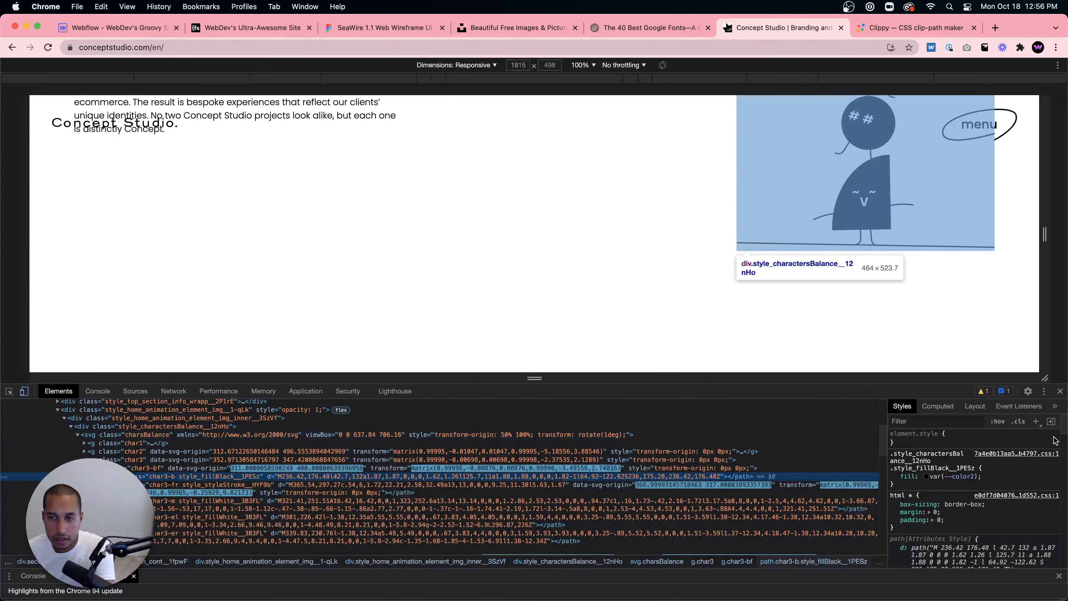
{"action": "left_click", "coordinate": [1061, 391]}
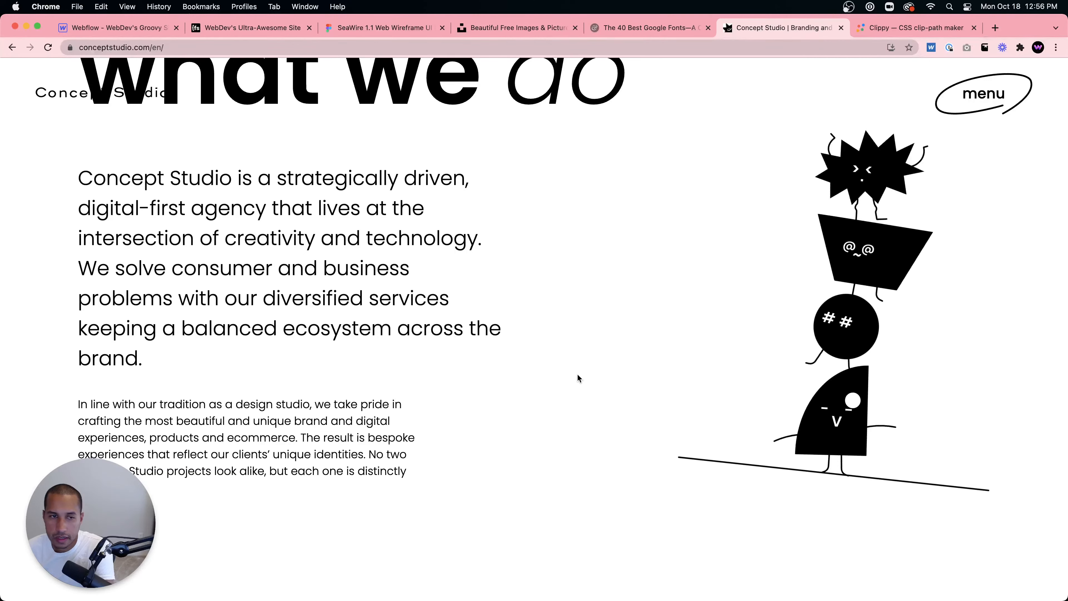
- Scroll through the featured works project grid down to the 'all works here' link
{"action": "scroll", "coordinate": [577, 373], "scroll_direction": "down", "scroll_amount": 10}
{"action": "scroll", "coordinate": [594, 368], "scroll_direction": "down", "scroll_amount": 8}
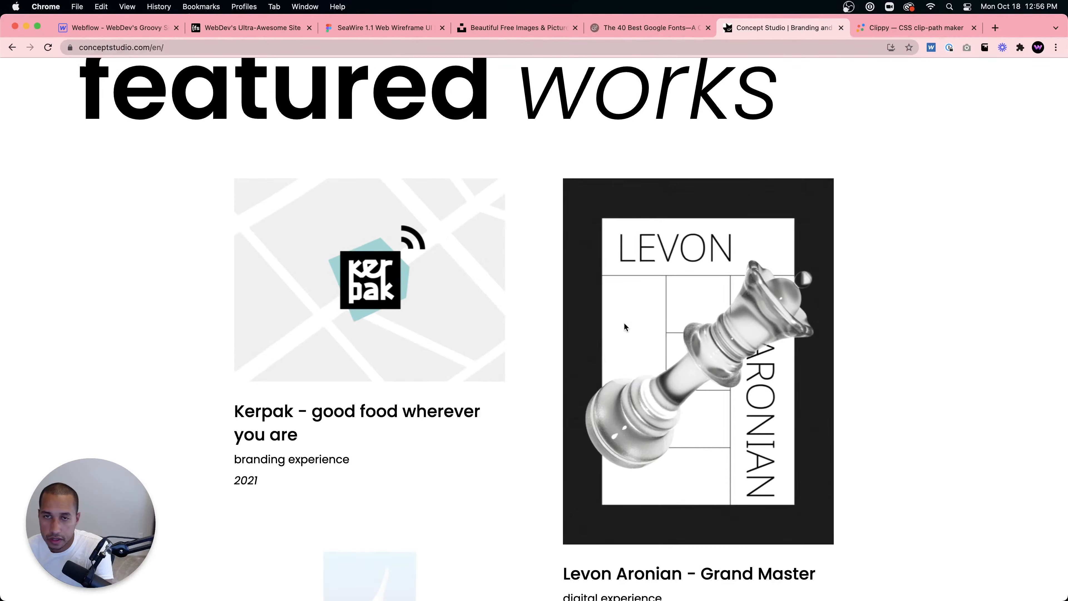
{"action": "scroll", "coordinate": [627, 259], "scroll_direction": "down", "scroll_amount": 10}
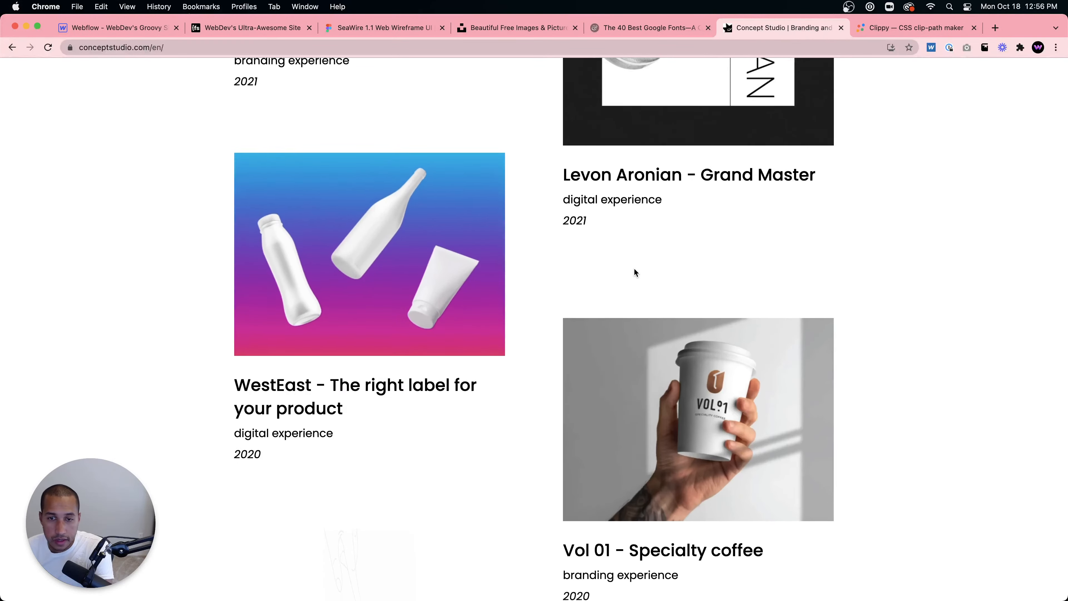
{"action": "scroll", "coordinate": [485, 372], "scroll_direction": "down", "scroll_amount": 7}
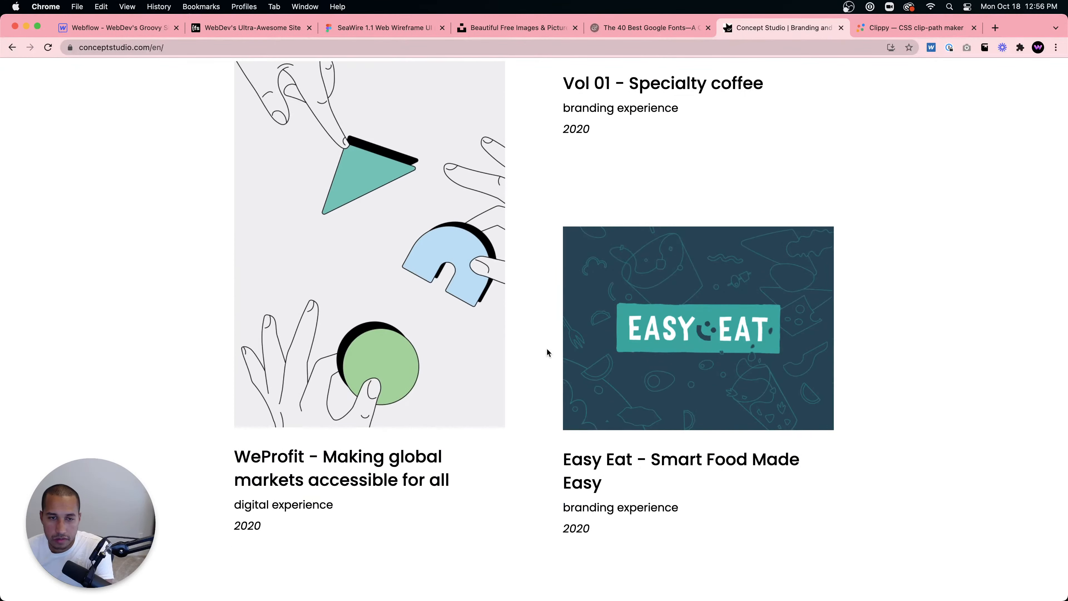
{"action": "scroll", "coordinate": [461, 263], "scroll_direction": "up", "scroll_amount": 8}
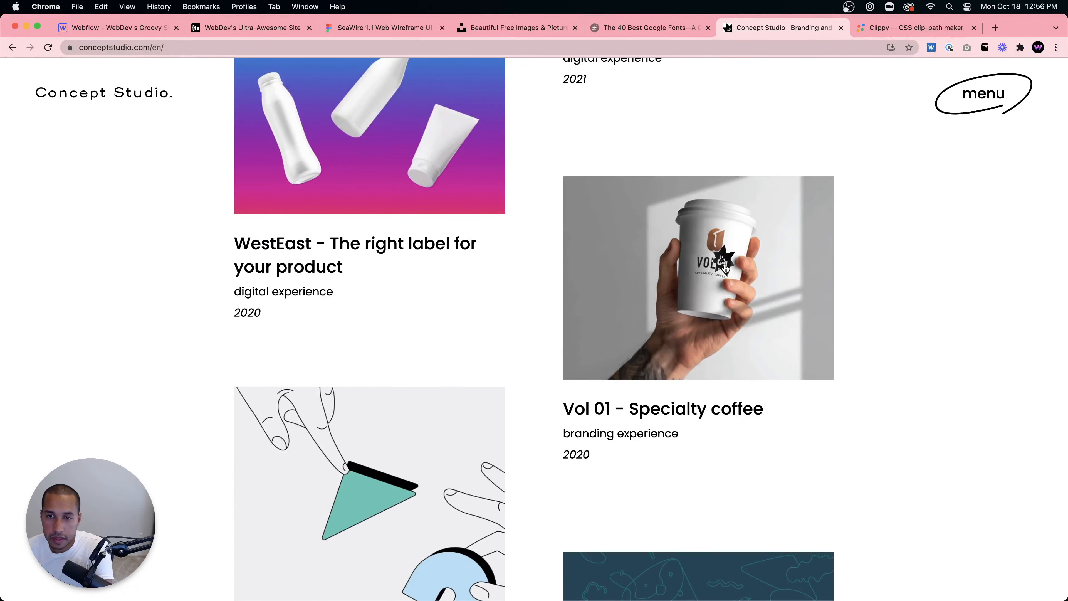
{"action": "scroll", "coordinate": [556, 269], "scroll_direction": "up", "scroll_amount": 7}
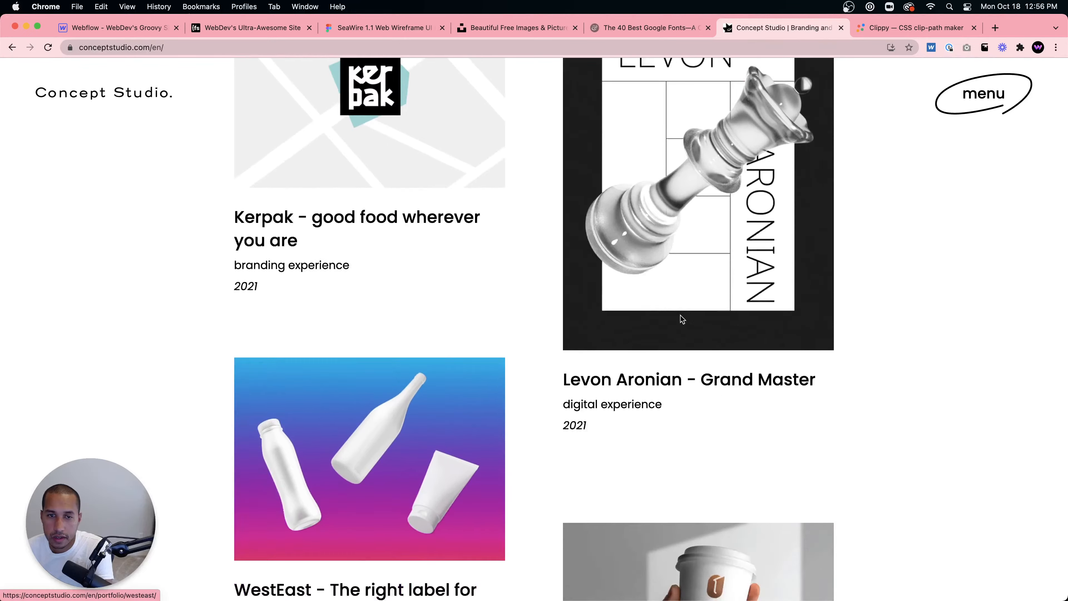
{"action": "scroll", "coordinate": [680, 316], "scroll_direction": "down", "scroll_amount": 15}
{"action": "scroll", "coordinate": [682, 319], "scroll_direction": "down", "scroll_amount": 10}
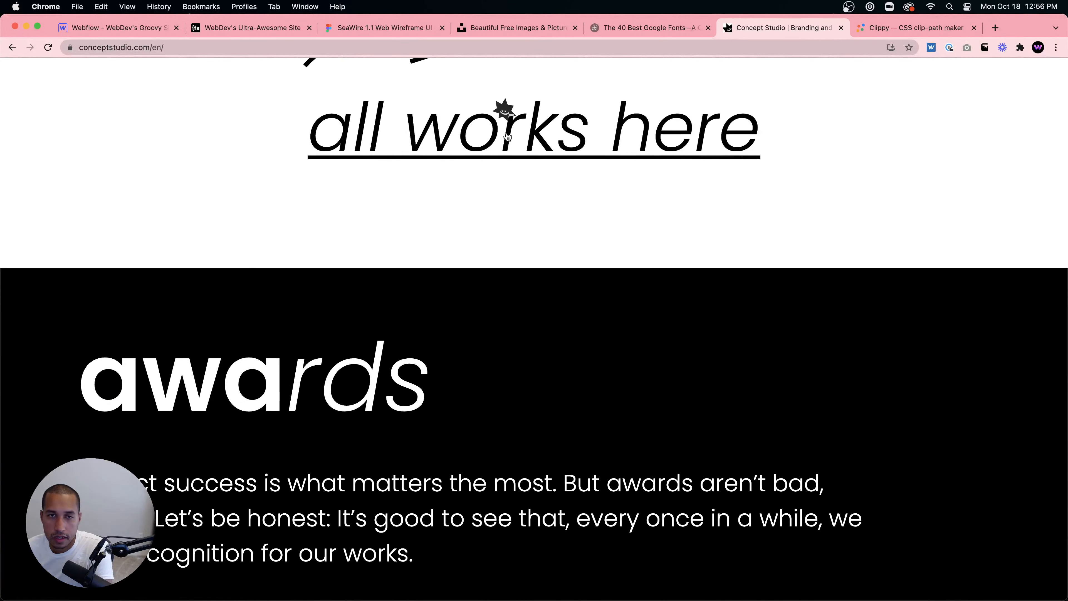
- Open the all-works portfolio page and scroll through its project cards
{"action": "left_click", "coordinate": [506, 131]}
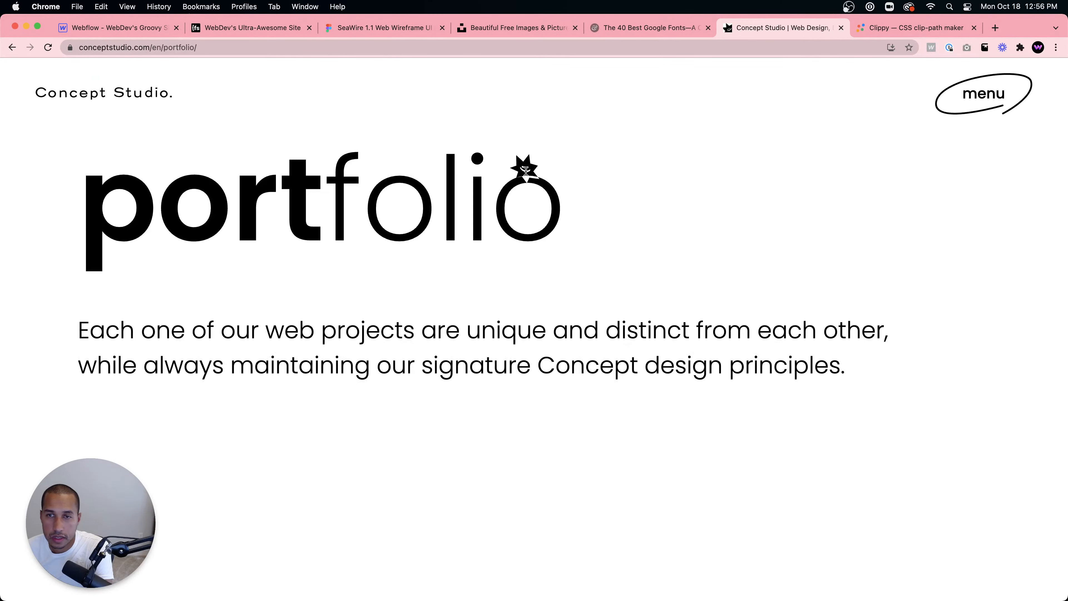
{"action": "scroll", "coordinate": [526, 175], "scroll_direction": "down", "scroll_amount": 2}
{"action": "scroll", "coordinate": [526, 172], "scroll_direction": "down", "scroll_amount": 15}
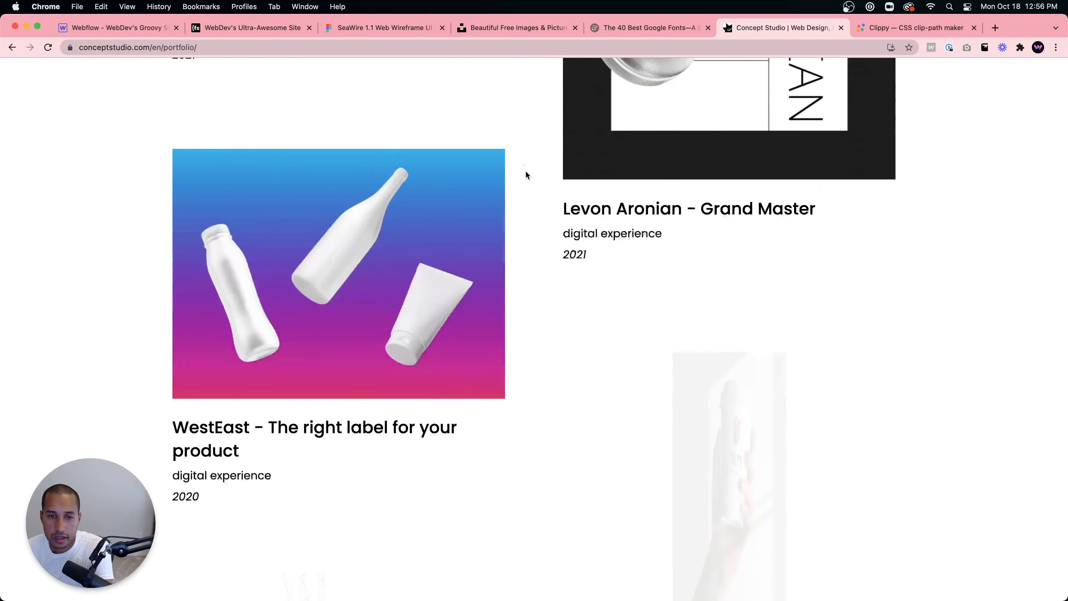
{"action": "scroll", "coordinate": [526, 175], "scroll_direction": "down", "scroll_amount": 20}
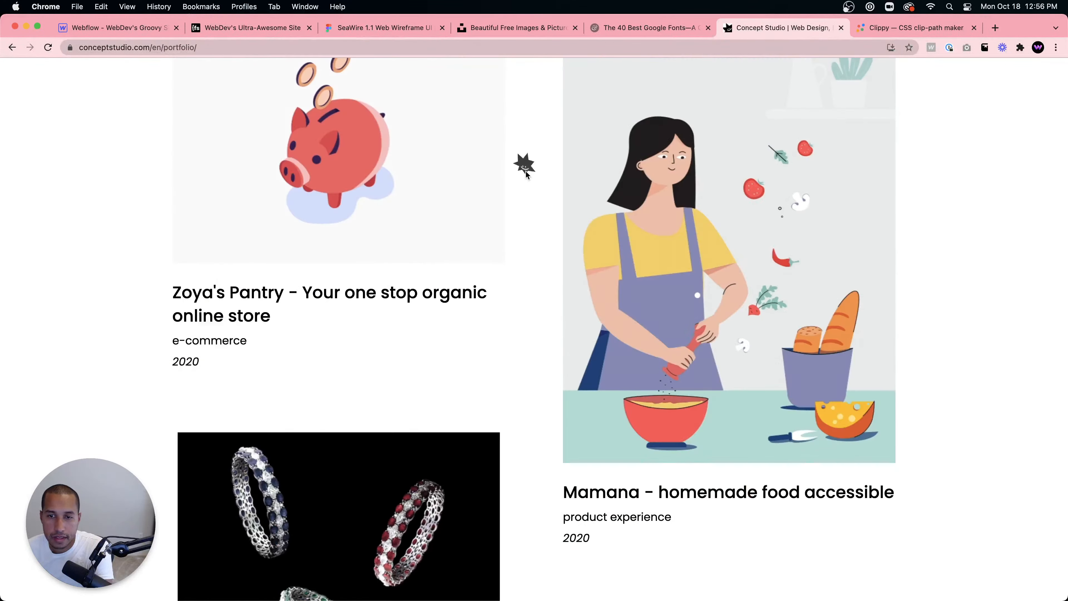
- Scroll the portfolio cards back up to the page header, glance at the Webflow Designer tab, and return to Concept Studio
{"action": "scroll", "coordinate": [648, 278], "scroll_direction": "up", "scroll_amount": 2}
{"action": "scroll", "coordinate": [710, 280], "scroll_direction": "down", "scroll_amount": 12}
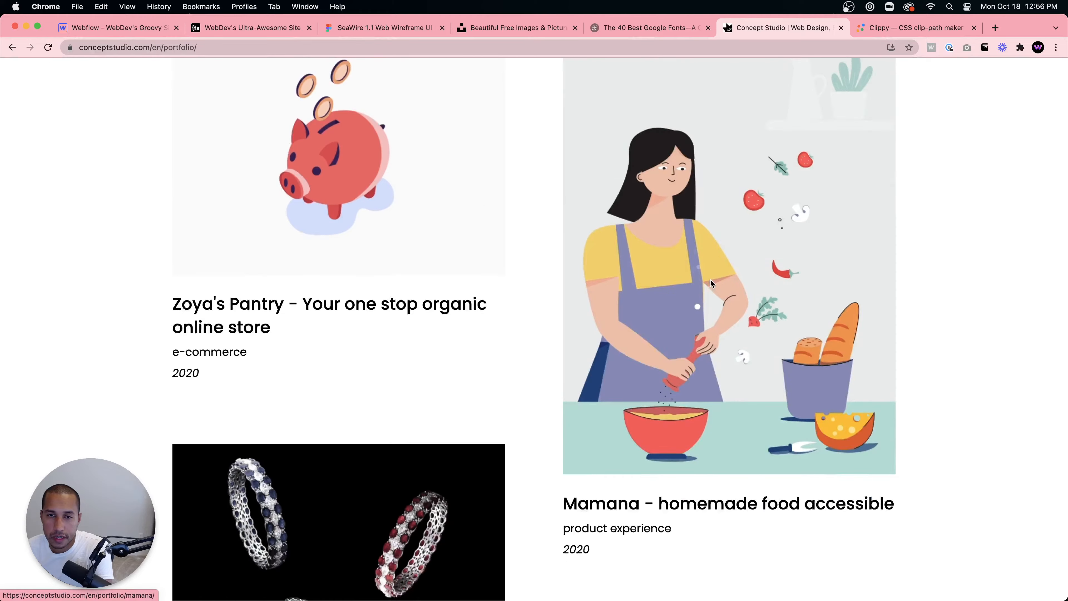
{"action": "scroll", "coordinate": [711, 284], "scroll_direction": "down", "scroll_amount": 20}
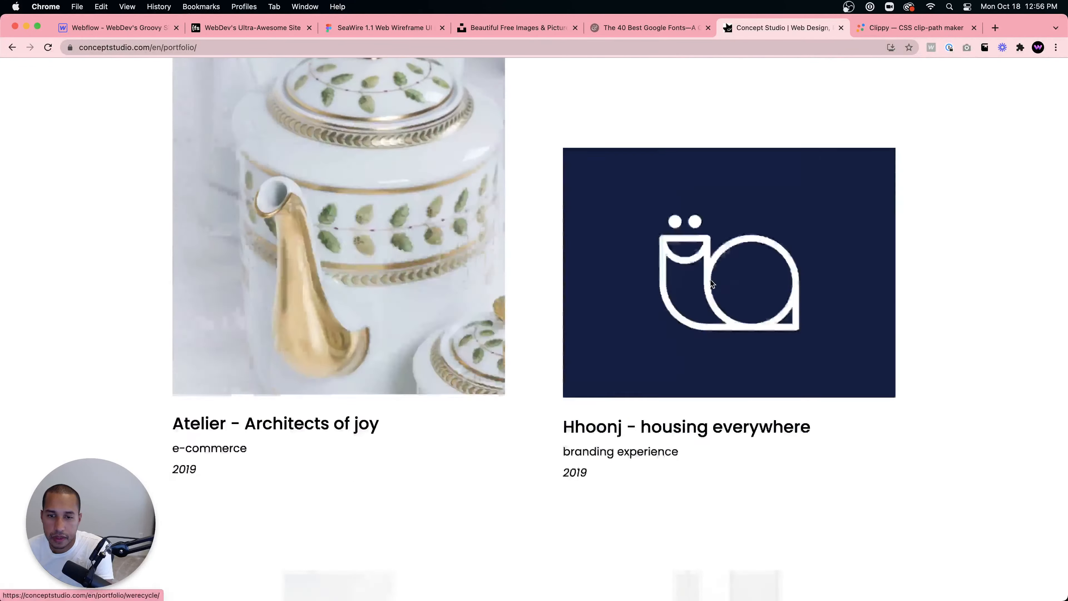
{"action": "scroll", "coordinate": [710, 280], "scroll_direction": "down", "scroll_amount": 10}
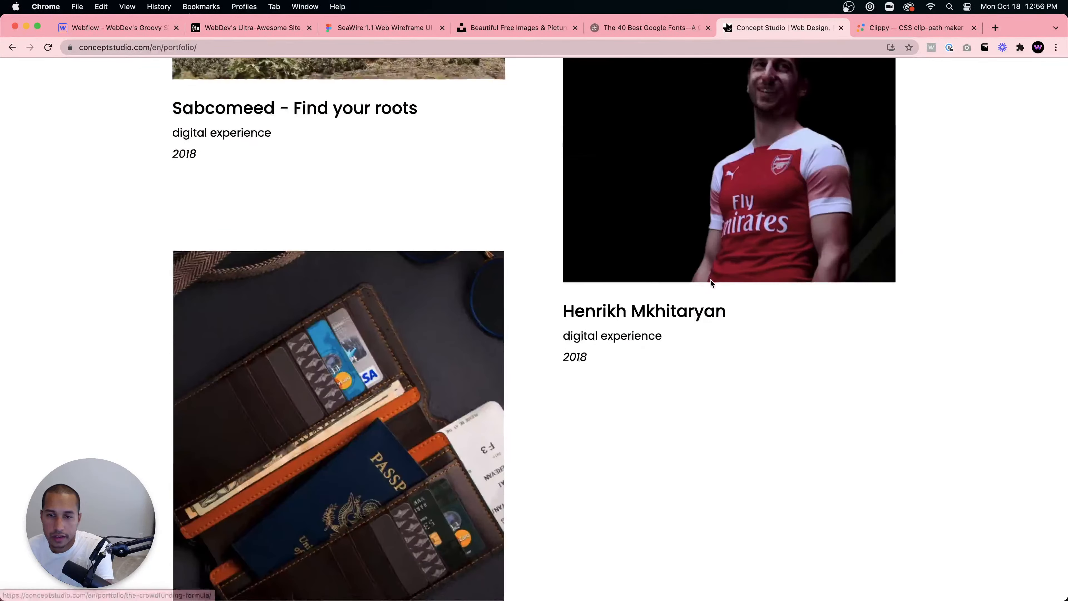
{"action": "scroll", "coordinate": [710, 277], "scroll_direction": "up", "scroll_amount": 20}
{"action": "scroll", "coordinate": [708, 275], "scroll_direction": "up", "scroll_amount": 20}
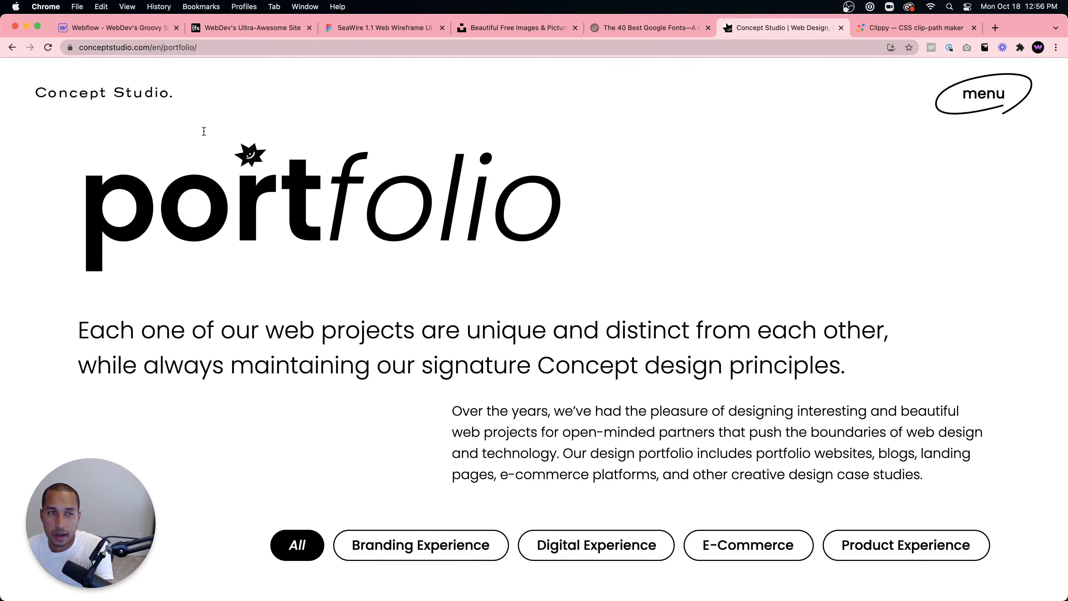
{"action": "left_click", "coordinate": [129, 29]}
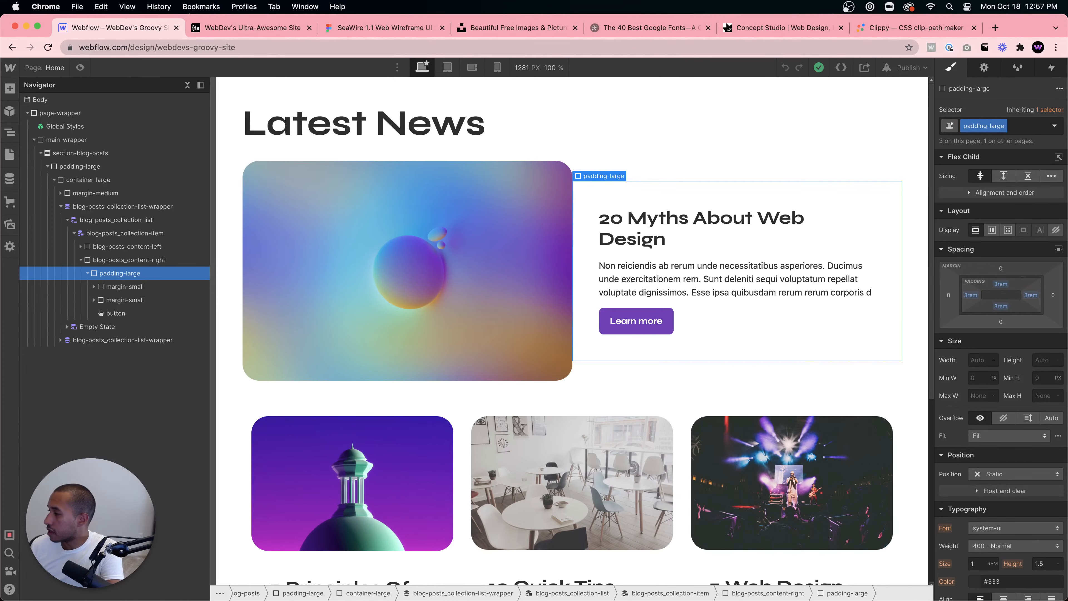
{"action": "left_click", "coordinate": [772, 22]}
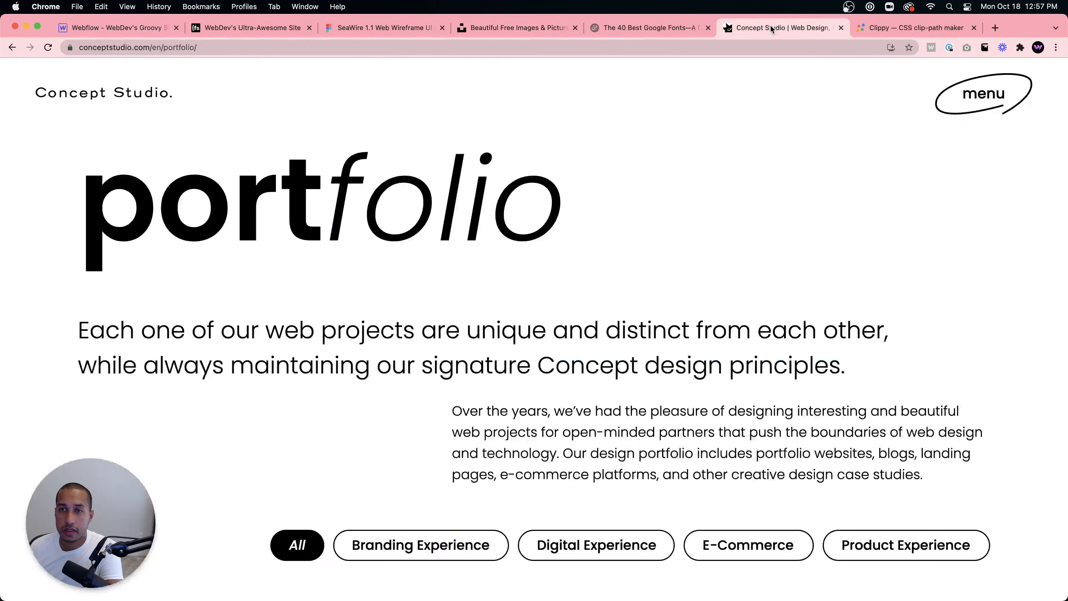
- Scroll down the portfolio page to the collaborate footer, then return to the Concept Studio homepage
{"action": "scroll", "coordinate": [835, 333], "scroll_direction": "down", "scroll_amount": 5}
{"action": "scroll", "coordinate": [835, 334], "scroll_direction": "down", "scroll_amount": 20}
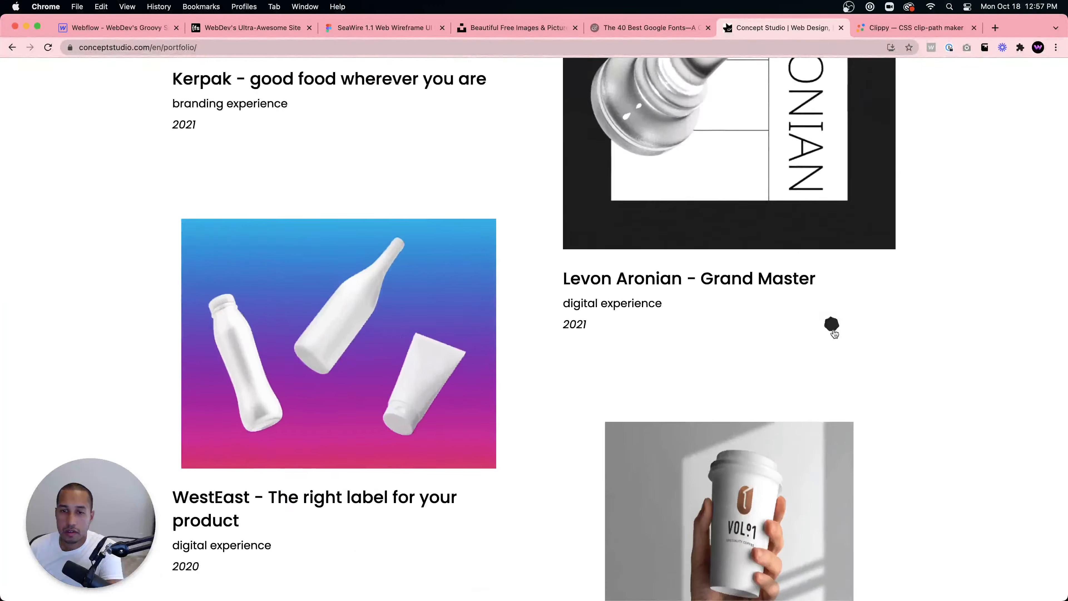
{"action": "scroll", "coordinate": [834, 332], "scroll_direction": "down", "scroll_amount": 20}
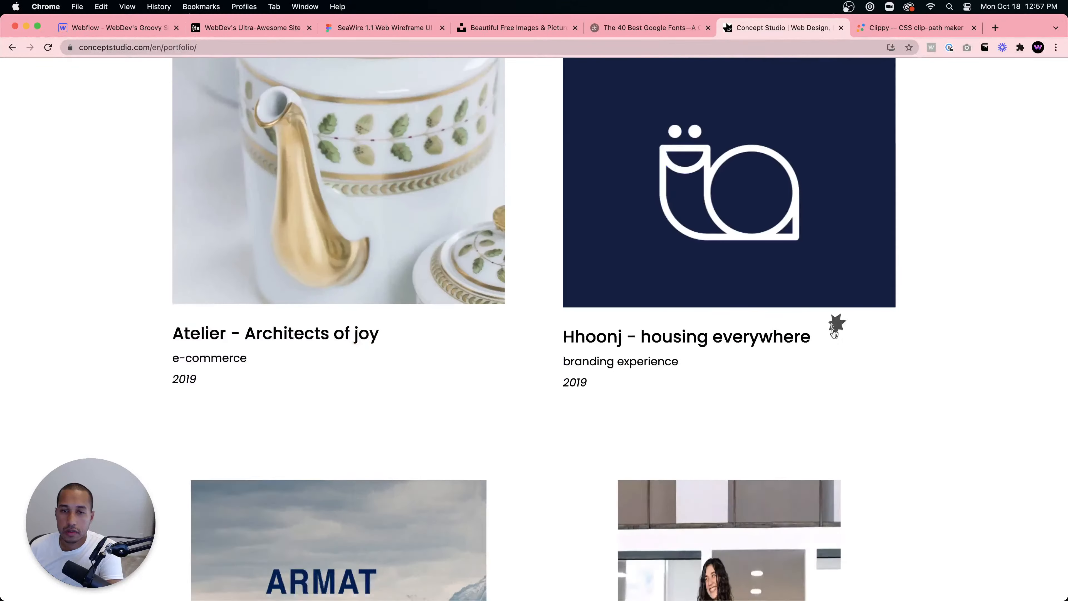
{"action": "scroll", "coordinate": [761, 327], "scroll_direction": "down", "scroll_amount": 10}
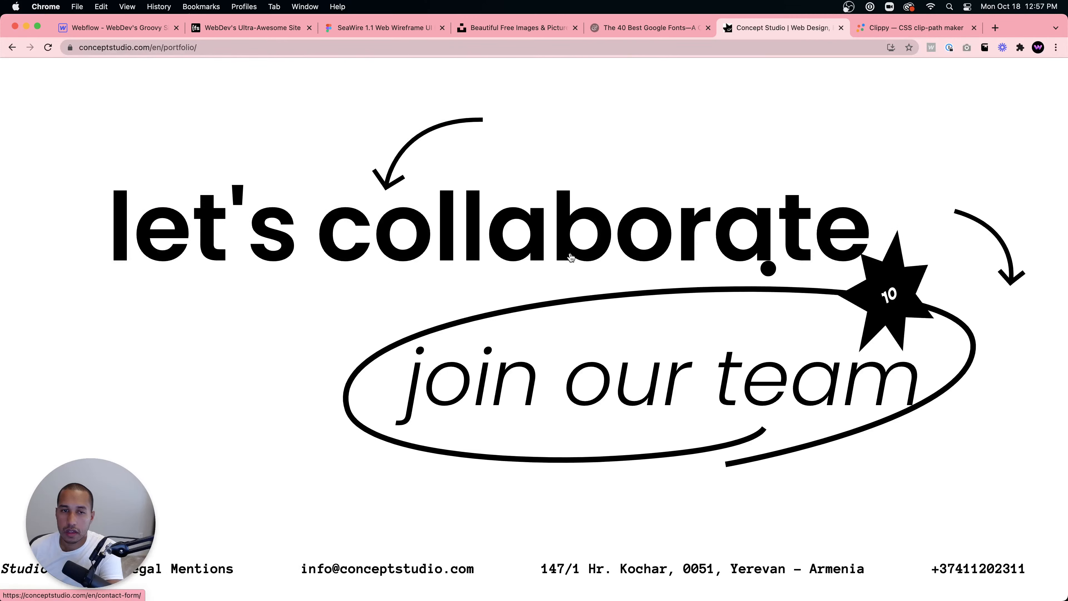
{"action": "left_click", "coordinate": [17, 49]}
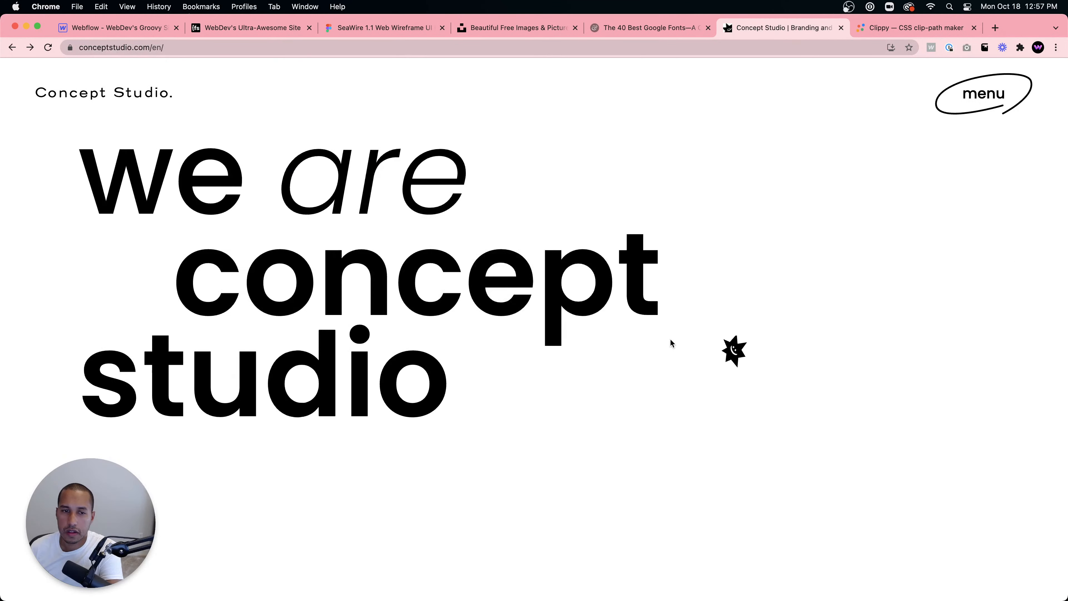
- Scroll the homepage down to the 'we have more here' link, open the awards page, and go back
{"action": "scroll", "coordinate": [521, 224], "scroll_direction": "down", "scroll_amount": 15}
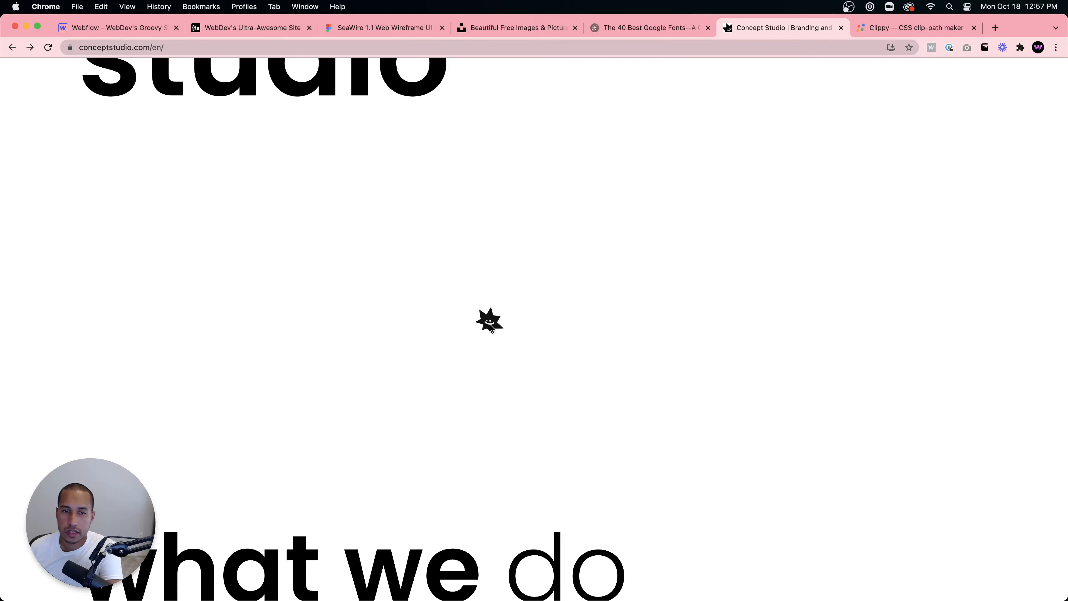
{"action": "scroll", "coordinate": [491, 324], "scroll_direction": "down", "scroll_amount": 20}
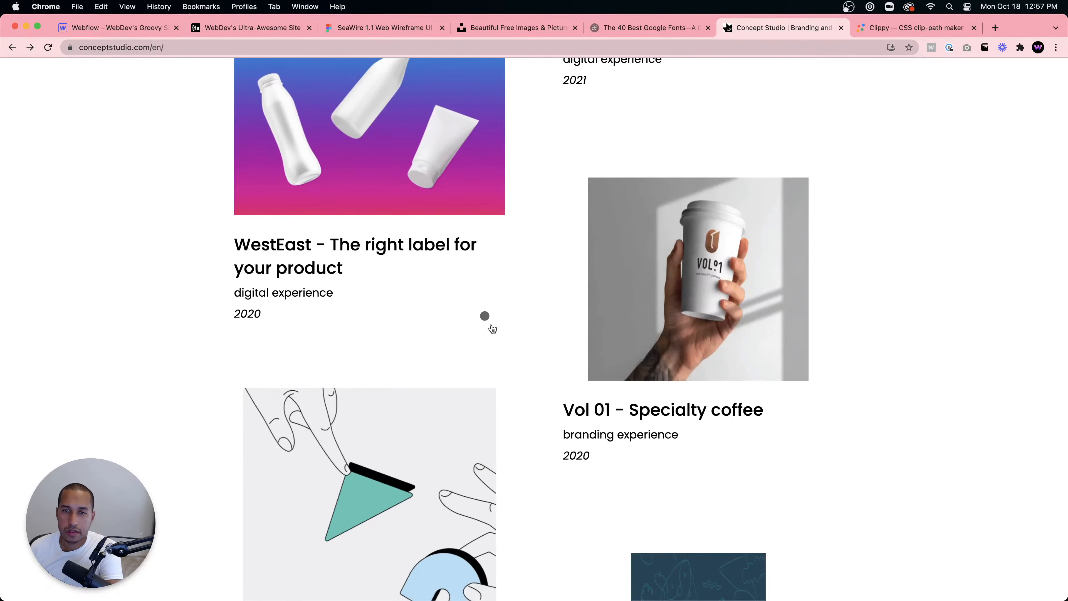
{"action": "scroll", "coordinate": [490, 315], "scroll_direction": "down", "scroll_amount": 8}
{"action": "scroll", "coordinate": [490, 315], "scroll_direction": "up", "scroll_amount": 7}
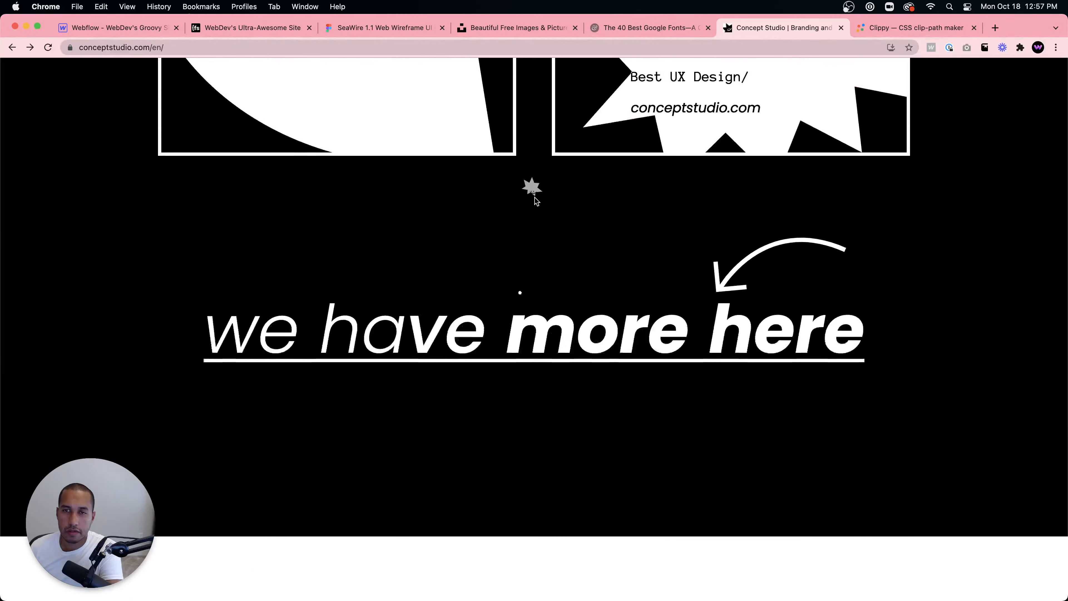
{"action": "scroll", "coordinate": [575, 291], "scroll_direction": "down", "scroll_amount": 15}
{"action": "scroll", "coordinate": [576, 293], "scroll_direction": "down", "scroll_amount": 15}
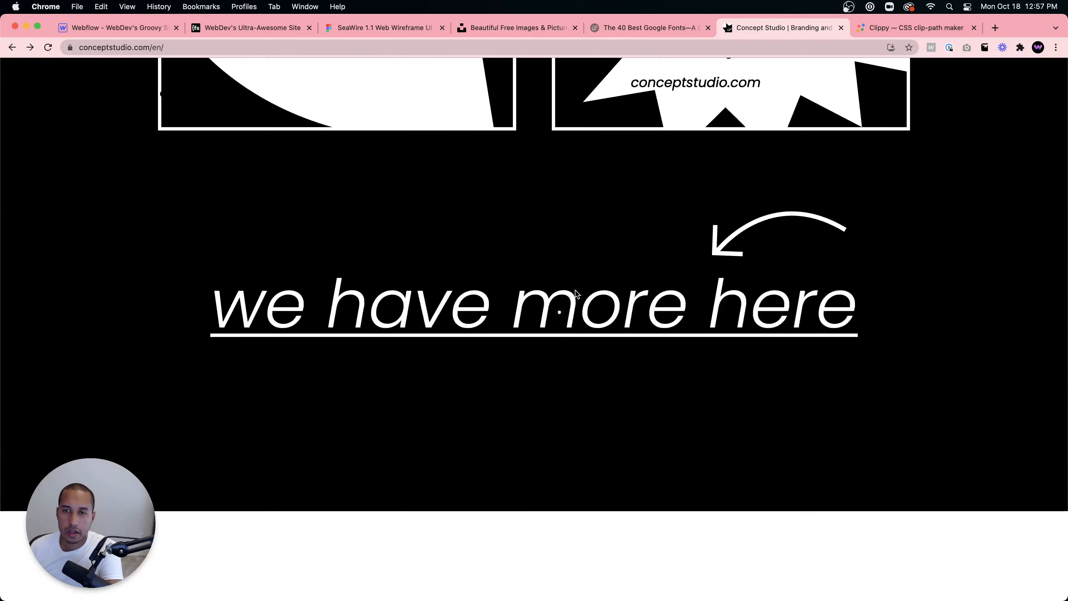
{"action": "scroll", "coordinate": [575, 291], "scroll_direction": "up", "scroll_amount": 3}
{"action": "left_click", "coordinate": [675, 336]}
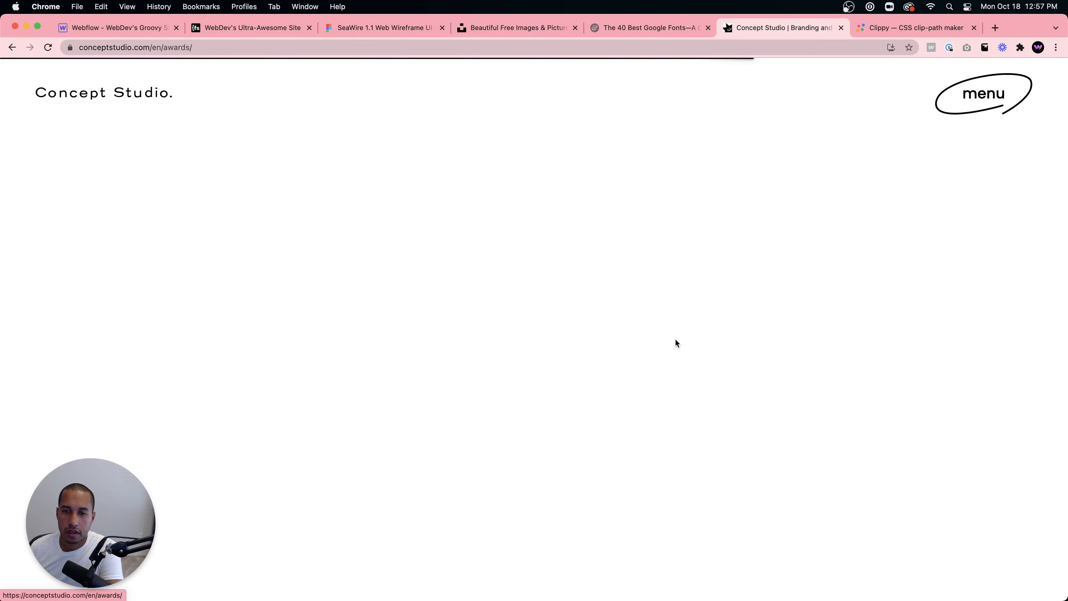
{"action": "left_click", "coordinate": [12, 47]}
- Scroll down to the 'Interested?' section, reload it via back and forward, and click the animated 'yes' circle
{"action": "scroll", "coordinate": [802, 331], "scroll_direction": "down", "scroll_amount": 3}
{"action": "scroll", "coordinate": [801, 331], "scroll_direction": "down", "scroll_amount": 20}
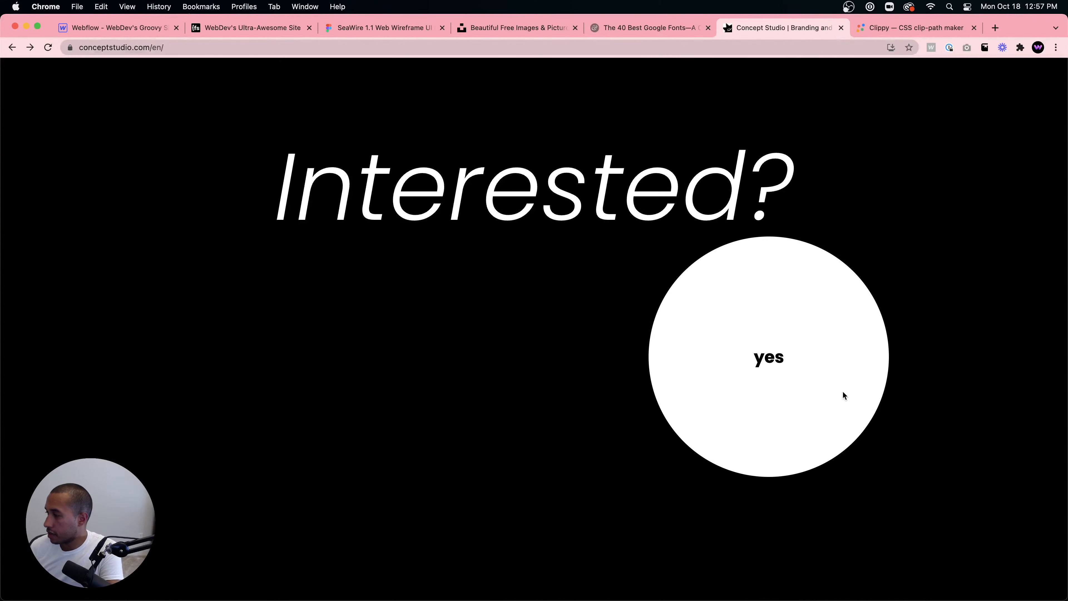
{"action": "scroll", "coordinate": [792, 348], "scroll_direction": "down", "scroll_amount": 15}
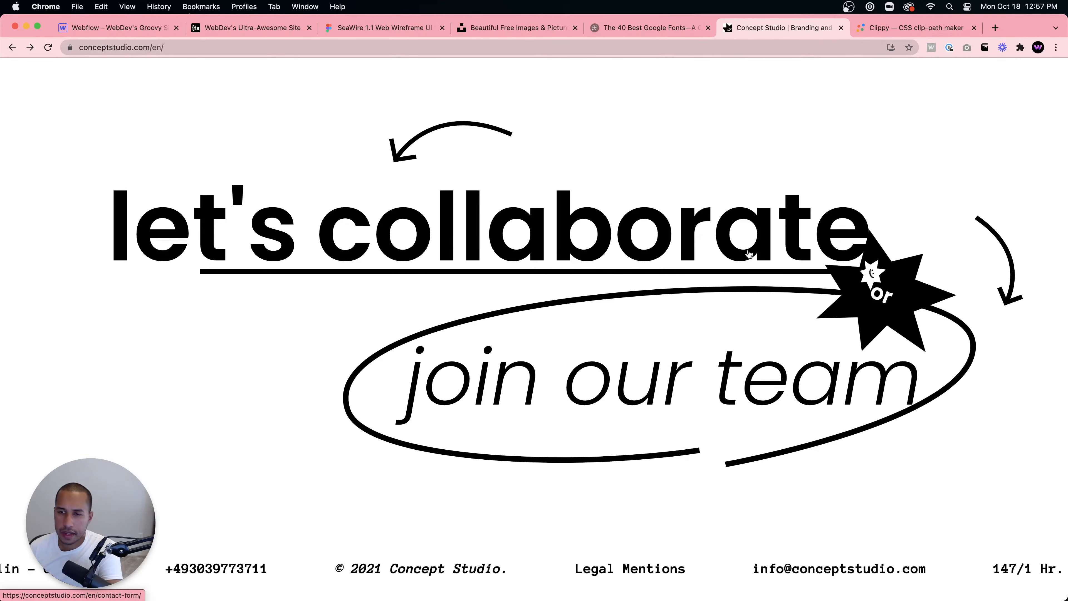
{"action": "left_click", "coordinate": [11, 48]}
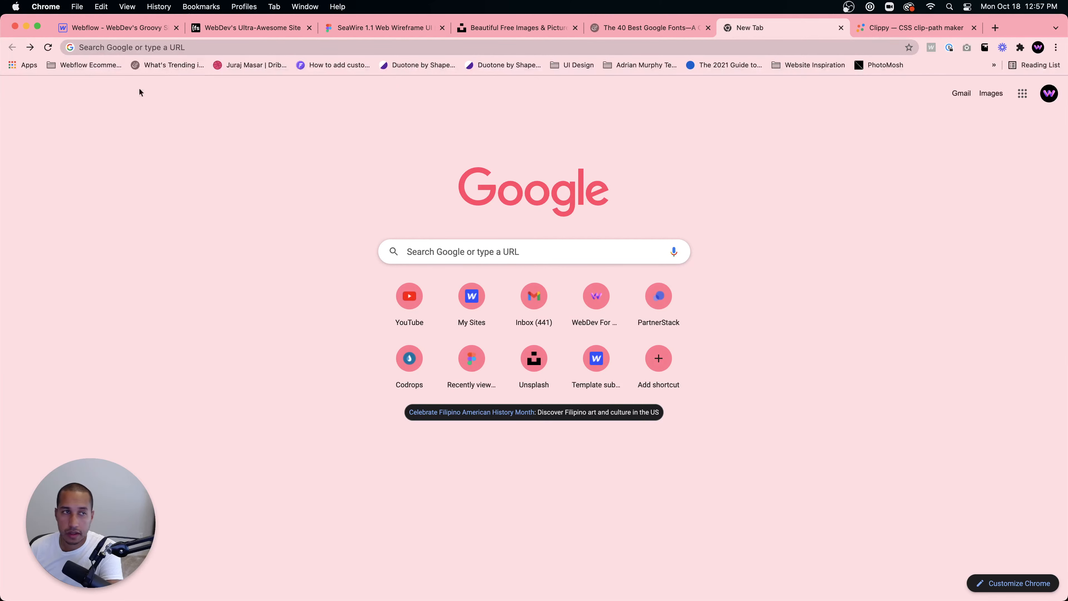
{"action": "left_click", "coordinate": [30, 46]}
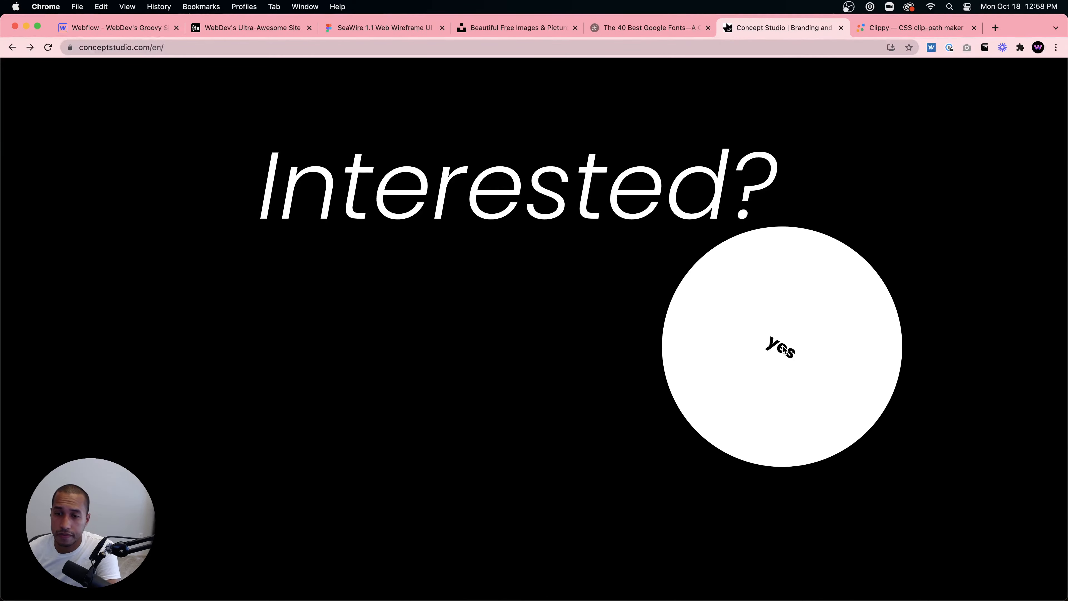
{"action": "left_click", "coordinate": [783, 348]}
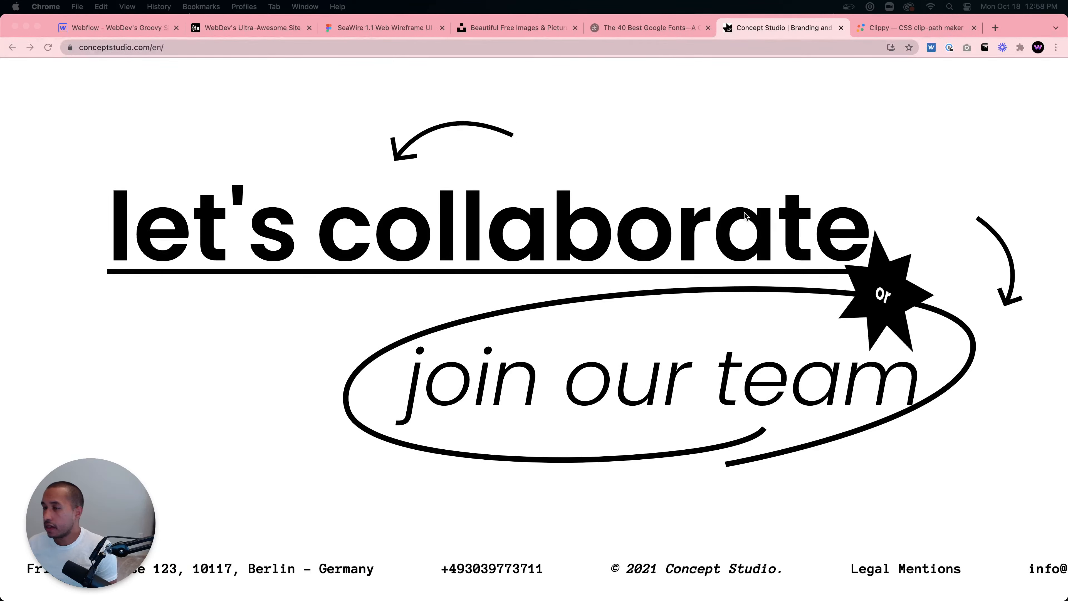
- Scroll to the top and back down, reload the page via back and forward, and click the 'yes' circle again
{"action": "left_click", "coordinate": [684, 245]}
{"action": "scroll", "coordinate": [683, 244], "scroll_direction": "up", "scroll_amount": 20}
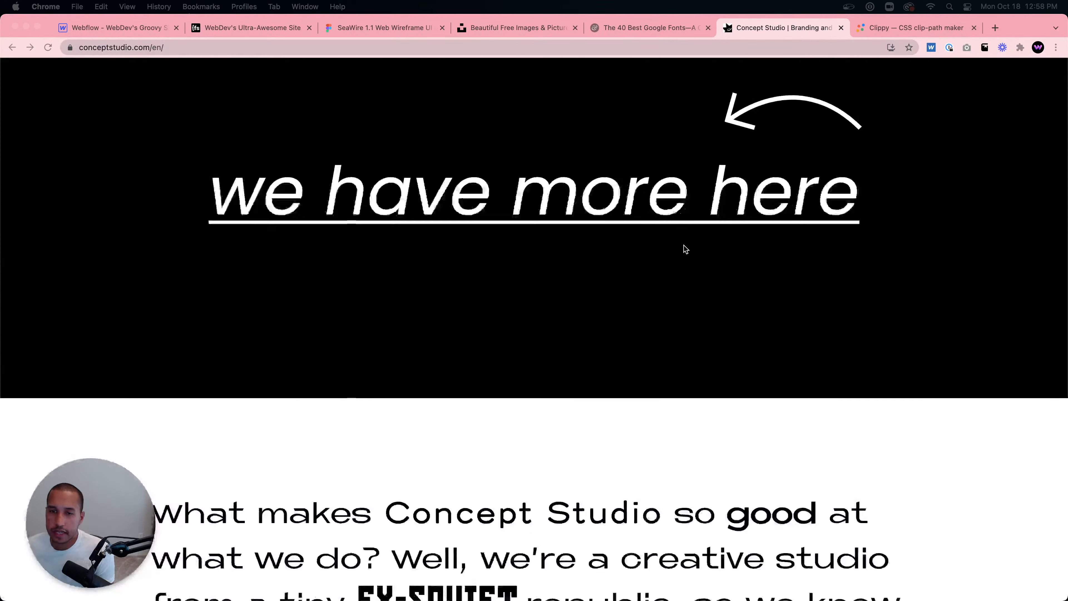
{"action": "scroll", "coordinate": [684, 245], "scroll_direction": "up", "scroll_amount": 10}
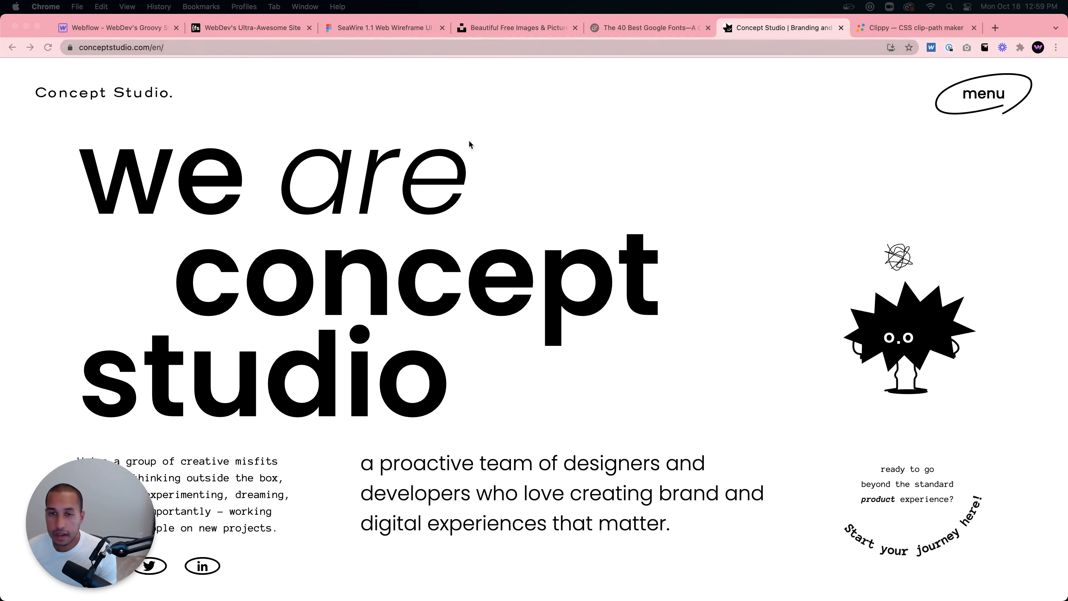
{"action": "scroll", "coordinate": [495, 248], "scroll_direction": "down", "scroll_amount": 15}
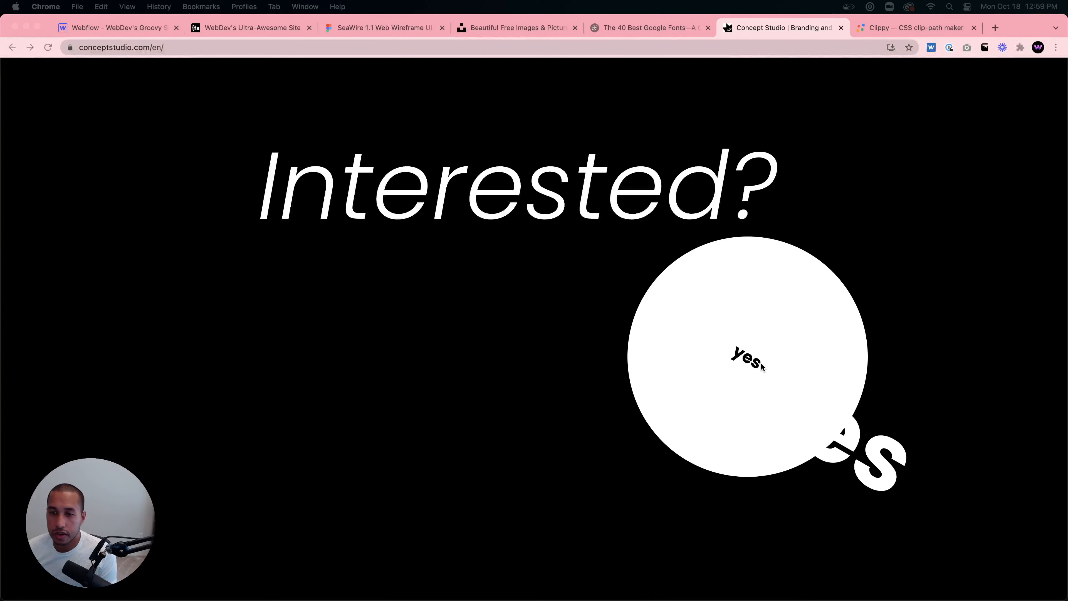
{"action": "scroll", "coordinate": [748, 363], "scroll_direction": "down", "scroll_amount": 5}
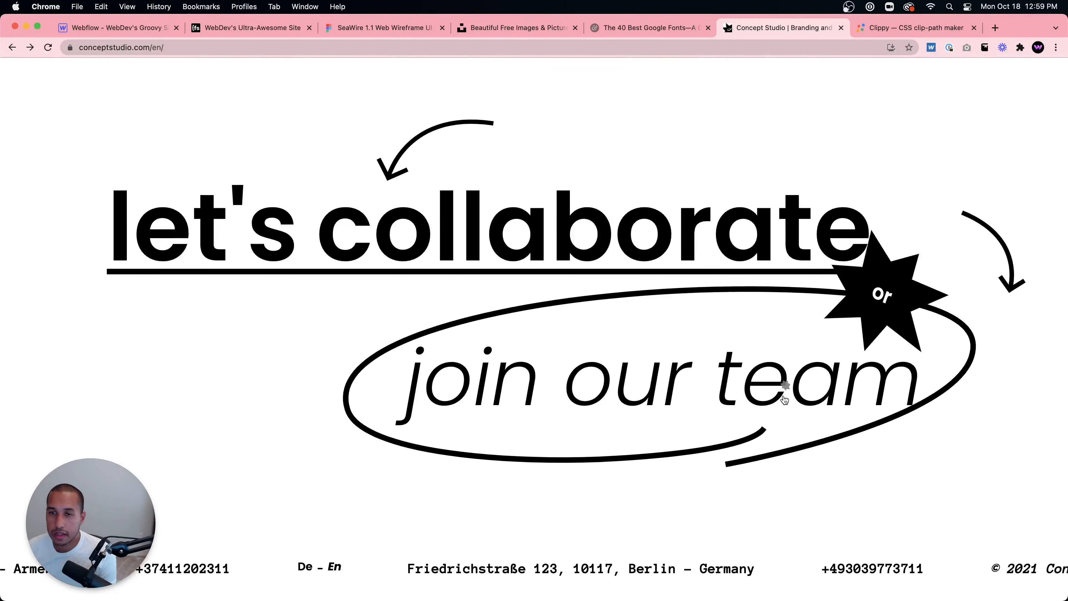
{"action": "left_click", "coordinate": [13, 47]}
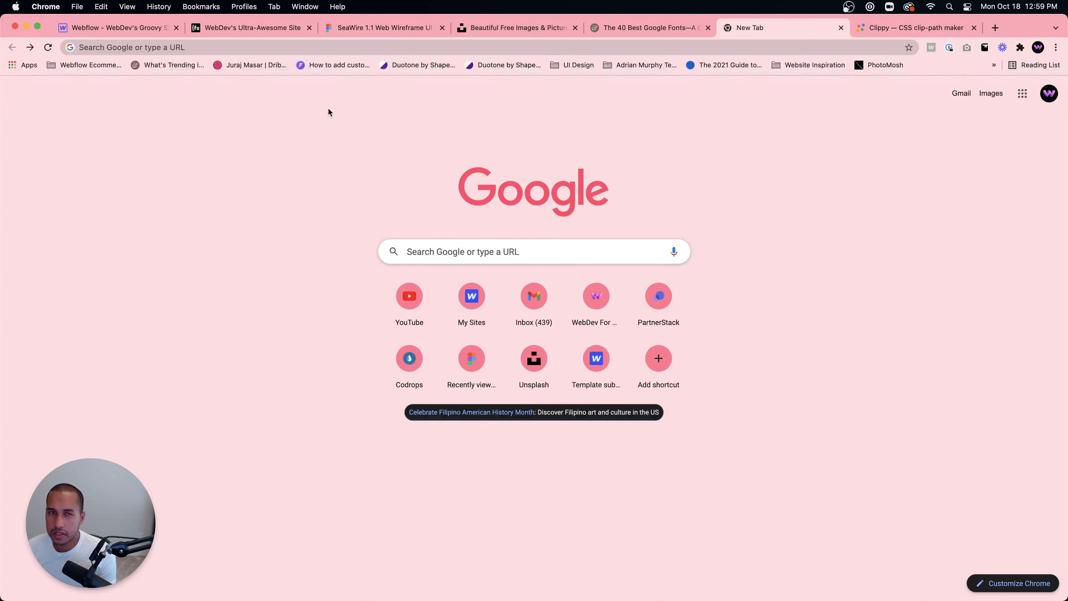
{"action": "left_click", "coordinate": [30, 47]}
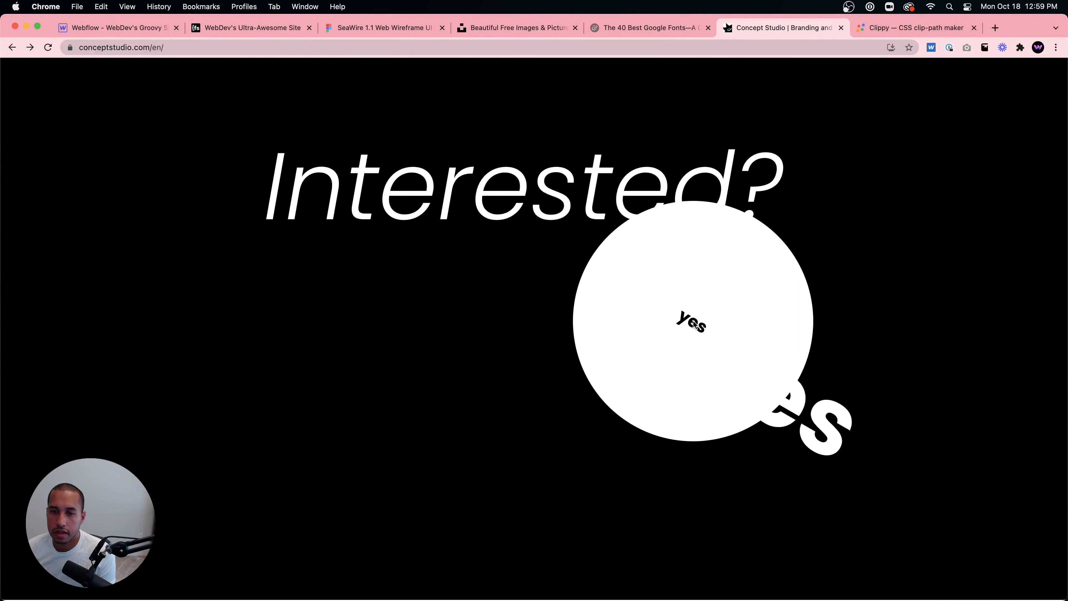
{"action": "left_click", "coordinate": [693, 321]}
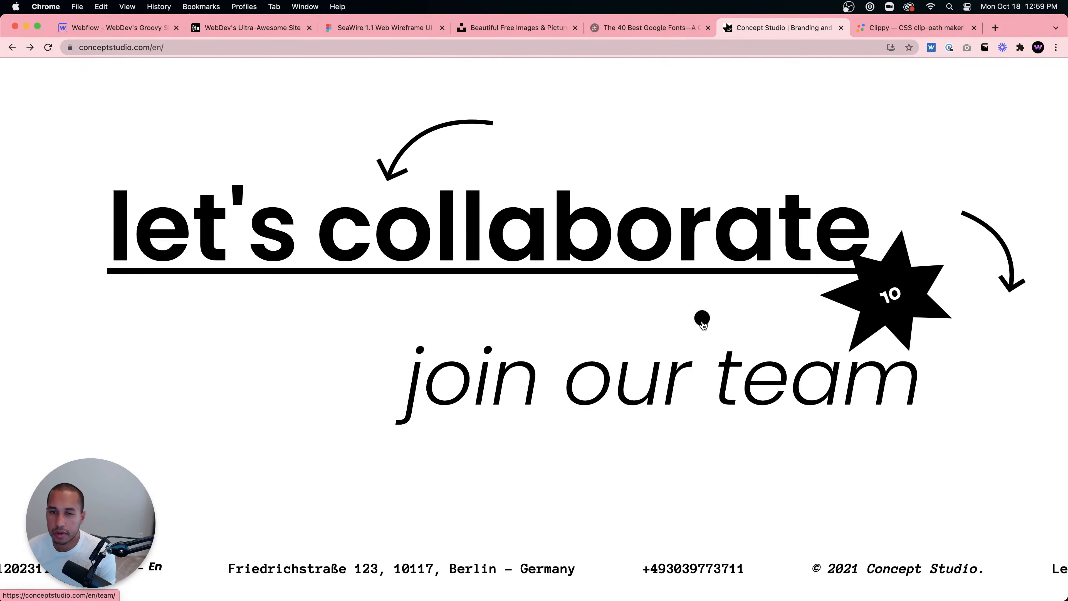